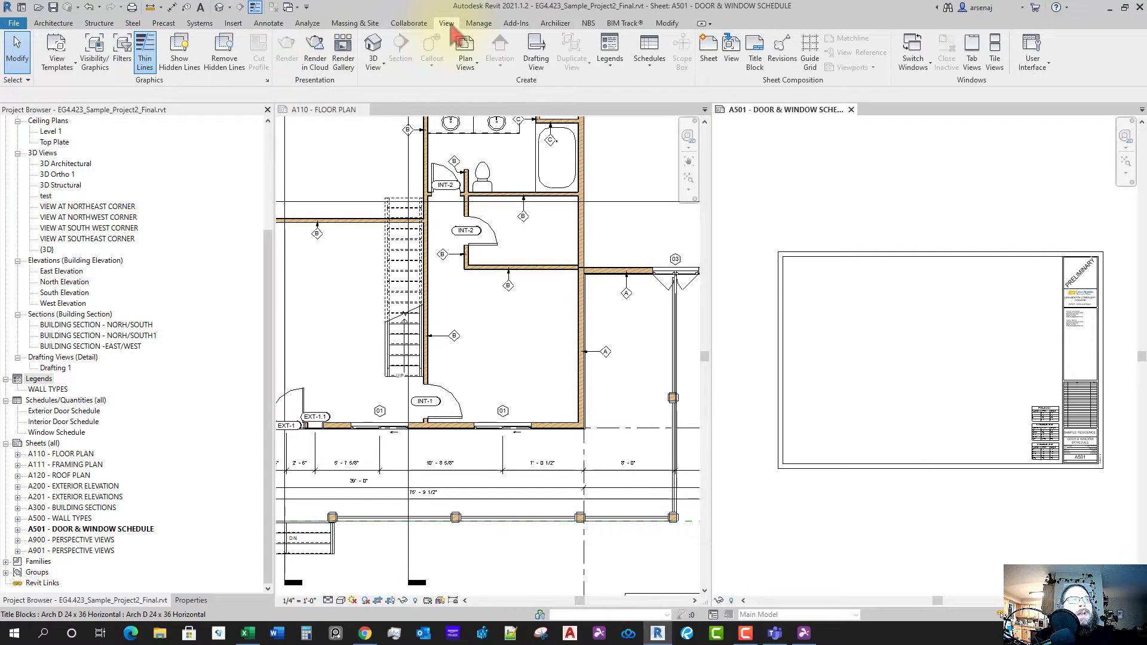
- Create a new legend view named DOOR & WINDOW TYPES, keeping the 1" = 1'-0" scale
click(616, 66)
click(628, 88)
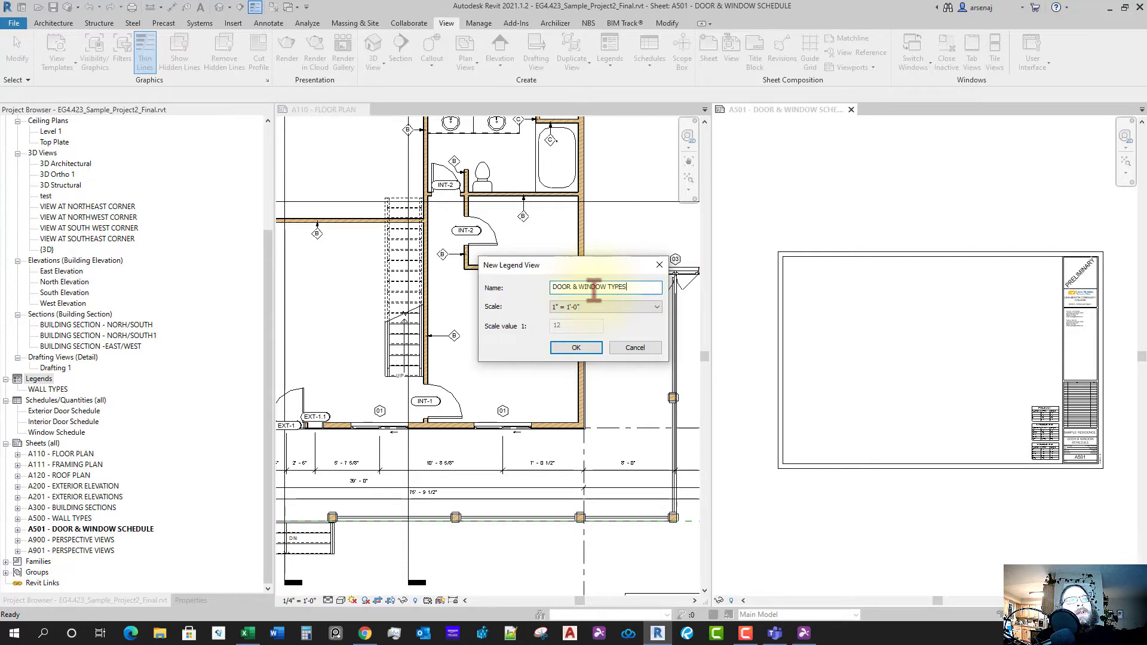
click(608, 311)
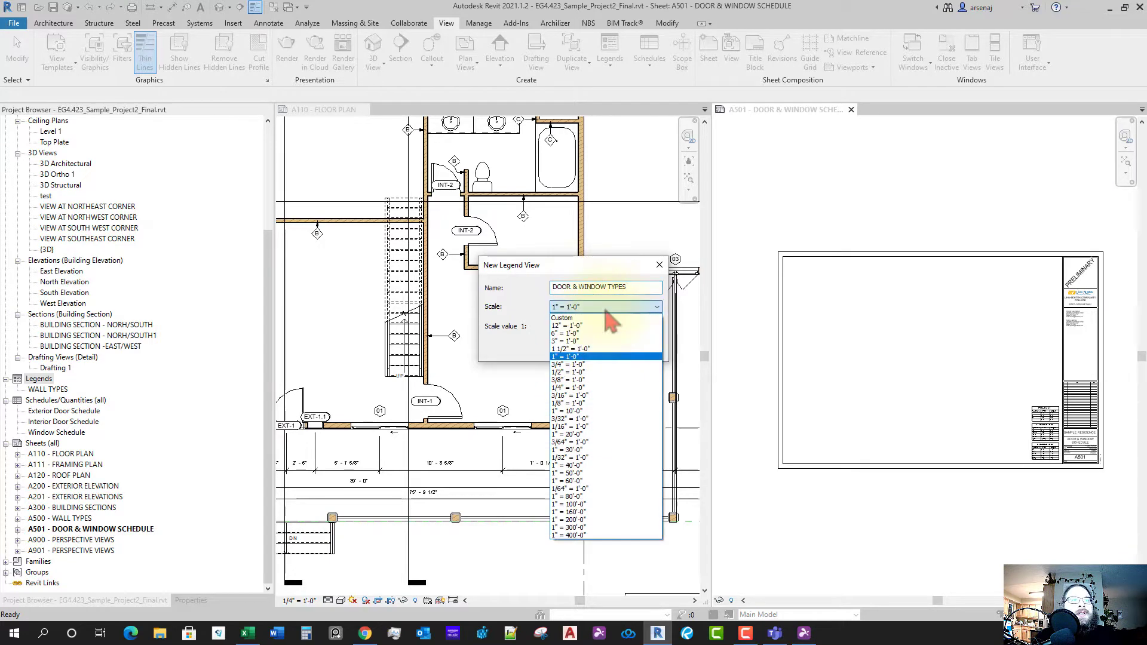
click(601, 310)
click(578, 351)
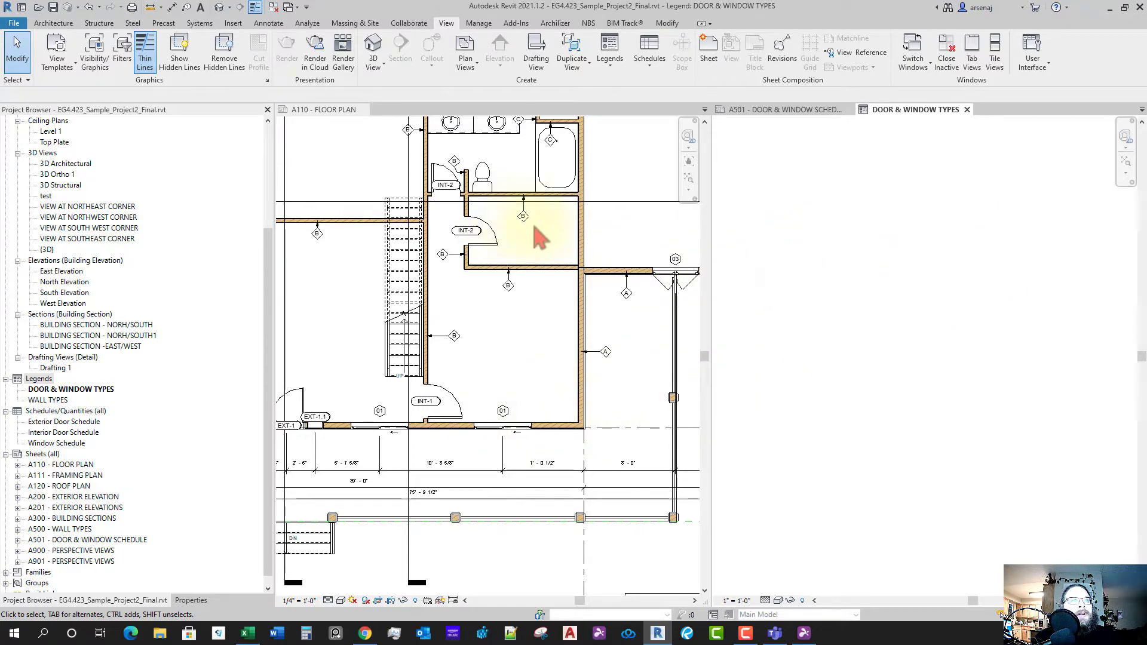
- Place a Window-Sliding-Double 60" x 60" legend component in Front elevation view
click(267, 24)
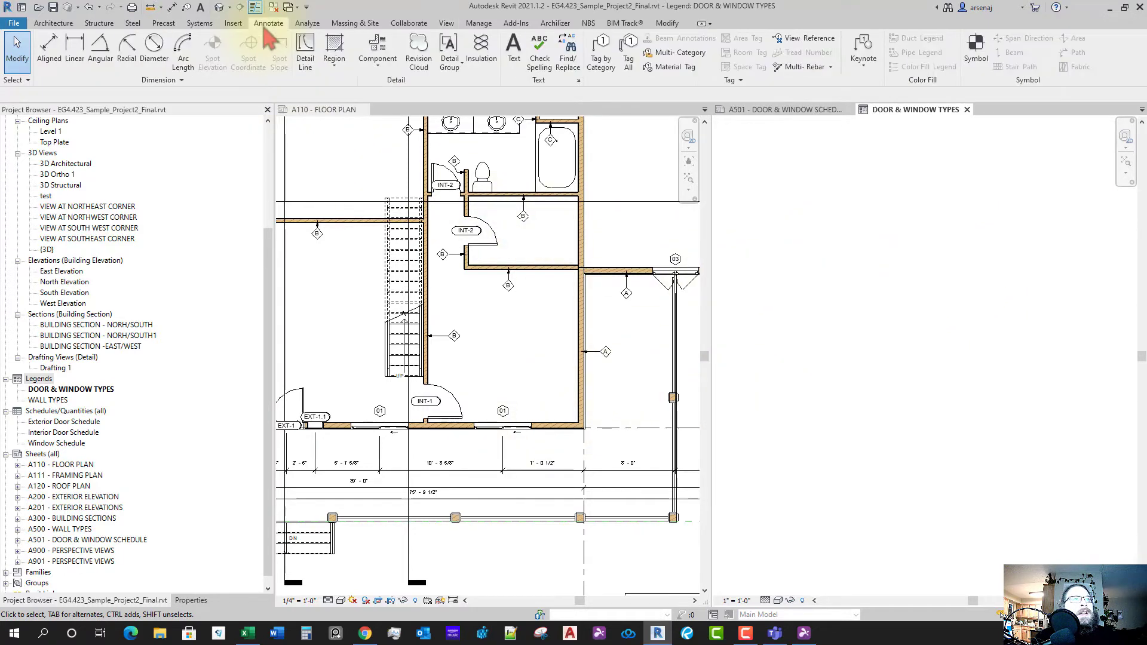
click(384, 52)
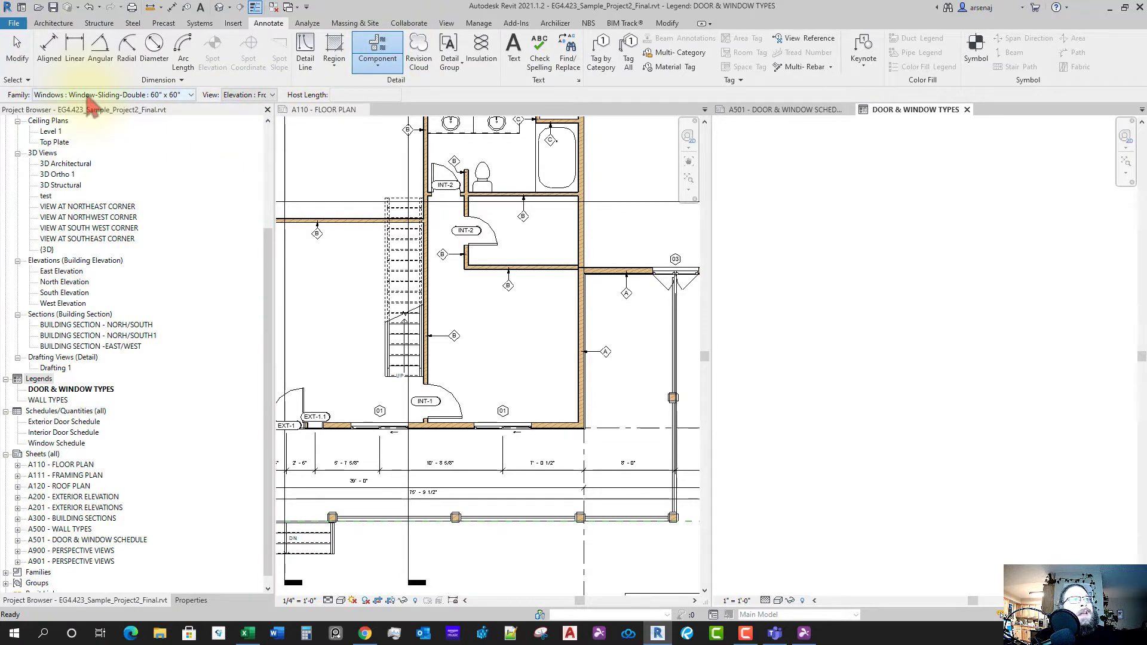
click(99, 95)
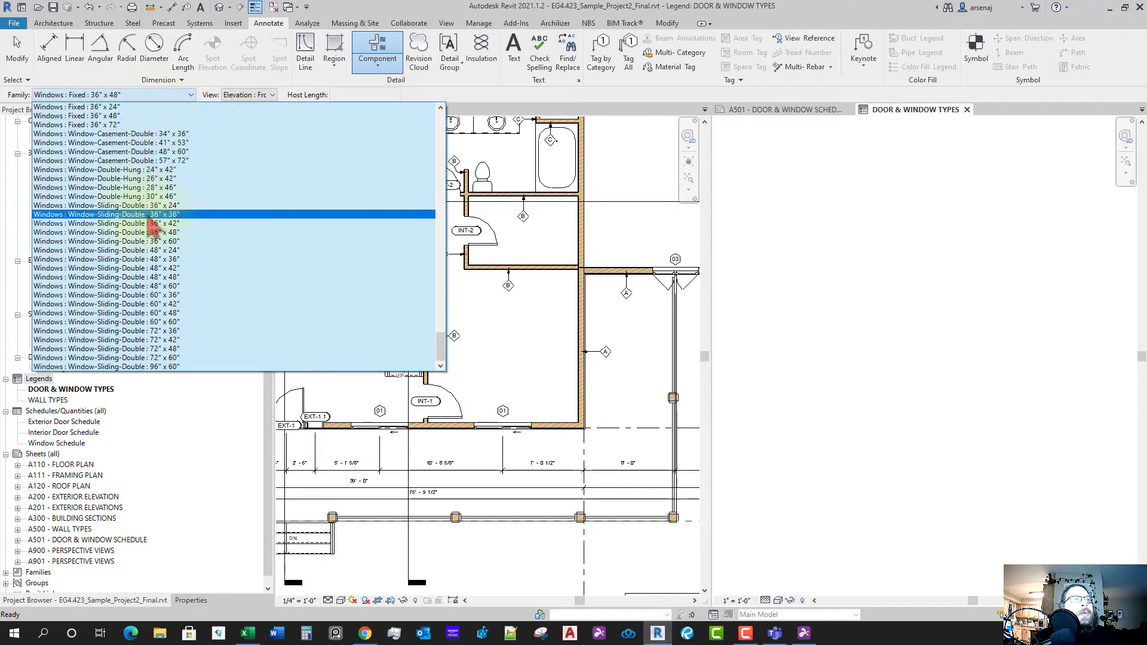
click(243, 95)
click(256, 99)
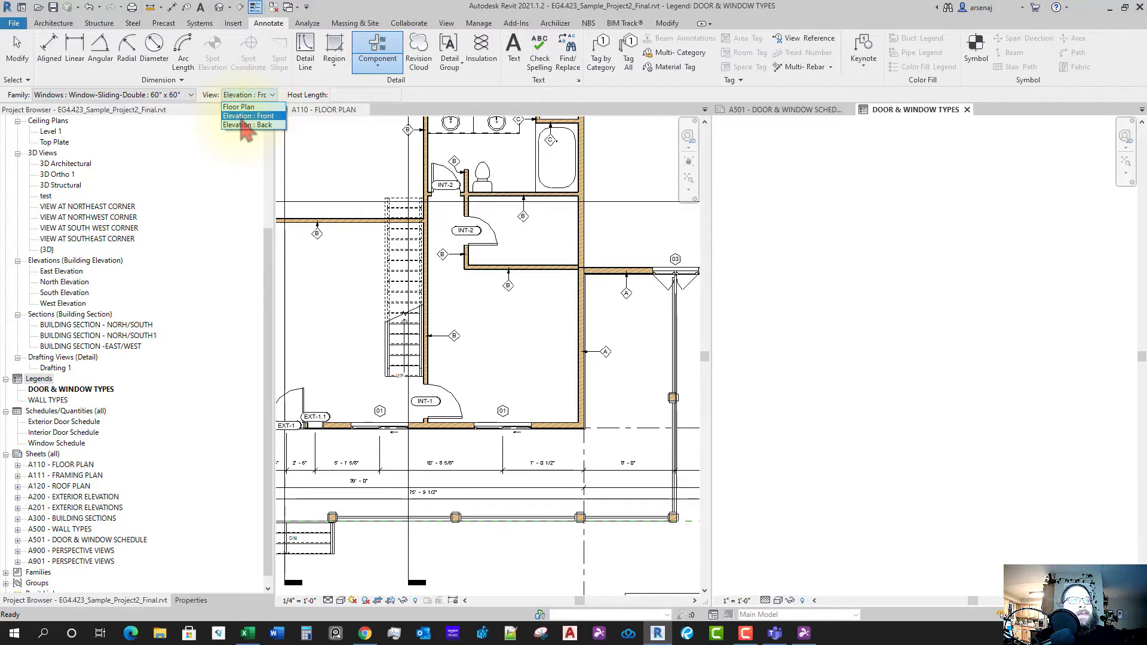
click(173, 103)
click(170, 99)
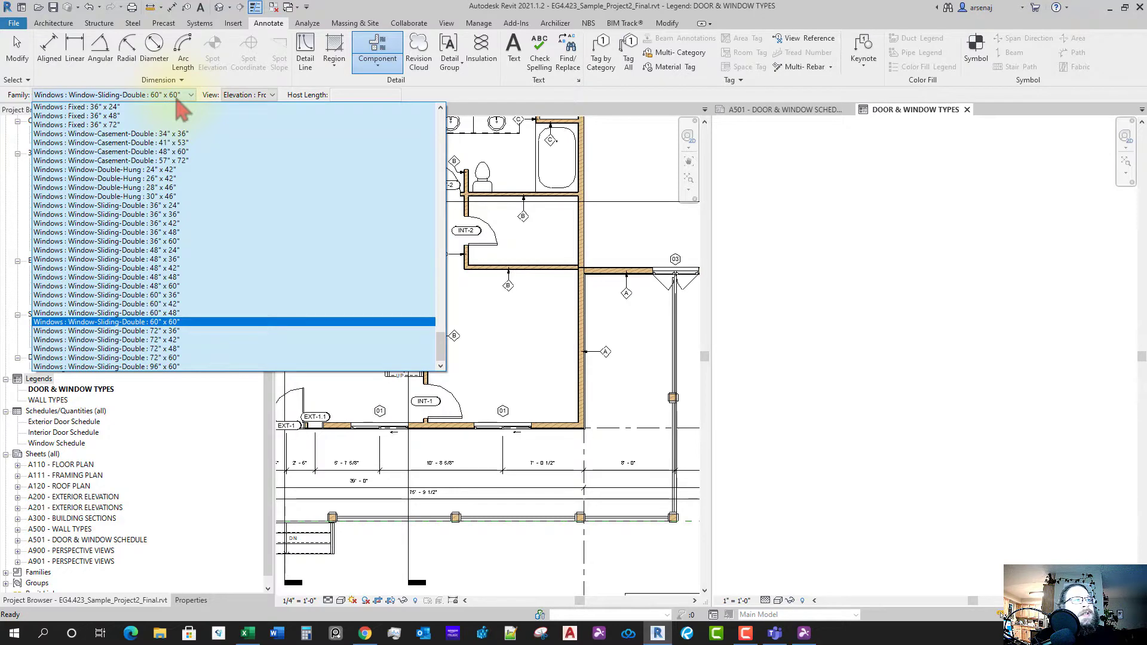
click(177, 97)
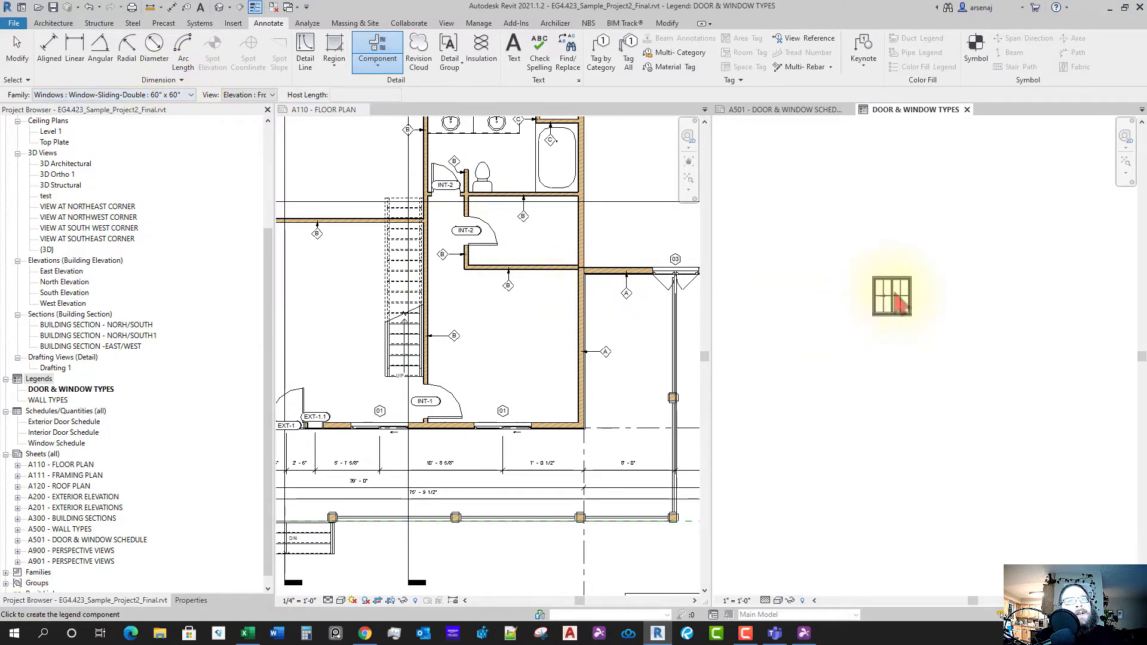
click(899, 332)
key(Escape)
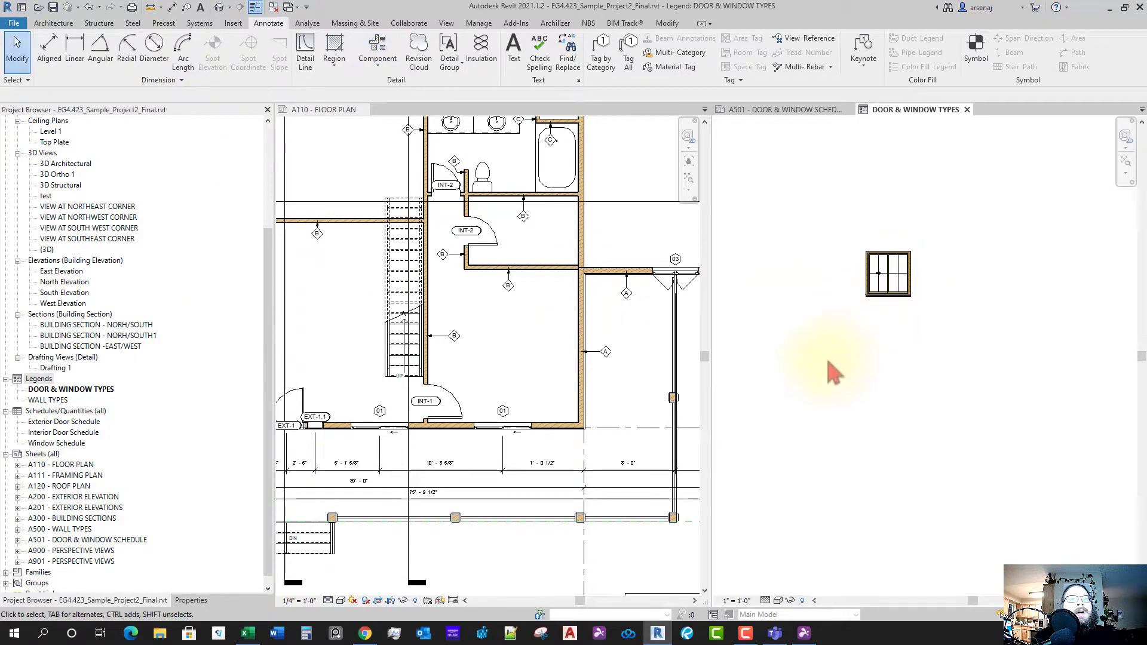
- Open the South Elevation and dock it in its own pane below the floor plan
middle_drag(847, 420, 812, 466)
scroll(568, 463, down, 1)
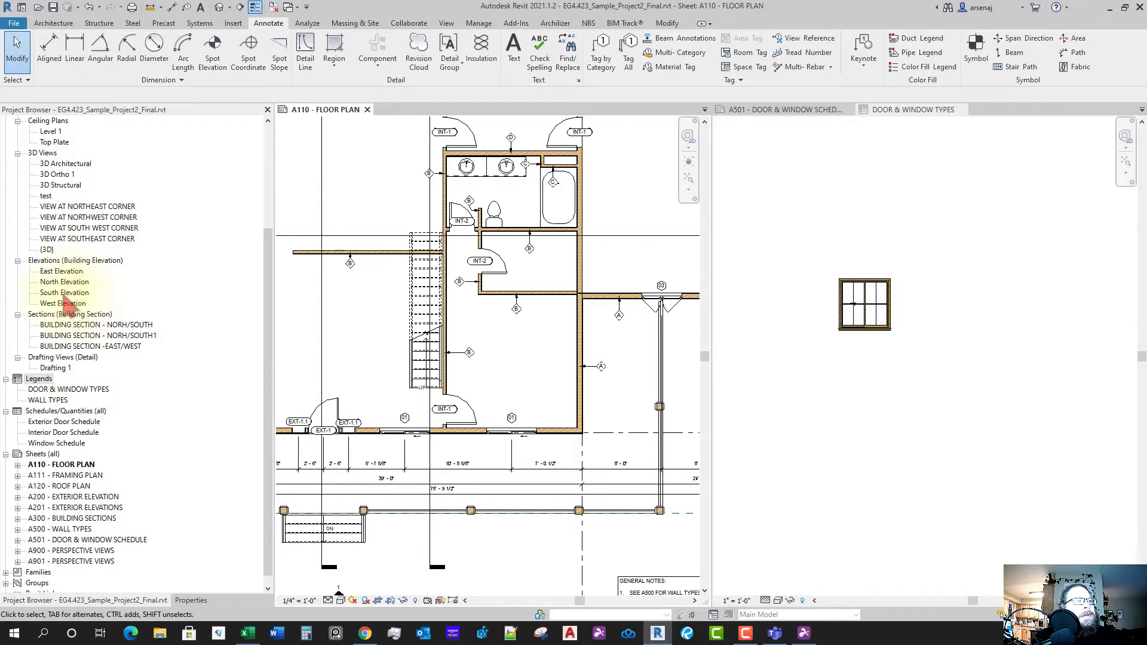
double_click(64, 293)
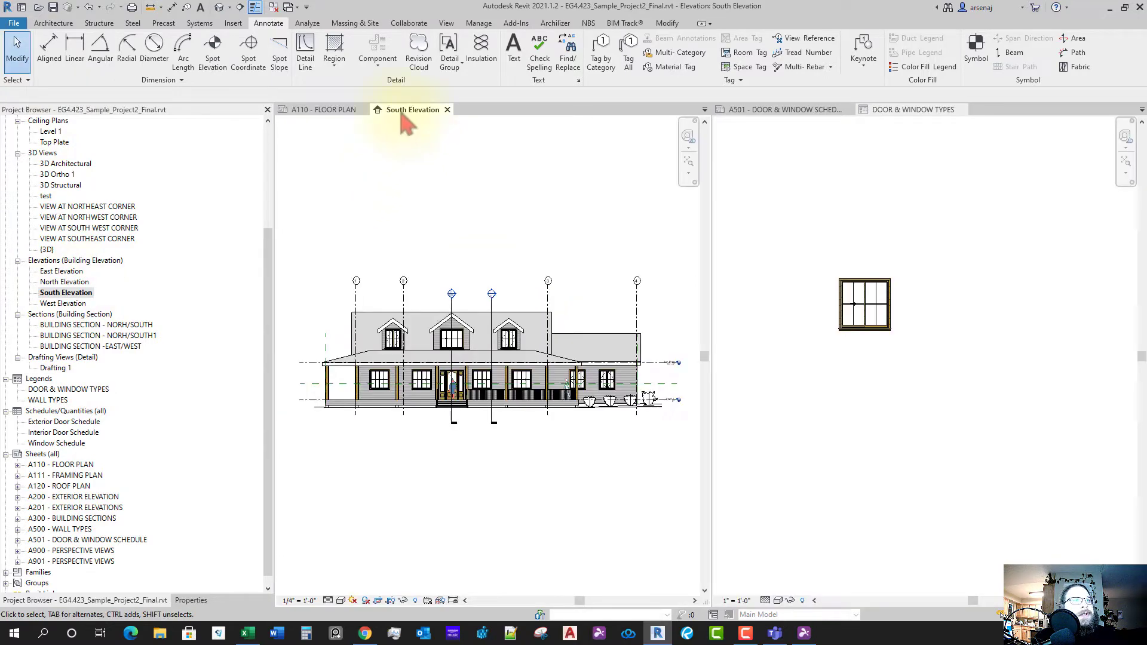
drag(406, 110, 412, 613)
scroll(508, 440, down, 2)
scroll(528, 551, up, 6)
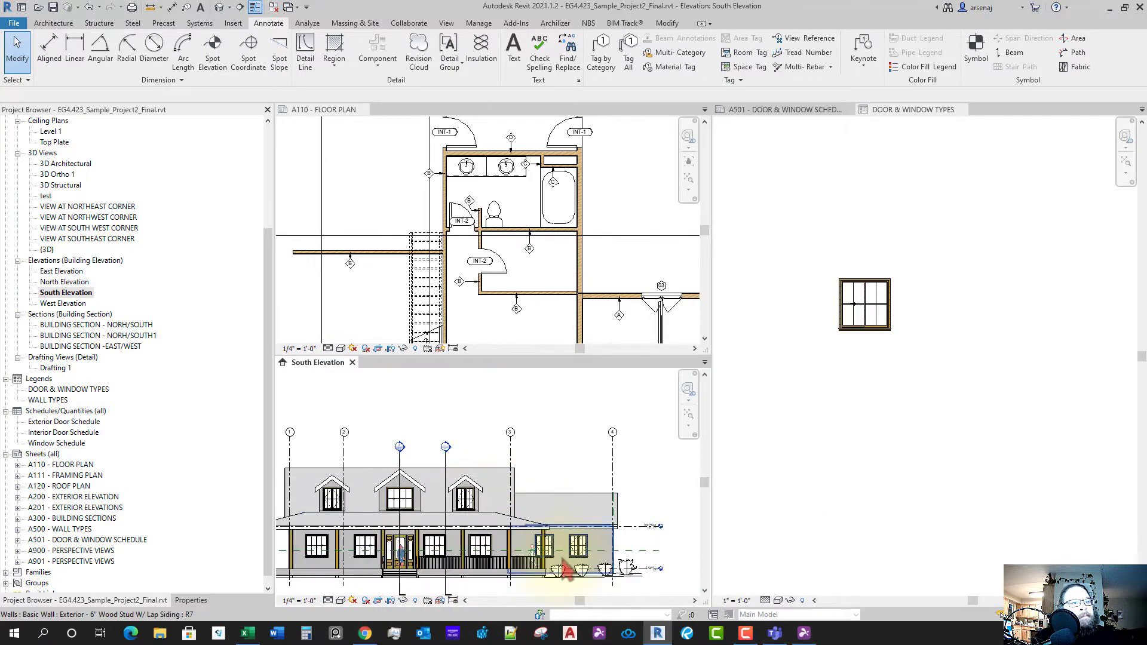
- Pan and zoom the South Elevation and floor plan to the front wall and porch windows
middle_drag(594, 564, 620, 522)
middle_drag(454, 521, 482, 519)
scroll(482, 518, up, 1)
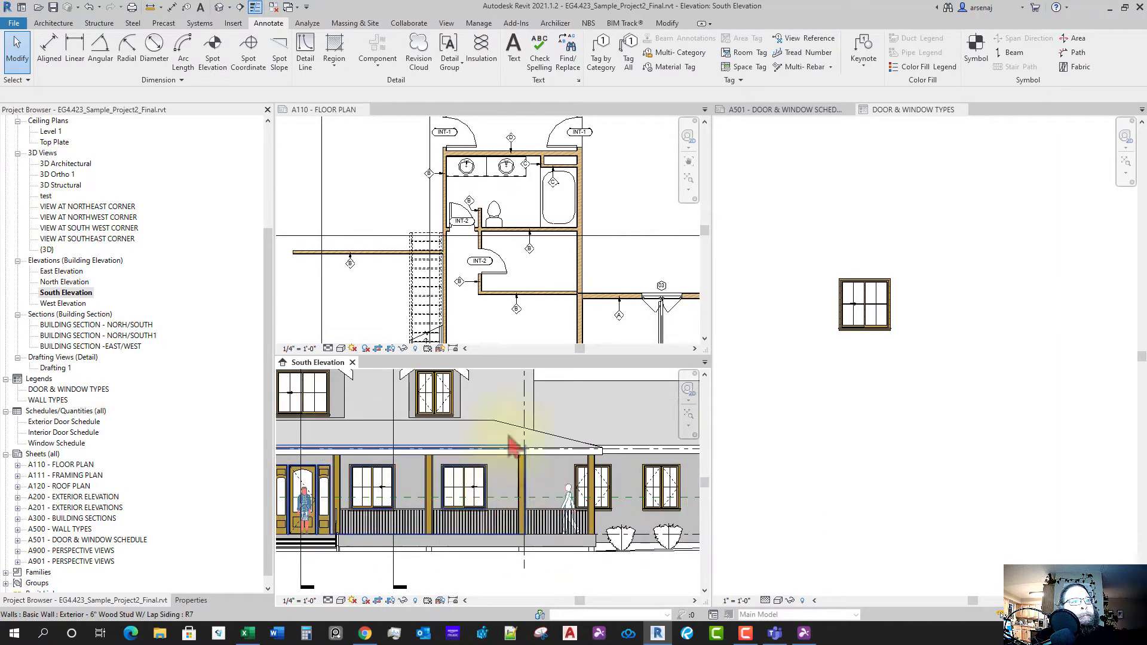
scroll(453, 239, down, 1)
scroll(472, 256, down, 2)
middle_drag(487, 280, 441, 196)
scroll(428, 238, up, 2)
middle_drag(427, 238, 493, 230)
- Make the South Elevation active and center it on the porch sliding window
click(890, 376)
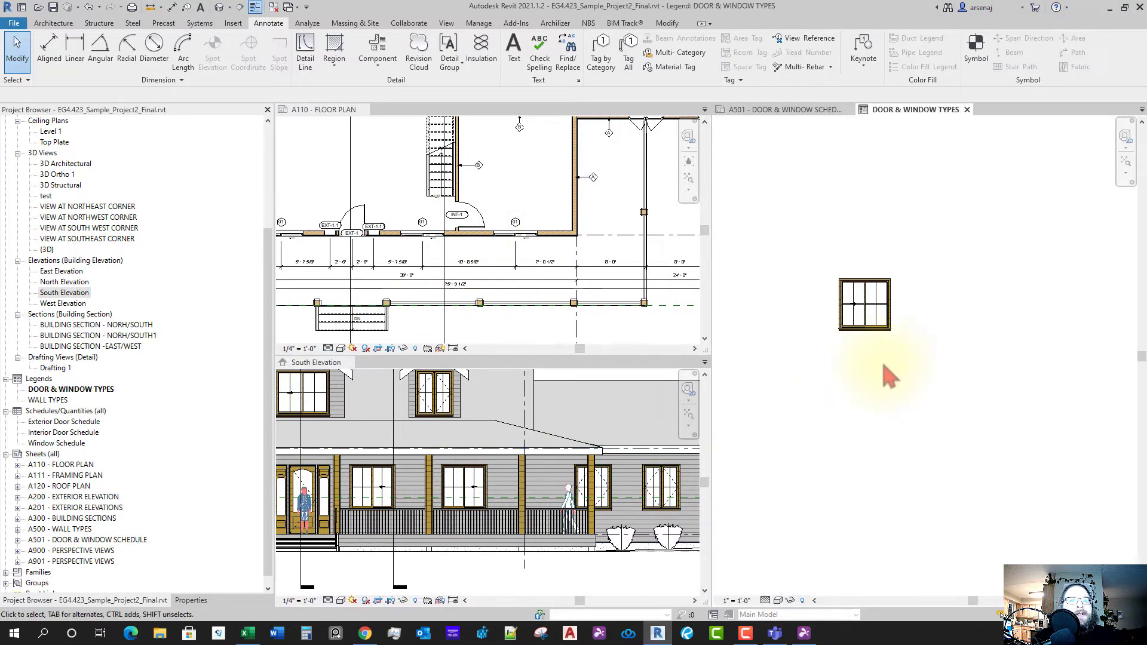
click(479, 502)
scroll(472, 501, up, 1)
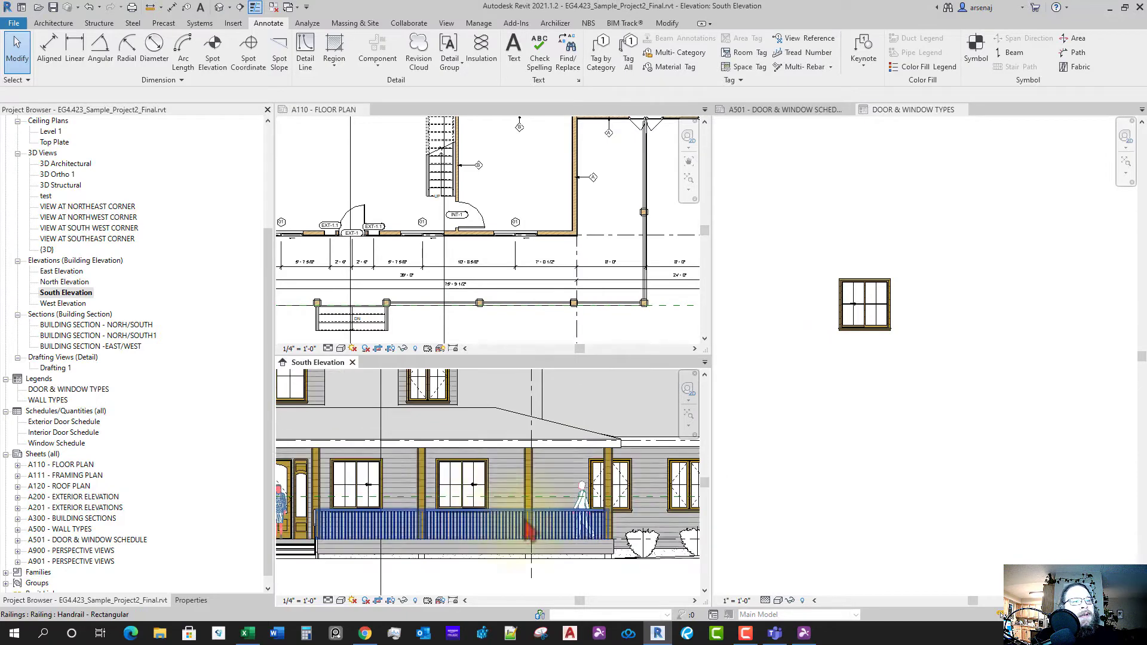
middle_drag(579, 512, 545, 512)
middle_drag(604, 555, 531, 544)
scroll(533, 543, up, 1)
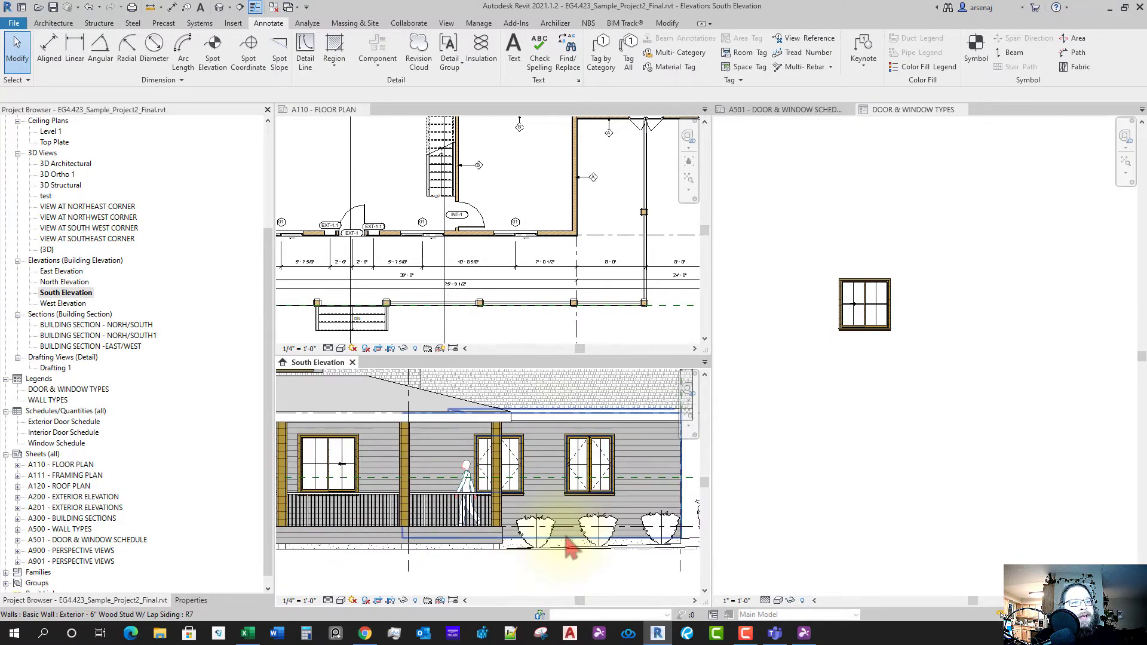
key(d)
key(a)
key(Escape)
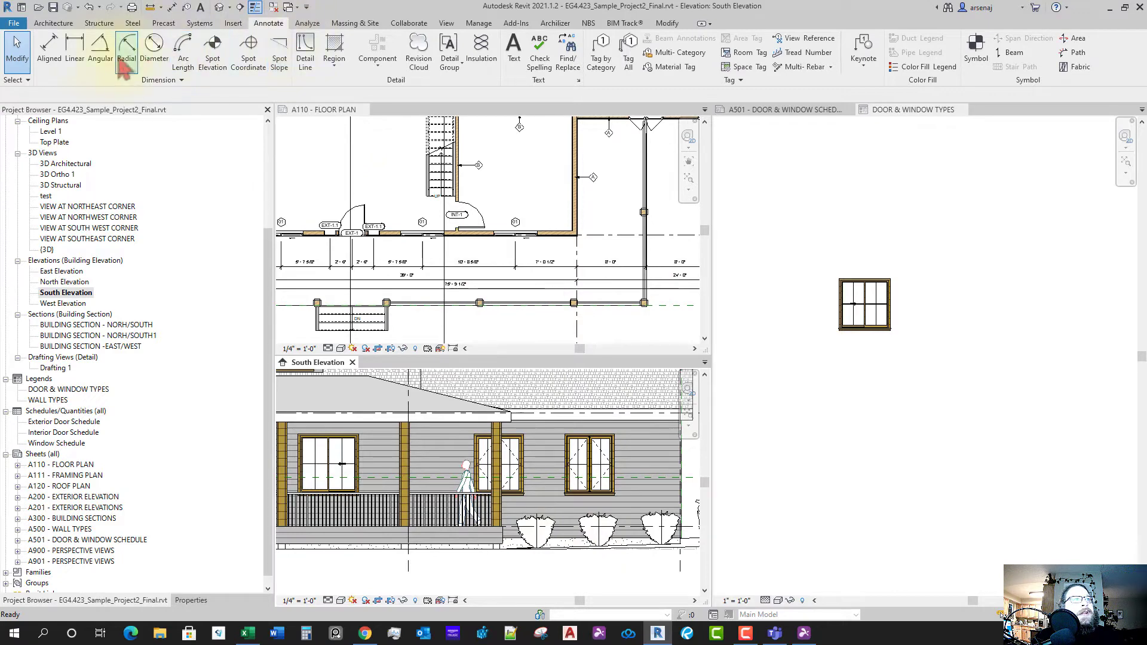
- Add an 8'-0" aligned dimension beside the porch sliding window on the South Elevation
click(49, 49)
scroll(603, 539, down, 2)
middle_drag(602, 539, 545, 504)
scroll(418, 483, up, 1)
scroll(457, 500, down, 3)
scroll(425, 496, up, 5)
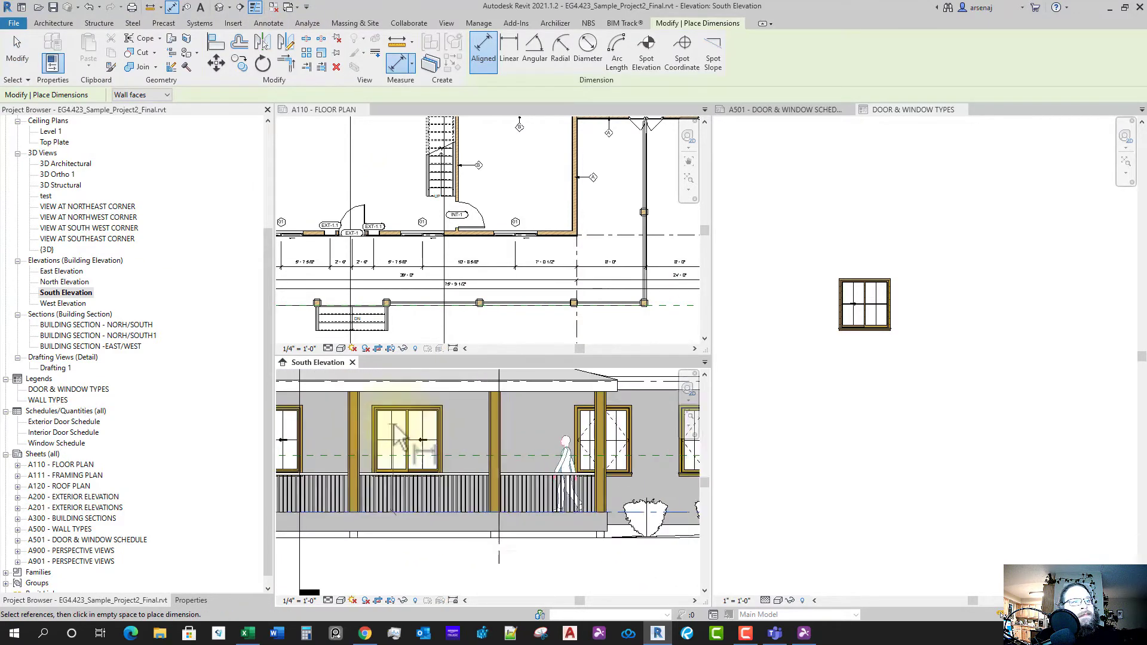
click(428, 440)
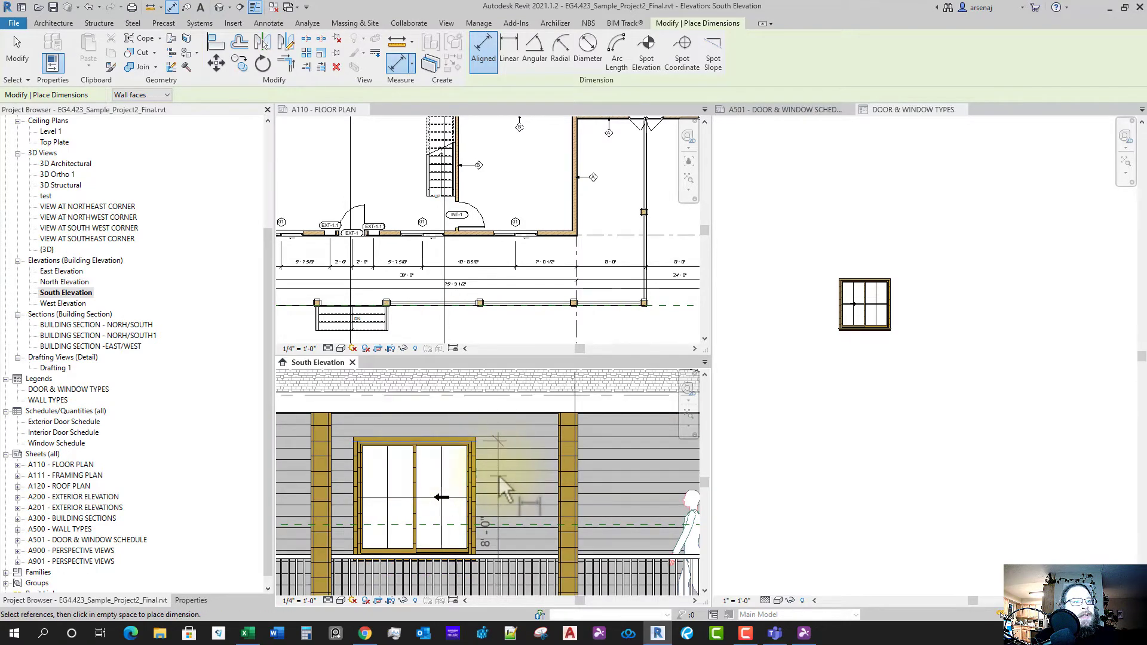
click(499, 478)
key(Escape)
key(Escape)
- Review the porch window's properties, confirming the 3'-0" sill, then return to the legend
scroll(517, 525, down, 2)
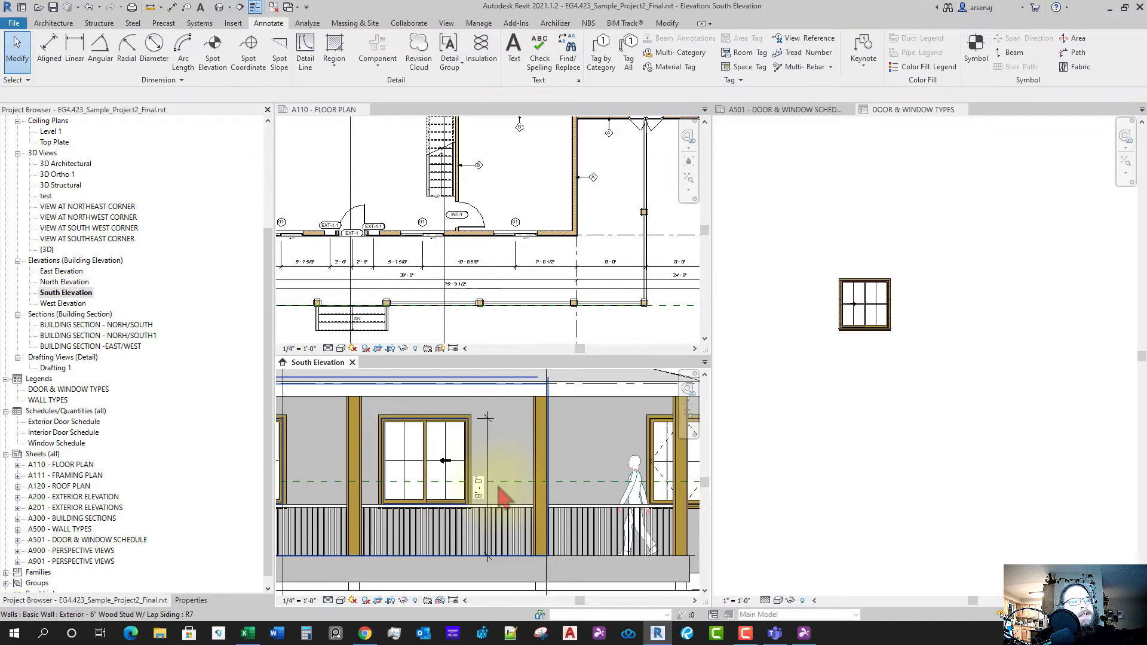
click(471, 475)
click(192, 600)
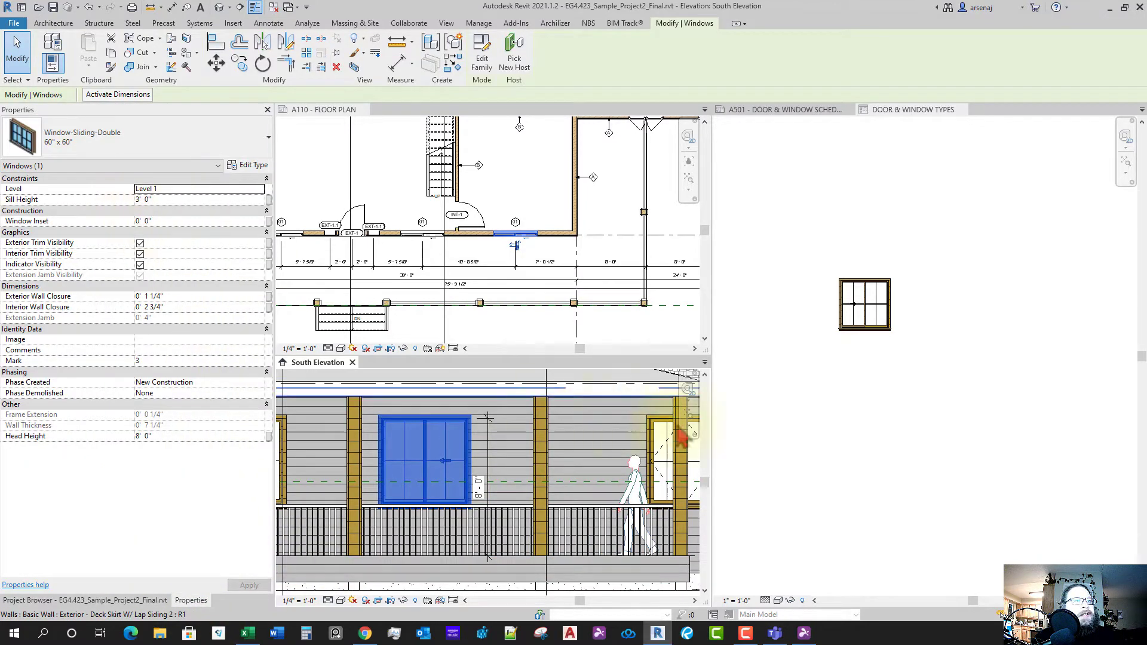
click(868, 429)
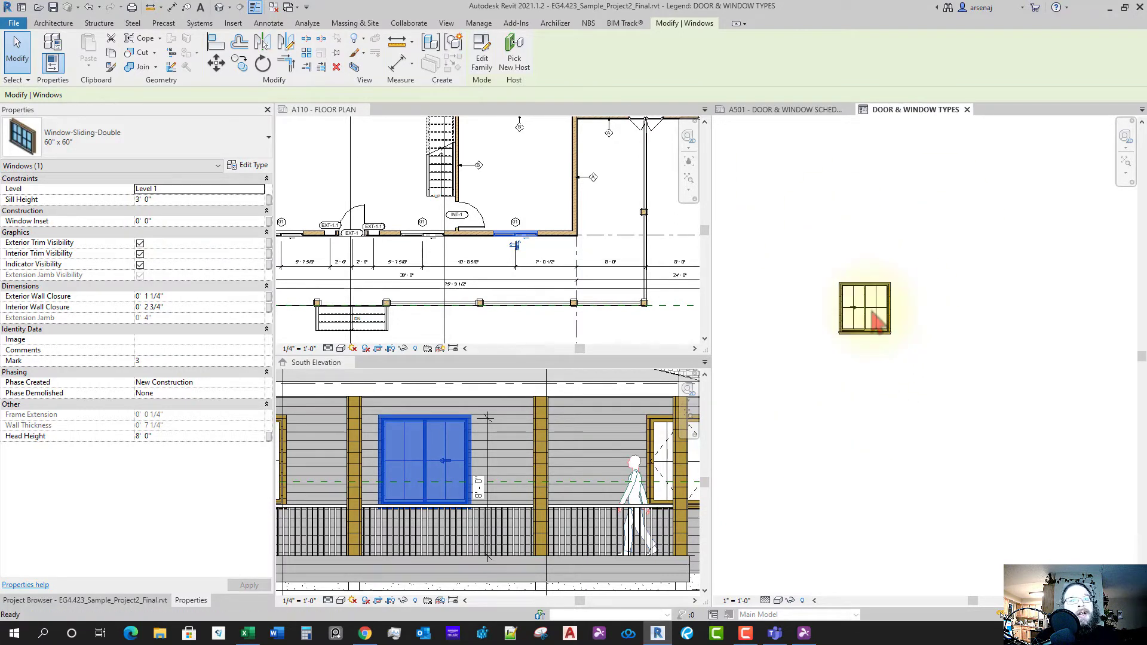
- Draw a horizontal detail line (DL) as the floor line below the legend window
key(d)
key(l)
click(774, 393)
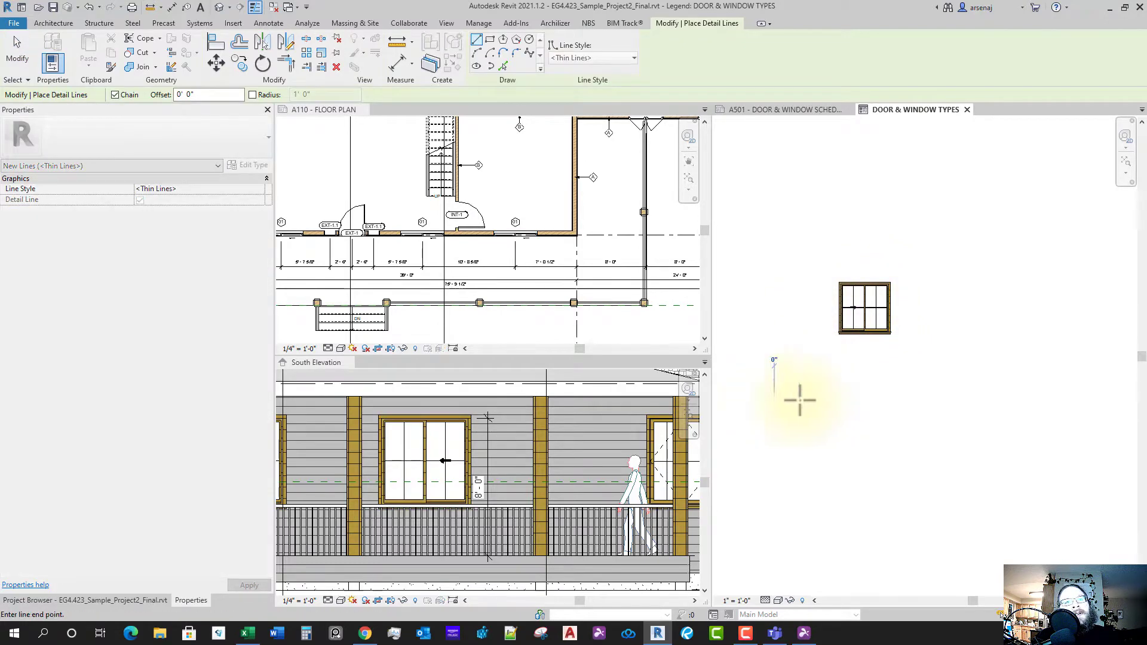
click(986, 393)
key(Escape)
key(Escape)
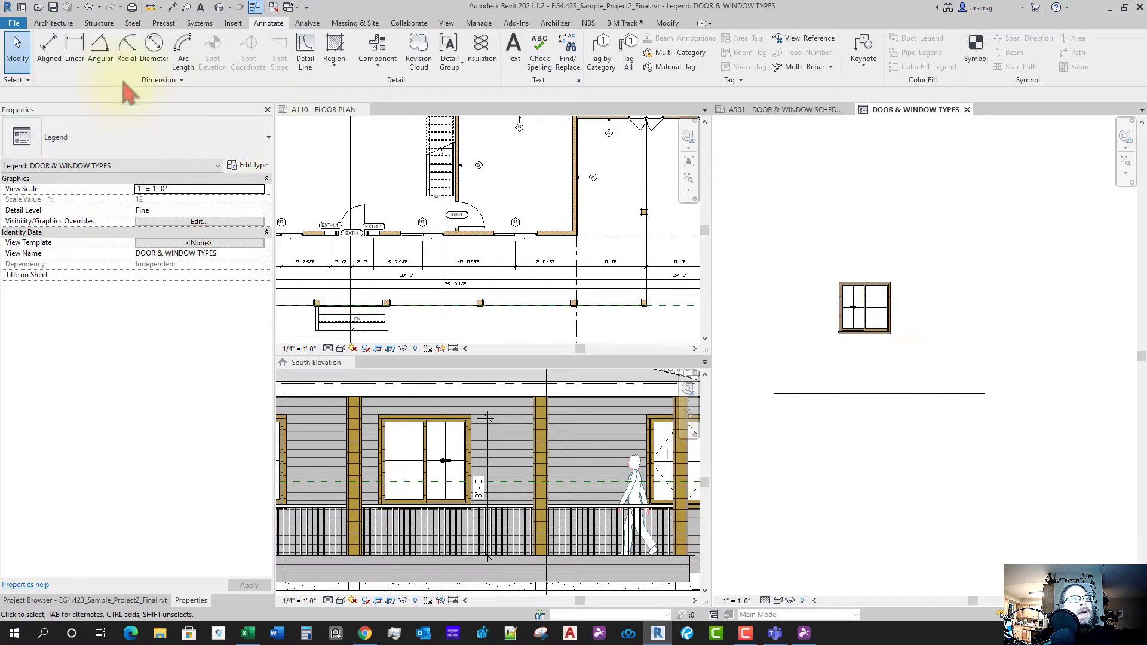
- Dimension from the window's bottom edge to the floor line
click(49, 54)
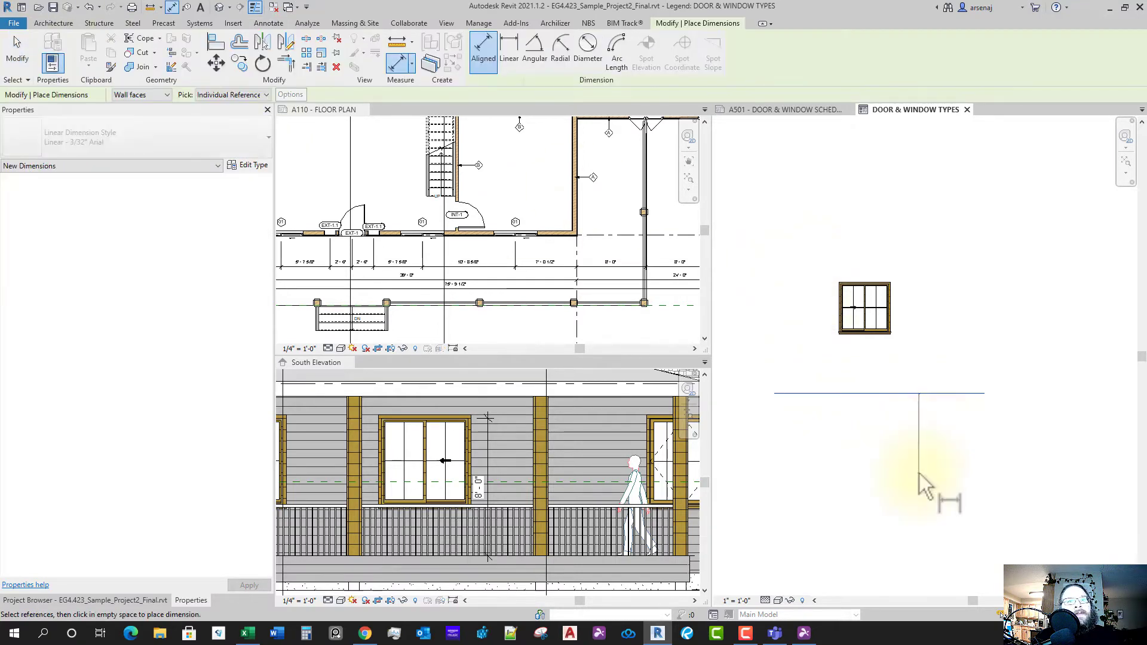
scroll(889, 359, up, 3)
scroll(890, 359, up, 2)
scroll(923, 385, down, 2)
scroll(928, 333, up, 2)
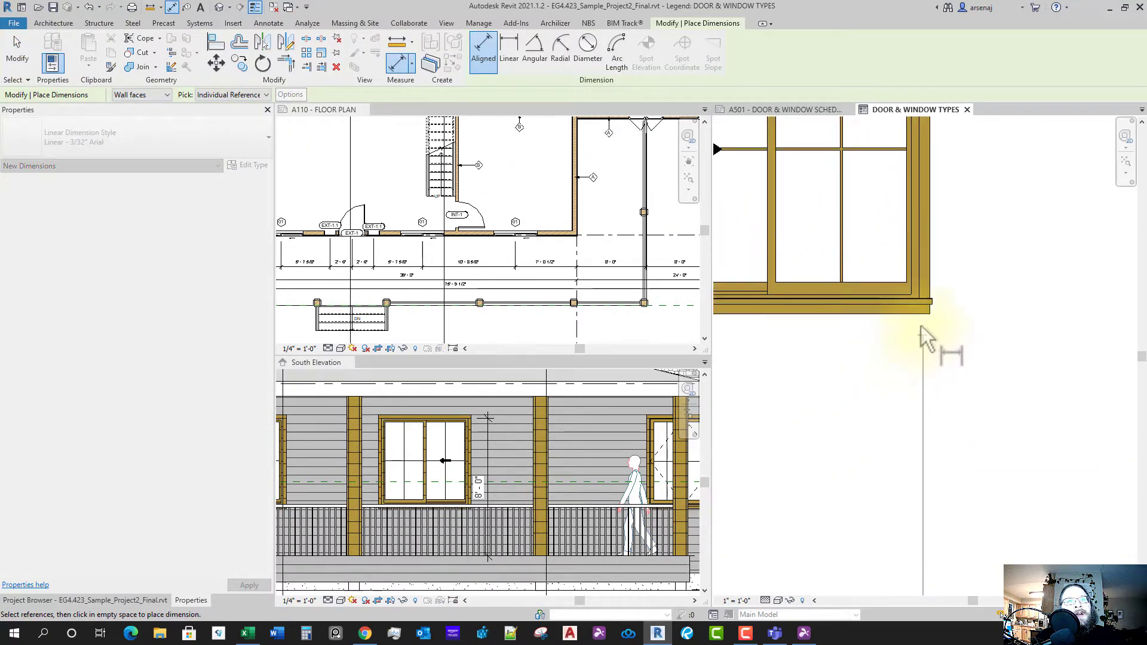
scroll(899, 308, up, 1)
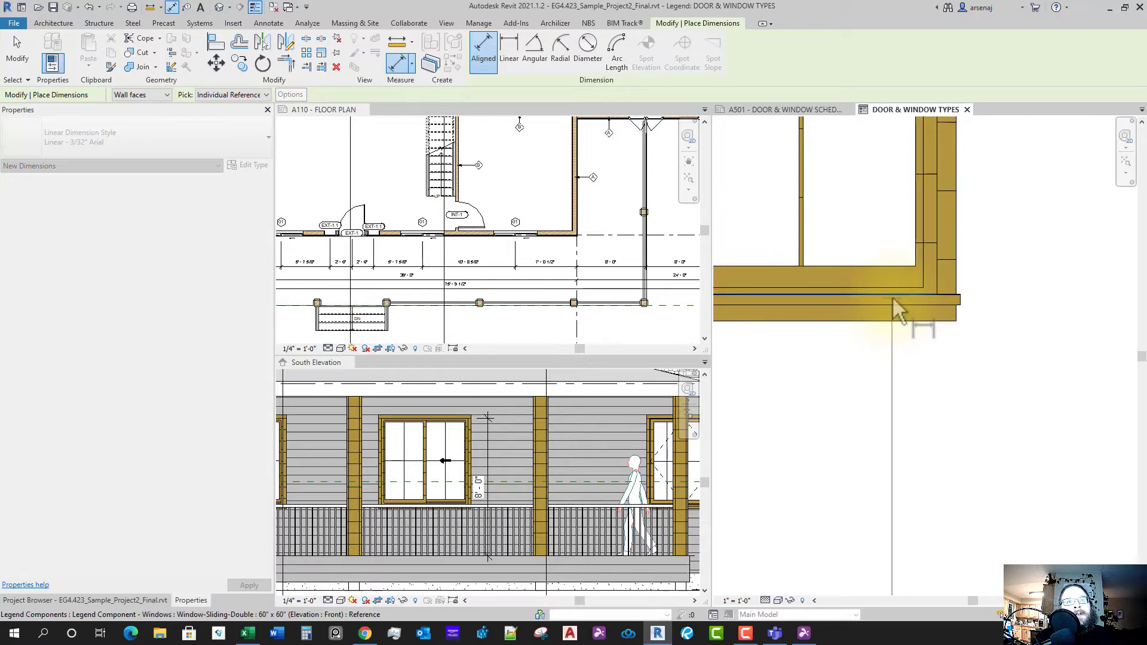
click(892, 296)
scroll(954, 350, down, 1)
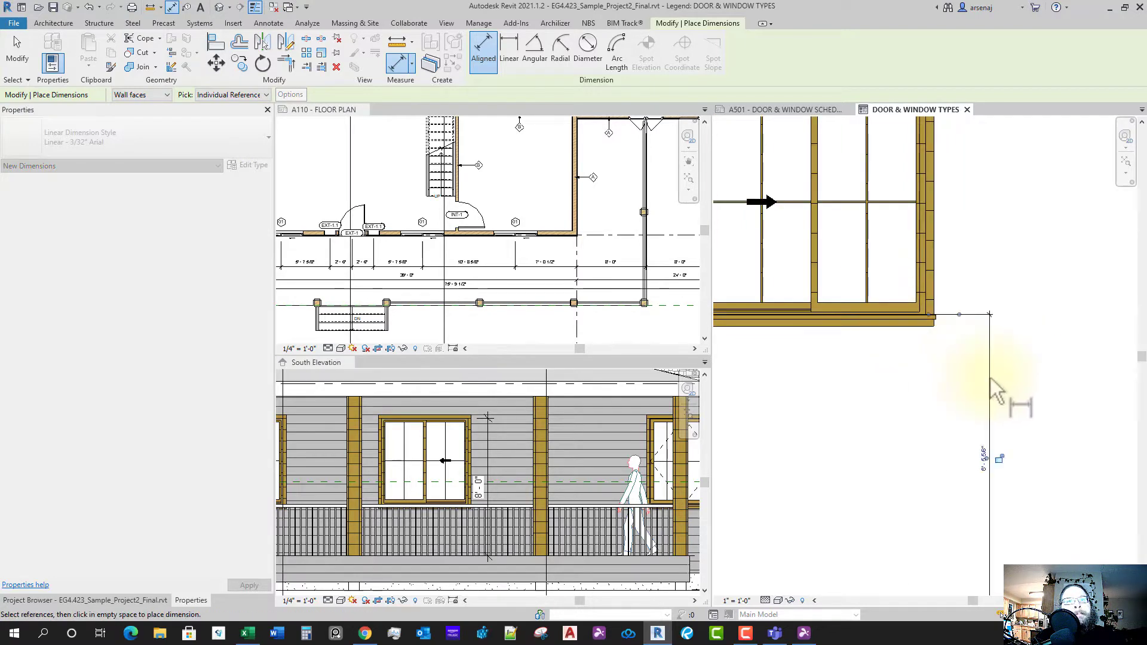
click(991, 379)
key(Escape)
key(Escape)
- Set the window's sill height to 3'-0" above the floor line
click(904, 320)
click(985, 451)
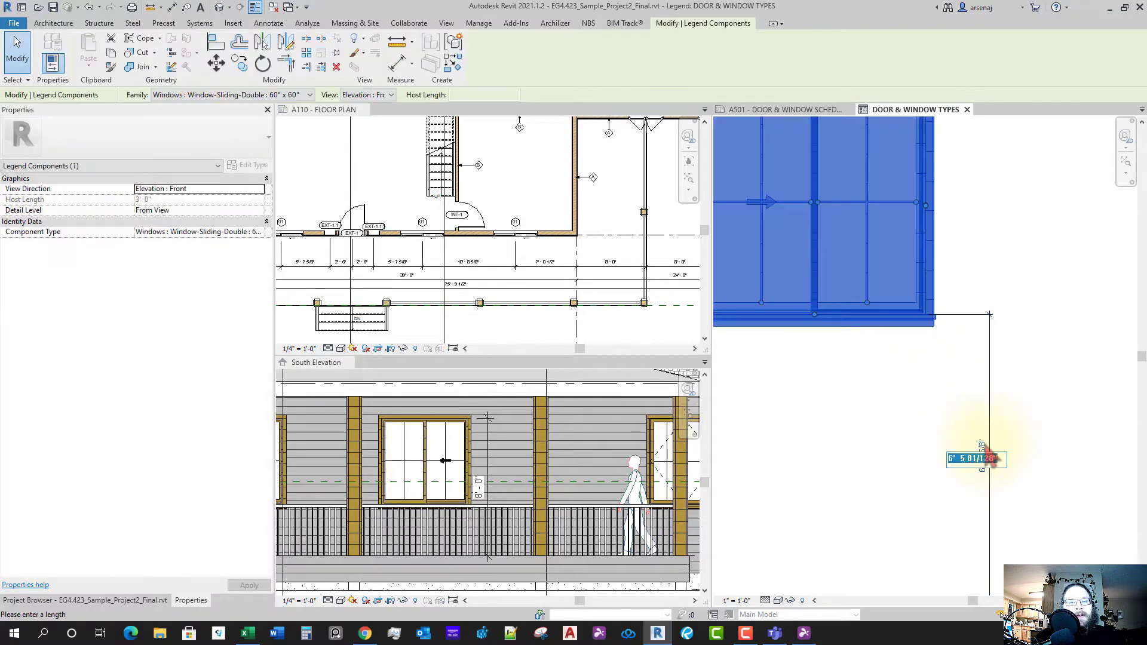
text(3)
key(Return)
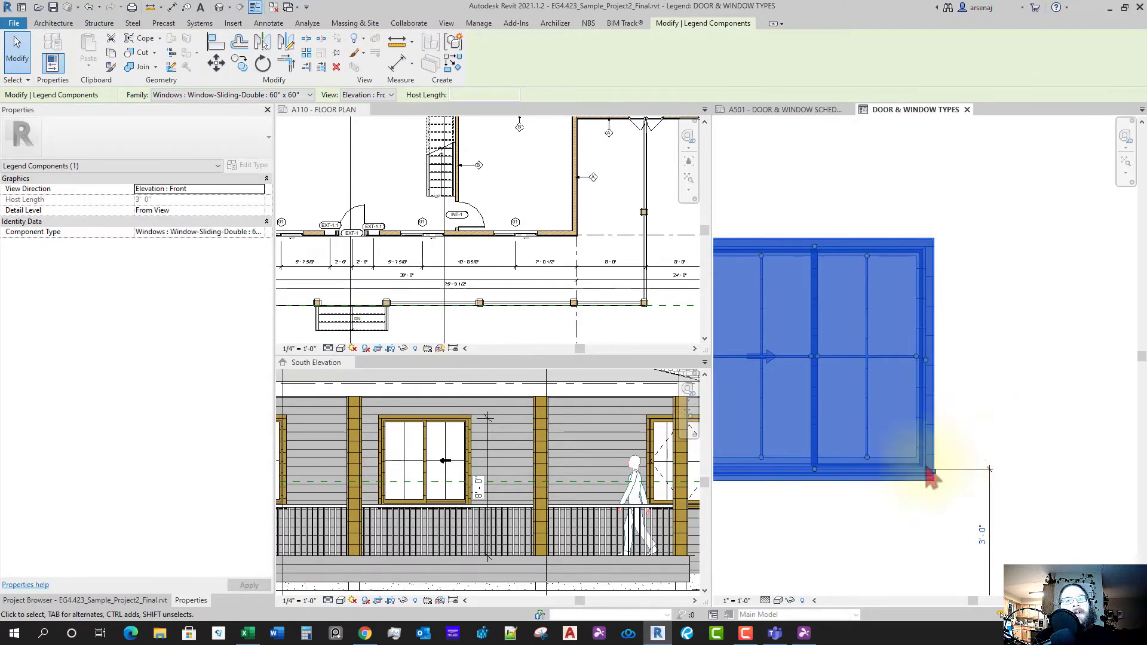
middle_drag(930, 474, 963, 362)
key(Escape)
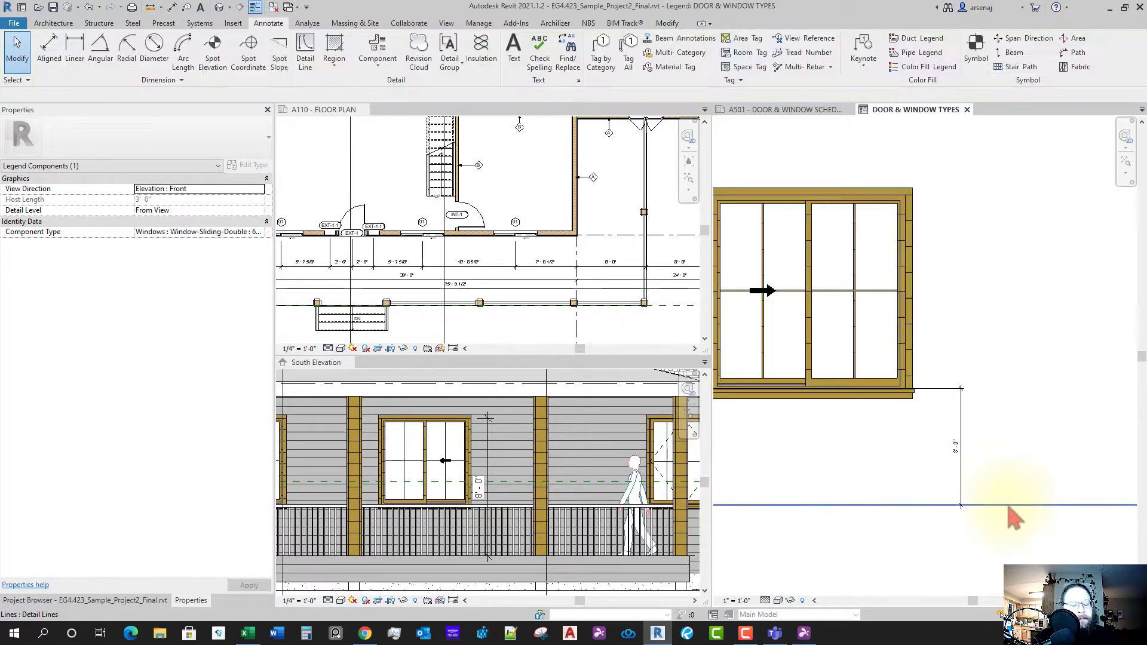
- Add an 8'-0" aligned dimension from the floor line to the window head
key(i)
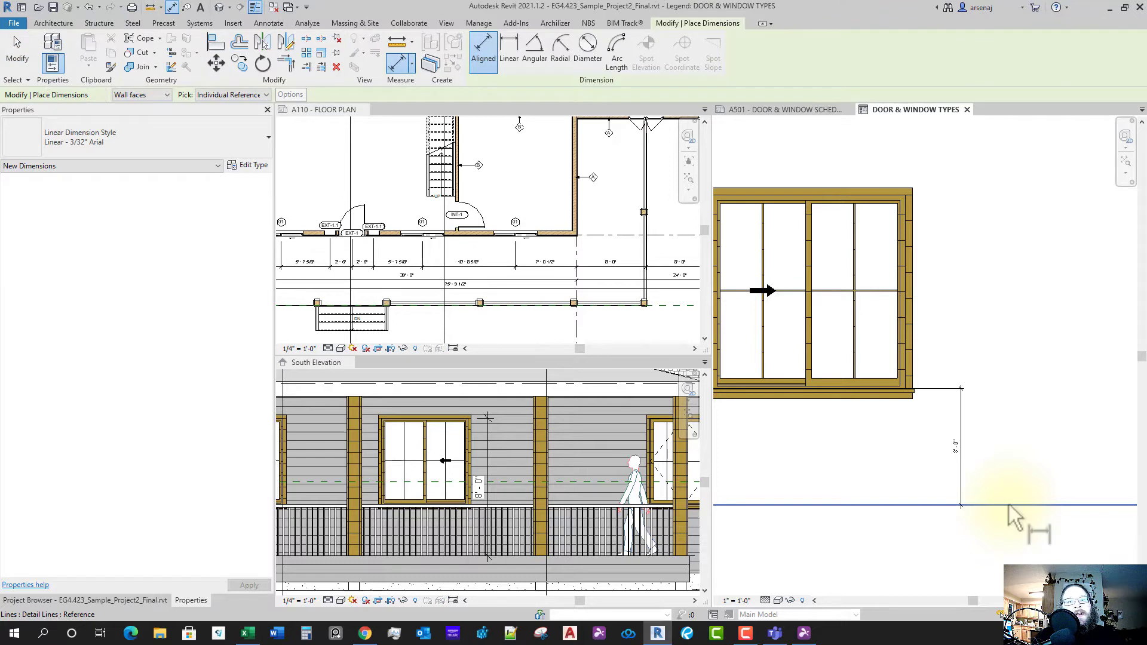
click(1008, 505)
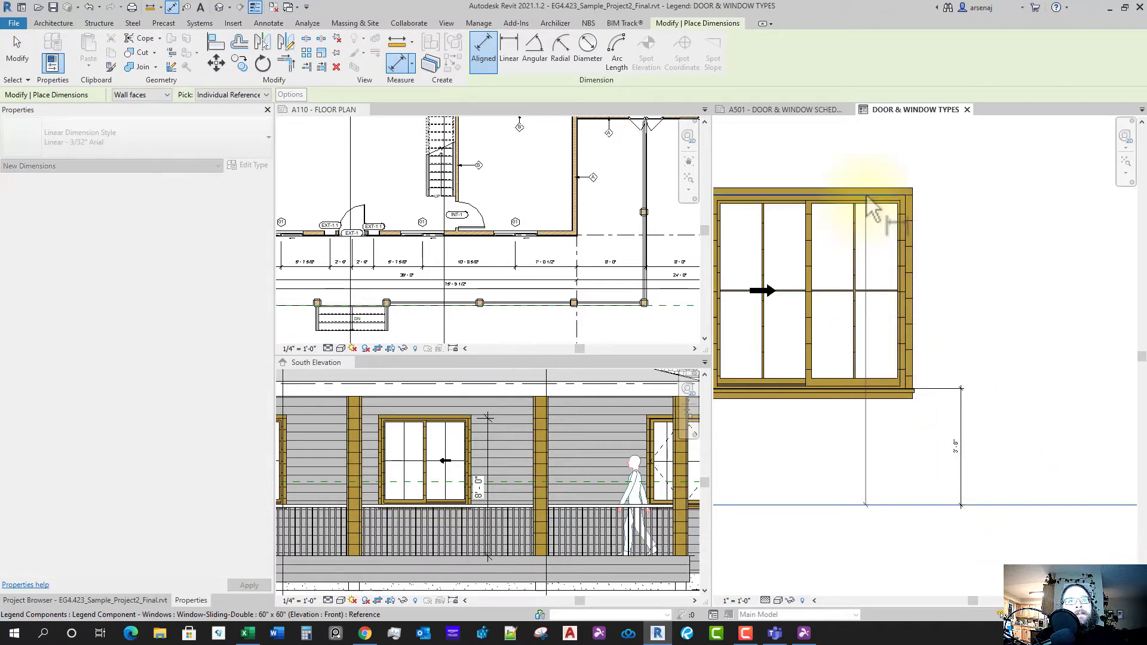
click(871, 207)
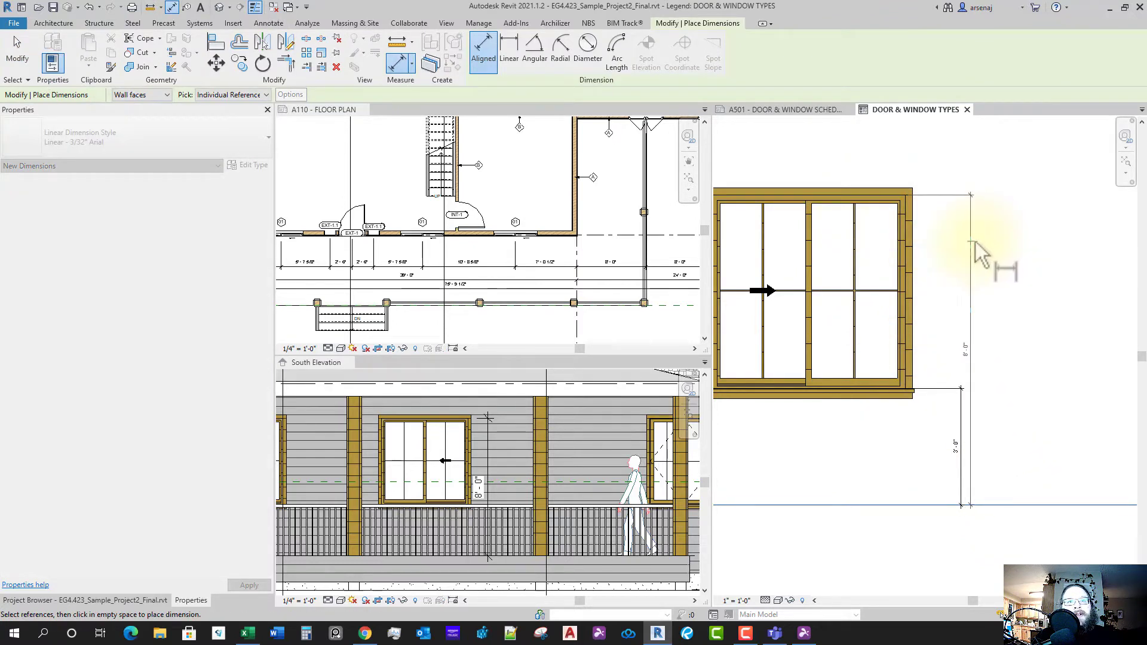
click(983, 358)
key(Escape)
scroll(979, 412, up, 1)
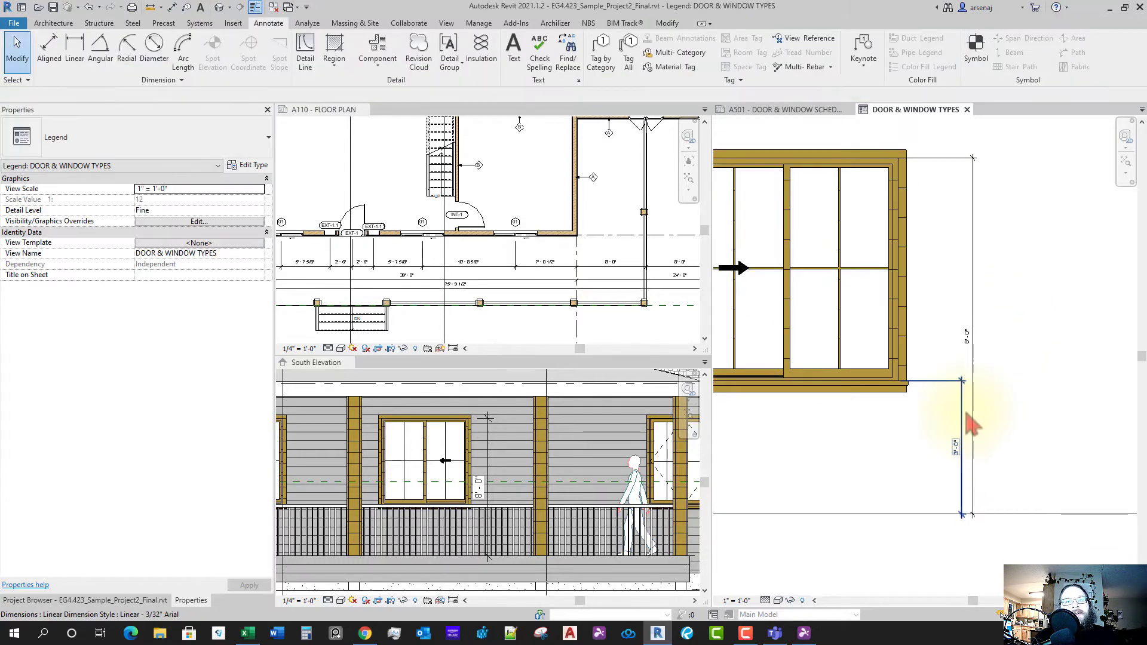
click(966, 413)
scroll(968, 424, down, 4)
scroll(944, 442, up, 2)
key(Escape)
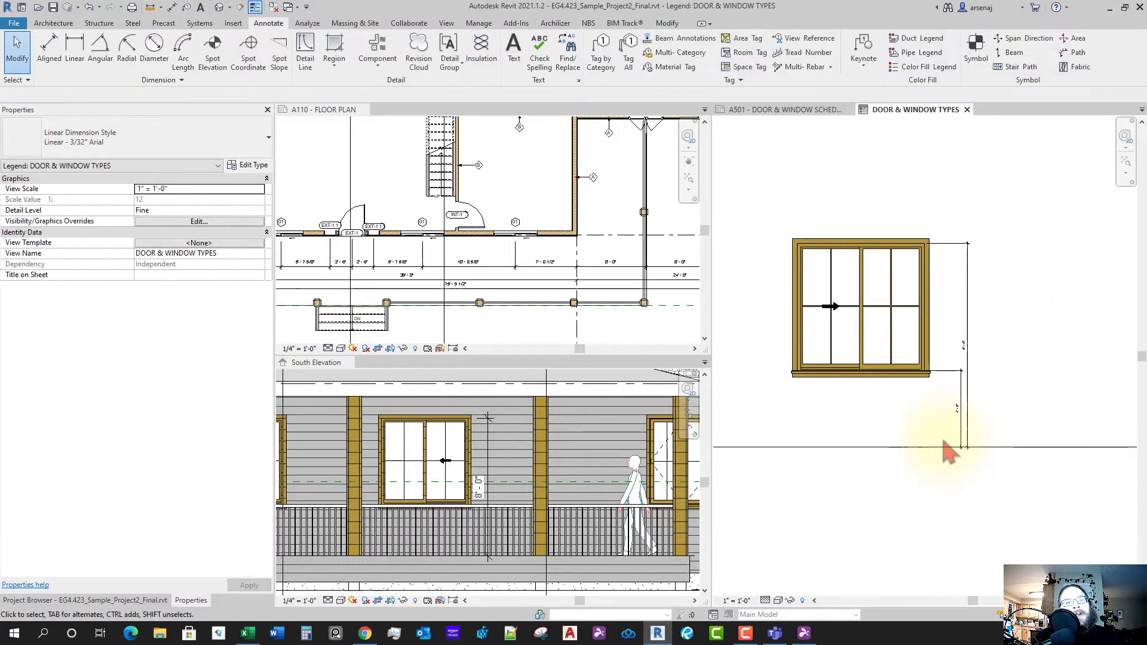
- Change the legend view scale to 1/2" = 1'-0"
click(736, 600)
click(754, 311)
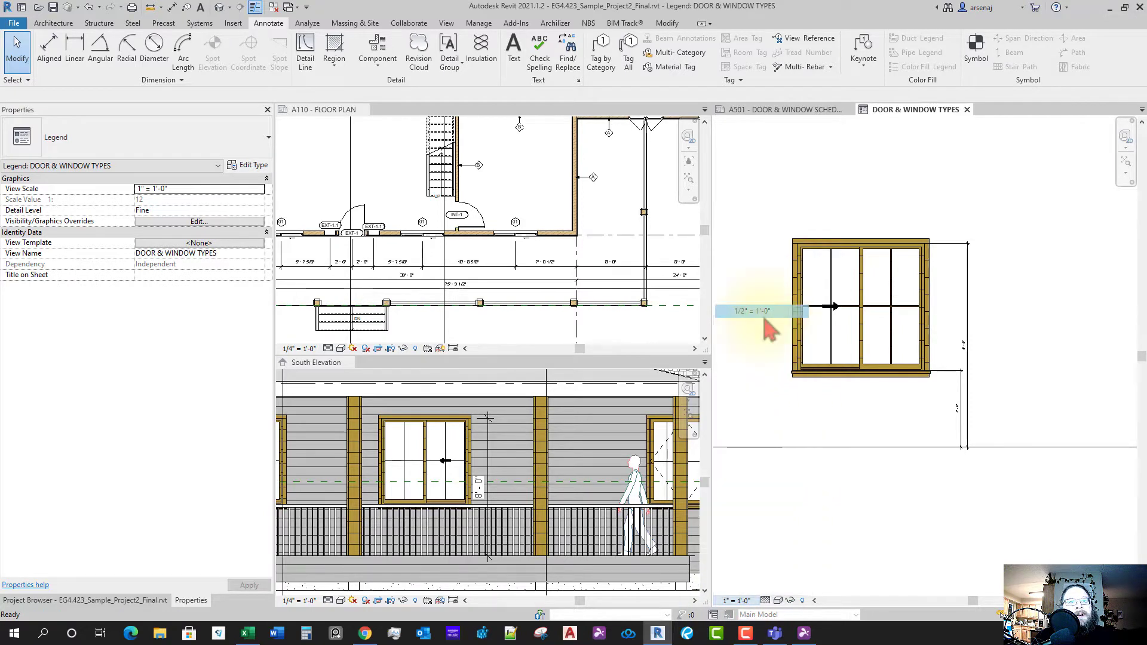
click(968, 330)
key(Escape)
scroll(1010, 419, up, 3)
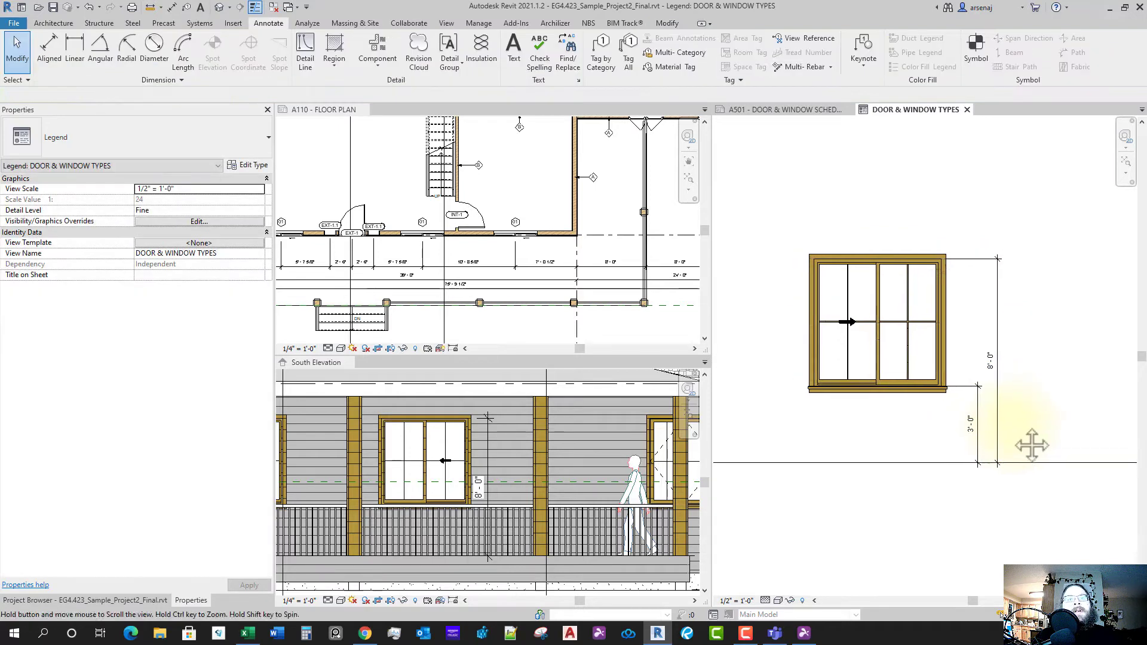
scroll(960, 392, up, 4)
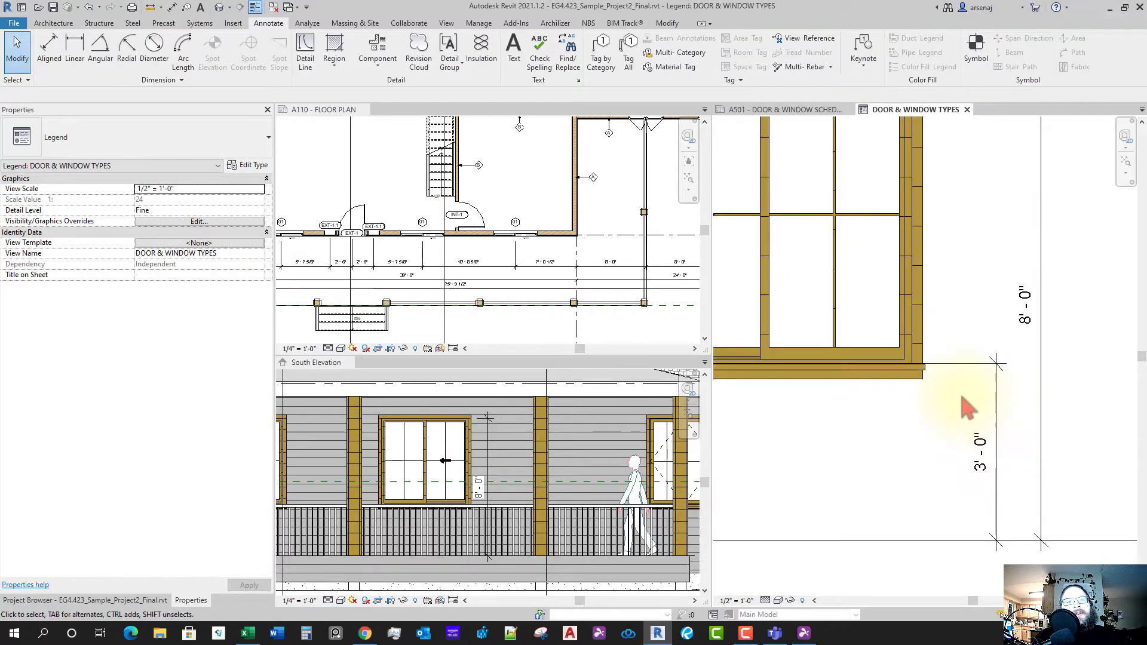
scroll(1016, 395, down, 3)
middle_drag(1017, 396, 1031, 440)
scroll(950, 412, down, 1)
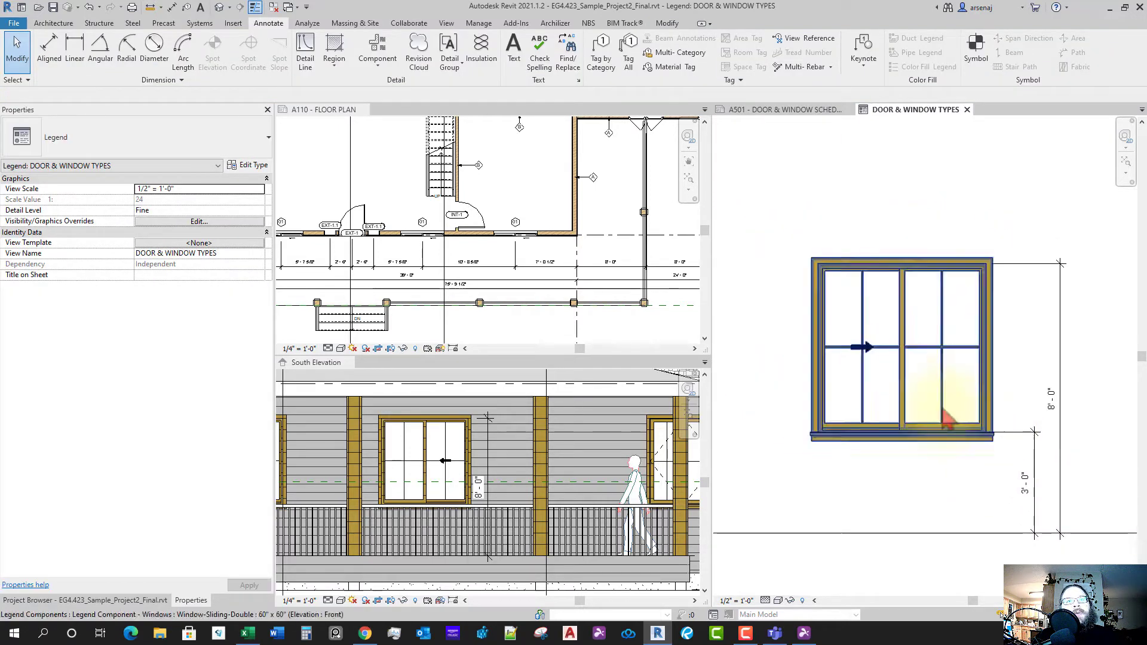
scroll(860, 308, up, 2)
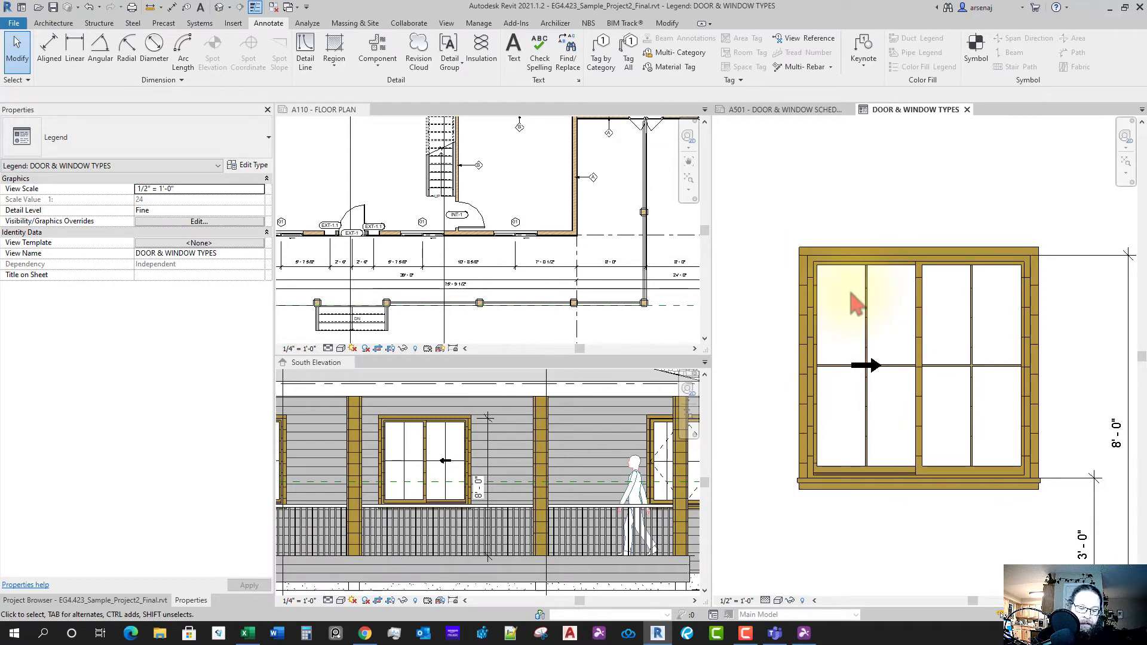
- Add 5'-0" width and 5'-0" height aligned dimensions to the window
key(d)
key(i)
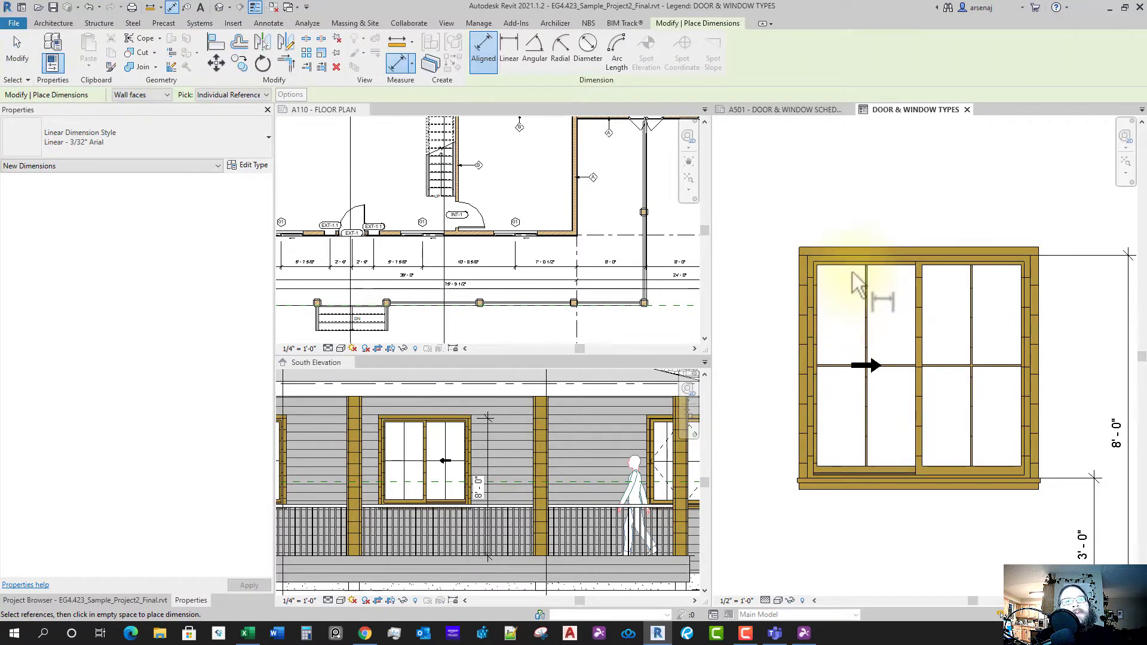
scroll(830, 282, up, 2)
click(801, 282)
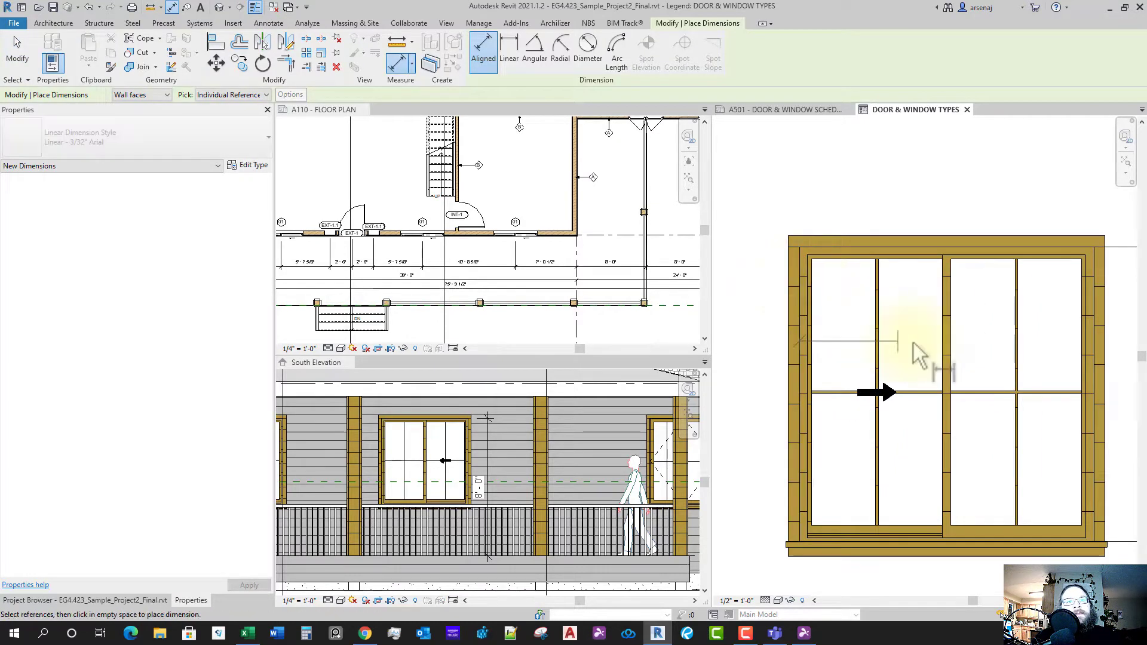
click(1099, 293)
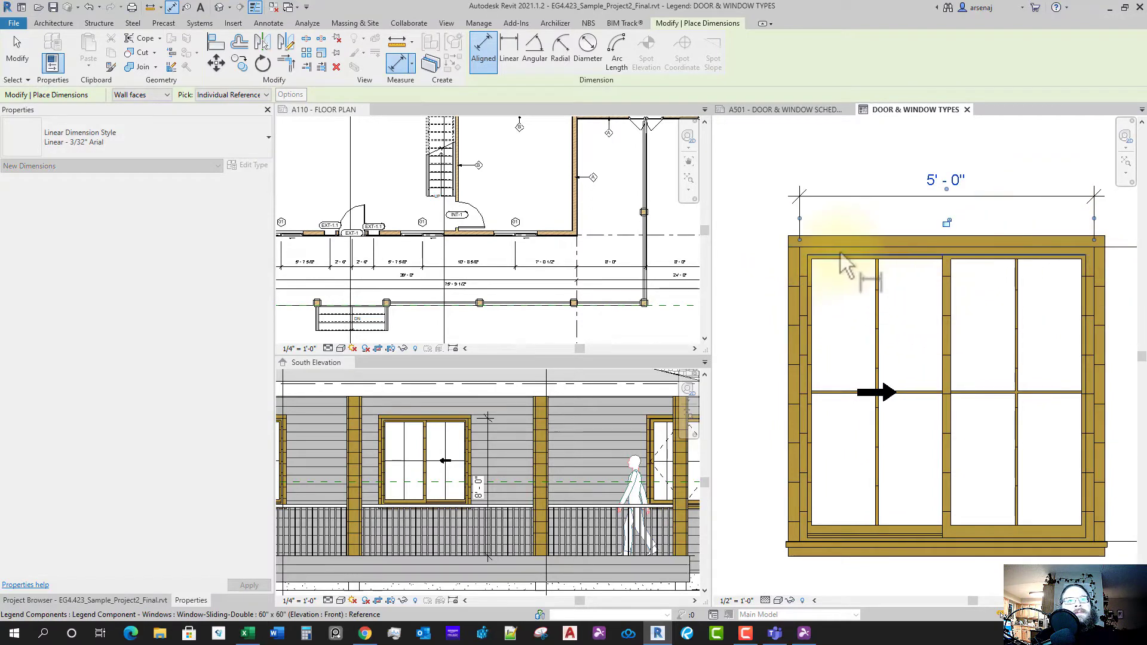
click(836, 275)
click(839, 300)
click(819, 541)
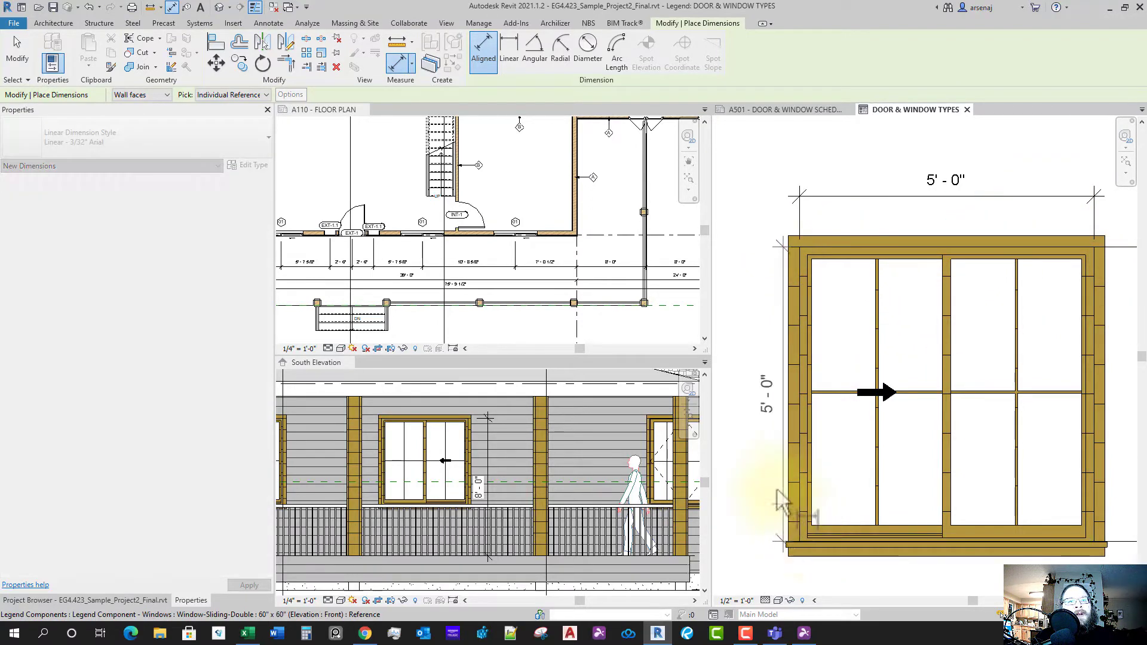
click(756, 459)
scroll(825, 423, down, 5)
key(Escape)
- Return to the DOOR & WINDOW TYPES legend and frame the window
click(621, 413)
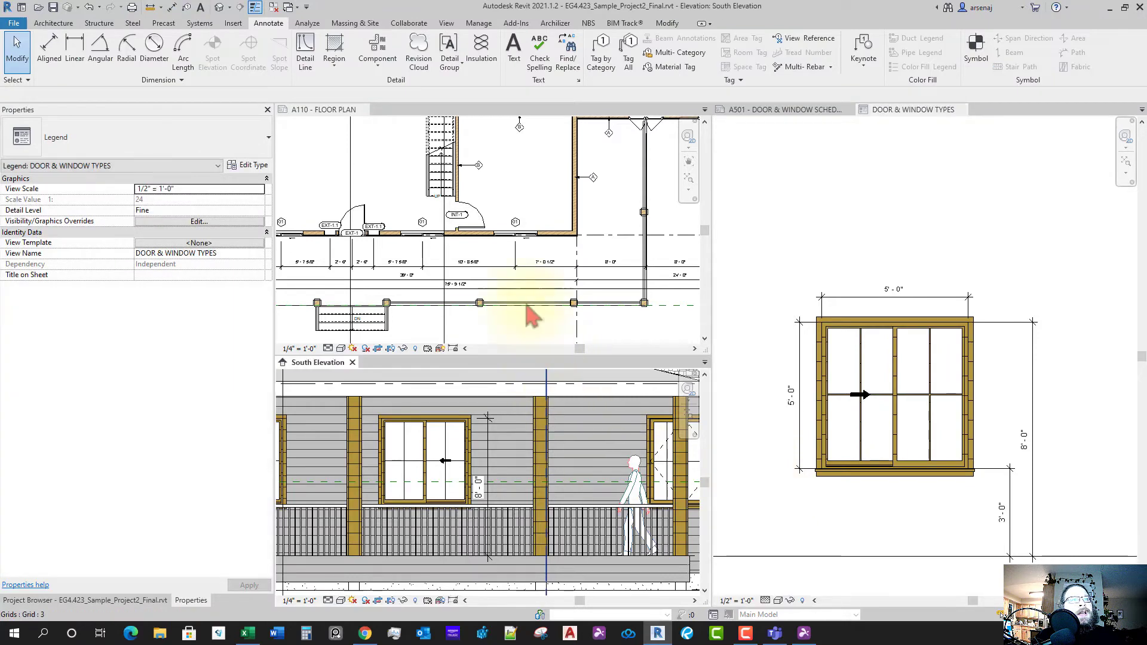
scroll(516, 236, up, 1)
scroll(520, 245, up, 1)
click(872, 465)
scroll(899, 454, up, 3)
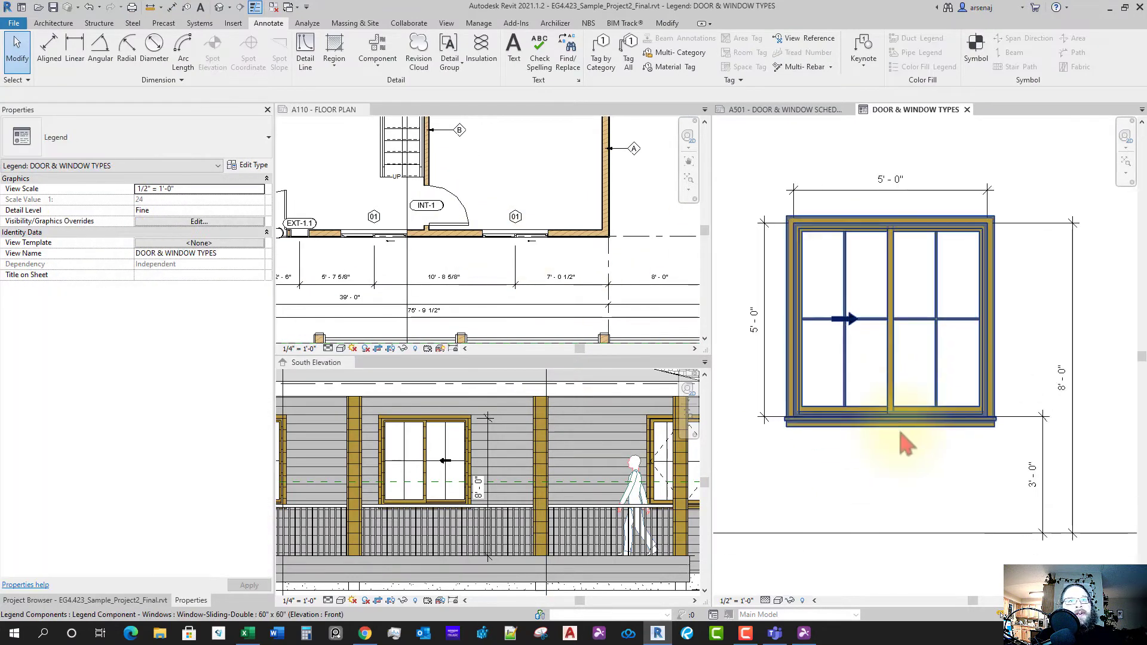
middle_drag(884, 399, 878, 424)
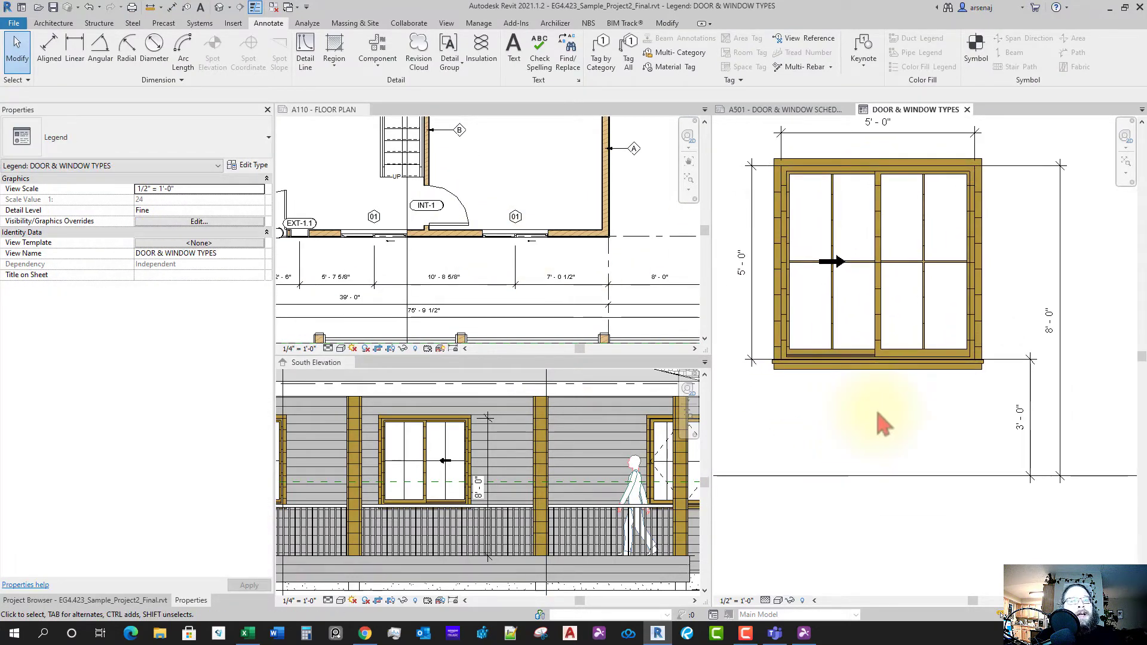
scroll(889, 424, up, 1)
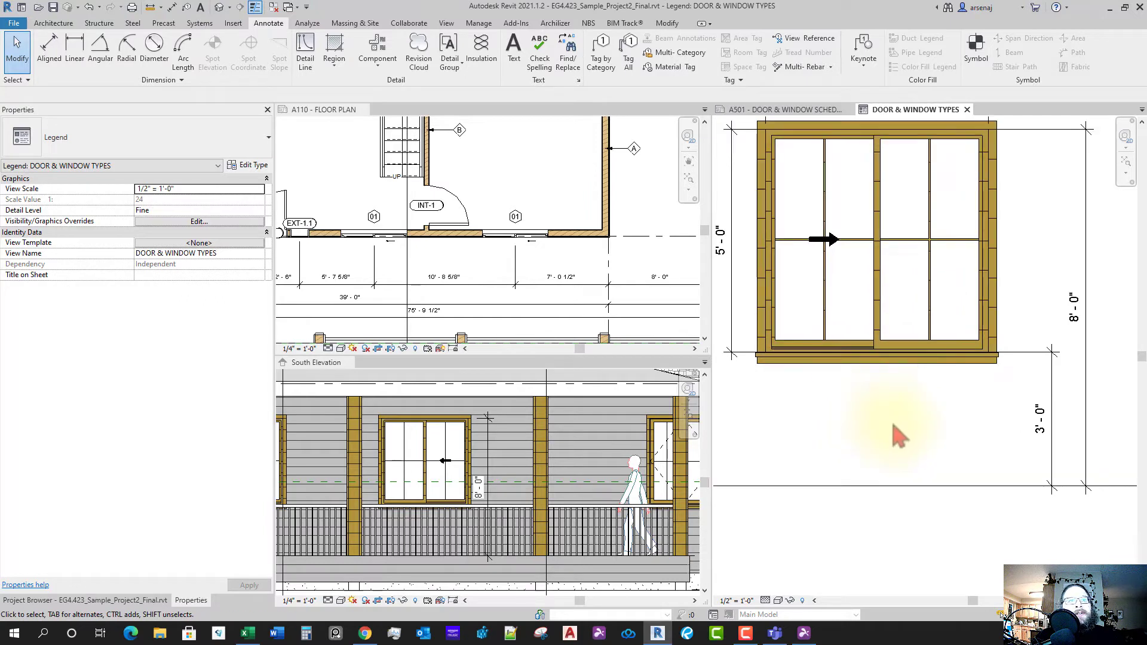
key(t)
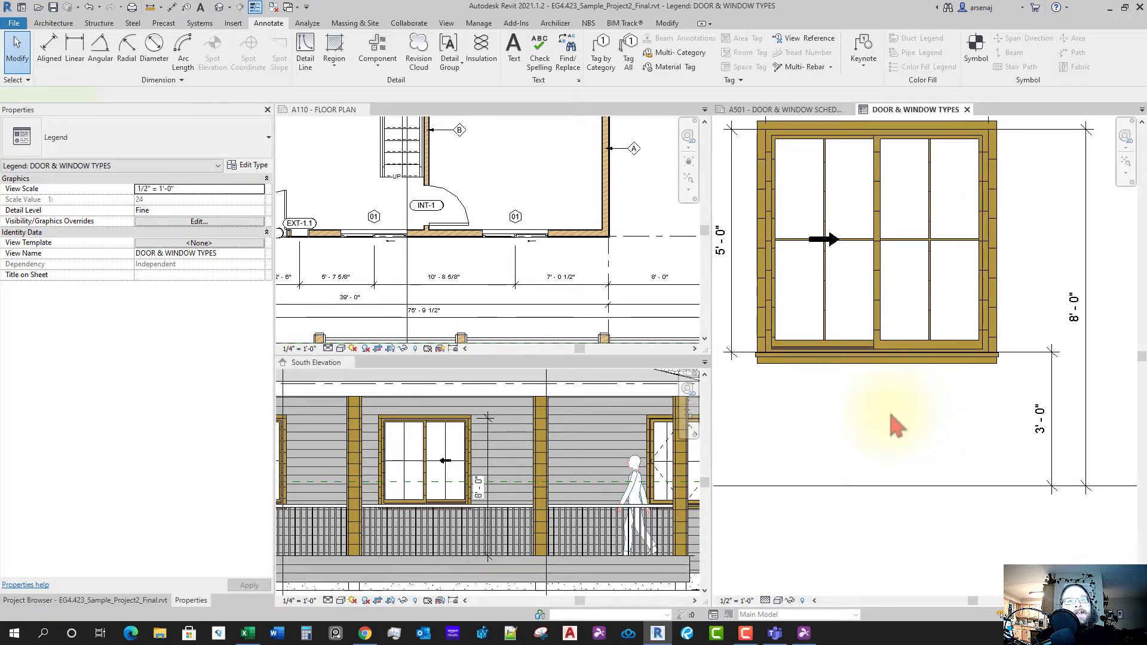
key(x)
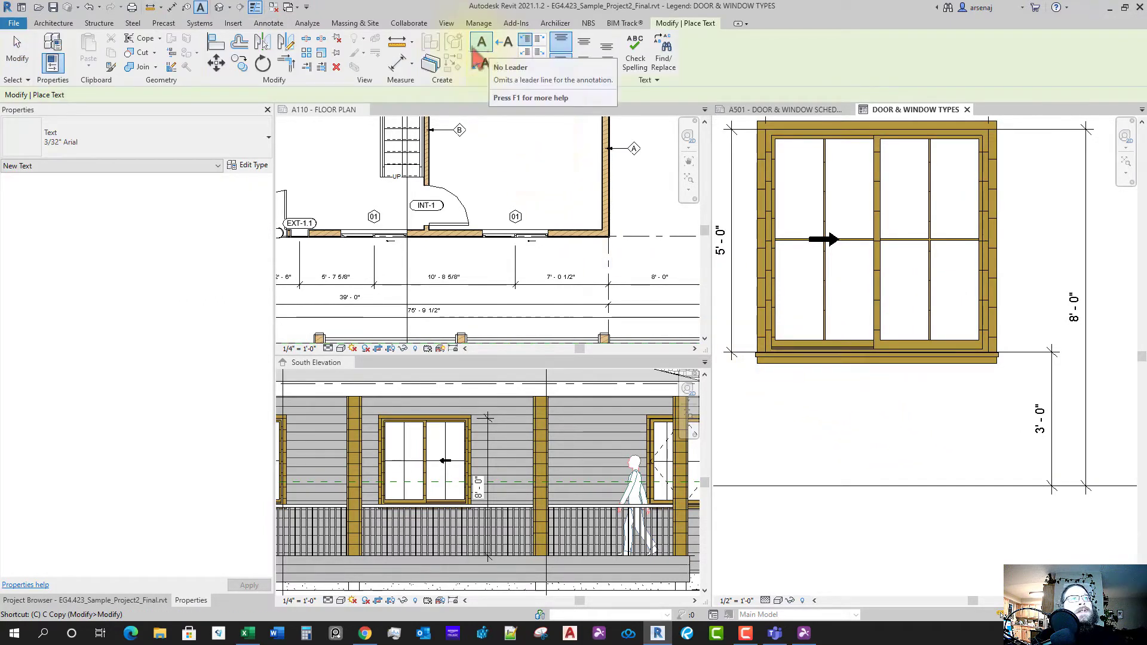
- Set up a 3/32" Arial text note with top-right leader and centered alignment
key(Escape)
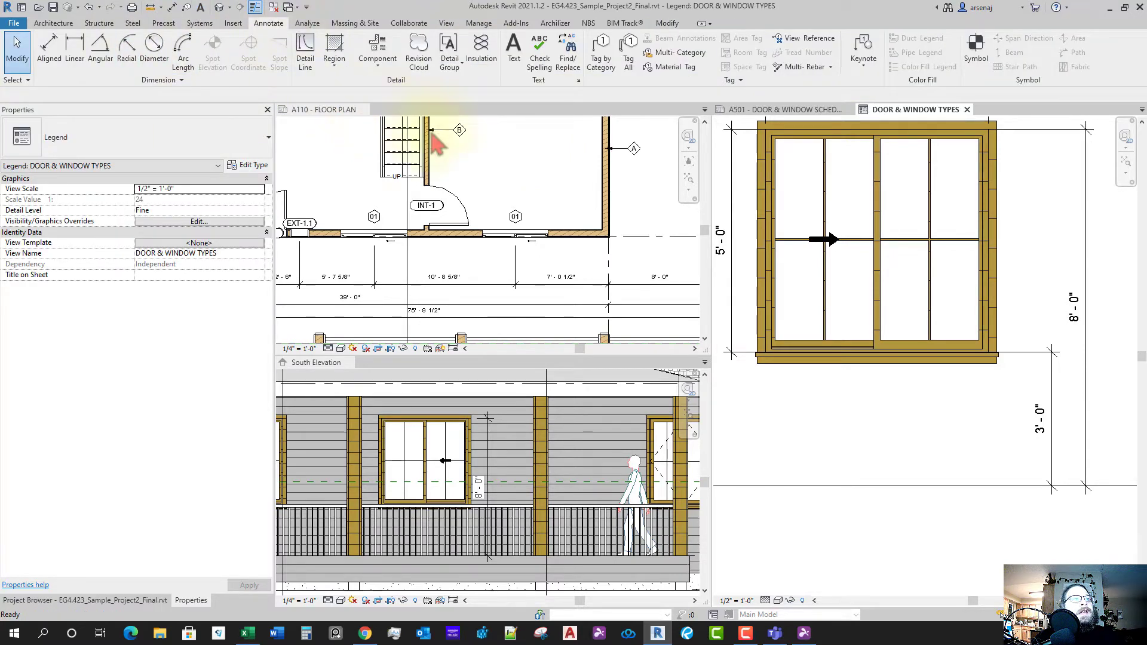
click(522, 63)
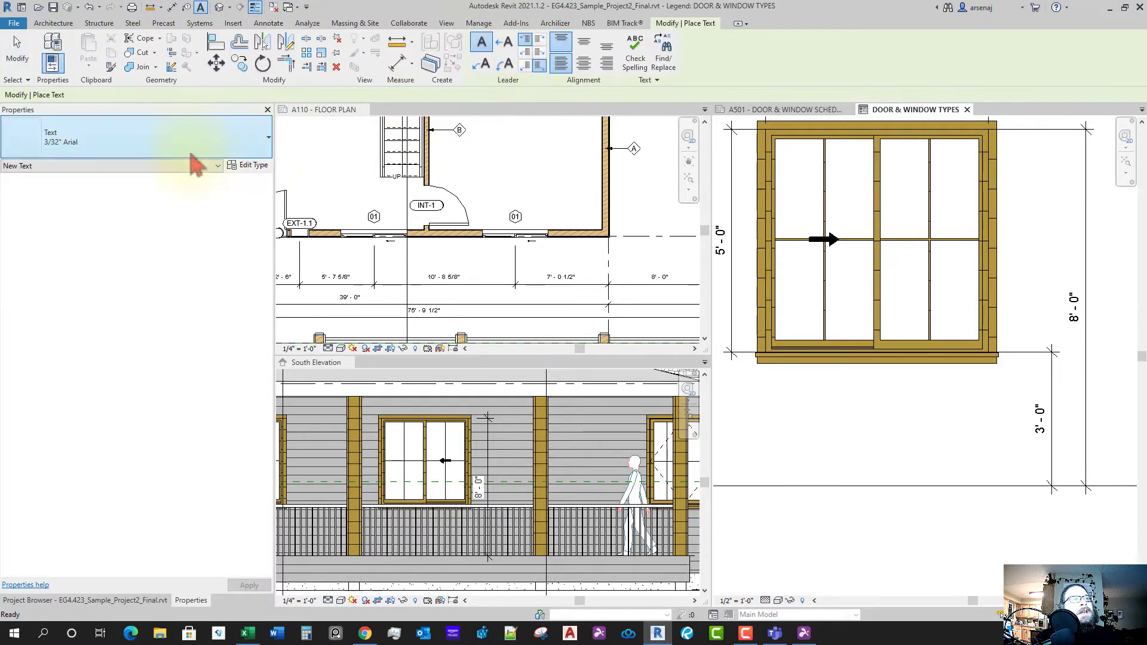
click(144, 149)
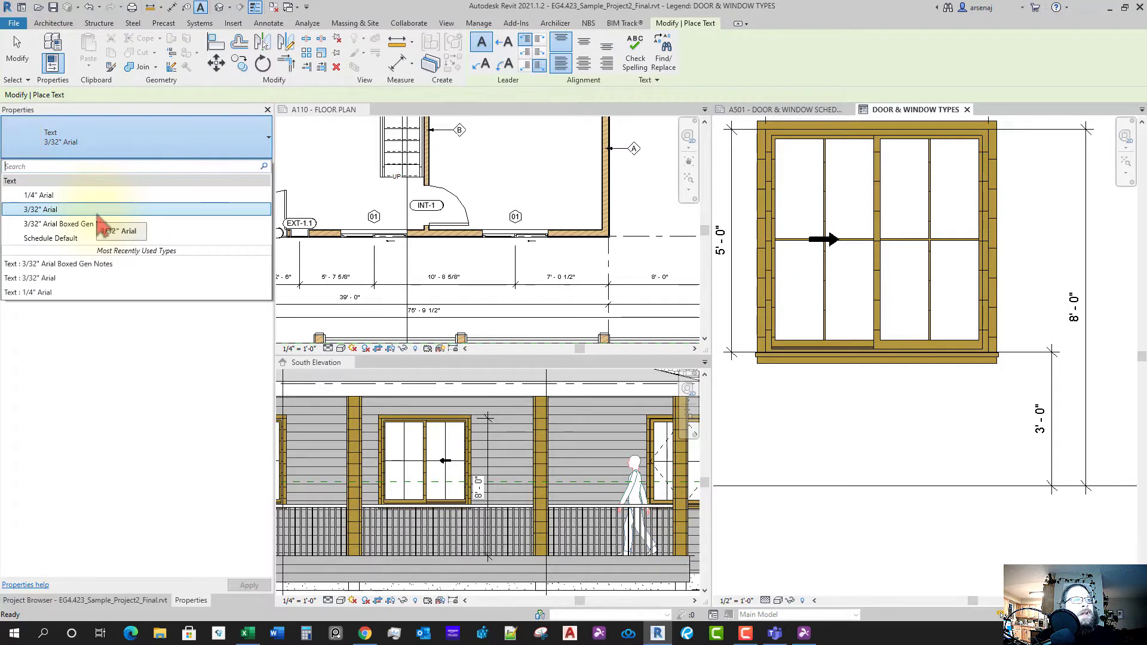
click(136, 209)
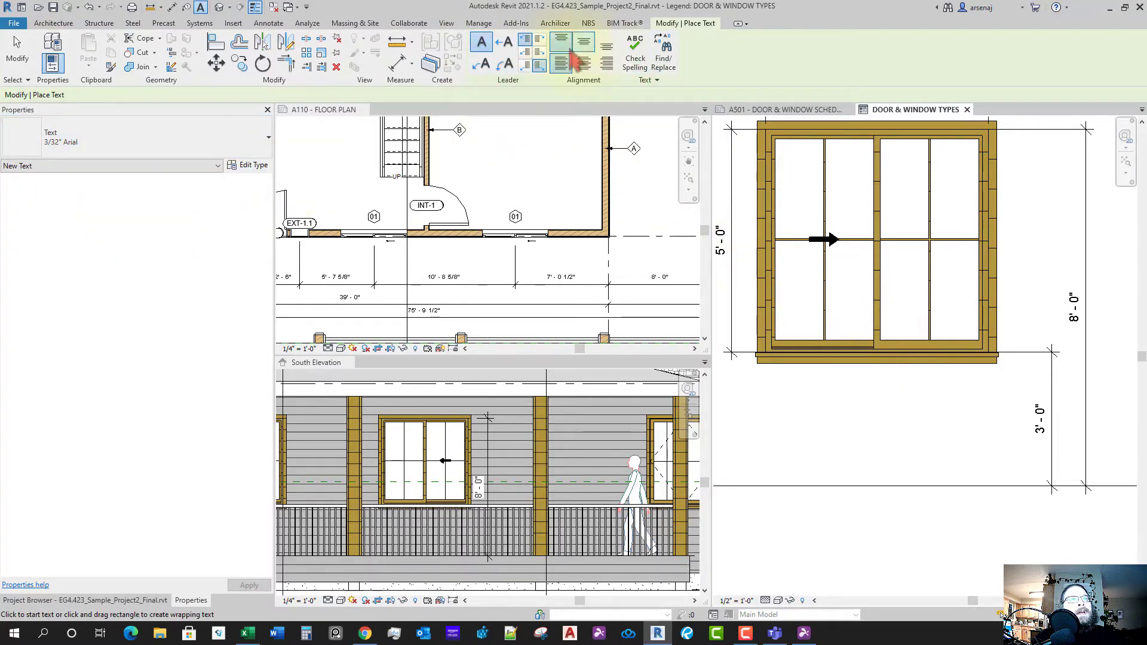
click(544, 43)
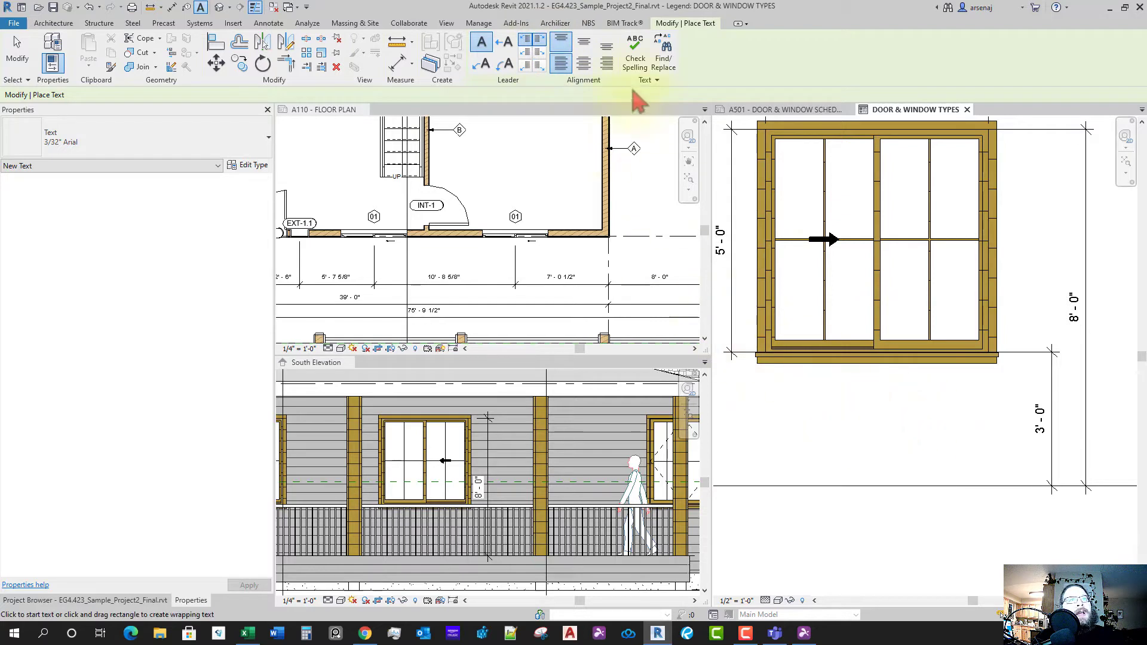
click(584, 62)
click(584, 42)
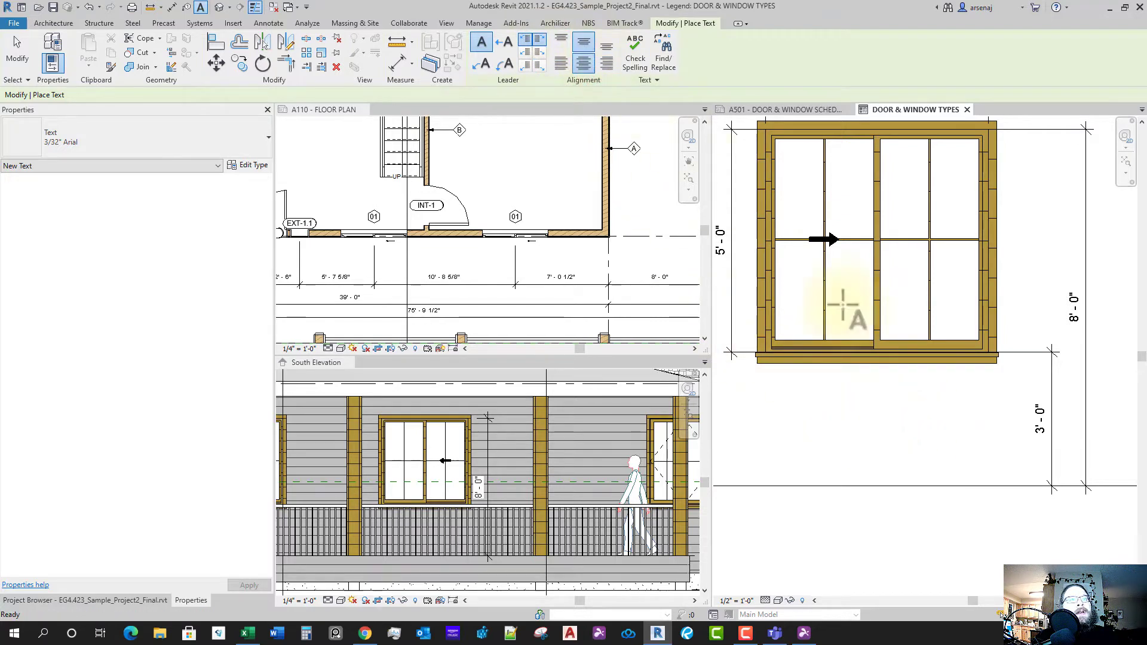
- Place the text '01' below the window elevation
click(859, 420)
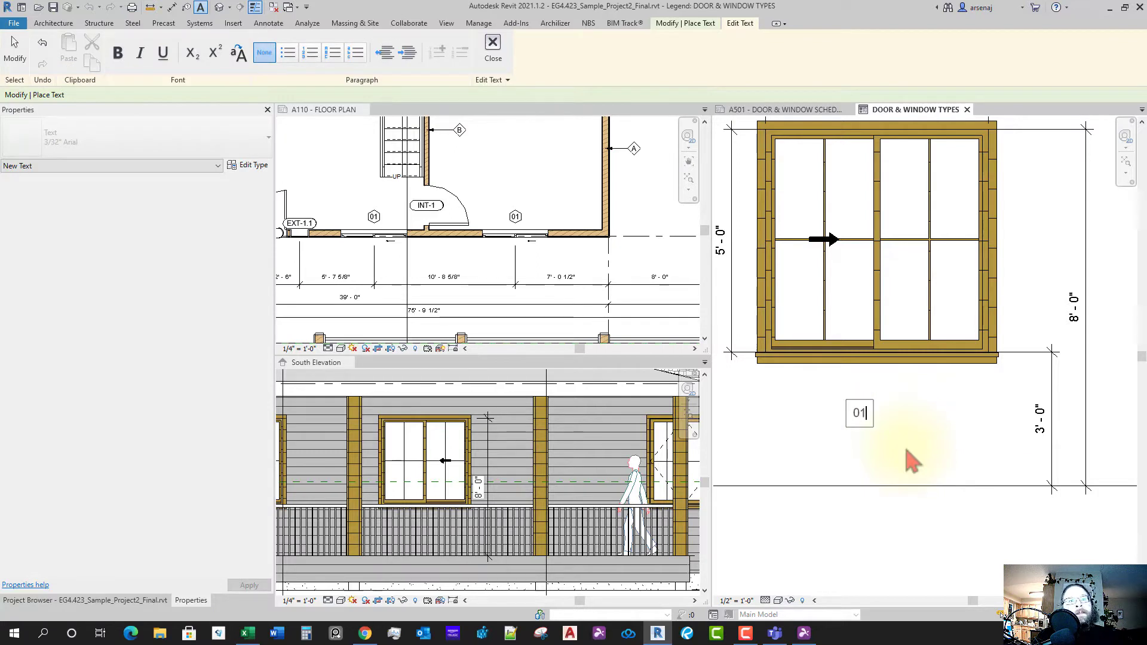
text(01)
click(906, 448)
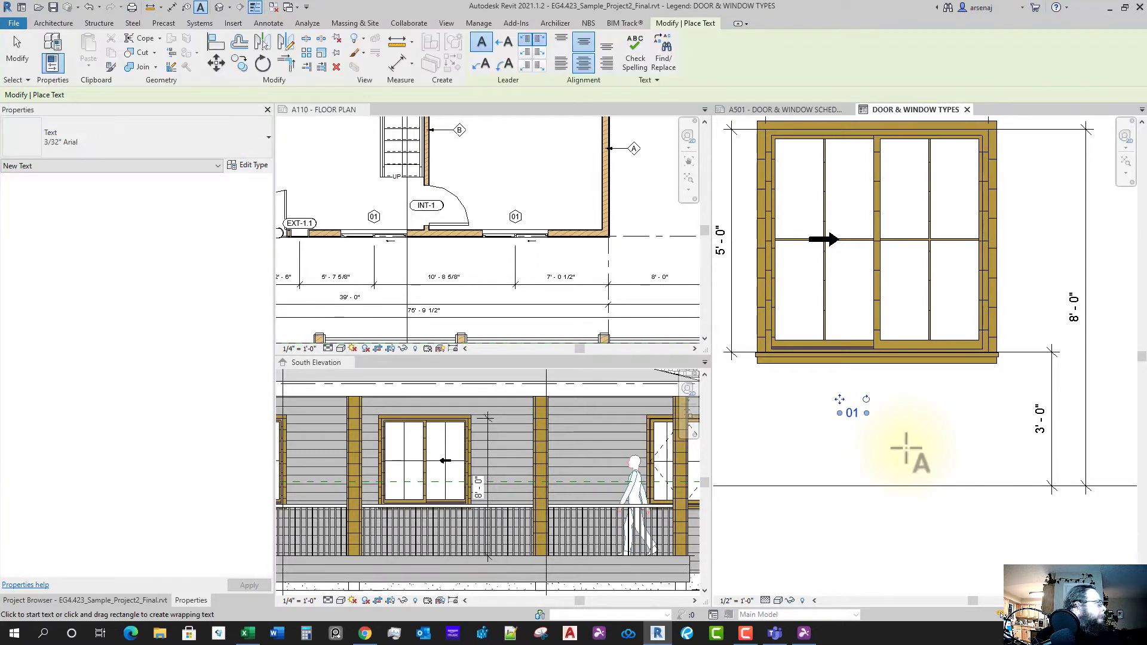
scroll(849, 448, up, 1)
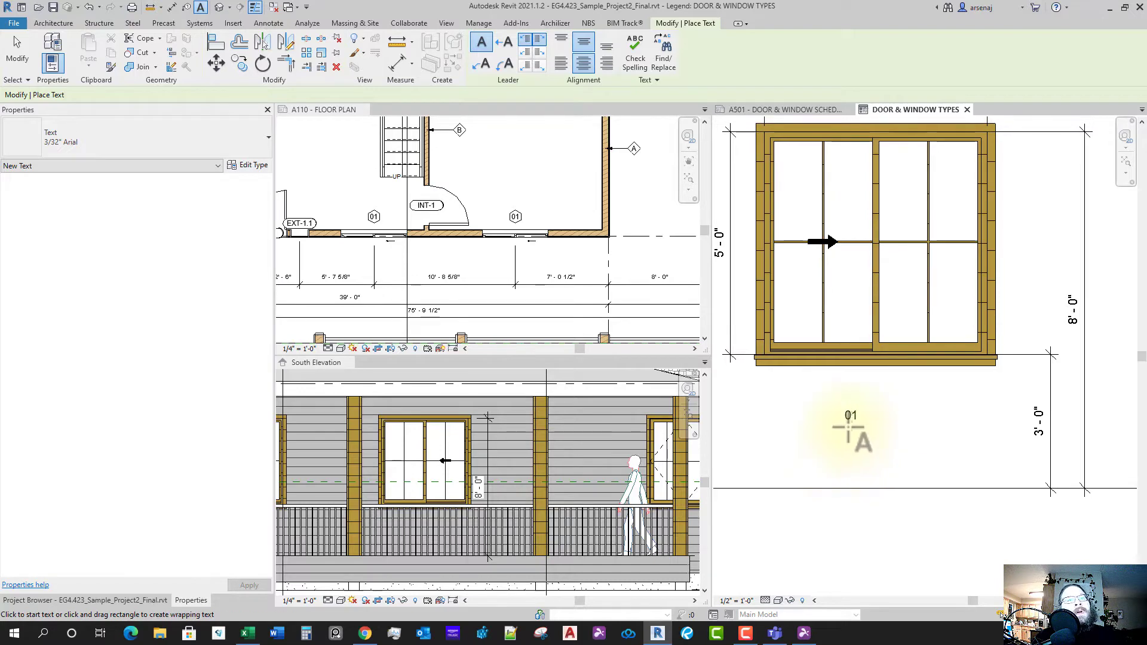
key(Escape)
scroll(856, 445, up, 1)
scroll(869, 469, up, 1)
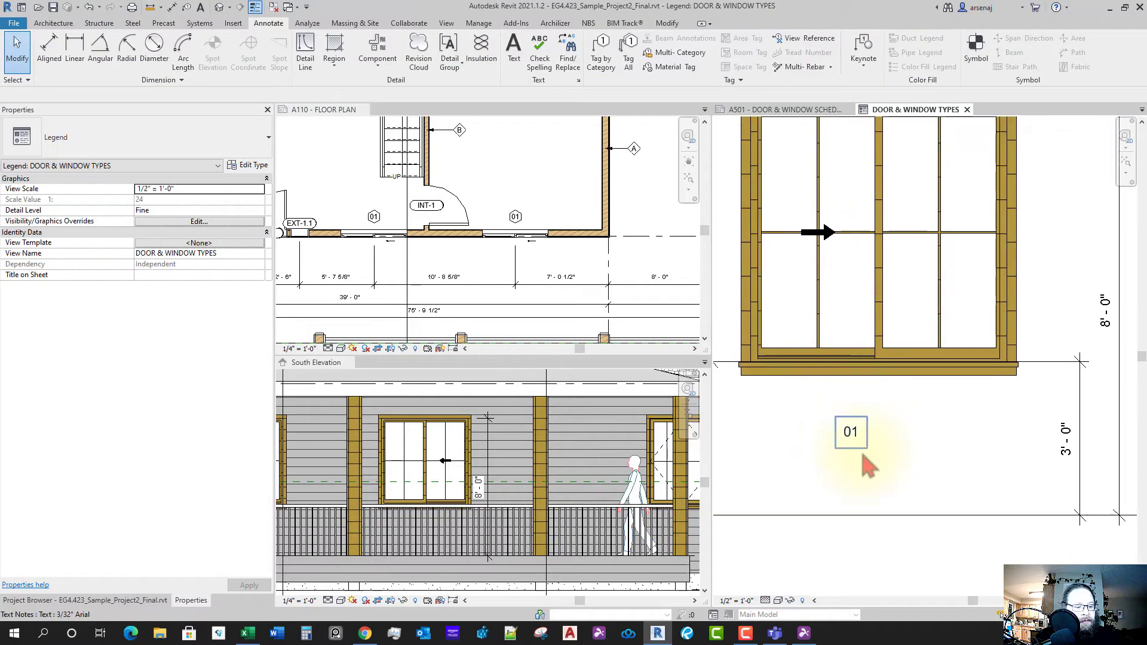
- Draw a six-sided circumscribed polygon of detail lines in the legend near the 01 label
key(d)
key(l)
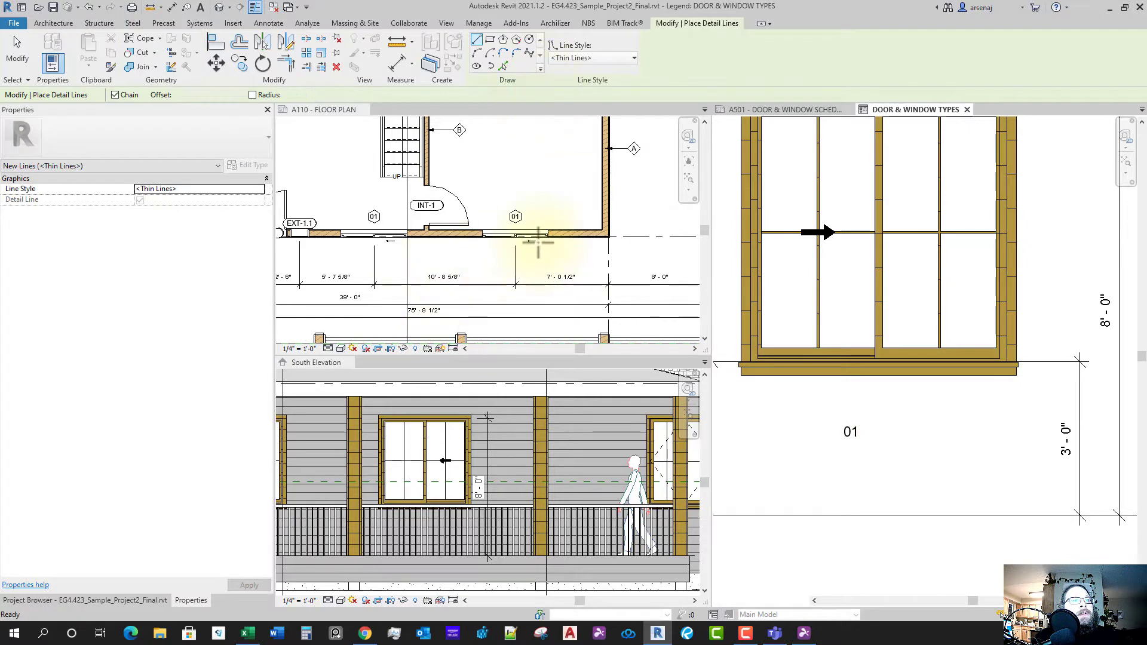
scroll(529, 236, up, 2)
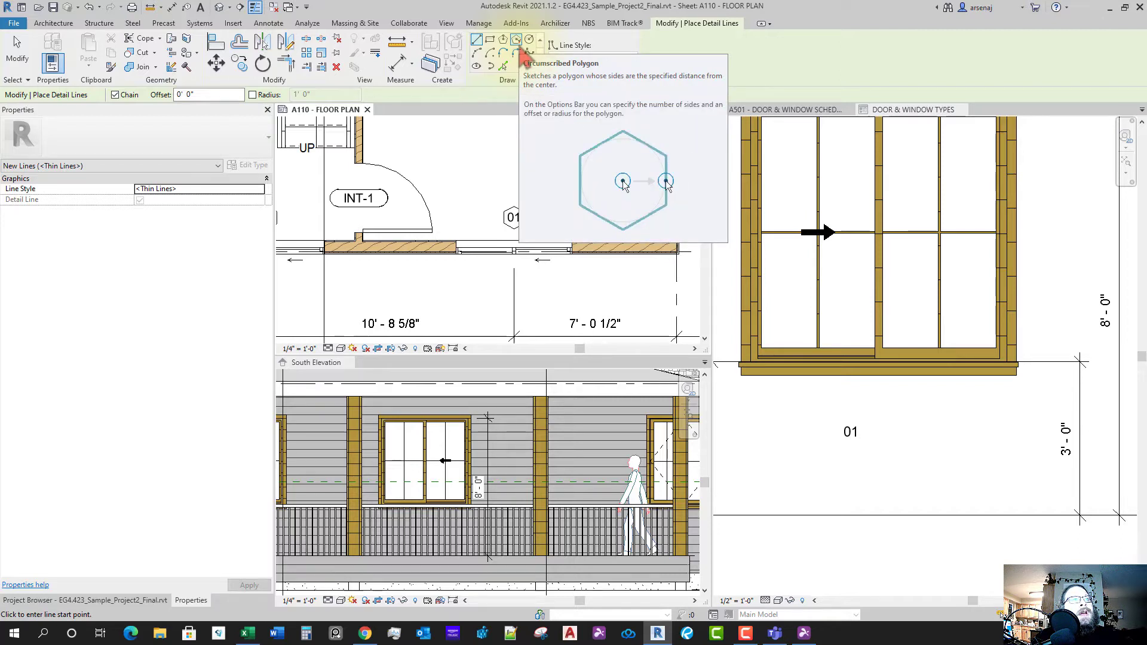
click(517, 43)
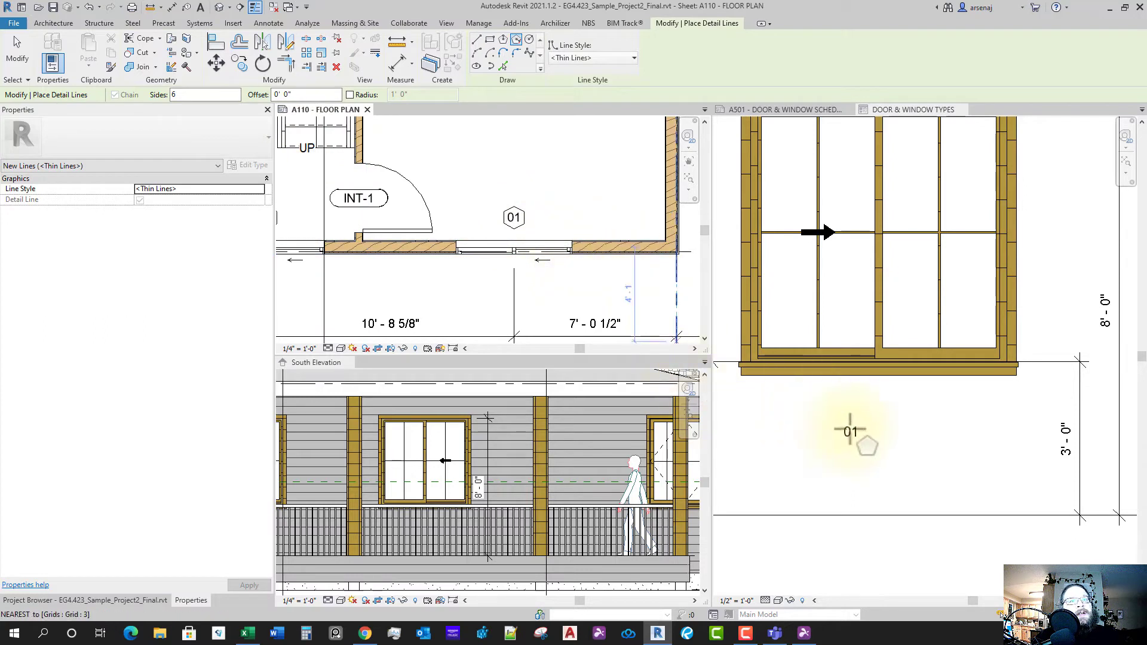
click(839, 433)
click(835, 433)
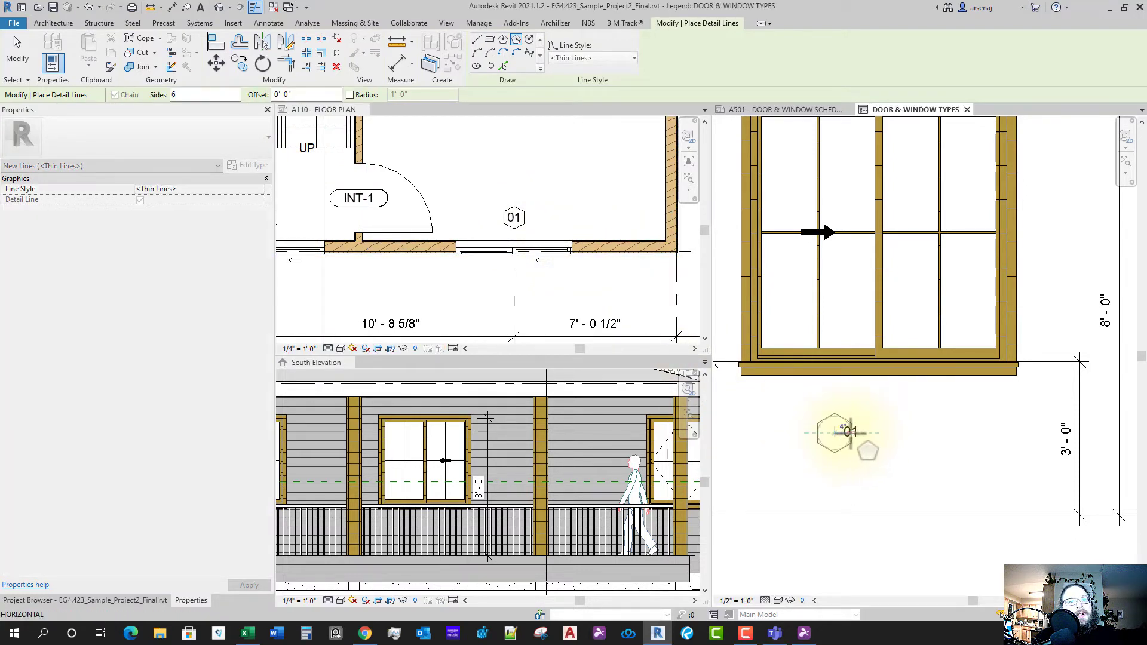
scroll(839, 433, up, 2)
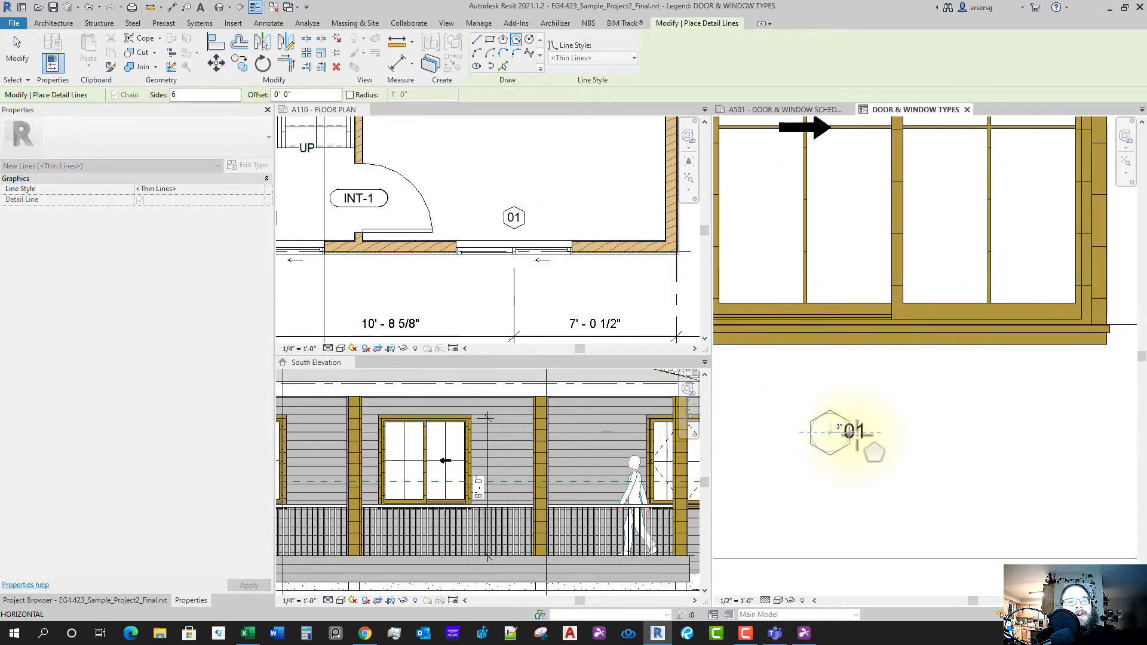
key(Escape)
key(Escape)
- Select the hexagon's six lines as a chain and move the hexagon to surround the 01 label
key(Tab)
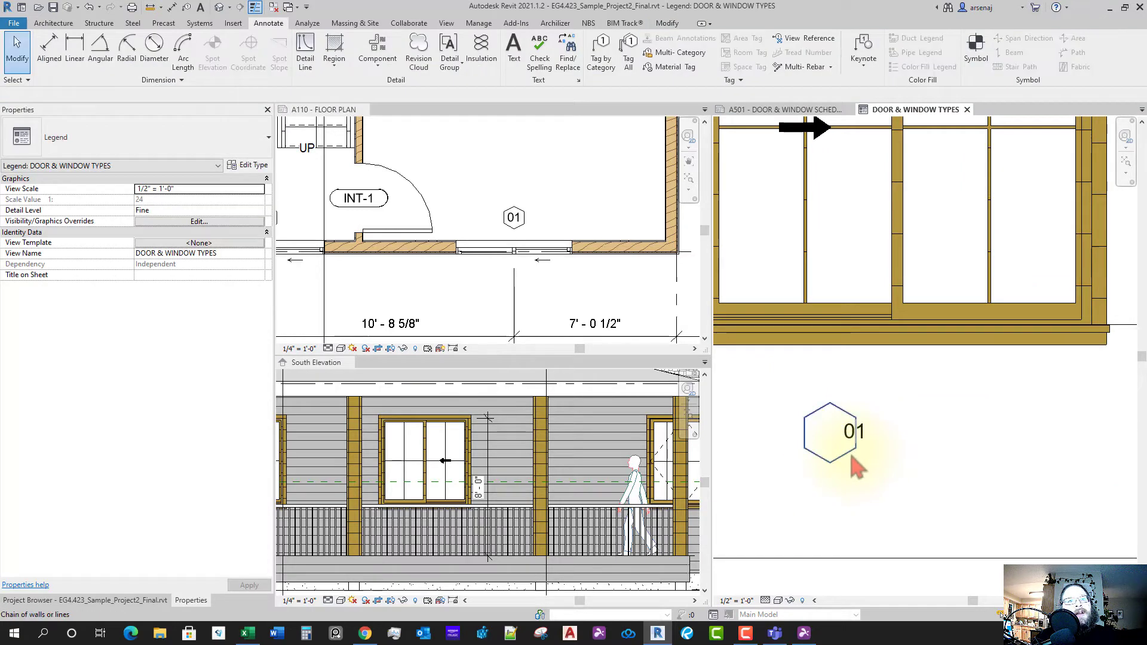
click(853, 452)
drag(808, 437, 832, 437)
middle_drag(898, 493, 890, 488)
scroll(884, 479, up, 3)
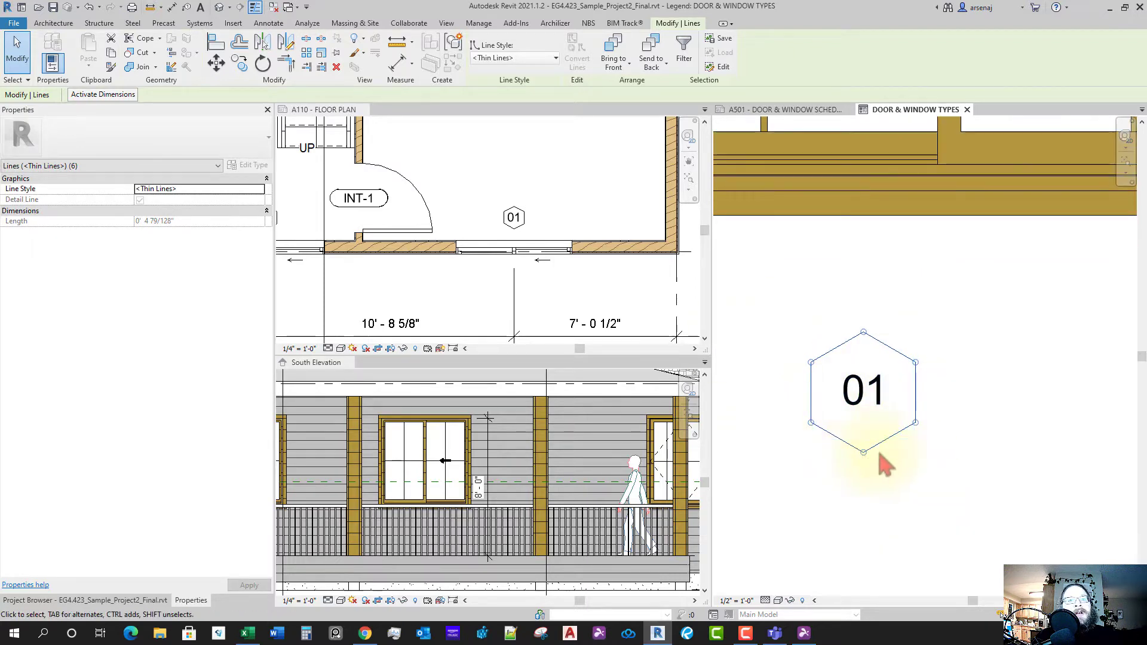
key(Escape)
scroll(884, 427, down, 2)
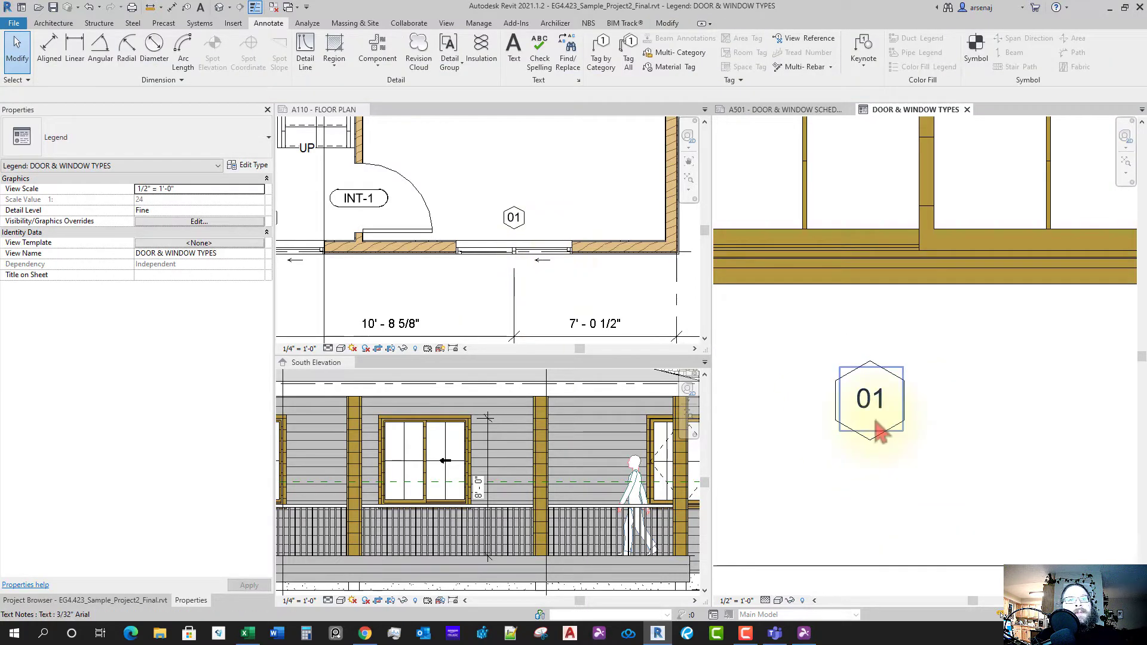
key(Tab)
click(904, 431)
click(904, 387)
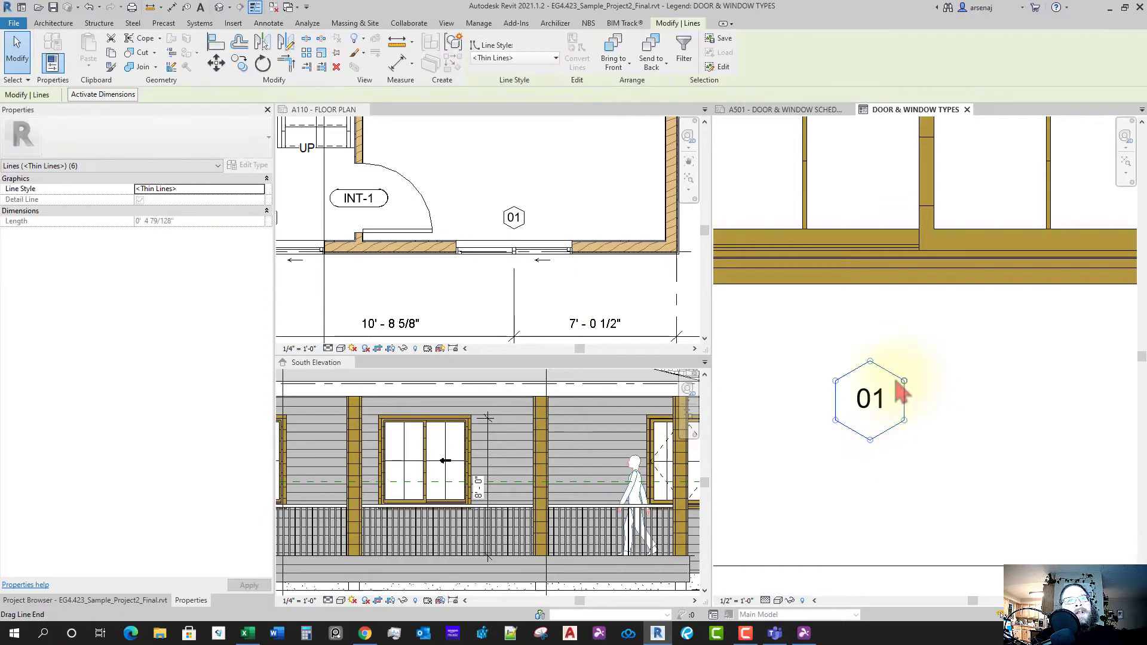
key(Escape)
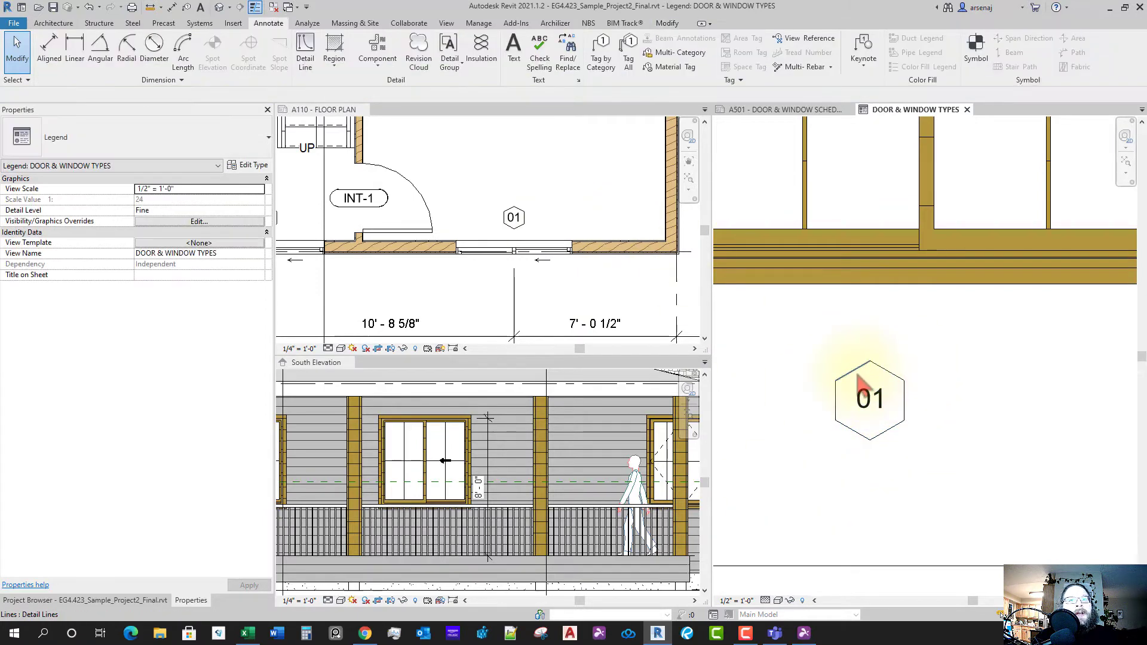
key(Tab)
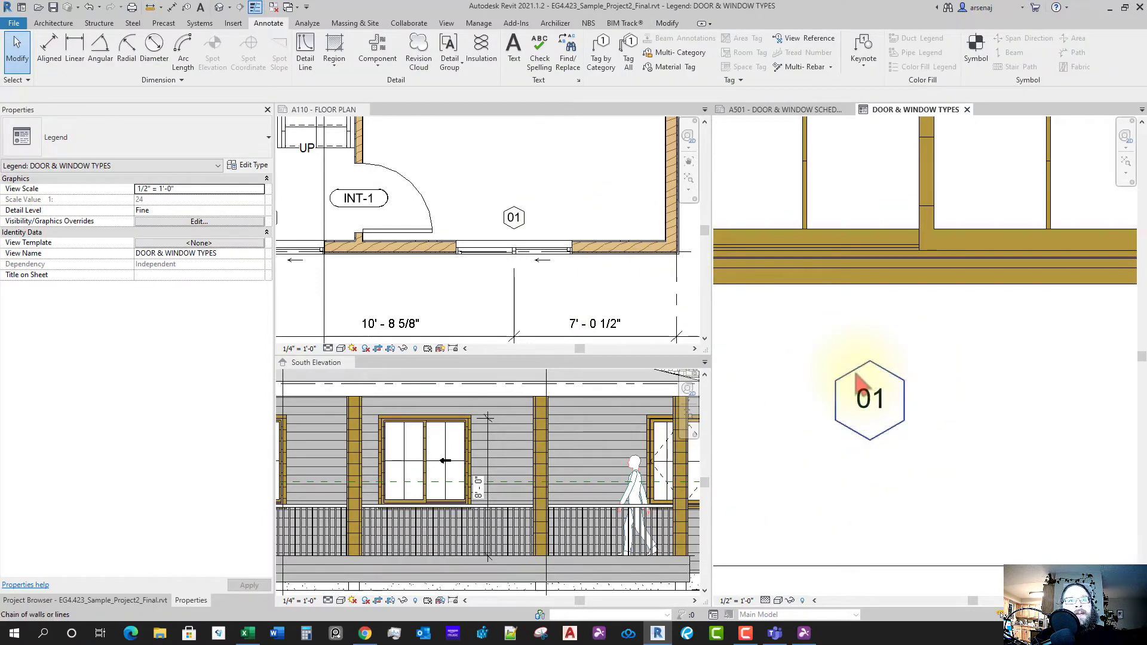
click(857, 376)
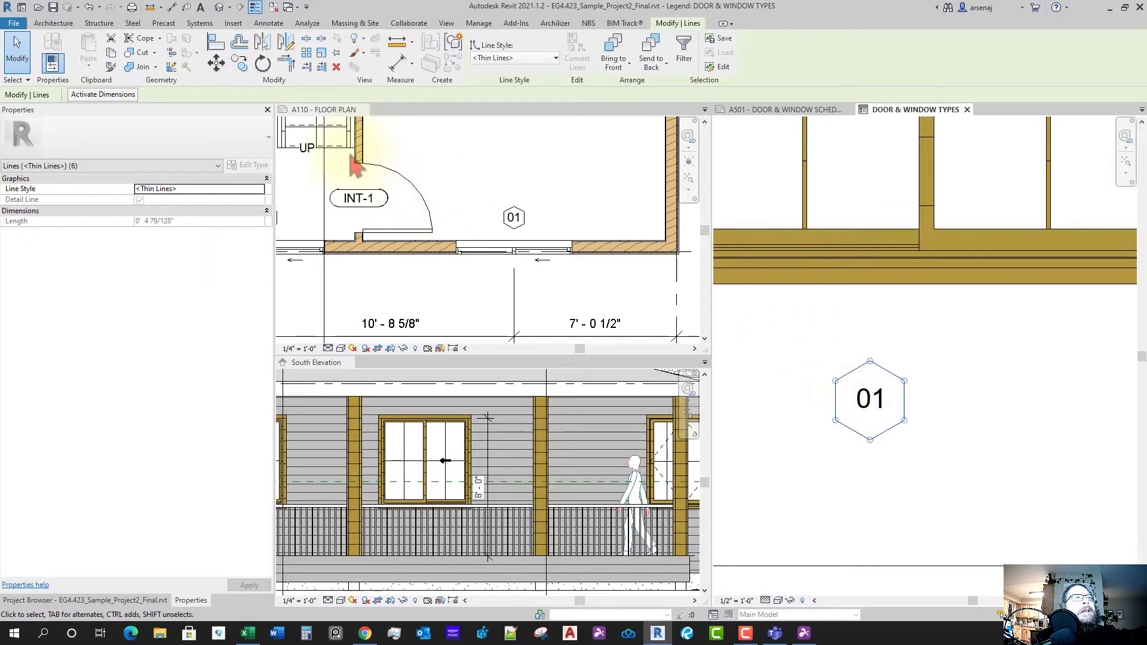
- Scale the hexagon down from its bottom vertex to 3 1/2" sides, then centre it on 01
click(321, 53)
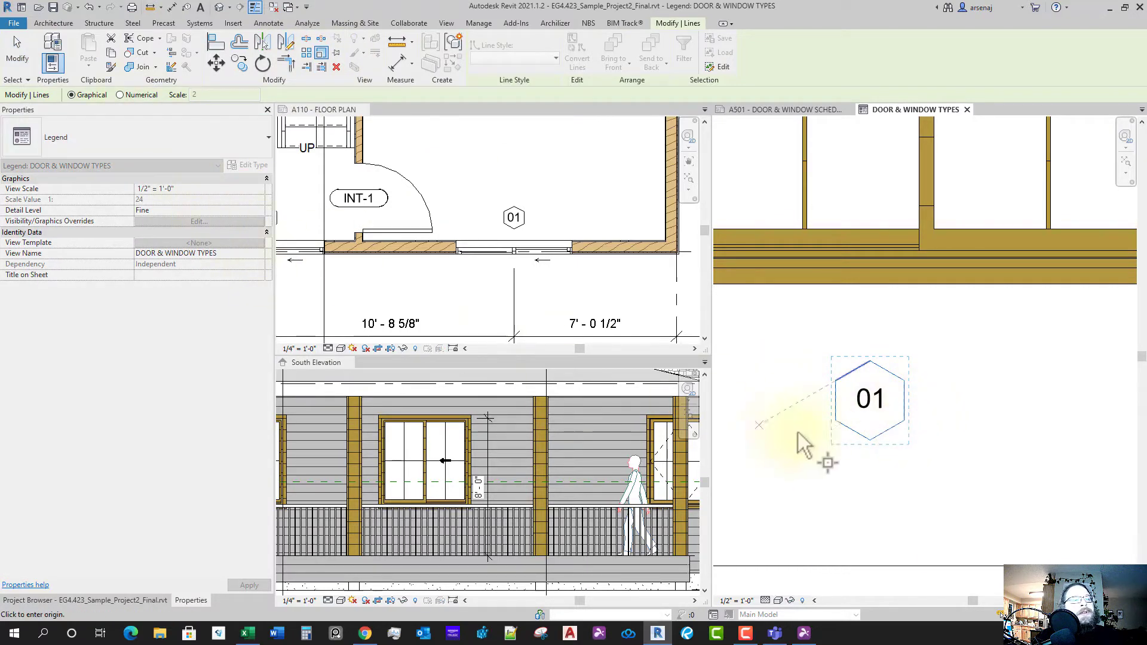
click(871, 440)
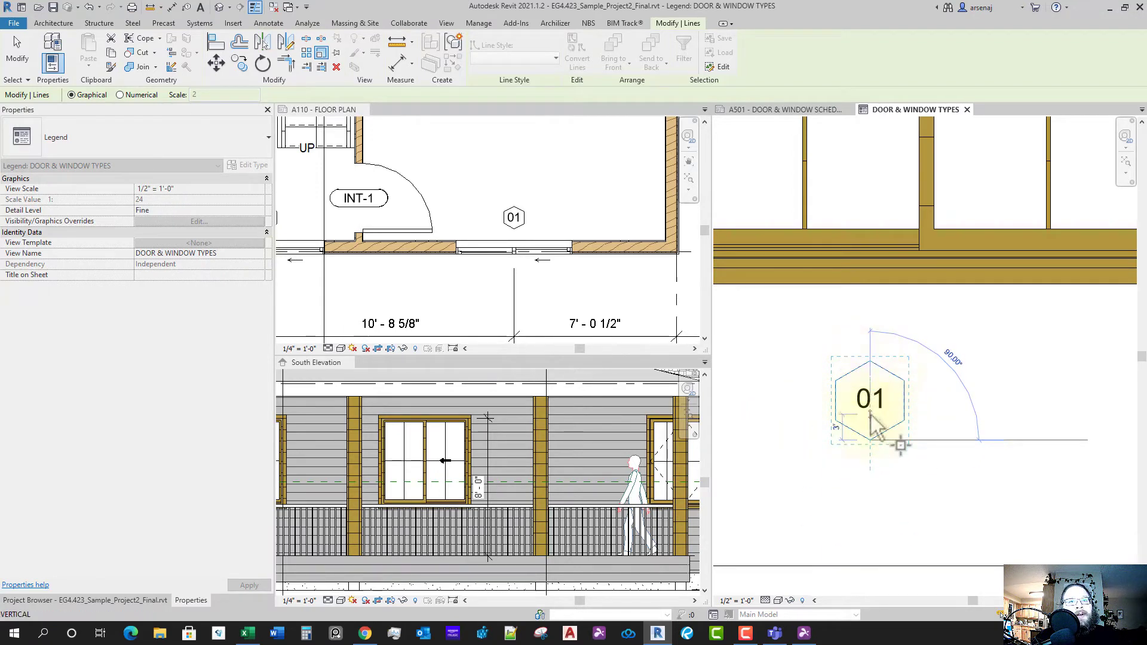
click(870, 362)
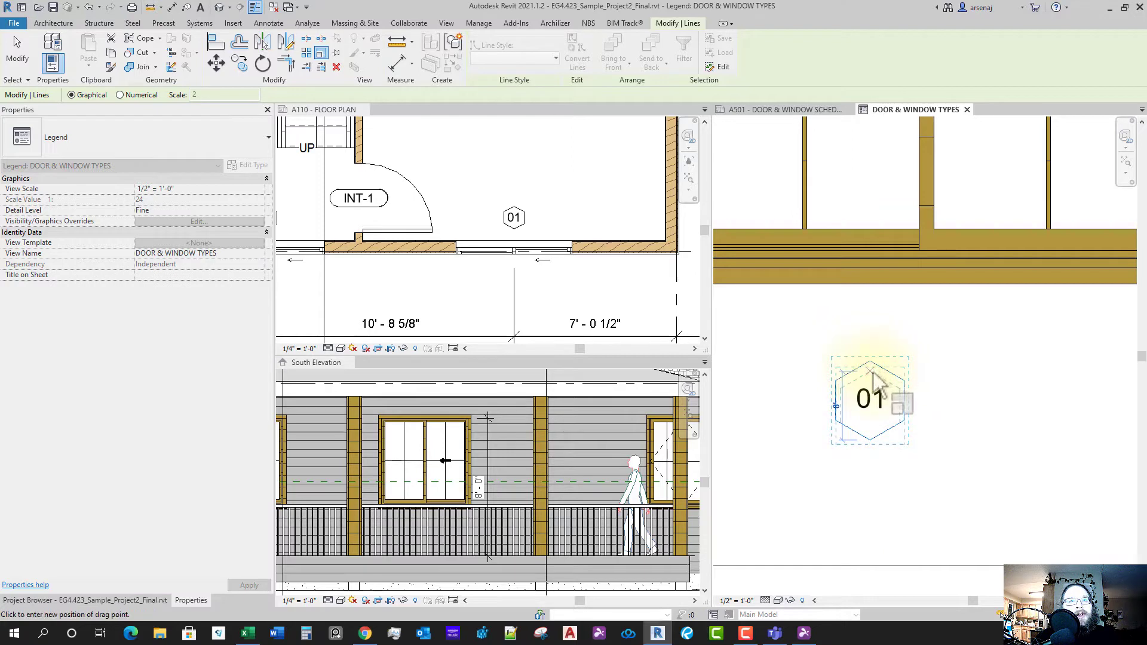
click(870, 379)
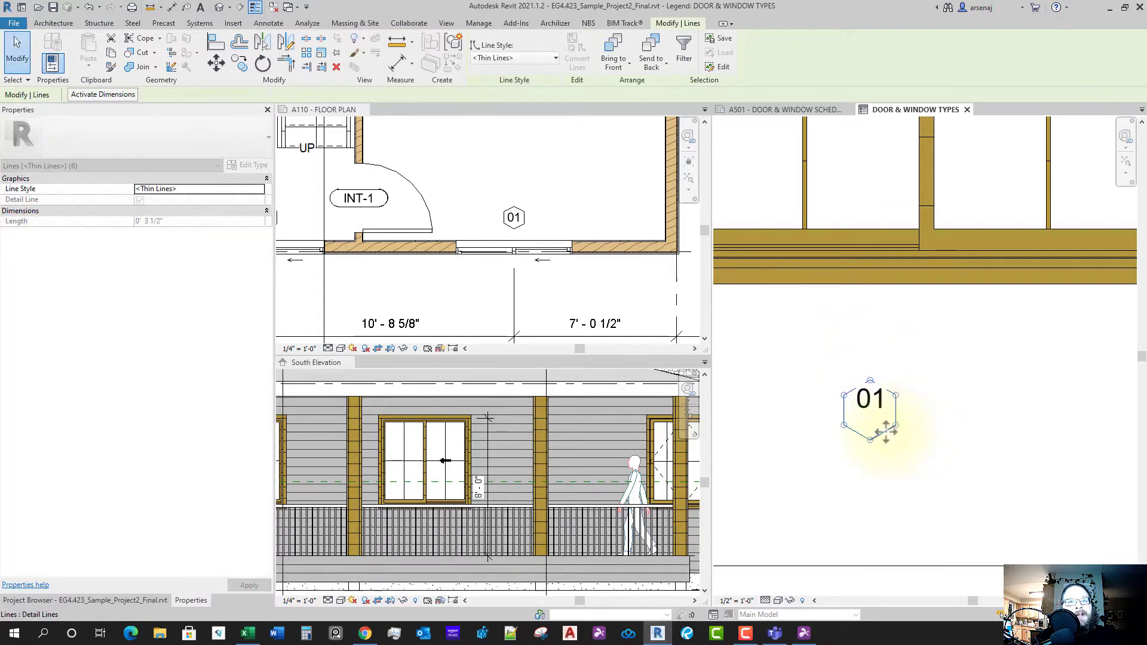
drag(886, 431, 892, 423)
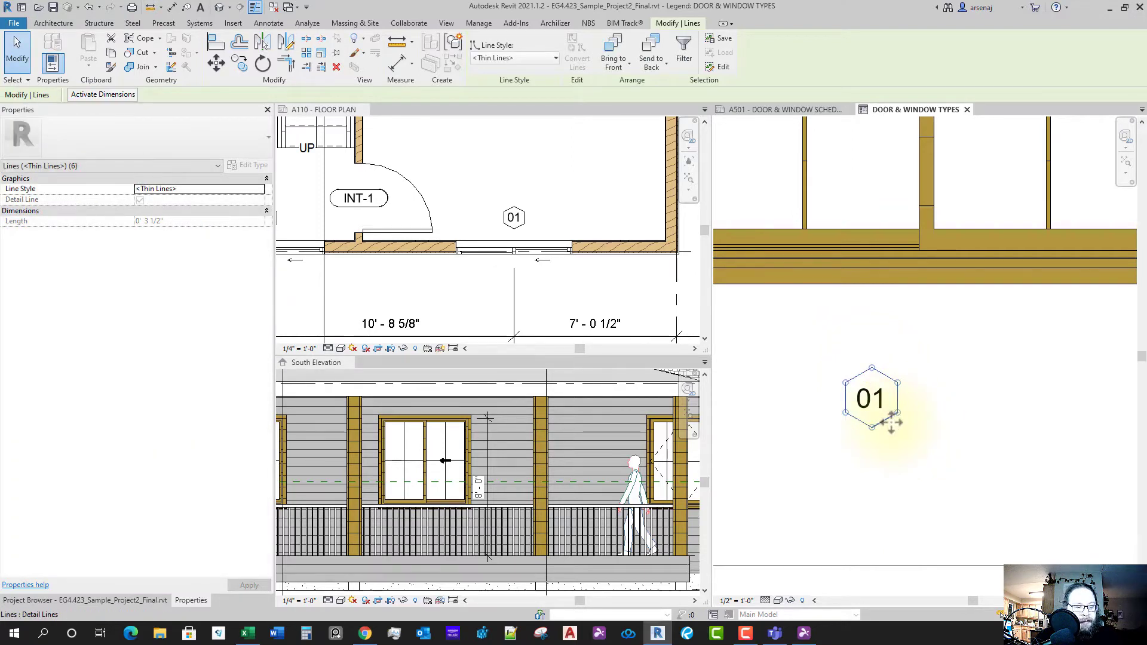
- Group the six hexagon detail lines into a detail group named WINDOW TAG
key(ctrl+g)
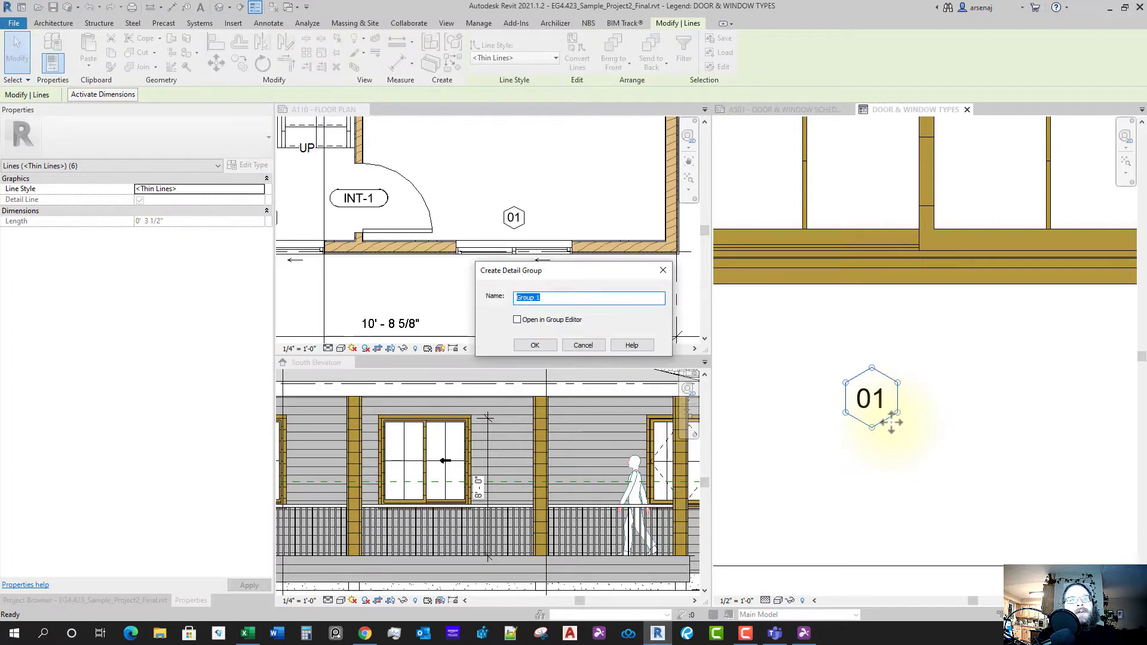
key(Escape)
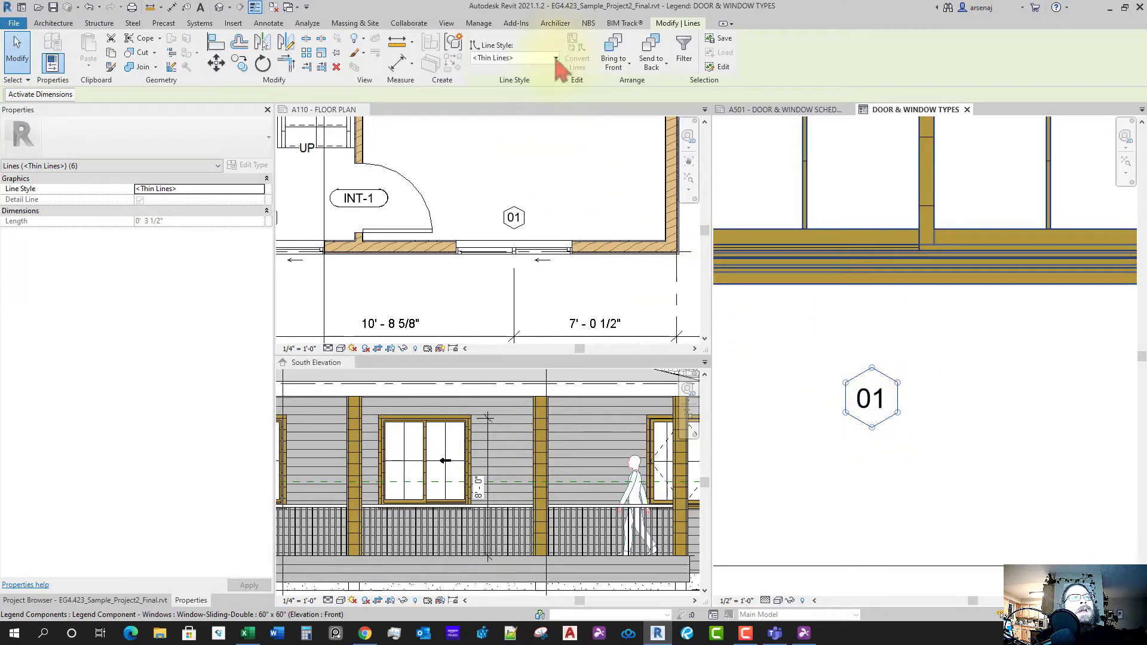
click(455, 43)
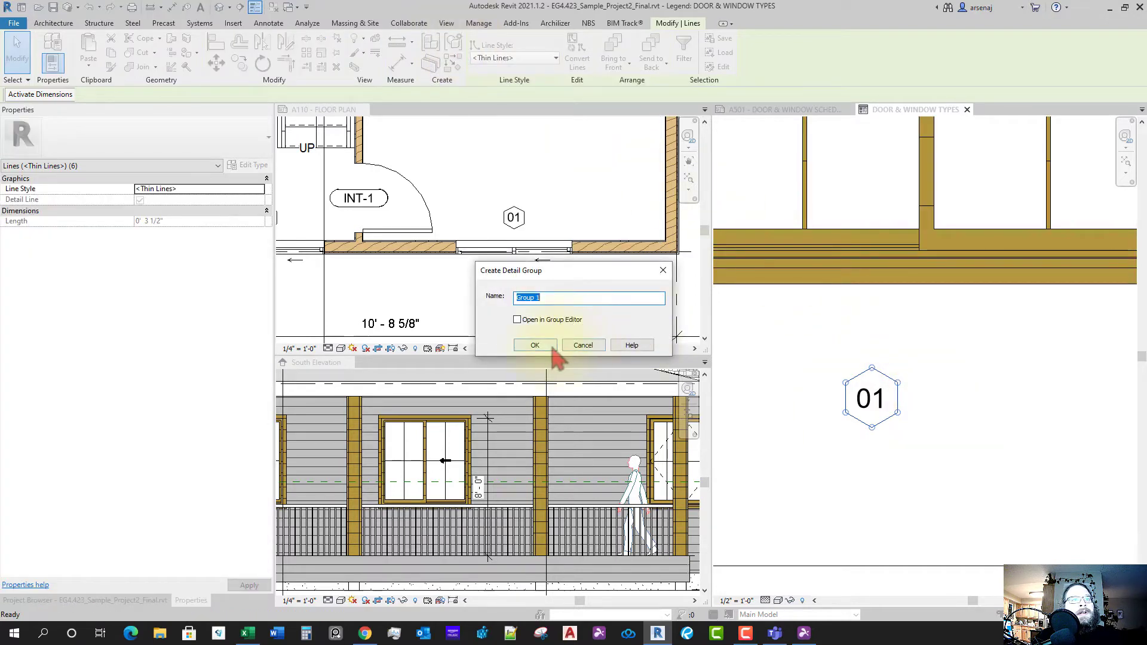
text(WIND)
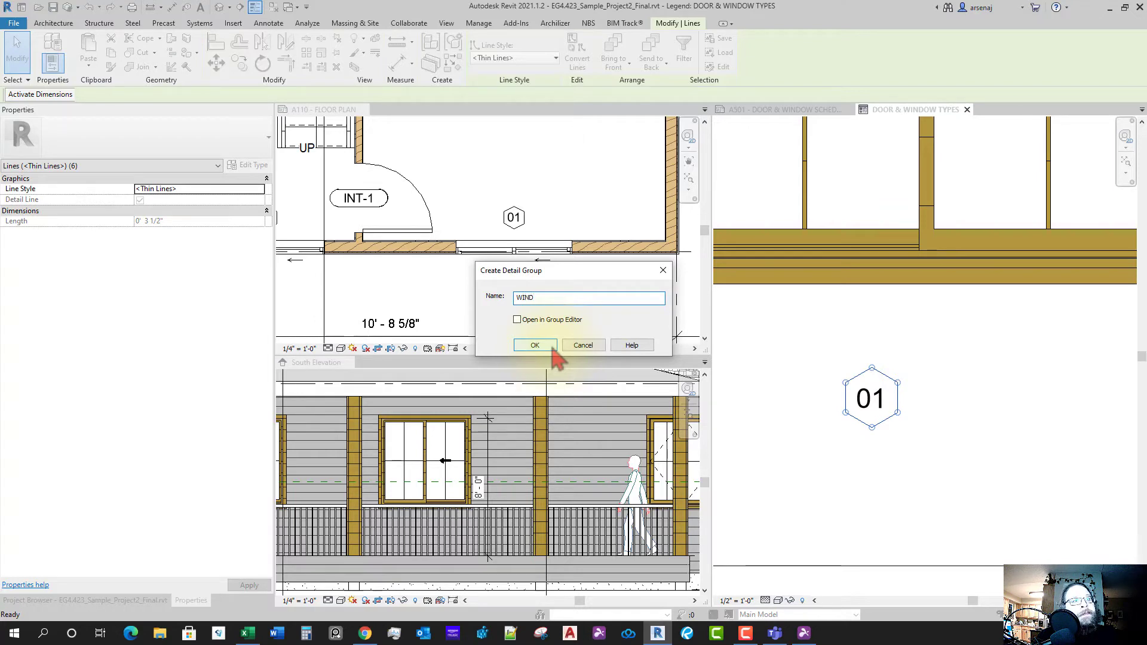
text(OW)
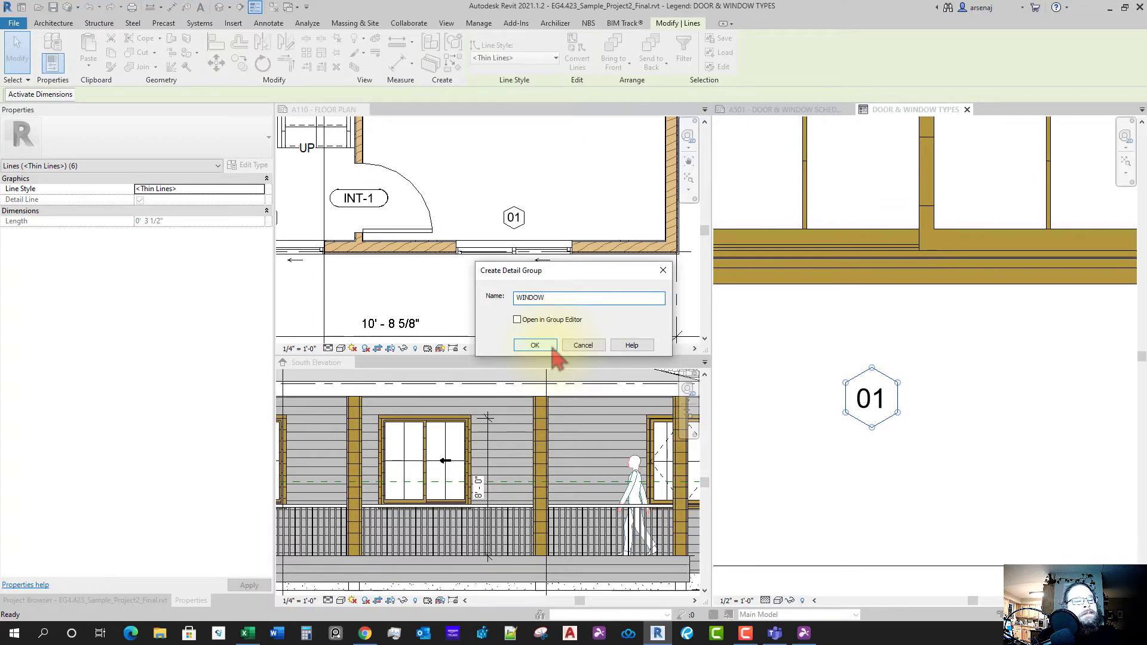
text( TAG)
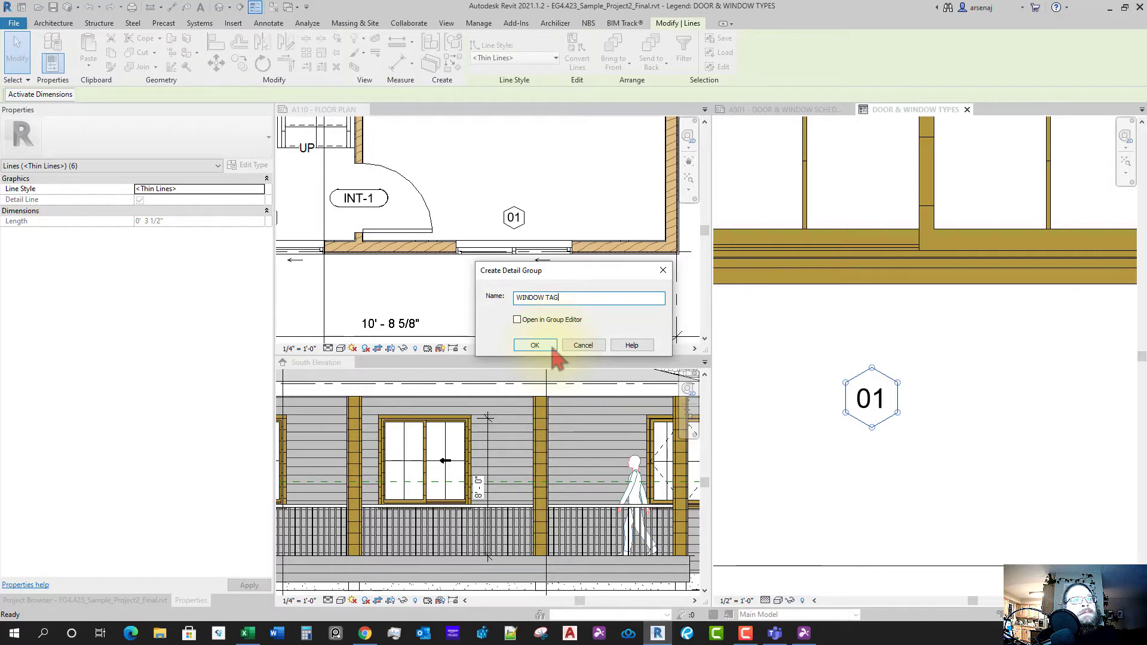
click(553, 350)
click(876, 448)
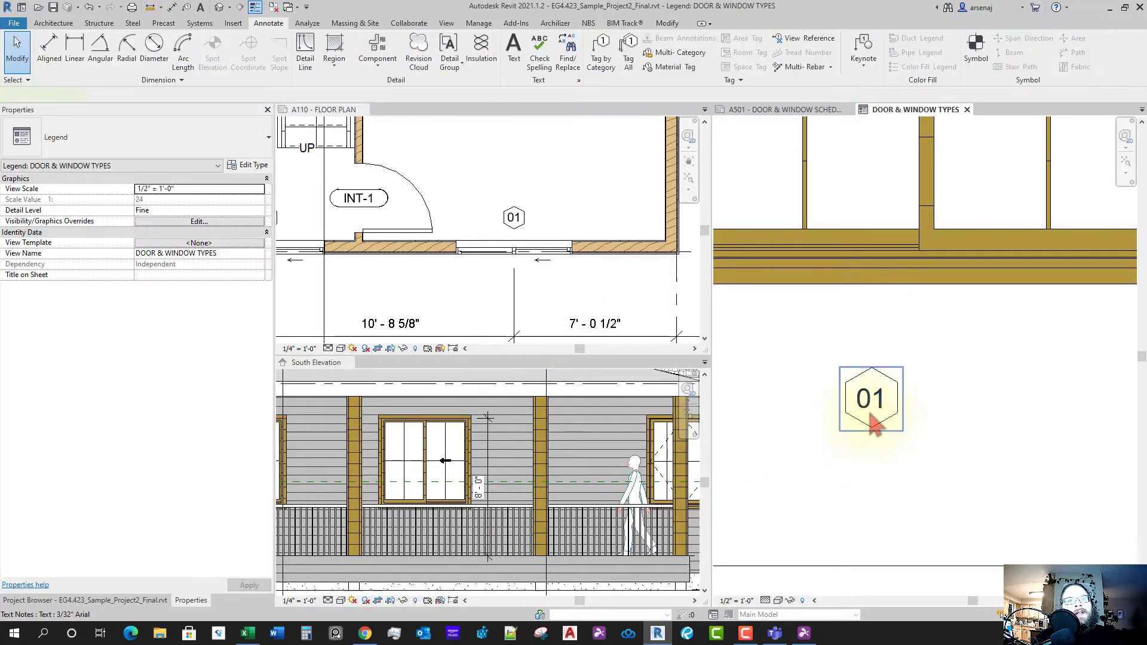
- Move the 01 text to the right of the hexagon and group it as Group 1
click(874, 421)
drag(850, 377, 937, 371)
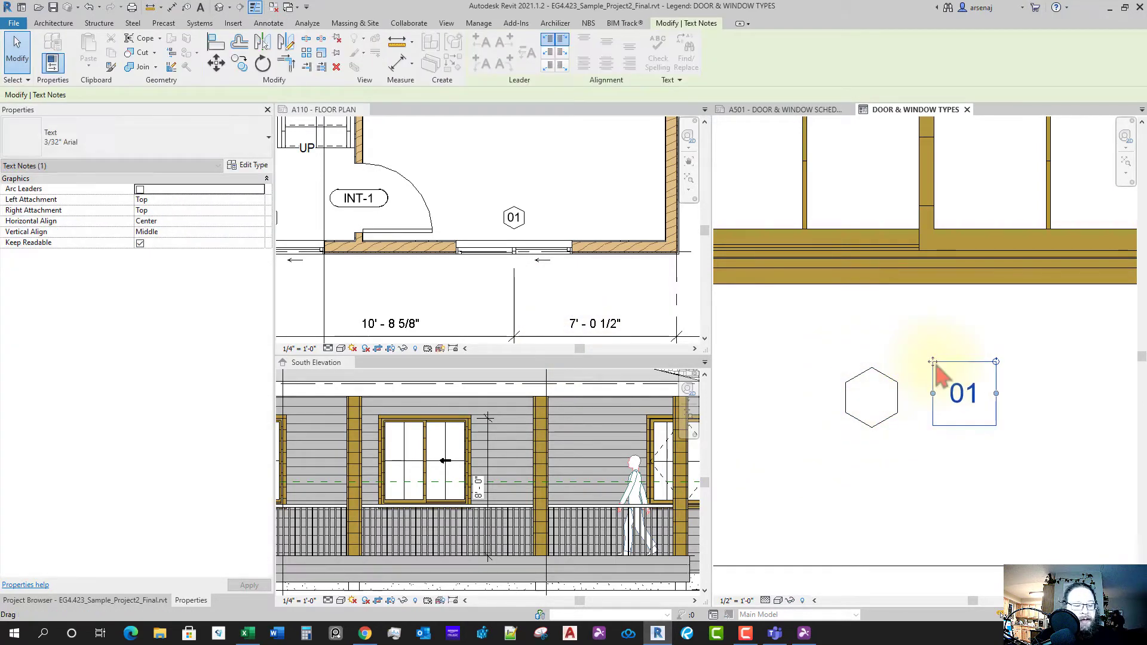
key(g)
key(p)
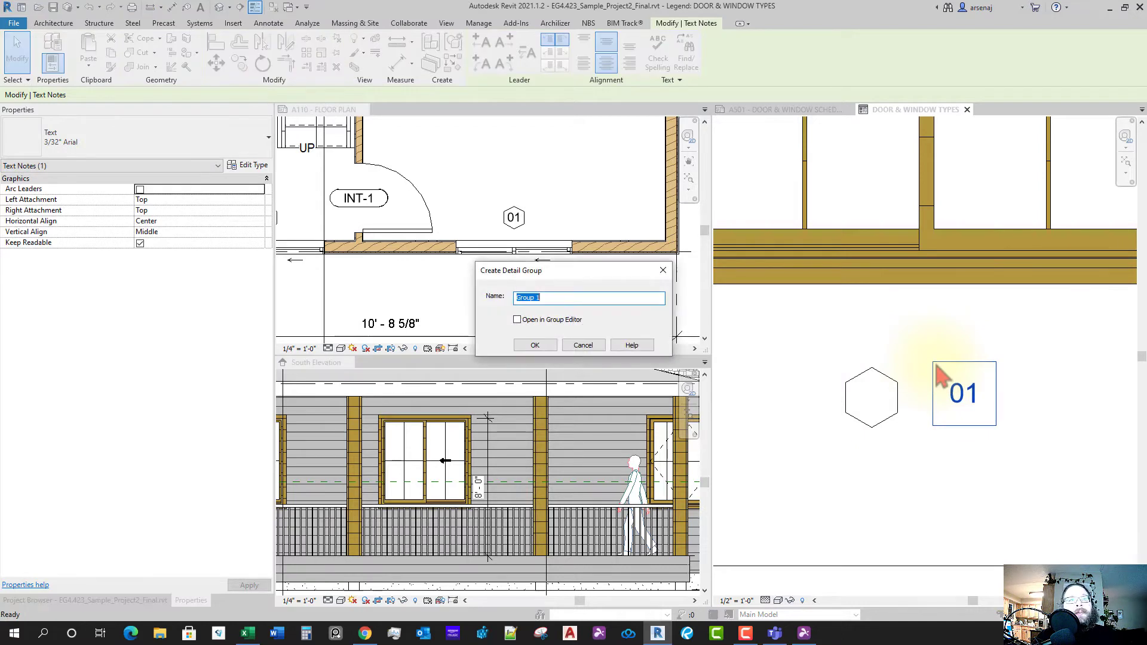
key(Return)
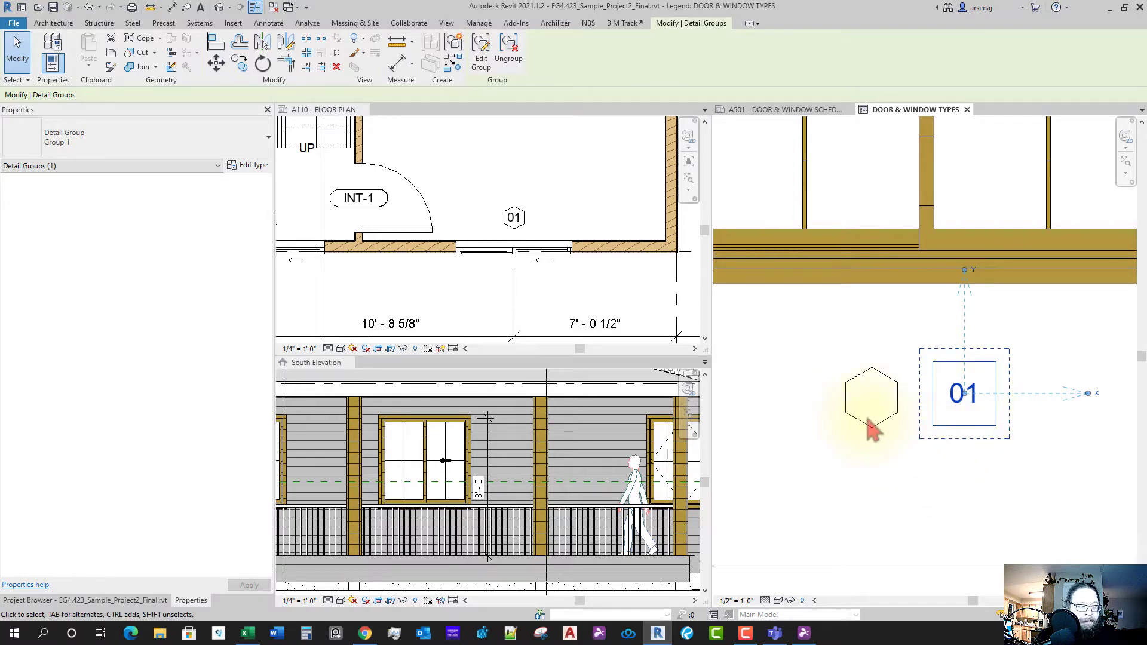
- Draw a vertical detail line from the hexagon's bottom corner to its top corner
key(d)
key(l)
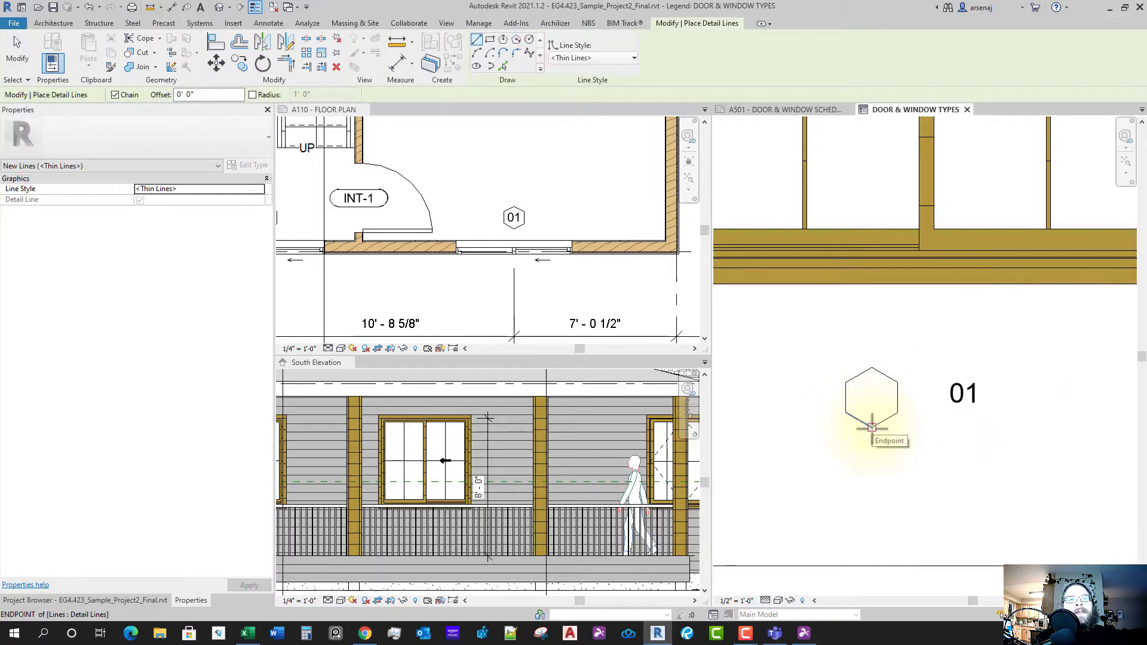
click(872, 428)
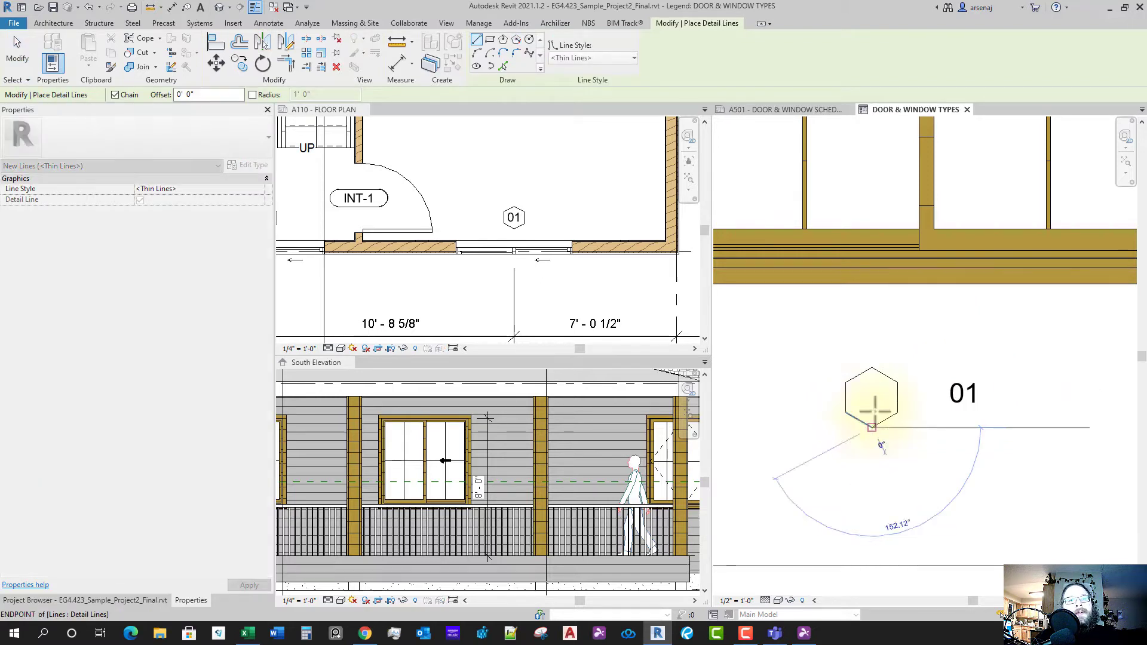
click(872, 368)
key(Escape)
key(Escape)
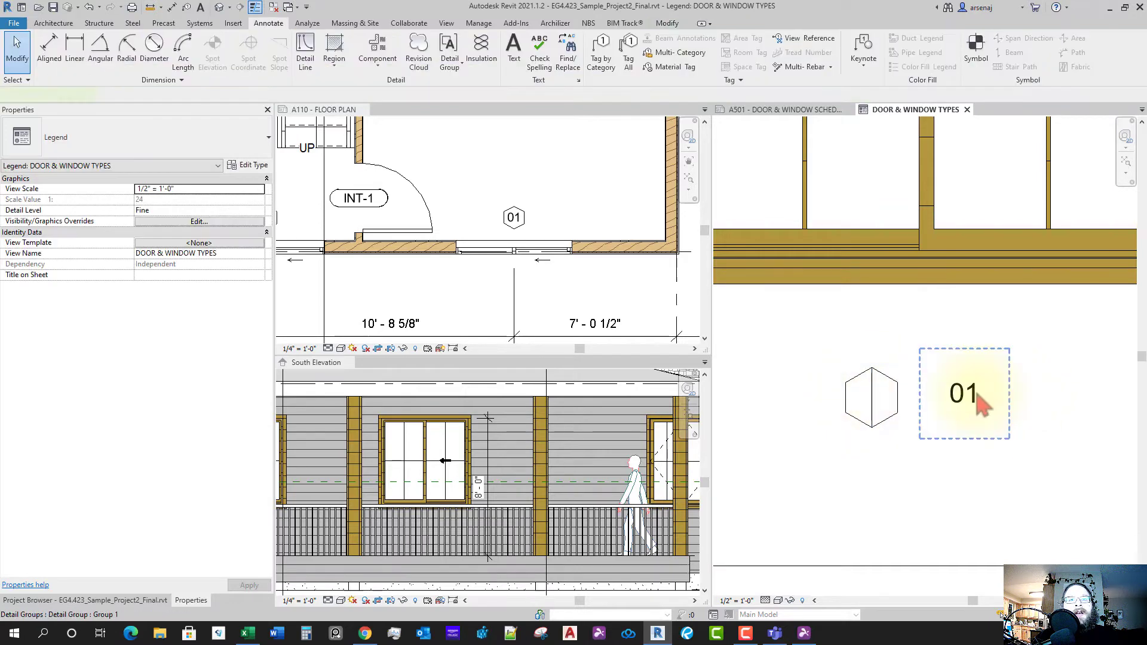
- Move the 01 group to the hexagon's centre and delete the vertical reference line
click(979, 401)
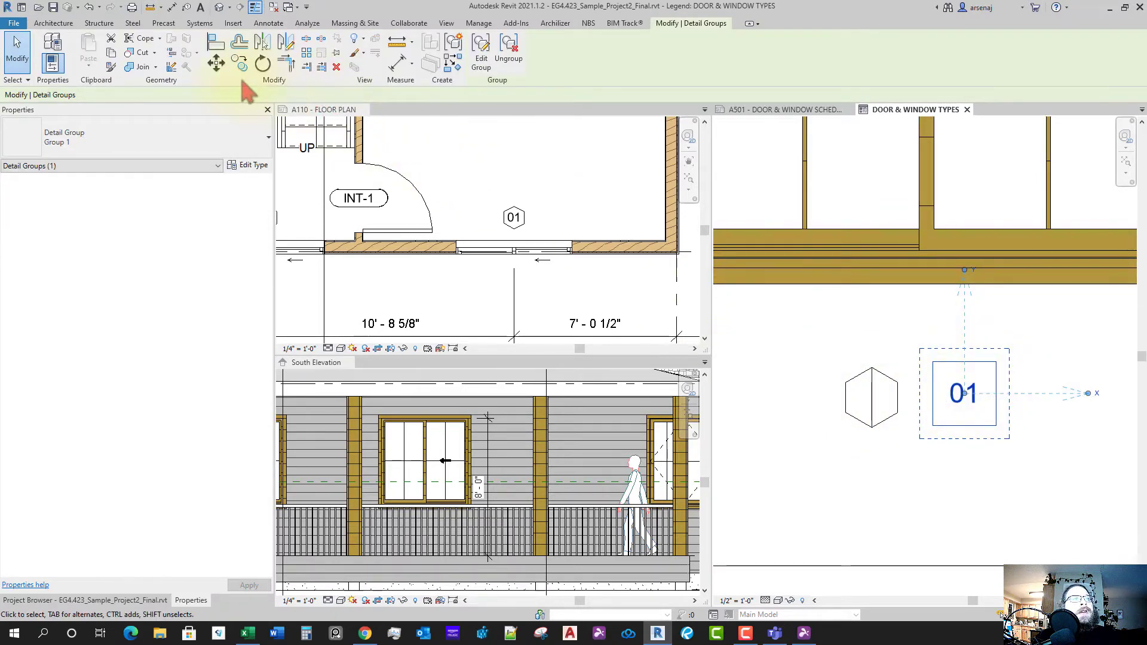
click(216, 63)
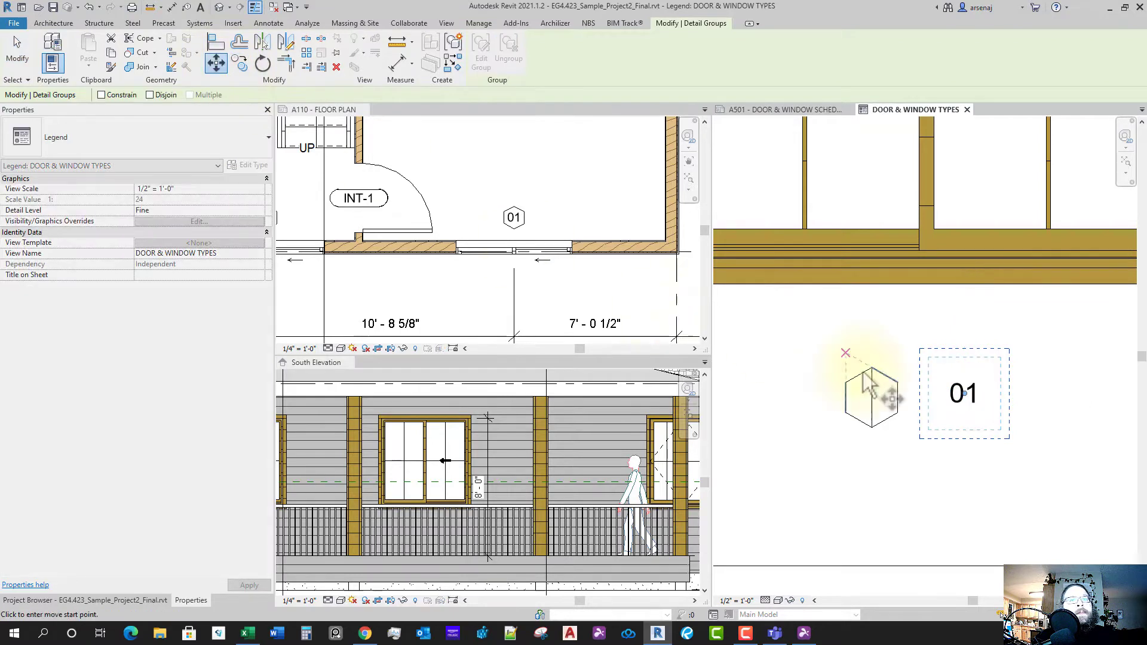
click(965, 394)
scroll(885, 406, up, 2)
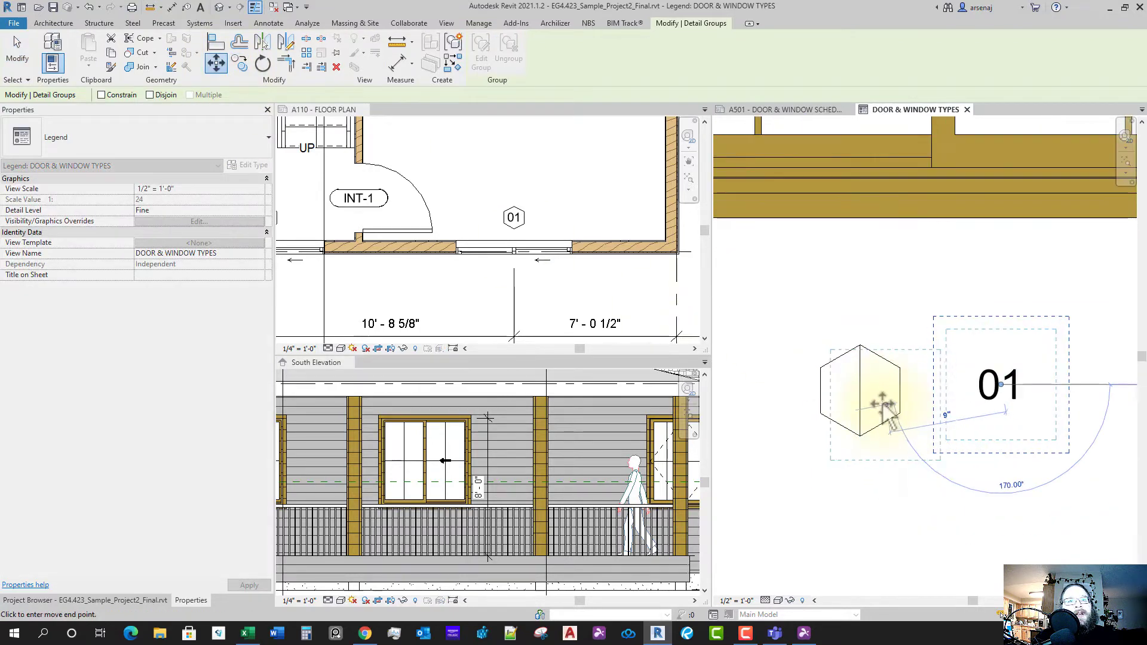
click(860, 392)
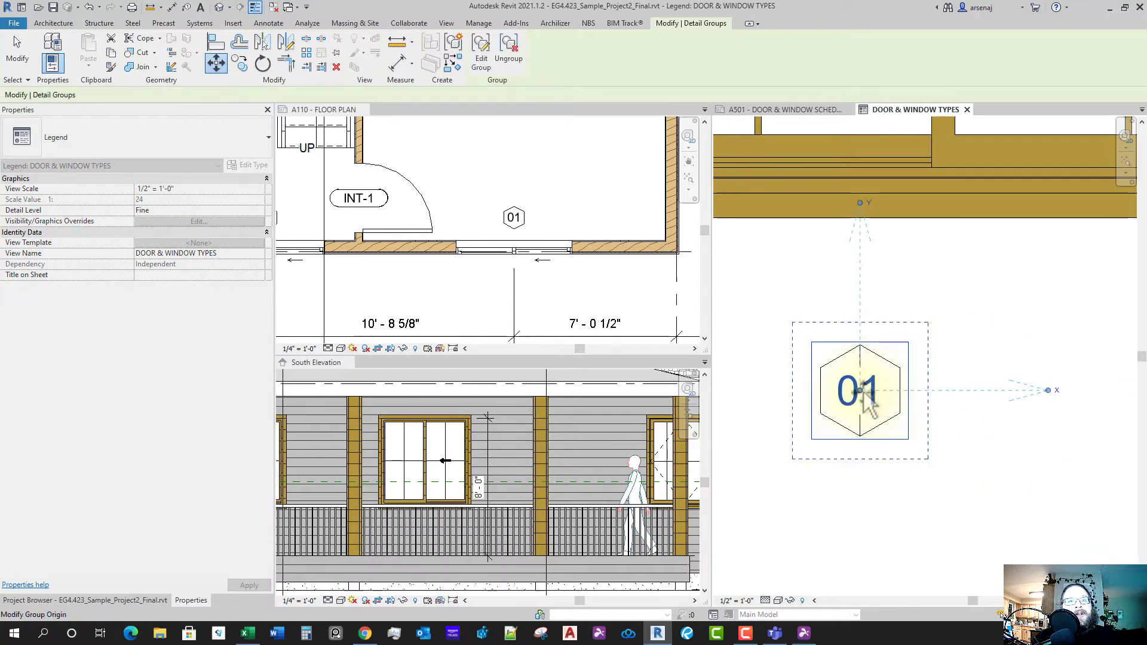
key(Escape)
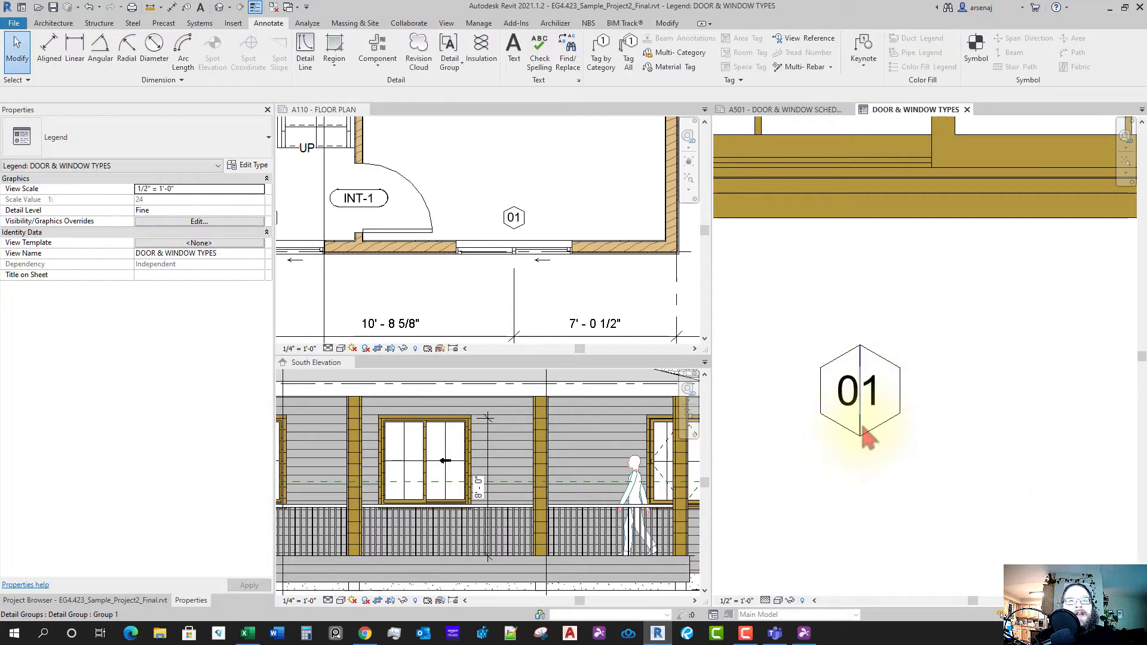
click(861, 430)
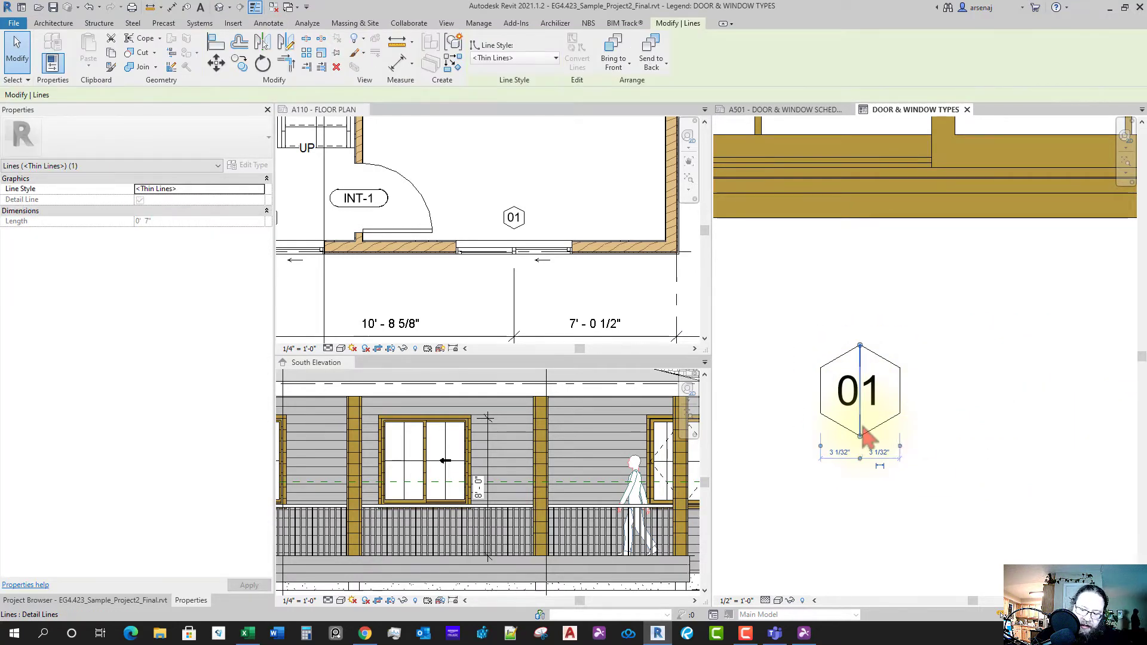
key(Delete)
- Reposition the 01 group onto the centre of the hexagon with Move
click(873, 405)
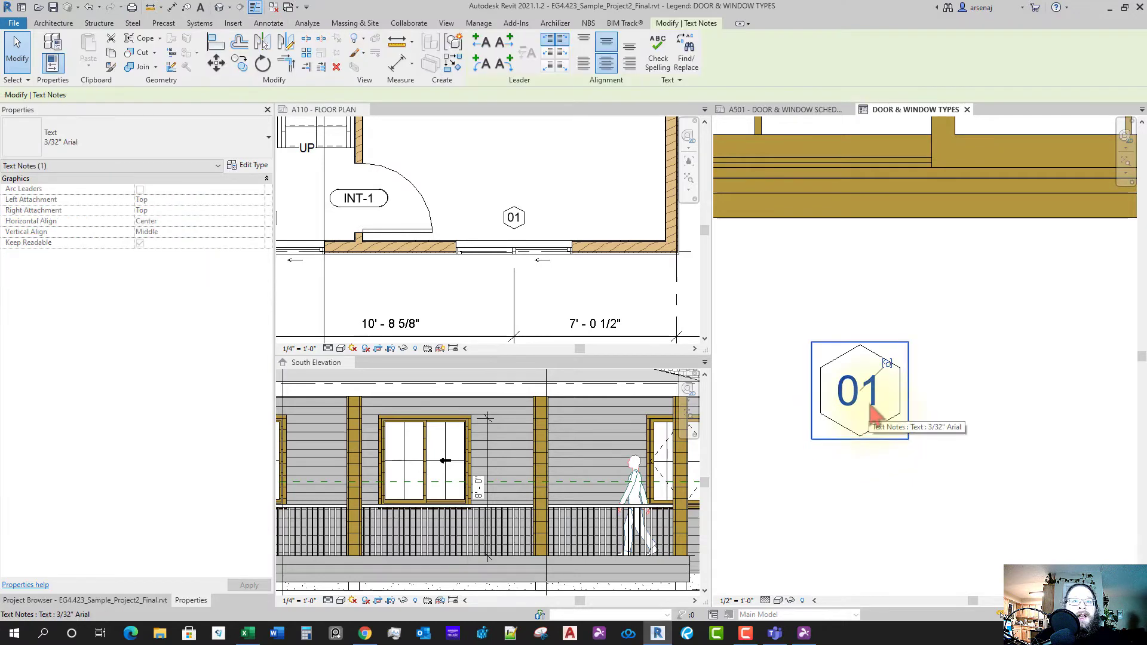
key(Escape)
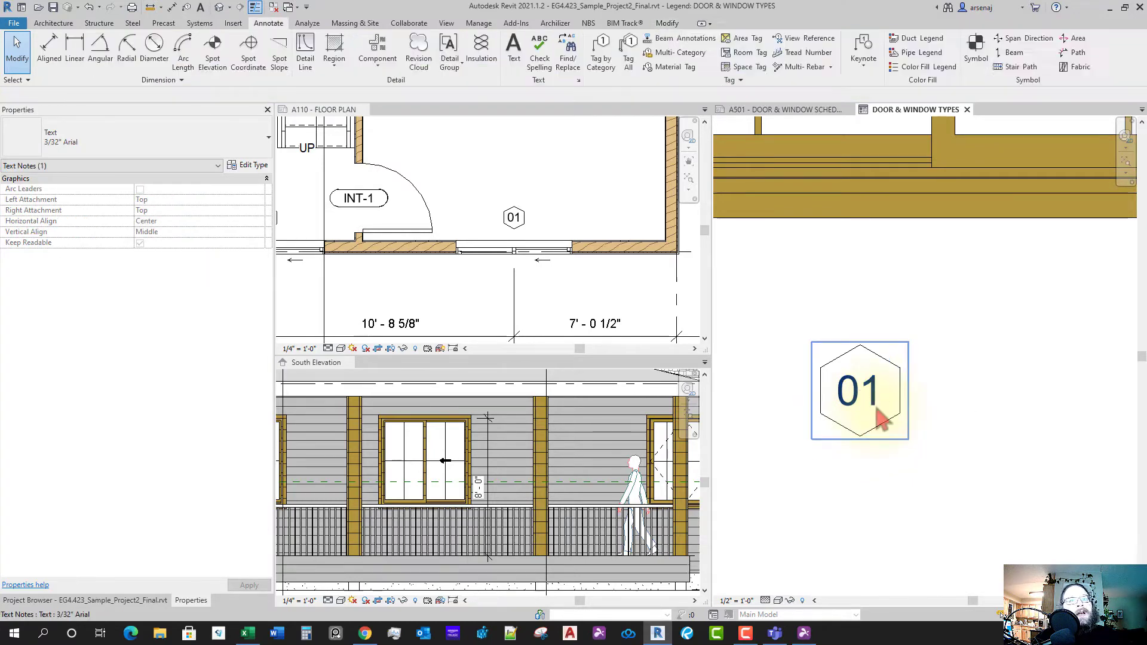
click(876, 407)
key(Escape)
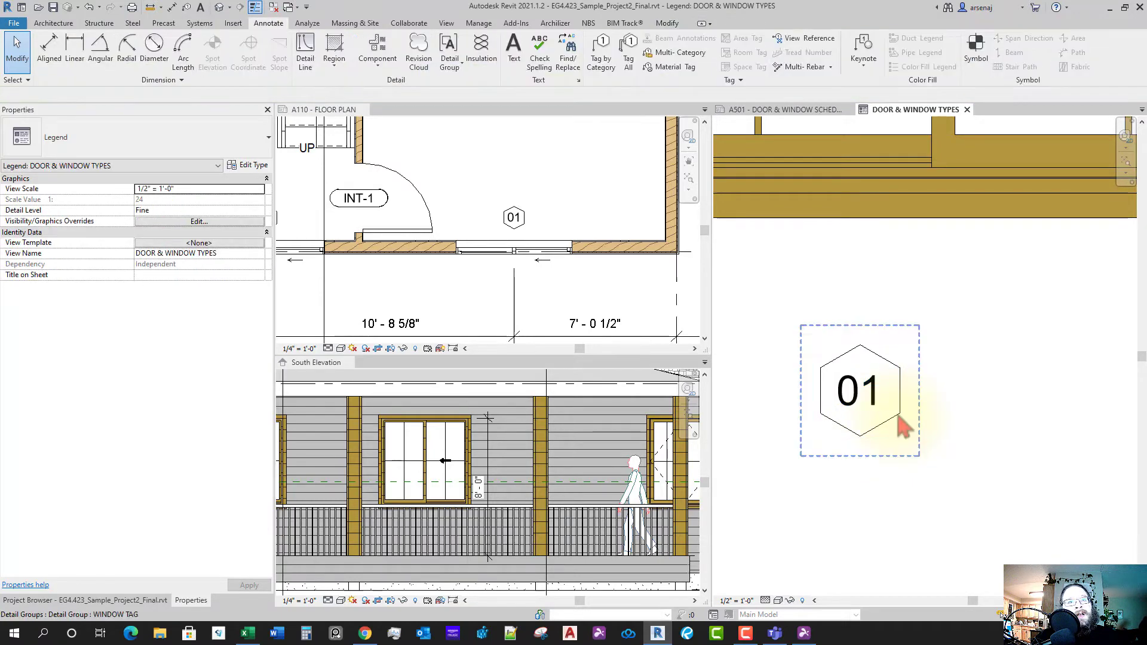
click(901, 420)
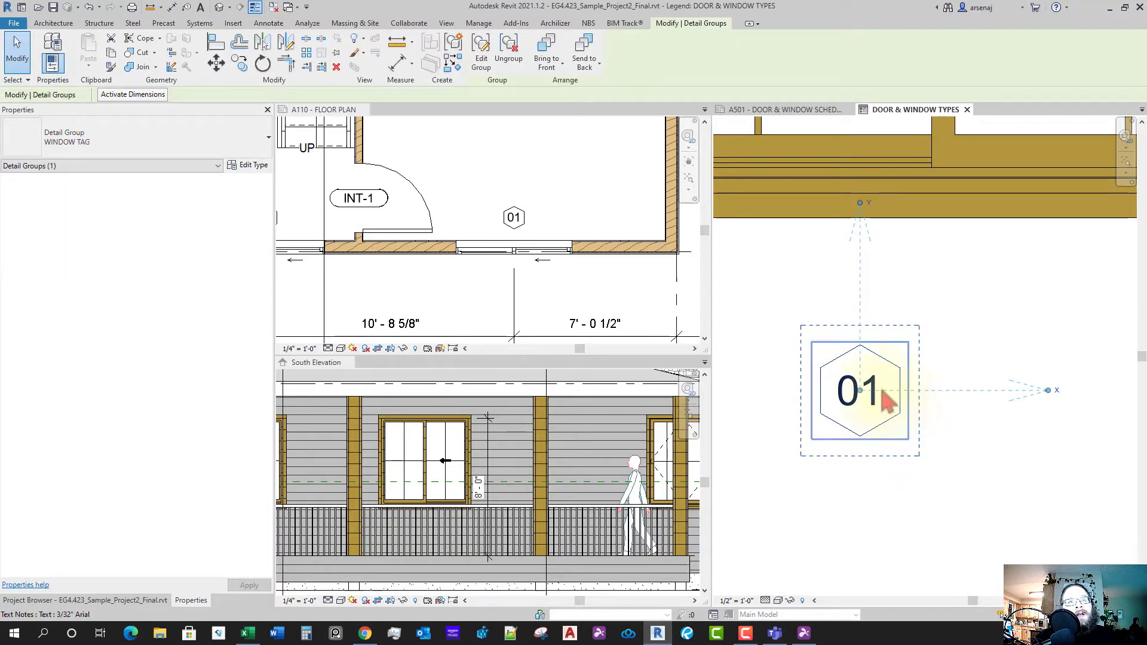
click(883, 395)
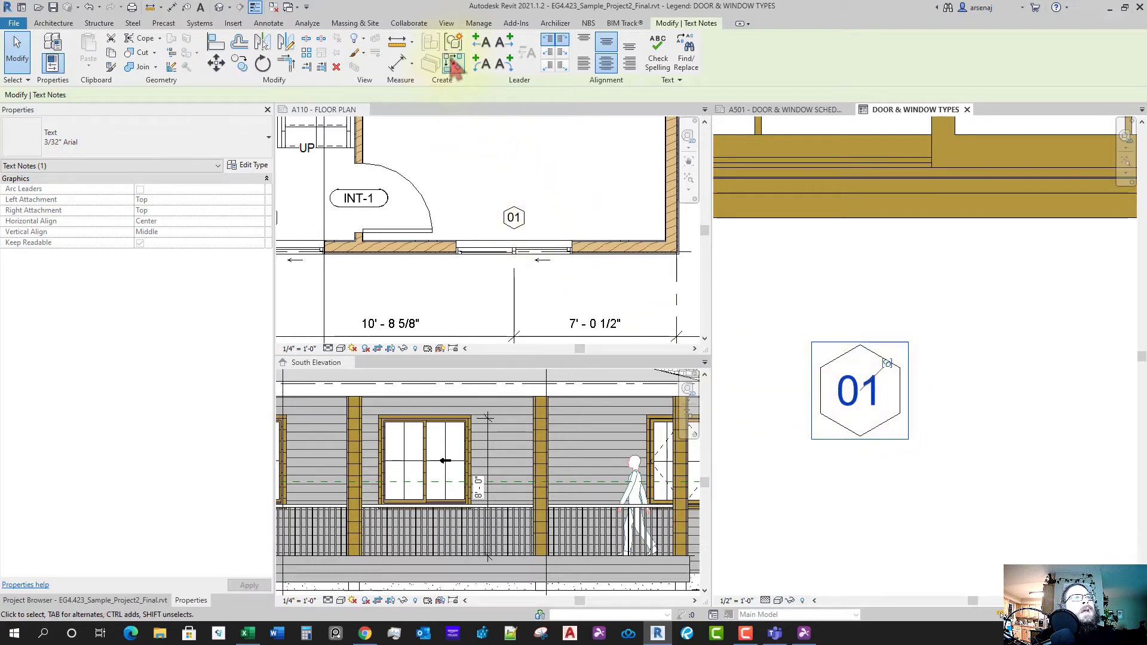
click(910, 452)
scroll(876, 398, down, 2)
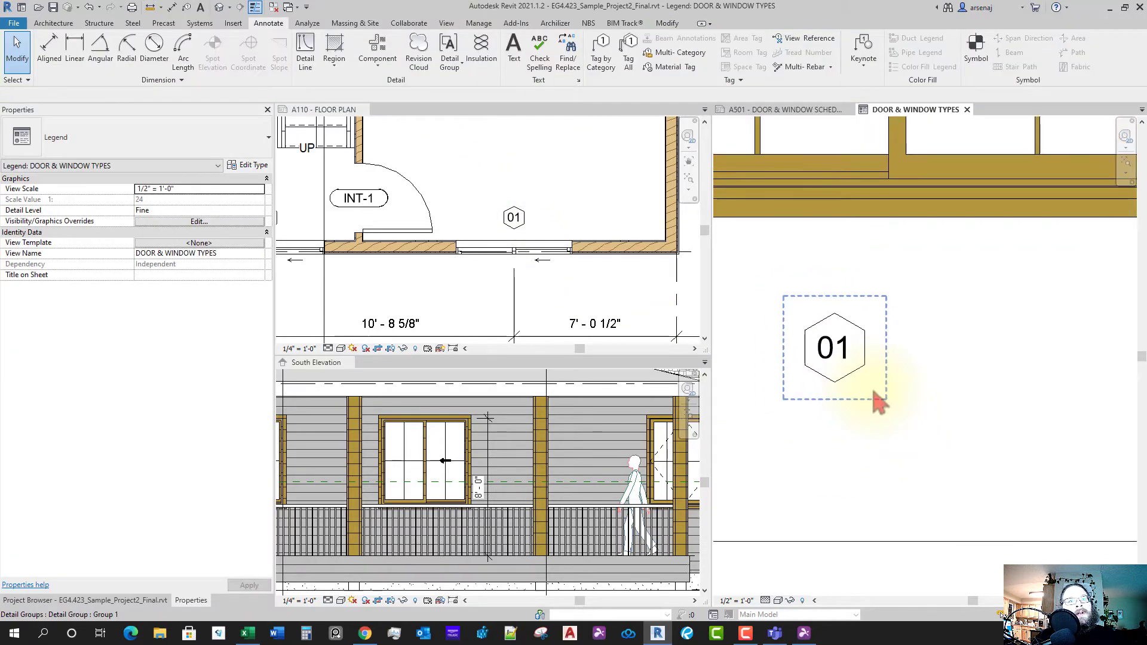
scroll(947, 422, up, 2)
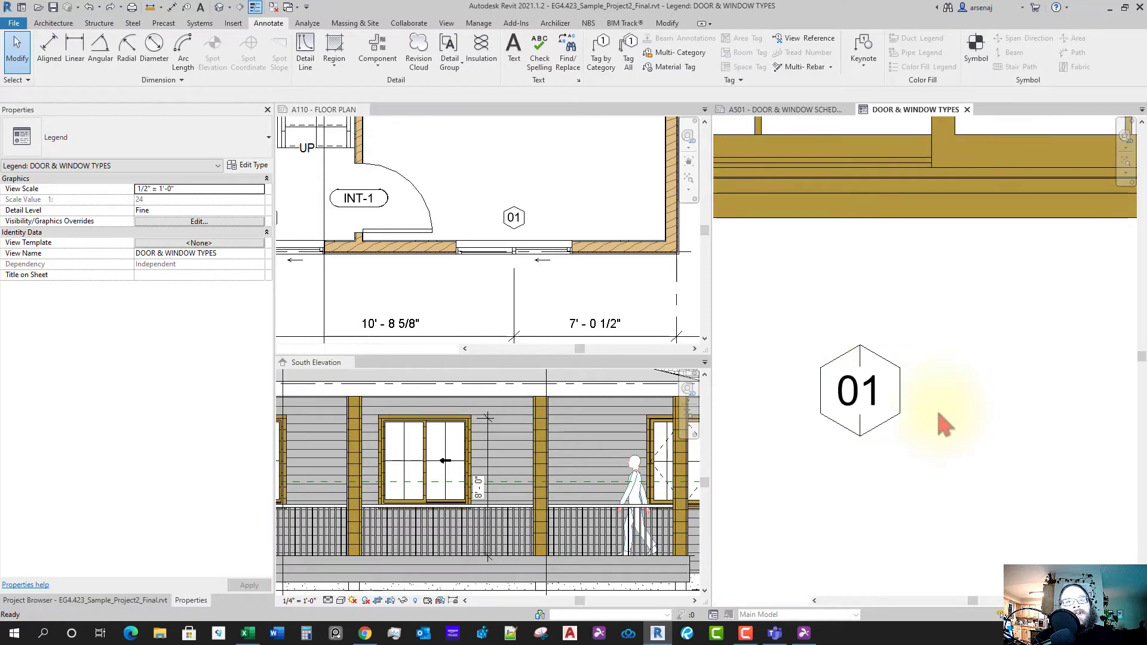
drag(861, 406, 999, 410)
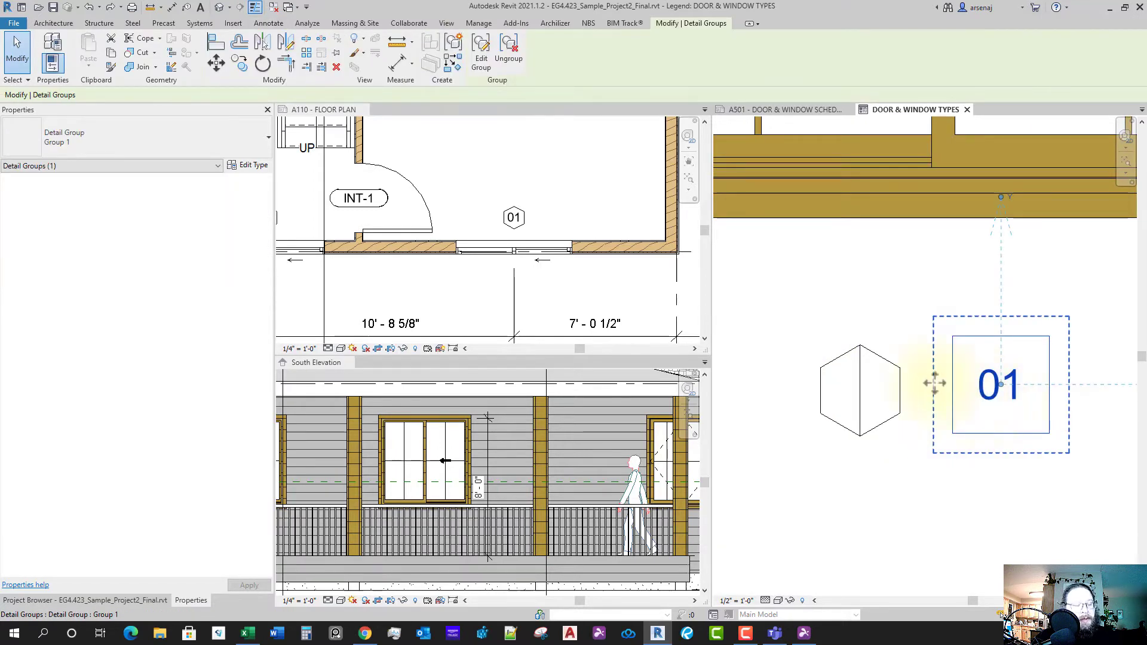
click(217, 65)
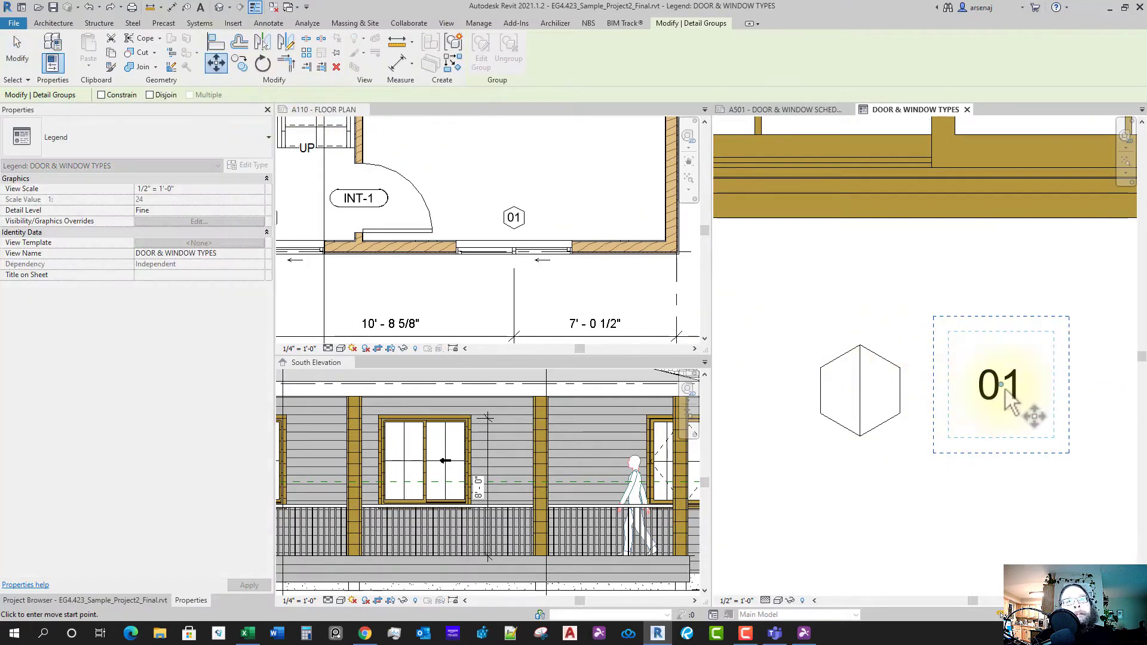
click(1003, 413)
click(869, 395)
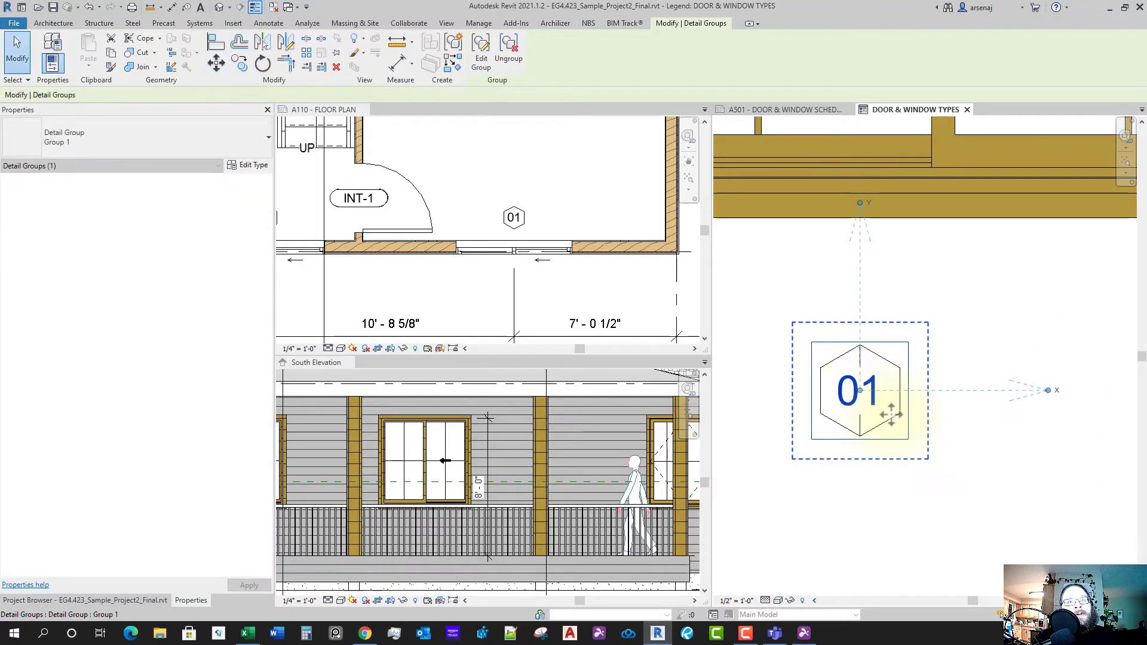
- Ungroup the 01 tag's pieces
click(509, 55)
click(867, 433)
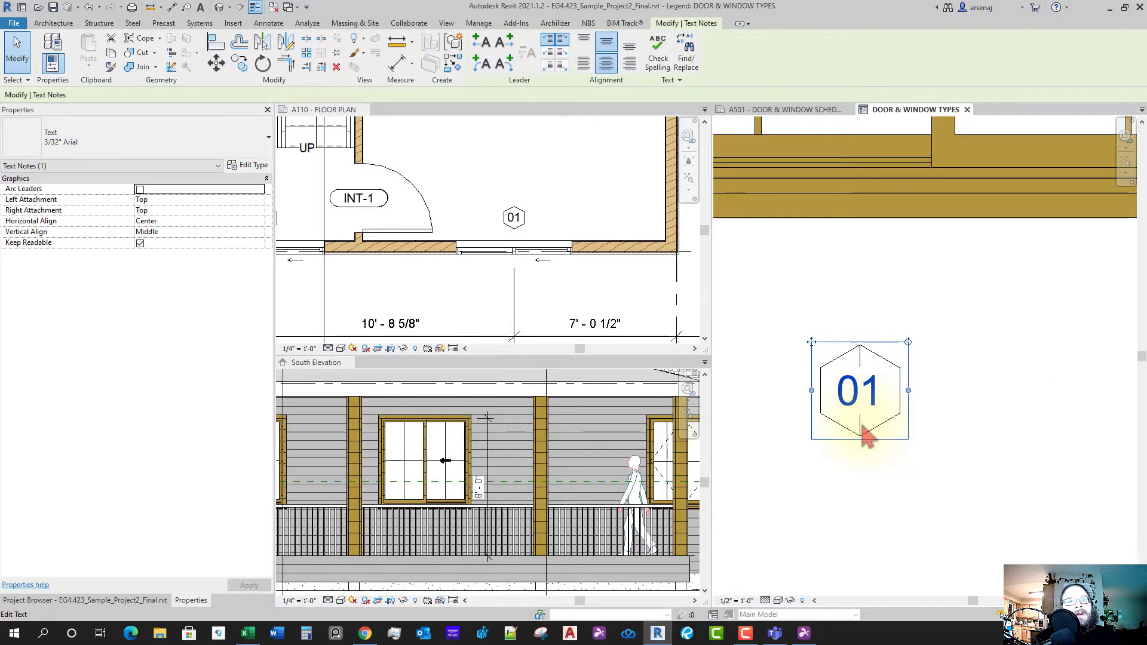
click(865, 435)
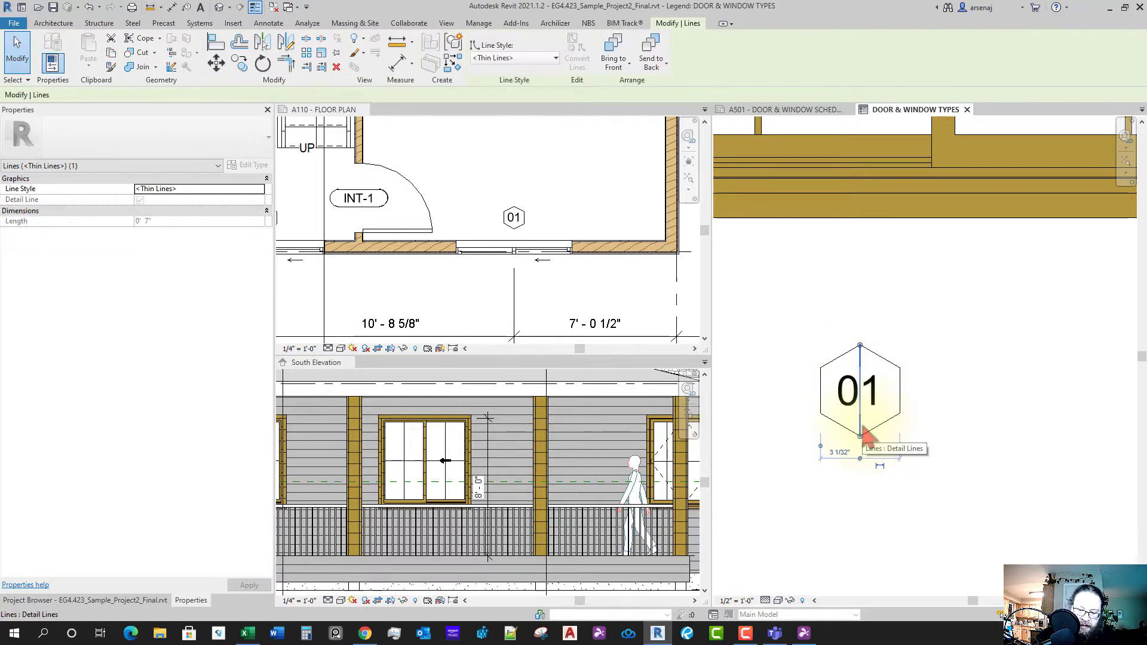
key(Escape)
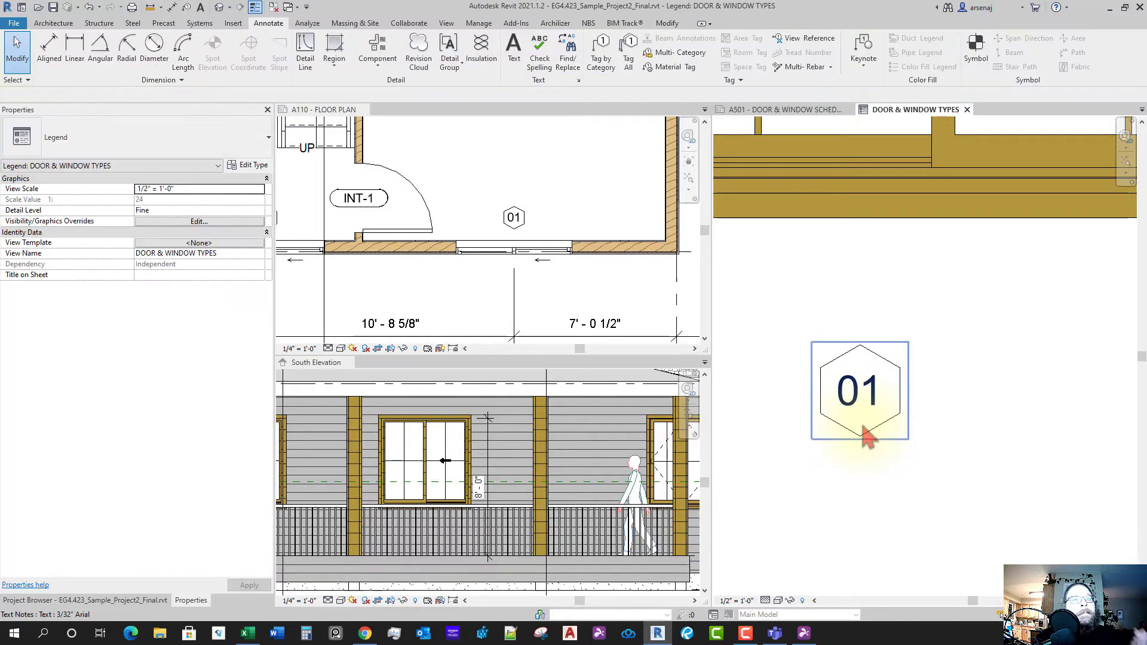
scroll(865, 435, down, 5)
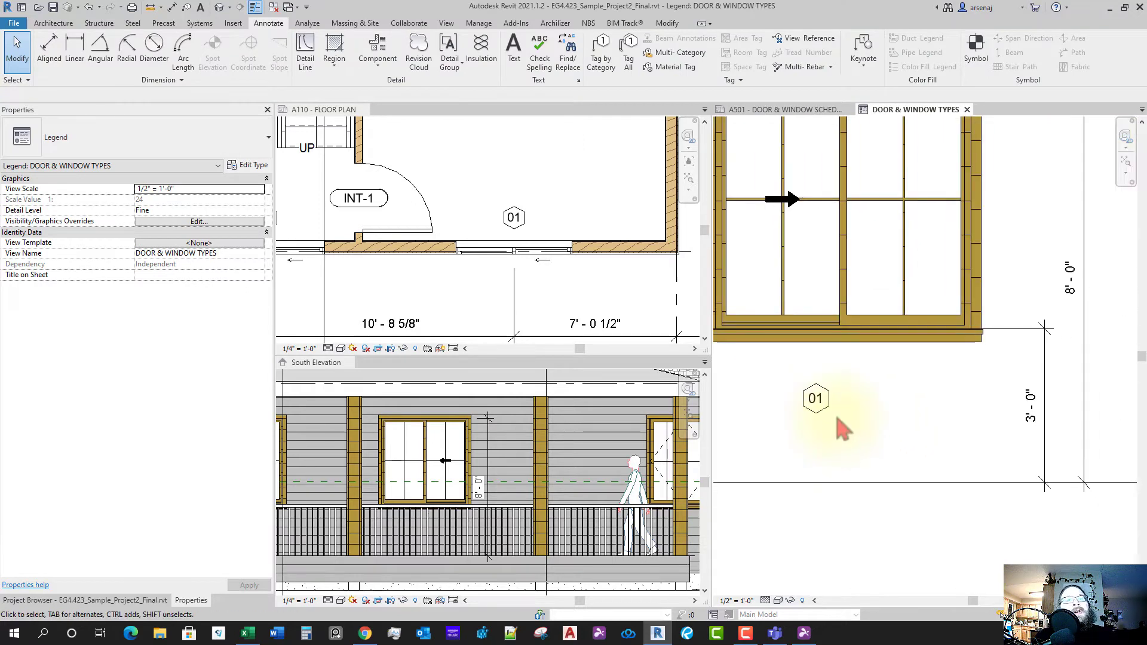
- Window-select the 01 text and hexagon and drag the tag below the window near the floor line
drag(762, 365, 891, 433)
scroll(892, 422, down, 1)
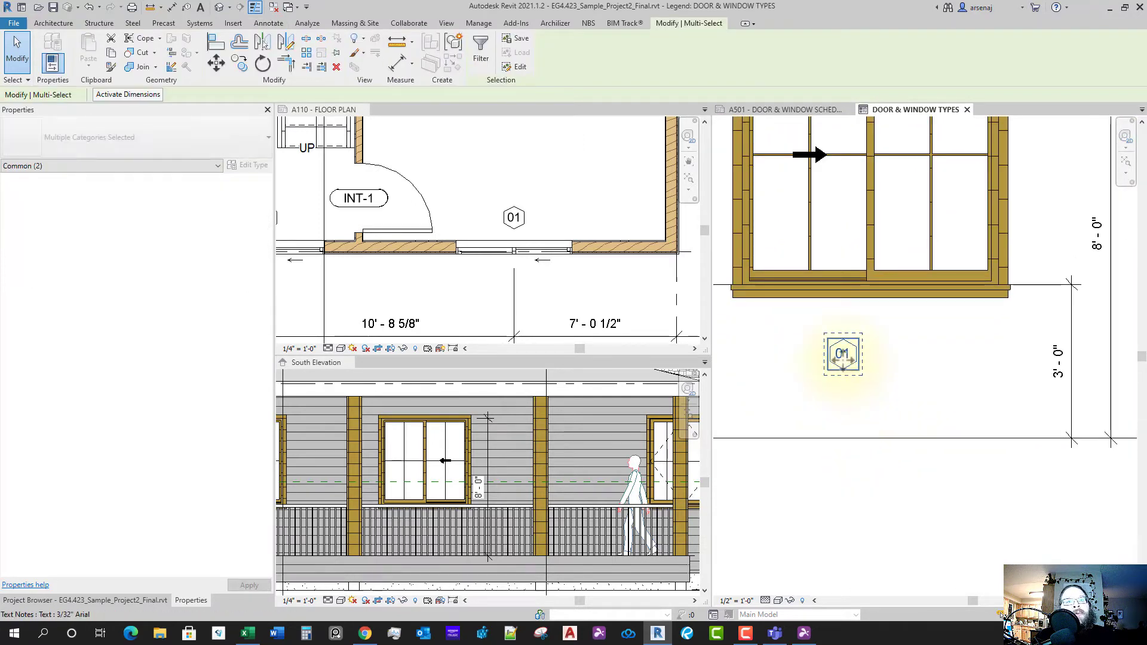
mouse_move(843, 365)
mouse_down()
mouse_move(852, 472)
mouse_move(874, 477)
mouse_up()
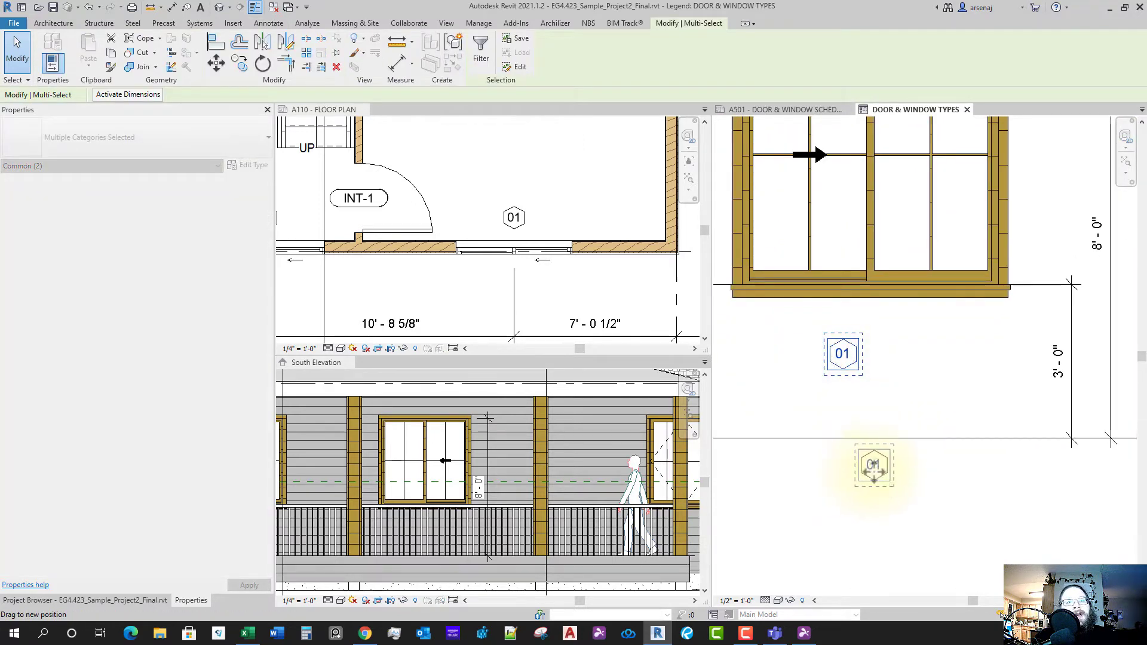
key(Escape)
- Pan and zoom around the legend and the South Elevation view
scroll(880, 440, down, 4)
scroll(950, 472, down, 2)
middle_drag(1018, 504, 933, 457)
scroll(941, 462, down, 1)
scroll(914, 437, up, 2)
scroll(914, 447, down, 2)
scroll(908, 419, up, 1)
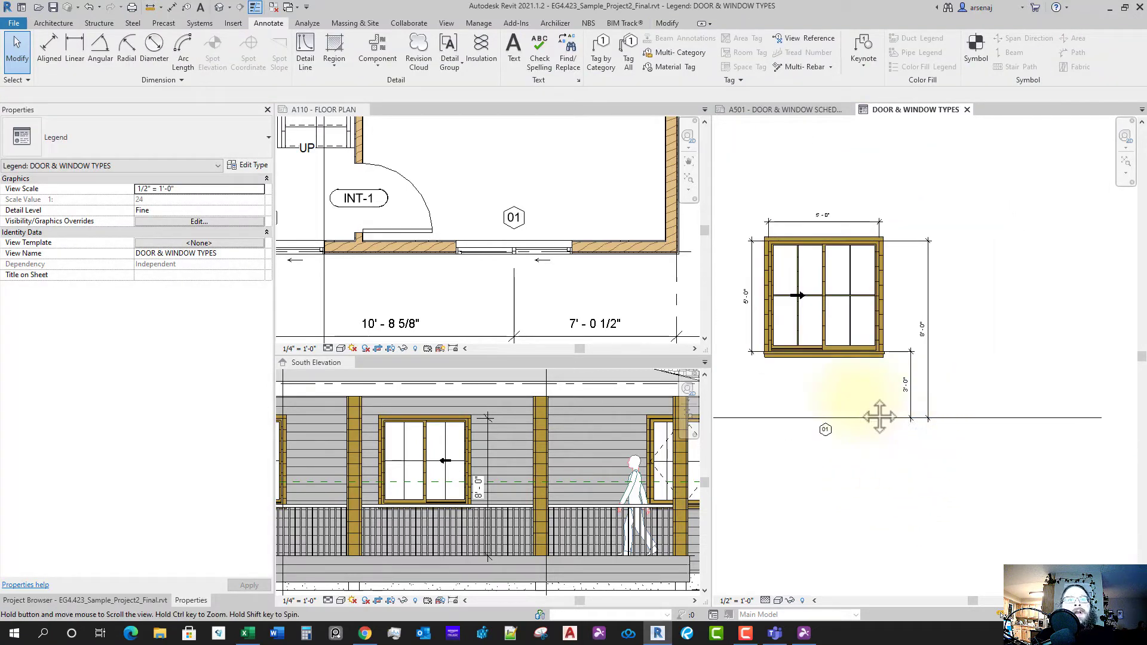
scroll(887, 420, down, 1)
middle_drag(878, 415, 920, 416)
scroll(564, 505, down, 1)
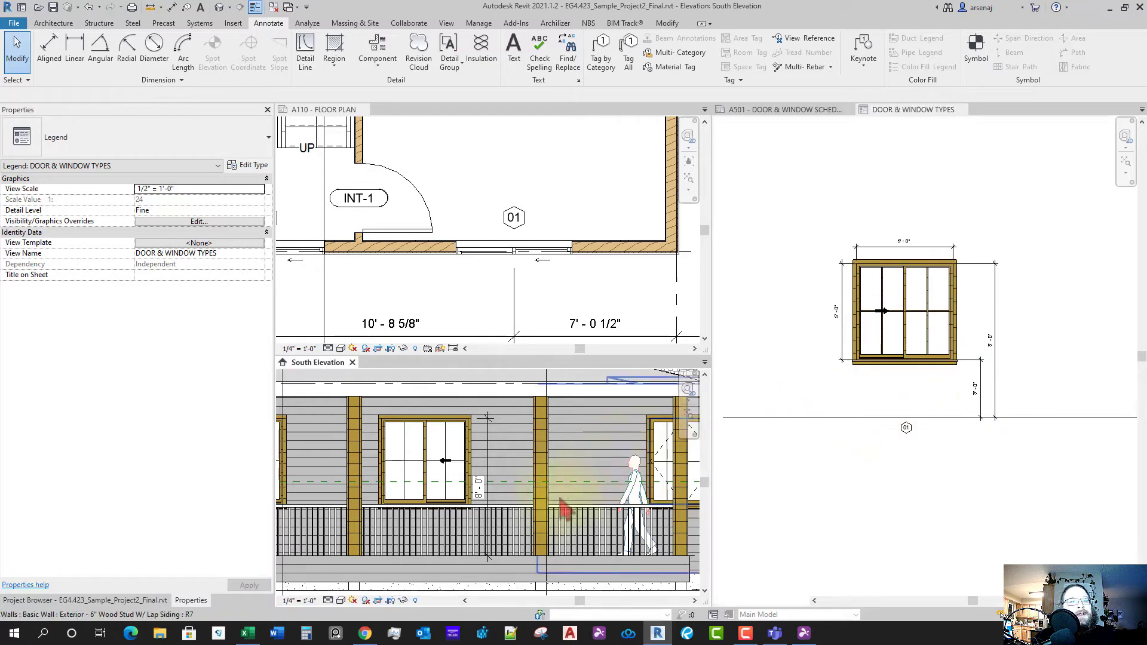
middle_drag(613, 520, 696, 508)
scroll(684, 502, down, 1)
- Find and select the 02 sliding window in the A110 floor plan to check its type
scroll(555, 320, down, 2)
middle_drag(592, 317, 479, 339)
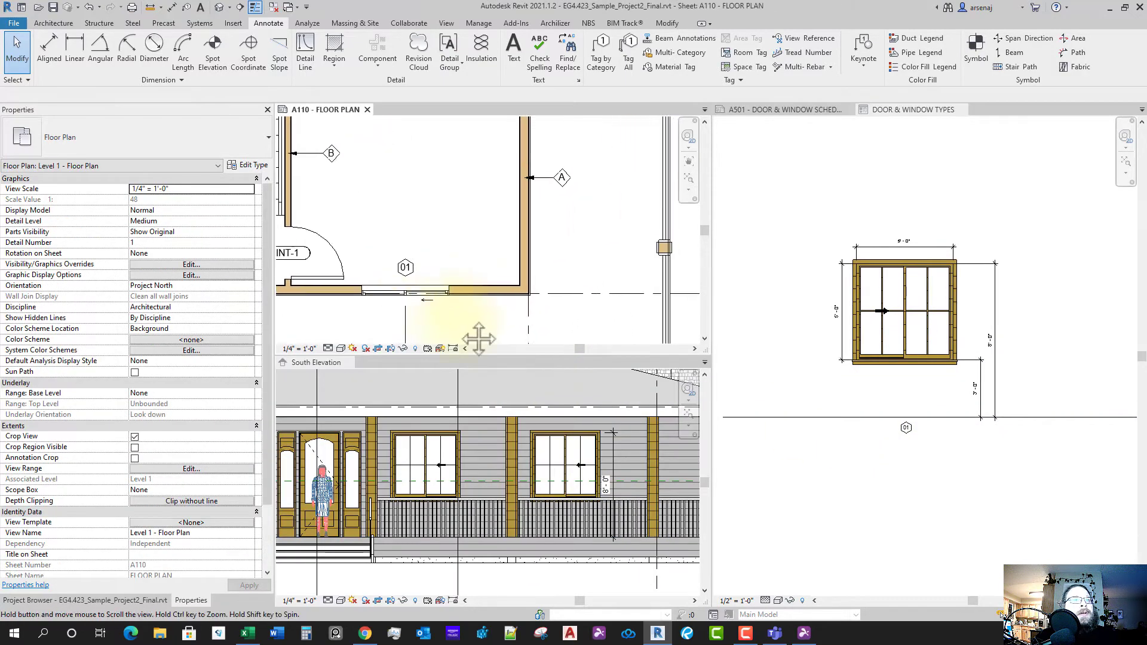
scroll(487, 313, down, 5)
scroll(475, 289, up, 1)
middle_drag(482, 290, 619, 267)
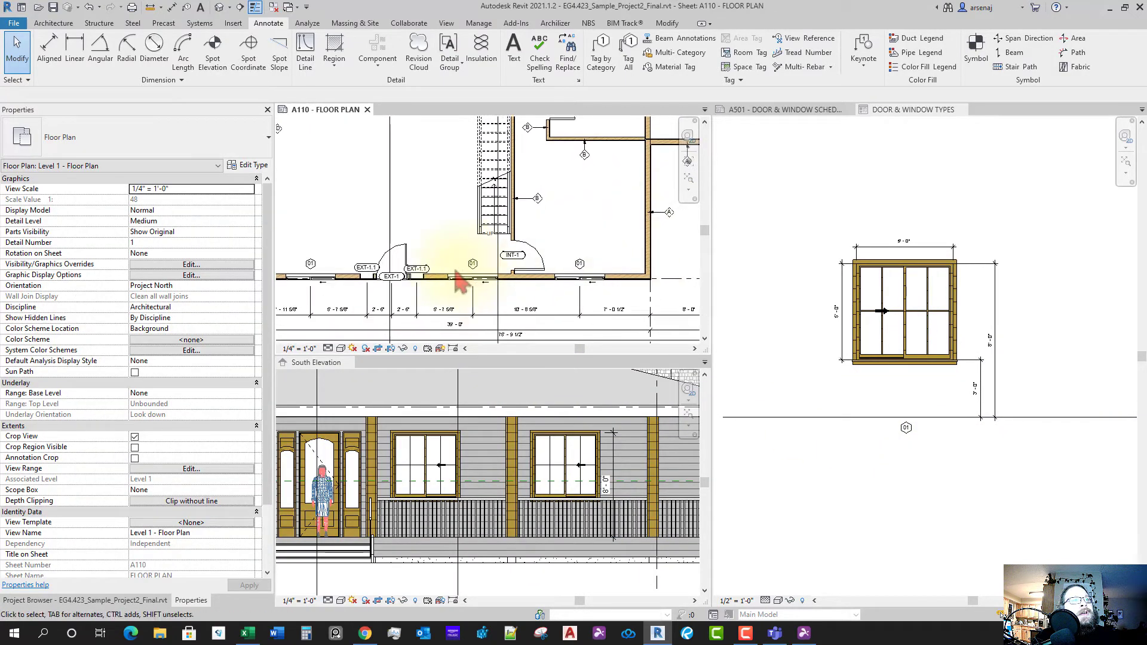
scroll(459, 273, up, 3)
middle_drag(460, 326, 522, 315)
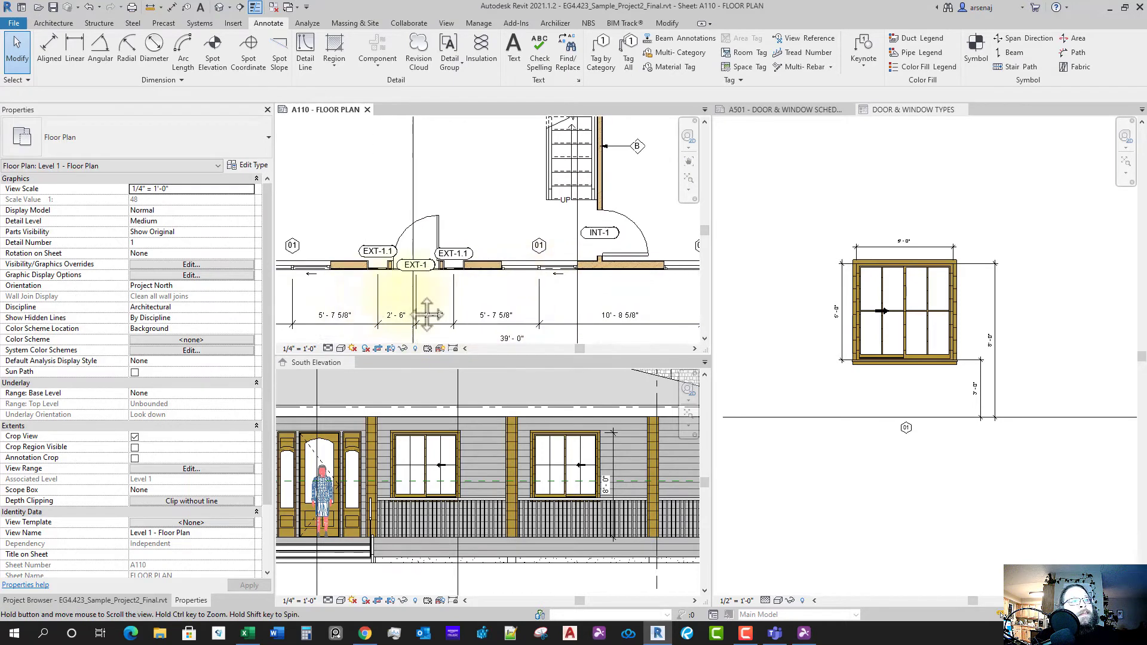
middle_drag(428, 312, 672, 290)
middle_drag(452, 266, 593, 266)
middle_drag(448, 234, 481, 336)
mouse_move(513, 210)
middle_down()
mouse_move(500, 314)
mouse_move(474, 231)
middle_up()
scroll(470, 297, down, 2)
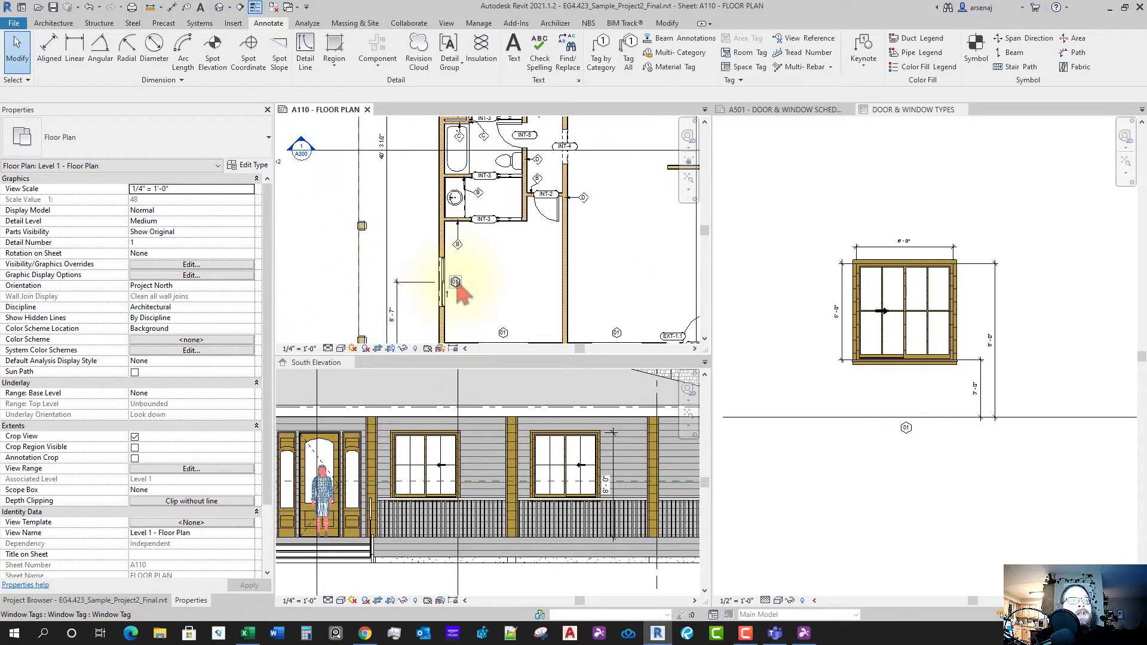
scroll(472, 298, up, 2)
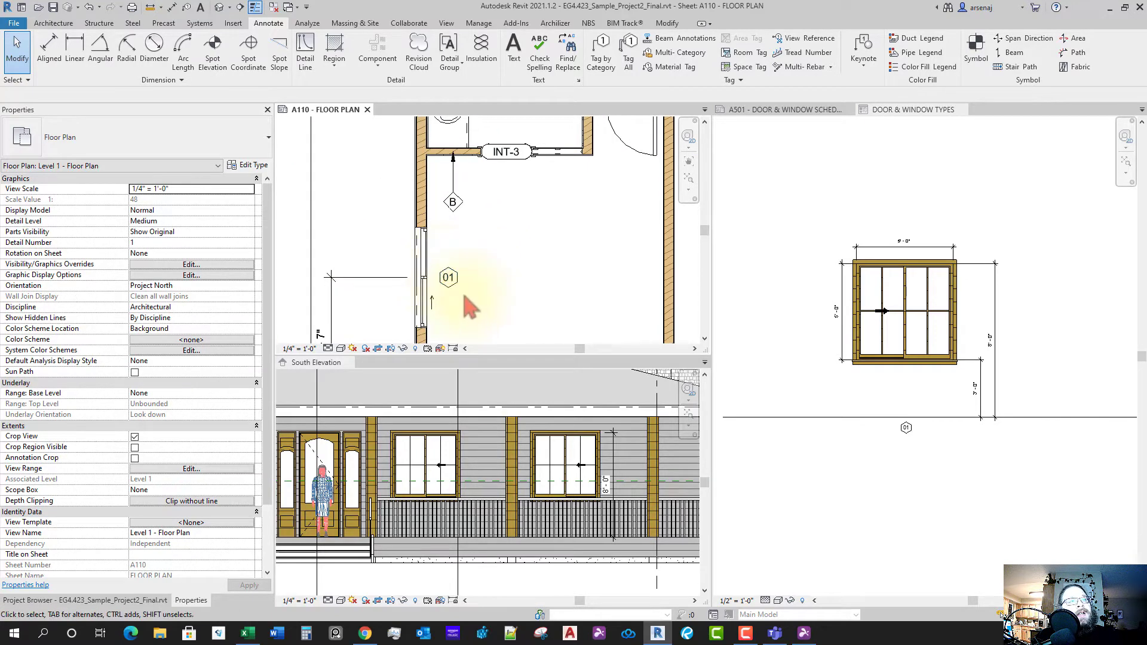
scroll(472, 293, down, 1)
mouse_move(497, 286)
middle_down()
mouse_move(476, 325)
mouse_move(502, 326)
middle_up()
scroll(501, 282, down, 1)
middle_drag(478, 139, 489, 323)
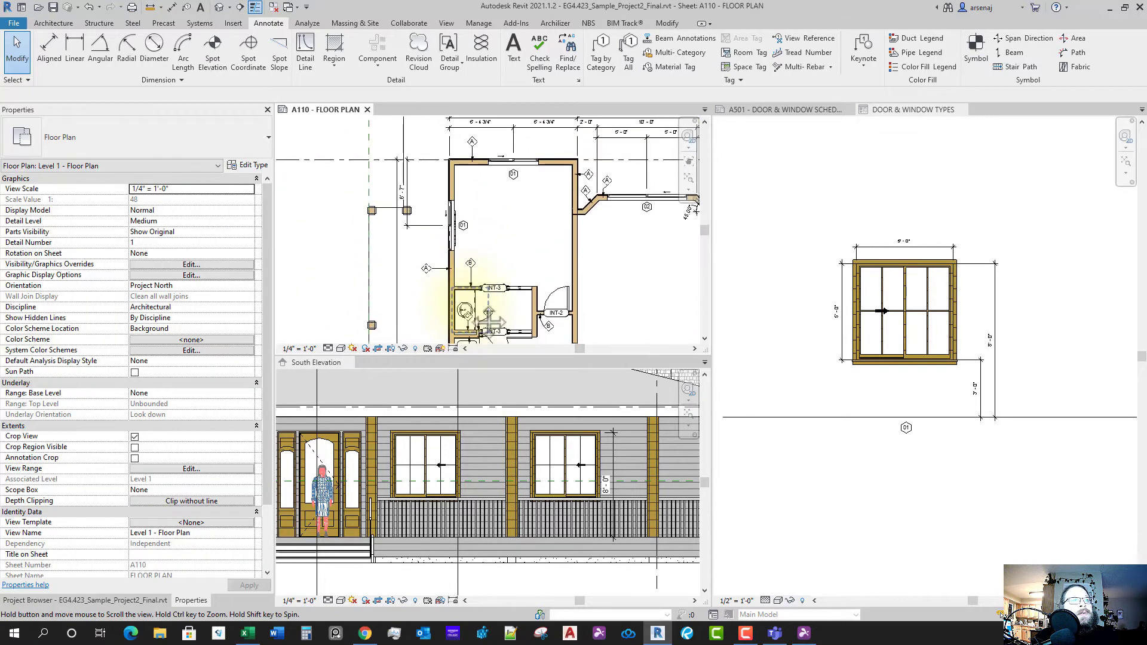
scroll(465, 239, up, 1)
scroll(576, 224, down, 1)
drag(591, 224, 543, 287)
middle_drag(543, 287, 457, 275)
scroll(532, 275, up, 1)
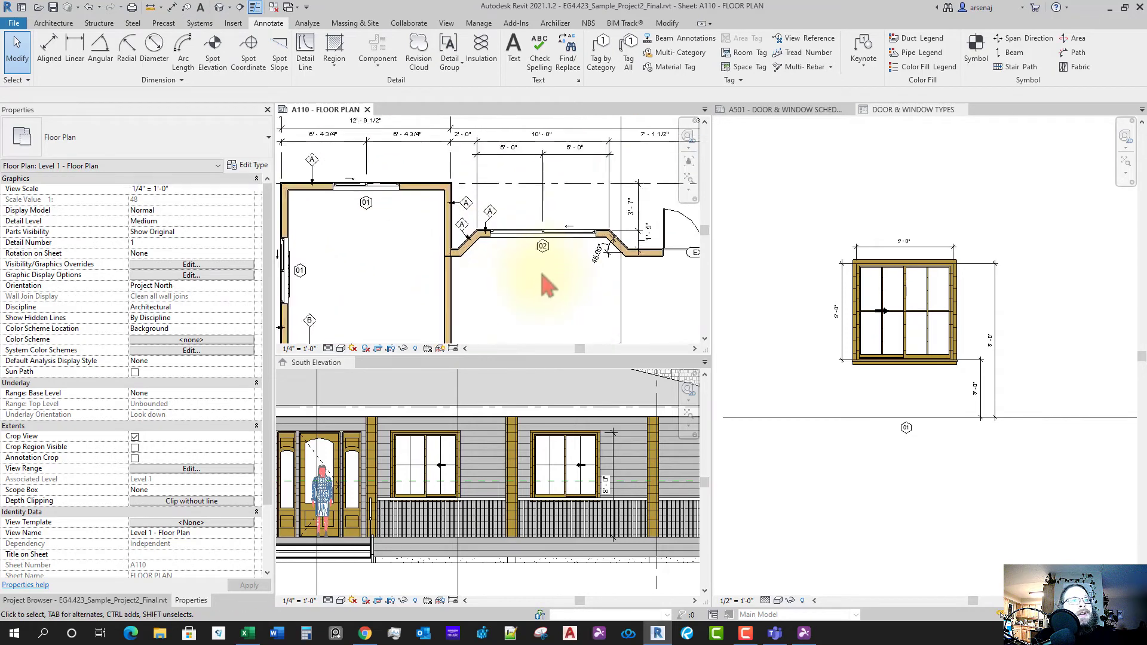
scroll(545, 286, up, 1)
click(528, 245)
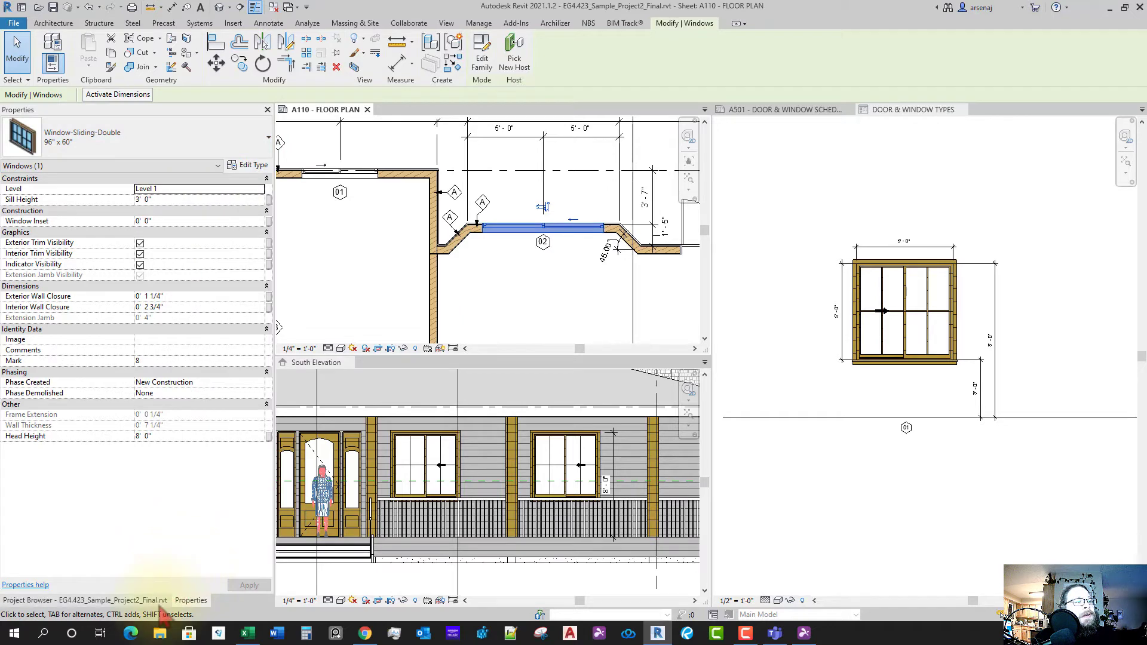
- Open the DOOR & WINDOW TYPES legend from the Project Browser
click(158, 602)
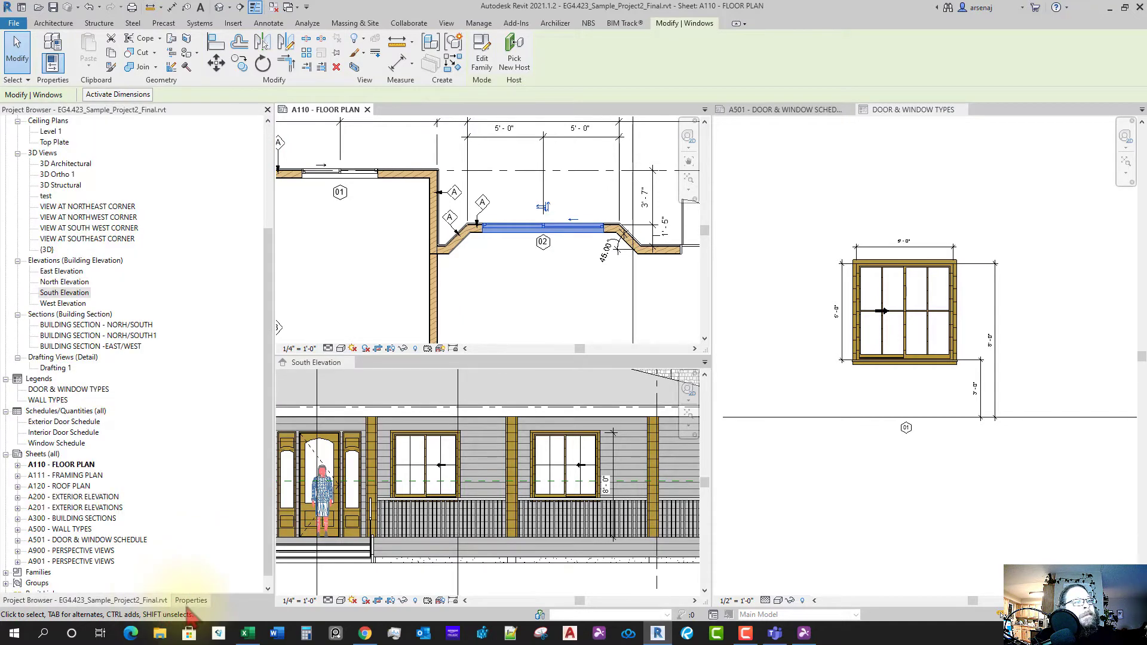
click(190, 601)
click(840, 488)
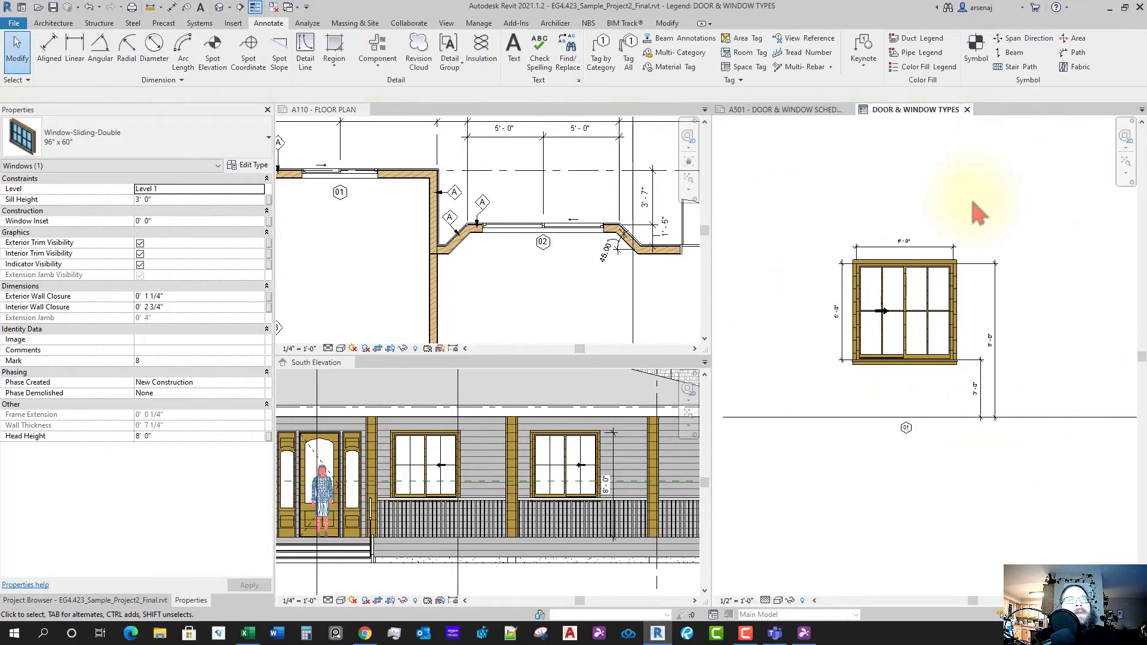
- Place a Window-Sliding-Double 96" x 60" legend component to the right of the 01 window
click(377, 48)
click(190, 95)
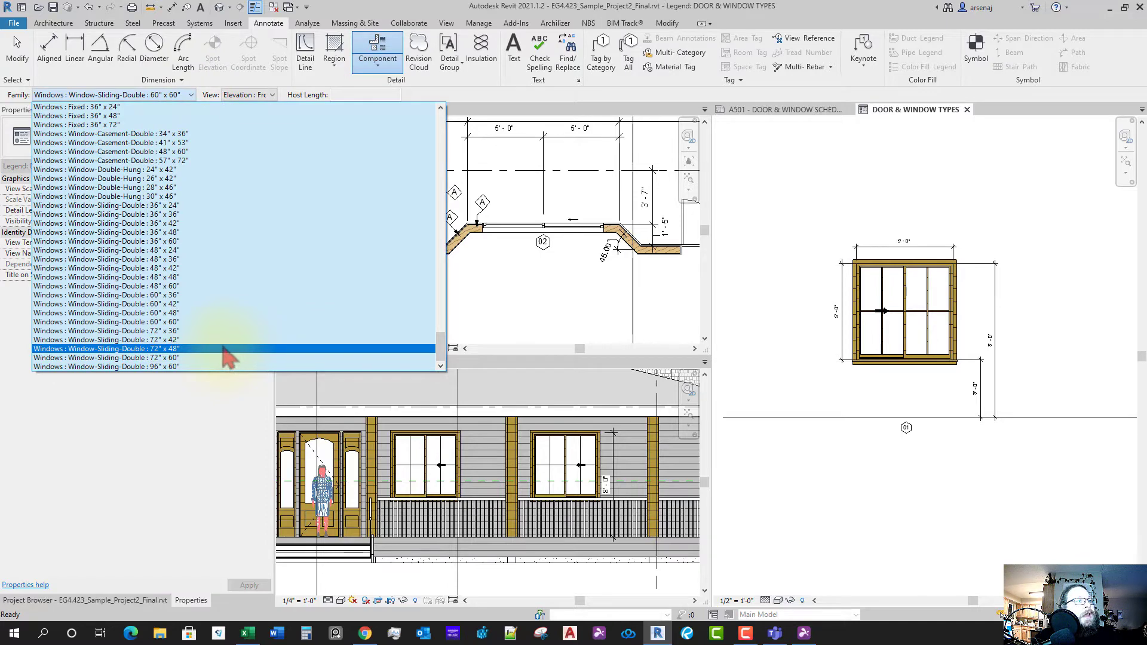
click(179, 368)
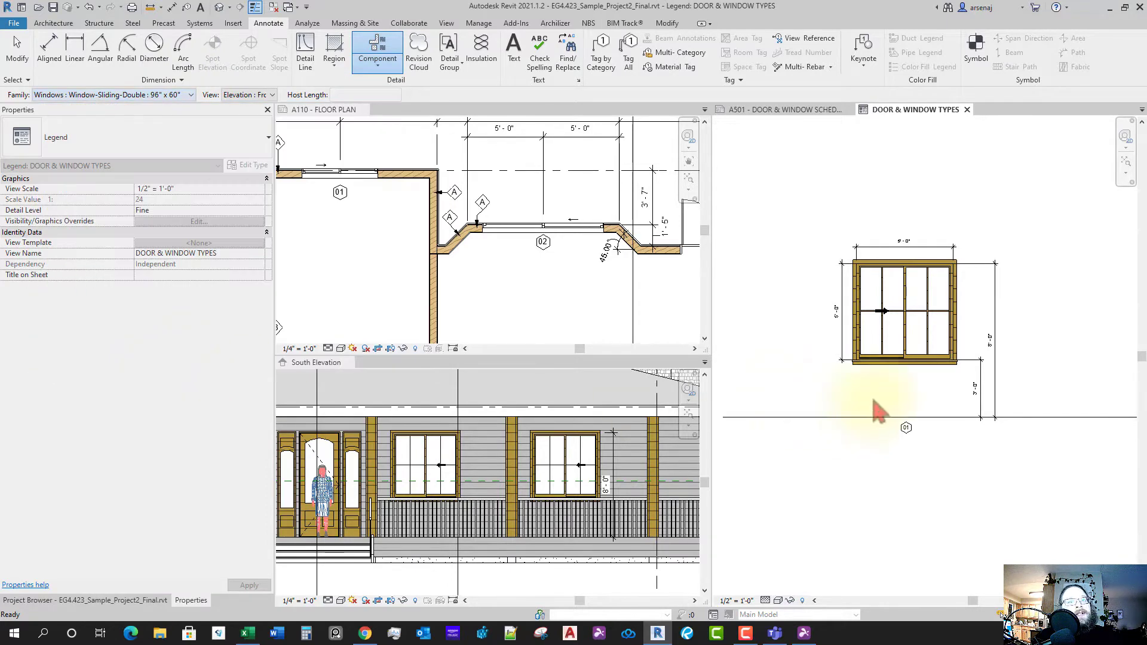
scroll(916, 409, down, 2)
middle_drag(956, 391, 846, 404)
scroll(846, 403, up, 1)
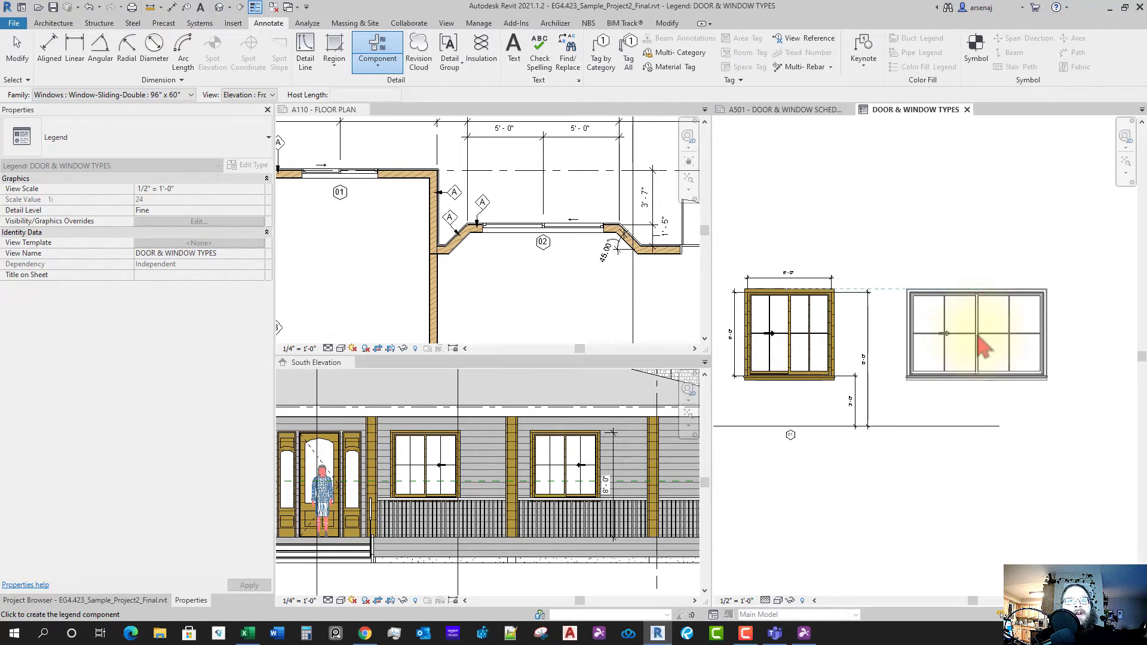
click(978, 336)
middle_drag(1021, 395, 963, 402)
key(Escape)
click(909, 387)
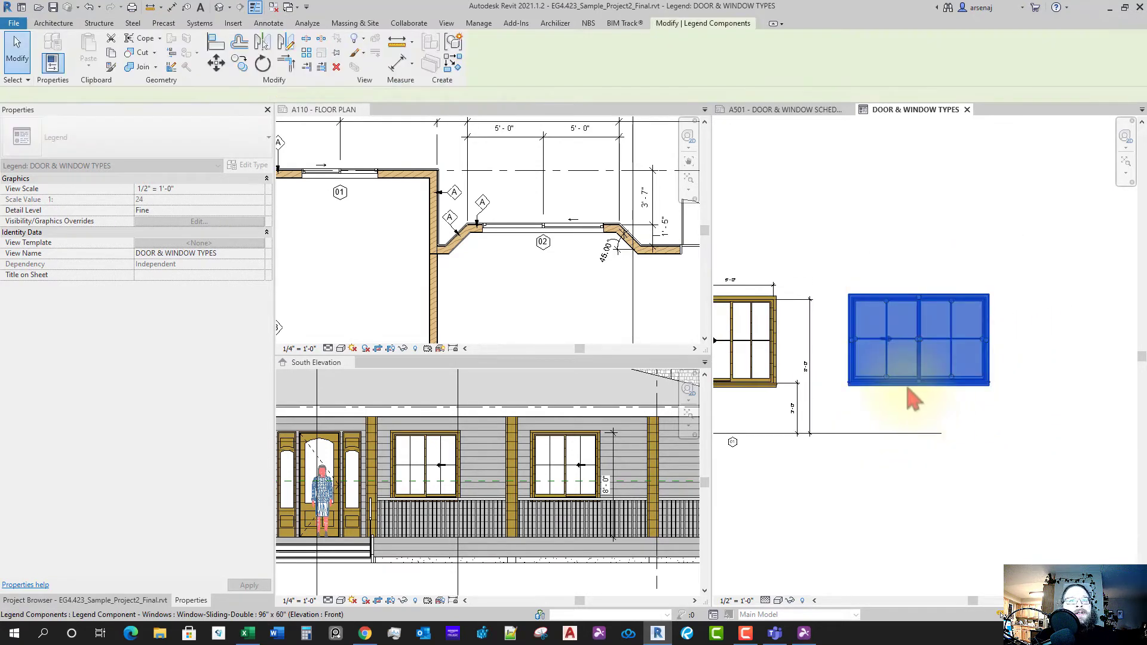
- Move the new 96" x 60" window up so it lines up with the 01 window
key(v)
key(v)
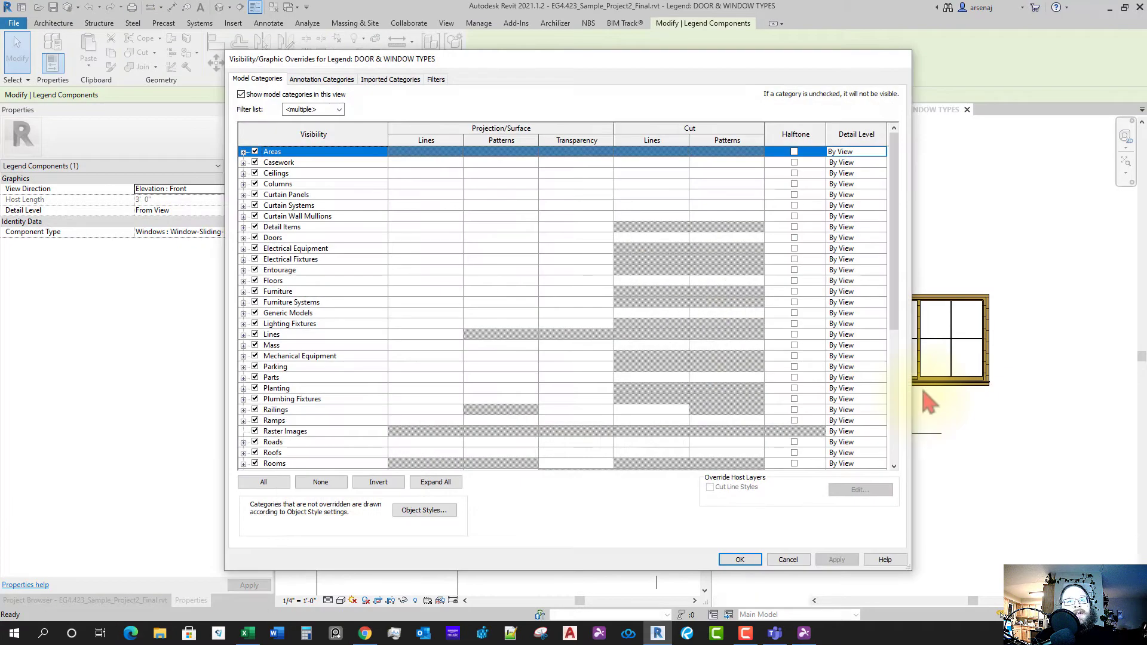
key(Escape)
drag(921, 385, 928, 286)
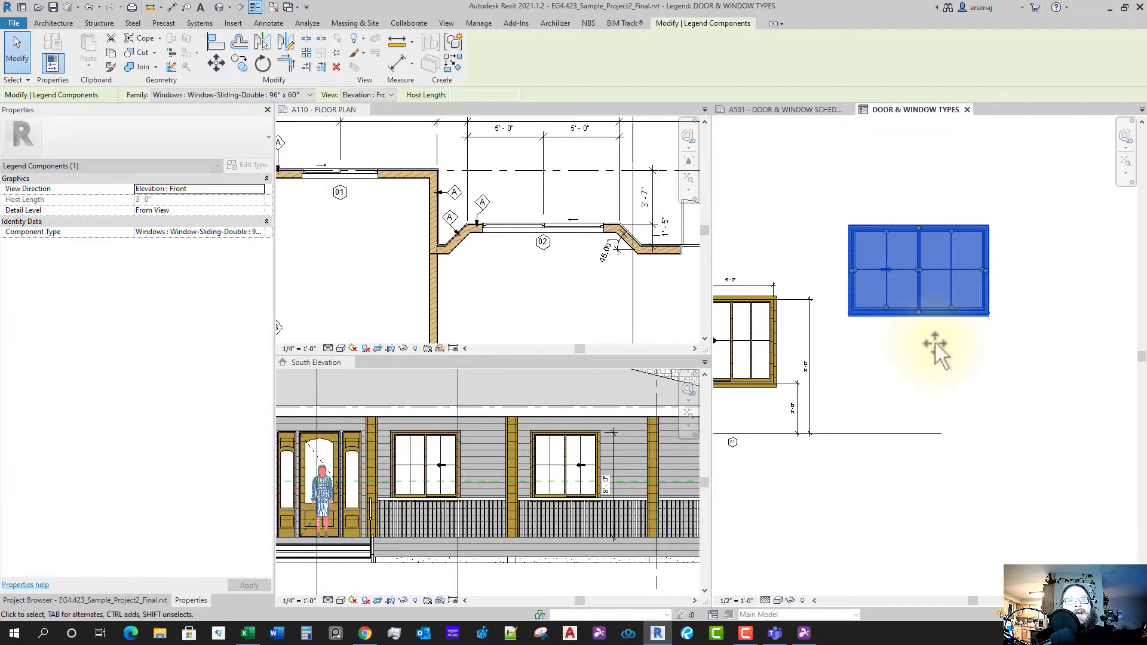
key(ctrl+z)
click(926, 352)
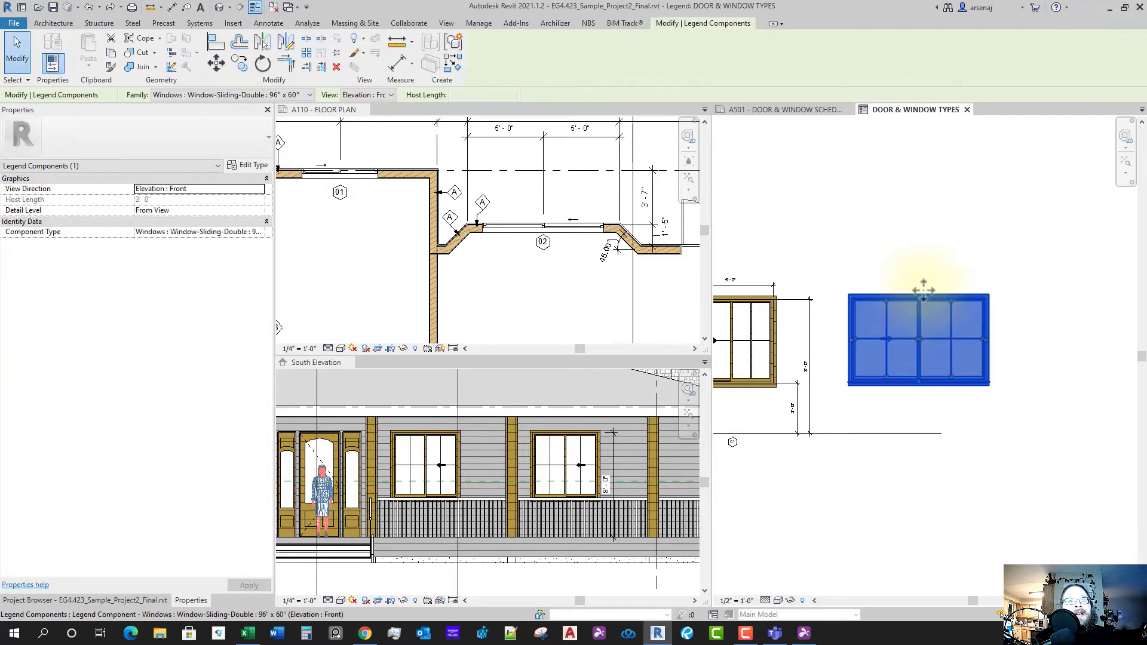
drag(922, 315, 931, 459)
drag(940, 419, 938, 417)
- Stretch the floor detail line right so it extends beneath the new window
scroll(937, 417, down, 3)
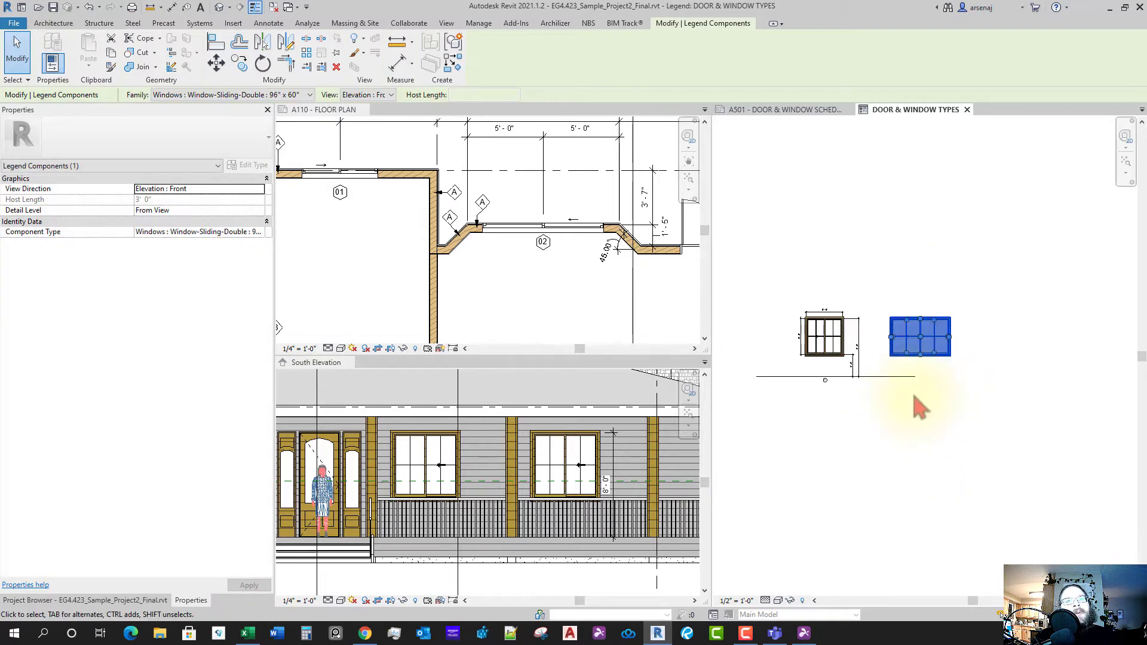
click(903, 378)
middle_drag(938, 396, 915, 401)
drag(894, 389, 957, 381)
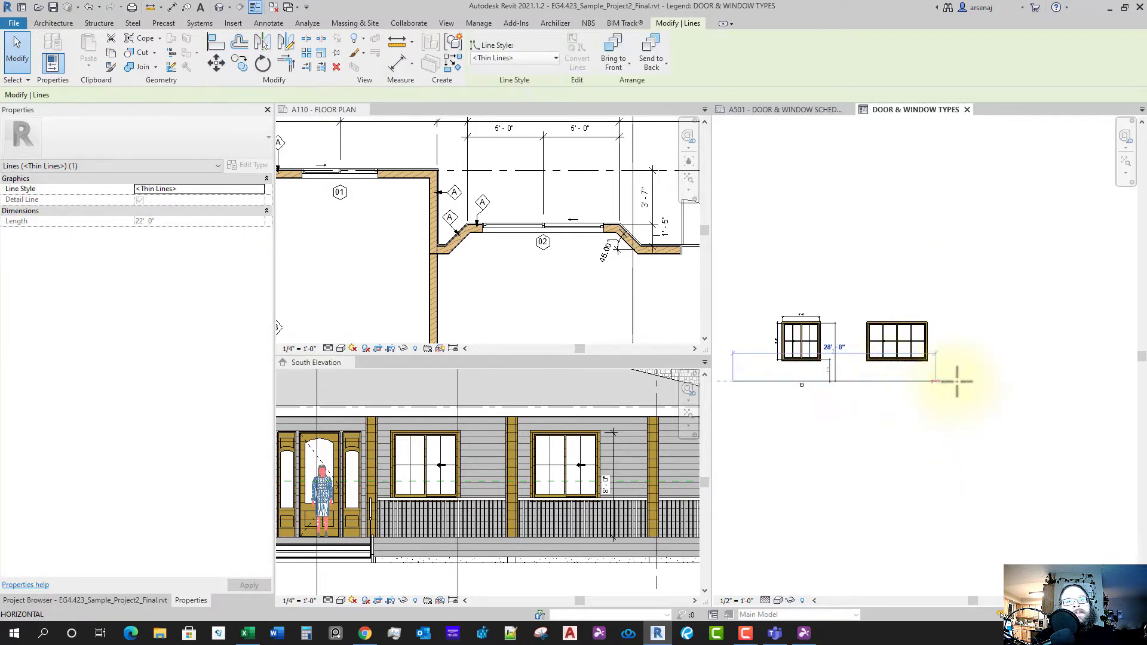
drag(1067, 381, 1100, 381)
click(998, 395)
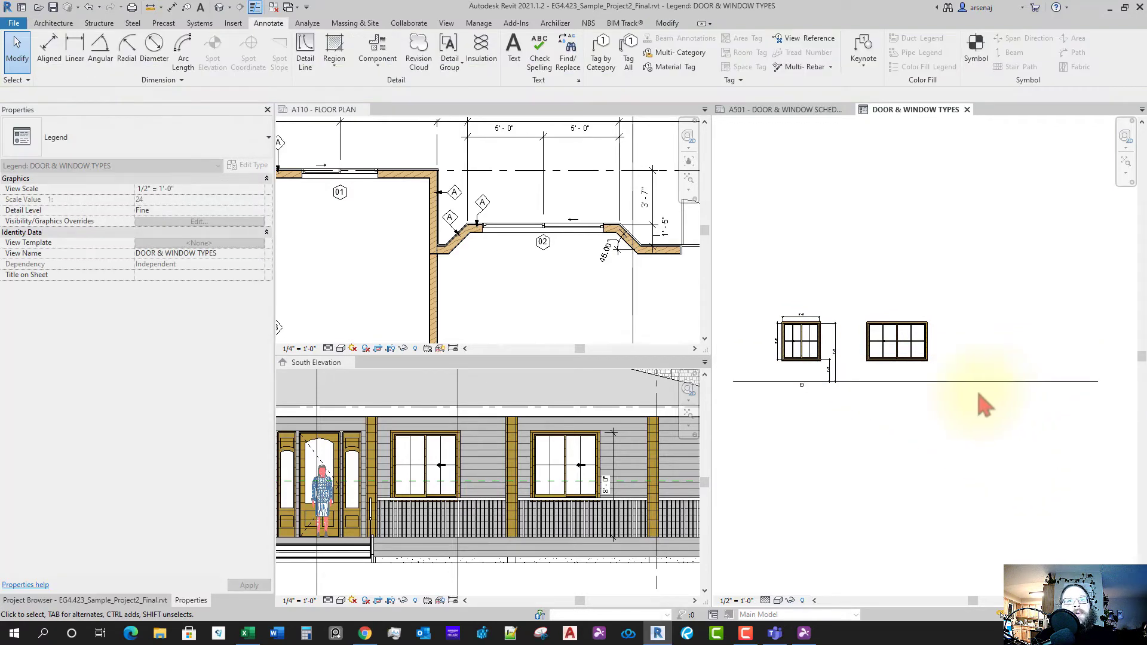
scroll(964, 388, up, 2)
scroll(964, 404, up, 1)
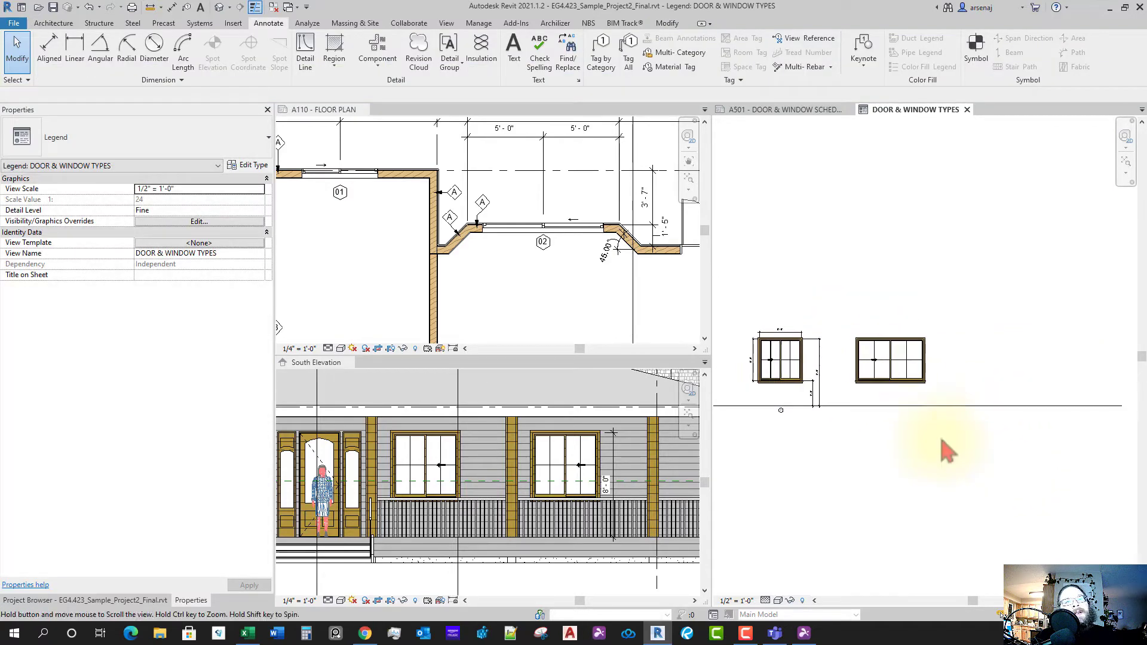
click(62, 59)
- Dimension the new window's 3'-0" sill and 5'-0" height from the floor line
click(929, 401)
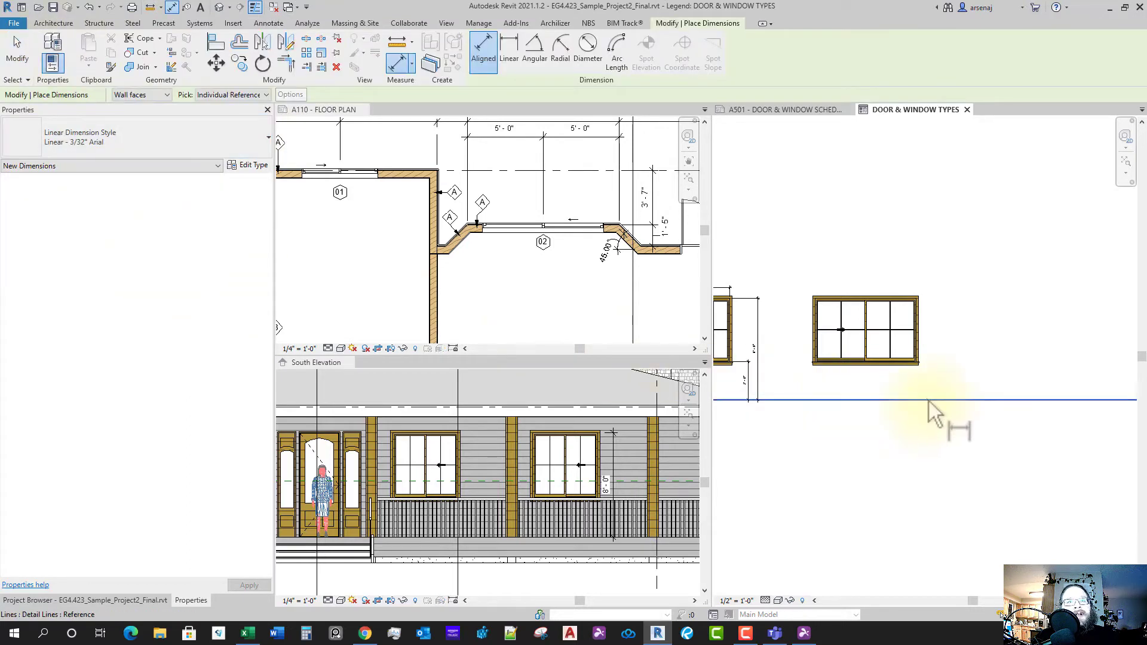
scroll(930, 398, up, 5)
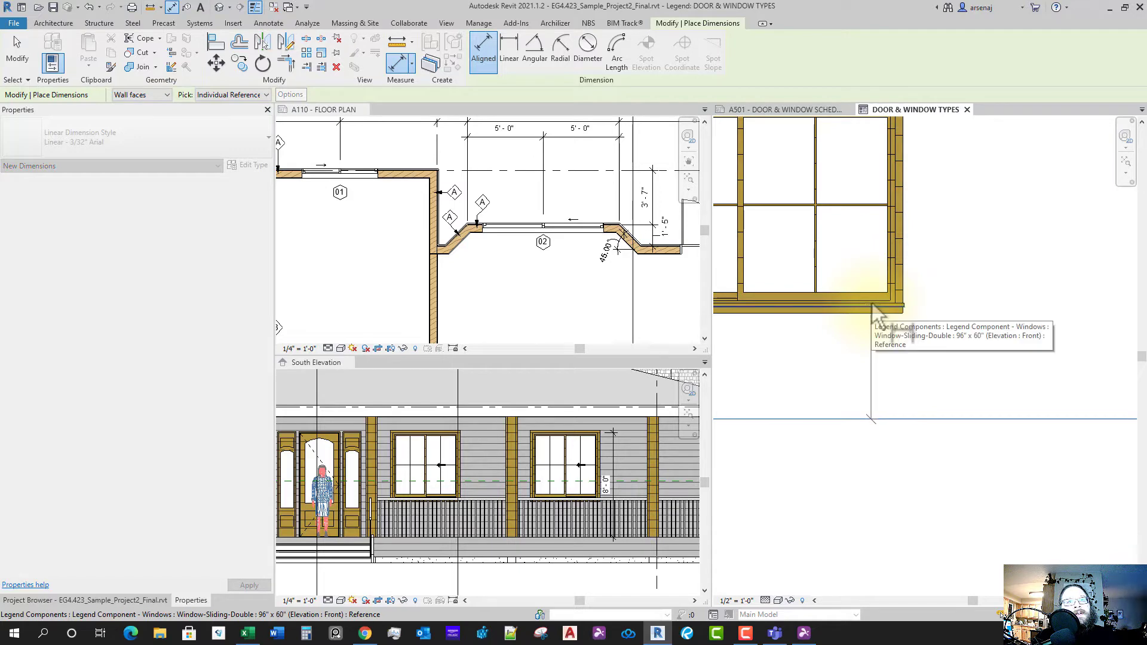
scroll(873, 306, up, 2)
click(873, 306)
scroll(965, 318, down, 3)
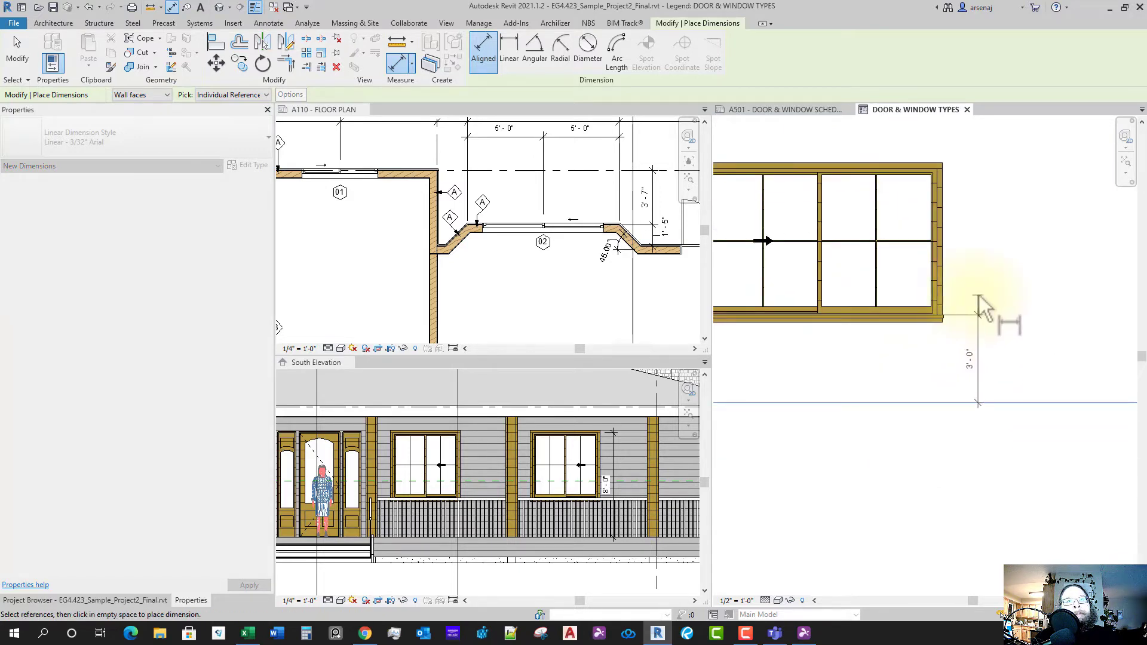
scroll(908, 168, up, 3)
click(916, 171)
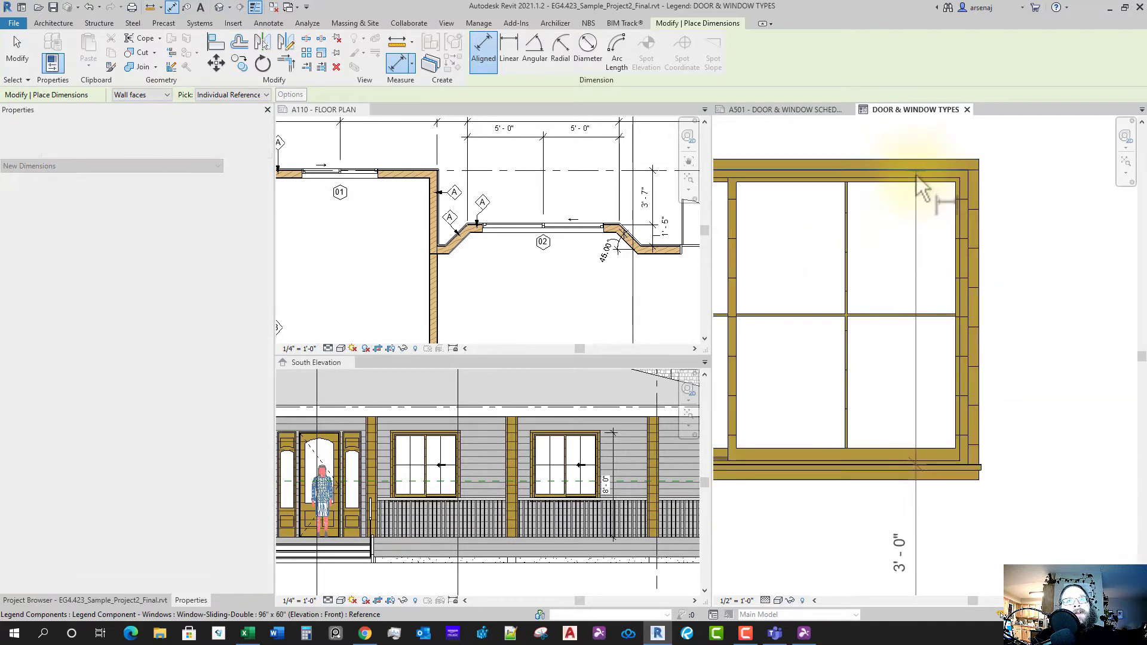
scroll(969, 300, down, 3)
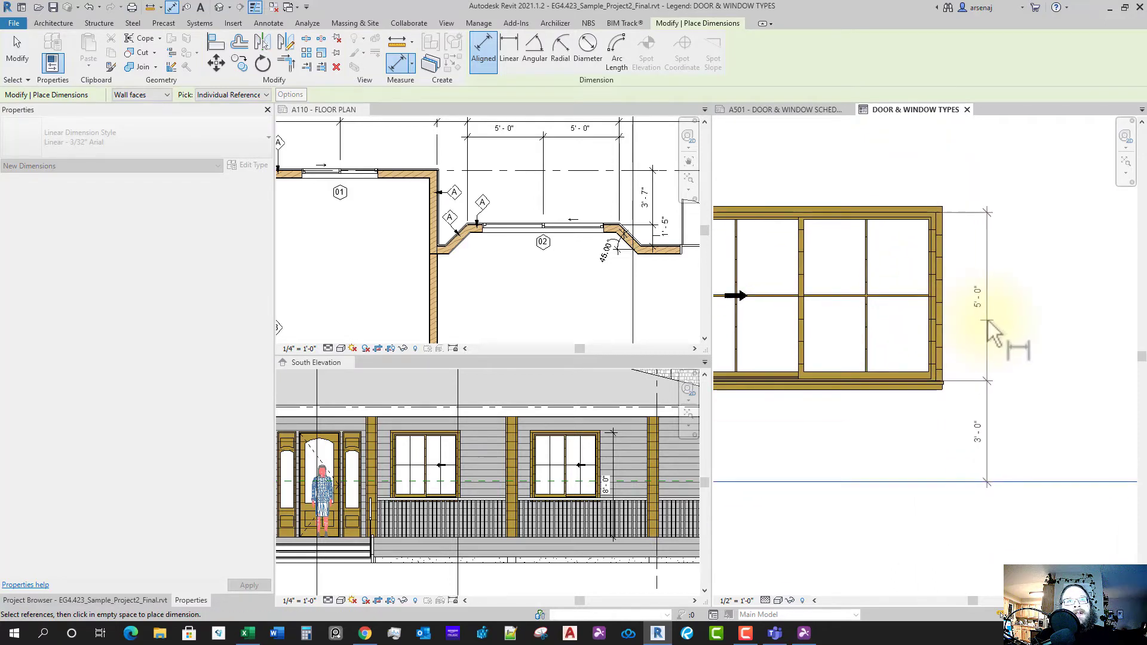
click(988, 321)
- Add the 8'-0" head height dimension from the window top to the floor line
click(916, 213)
scroll(1020, 368, down, 1)
mouse_move(1020, 368)
middle_down()
mouse_move(1020, 345)
mouse_move(1015, 371)
middle_up()
click(1008, 428)
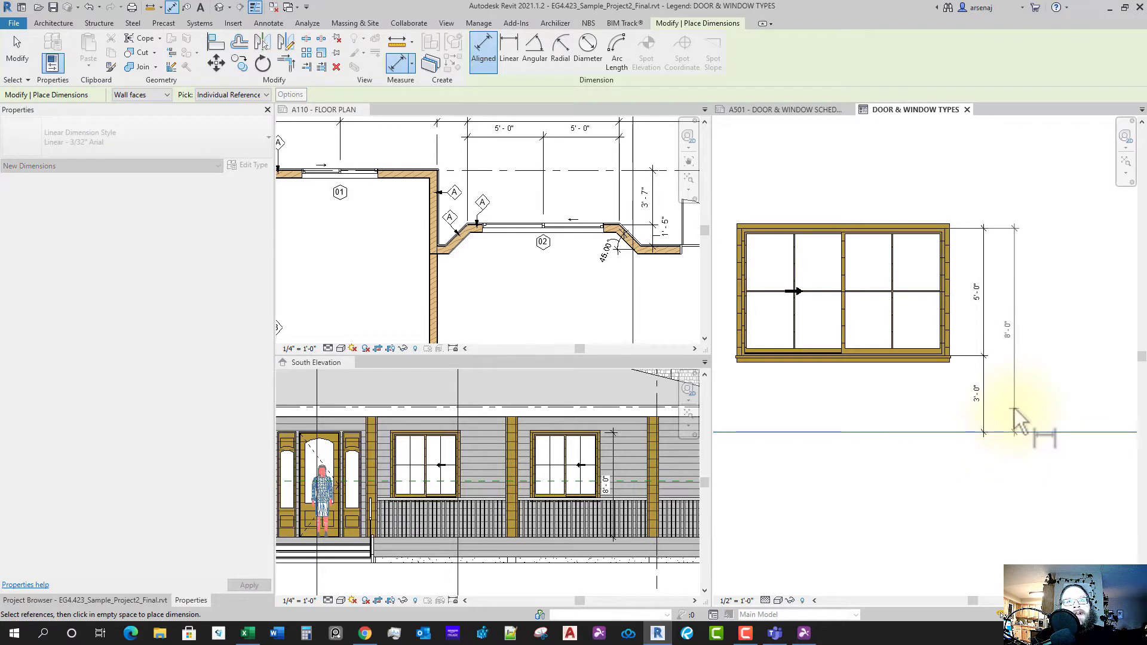
click(1021, 419)
- Dimension the new window's 8'-0" width above it
scroll(998, 397, down, 1)
scroll(824, 303, up, 2)
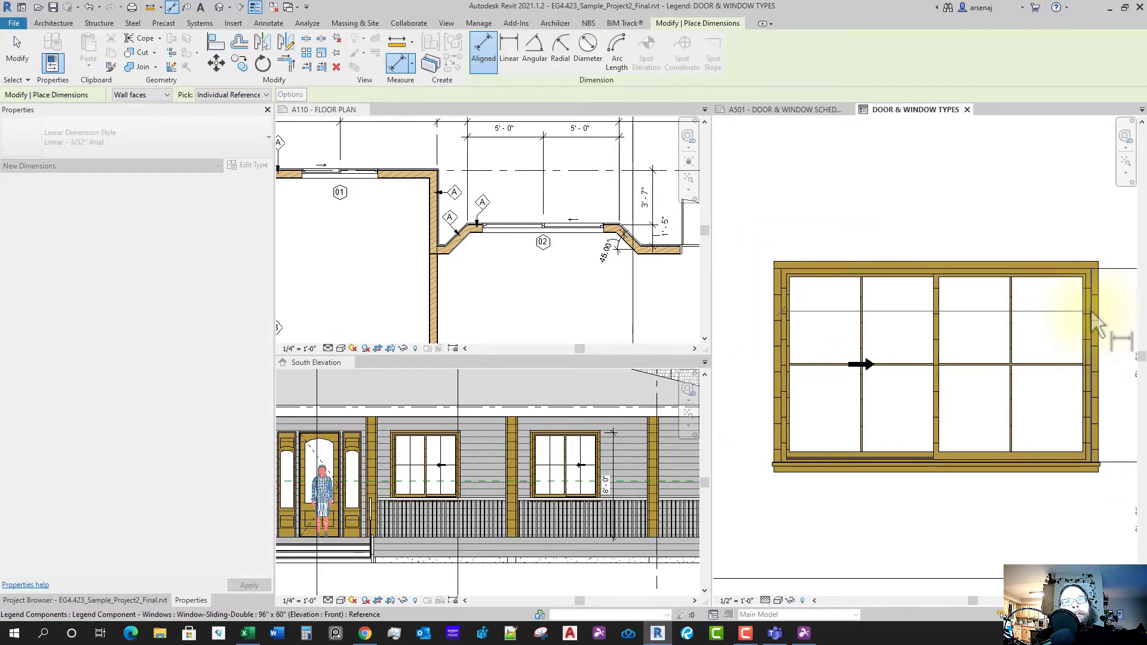
scroll(1030, 269, down, 2)
middle_drag(1030, 275, 1010, 272)
scroll(1010, 272, down, 1)
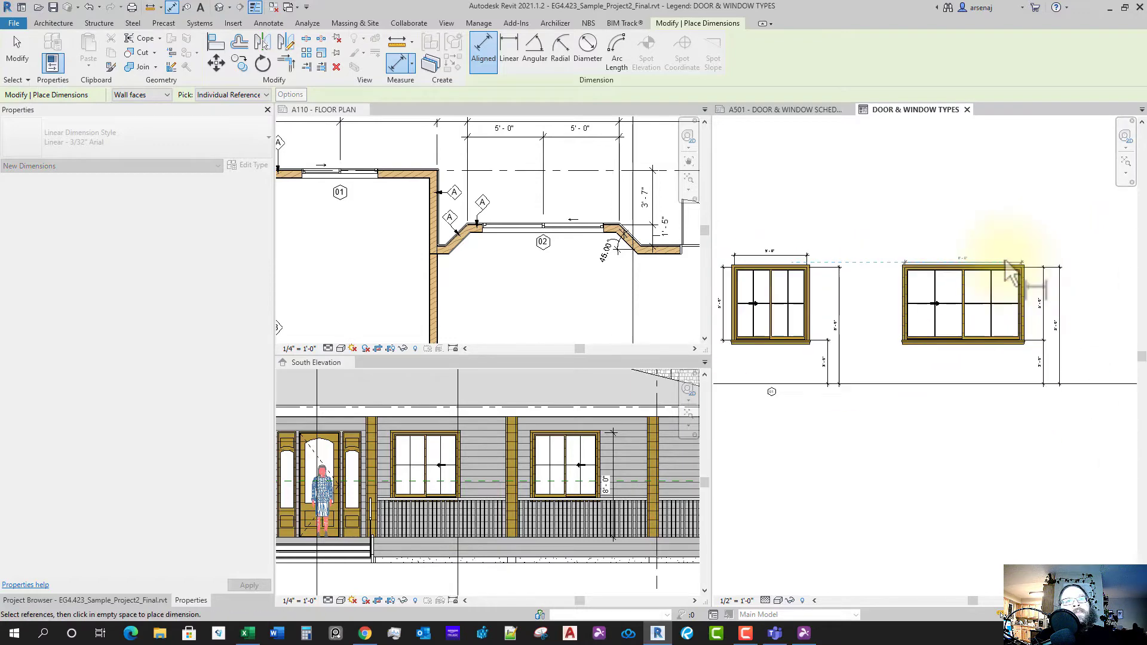
click(1004, 255)
middle_drag(800, 252, 823, 265)
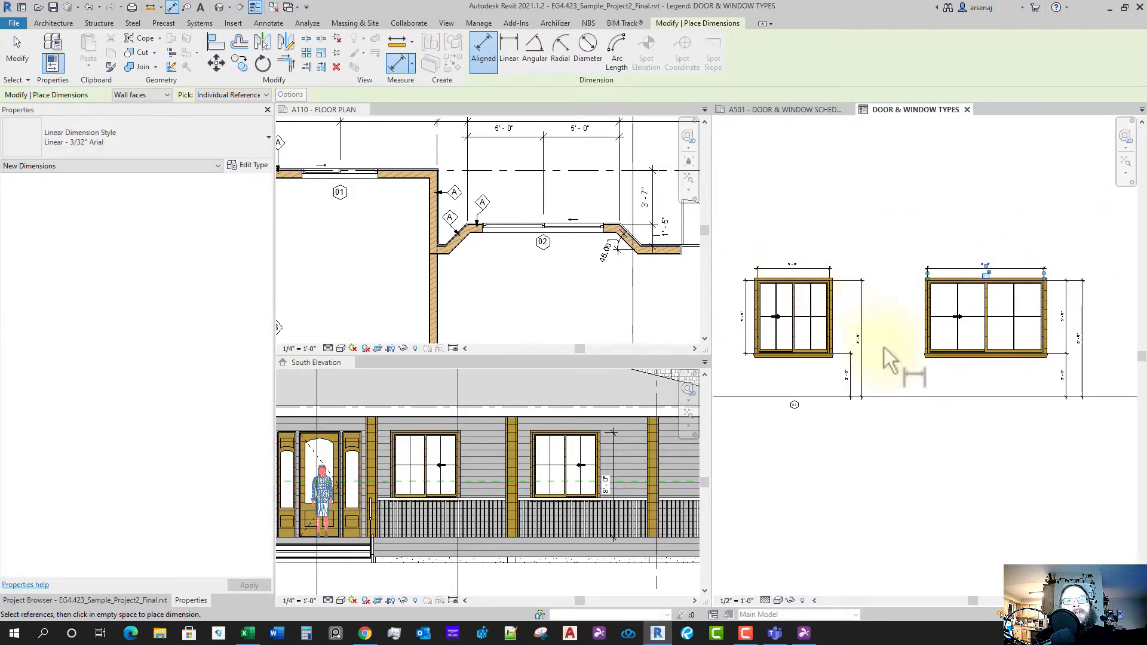
key(Escape)
key(Escape)
- Delete the redundant height dimension on the first window's left side
click(757, 333)
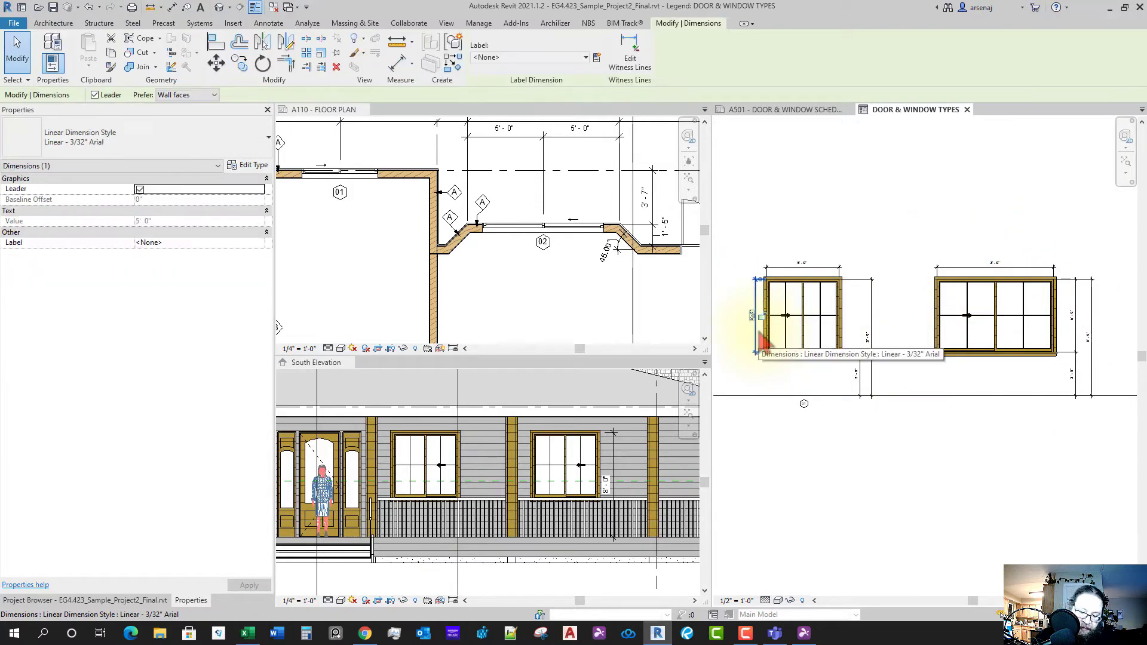
key(Delete)
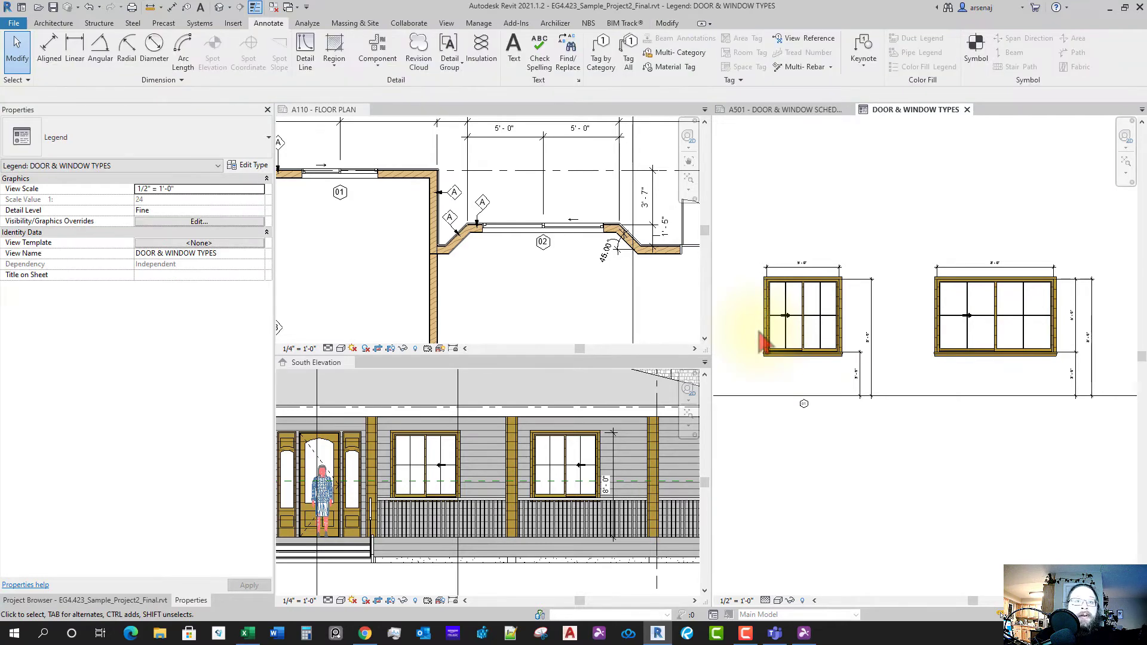
click(859, 372)
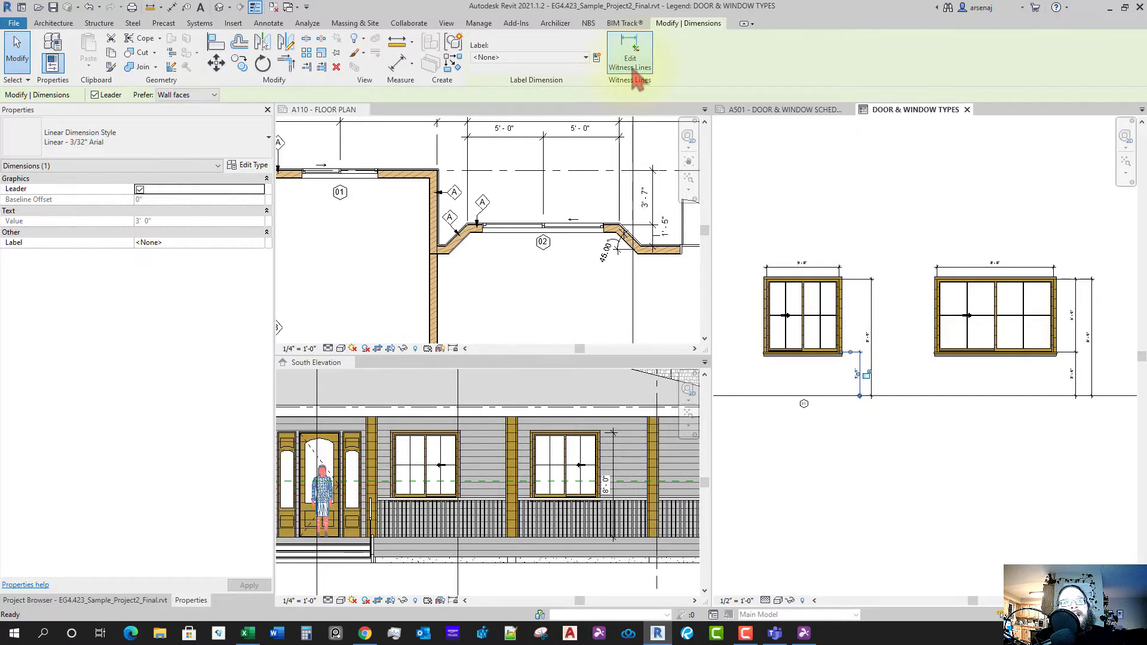
key(Escape)
- Cancel the stray dimension started at the window's top edge
scroll(824, 284, up, 5)
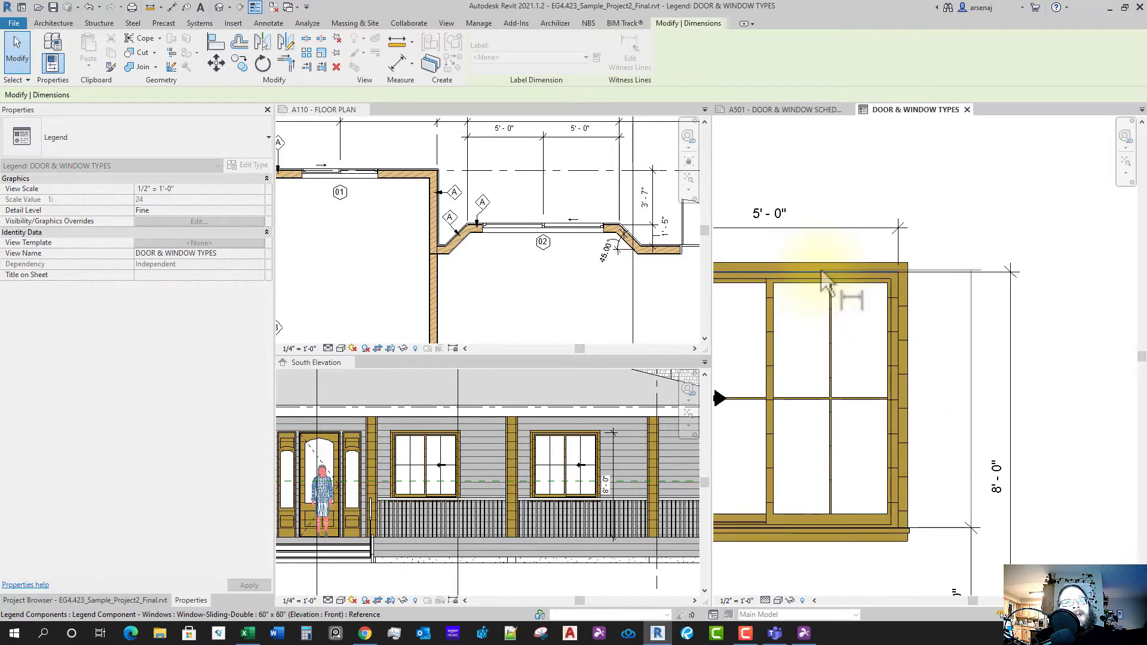
click(821, 272)
key(Escape)
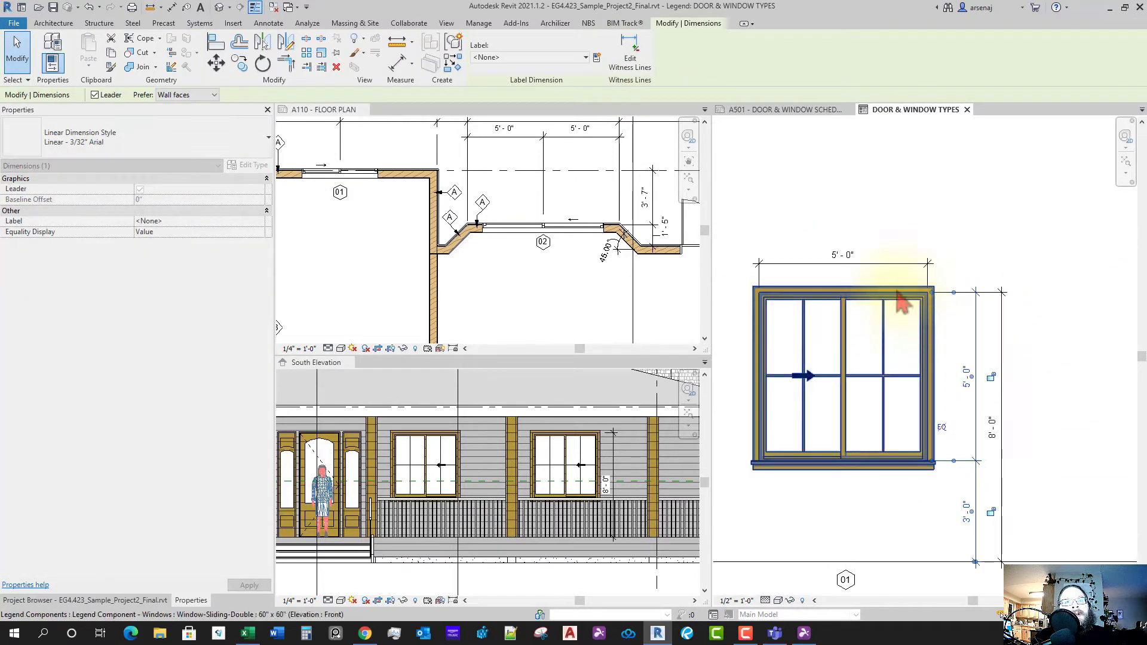
scroll(978, 418, down, 5)
key(Escape)
scroll(807, 485, up, 1)
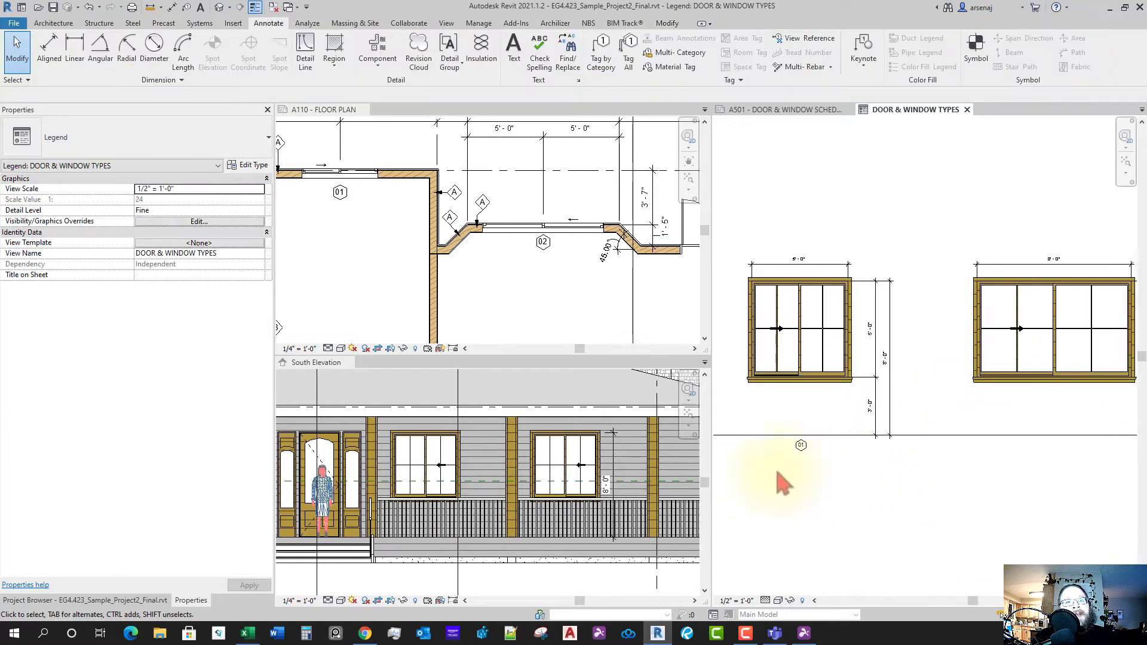
- Copy the 01 hexagon tag to below the new 96" x 60" window
drag(820, 449, 819, 449)
key(c)
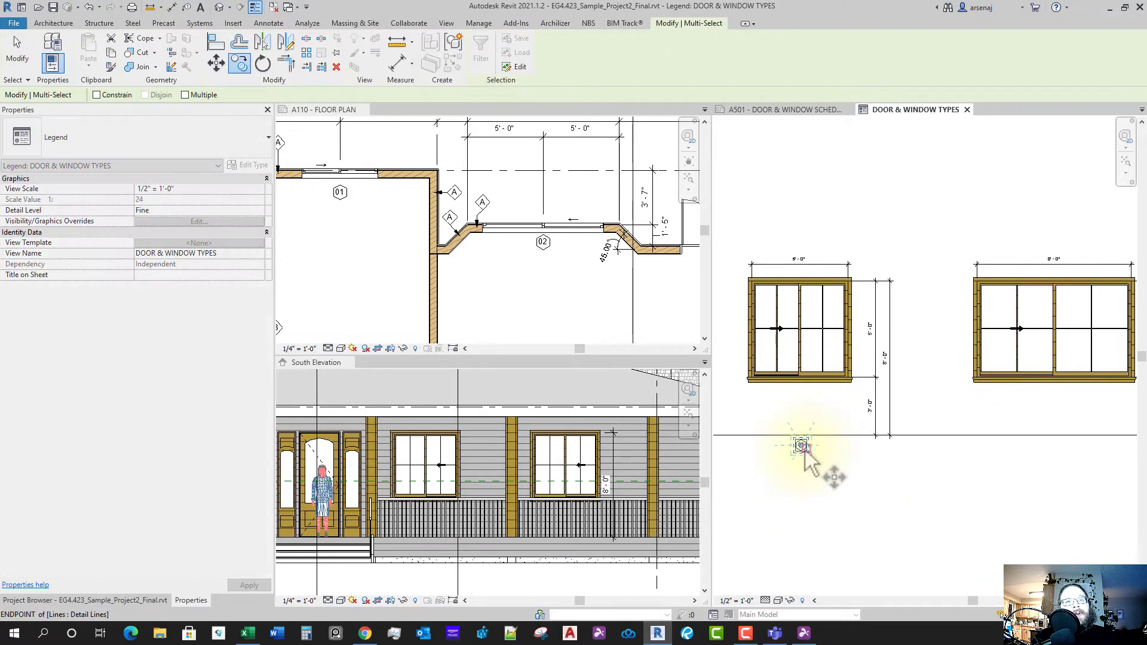
click(802, 447)
click(1057, 461)
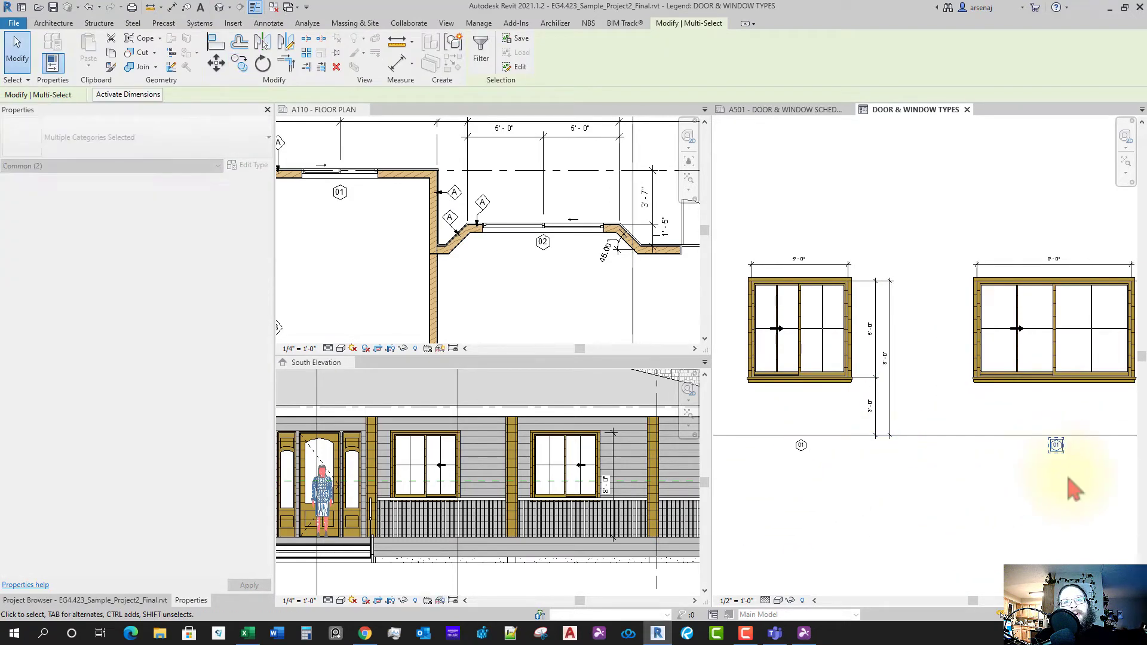
key(Escape)
scroll(983, 442, up, 3)
- Change the copied tag's text to 02
double_click(972, 413)
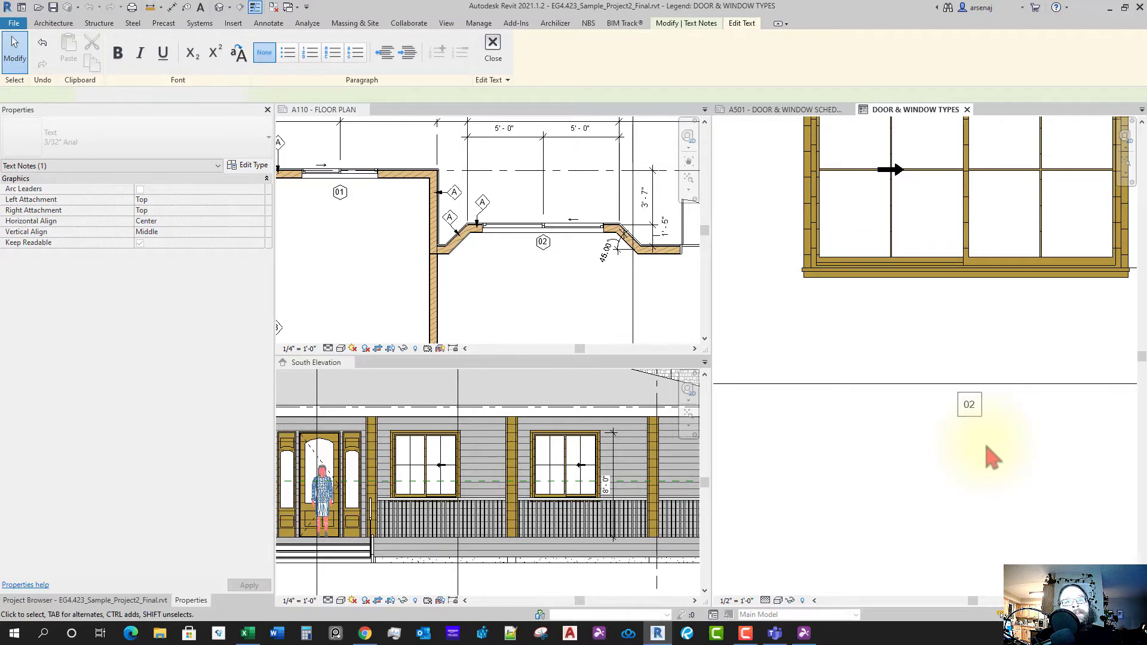
text(02)
click(990, 458)
key(Escape)
scroll(993, 472, down, 4)
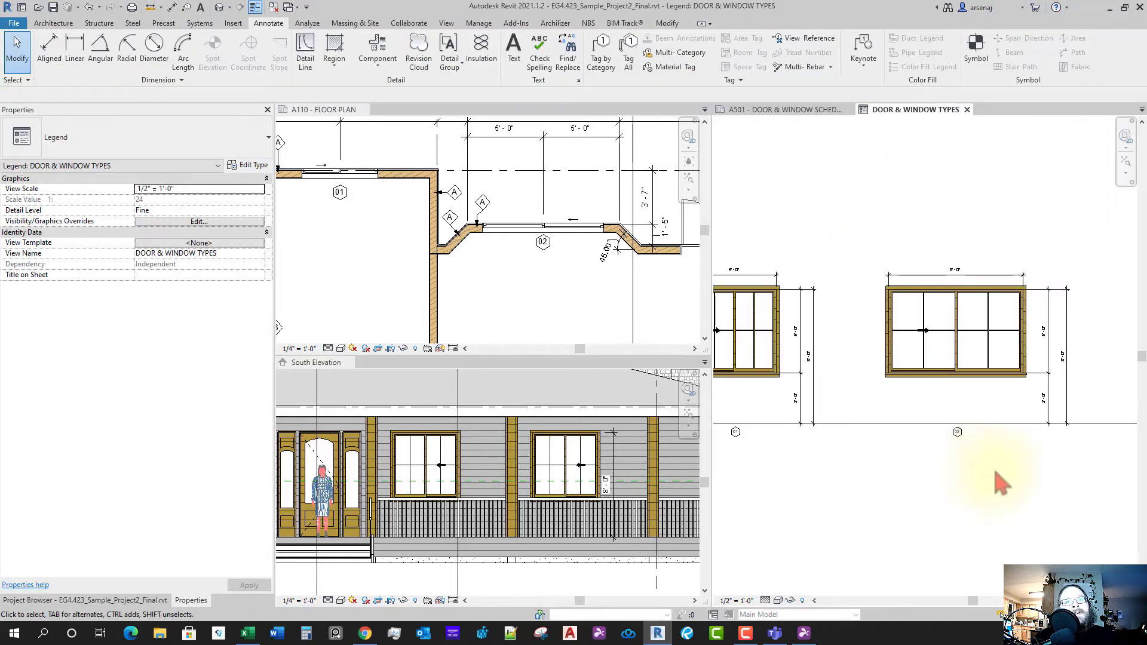
scroll(980, 472, down, 5)
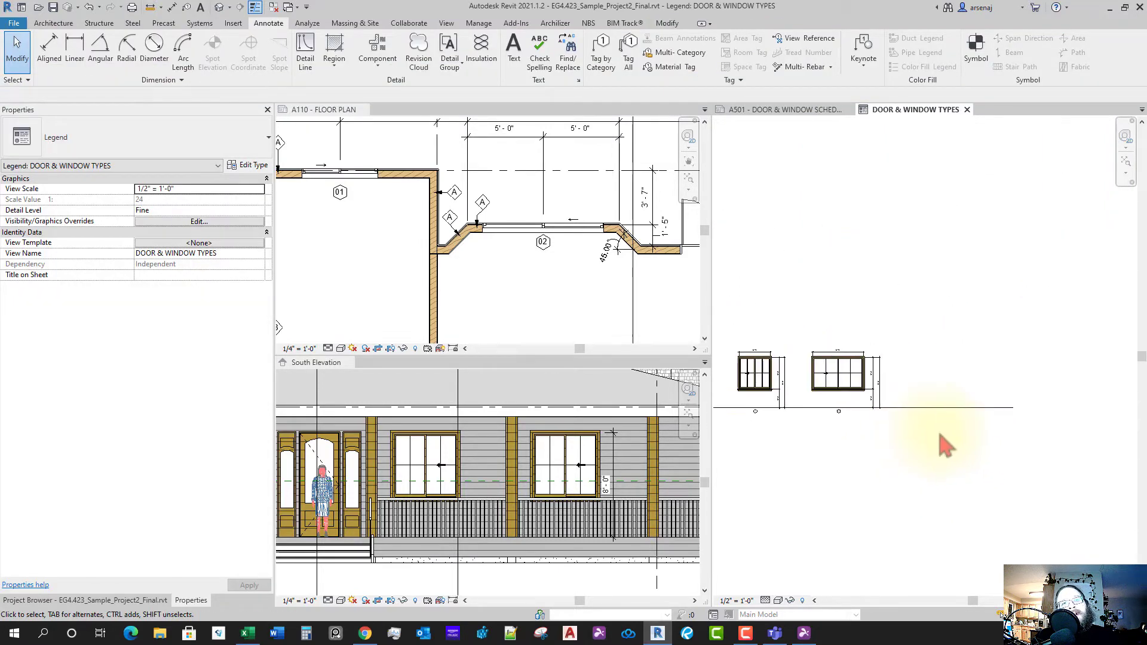
scroll(940, 434, up, 2)
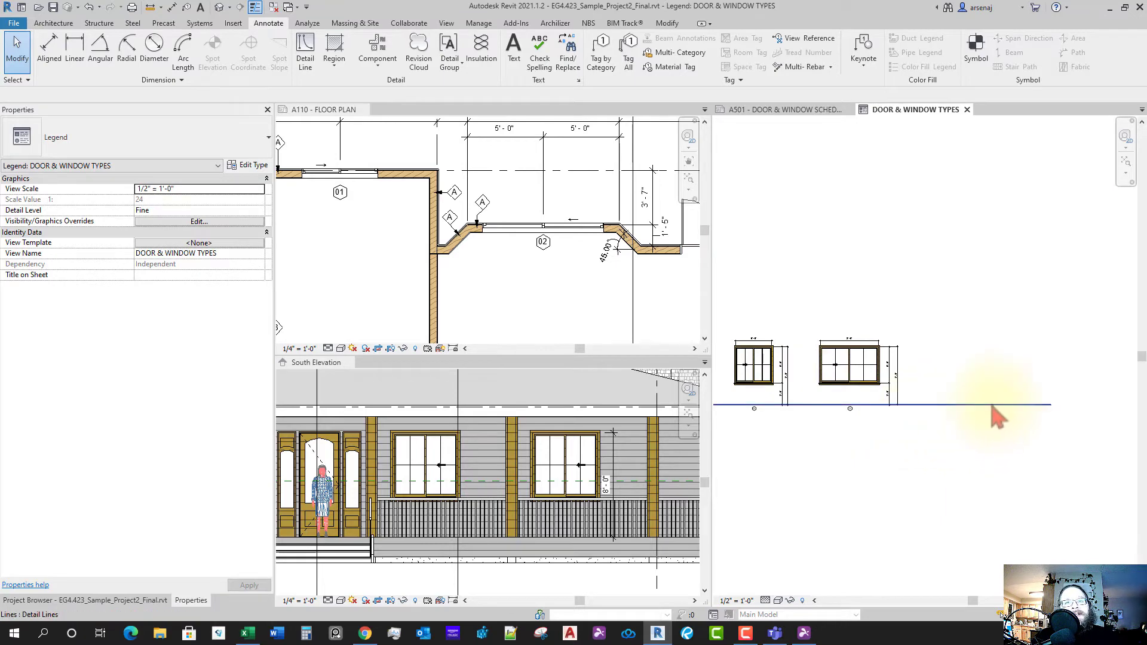
- Stretch the legend's floor line further to the right
click(1047, 407)
drag(1050, 406, 1085, 404)
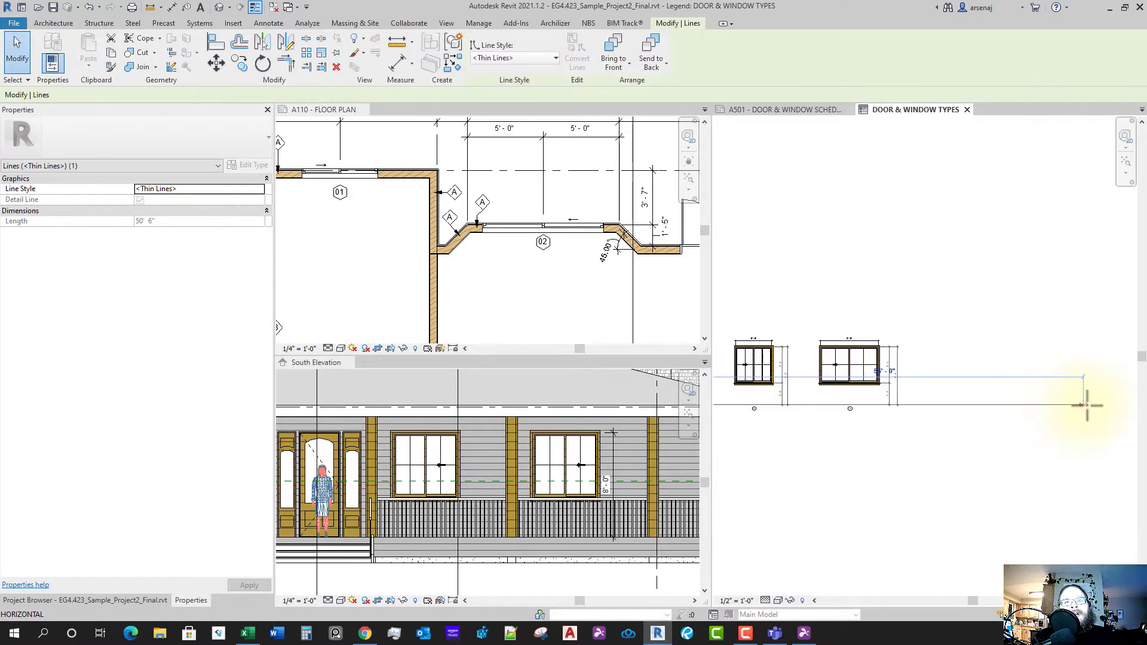
click(989, 433)
scroll(970, 446, down, 2)
middle_drag(1005, 462, 1009, 466)
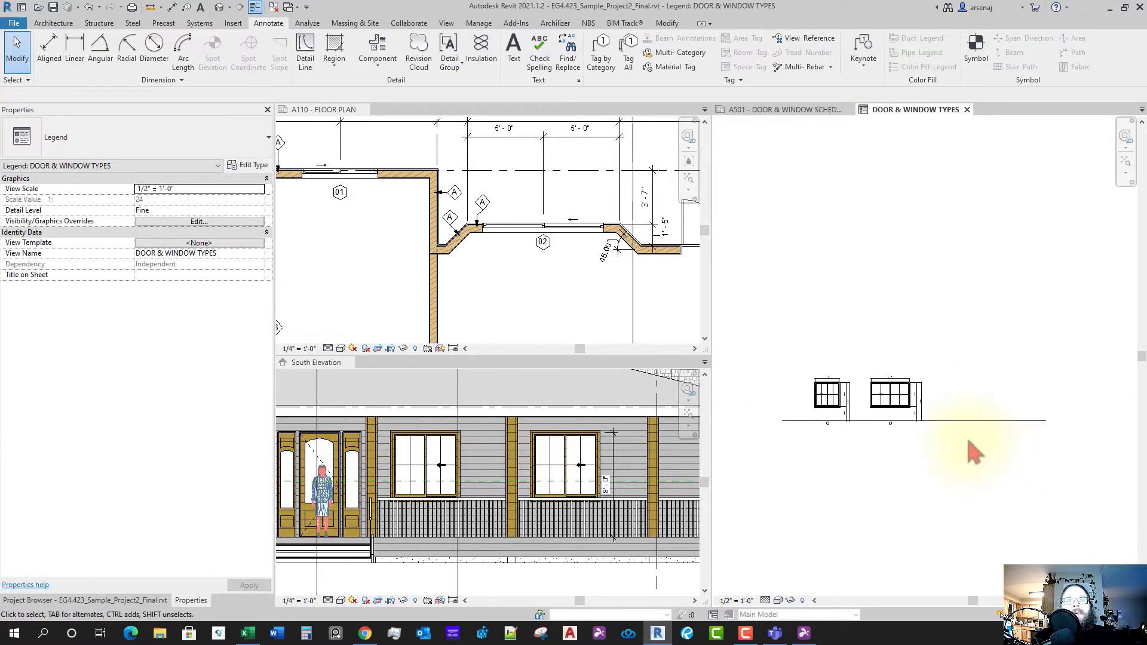
- Check the A110 floor plan's casement window type, a Window-Casement-Double 48" x 60"
click(565, 329)
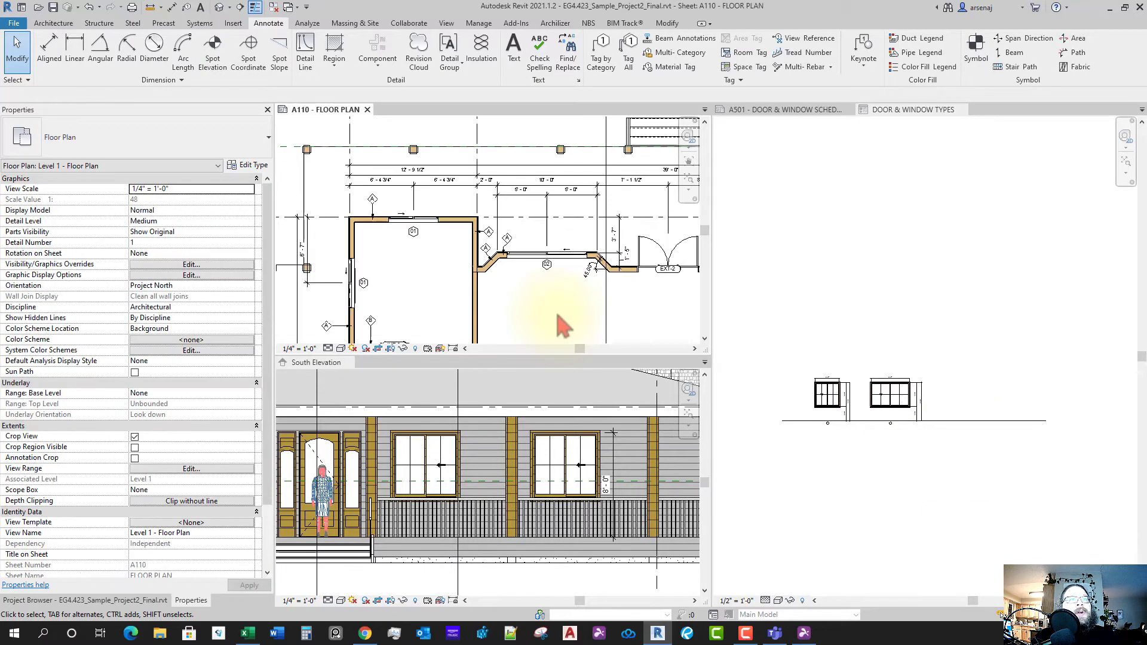
middle_drag(583, 318, 541, 283)
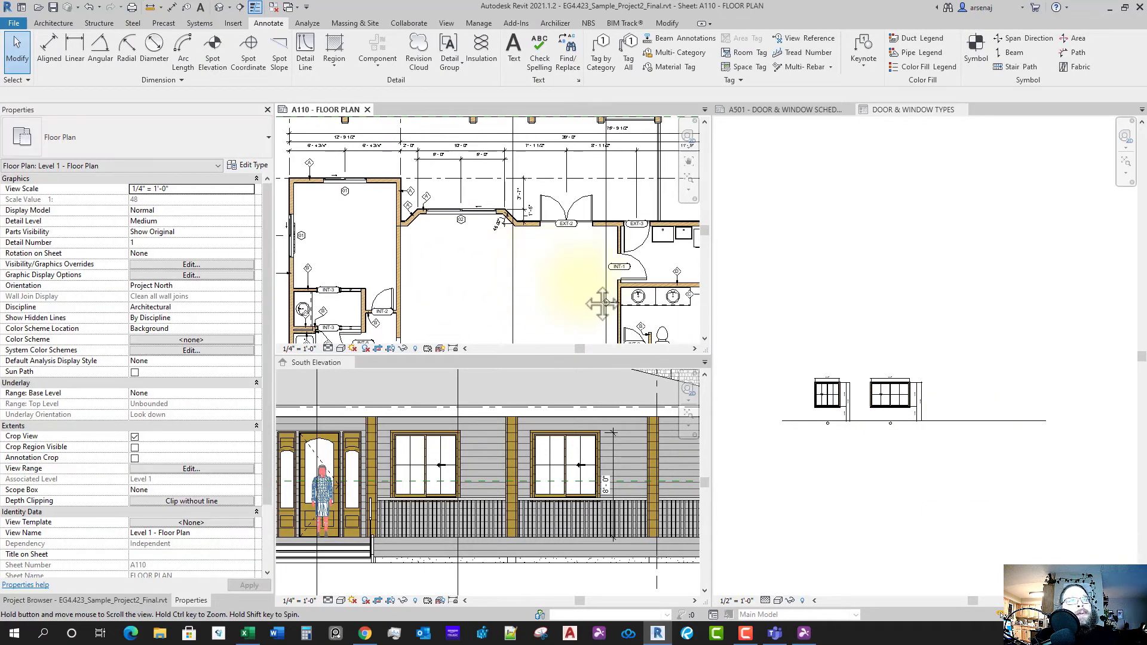
middle_drag(602, 305, 547, 248)
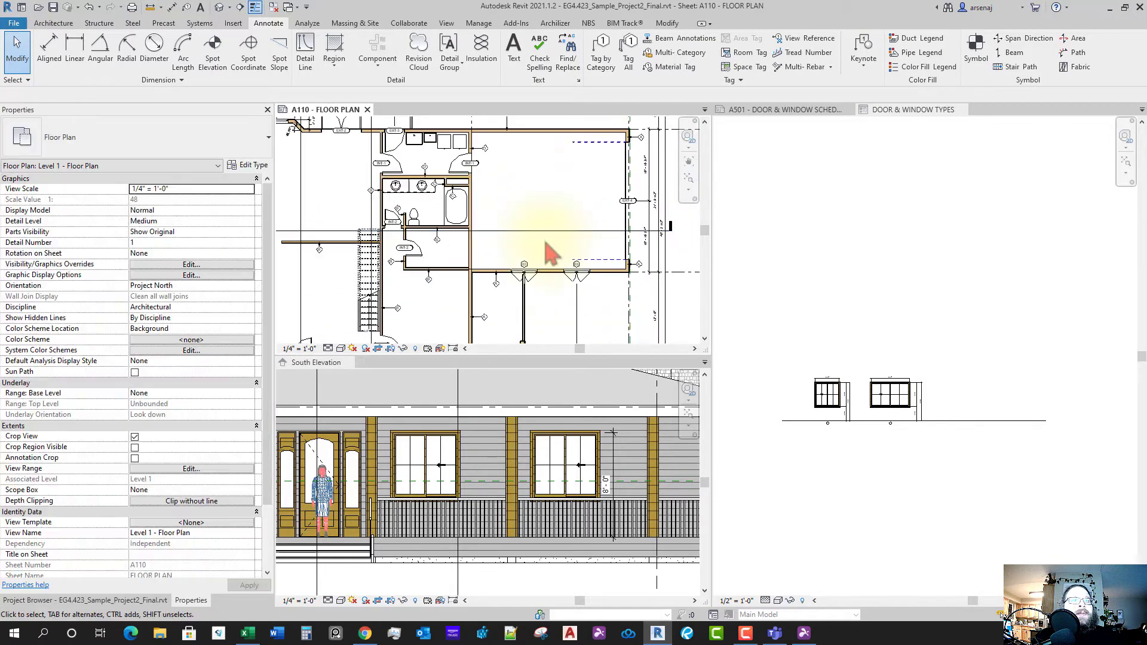
scroll(562, 272, up, 3)
click(861, 488)
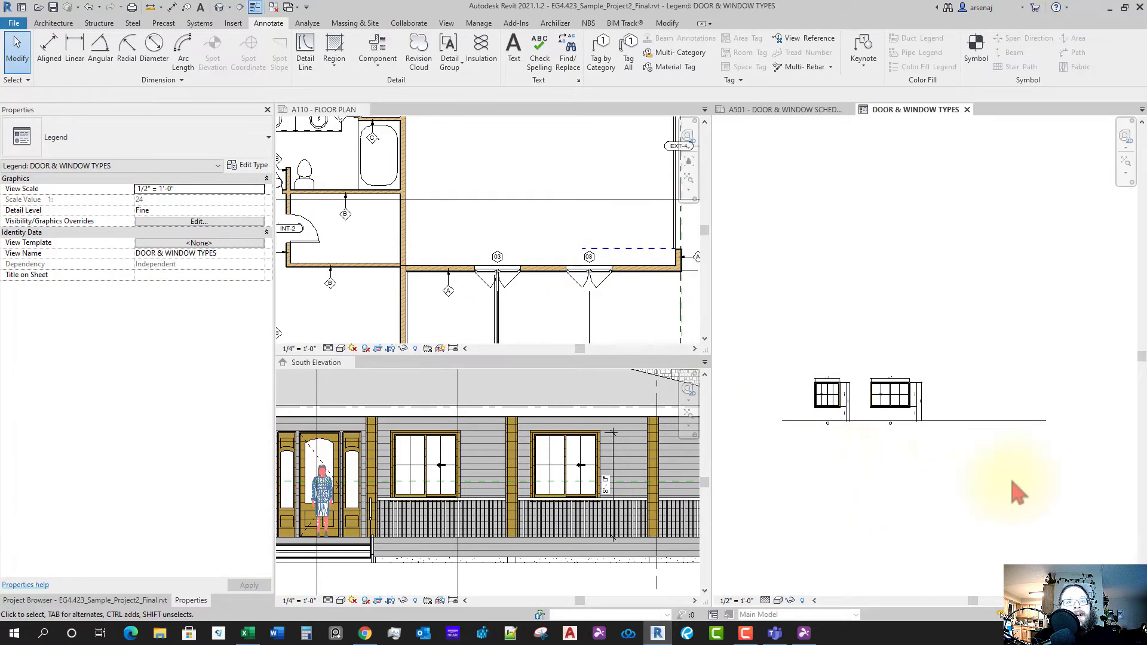
click(610, 298)
click(604, 290)
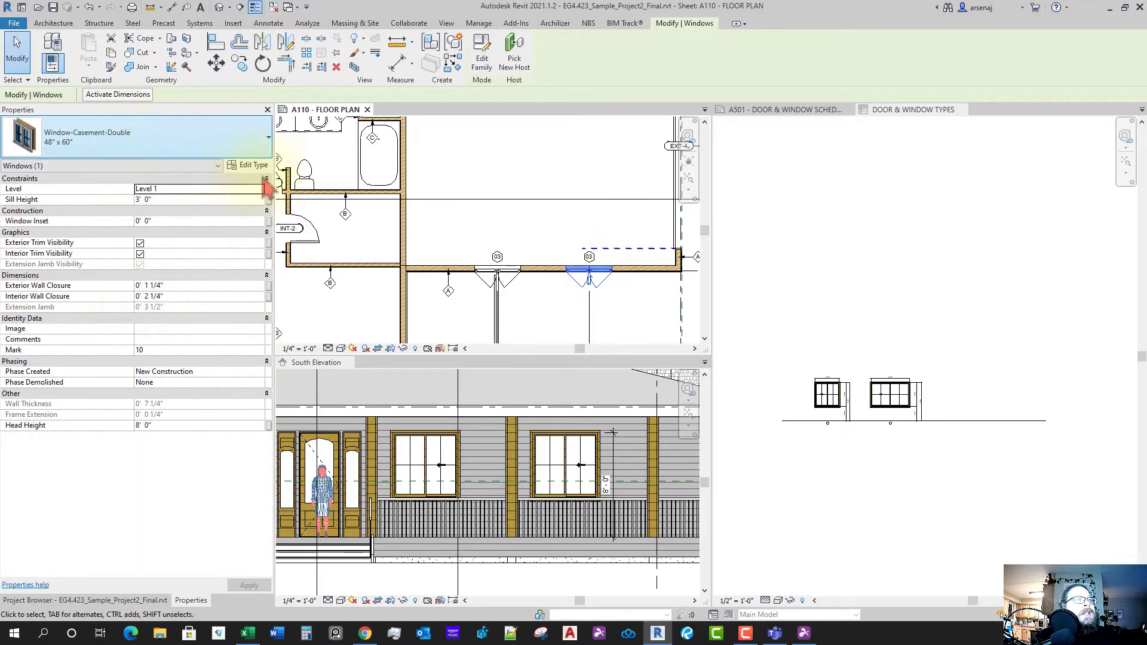
click(829, 267)
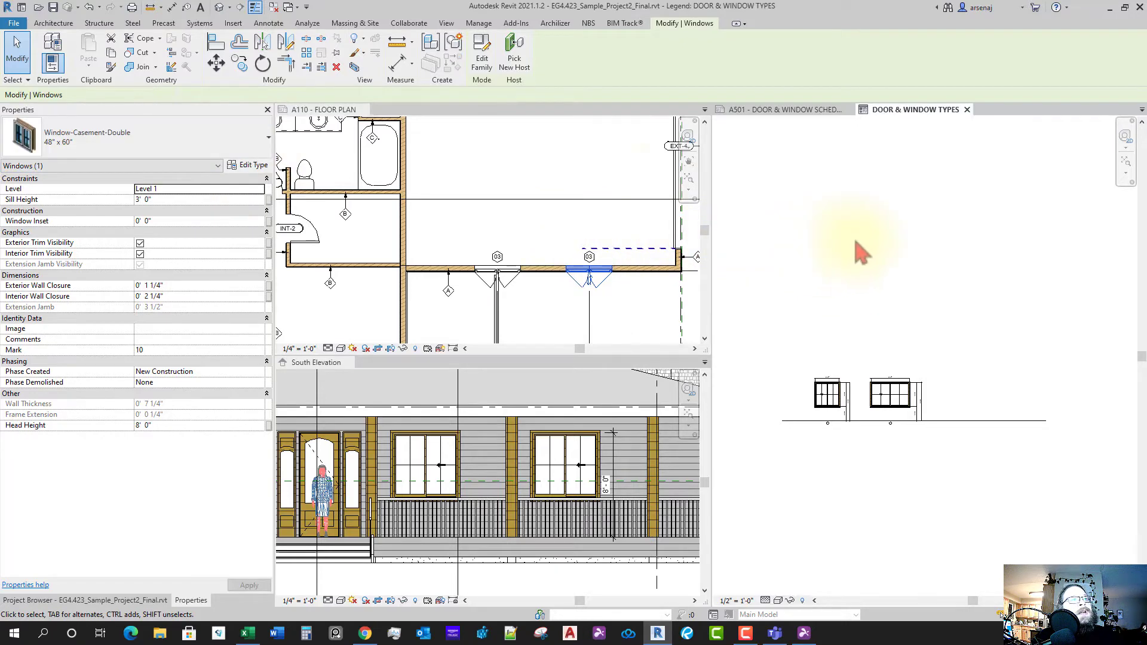
- Place a Window-Casement-Double 48" x 60" legend component right of window 02
click(268, 23)
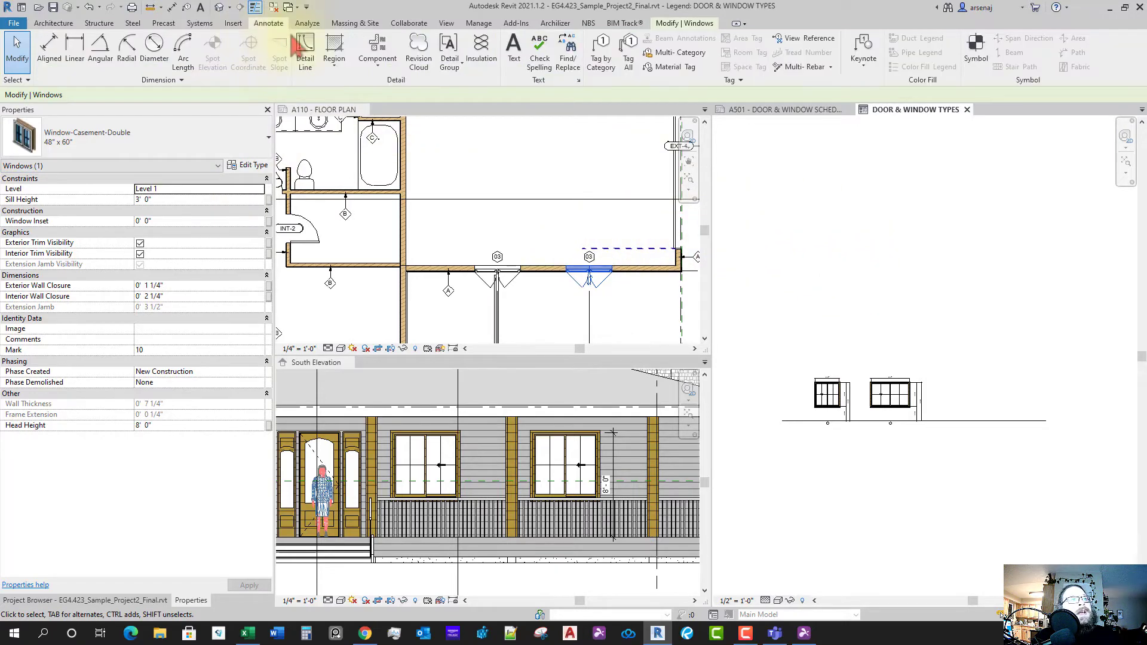
click(375, 51)
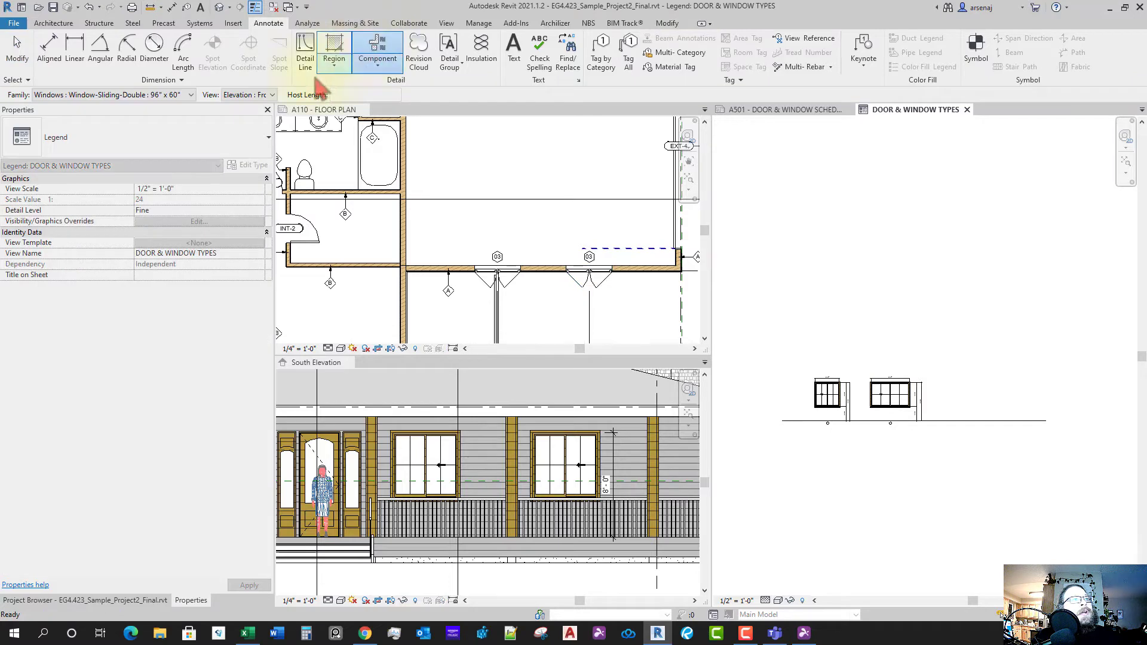
click(191, 94)
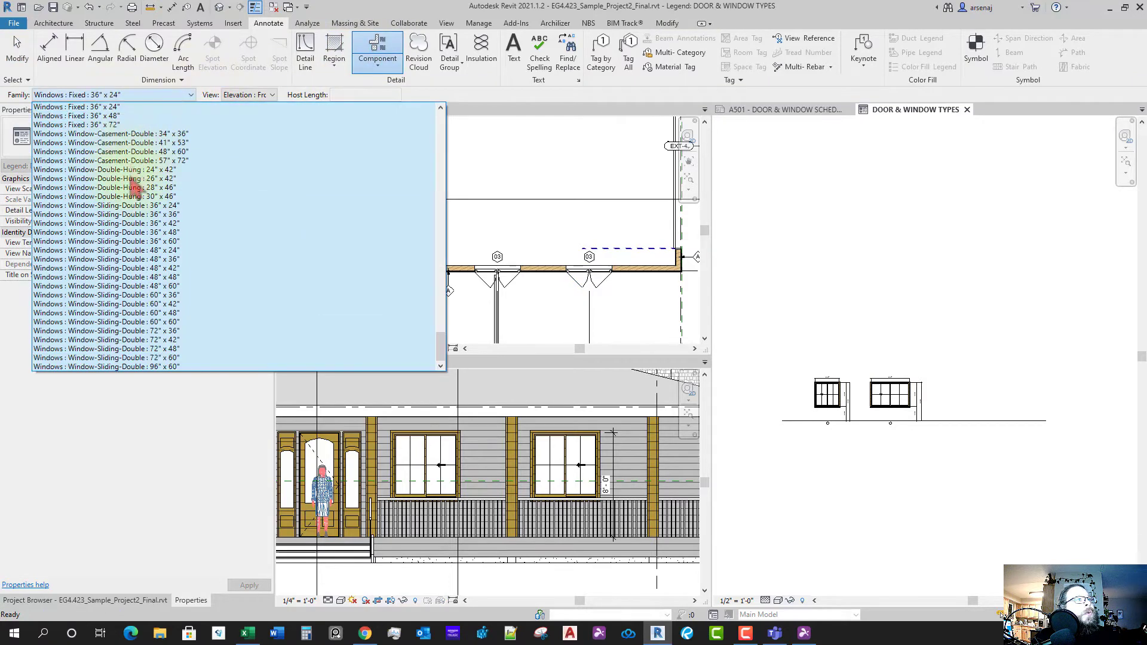
scroll(159, 263, up, 10)
scroll(159, 263, down, 9)
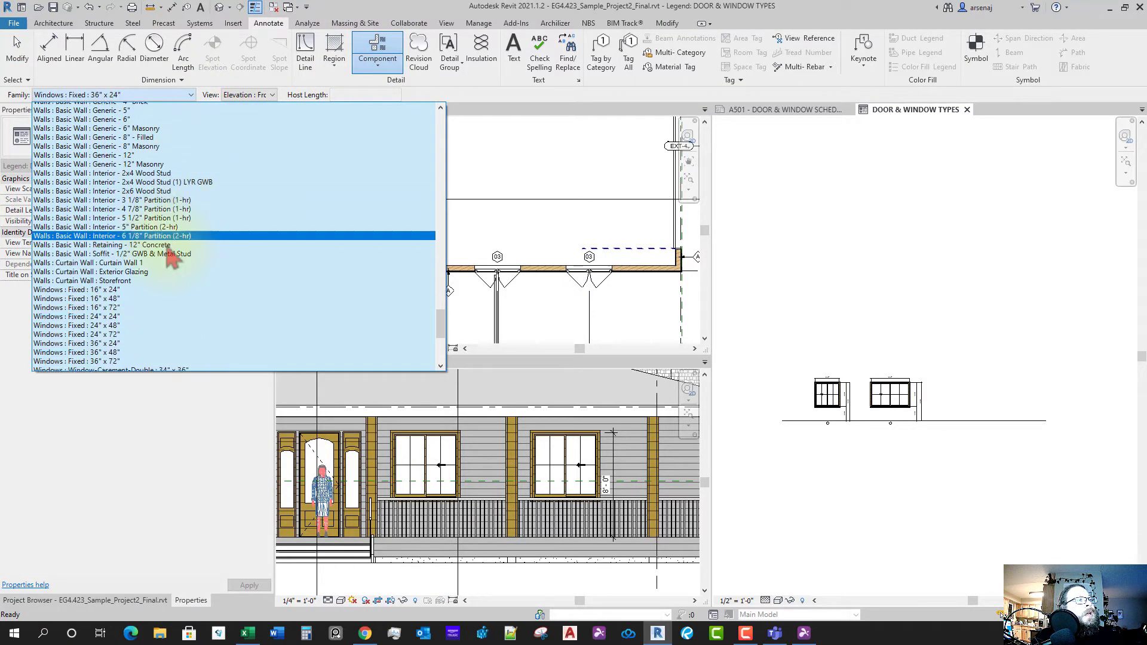
scroll(198, 276, down, 2)
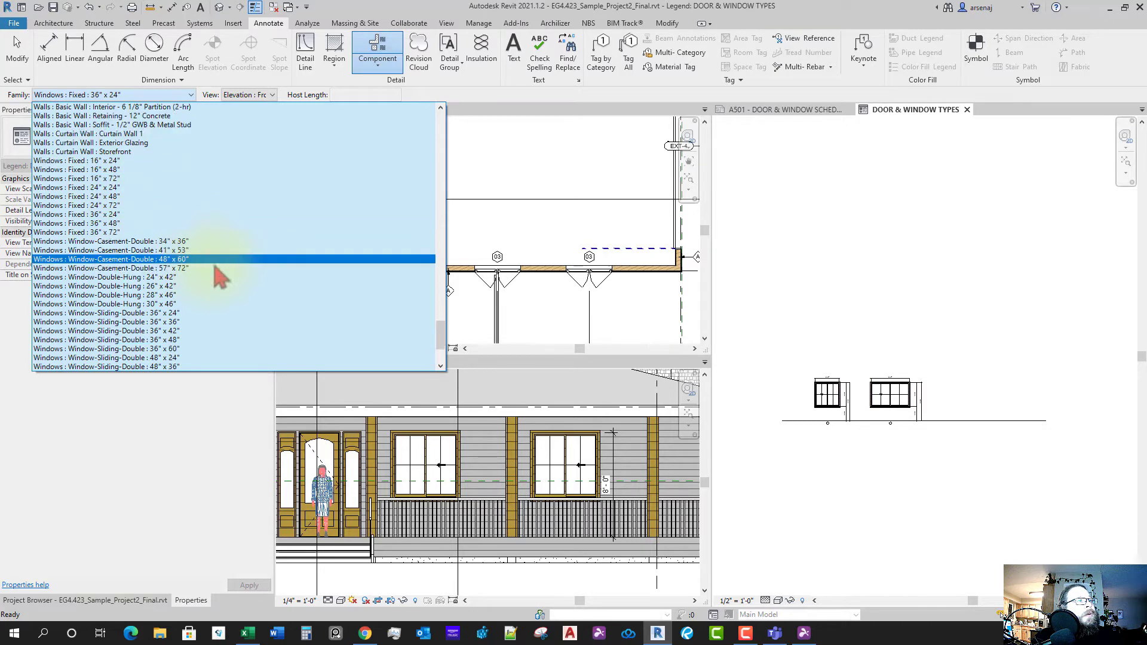
click(190, 262)
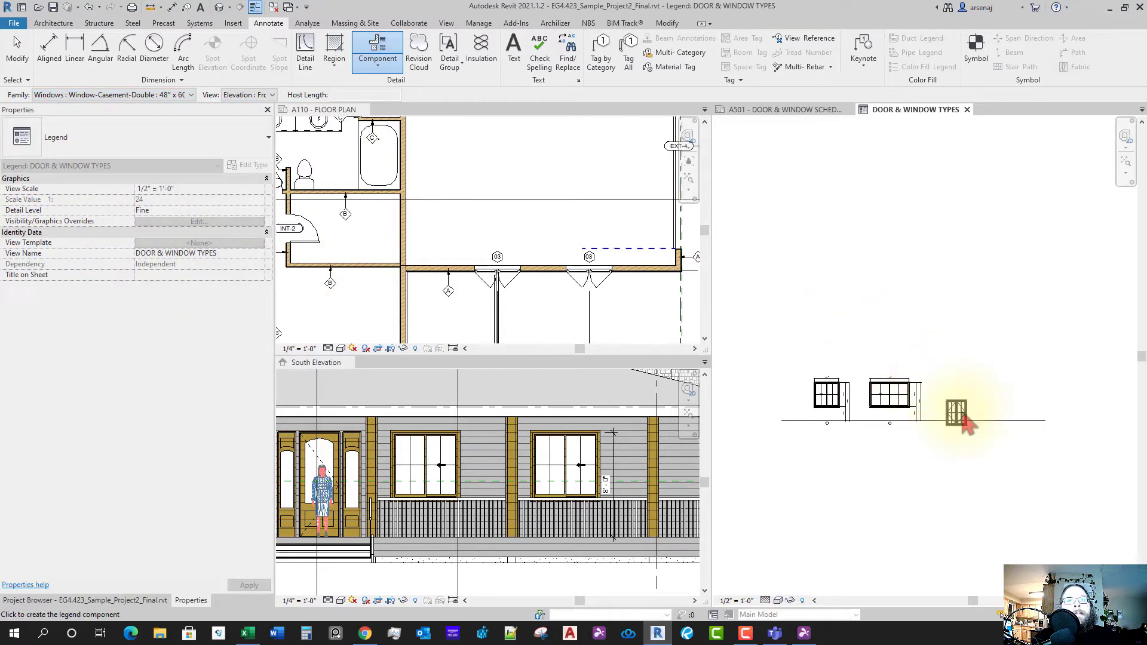
scroll(954, 402, up, 3)
click(955, 402)
scroll(954, 402, up, 3)
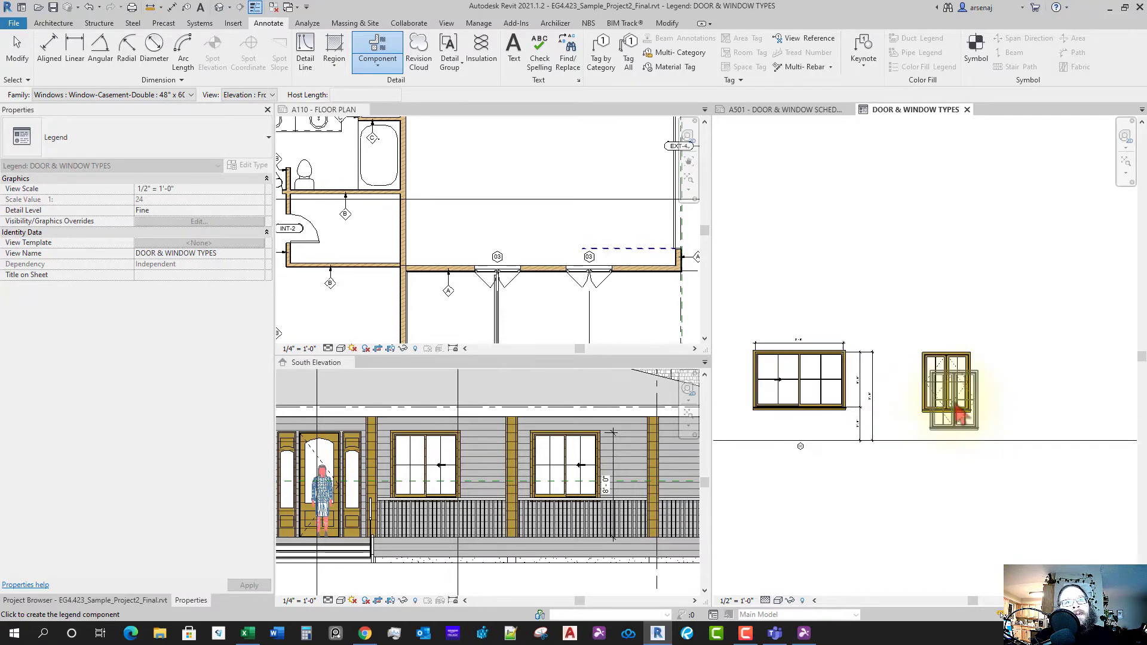
key(Escape)
key(Escape)
- Compare the placed casement window with the one in the A110 floor plan
click(946, 388)
click(950, 401)
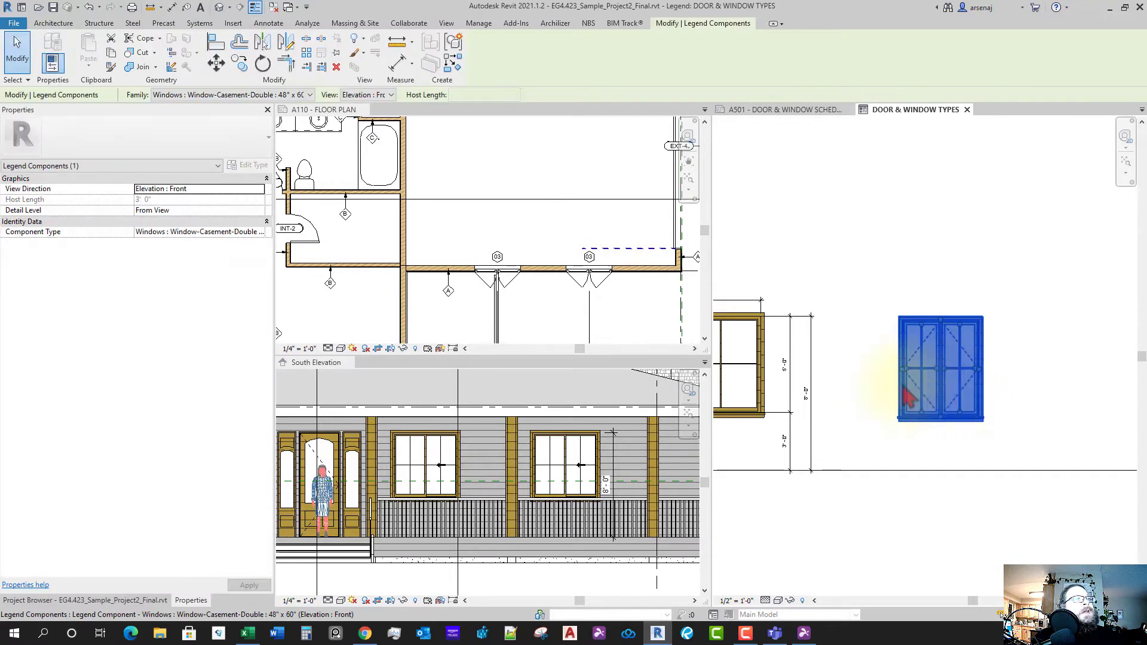
click(525, 276)
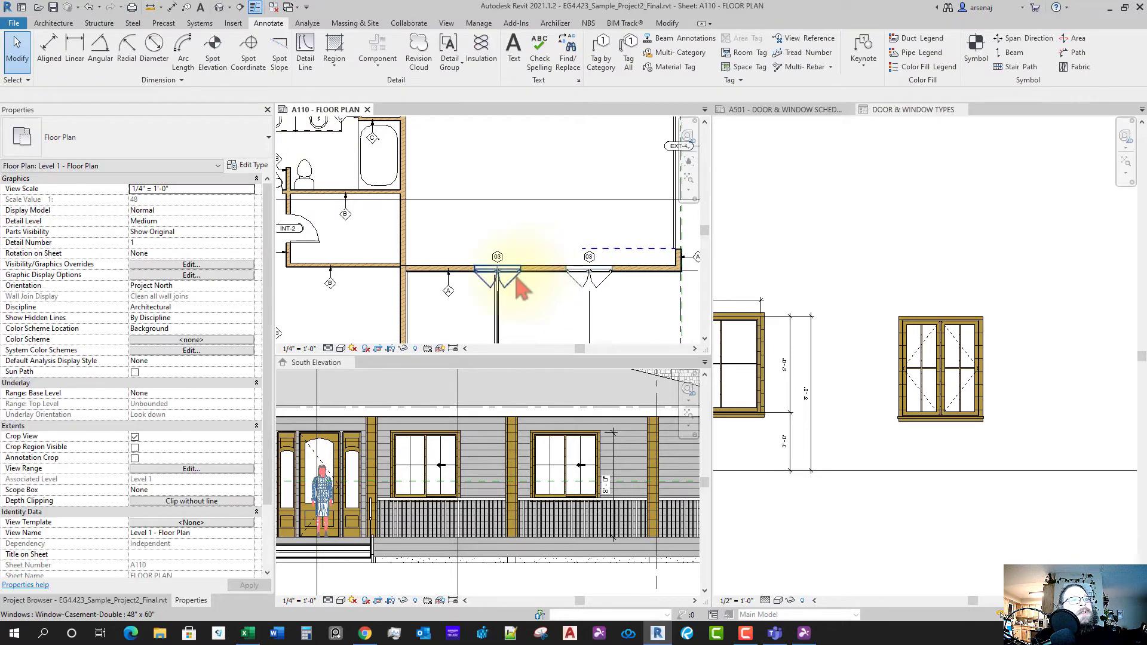
click(518, 284)
key(Escape)
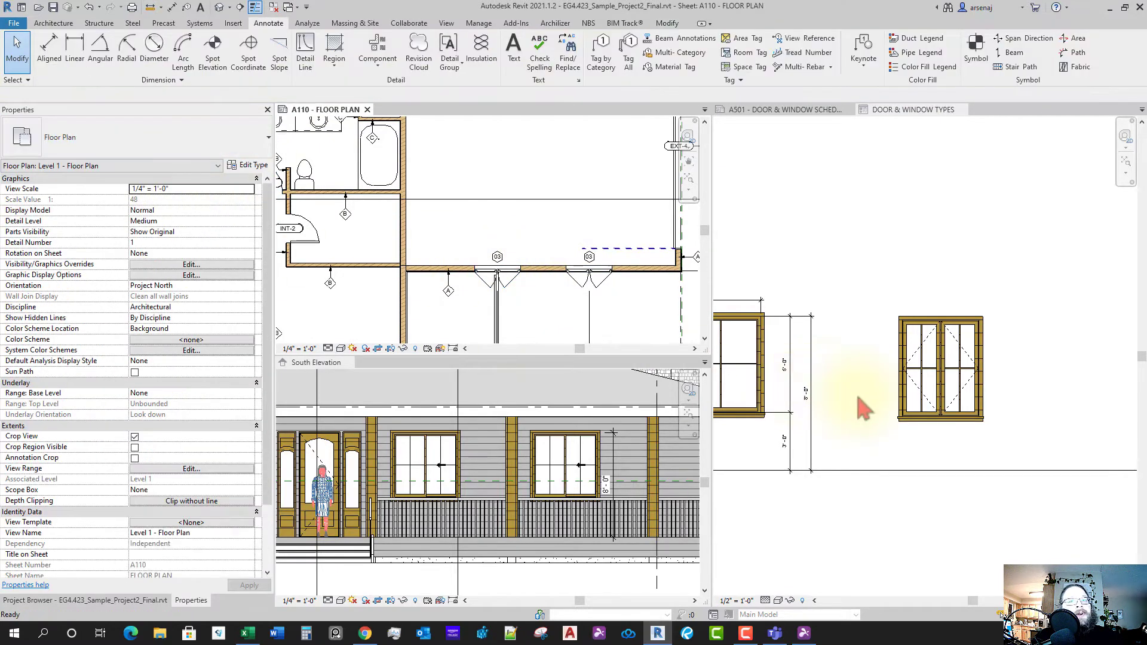
- Place a dimension beside the casement window elevation
scroll(894, 387, down, 2)
middle_drag(911, 395, 946, 396)
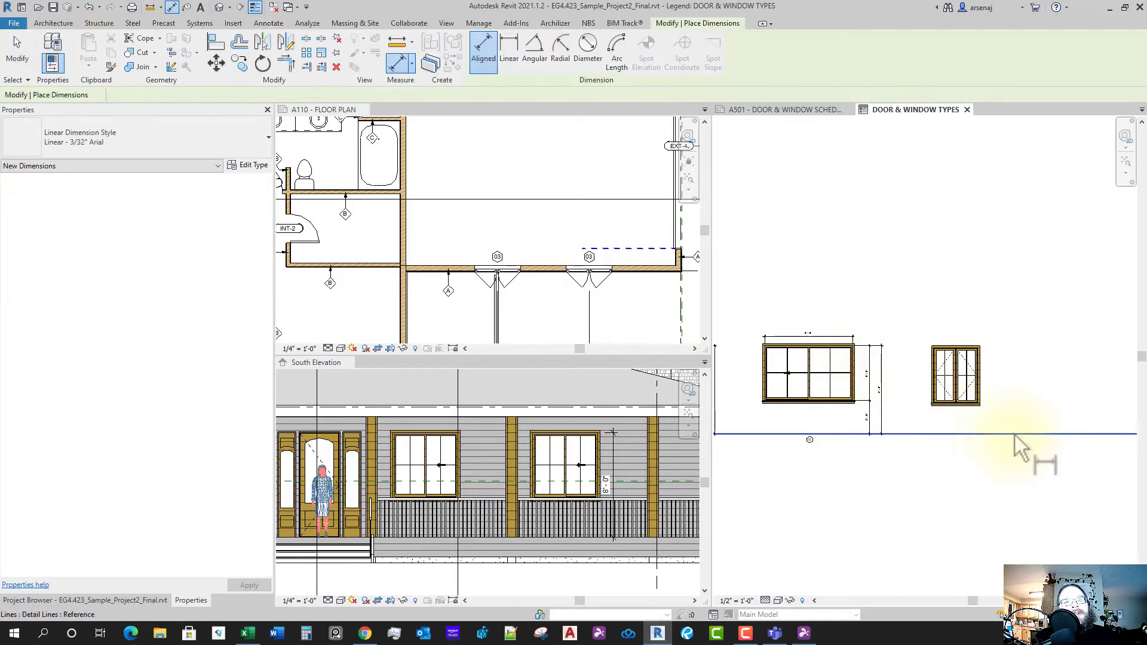
scroll(1020, 435, up, 3)
scroll(980, 395, up, 5)
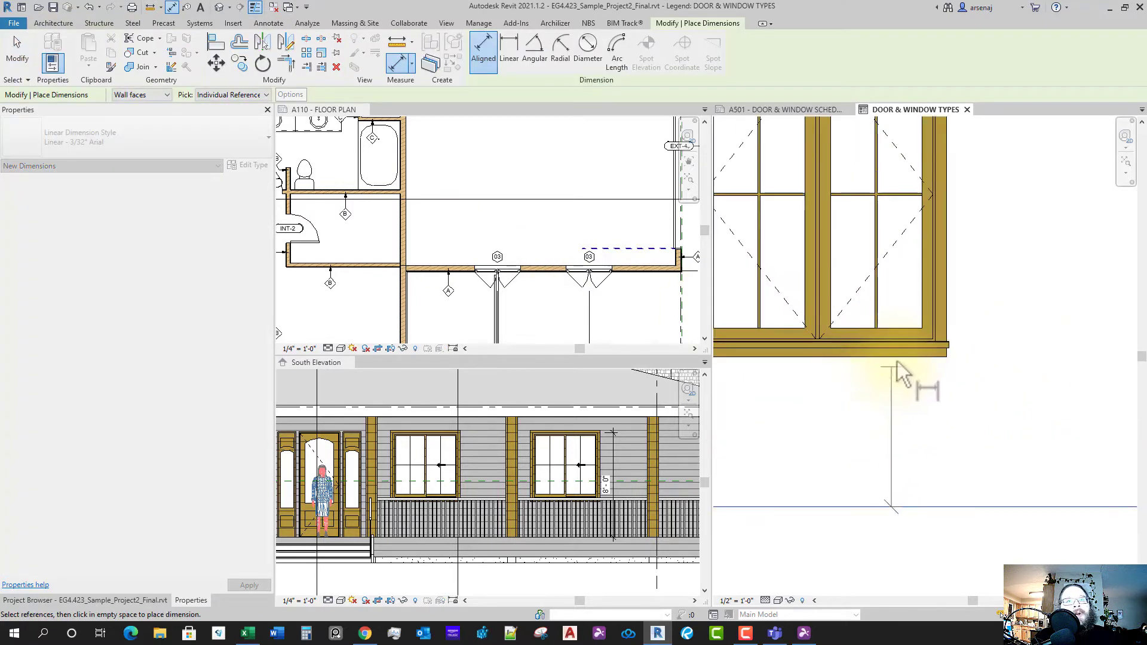
scroll(920, 335, up, 4)
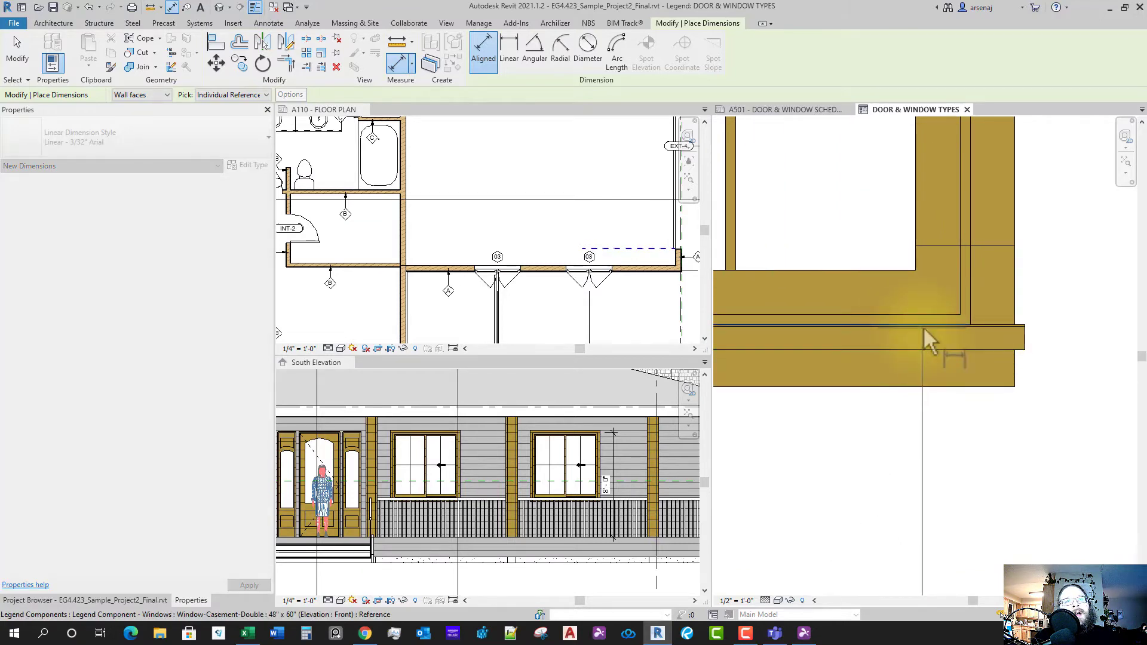
scroll(931, 292, down, 5)
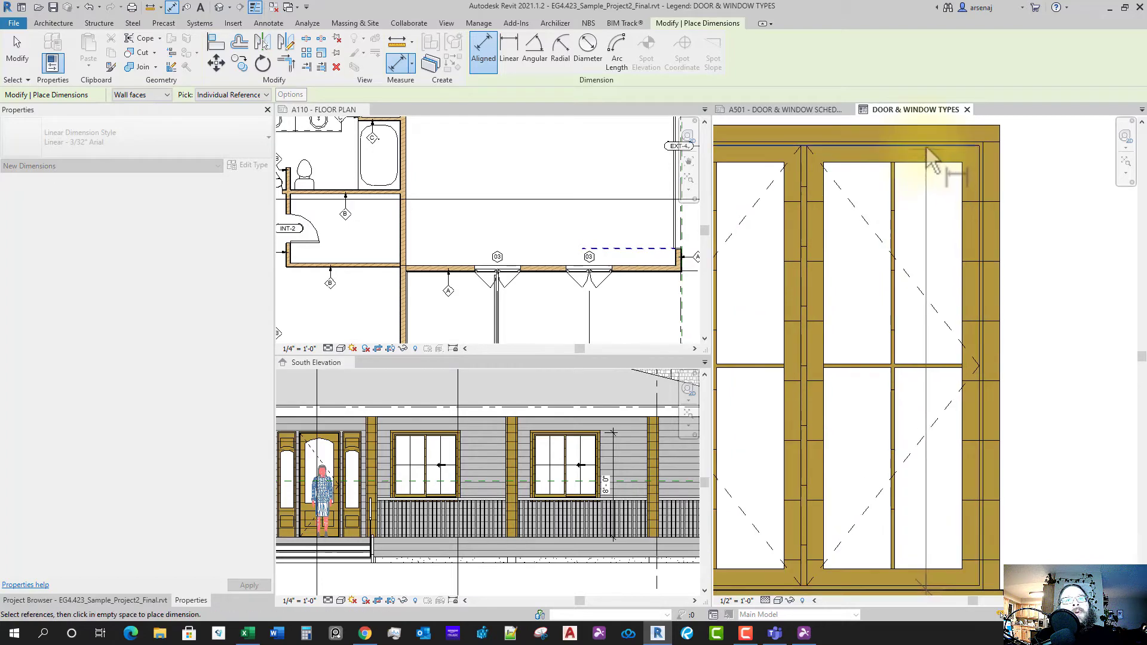
scroll(951, 239, down, 4)
scroll(983, 318, down, 2)
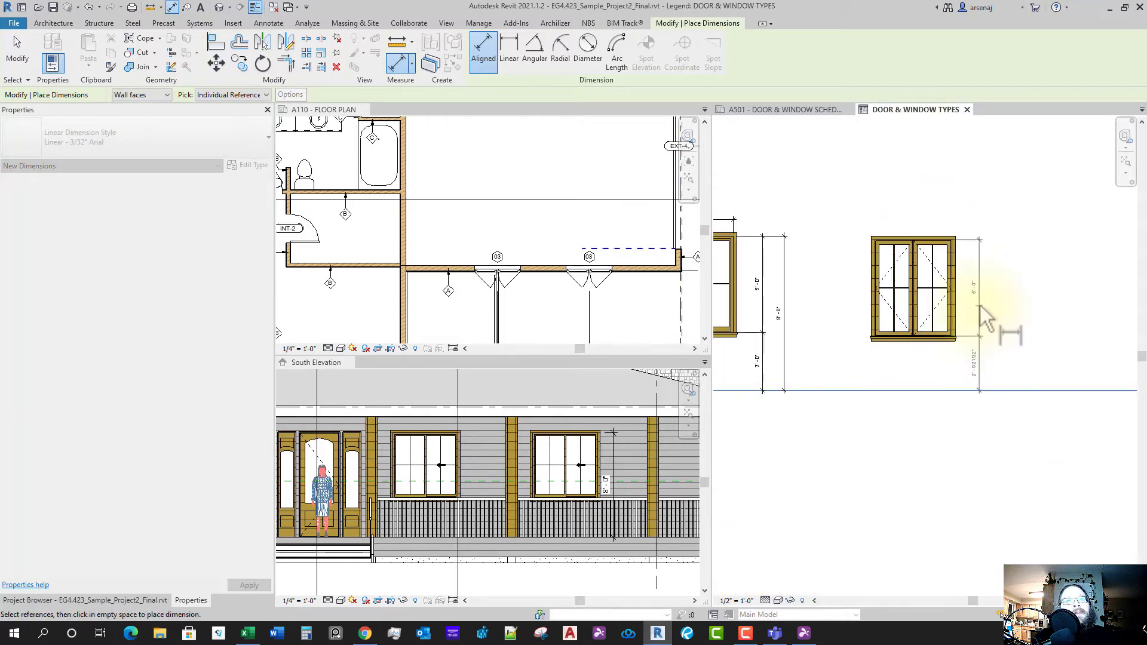
click(979, 319)
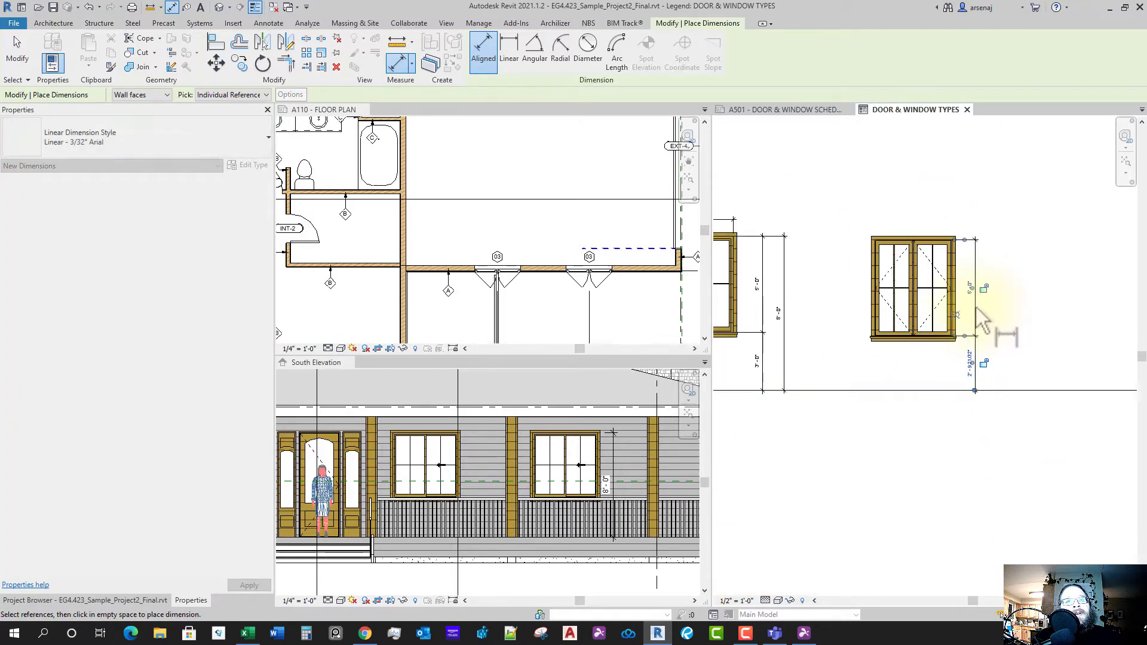
key(Escape)
key(Escape)
- Nudge the casement window elevation slightly upward
click(944, 301)
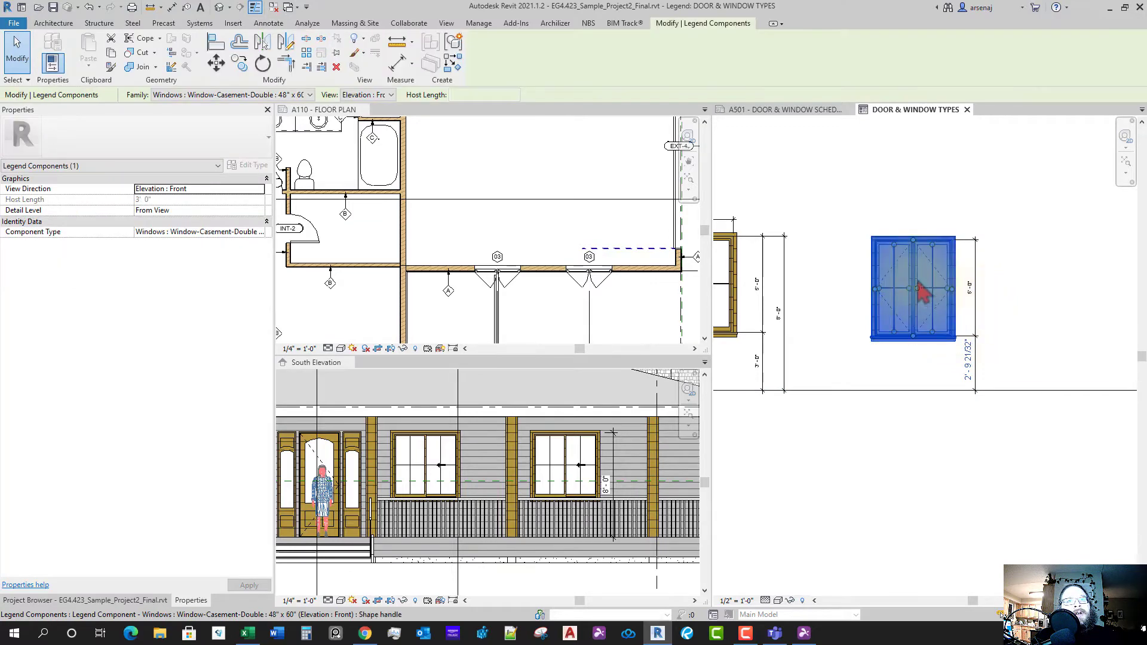
drag(915, 267, 915, 263)
click(938, 367)
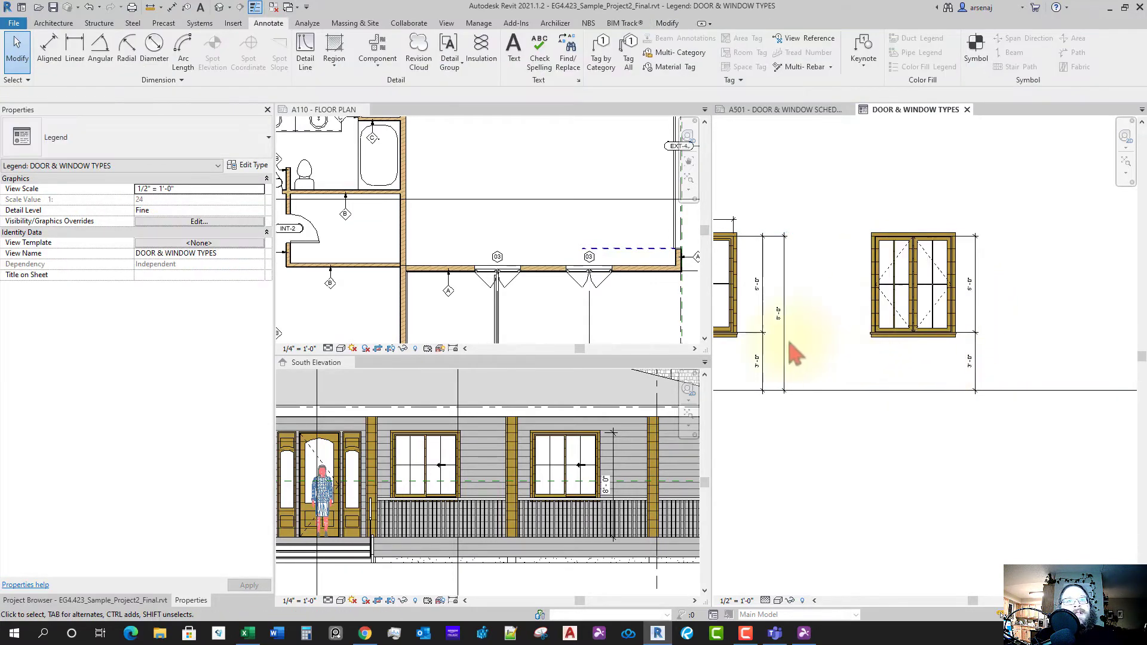
scroll(955, 355, up, 2)
scroll(1001, 380, down, 1)
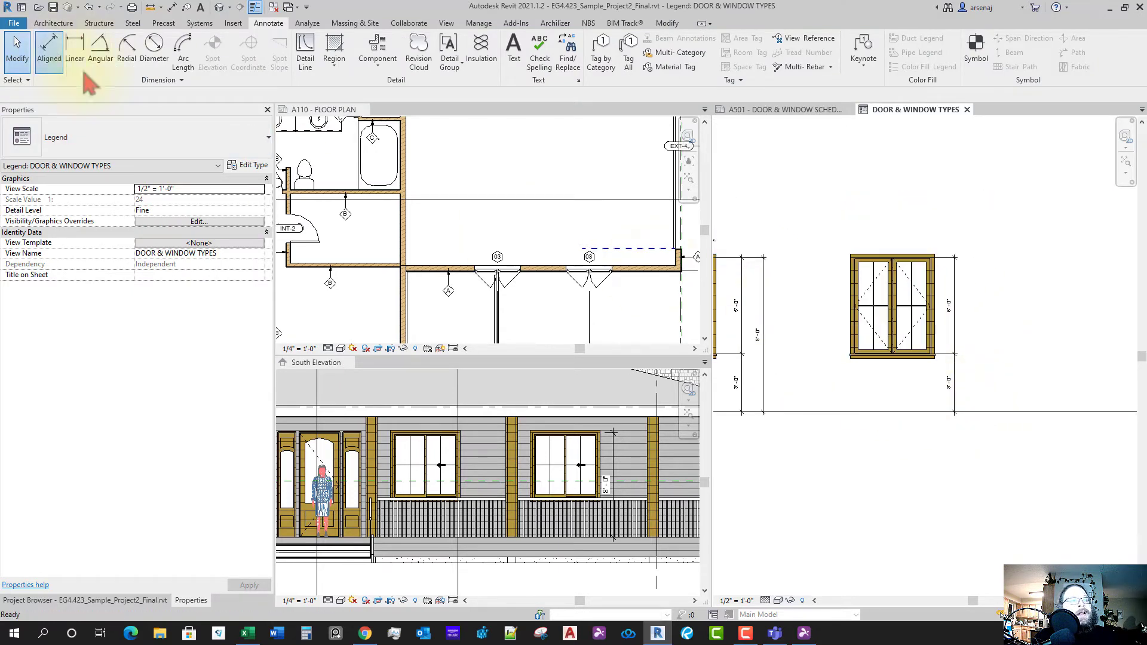
- Add aligned dimensions for the casement window: 3'-0" sill, 5'-0" height, 8'-0" head, 4'-0" width
click(49, 51)
scroll(920, 263, up, 2)
scroll(923, 239, up, 3)
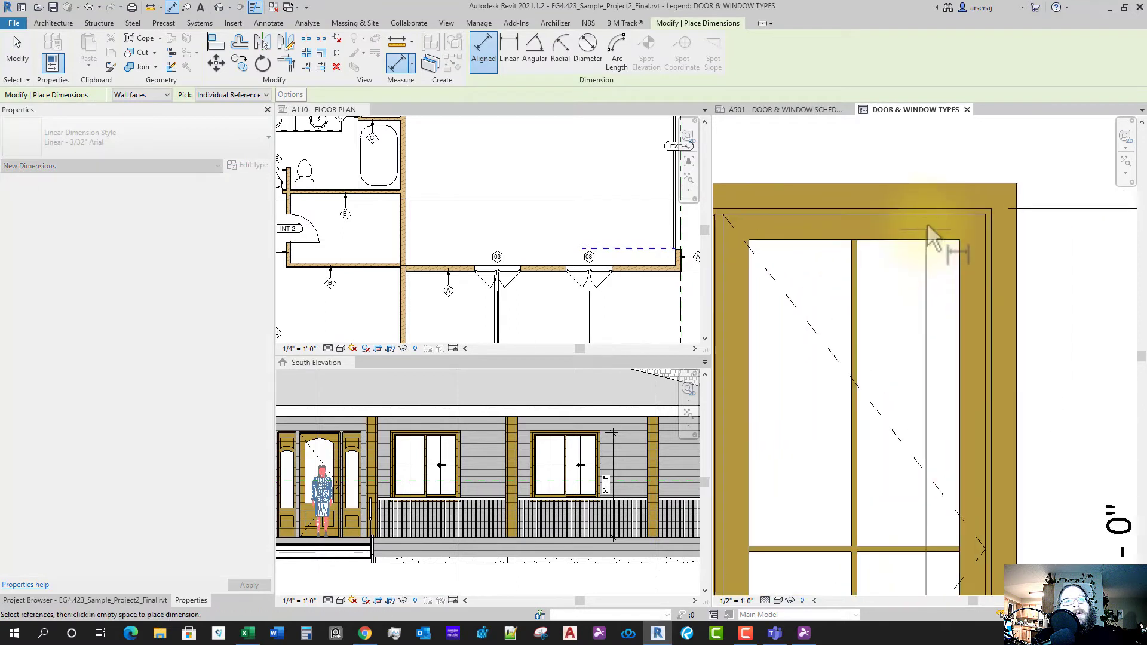
scroll(932, 269, down, 3)
scroll(971, 298, up, 1)
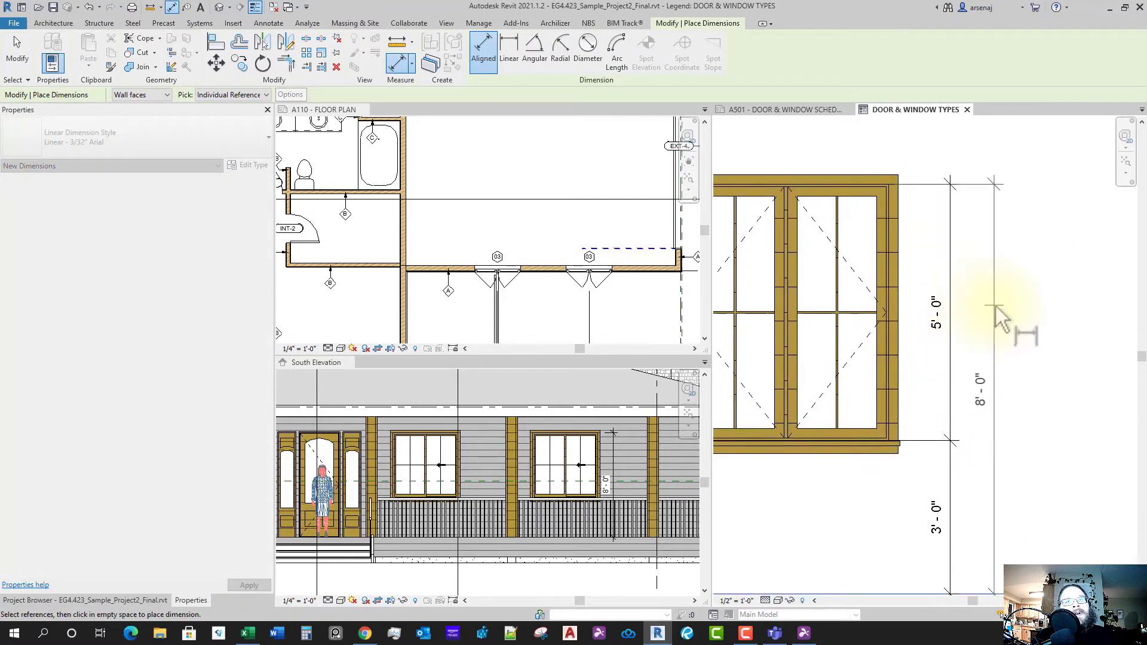
scroll(997, 309, down, 1)
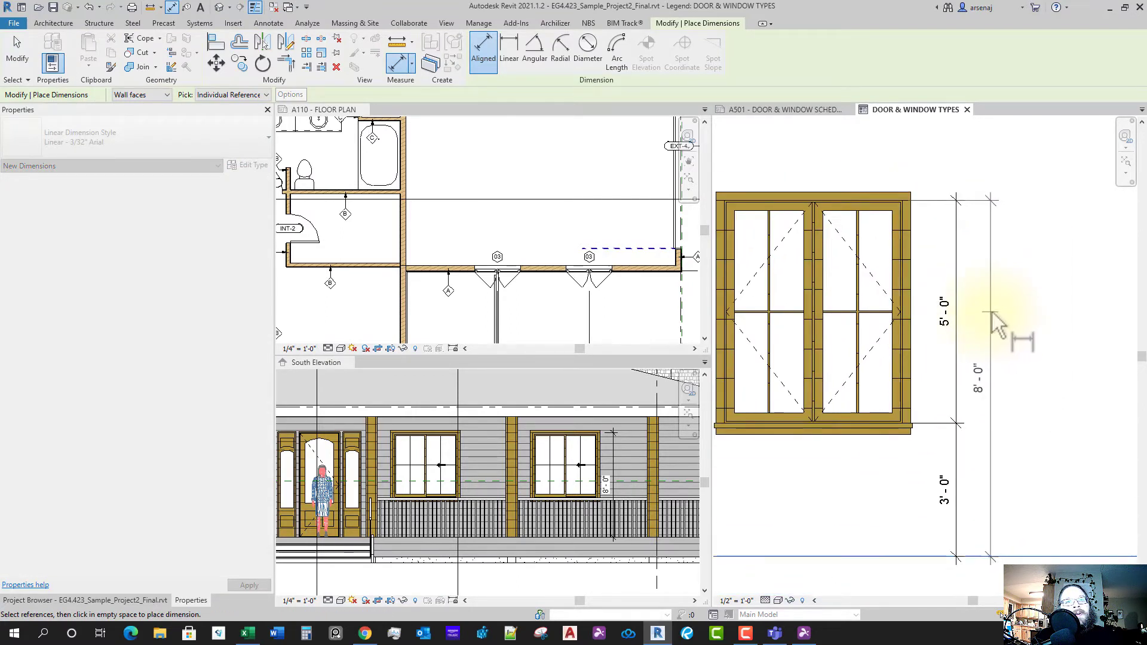
scroll(992, 299, up, 2)
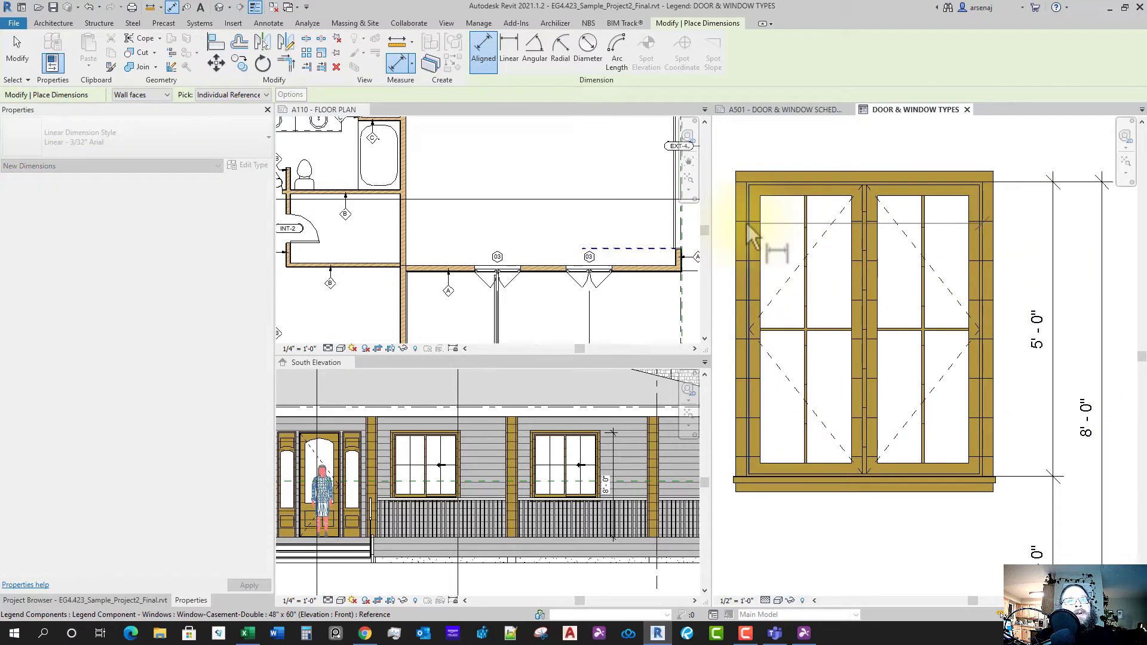
scroll(818, 247, down, 4)
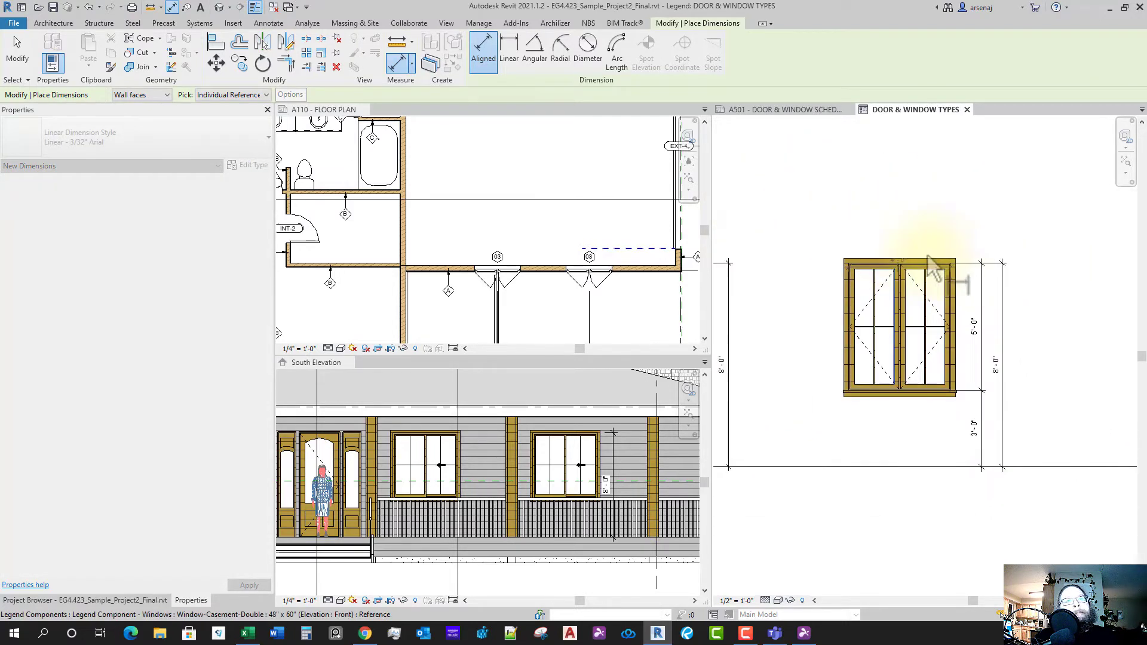
middle_drag(818, 246, 934, 263)
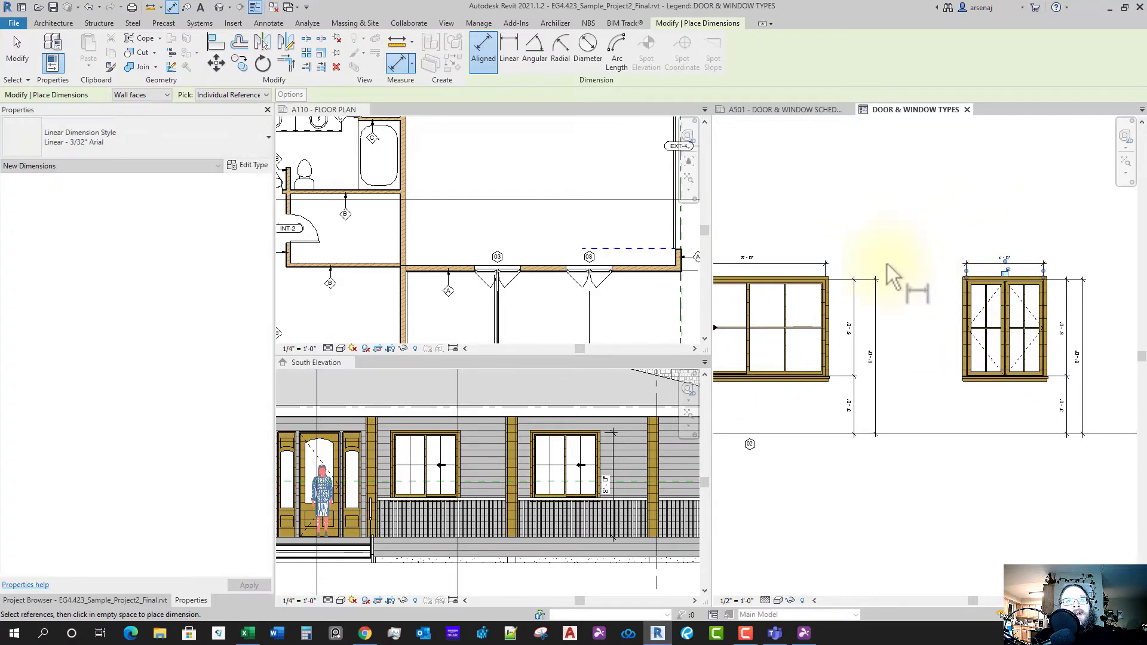
scroll(876, 291, down, 2)
key(Escape)
scroll(989, 367, down, 2)
scroll(836, 385, up, 5)
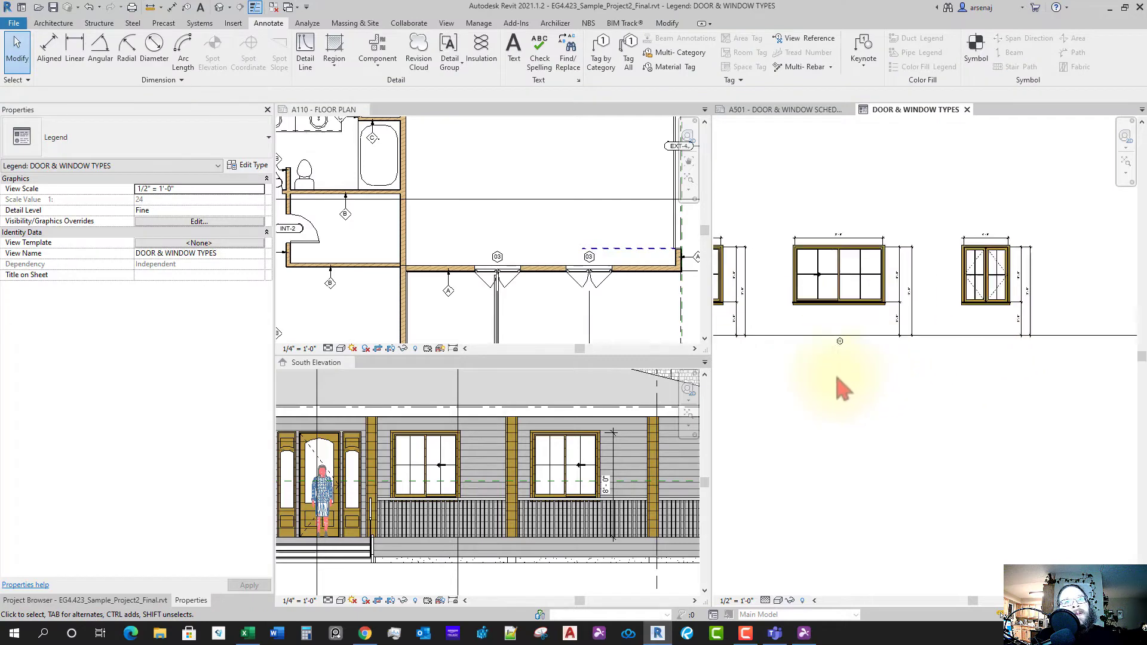
- Copy the 02 hexagon tag with CO to below the casement window
drag(898, 286, 897, 279)
key(c)
key(o)
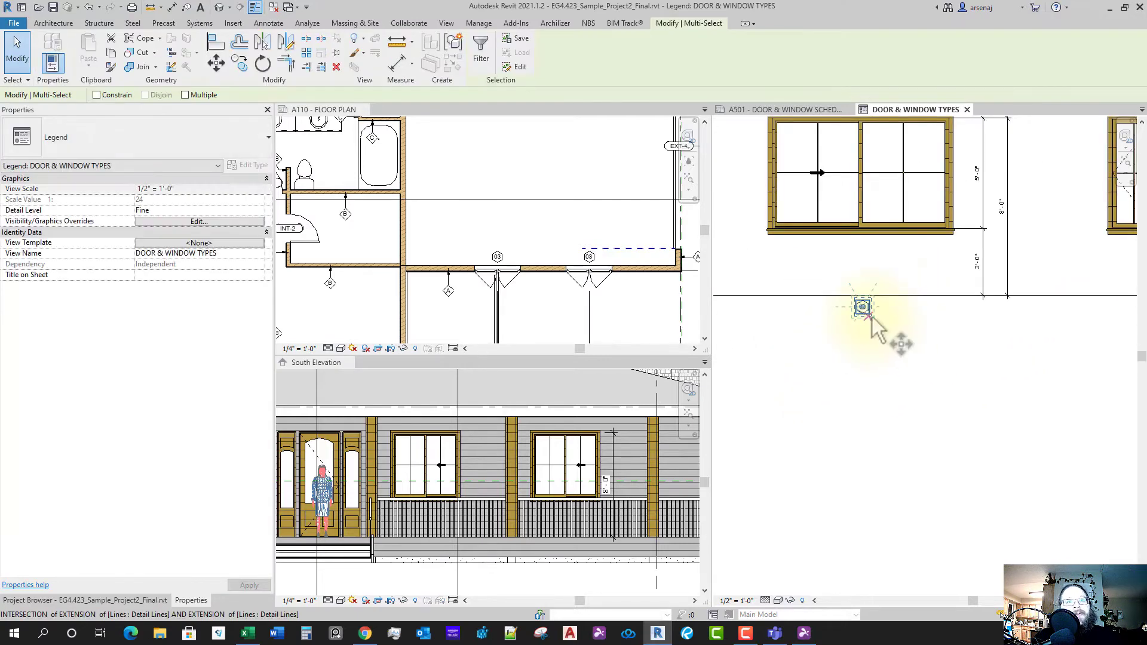
click(870, 317)
scroll(986, 344, down, 4)
middle_drag(1075, 358, 971, 368)
click(1002, 361)
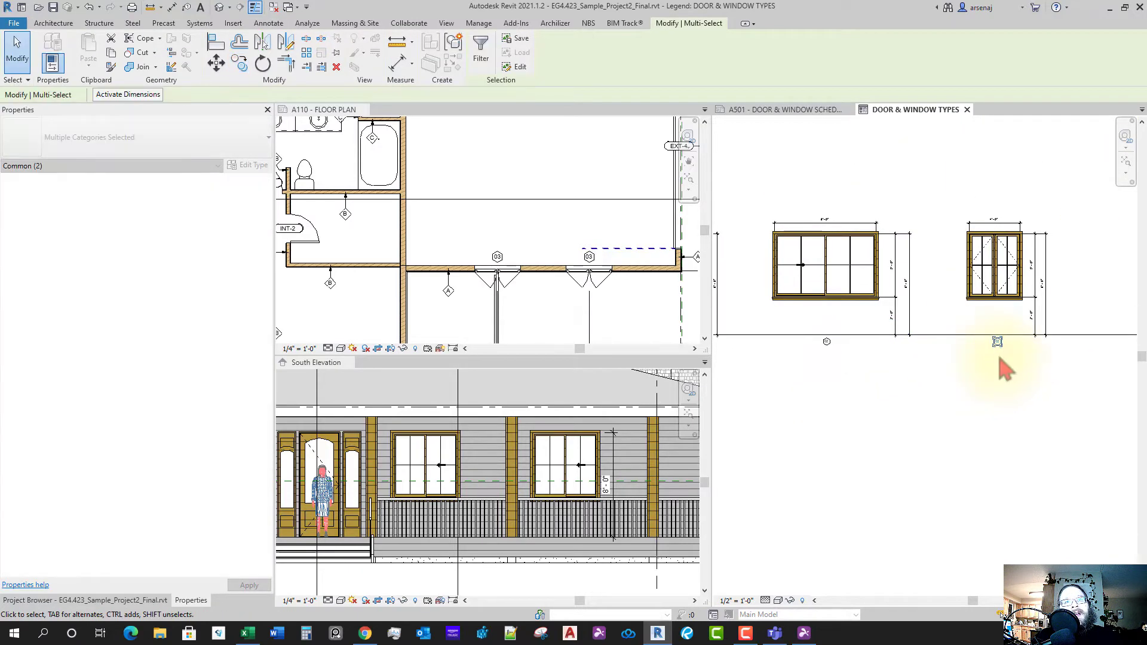
scroll(998, 335, up, 4)
- Change the copied tag's text to 03
click(999, 333)
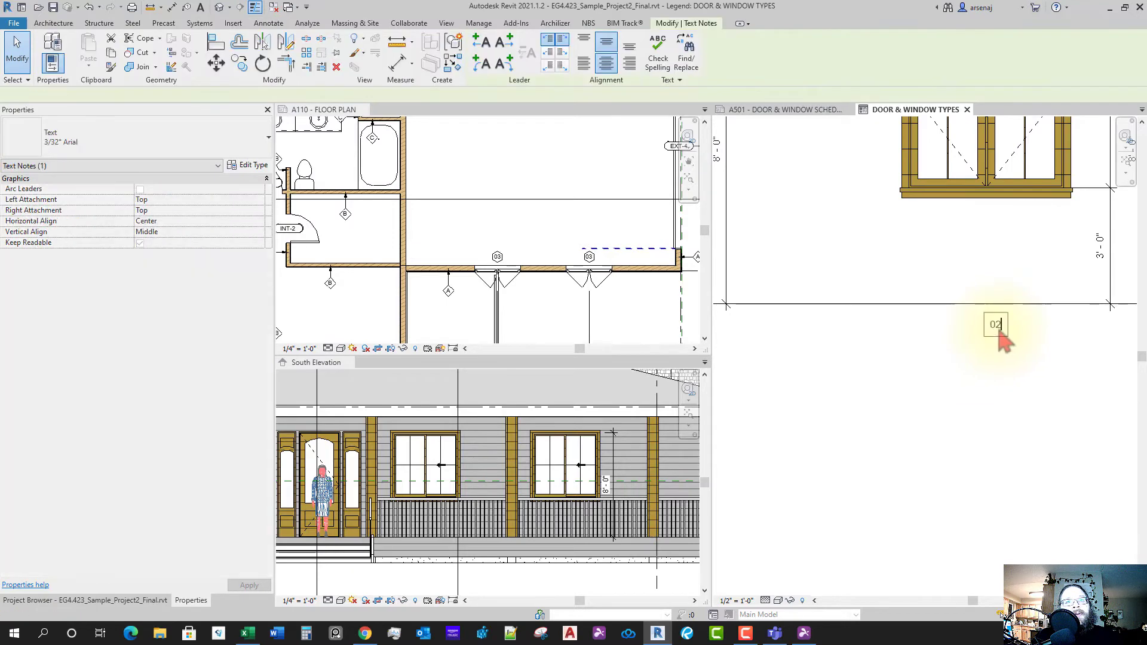
click(1000, 334)
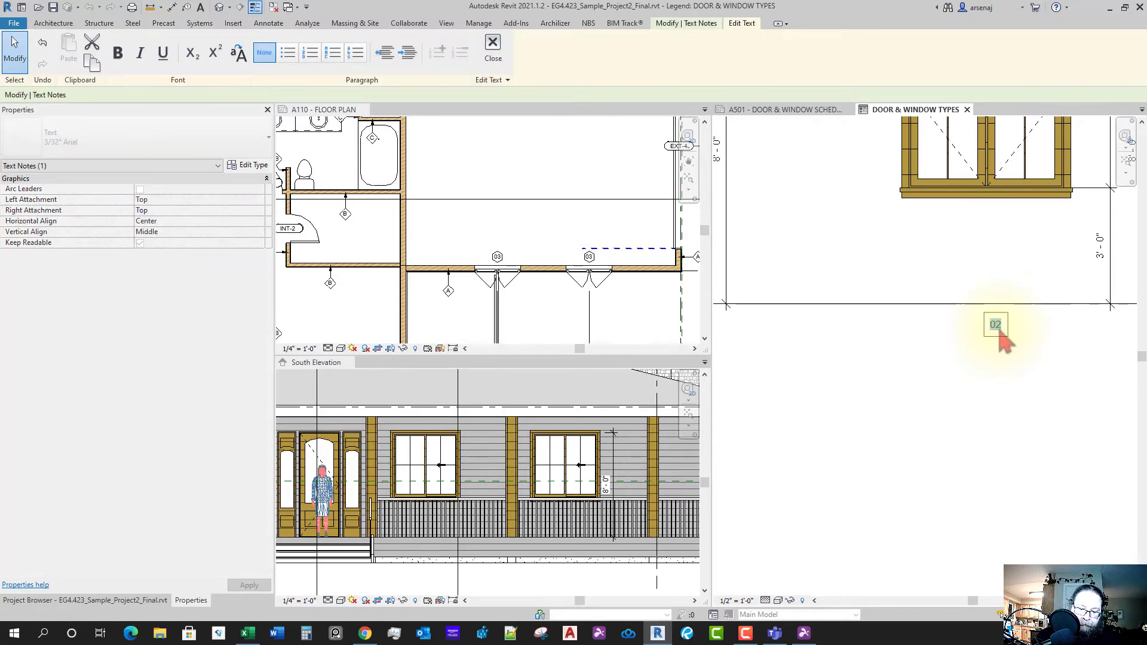
text(03)
click(975, 400)
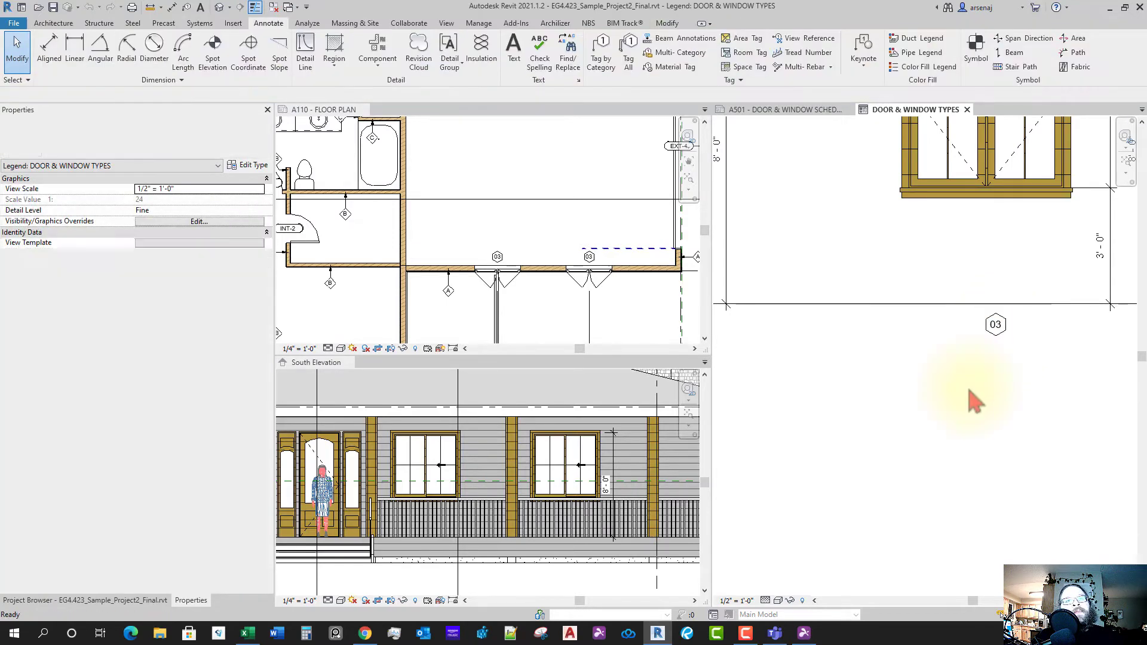
scroll(993, 359, down, 5)
middle_drag(980, 423, 913, 417)
middle_drag(842, 406, 894, 397)
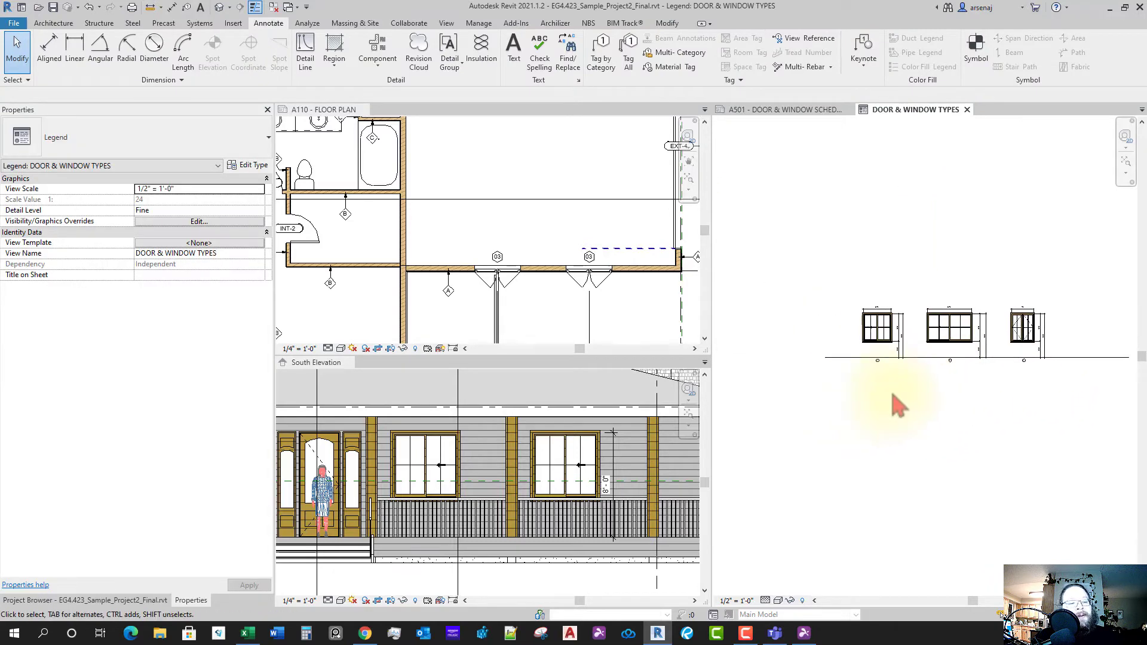
- Add a FINISH FLOOR text note left of the floor line
click(515, 60)
scroll(822, 356, up, 5)
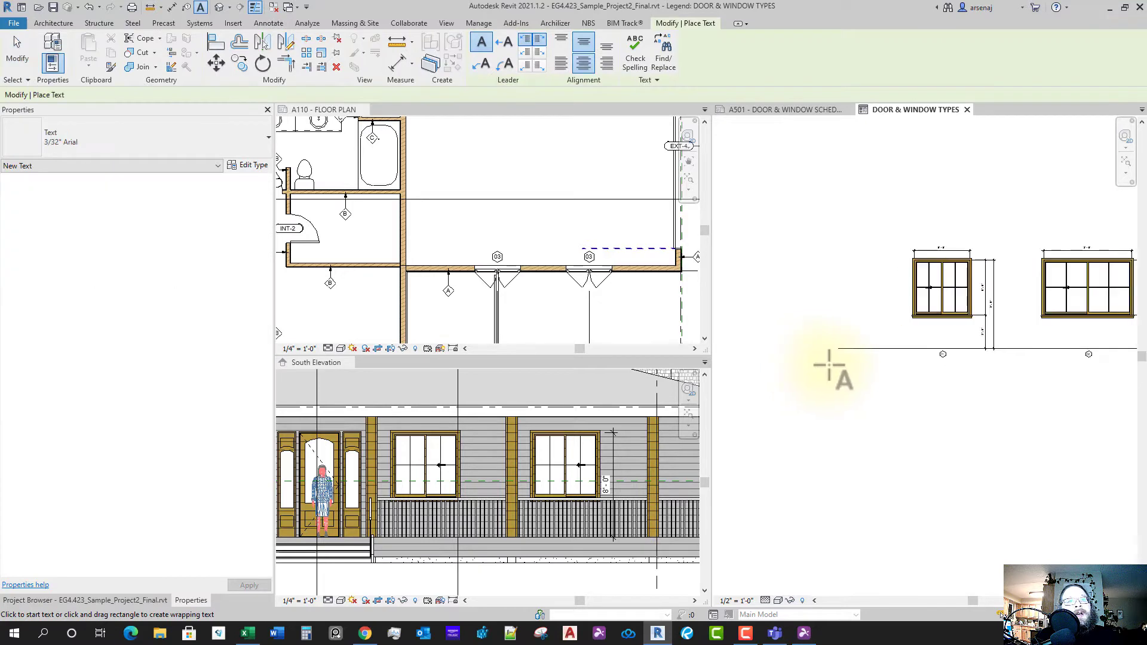
scroll(814, 343, up, 1)
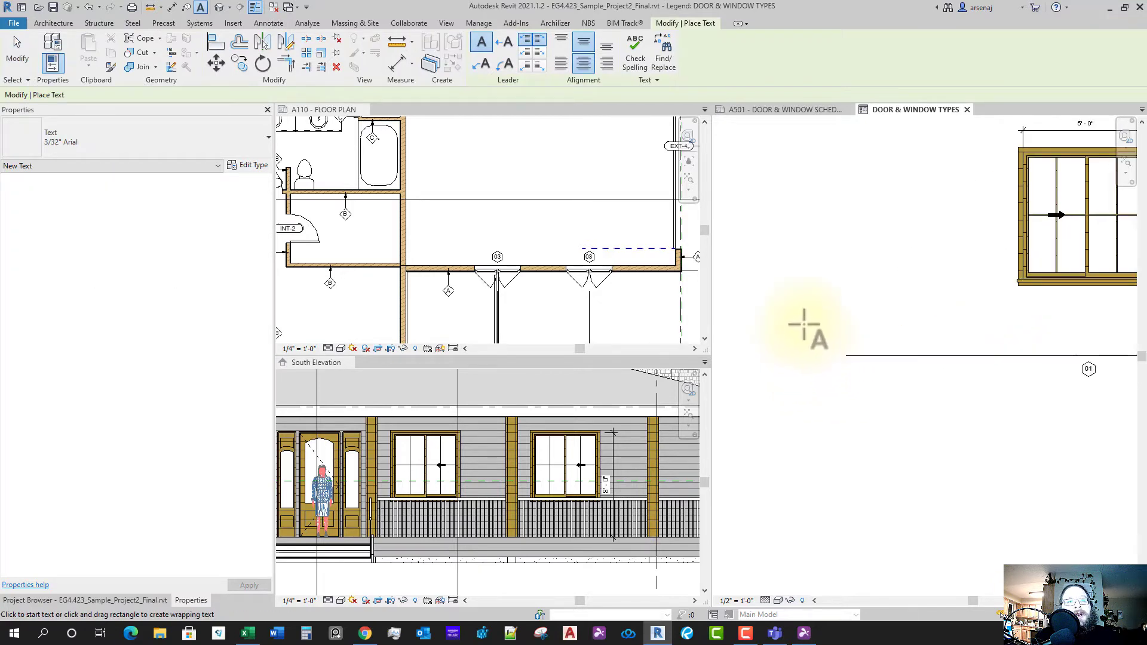
click(828, 345)
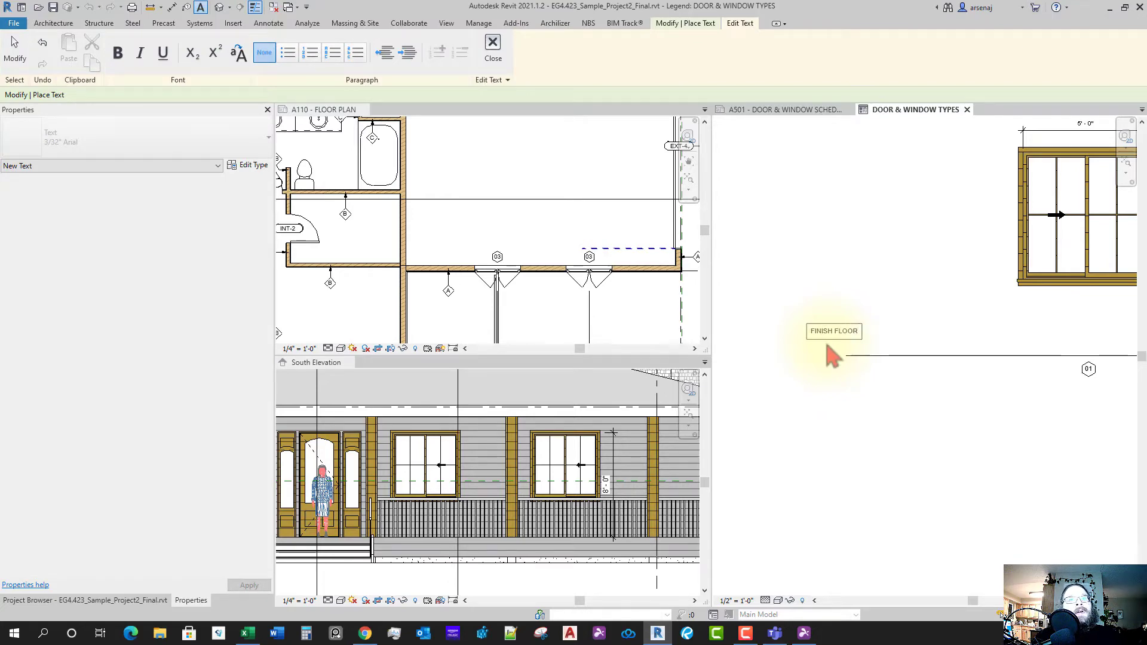
click(865, 427)
key(Escape)
- Move the FINISH FLOOR note to sit just above the floor line's left end
click(794, 334)
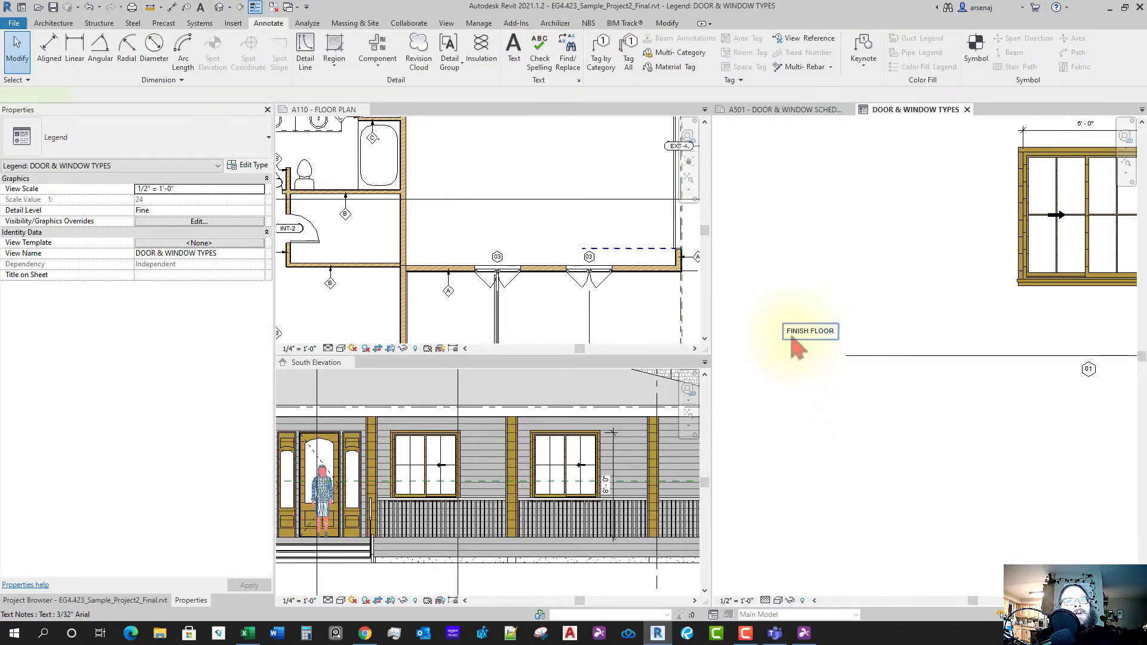
ctrl+drag(788, 332, 843, 341)
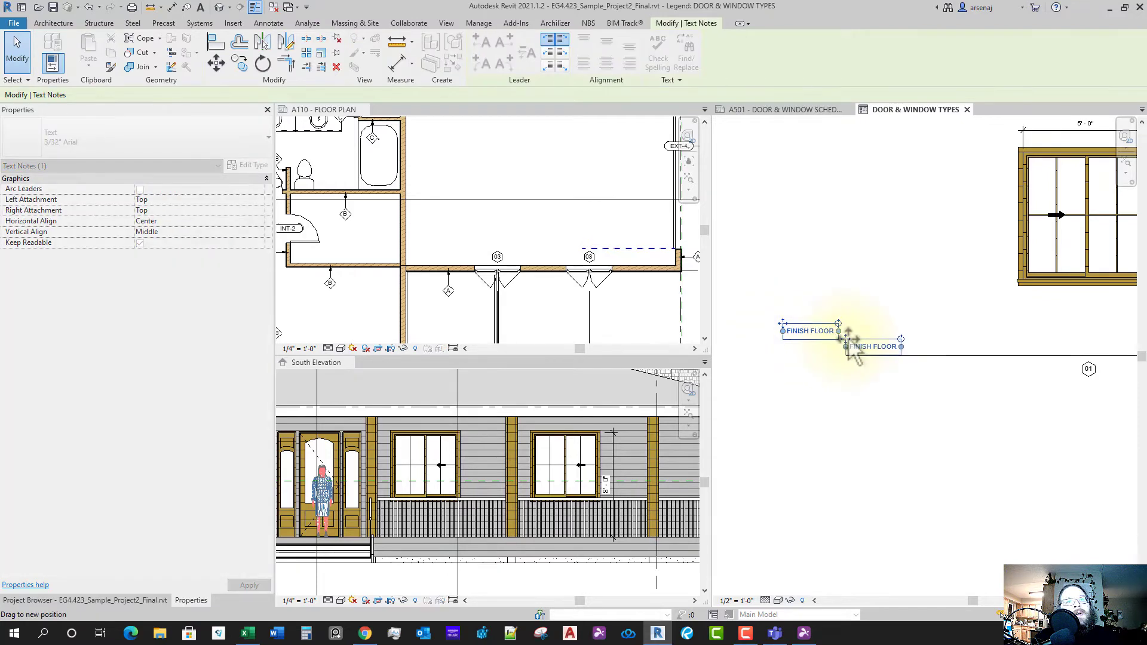
click(906, 399)
scroll(924, 416, down, 1)
middle_drag(924, 416, 907, 411)
scroll(907, 411, down, 1)
scroll(881, 399, up, 3)
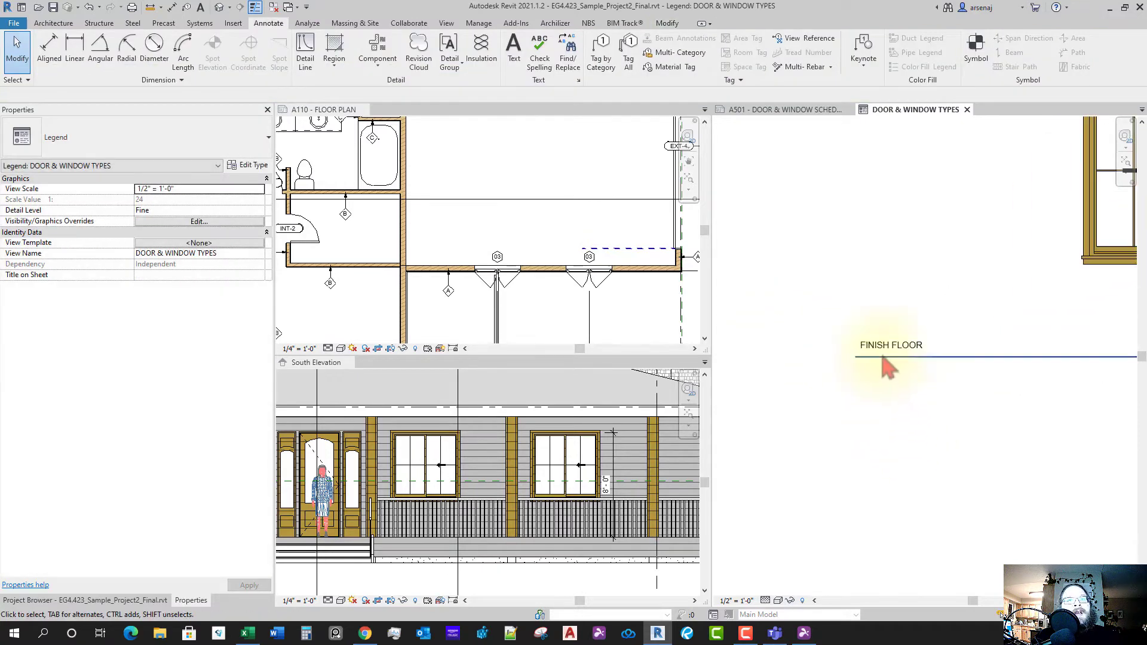
click(854, 345)
scroll(854, 344, up, 2)
drag(856, 335, 856, 337)
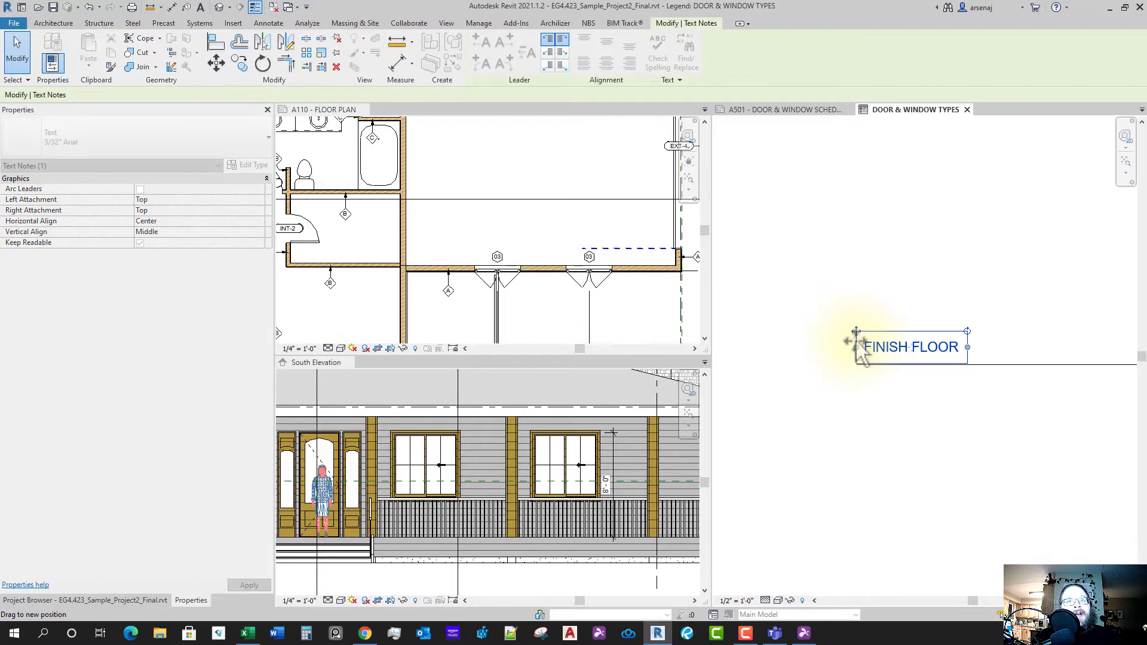
scroll(857, 366, down, 2)
click(868, 410)
click(585, 329)
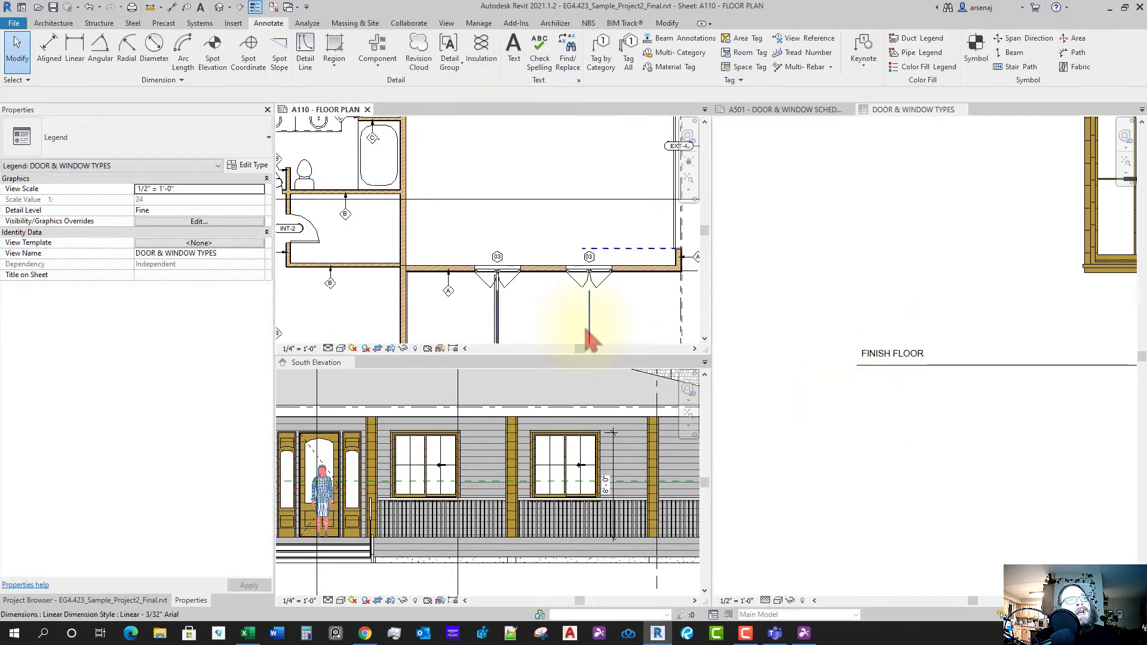
- Bring up the Top Plate floor plan from the project views and frame the windows
scroll(572, 333, down, 3)
scroll(561, 293, down, 2)
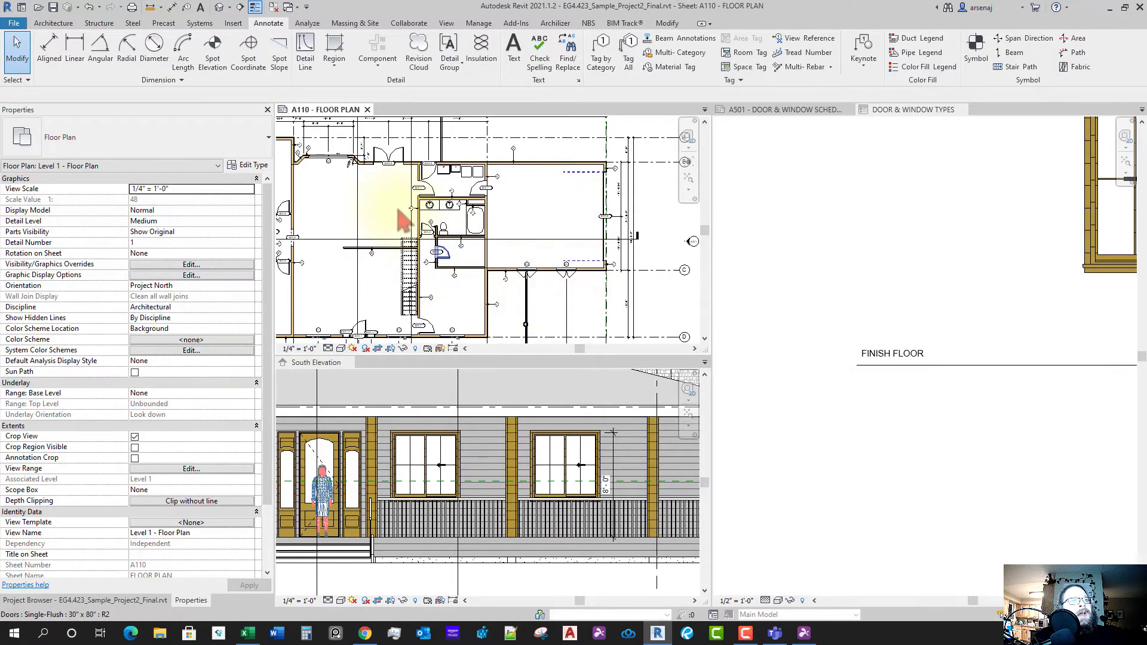
click(121, 603)
middle_drag(452, 291, 509, 257)
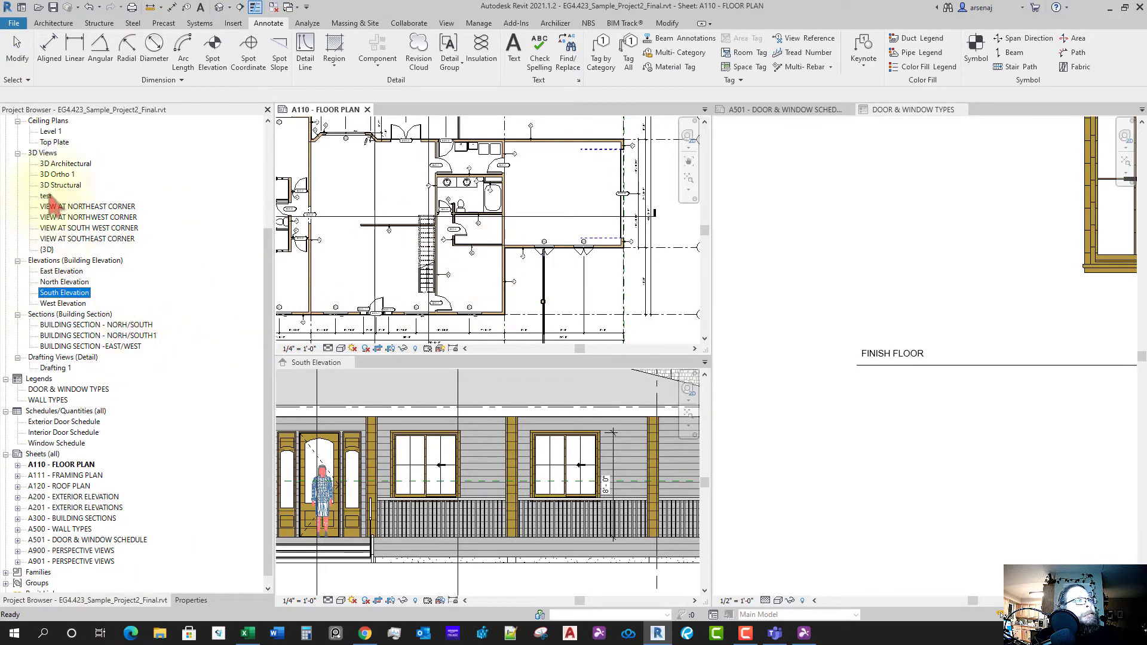
scroll(76, 179, up, 4)
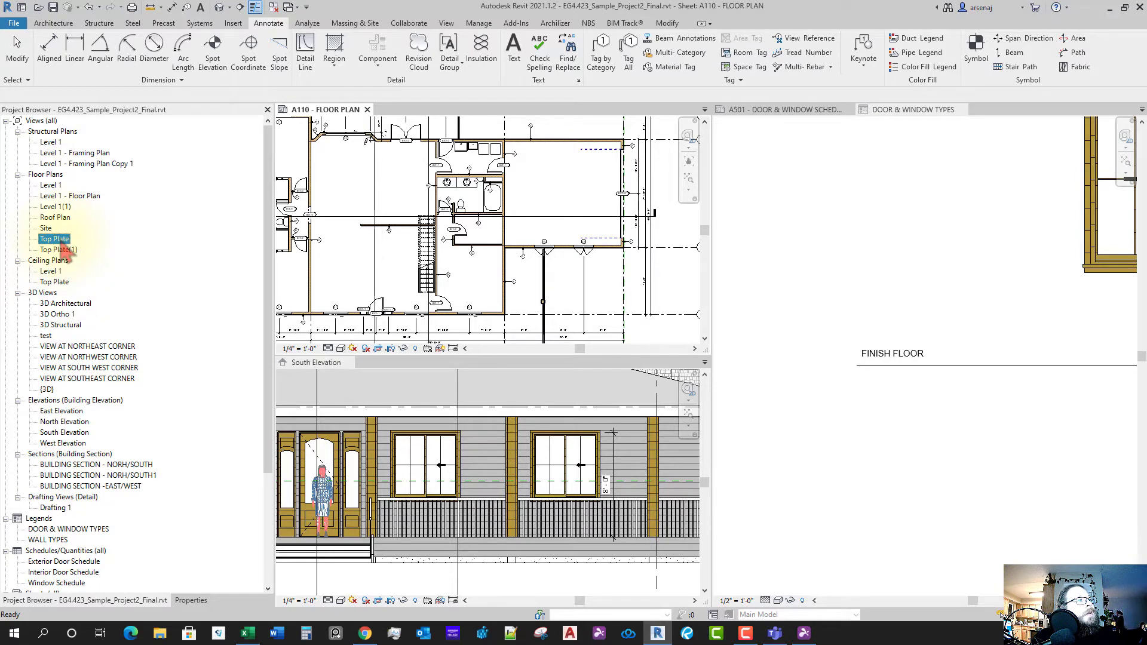
scroll(474, 212, up, 5)
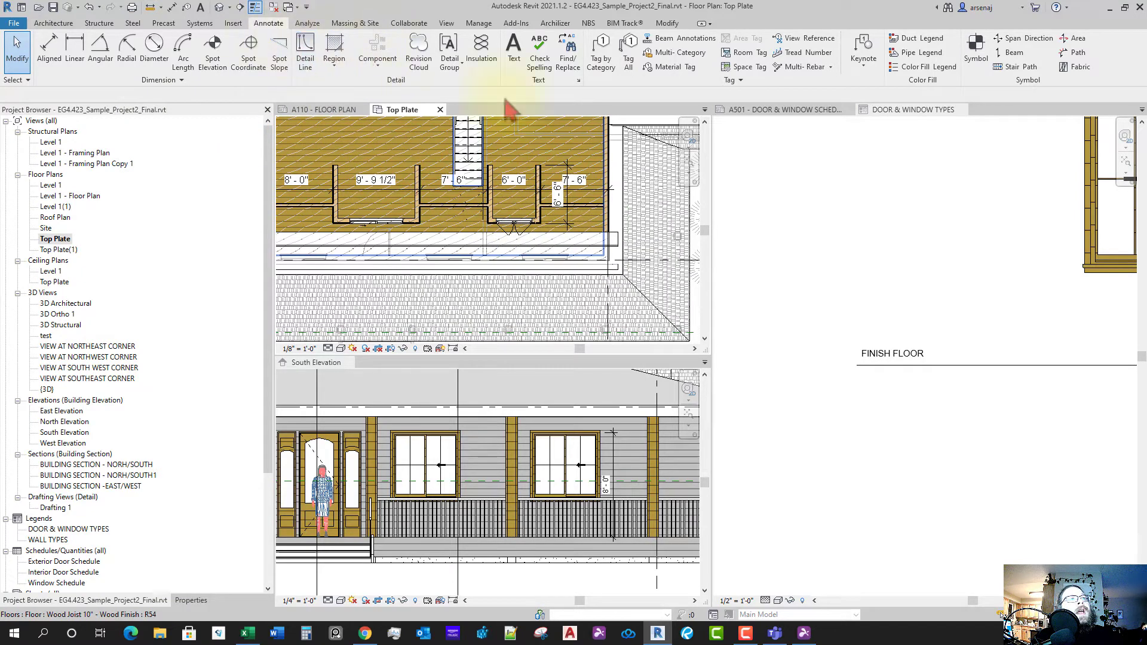
- Tag the sliding window as 04 by category, without a leader
click(596, 66)
scroll(512, 245, up, 4)
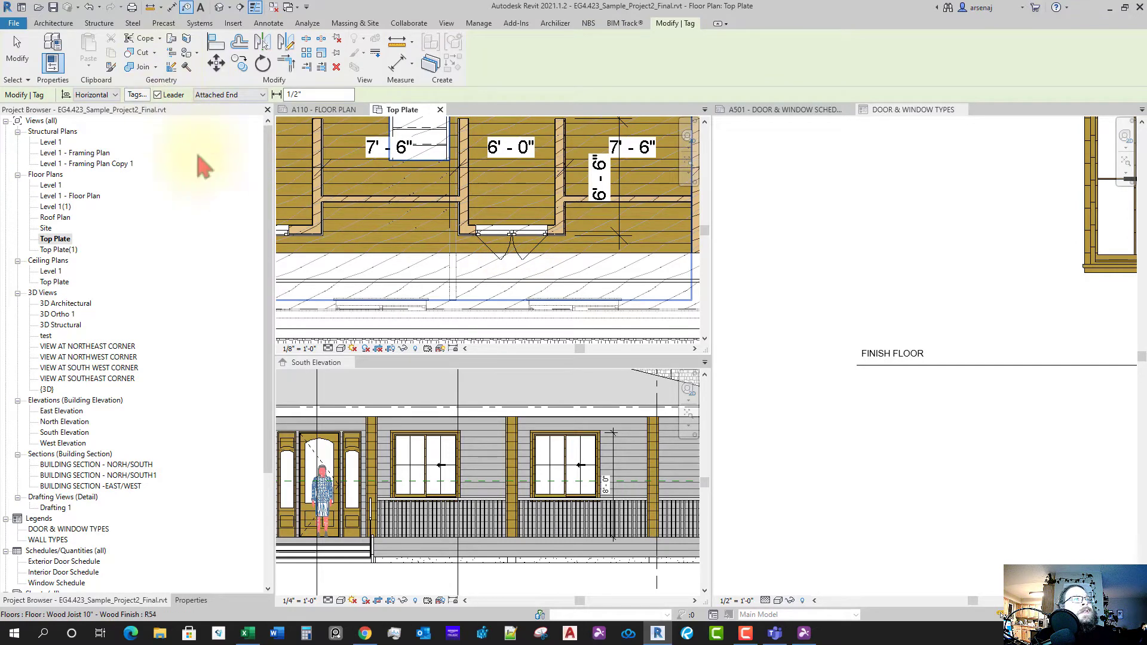
scroll(506, 245, down, 1)
middle_drag(506, 246, 567, 241)
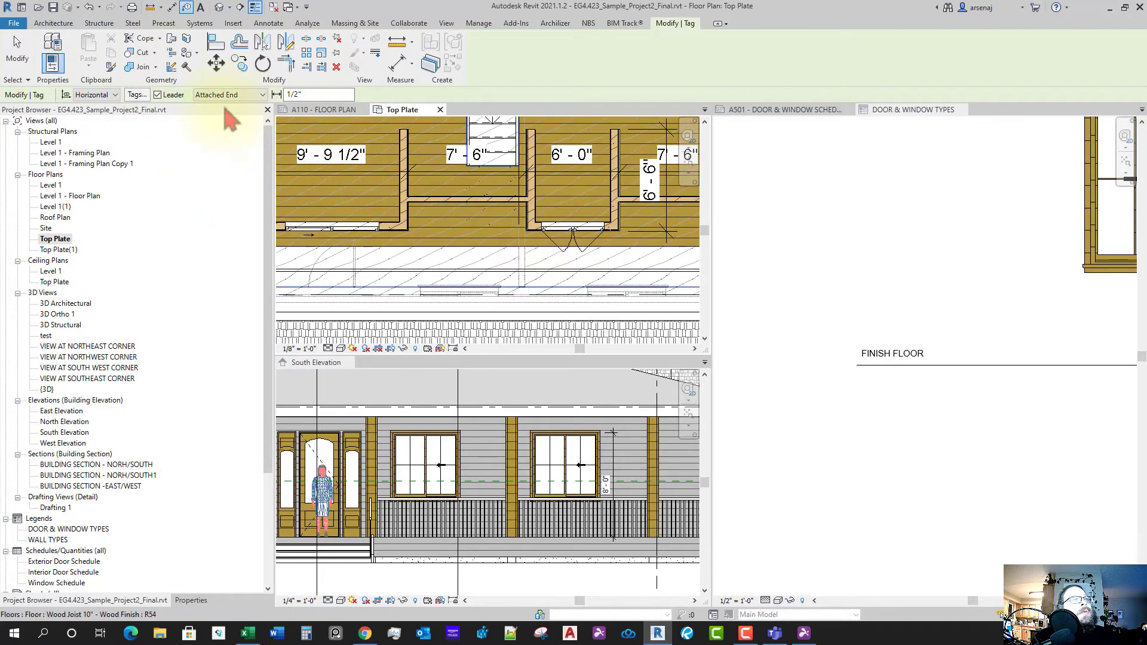
click(157, 95)
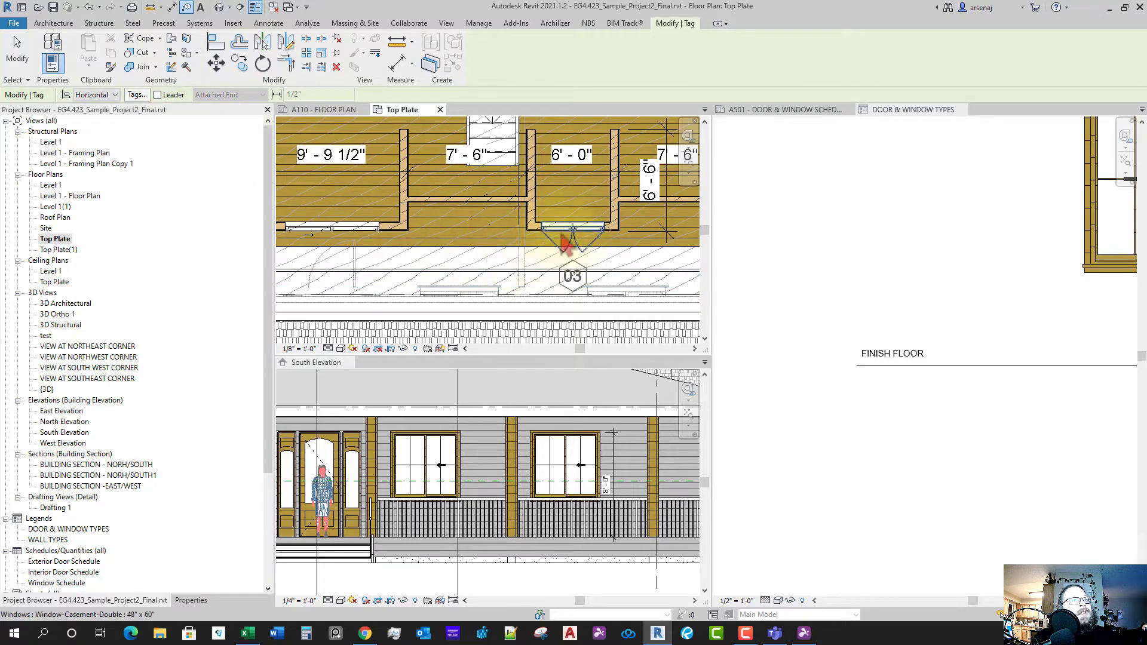
middle_drag(521, 258, 607, 240)
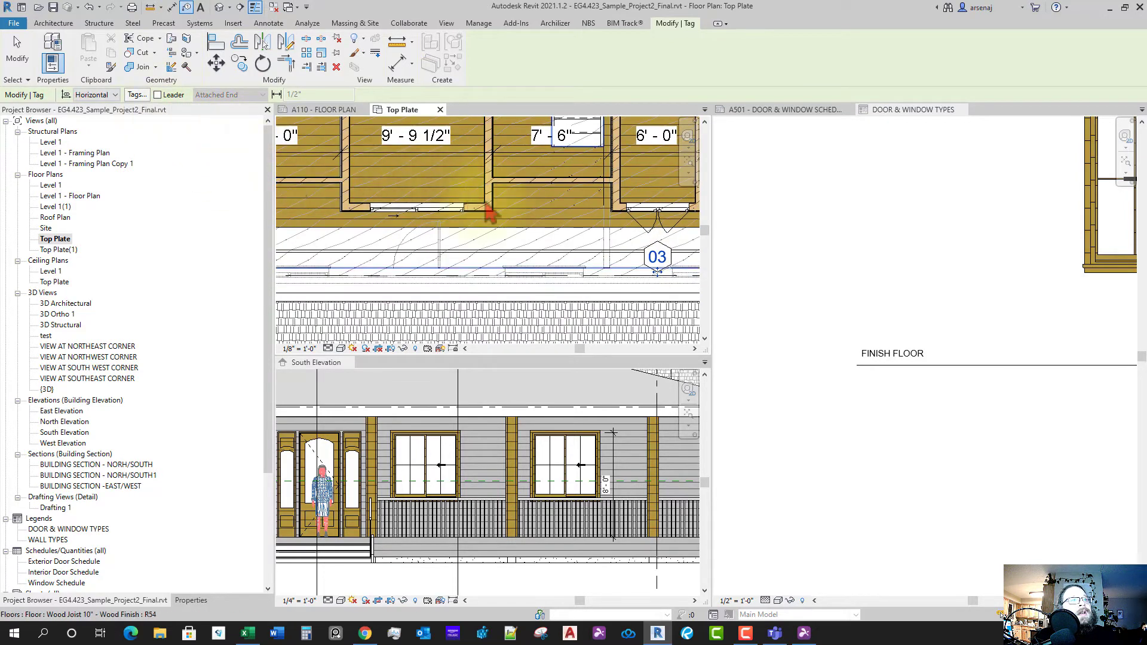
click(419, 207)
- Tag the next casement window as 03 and zoom out to show most of the building
middle_drag(436, 266, 561, 276)
scroll(561, 277, down, 1)
scroll(428, 230, up, 2)
middle_drag(364, 254, 412, 287)
click(425, 221)
scroll(434, 221, down, 2)
scroll(519, 300, down, 1)
middle_drag(538, 315, 440, 251)
scroll(464, 309, down, 1)
scroll(460, 307, up, 3)
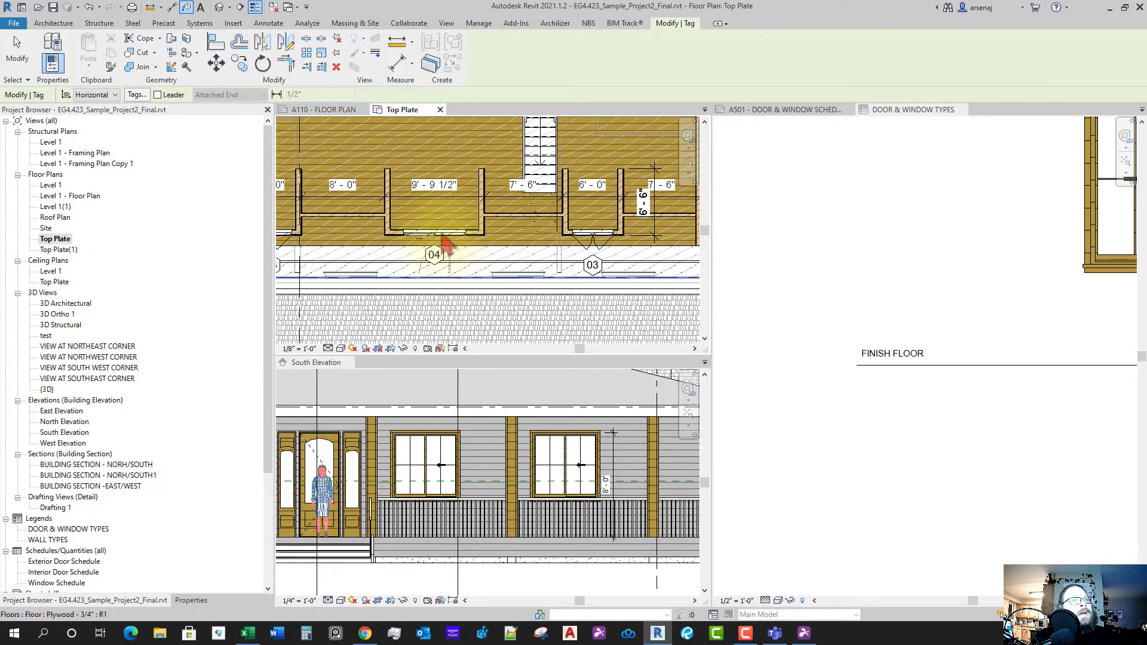
- Check that window 04 is a 72" x 60" double sliding type, then return to the legend
key(Escape)
click(443, 236)
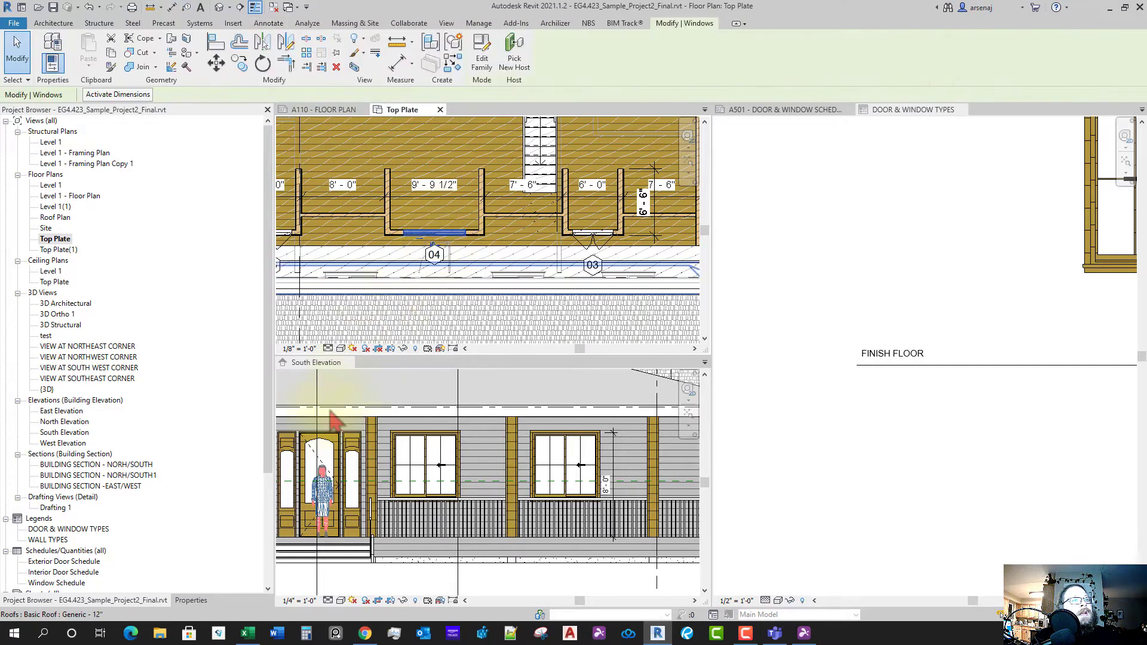
click(192, 600)
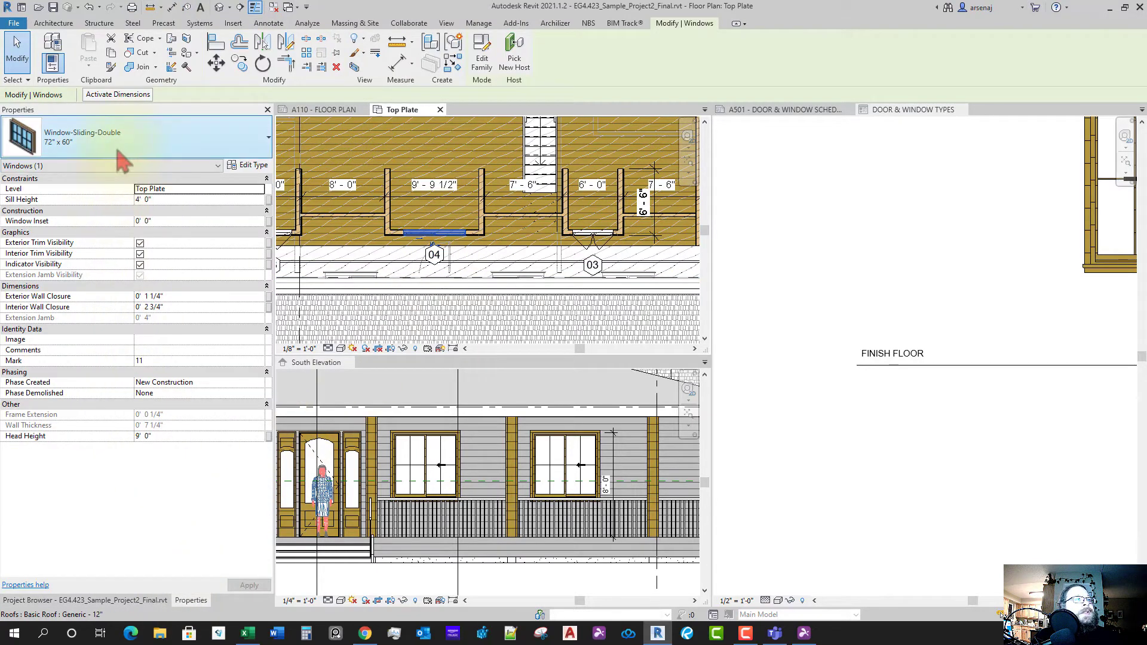
key(Escape)
scroll(836, 465, down, 3)
middle_drag(1006, 451, 909, 449)
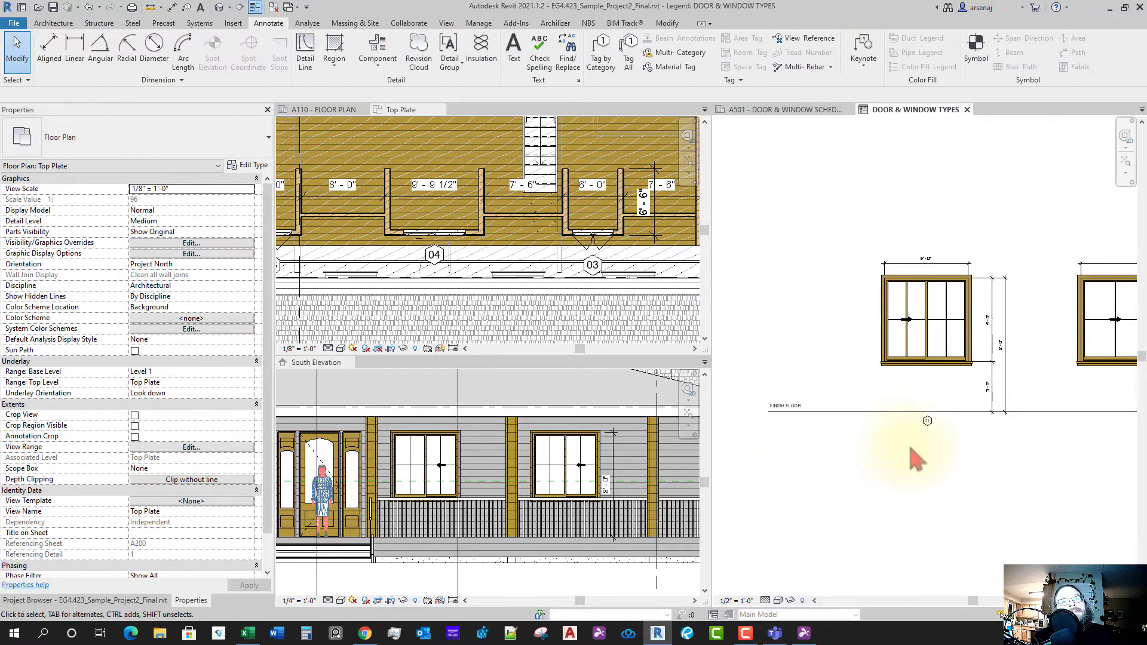
- Copy hexagon tag 03 further right along the FINISH FLOOR line
scroll(909, 449, down, 1)
middle_drag(1053, 466, 695, 446)
scroll(878, 429, up, 1)
middle_drag(917, 442, 826, 426)
drag(787, 420, 861, 357)
click(858, 410)
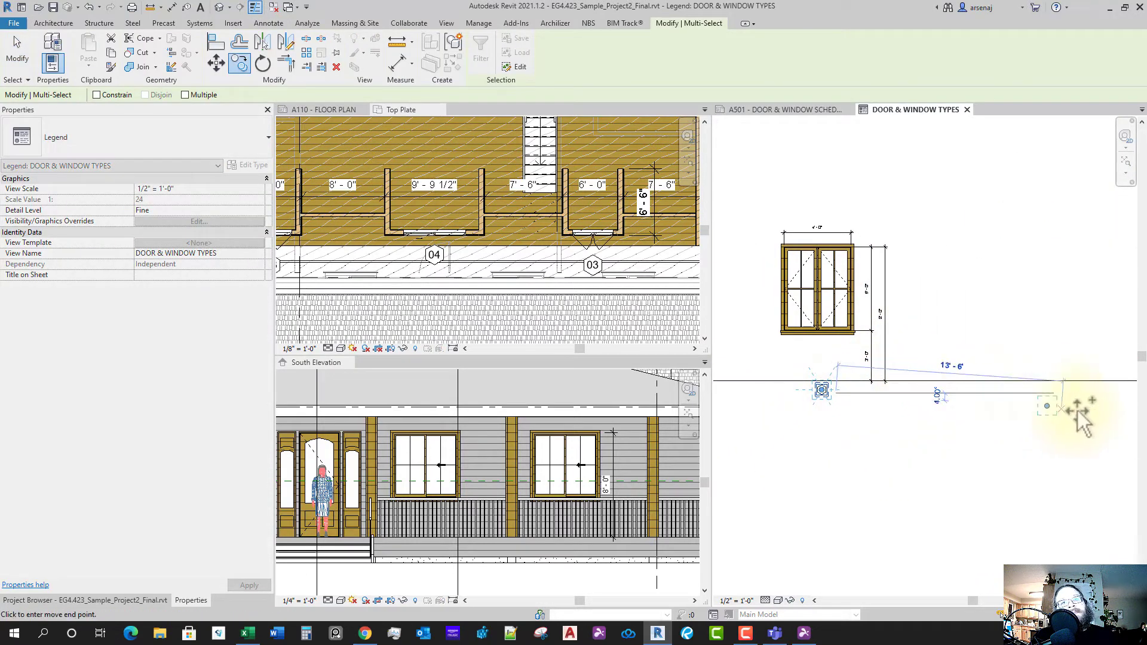
click(1055, 418)
key(Escape)
- Renumber the copied tag from 03 to 04
scroll(1049, 406, up, 3)
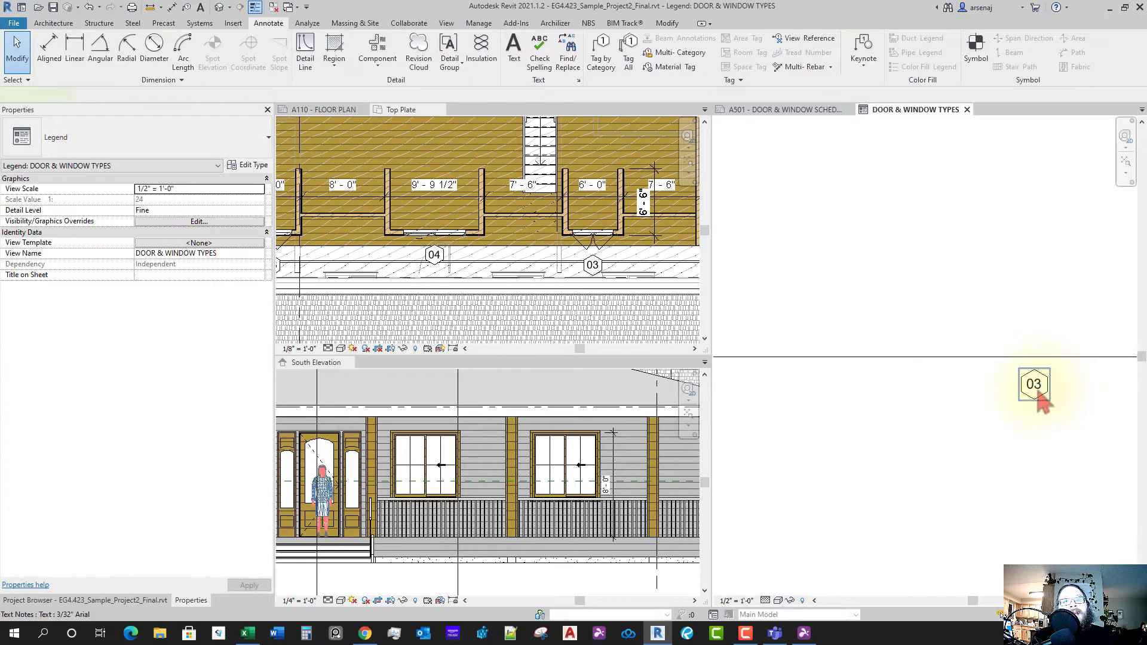
double_click(1037, 390)
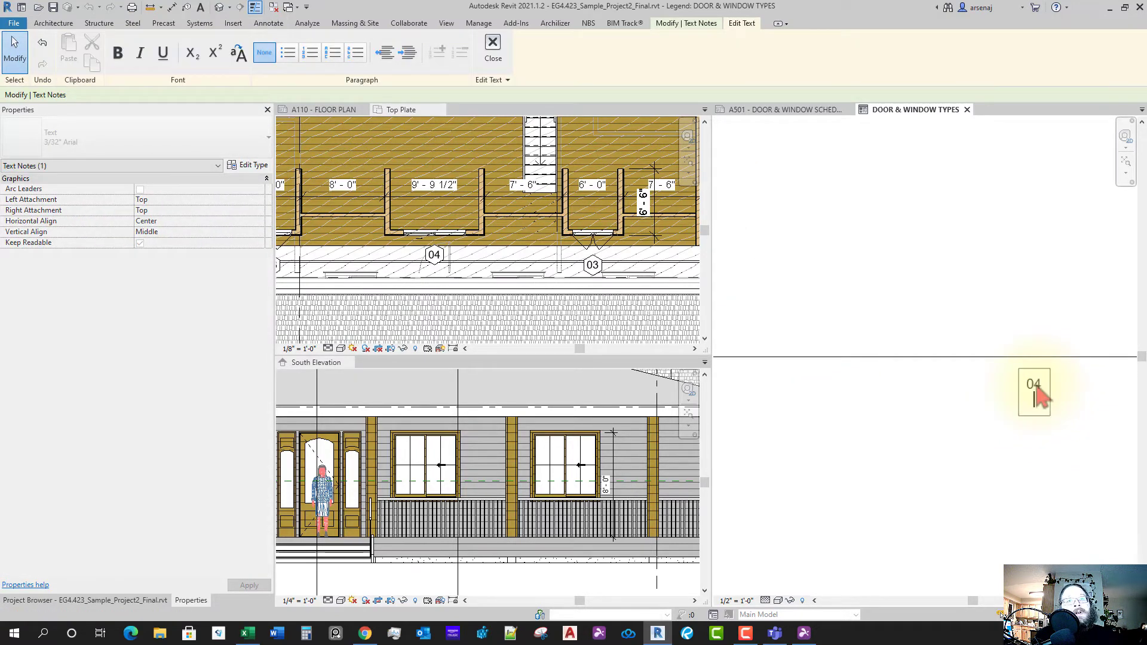
click(962, 433)
click(963, 433)
scroll(980, 433, down, 3)
middle_drag(928, 408, 938, 417)
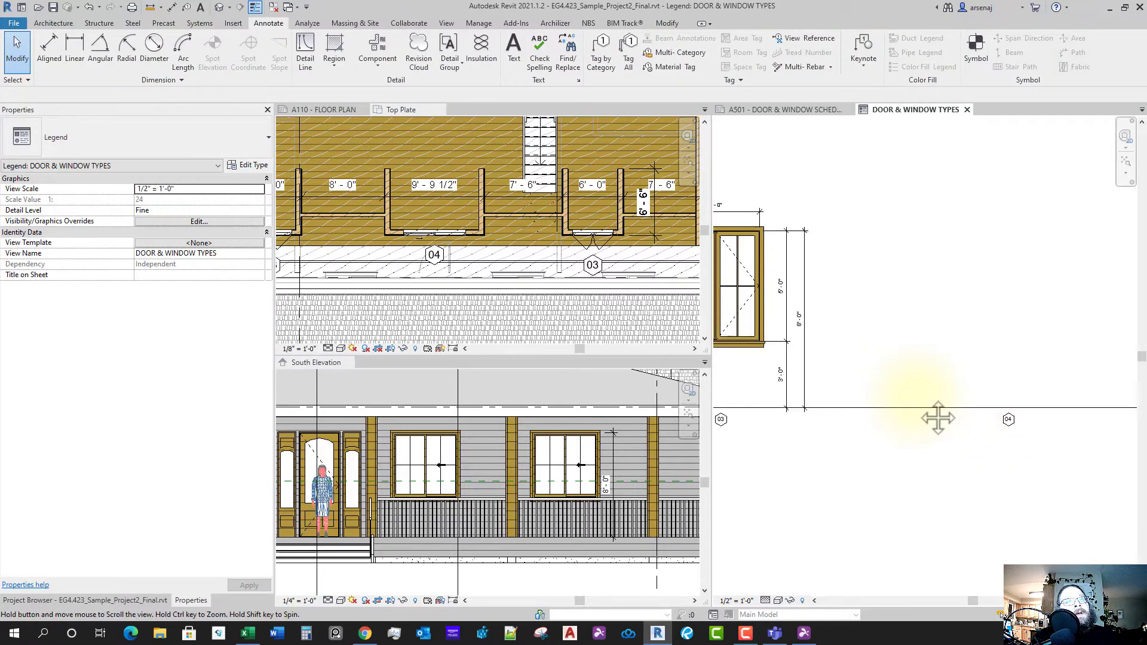
scroll(928, 399, down, 1)
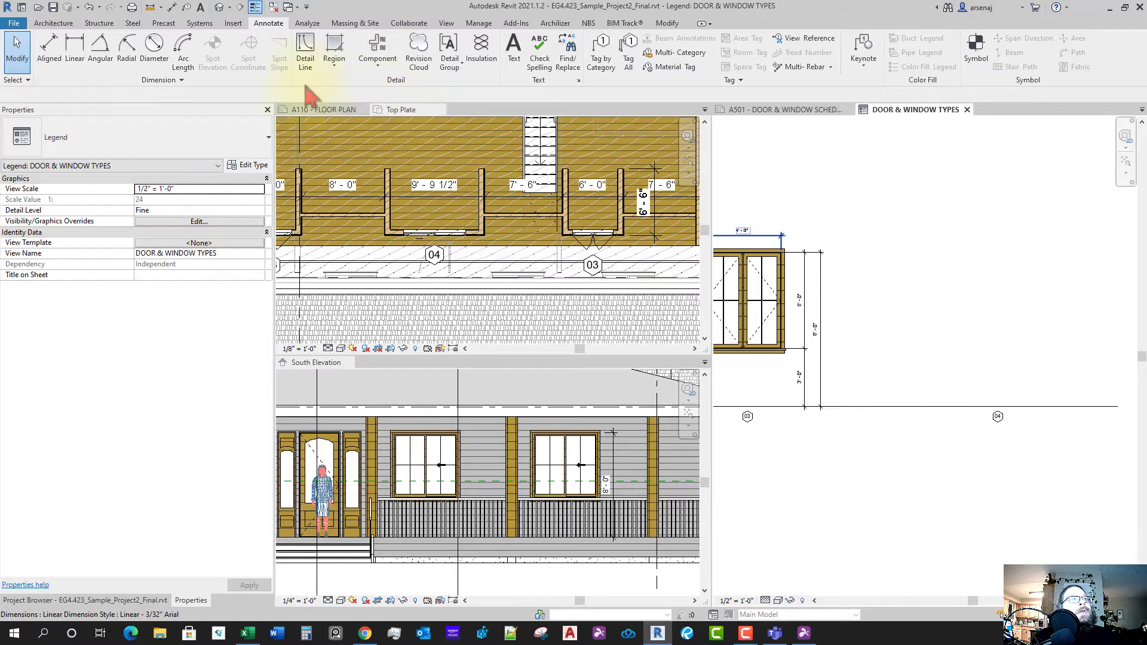
- Recheck window 04's type in the Top Plate plan before choosing a legend component
click(374, 43)
click(189, 96)
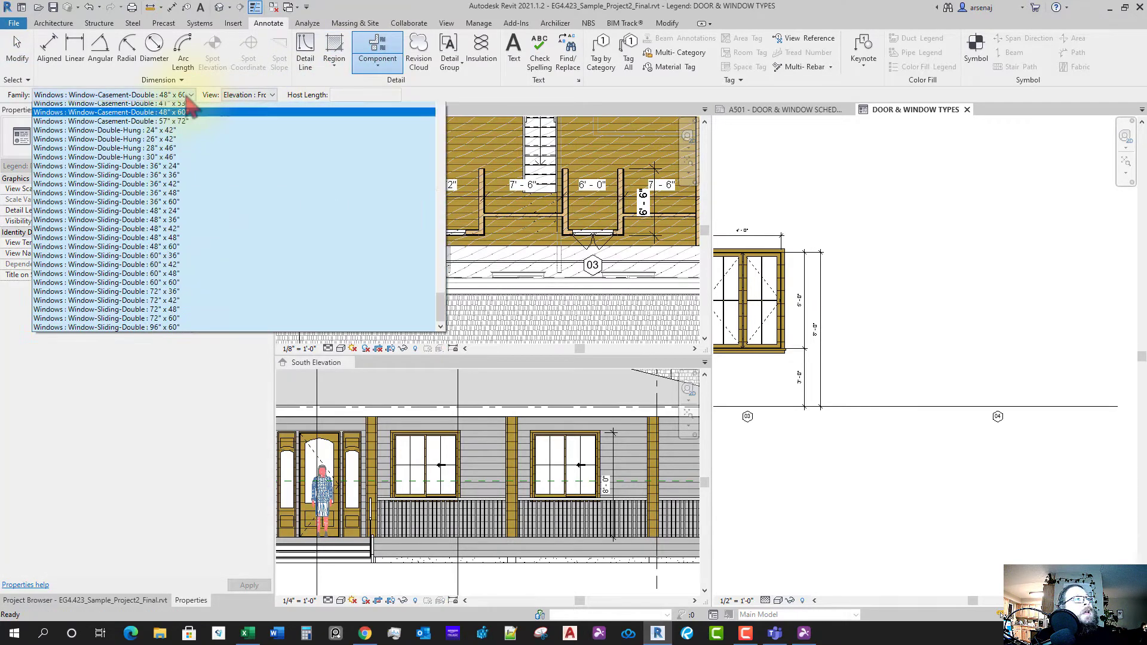
click(509, 301)
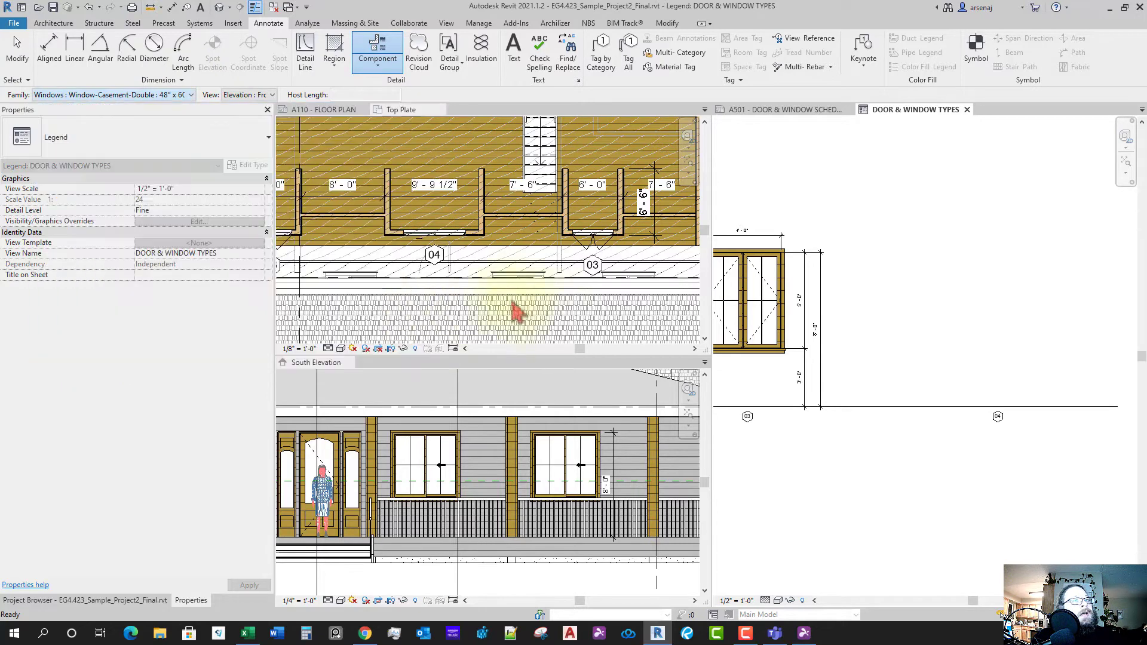
click(526, 284)
click(455, 239)
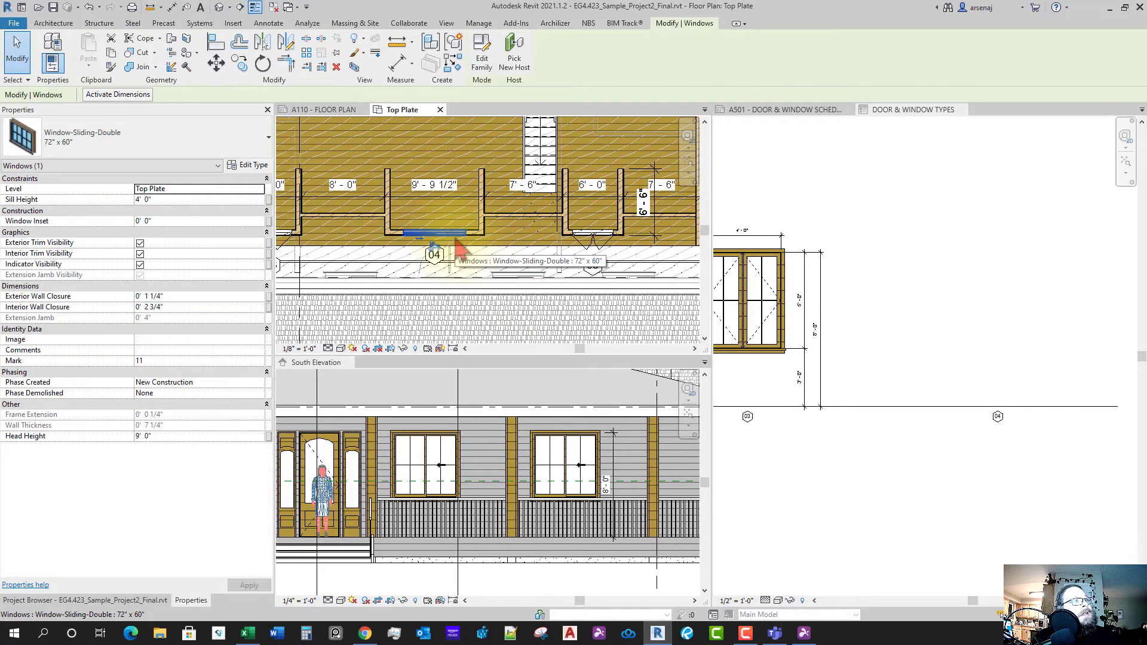
key(Escape)
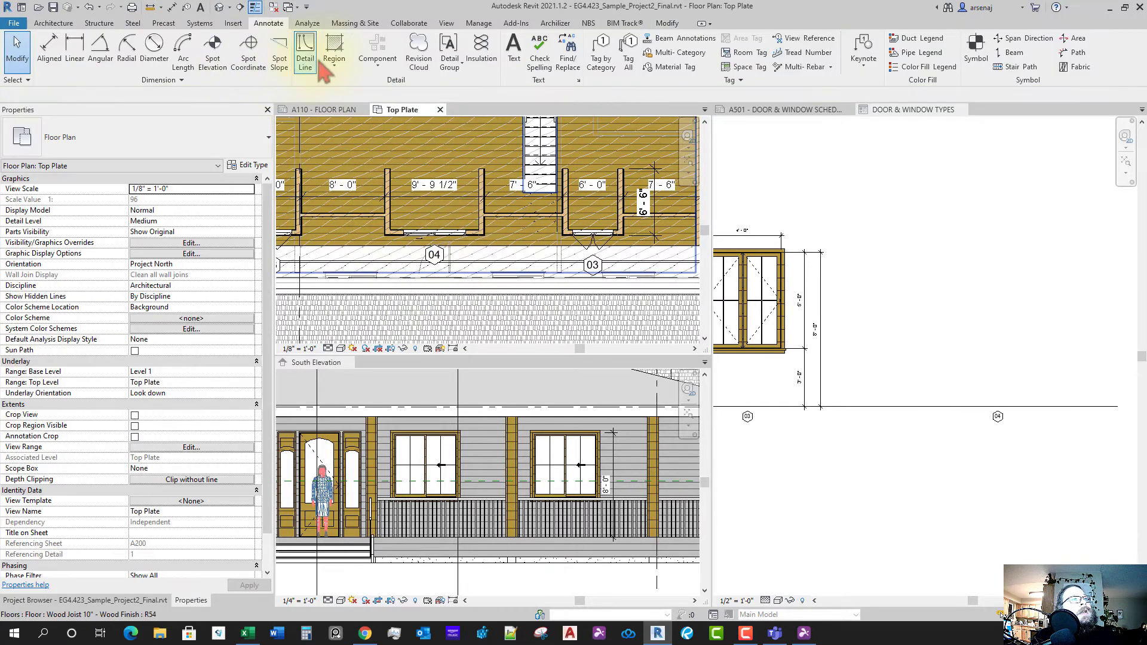
click(816, 168)
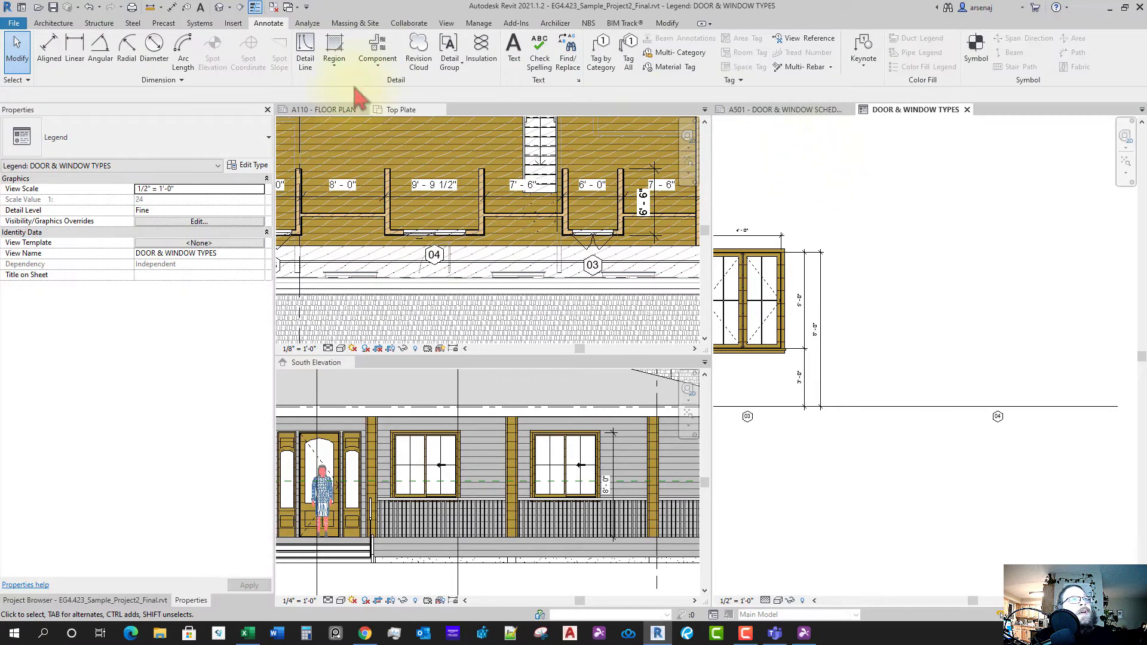
- Place a Window-Sliding-Double 72" x 60" legend component above tag 04
key(Return)
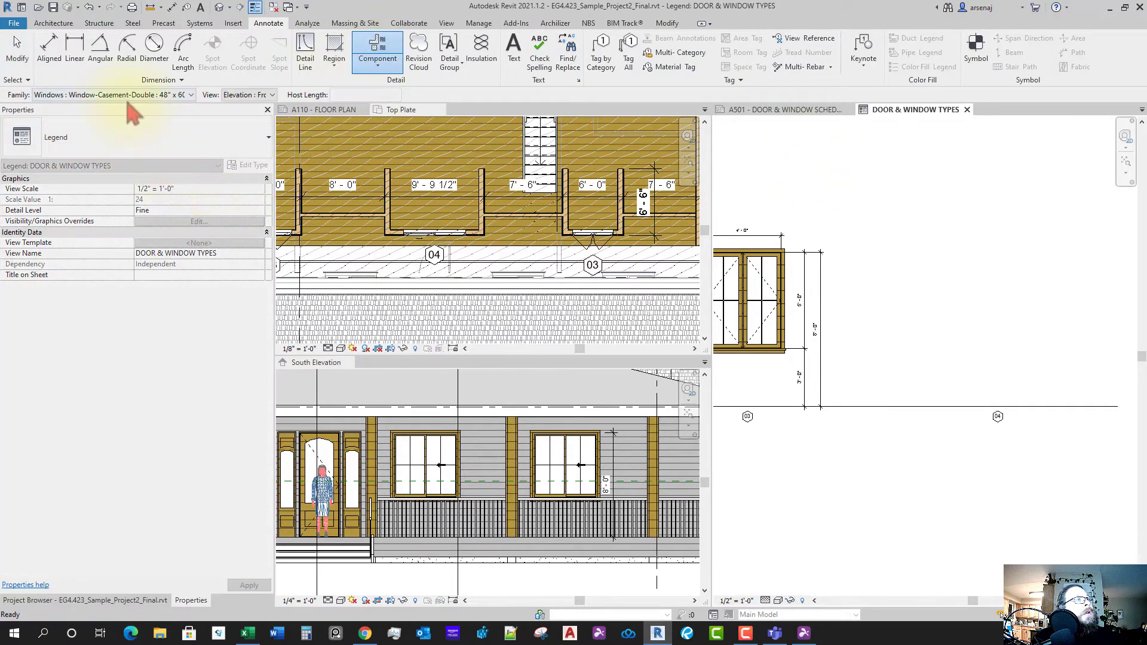
click(126, 97)
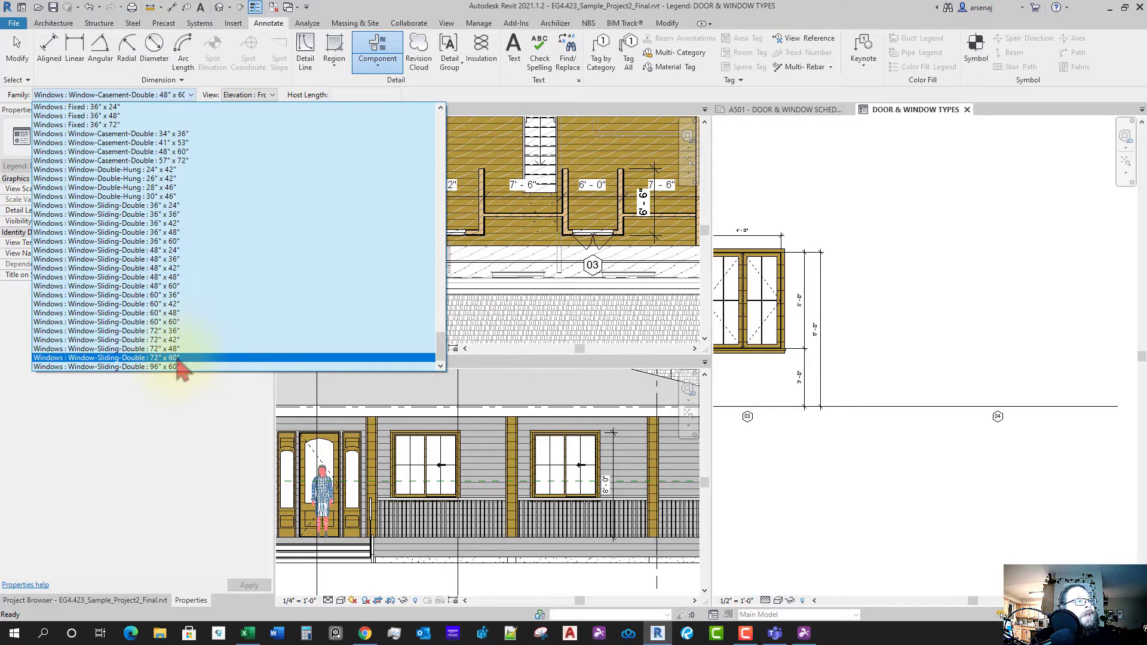
click(125, 358)
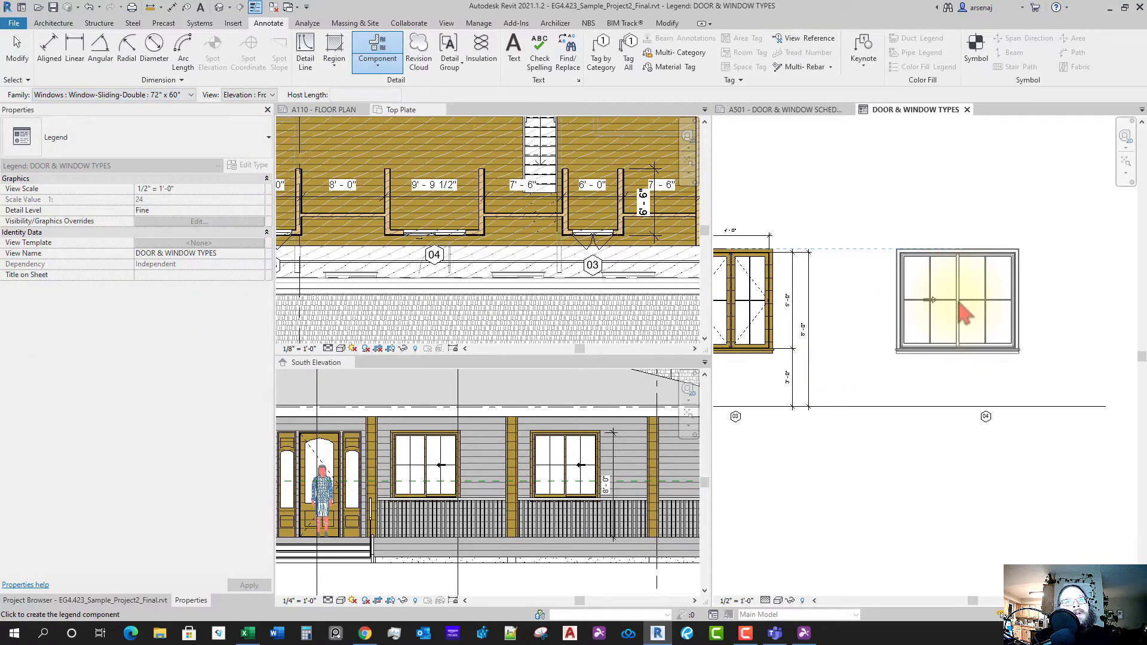
click(965, 418)
key(Escape)
key(Escape)
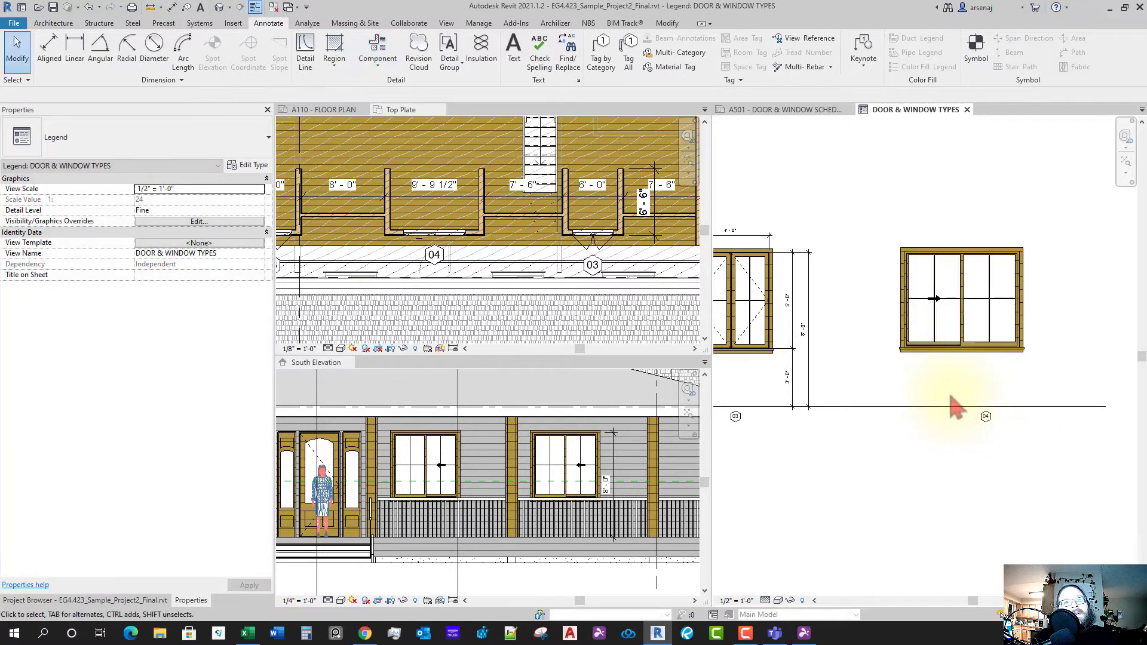
- Select tag 04 and start moving it, then cancel, leaving the tag in place
drag(1016, 448, 998, 443)
key(g)
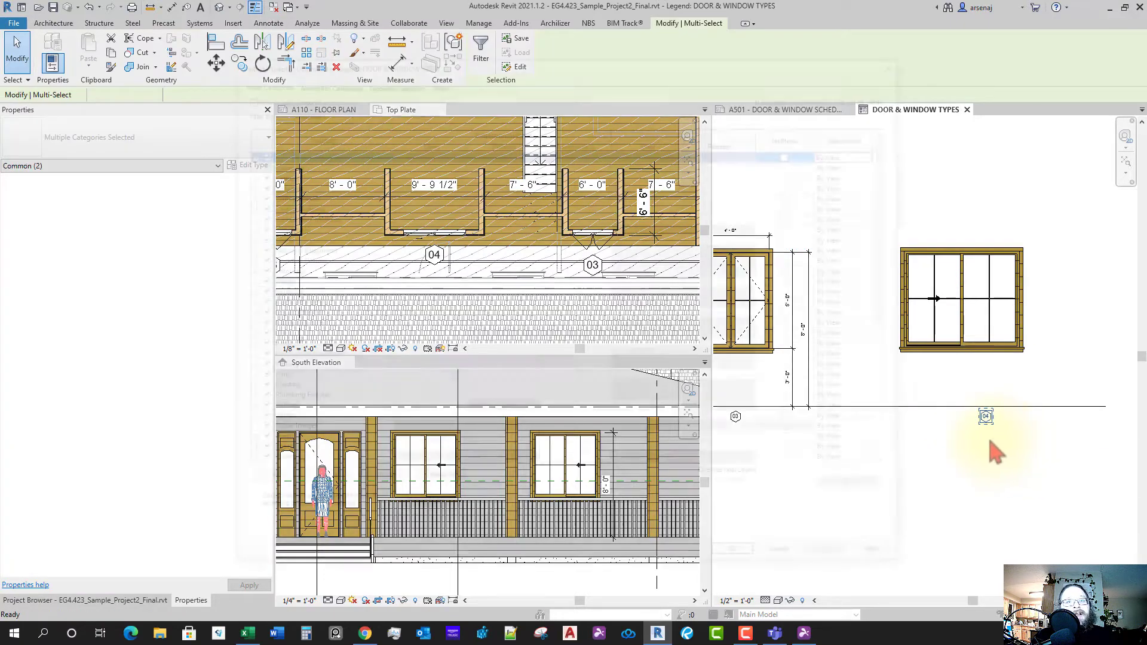
key(Escape)
key(Escape)
drag(1017, 442, 1002, 444)
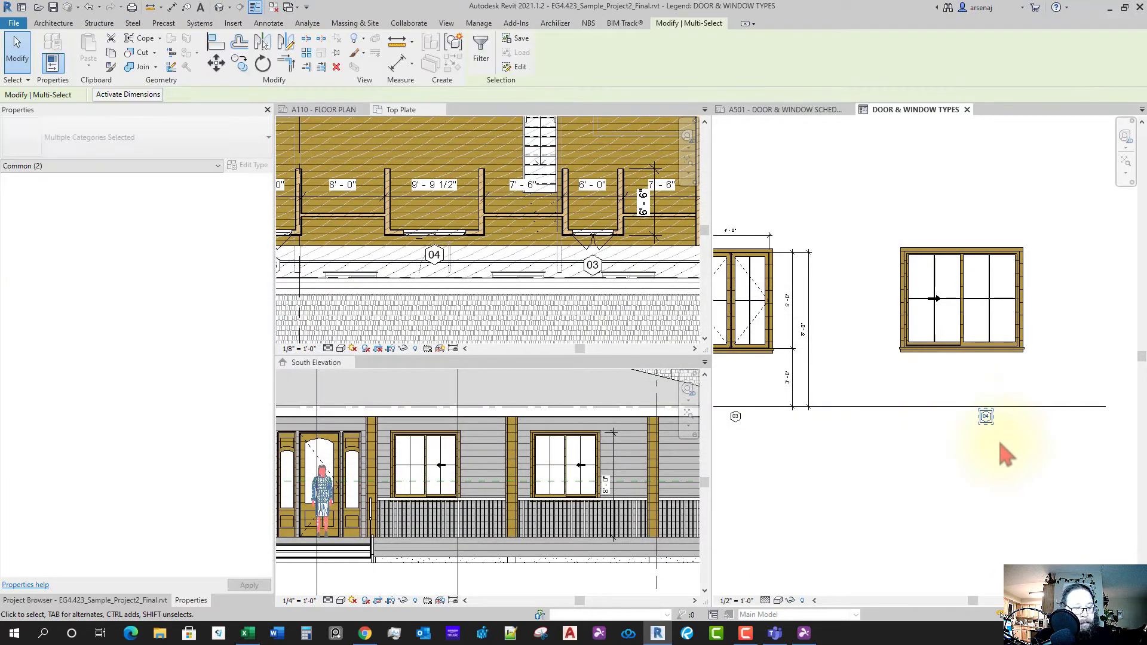
key(v)
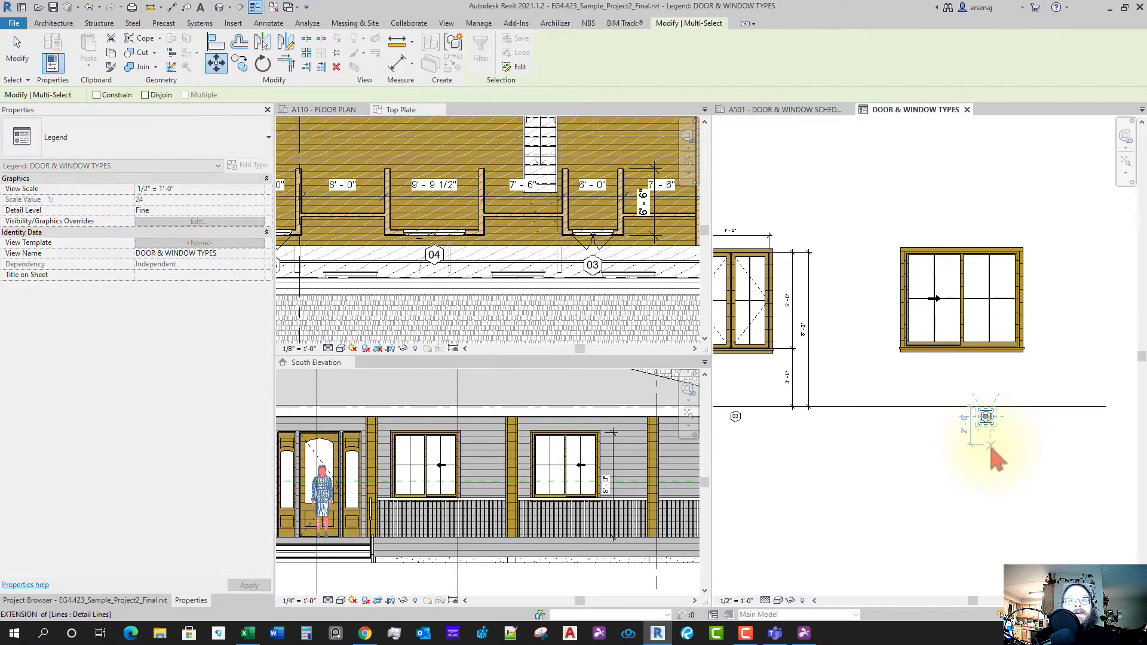
scroll(999, 458, up, 2)
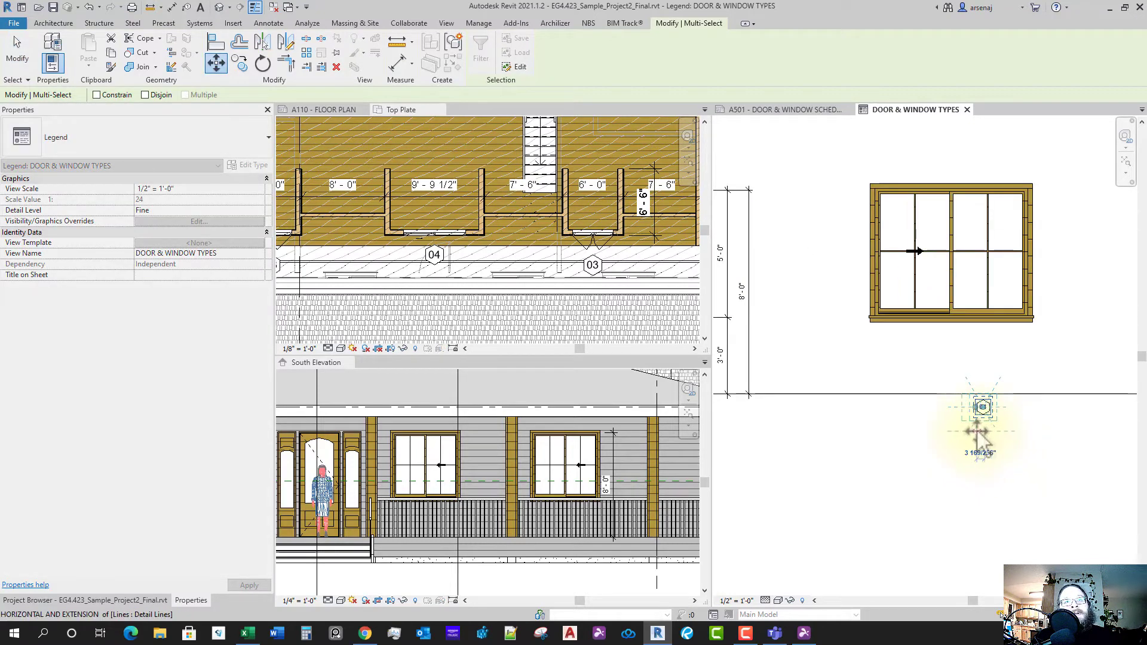
key(Escape)
key(Escape)
scroll(992, 456, down, 3)
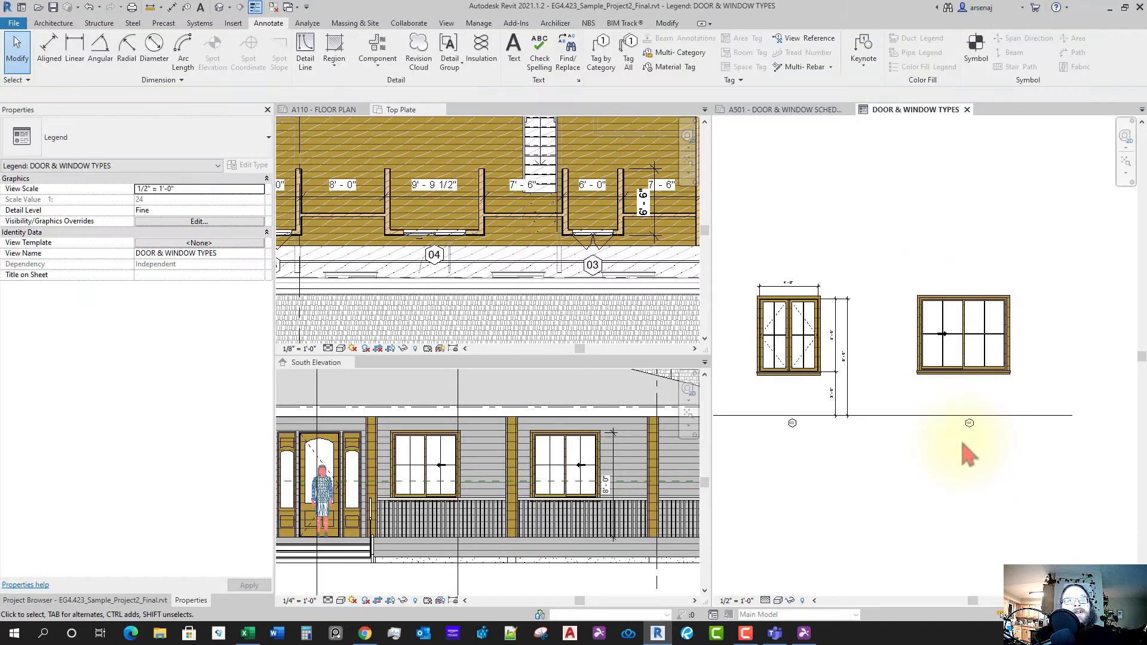
- Dimension the sliding window's 5'-0" height from sill to top edge beside it
click(57, 54)
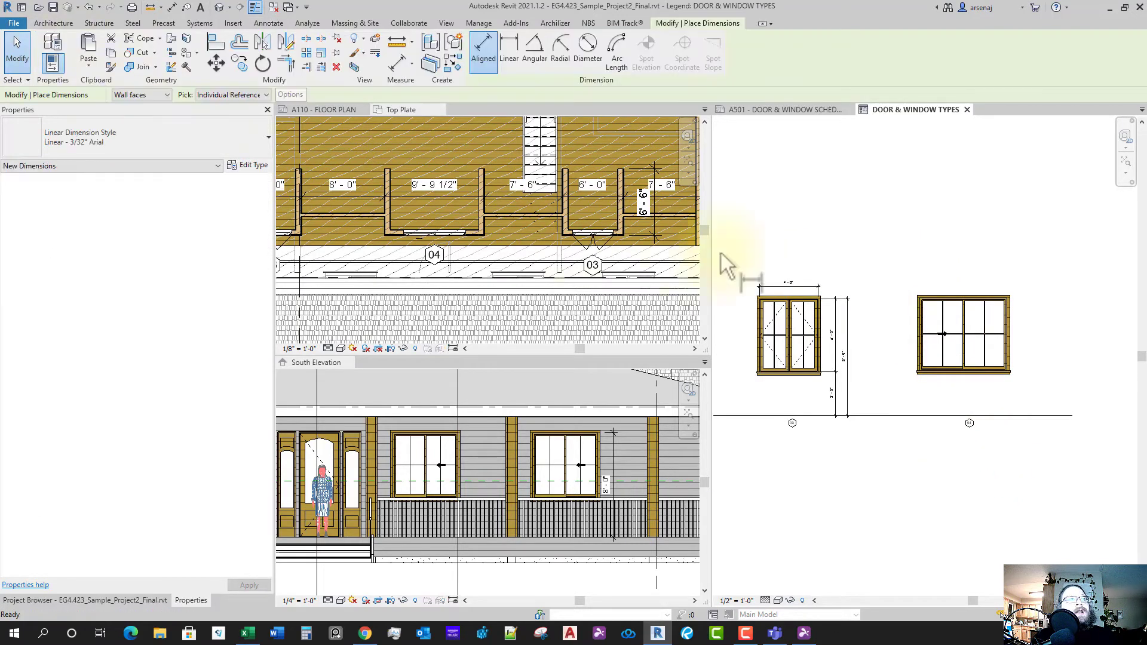
scroll(1011, 385, up, 3)
scroll(1007, 373, up, 4)
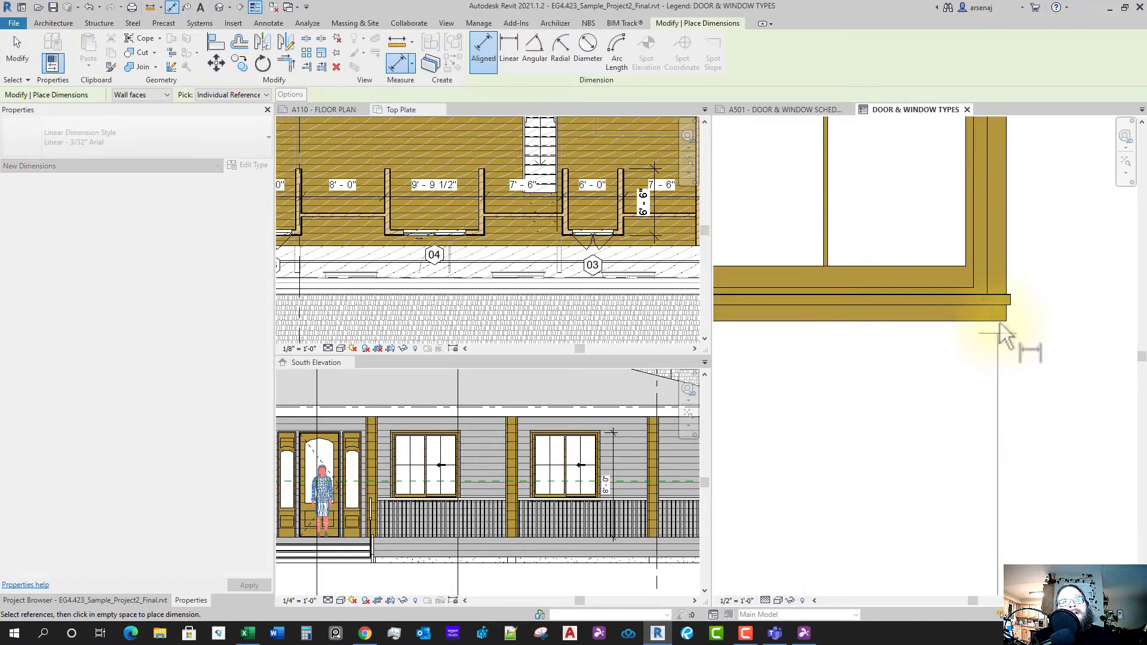
click(1005, 295)
scroll(1004, 290, down, 3)
scroll(1005, 295, up, 3)
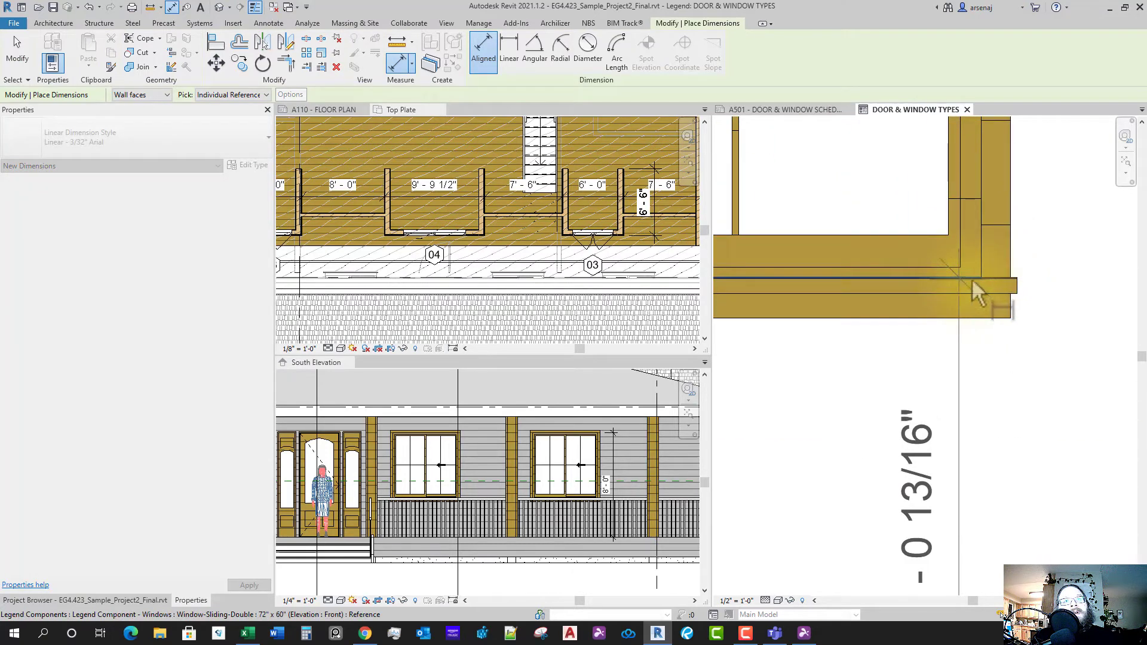
scroll(969, 282, down, 2)
scroll(966, 269, down, 3)
middle_drag(964, 170, 958, 287)
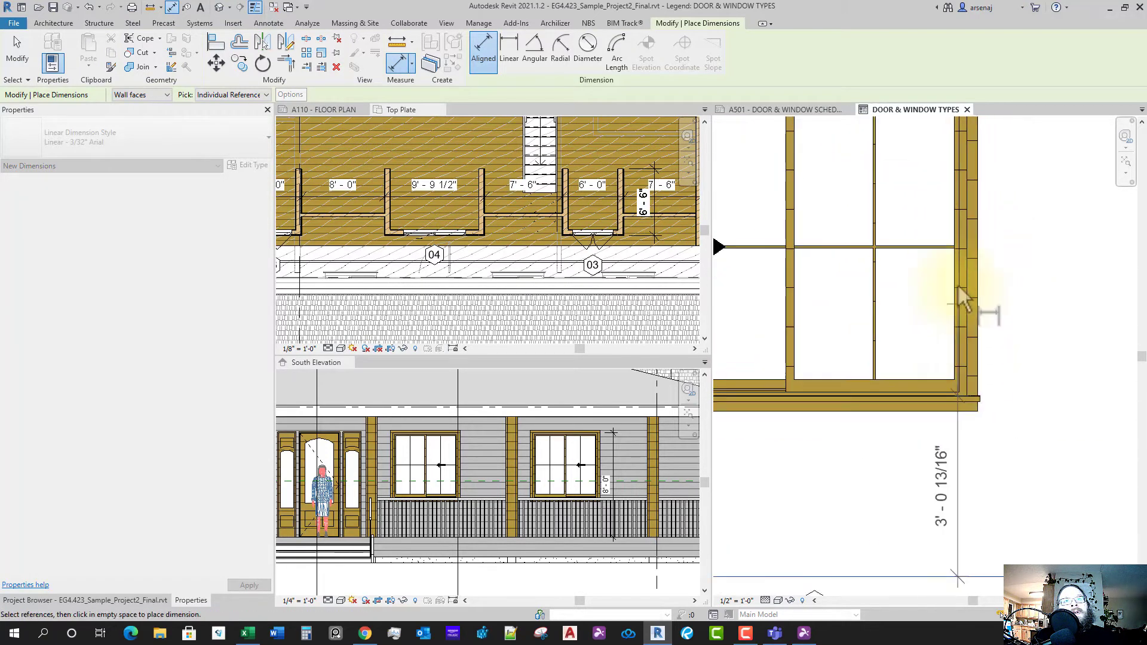
middle_drag(941, 147, 921, 323)
scroll(921, 324, up, 4)
click(912, 267)
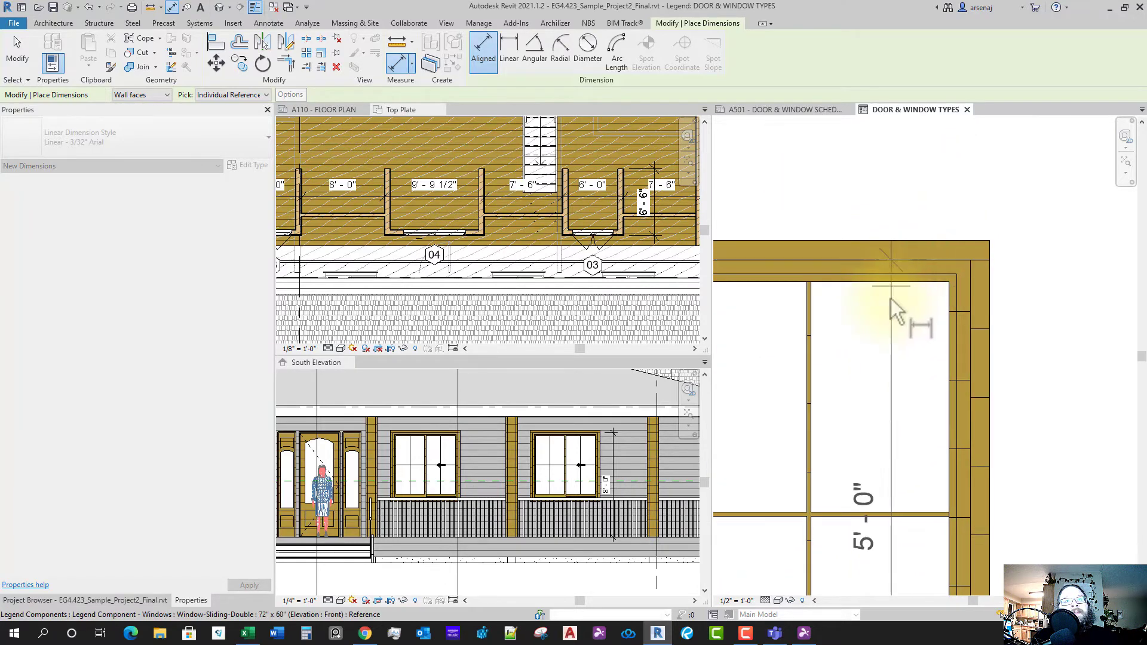
scroll(948, 325, down, 3)
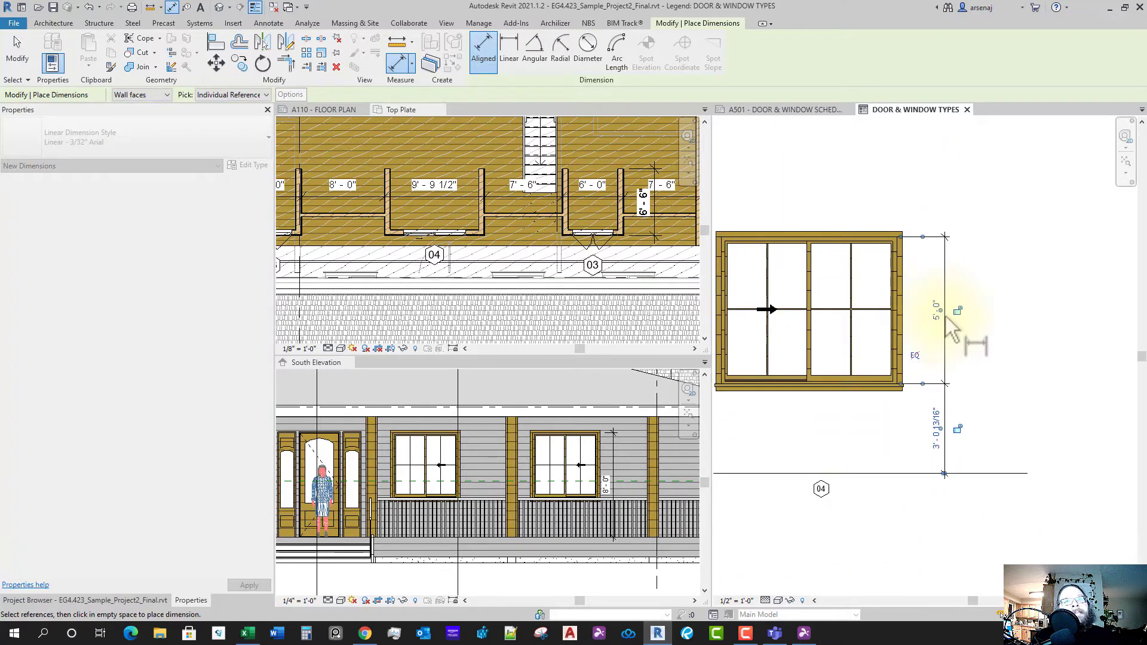
click(950, 329)
key(Escape)
- Raise the sliding window elevation so it sits on a 3'-0" sill
click(886, 387)
middle_drag(885, 389, 989, 399)
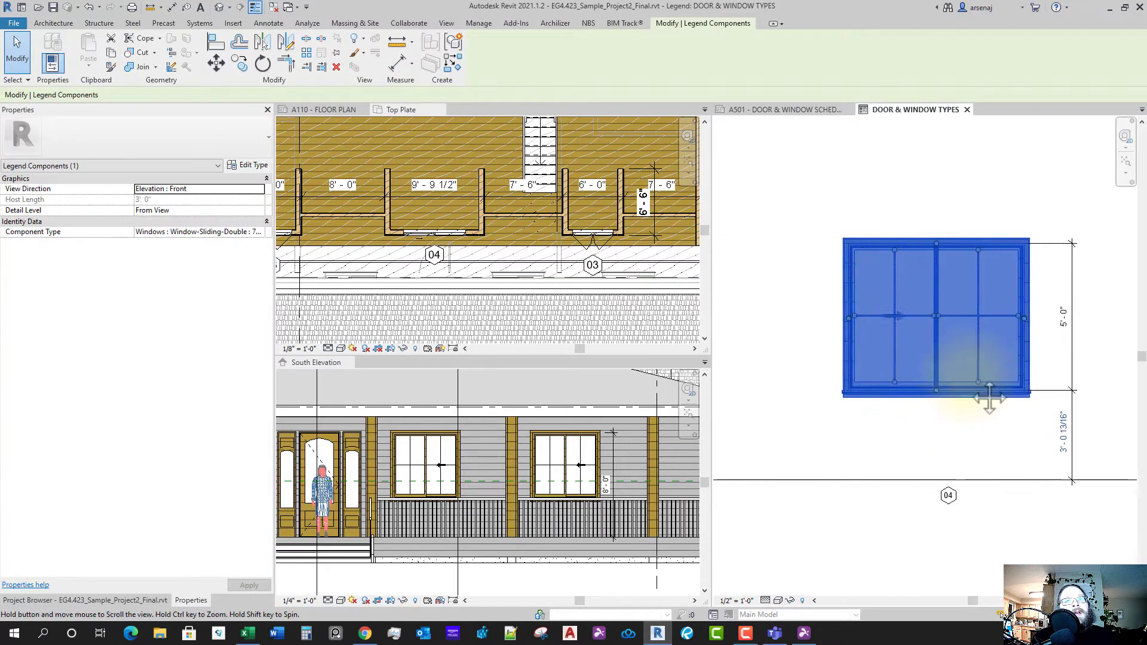
scroll(989, 399, down, 2)
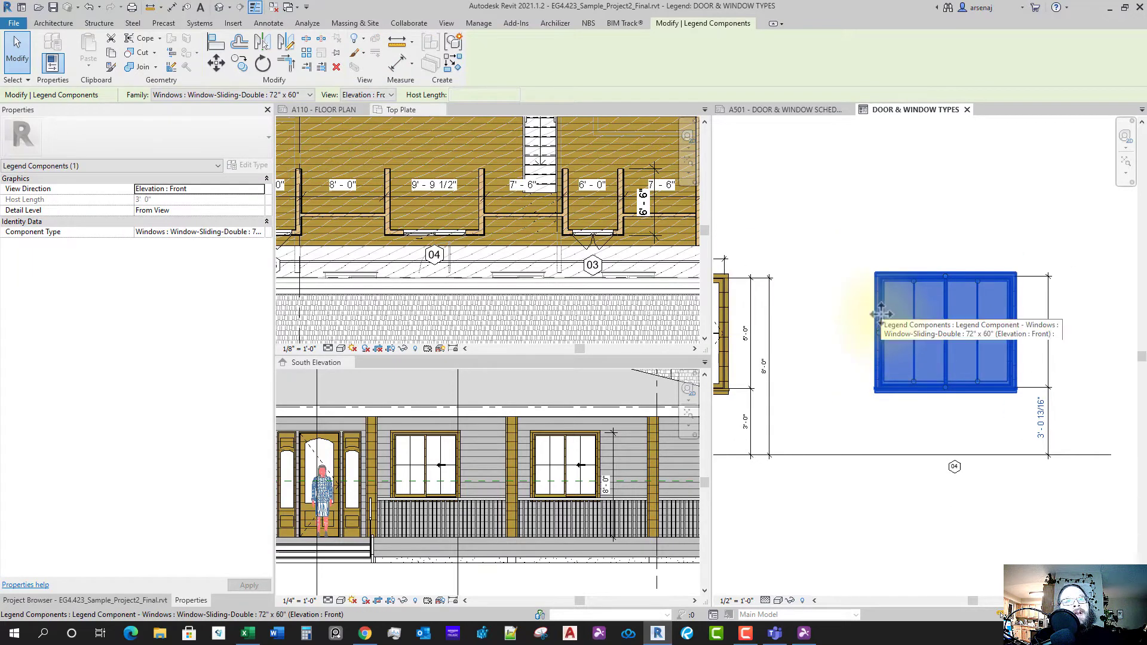
drag(882, 325, 882, 320)
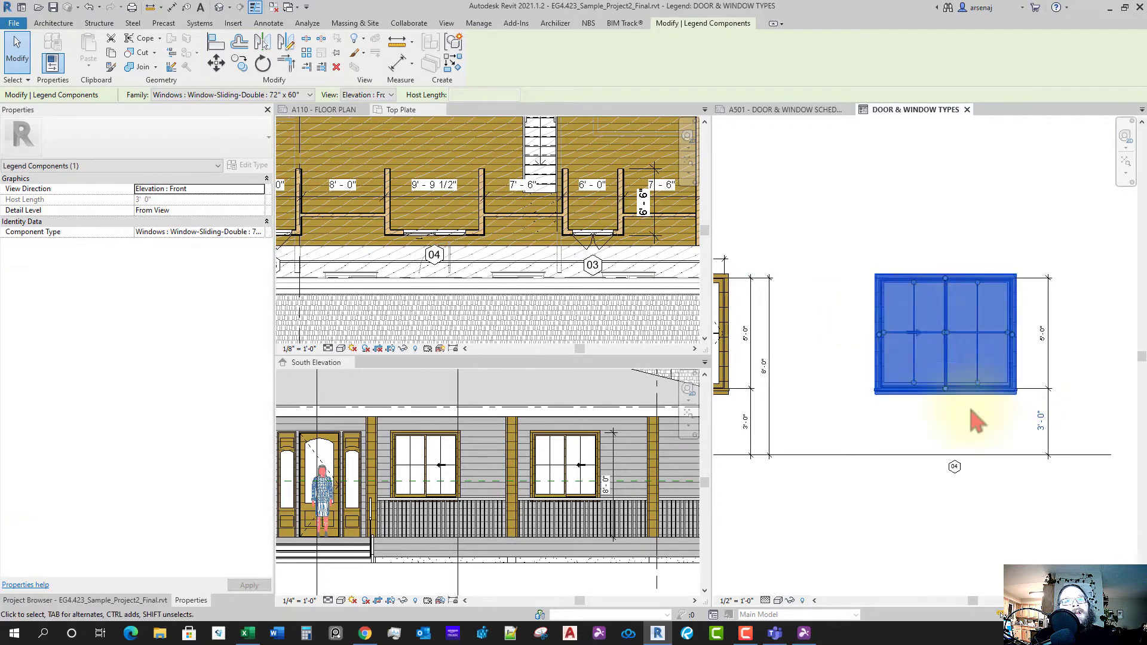
middle_drag(971, 421, 1028, 465)
click(1031, 472)
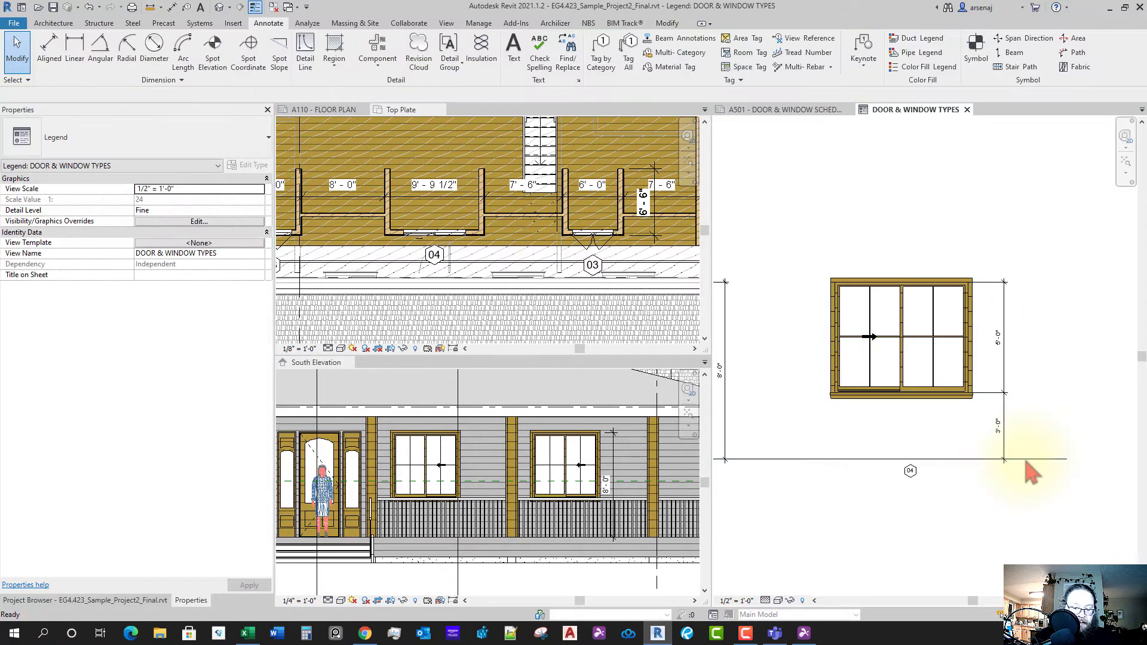
- Add a 6'-0" width dimension above the window with aligned dimension (DI)
key(d)
key(i)
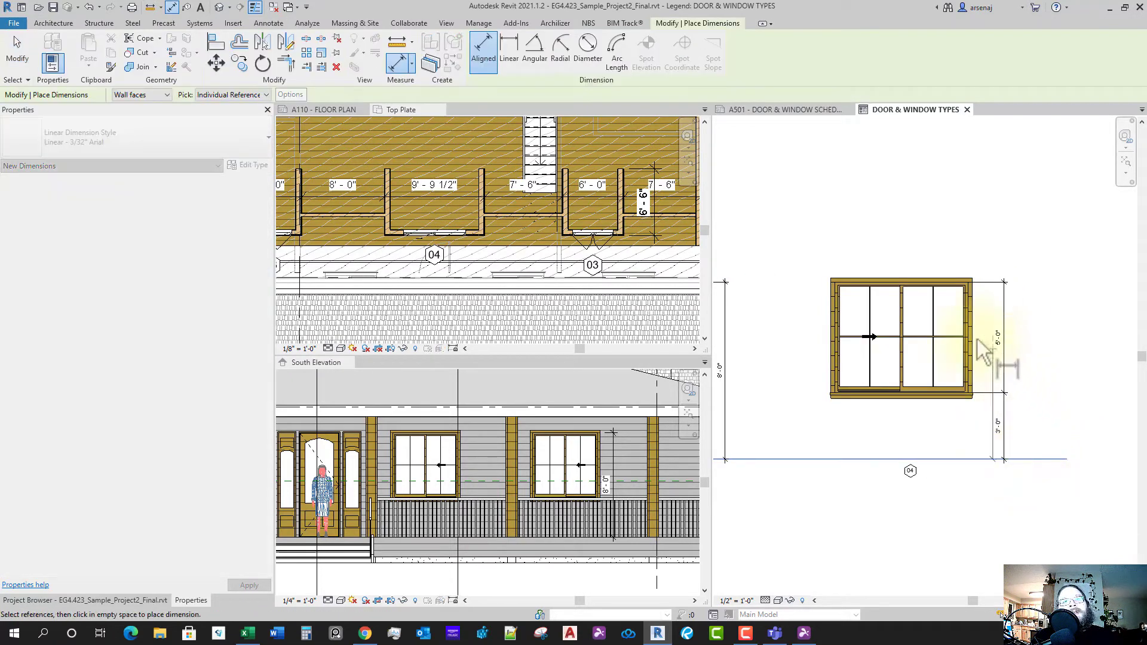
scroll(956, 287, up, 4)
scroll(944, 269, down, 3)
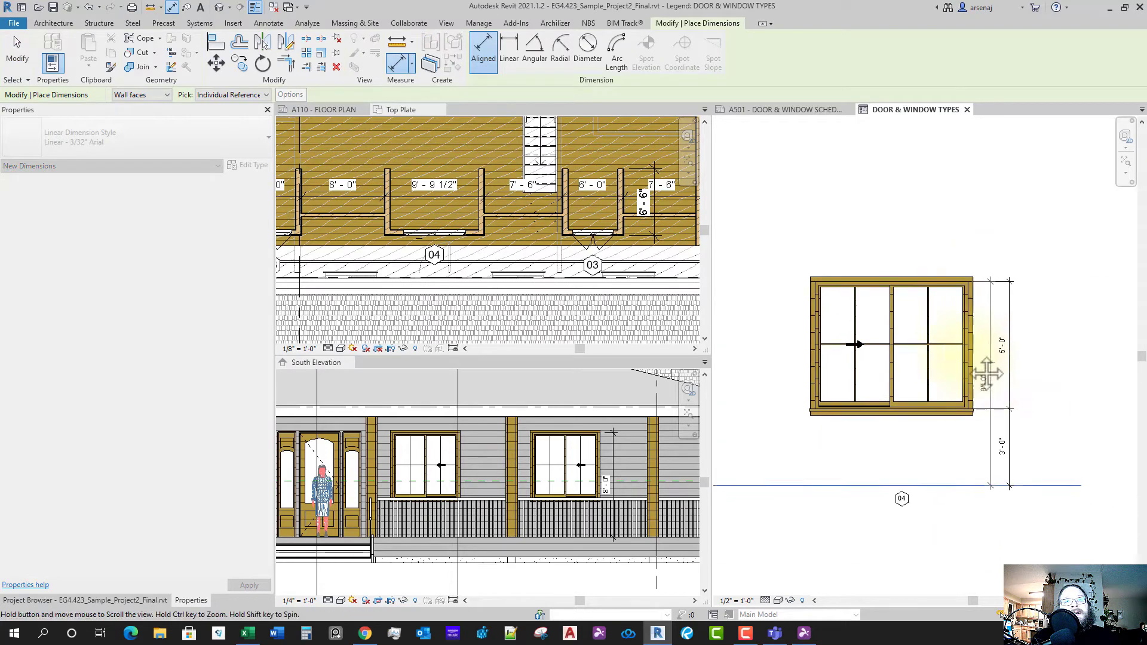
scroll(783, 288, up, 2)
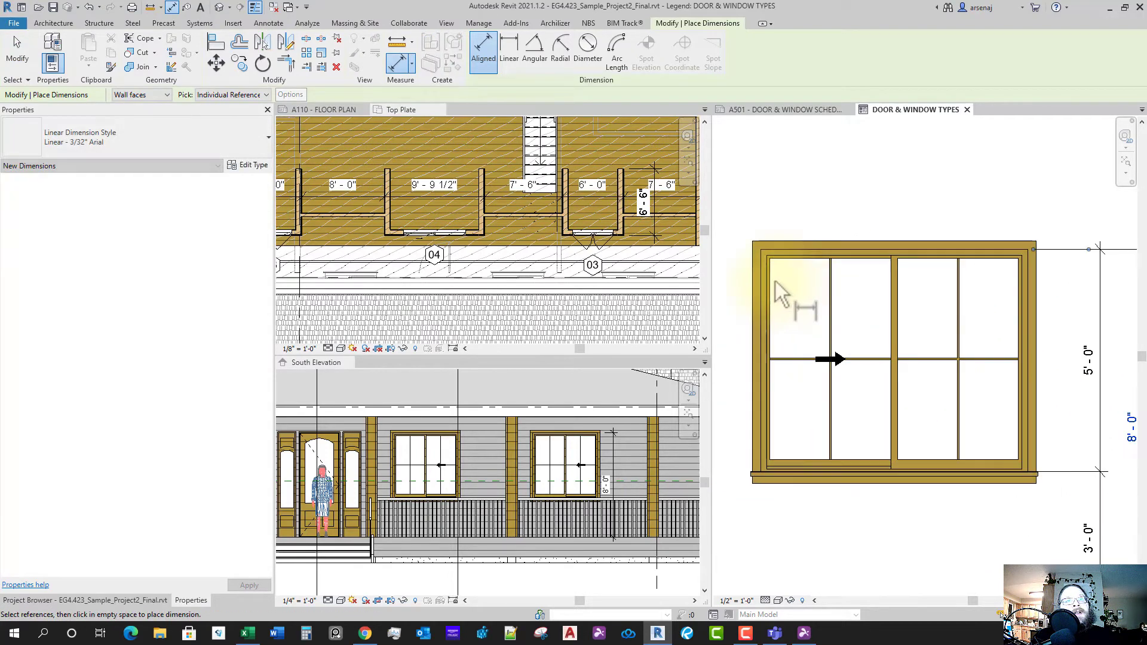
click(1030, 305)
click(973, 205)
key(Escape)
scroll(966, 311, down, 3)
scroll(971, 379, down, 3)
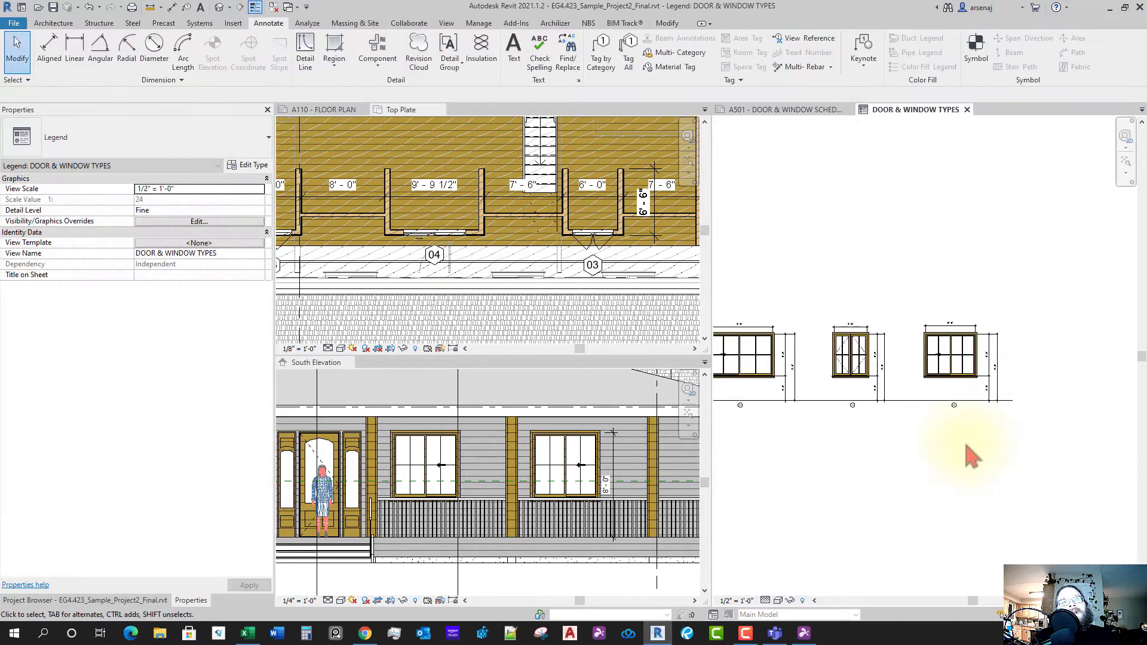
- Copy the row of four windows with their dimensions to a second row below
scroll(963, 429, up, 4)
middle_drag(964, 427, 1019, 432)
scroll(1023, 429, up, 2)
scroll(1022, 410, down, 4)
scroll(976, 426, down, 4)
middle_drag(941, 461, 960, 425)
scroll(993, 437, down, 3)
scroll(824, 430, up, 2)
scroll(849, 435, down, 1)
middle_drag(868, 439, 860, 439)
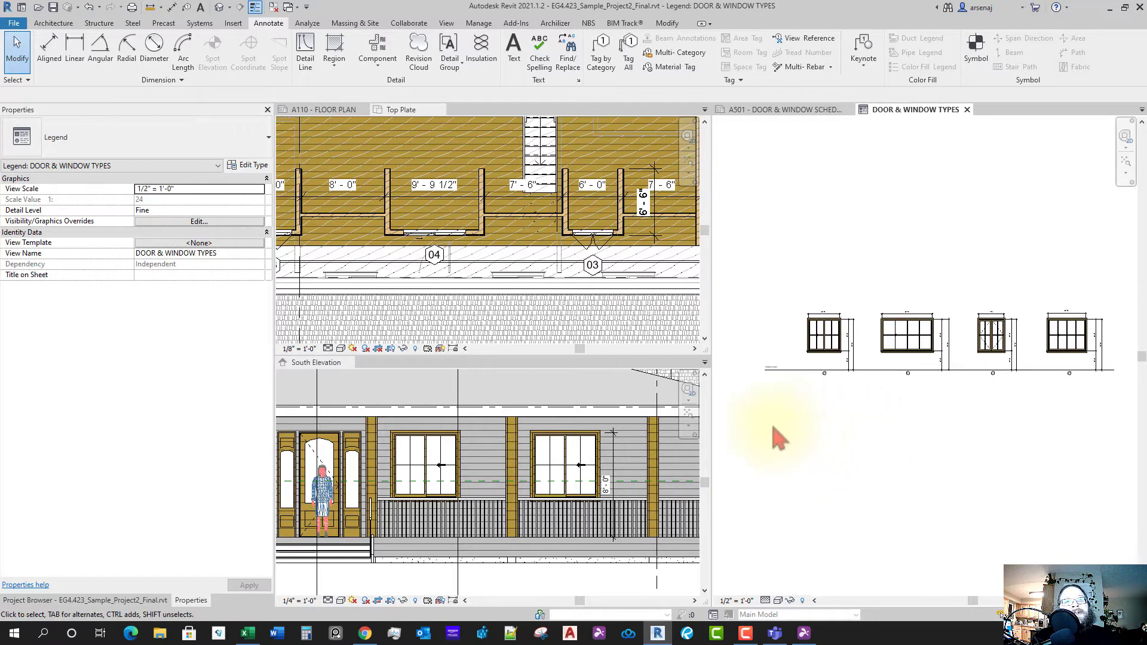
scroll(746, 426, down, 1)
drag(740, 412, 1046, 299)
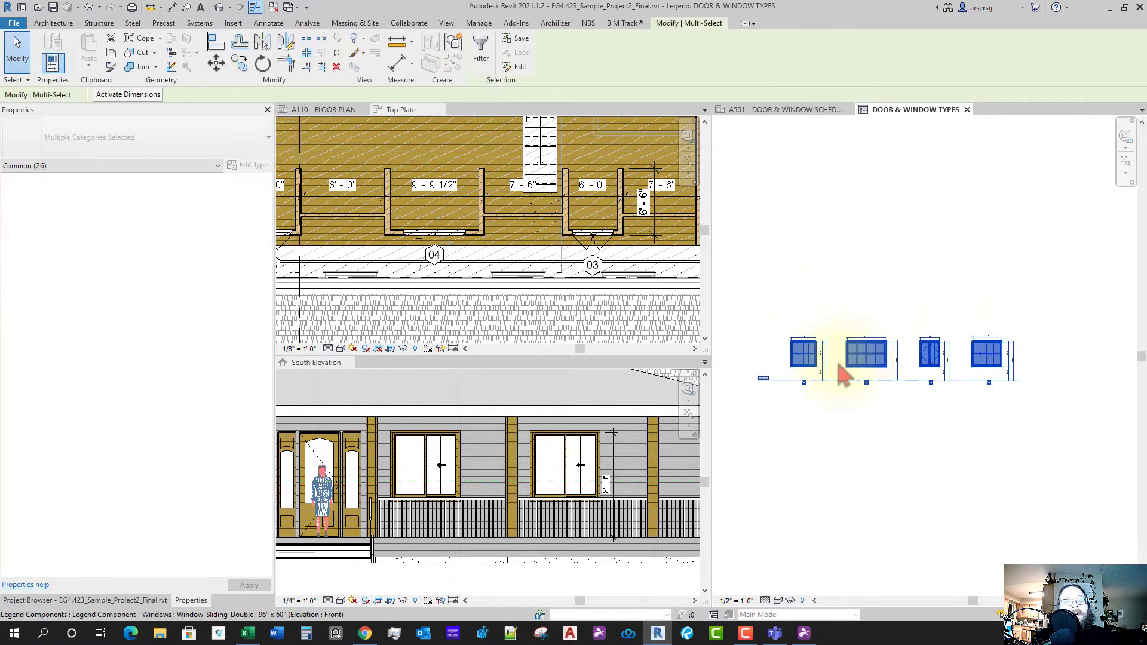
key(r)
key(o)
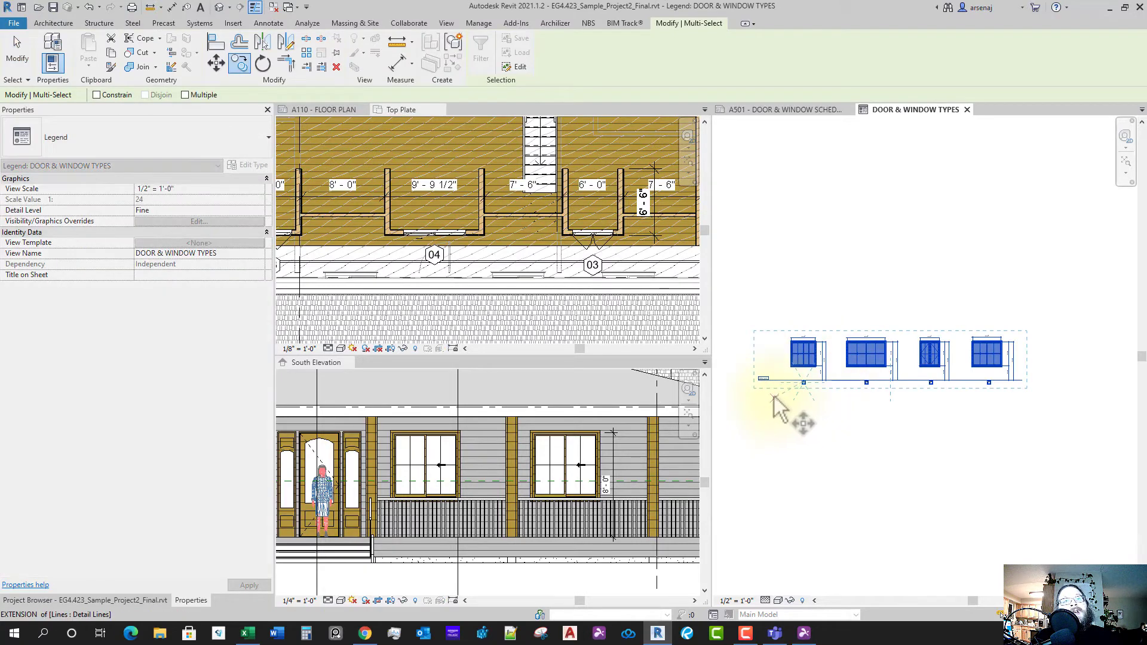
click(771, 306)
key(Escape)
- Look over the Top Plate and A110 - FLOOR PLAN views, then go back to the legend
scroll(763, 289, up, 5)
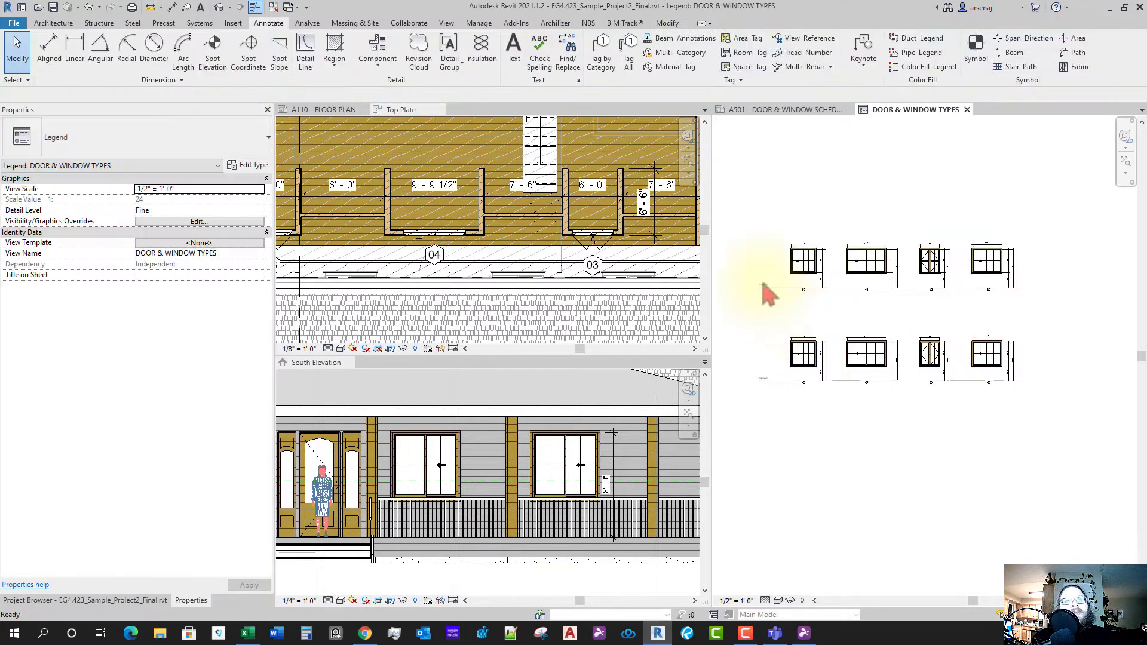
scroll(788, 400, up, 2)
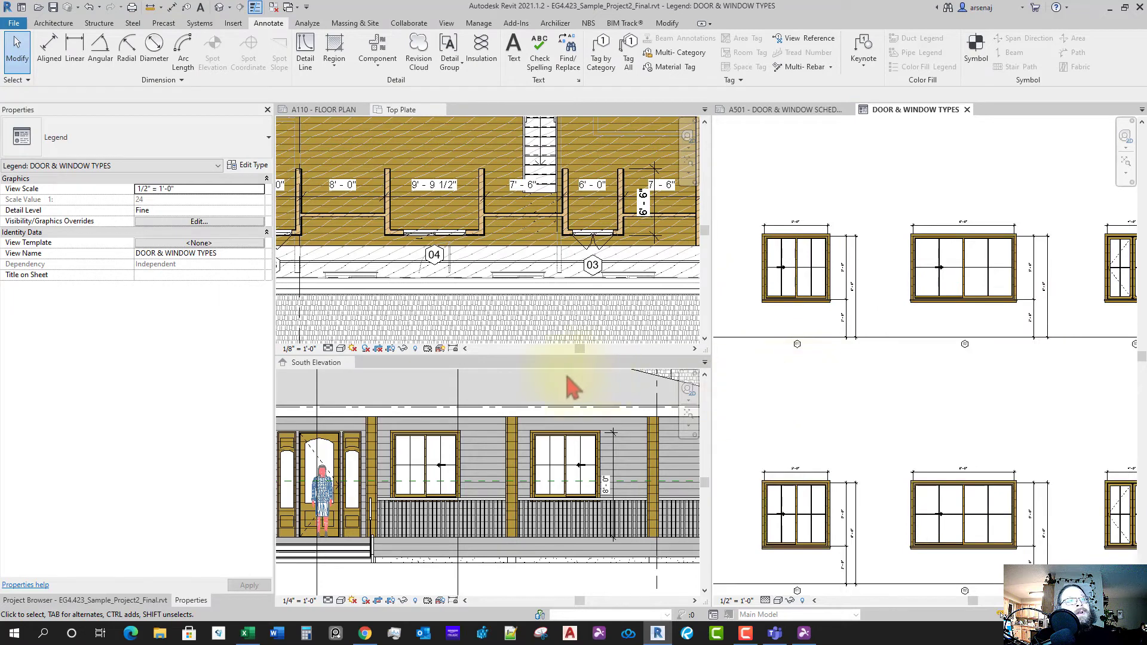
scroll(534, 381, down, 3)
click(461, 310)
scroll(456, 309, down, 5)
middle_drag(421, 312, 495, 308)
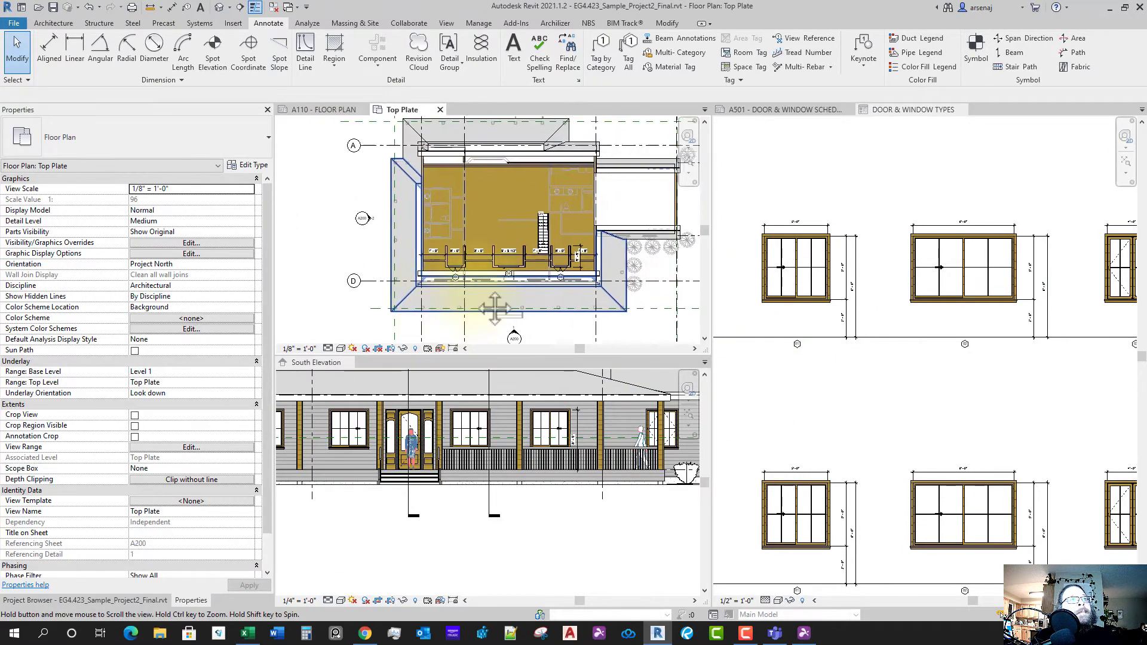
click(323, 110)
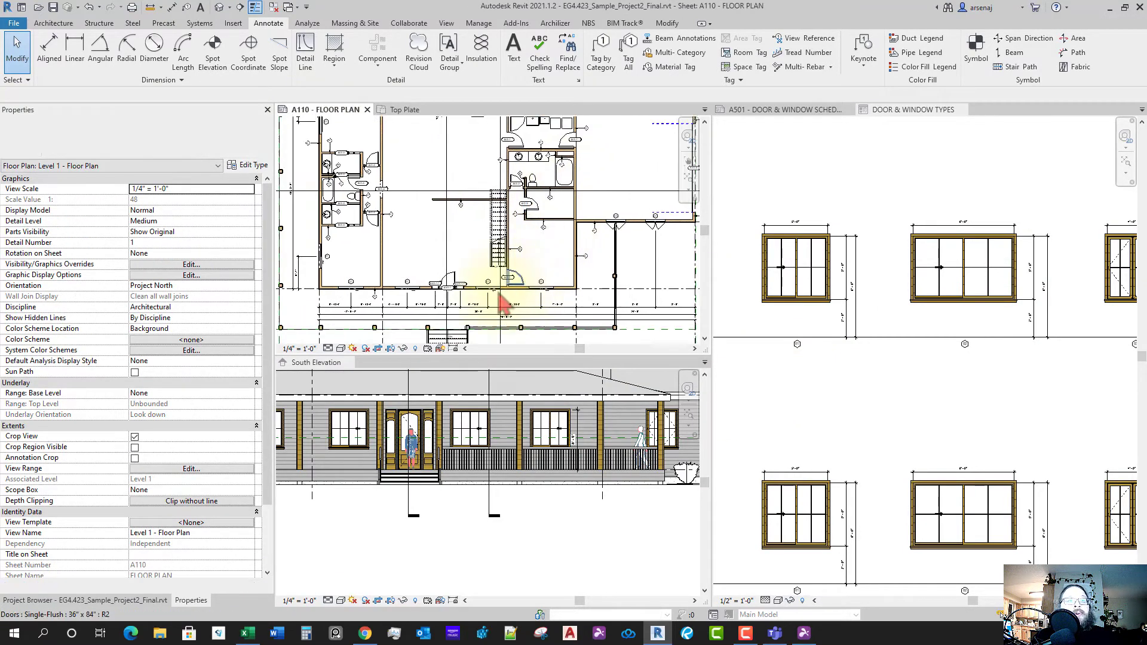
scroll(502, 303, up, 6)
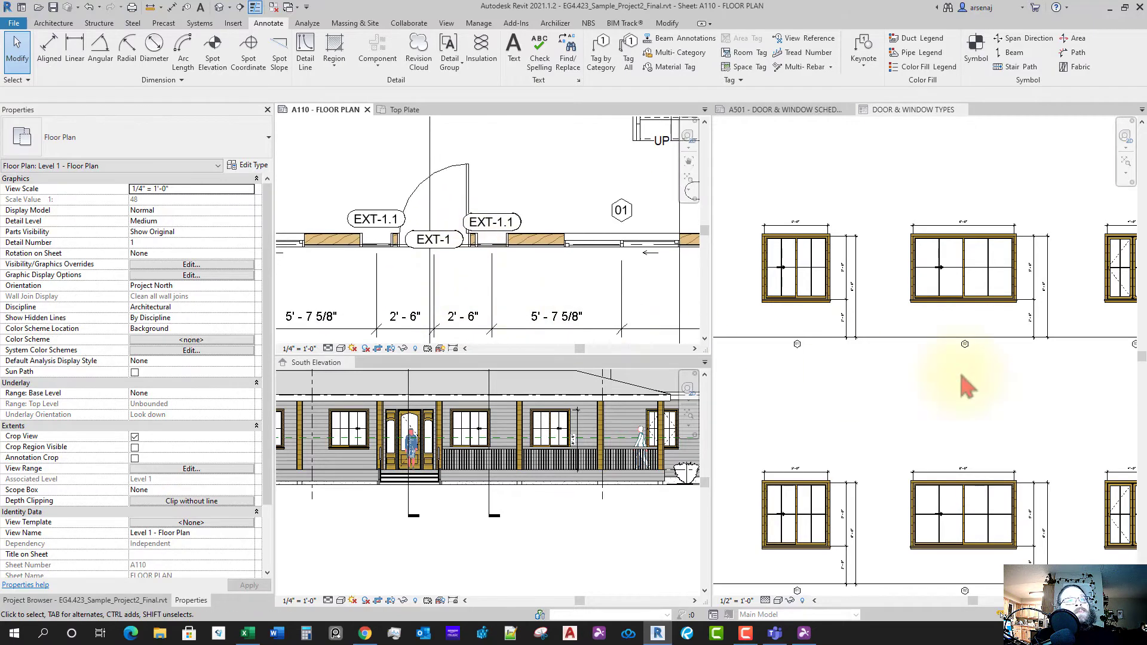
click(911, 401)
- Select all dimensions in the upper window row and delete them
scroll(848, 377, up, 5)
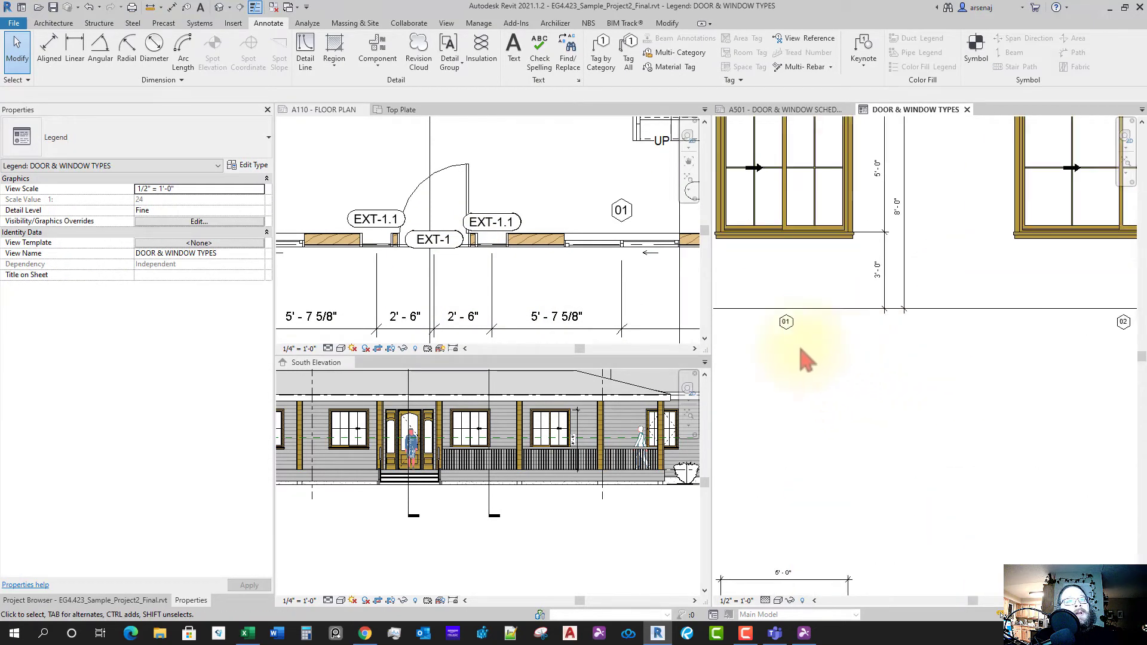
scroll(867, 418, down, 5)
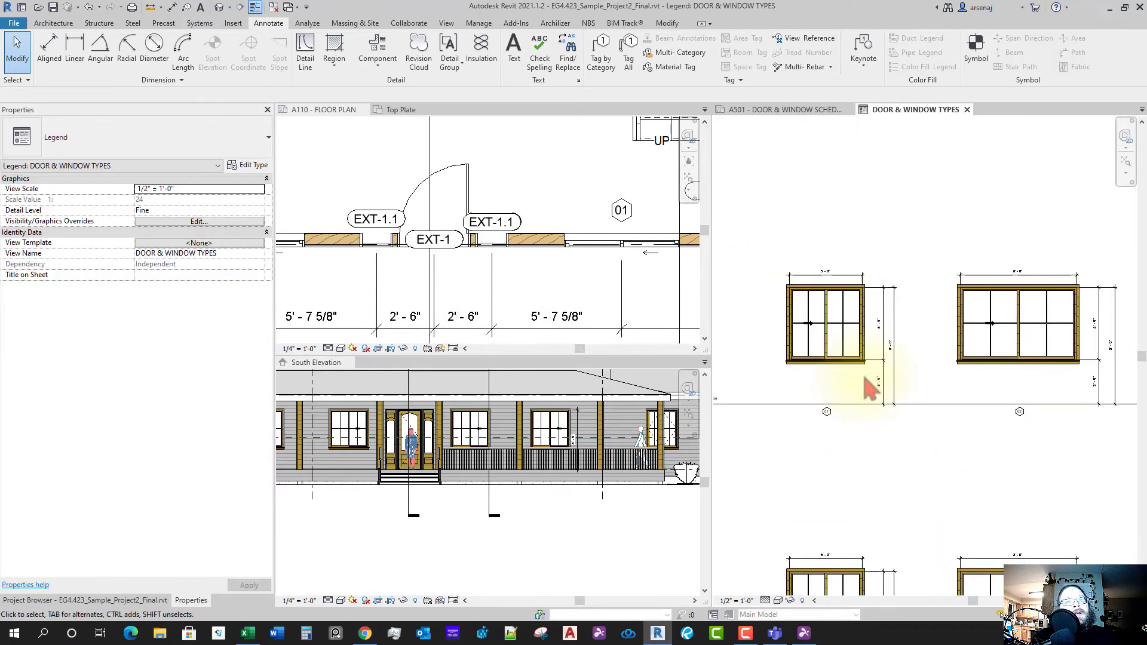
click(894, 385)
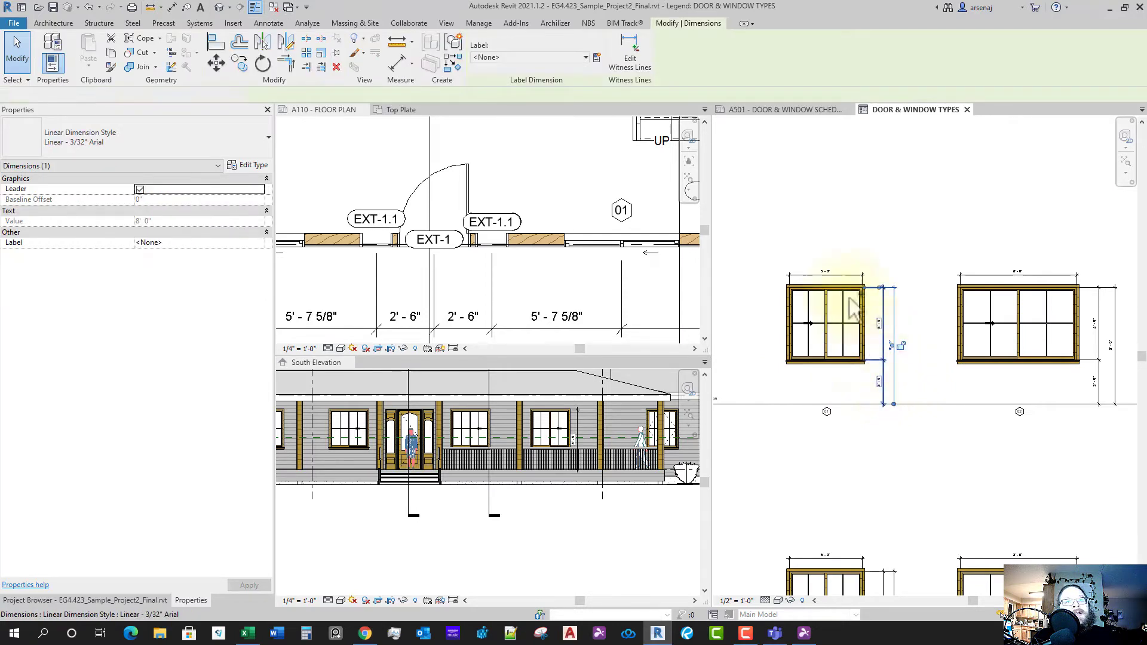
ctrl+click(1038, 274)
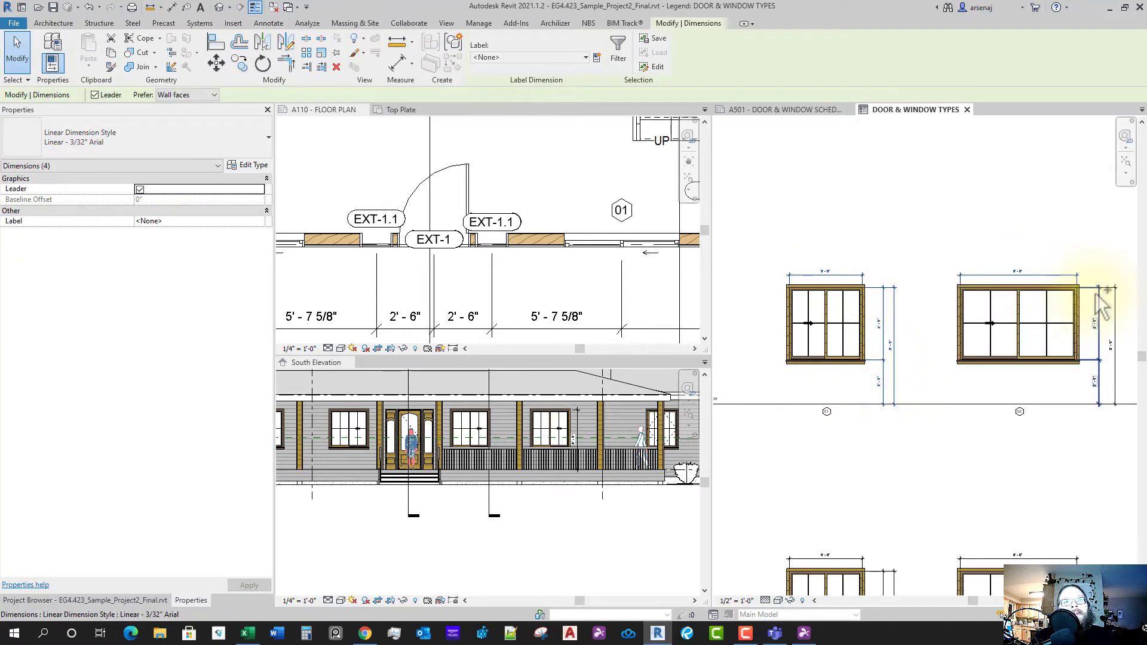
scroll(1103, 362, down, 2)
middle_drag(1106, 396, 876, 404)
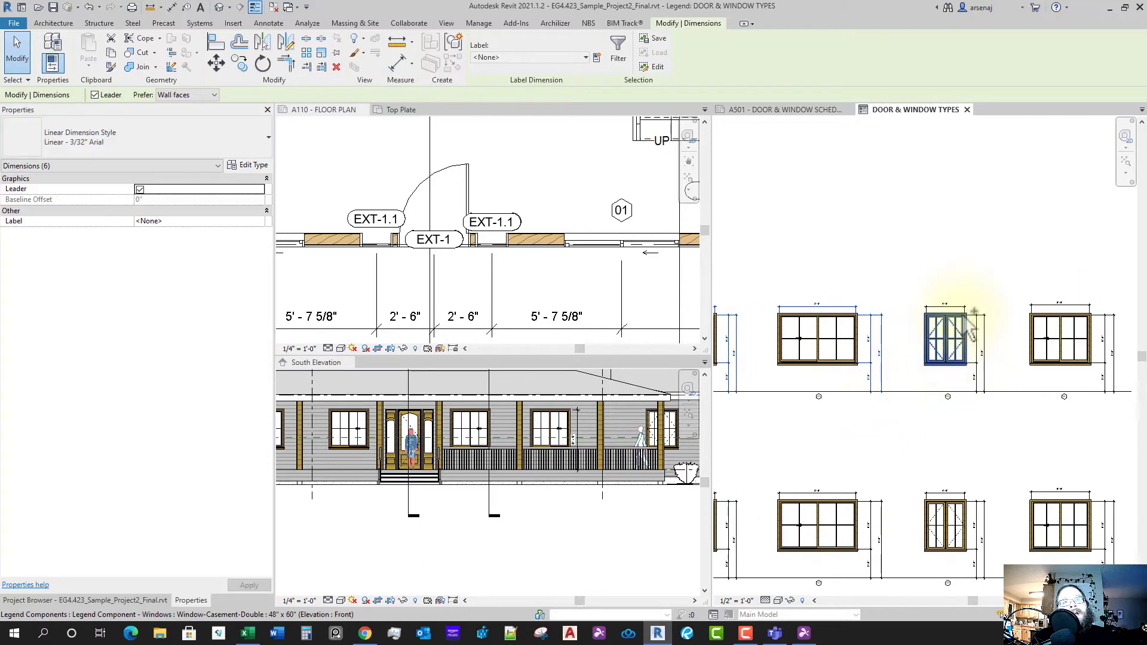
ctrl+click(958, 307)
ctrl+click(984, 332)
ctrl+click(1066, 305)
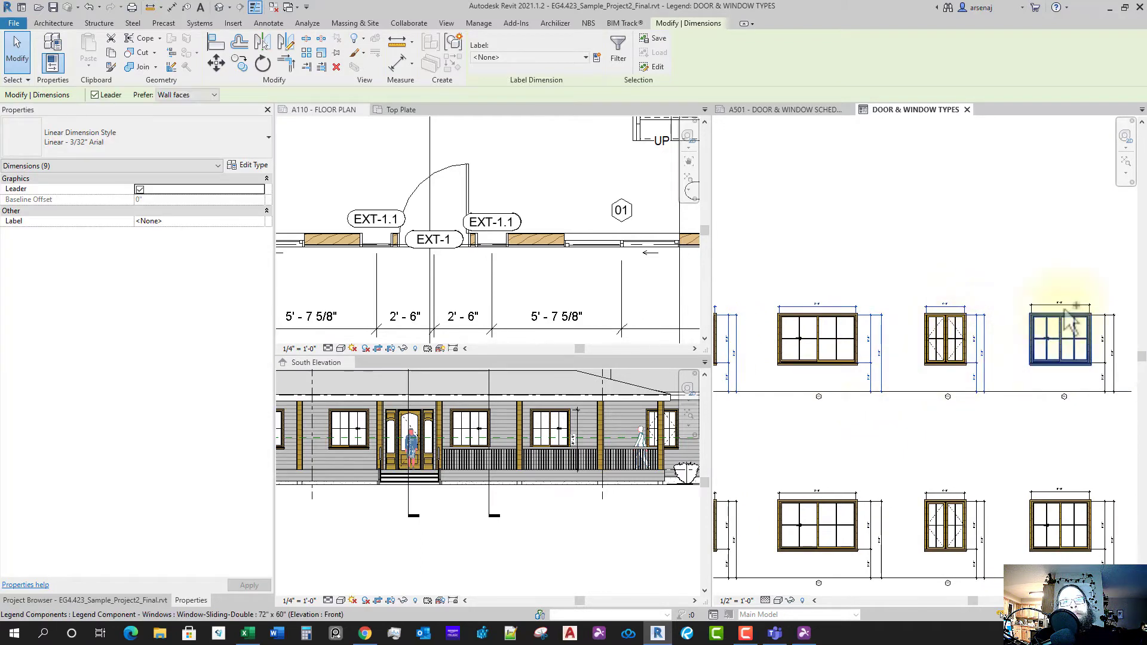
ctrl+click(1106, 345)
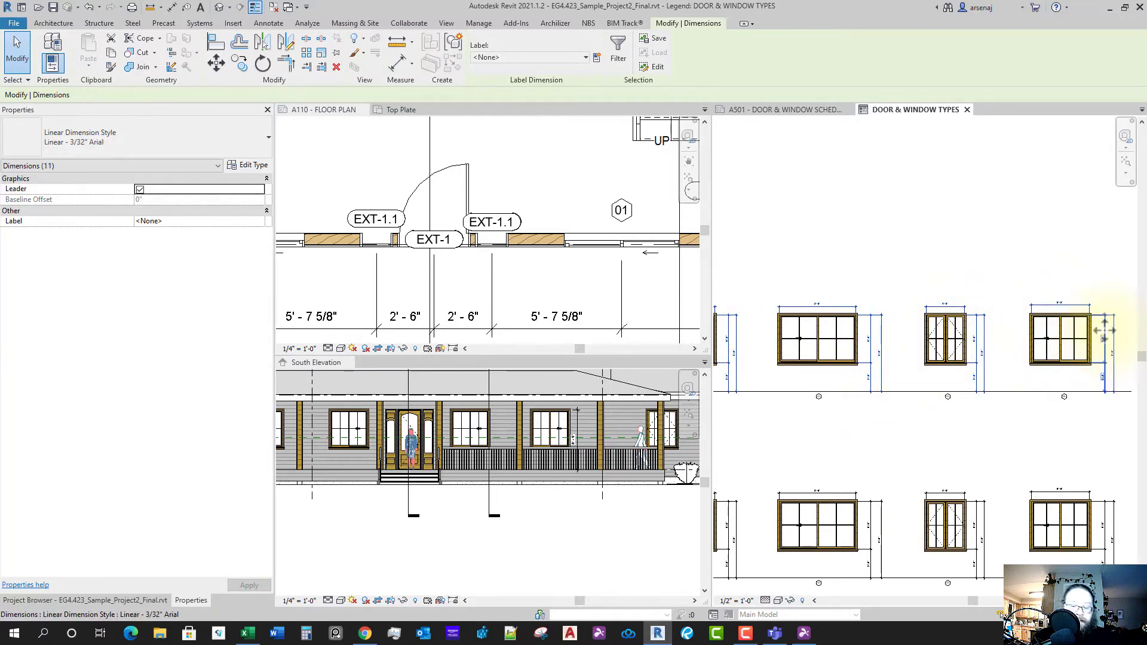
key(Delete)
scroll(954, 389, down, 2)
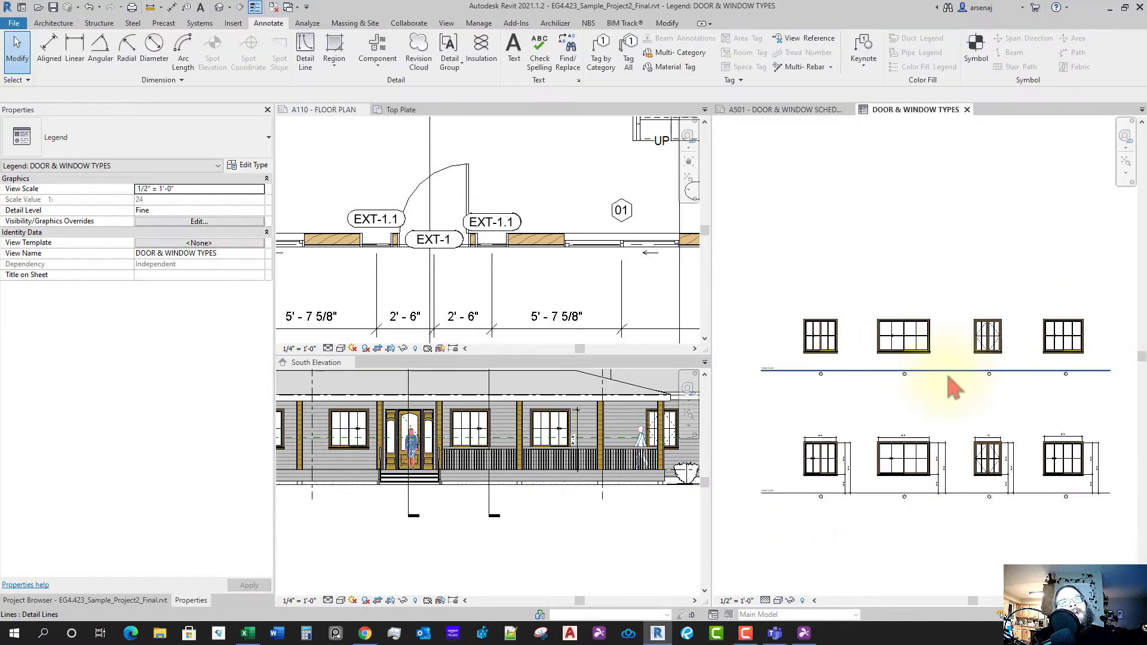
scroll(883, 389, up, 3)
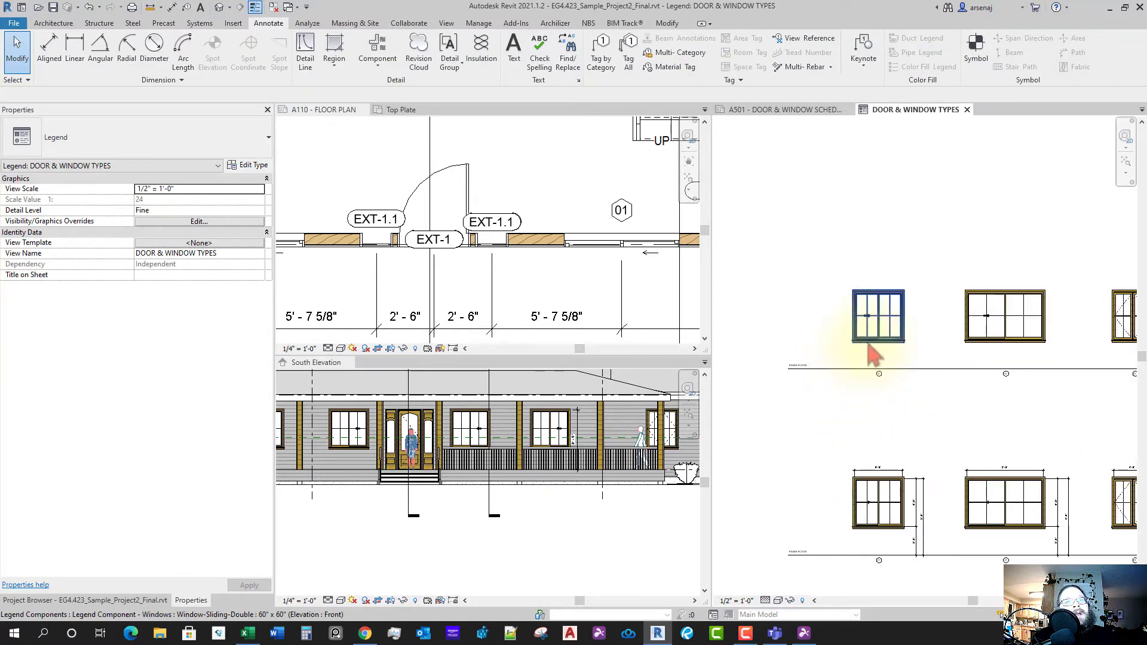
click(871, 345)
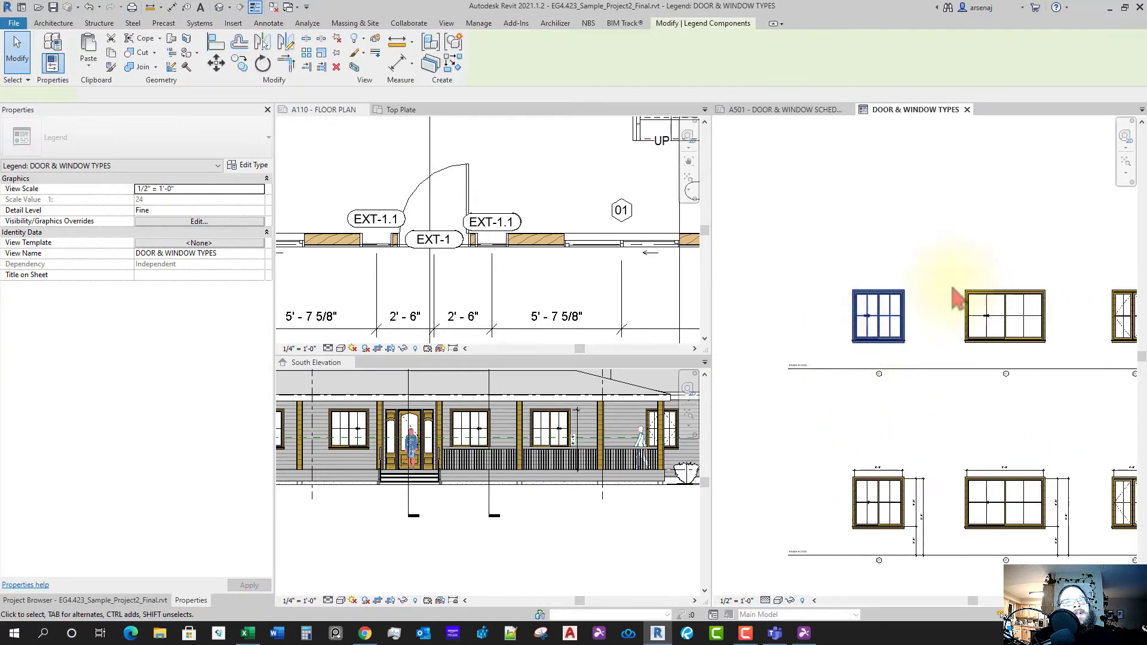
- Confirm the entry door is Half Arch Glass-Wood_Clad 36" x 96", then select the first legend window
click(468, 200)
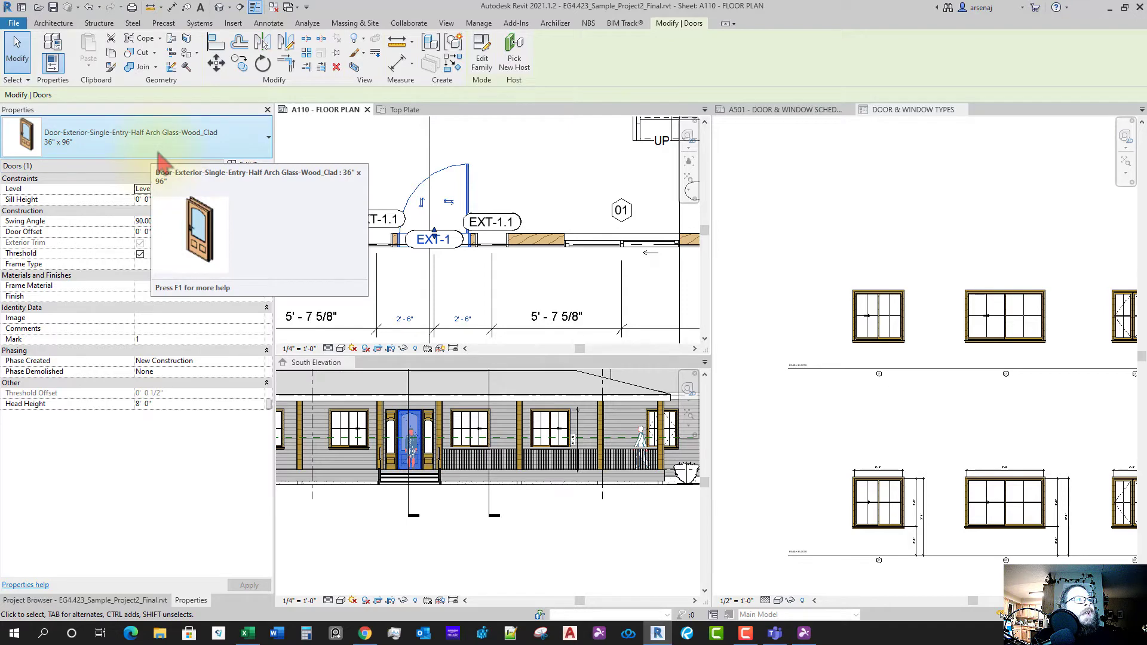
click(858, 330)
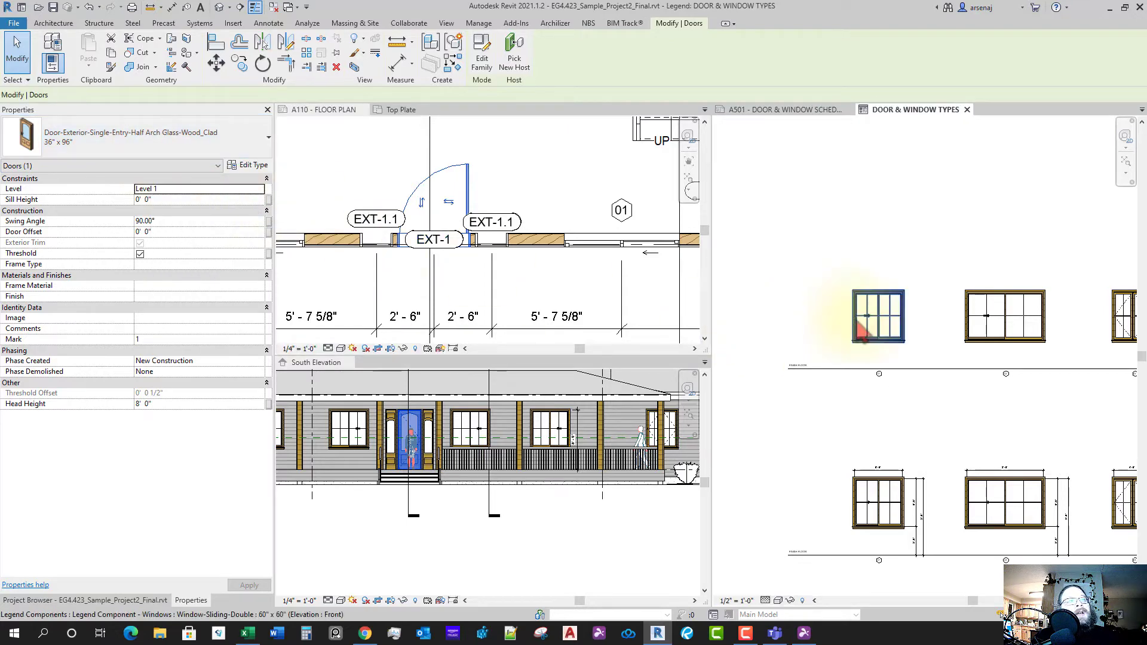
click(859, 327)
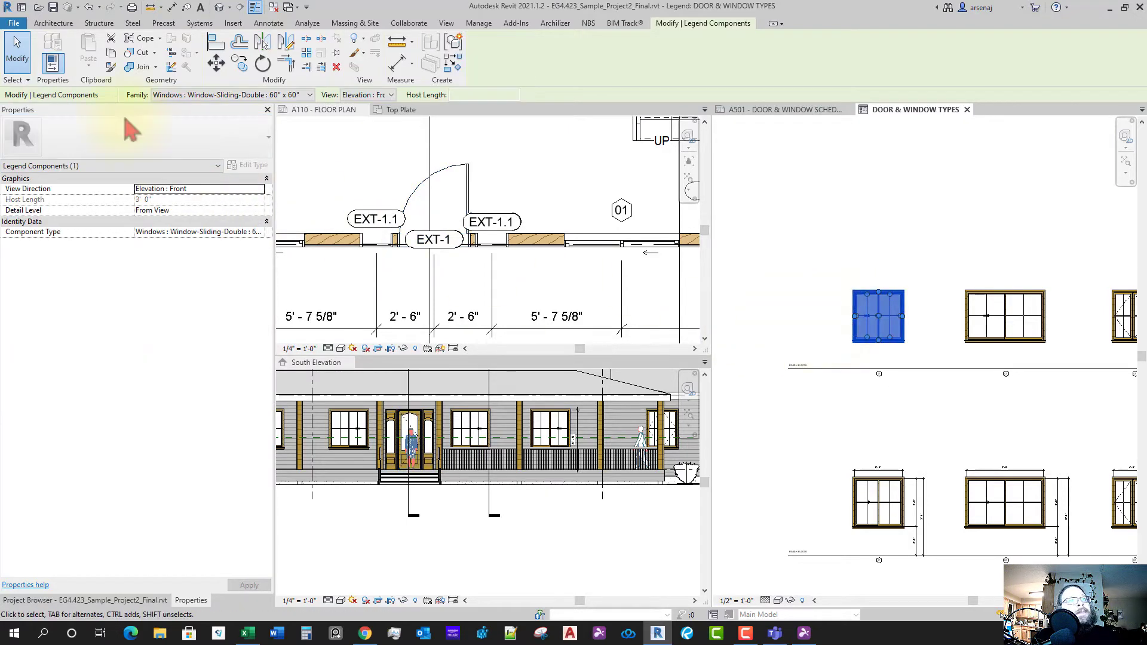
- Browse the Options Bar Family list of component types for the first upper-row window
click(234, 96)
scroll(254, 263, up, 20)
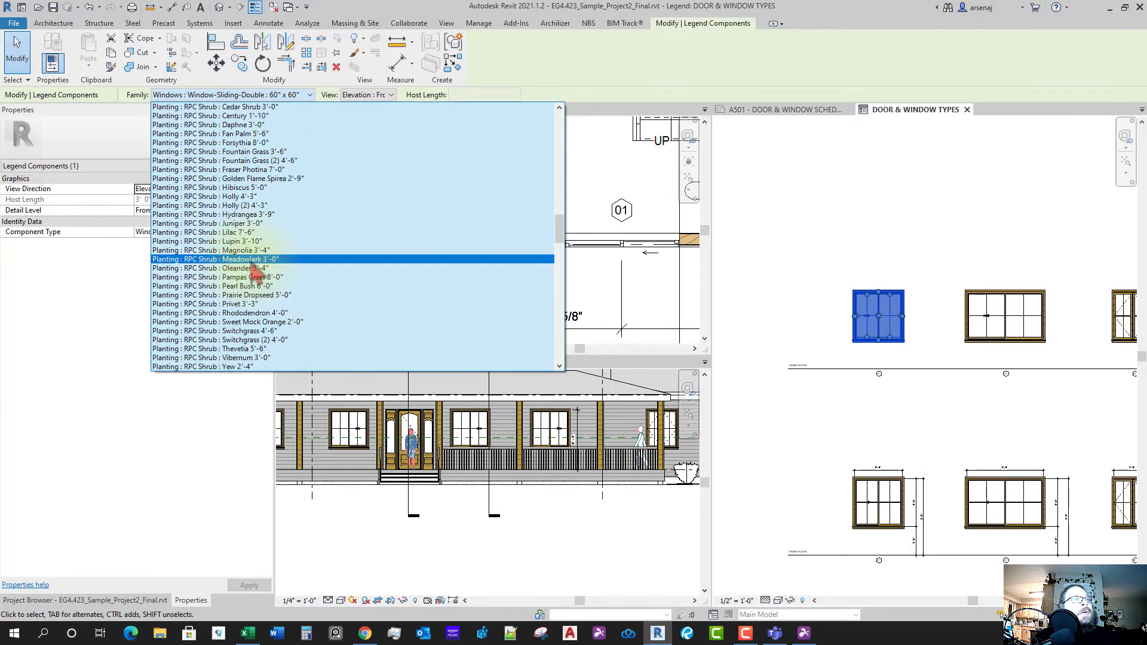
scroll(254, 271, up, 20)
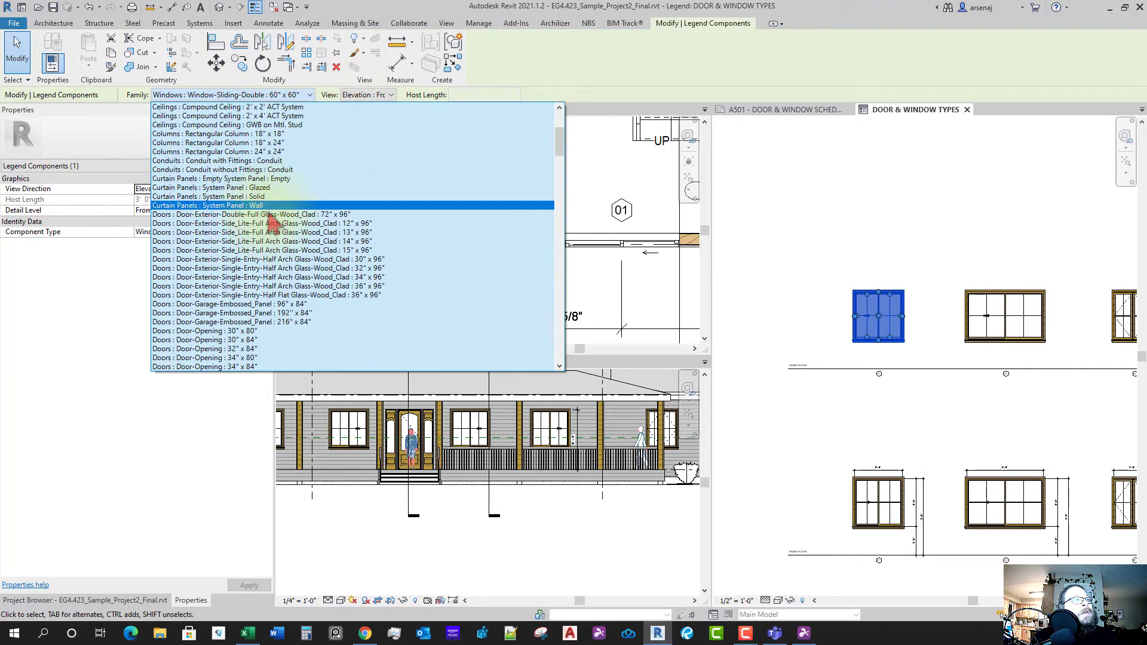
scroll(287, 226, down, 1)
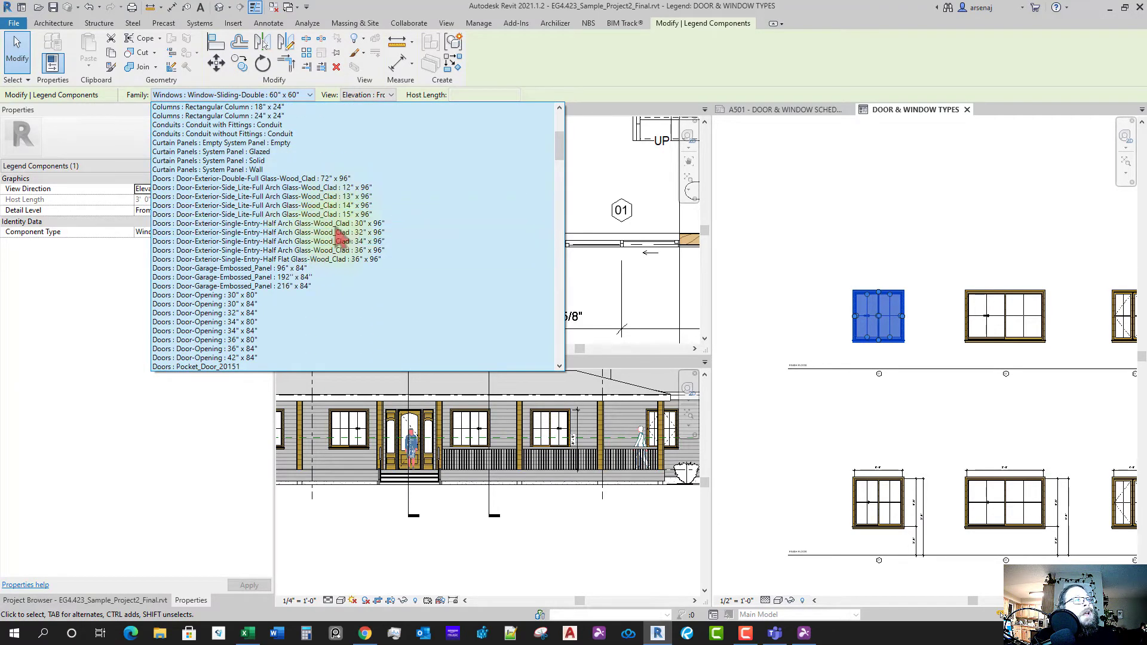
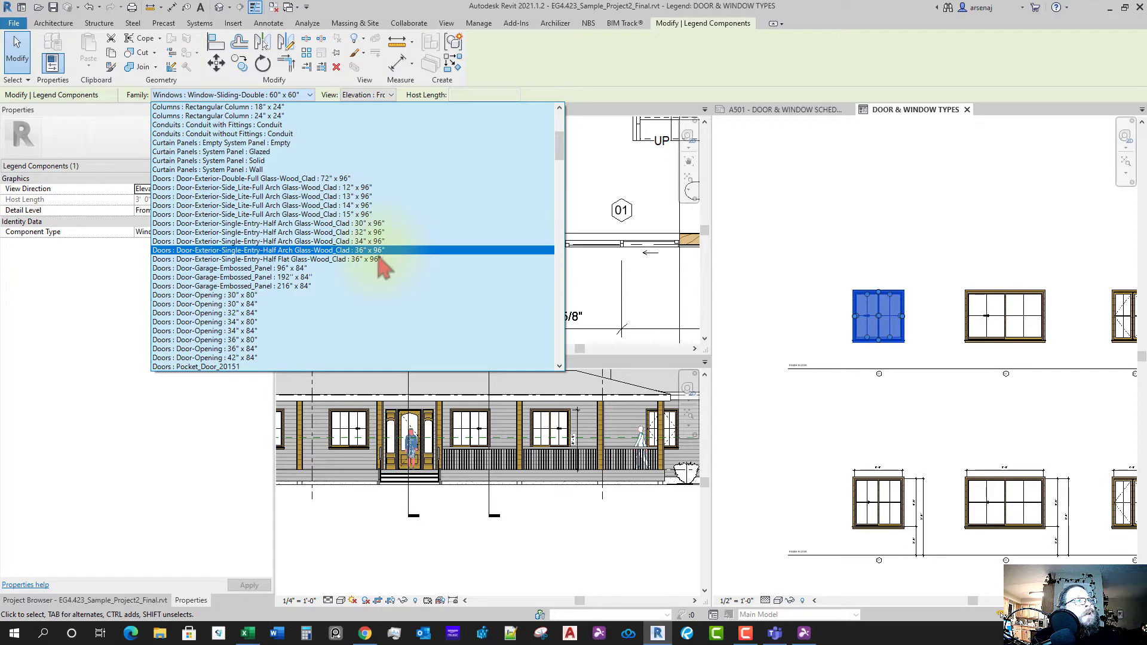
- Switch the first legend component to the Half Arch Glass-Wood_Clad 36" x 96" exterior door
click(371, 251)
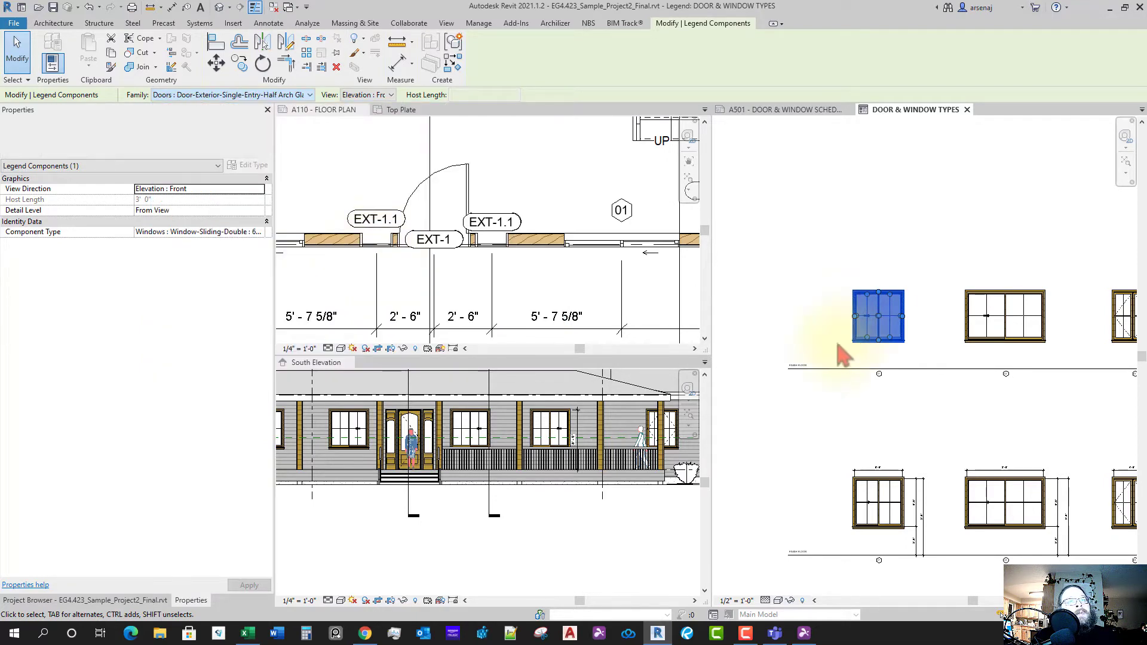
scroll(907, 372, up, 2)
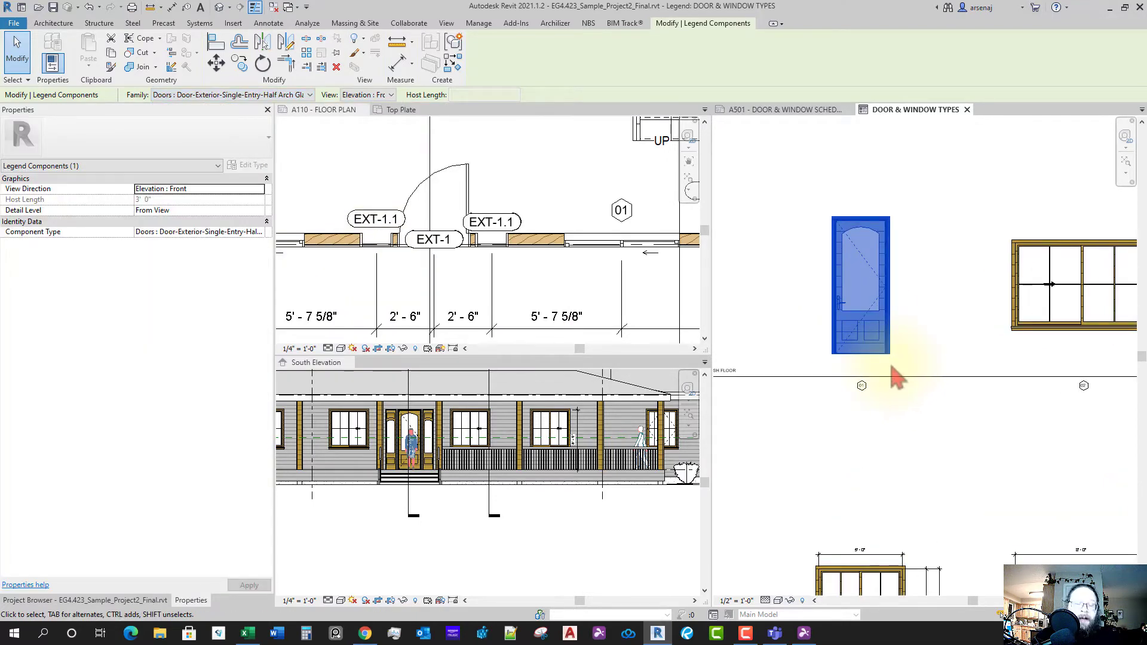
- Align the half-arch door's bottom edge to the legend's floor level line
click(215, 43)
click(809, 378)
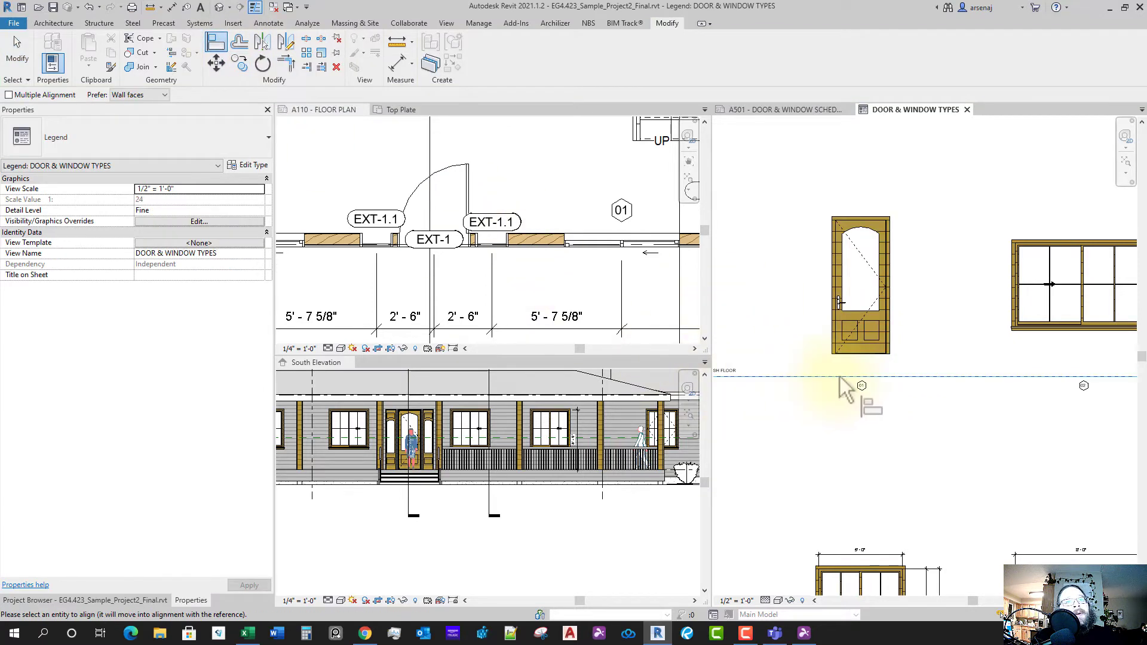
scroll(845, 388, up, 1)
scroll(878, 352, up, 2)
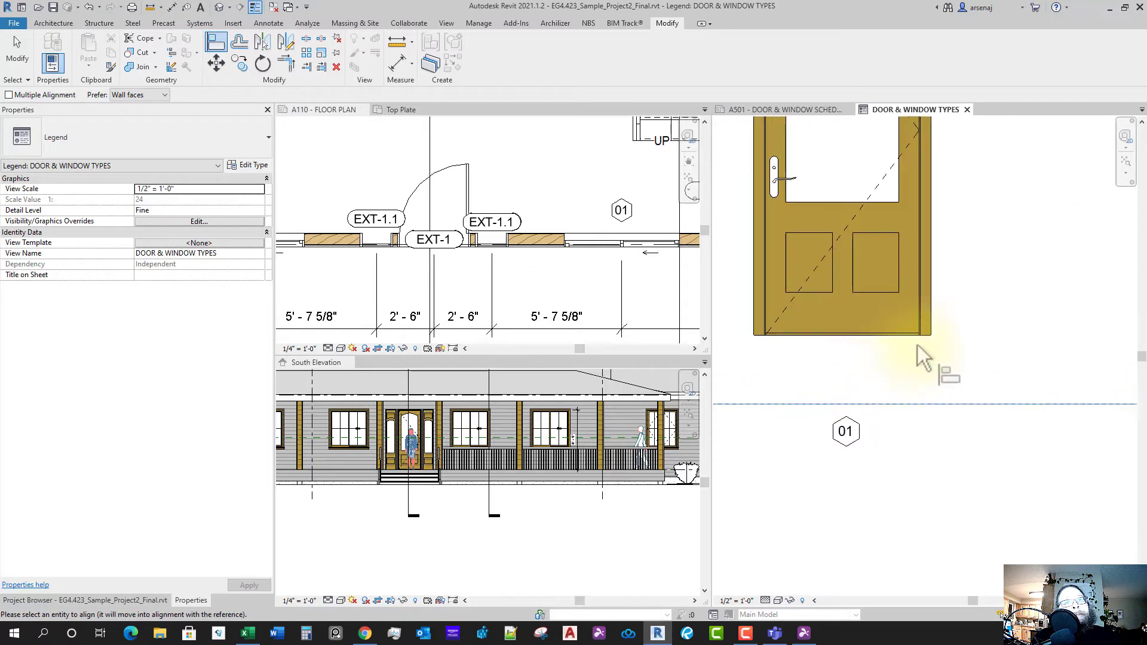
scroll(932, 376, down, 3)
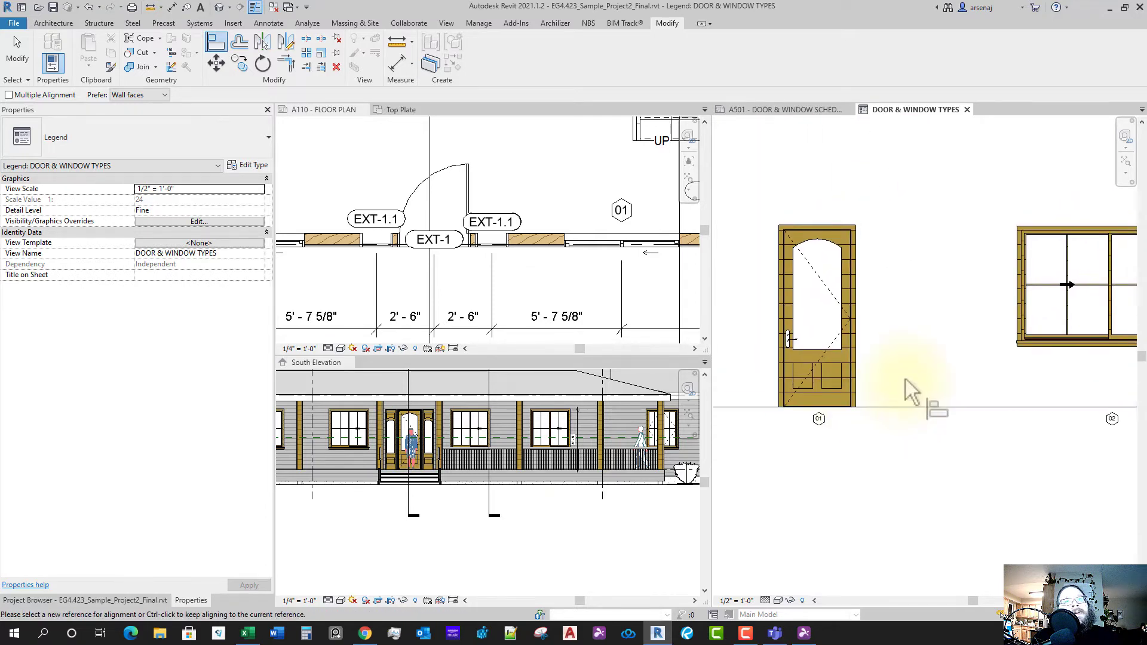
key(Escape)
key(Escape)
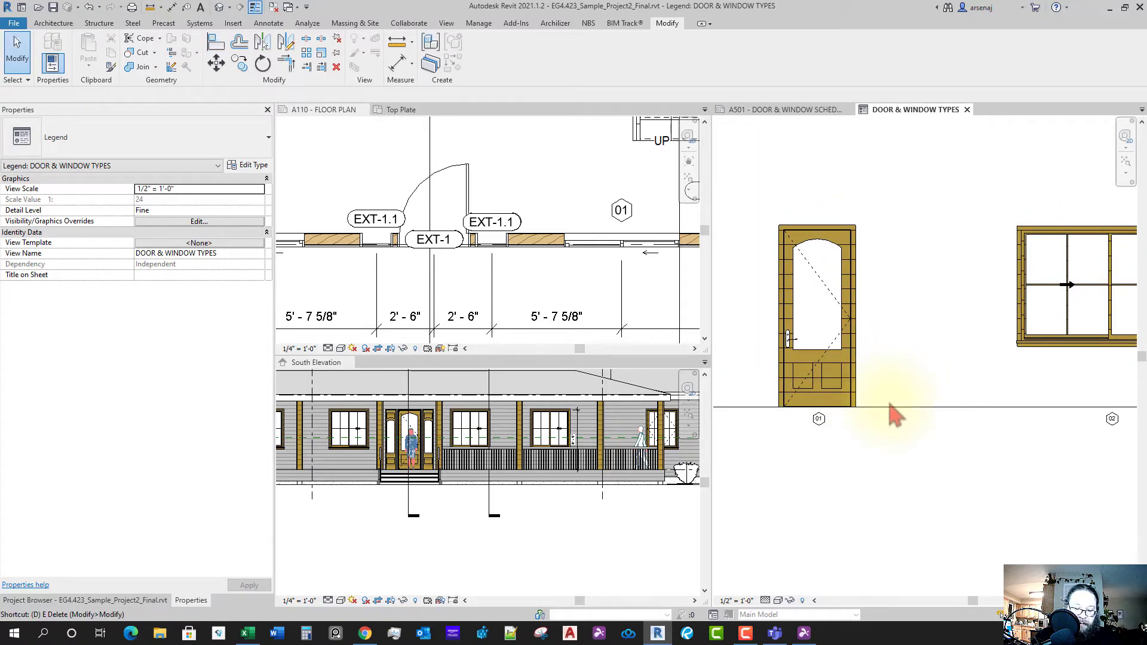
- Add an 8'-0" aligned height dimension on the door's right side
key(d)
key(i)
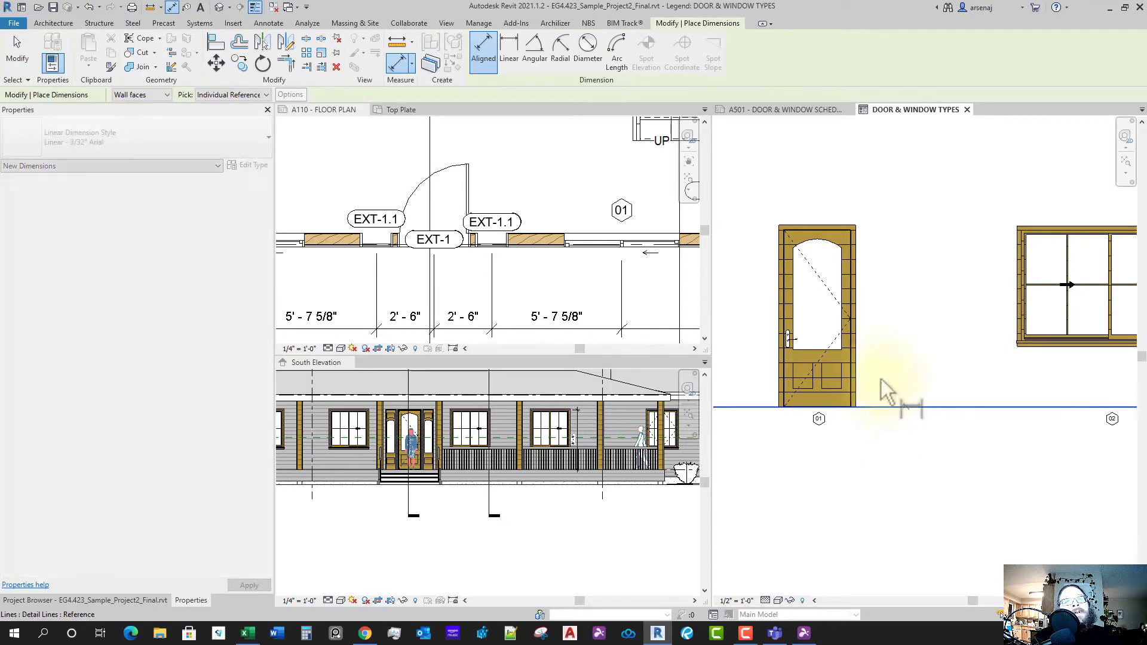
scroll(831, 230, up, 3)
scroll(832, 230, up, 3)
scroll(862, 206, down, 3)
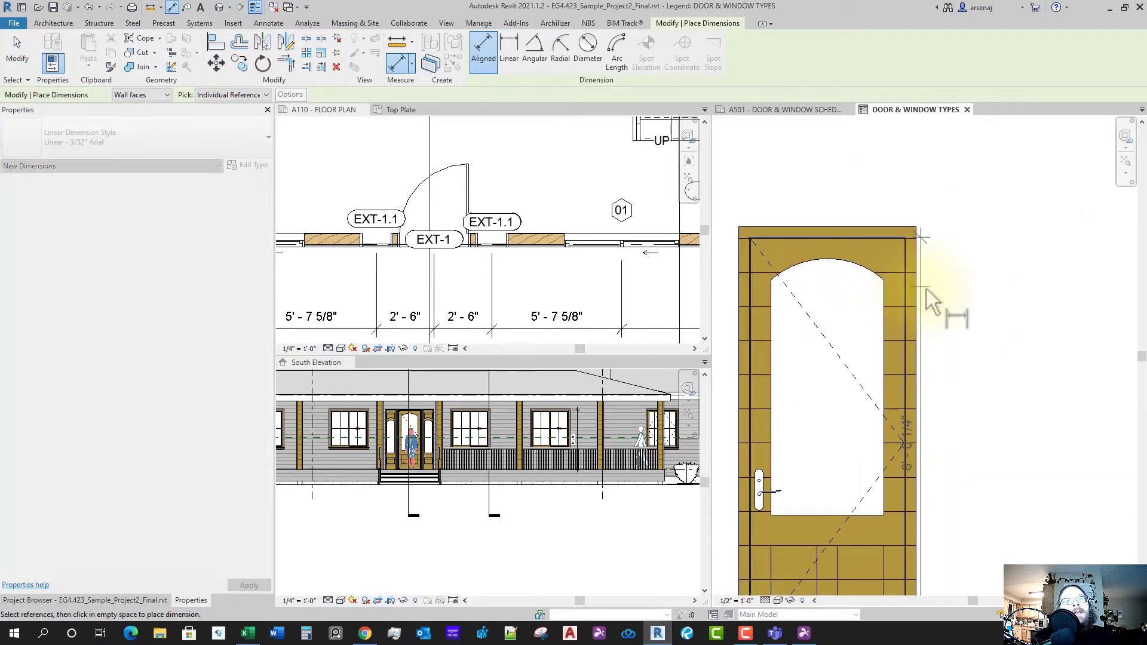
scroll(884, 242, up, 3)
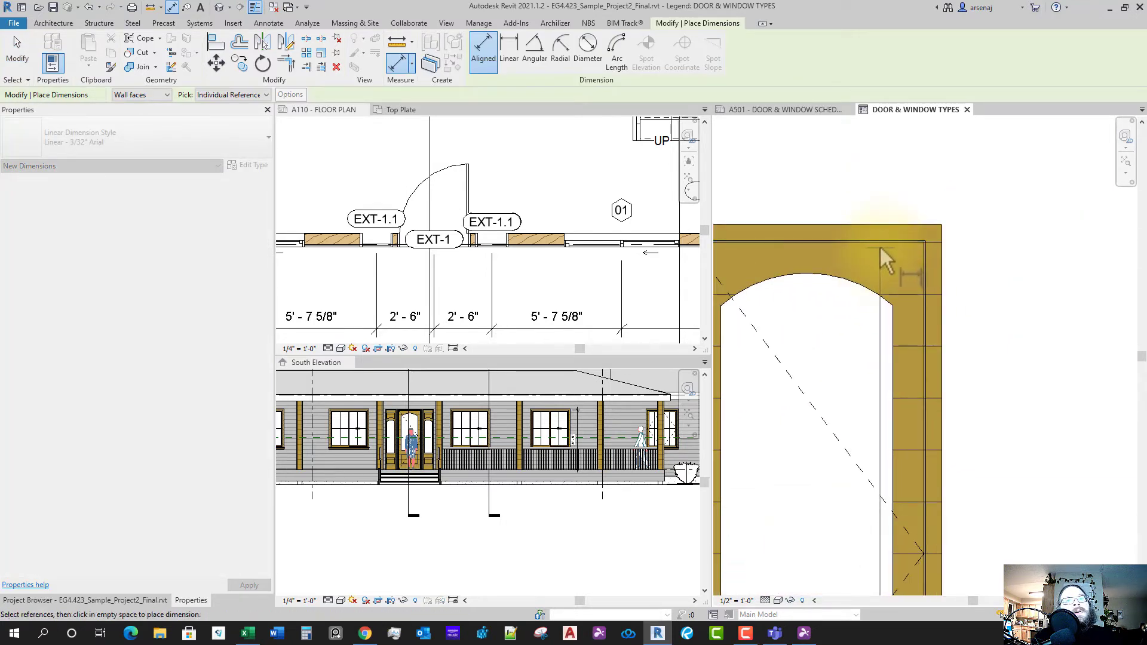
click(880, 244)
scroll(897, 280, down, 2)
middle_drag(958, 361, 917, 339)
scroll(917, 339, down, 2)
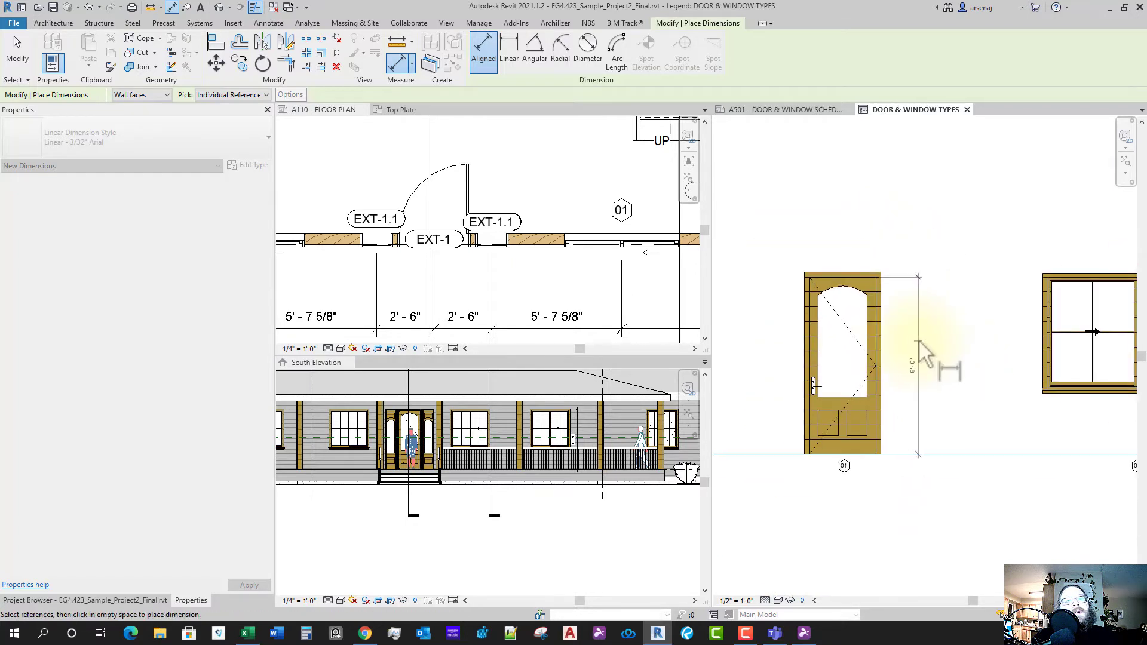
click(918, 343)
scroll(874, 293, up, 2)
scroll(882, 302, up, 4)
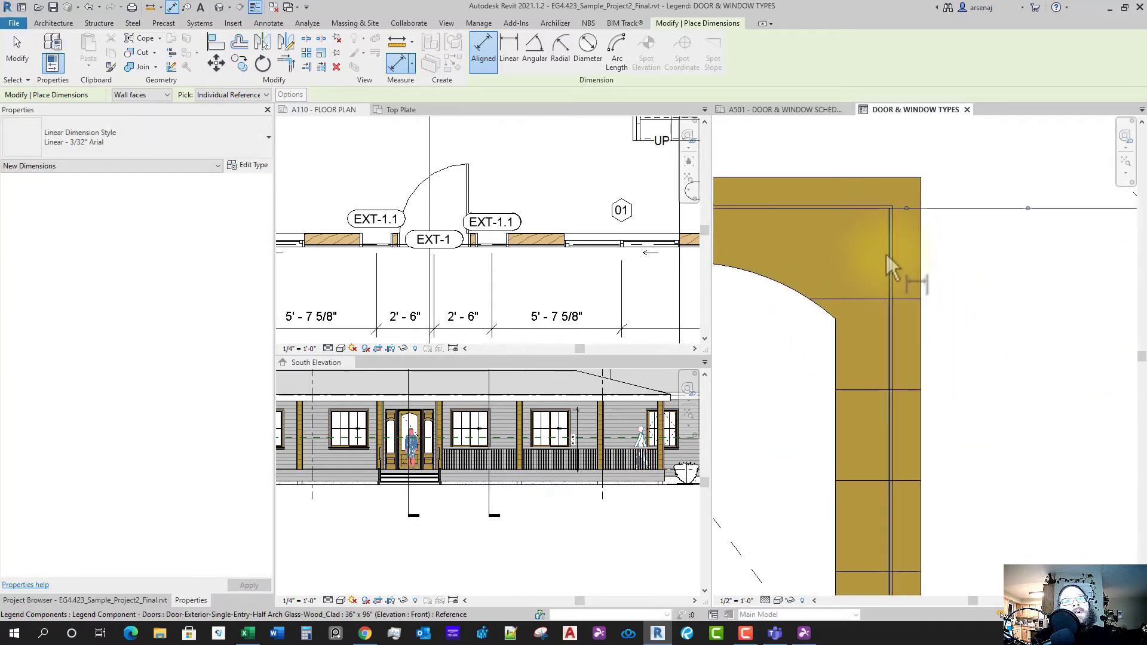
- Add a 3'-0" width dimension above the door, then select the 01 tag below it
middle_drag(886, 252, 956, 341)
scroll(811, 291, up, 4)
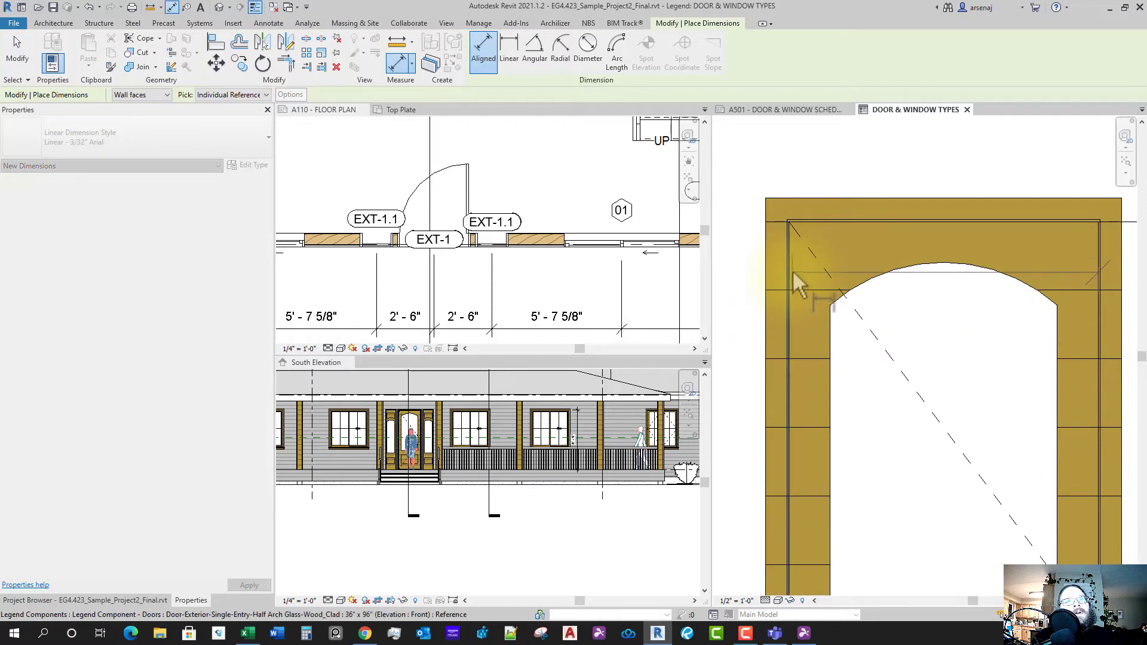
click(792, 271)
scroll(819, 328, down, 1)
scroll(827, 329, down, 3)
click(883, 254)
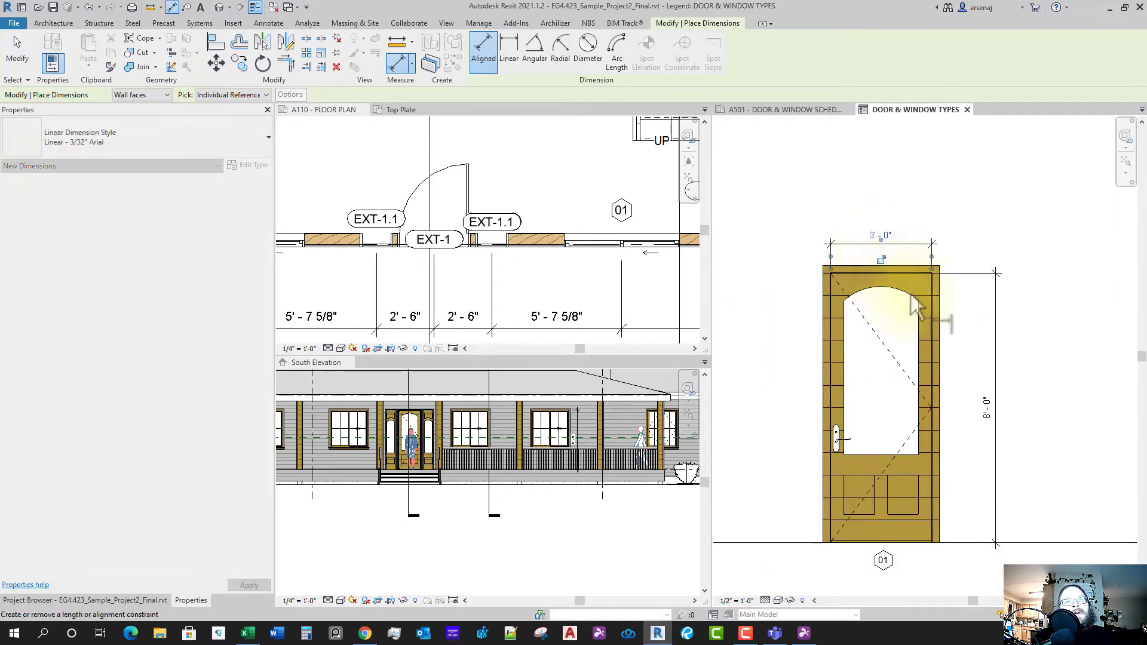
scroll(922, 367, down, 5)
scroll(897, 418, up, 2)
key(Escape)
key(Escape)
scroll(866, 433, up, 2)
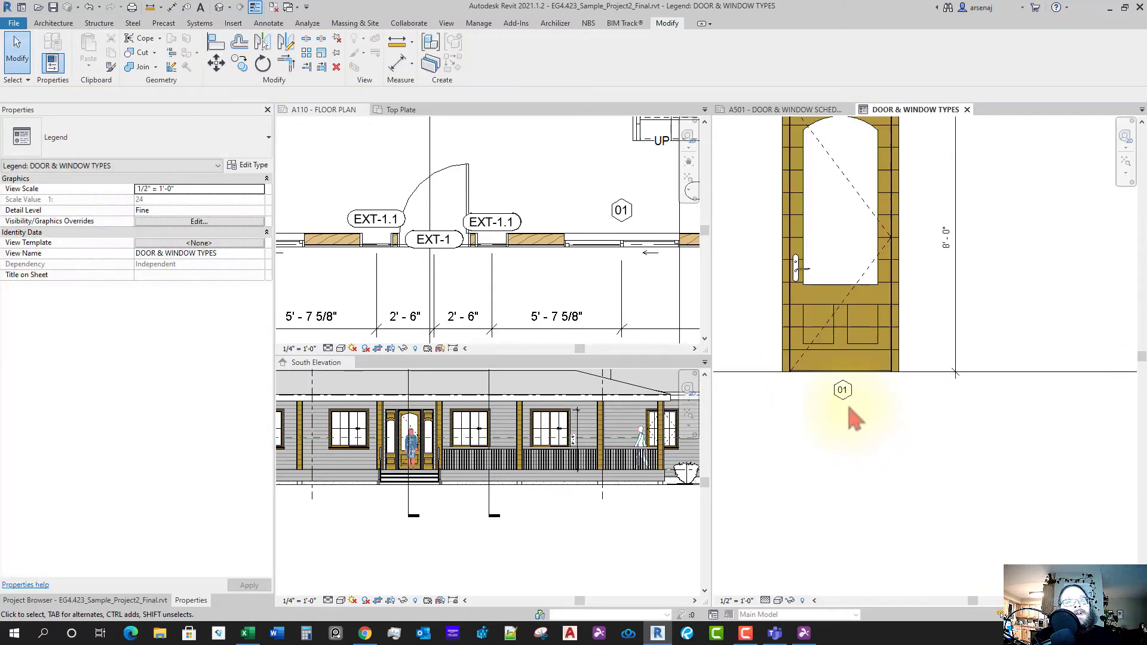
click(846, 399)
scroll(848, 400, up, 4)
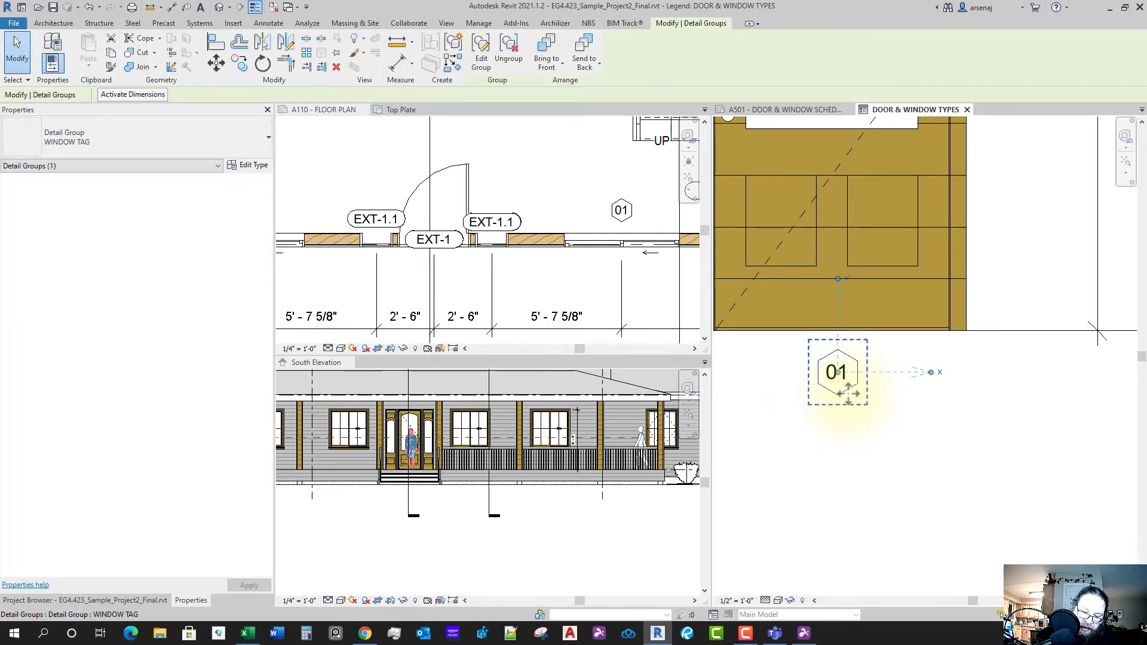
- Delete the hexagon outline around the 01 tag, leaving plain 01 text in the legend
key(Escape)
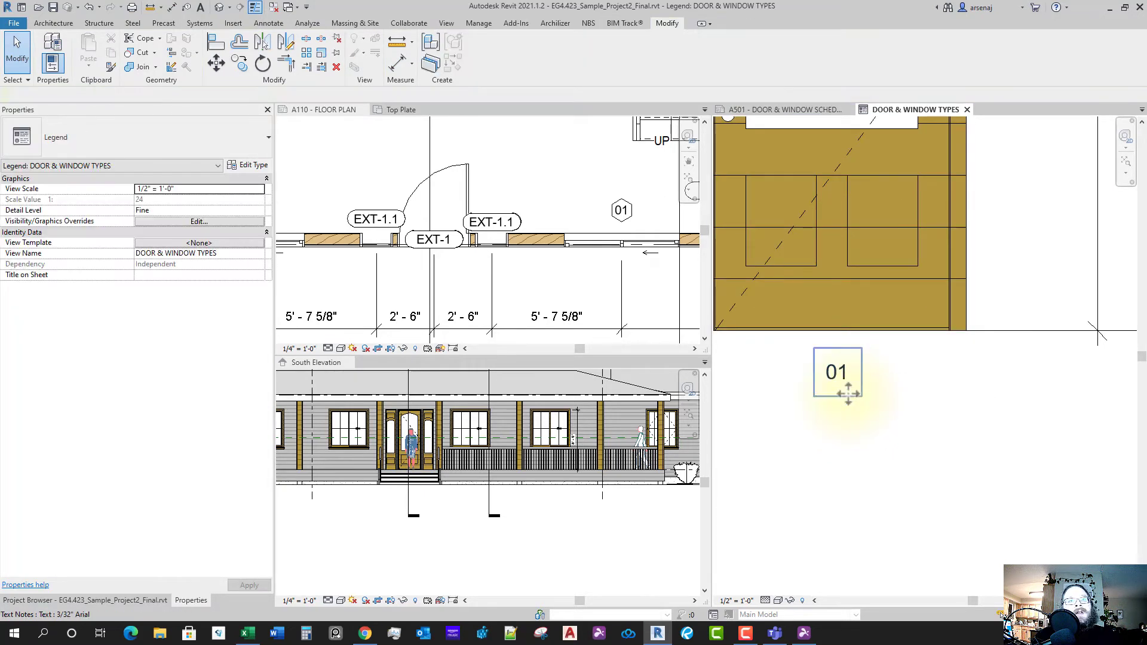
click(468, 293)
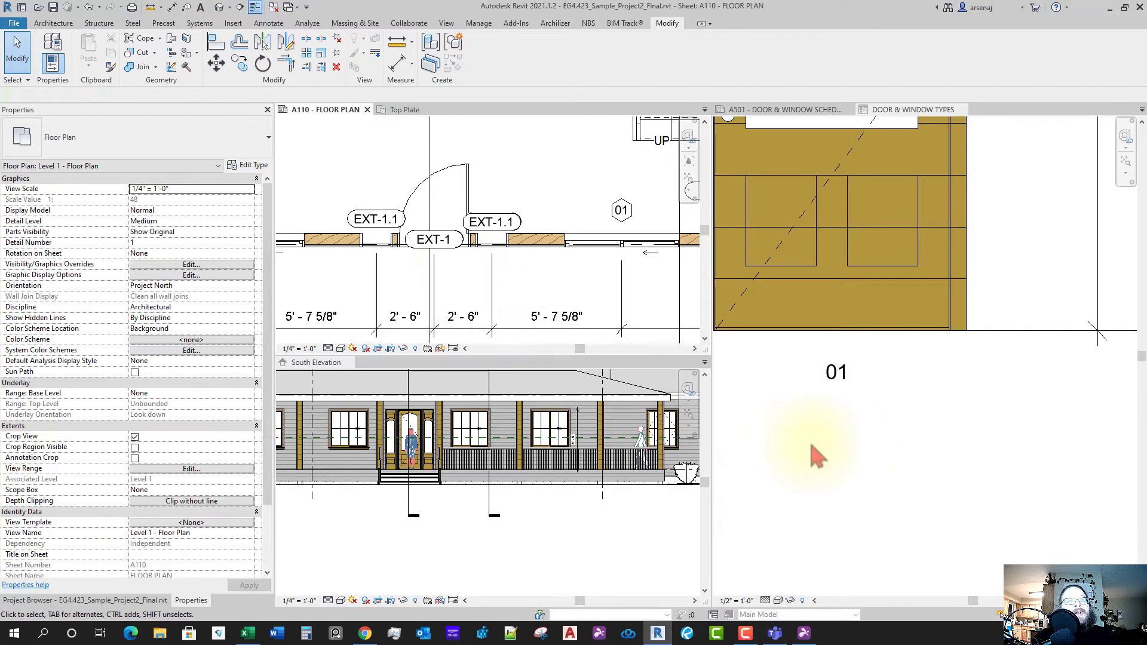
click(814, 456)
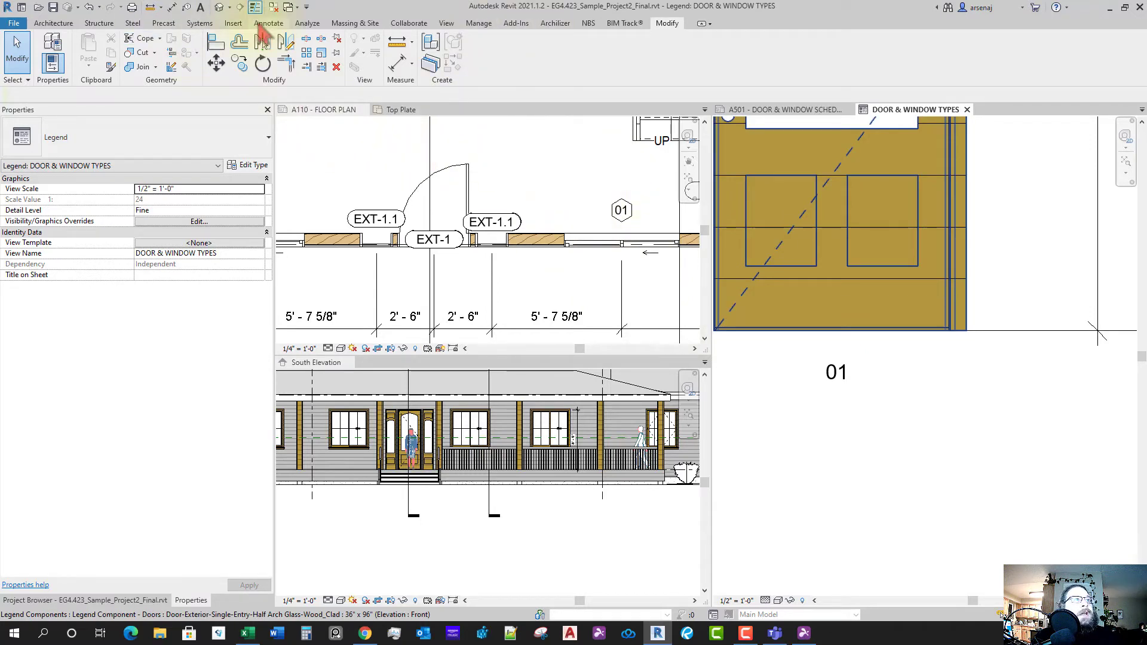
click(268, 25)
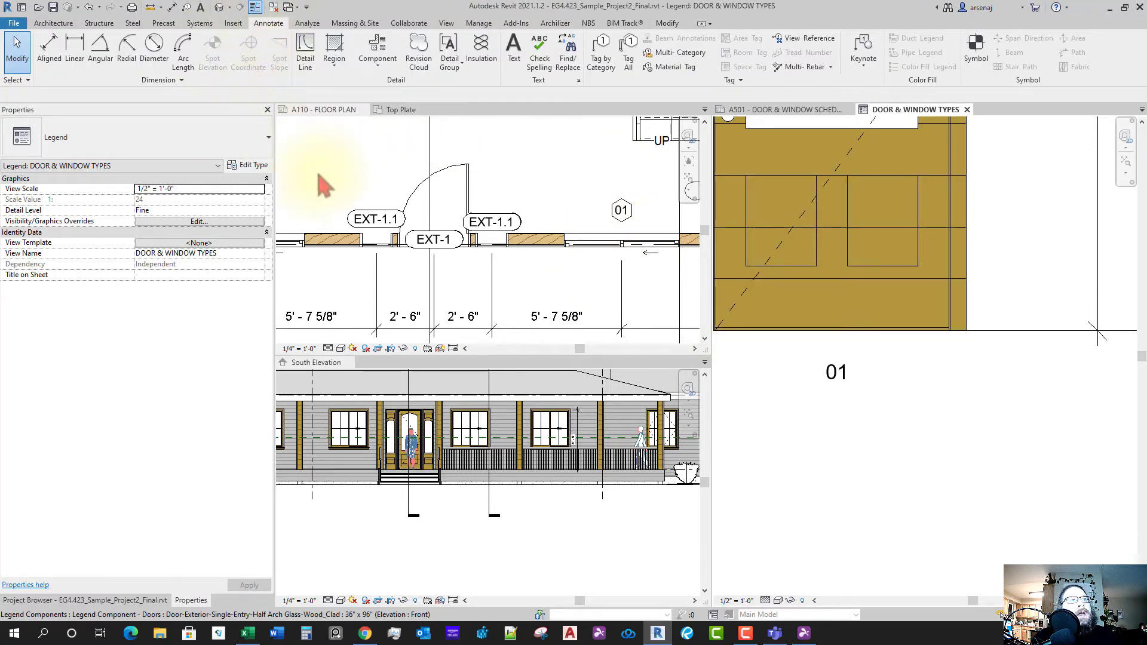
- Draw a horizontal detail line just above the 01 text
click(316, 60)
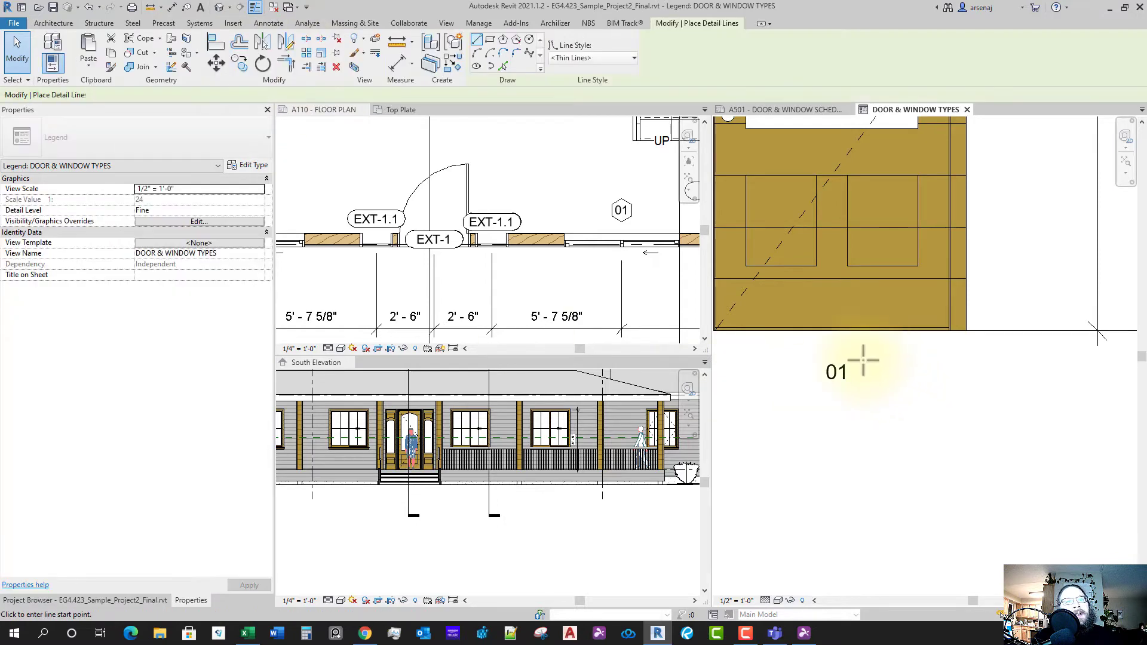
click(807, 358)
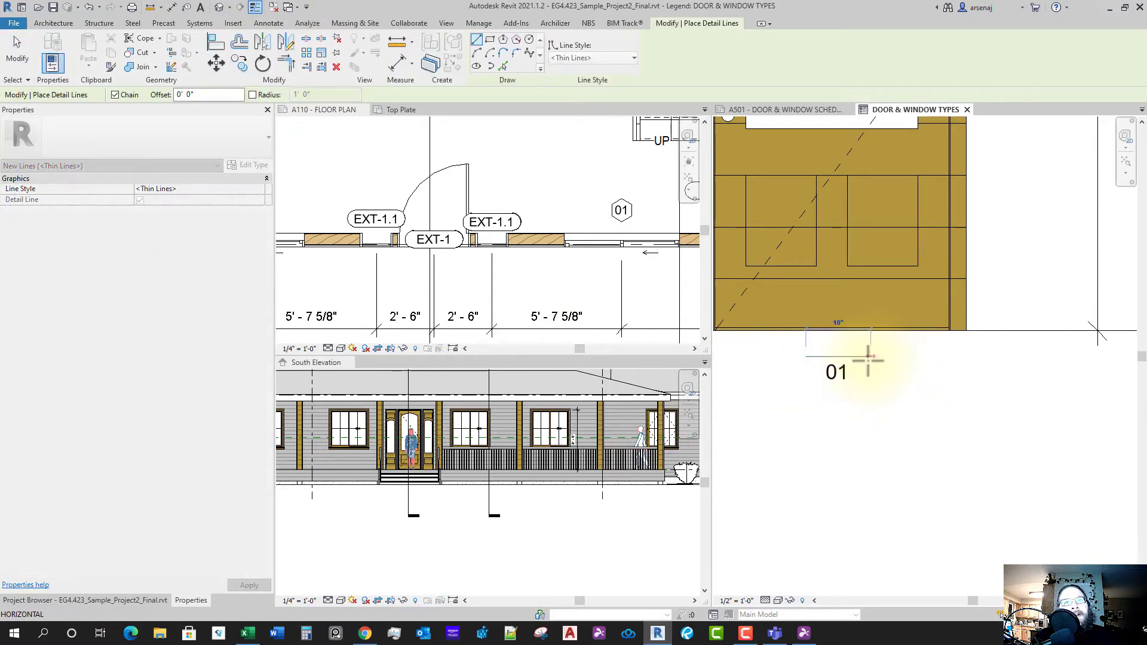
click(865, 356)
key(Escape)
key(Escape)
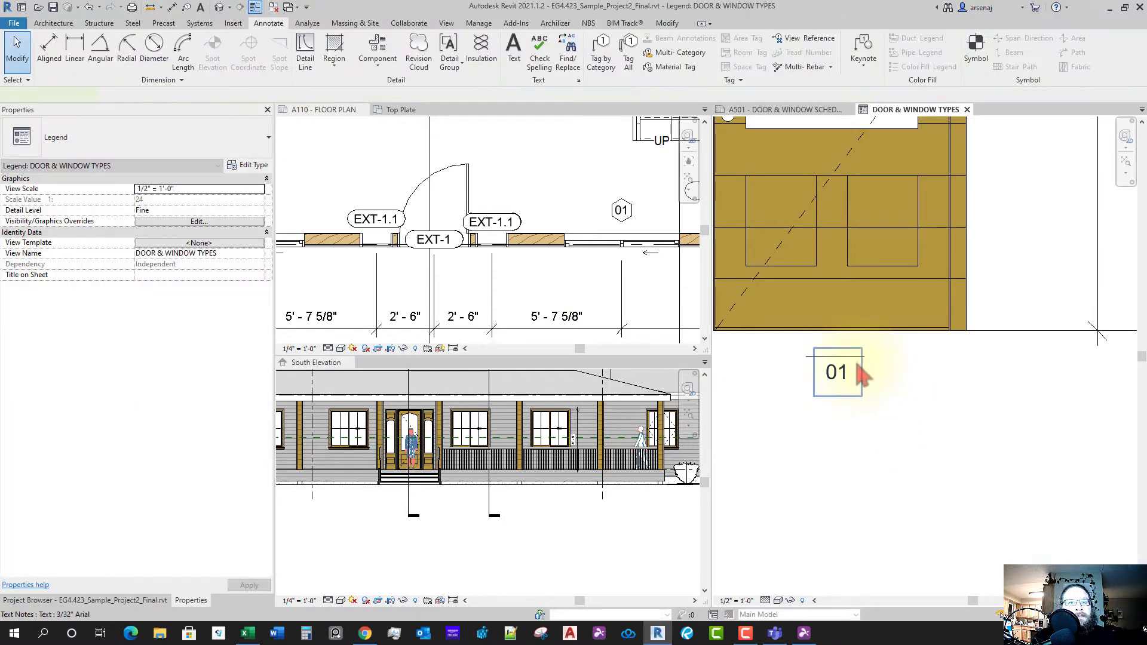
click(865, 374)
key(Escape)
click(859, 357)
- Copy that line straight down to sit just below the 01 text
key(c)
key(o)
click(865, 357)
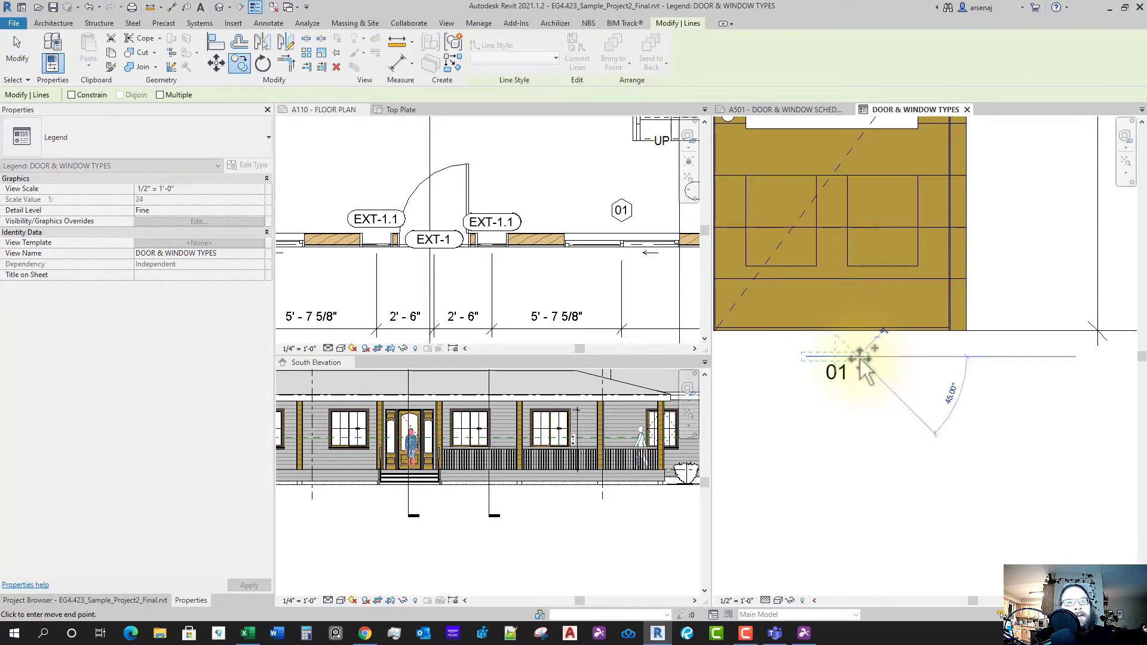
key(shift)
click(866, 392)
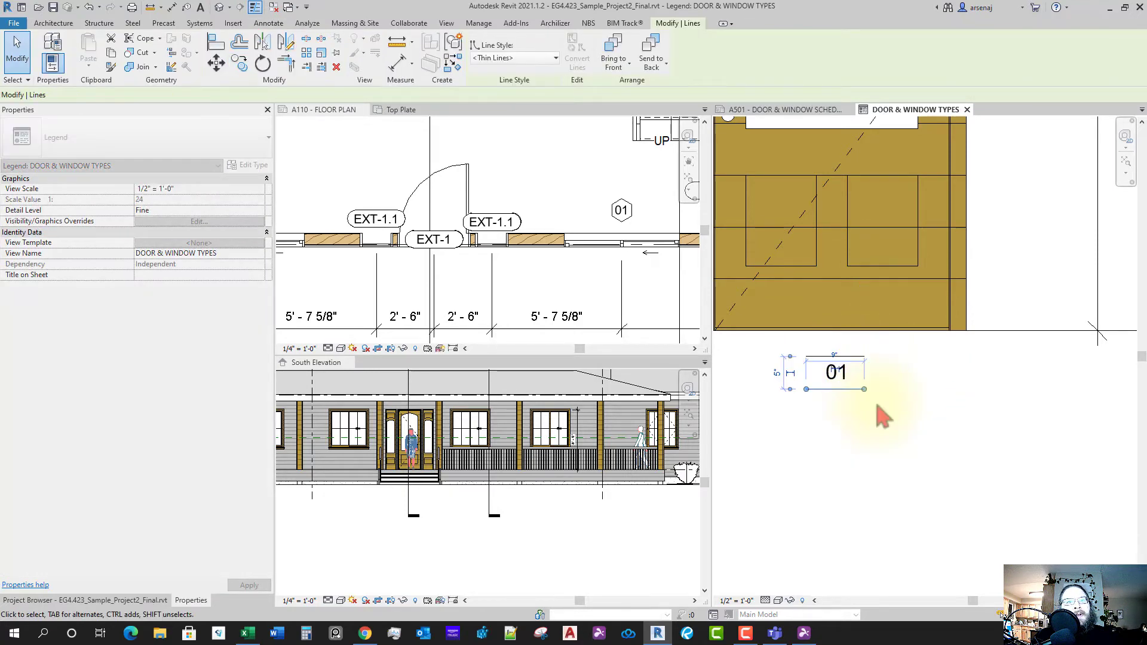
key(Escape)
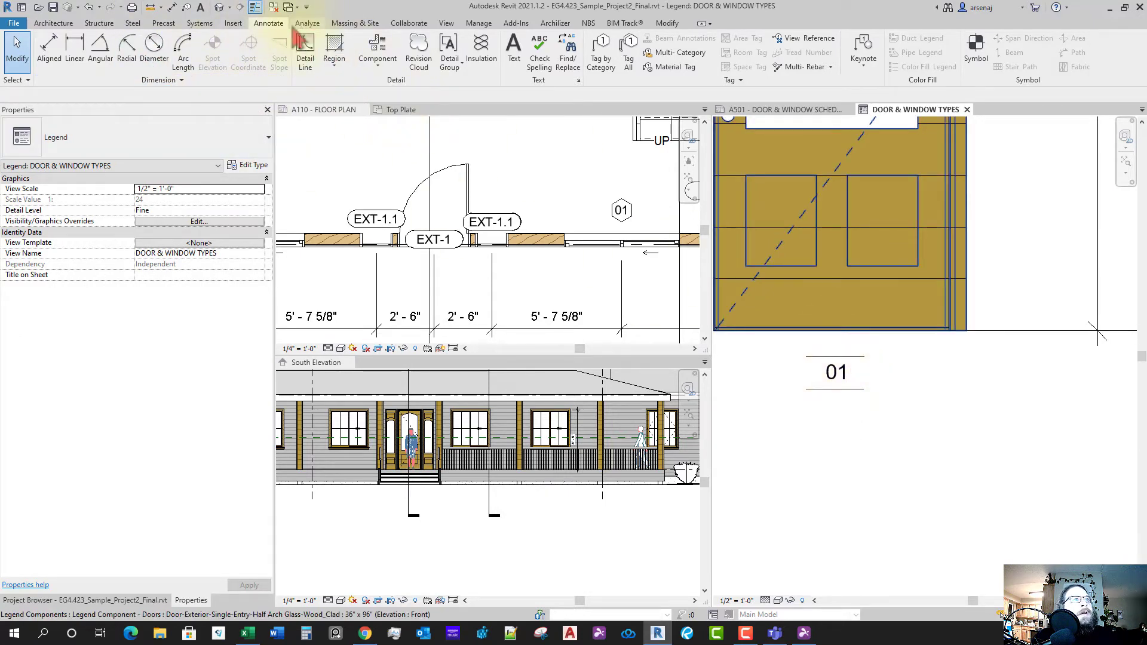
click(306, 50)
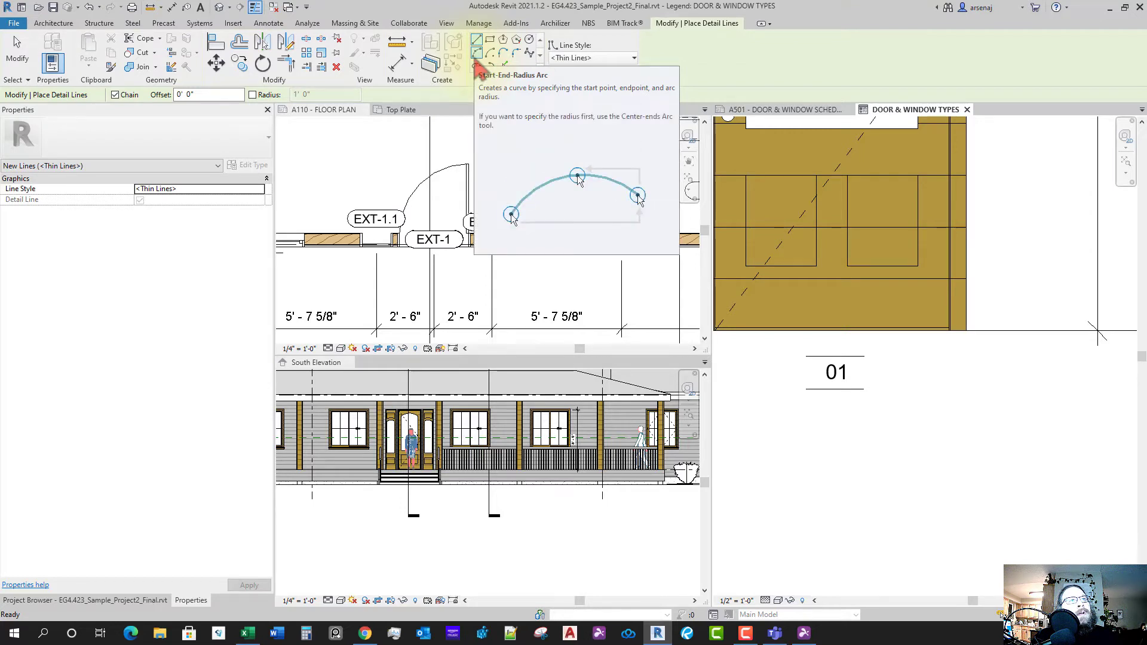
- Draw a start-end-radius arc joining the two lines to round off the tag's left end
click(477, 53)
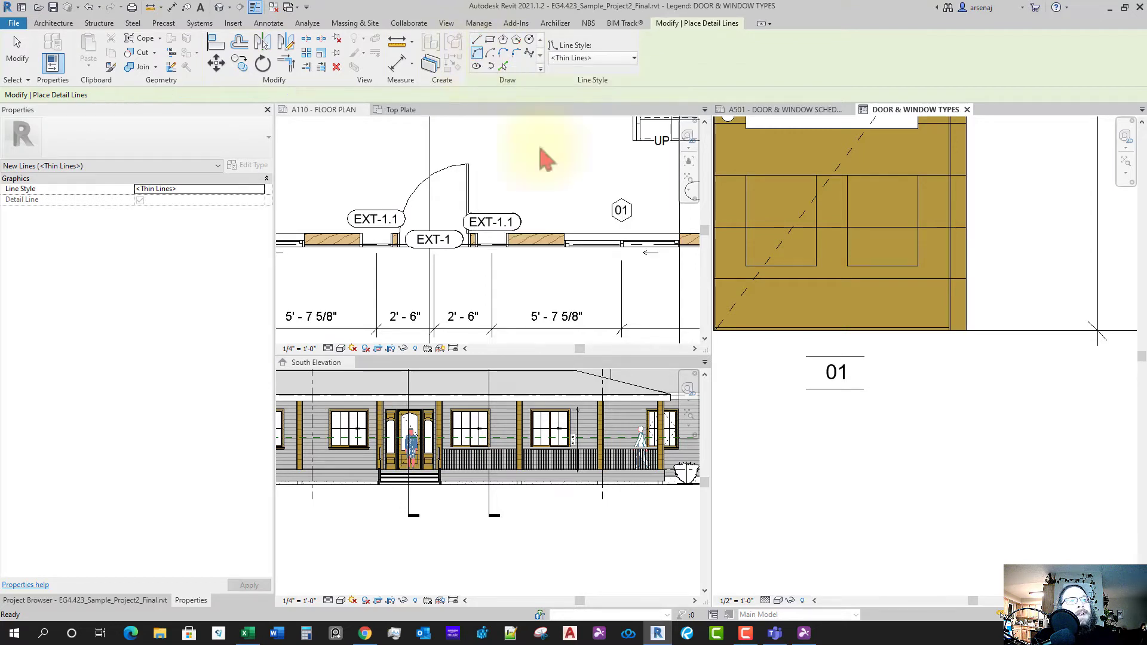
click(807, 389)
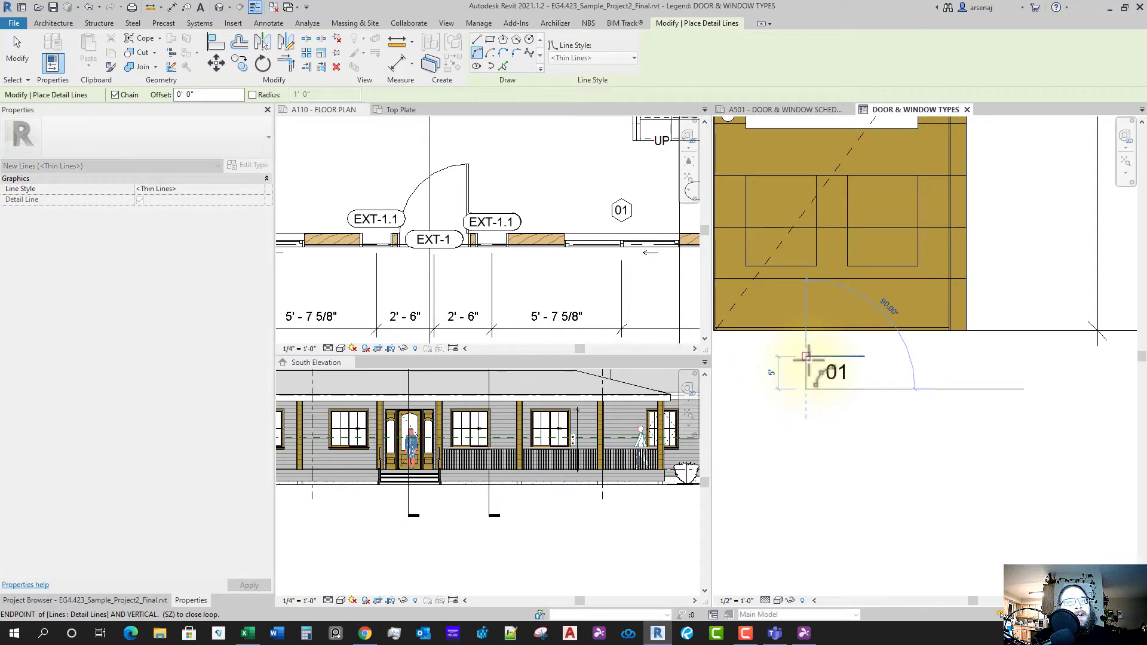
scroll(794, 375, up, 2)
click(790, 375)
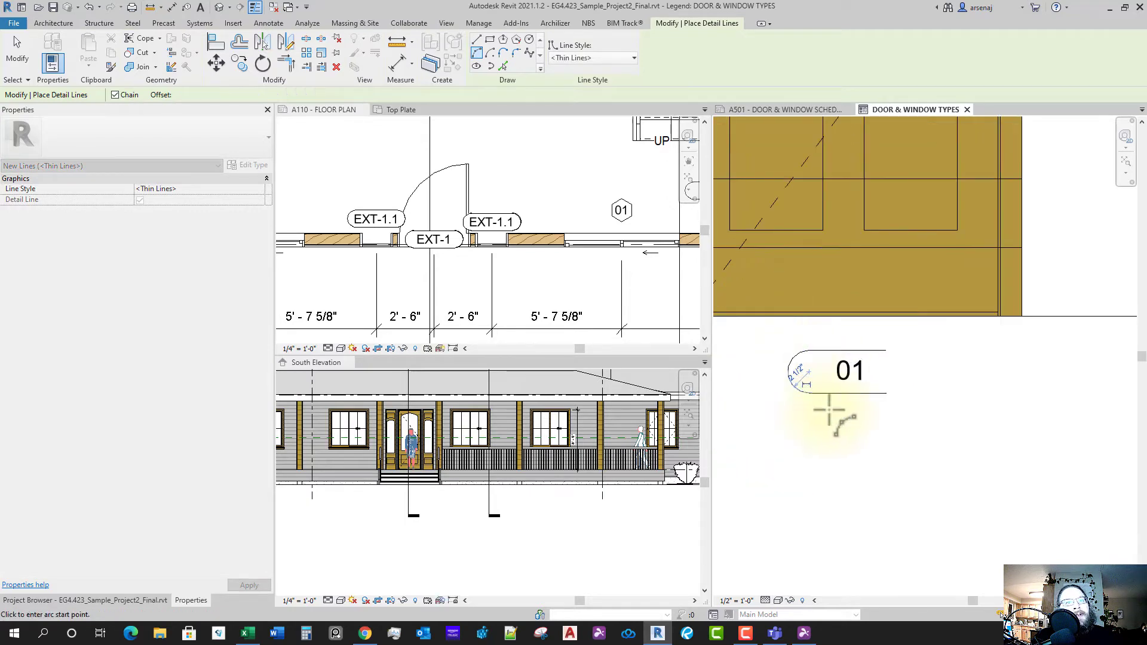
key(Escape)
key(Escape)
click(791, 383)
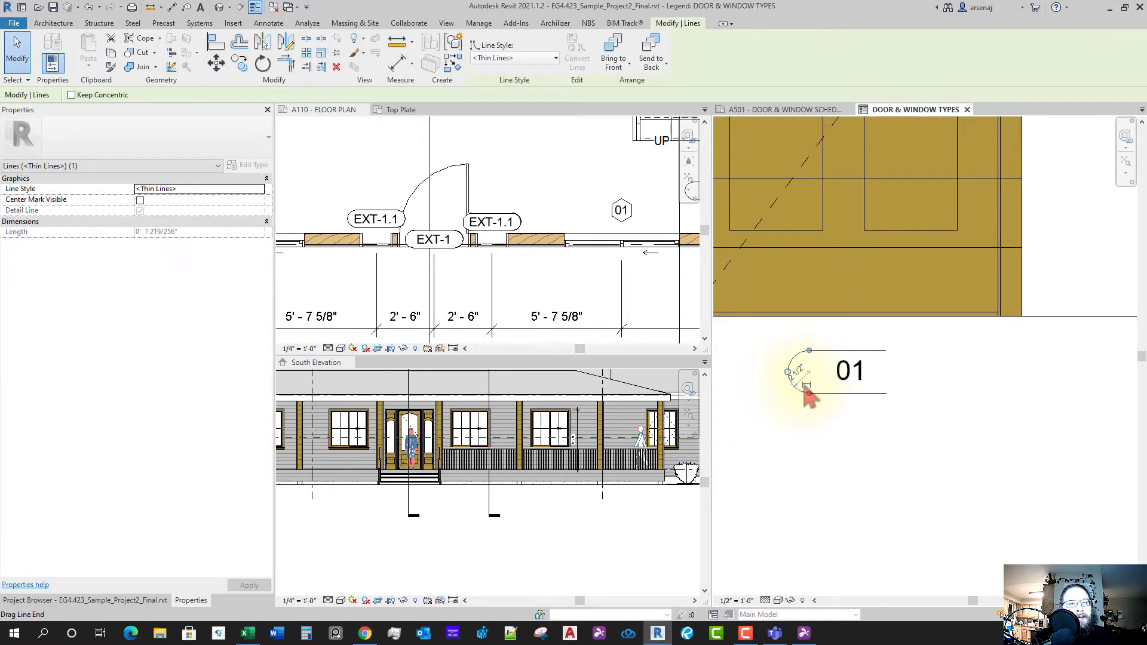
scroll(822, 395, up, 1)
middle_drag(821, 394, 810, 372)
scroll(809, 371, down, 1)
scroll(818, 419, down, 1)
middle_drag(818, 420, 811, 422)
scroll(811, 422, down, 1)
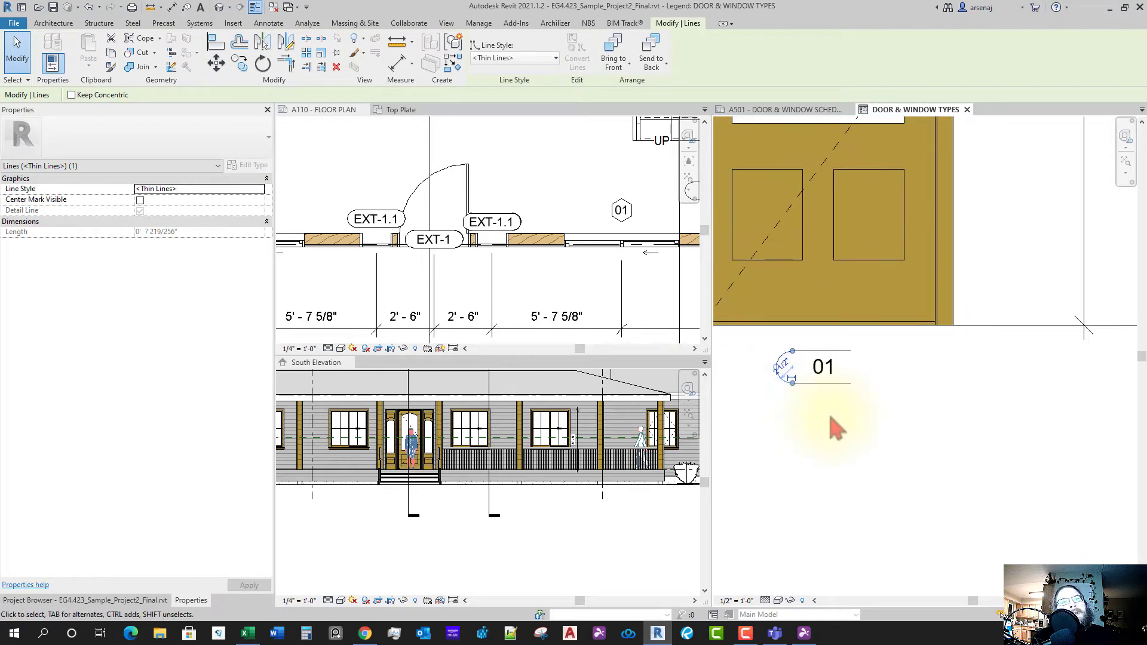
click(837, 403)
scroll(840, 394, up, 1)
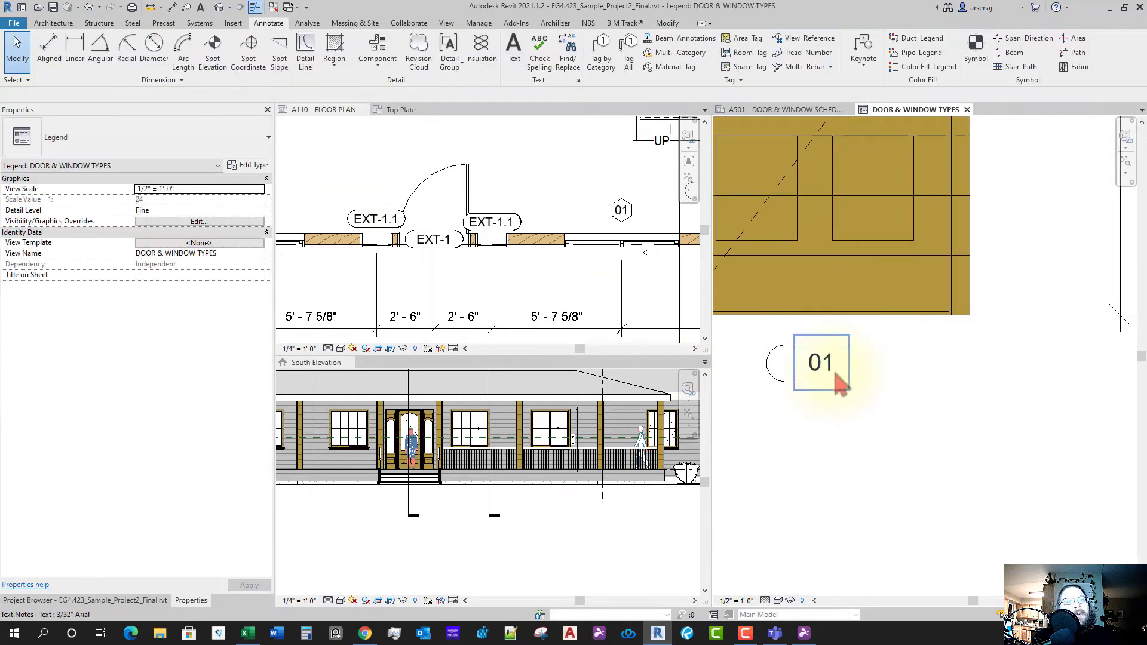
- Change the tag text from 01 to EXT-1
double_click(829, 369)
double_click(828, 371)
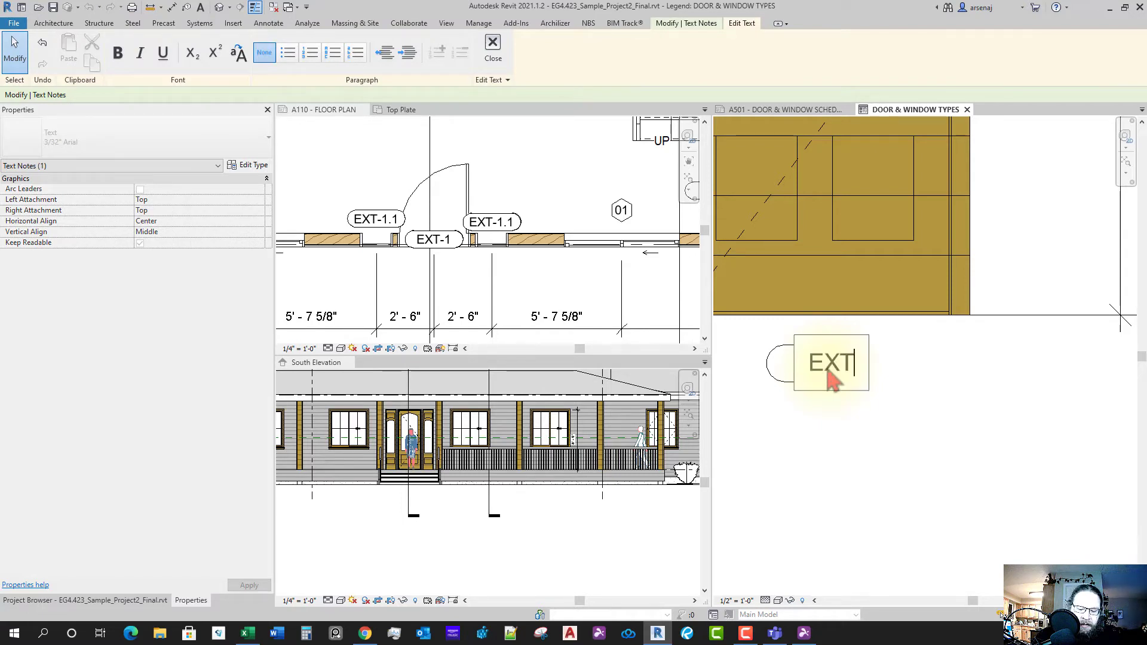
click(873, 438)
click(872, 437)
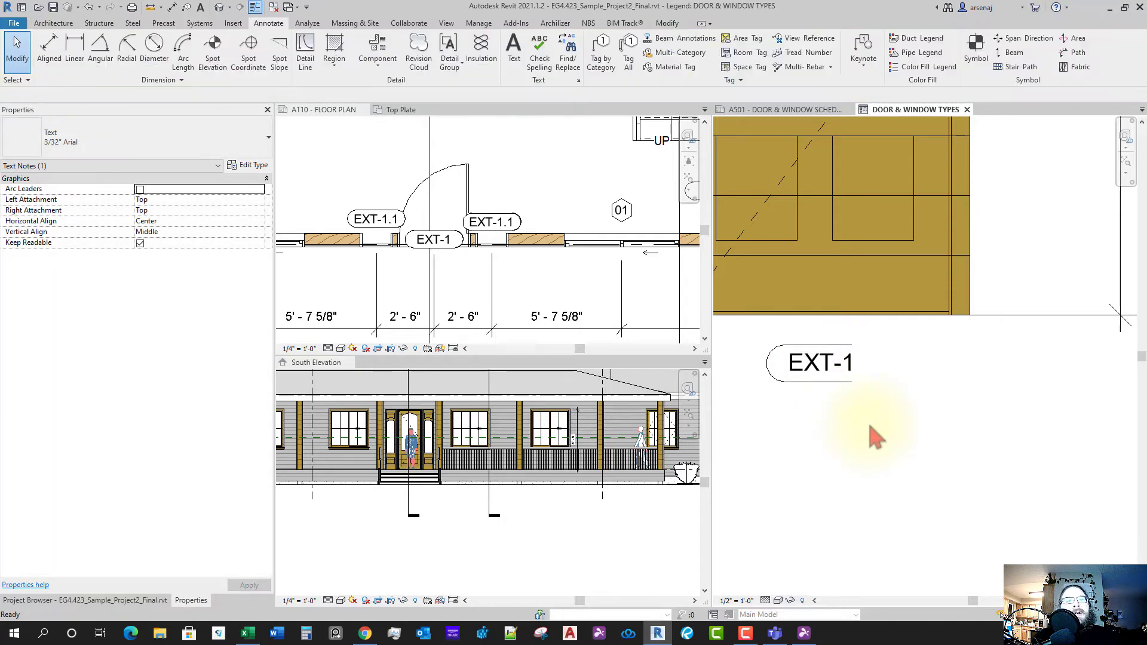
click(770, 380)
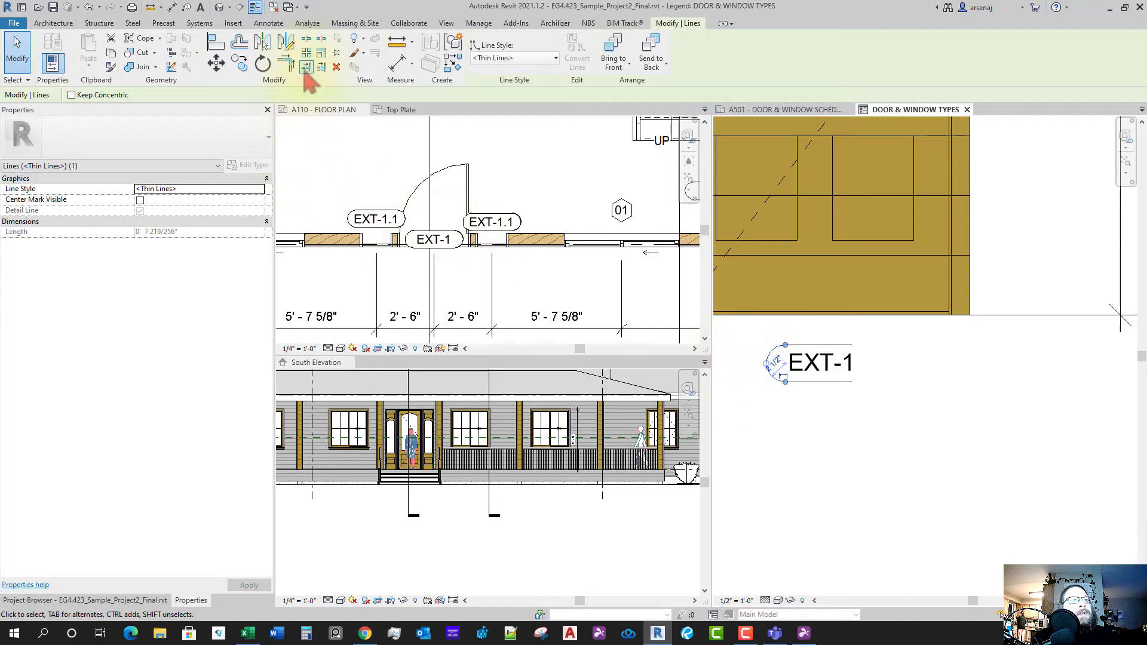
- Mirror the left arc about a vertical axis through the tag's midpoint to close its right end
click(288, 47)
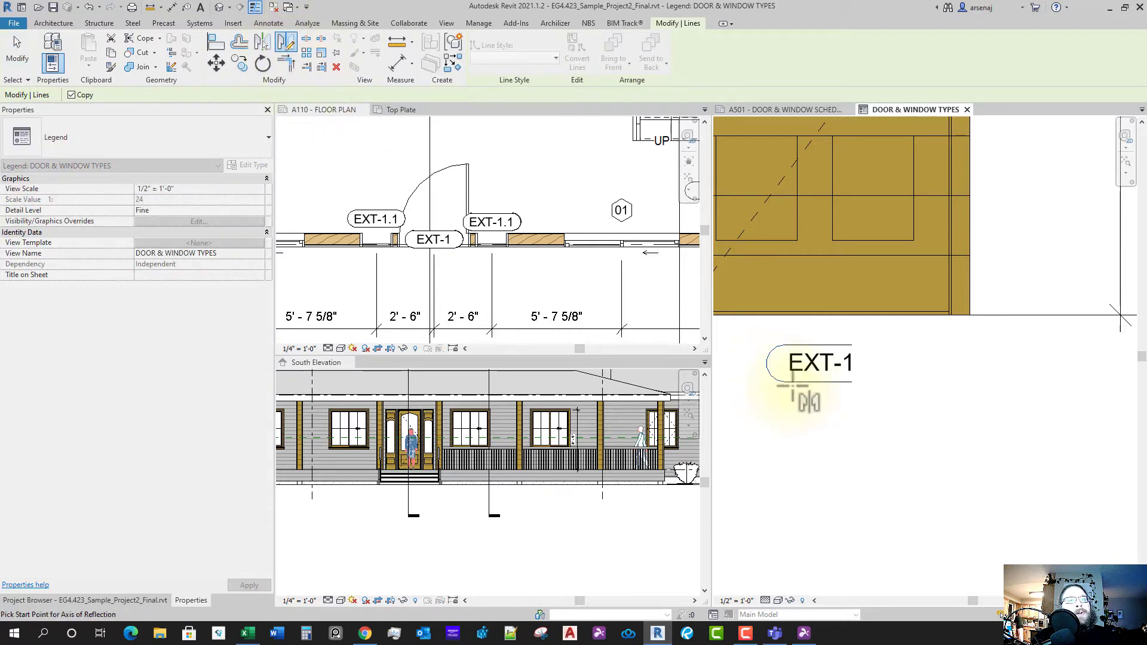
click(823, 383)
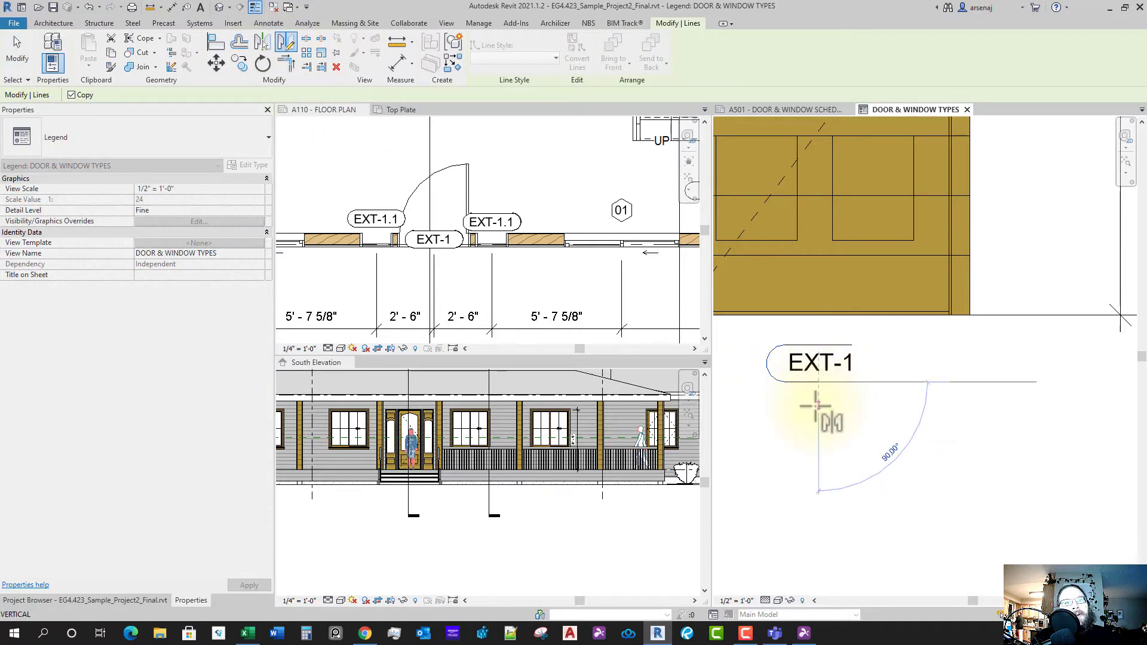
click(818, 412)
key(Escape)
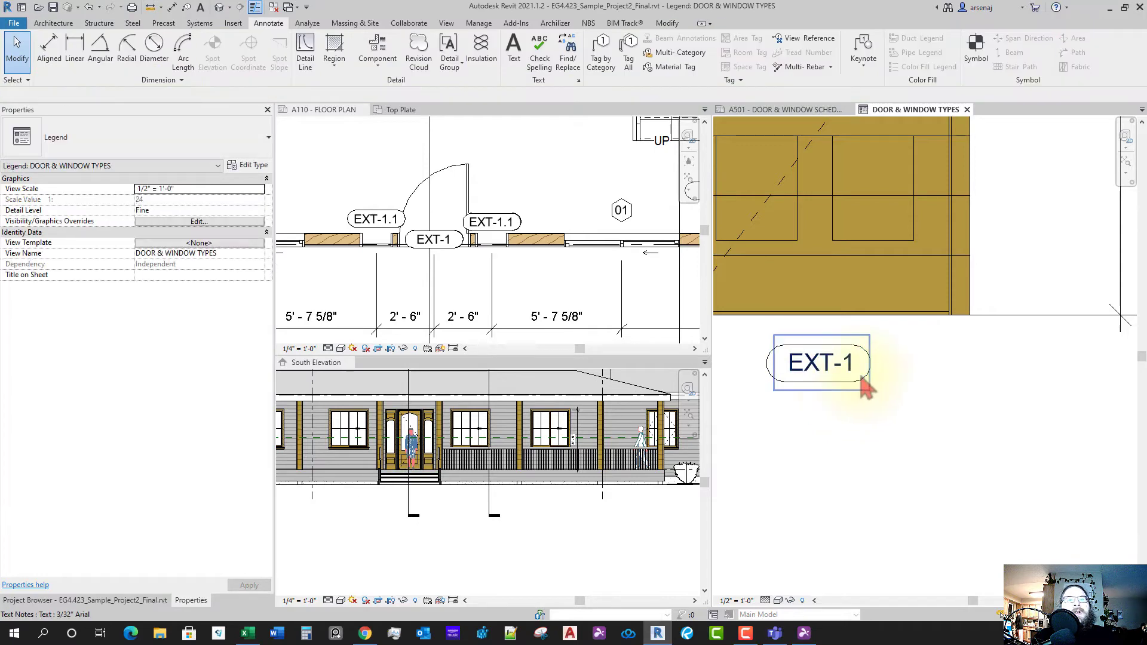
middle_drag(823, 388, 878, 377)
scroll(876, 374, up, 1)
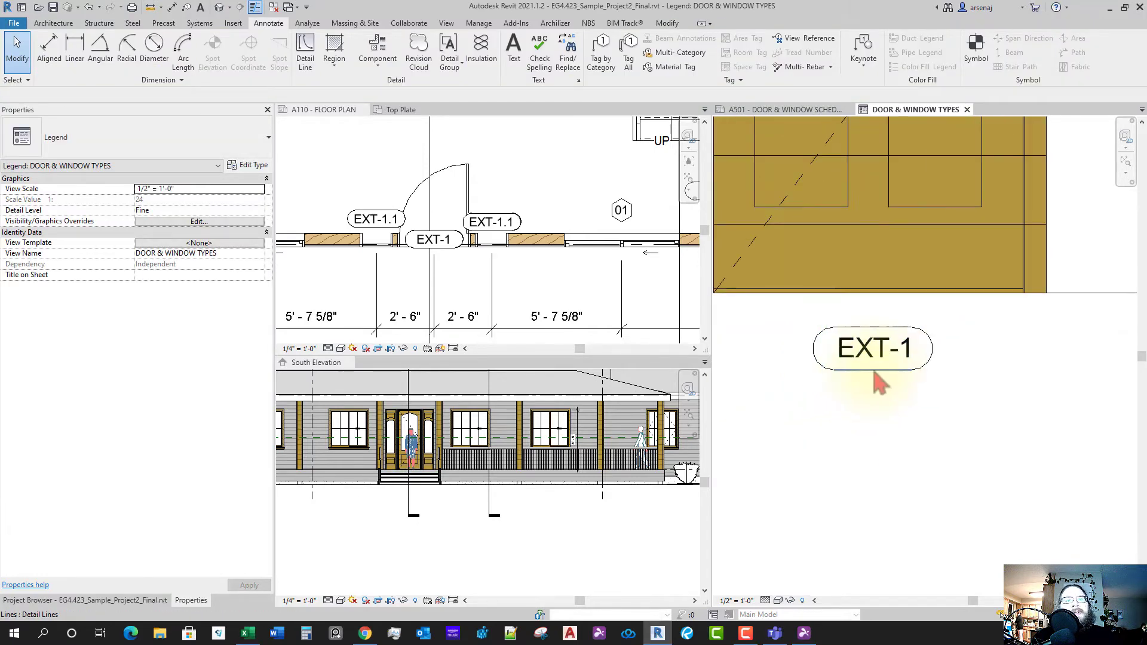
click(875, 372)
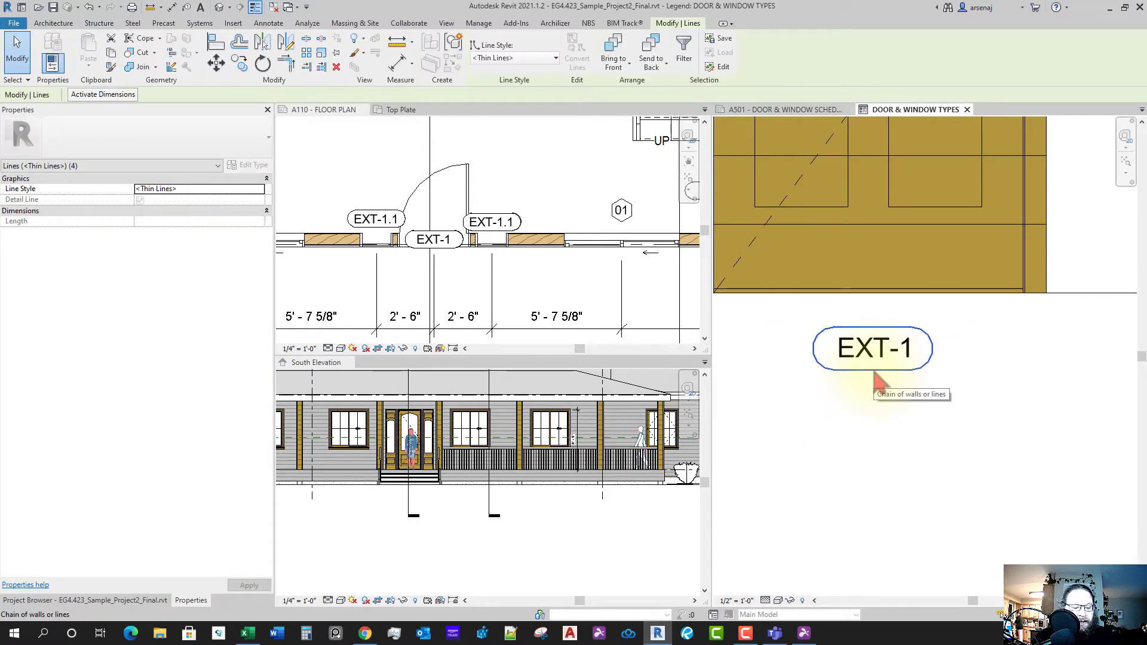
- Group the EXT-1 tag's lines and text into a detail group named DOOR TAG
key(g)
key(p)
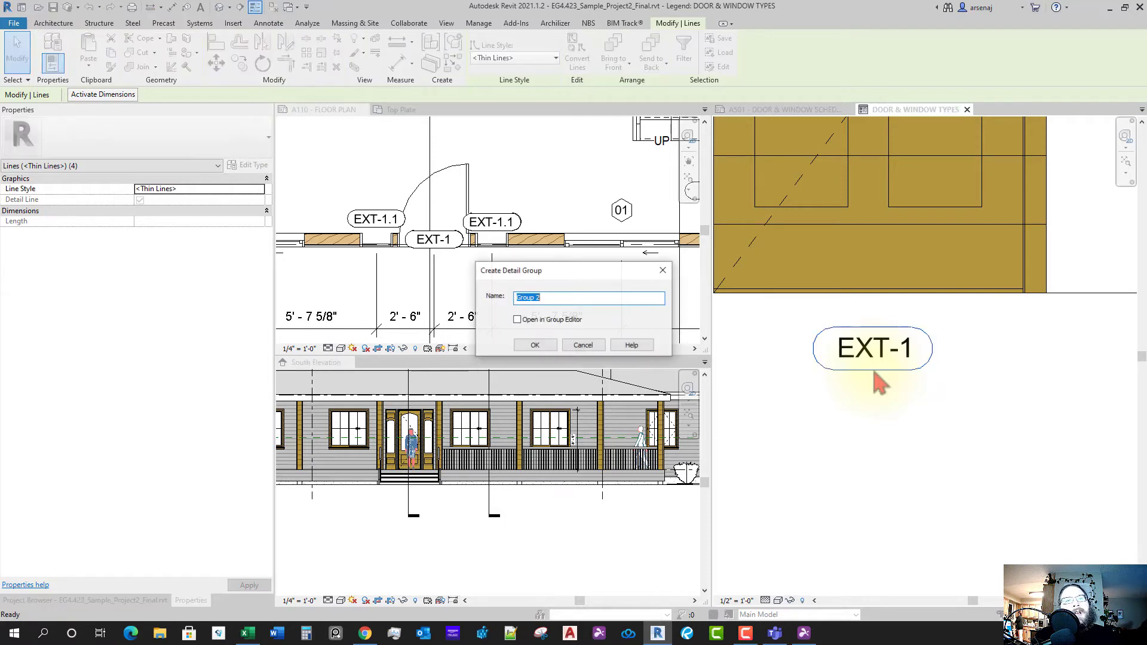
key(Return)
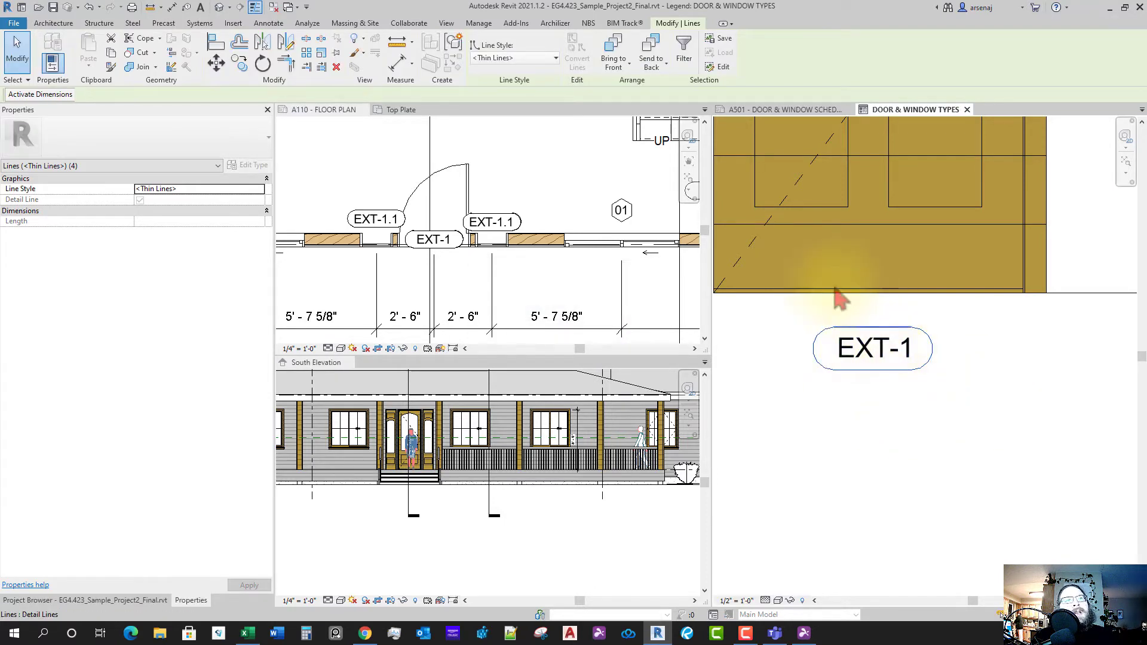
click(455, 43)
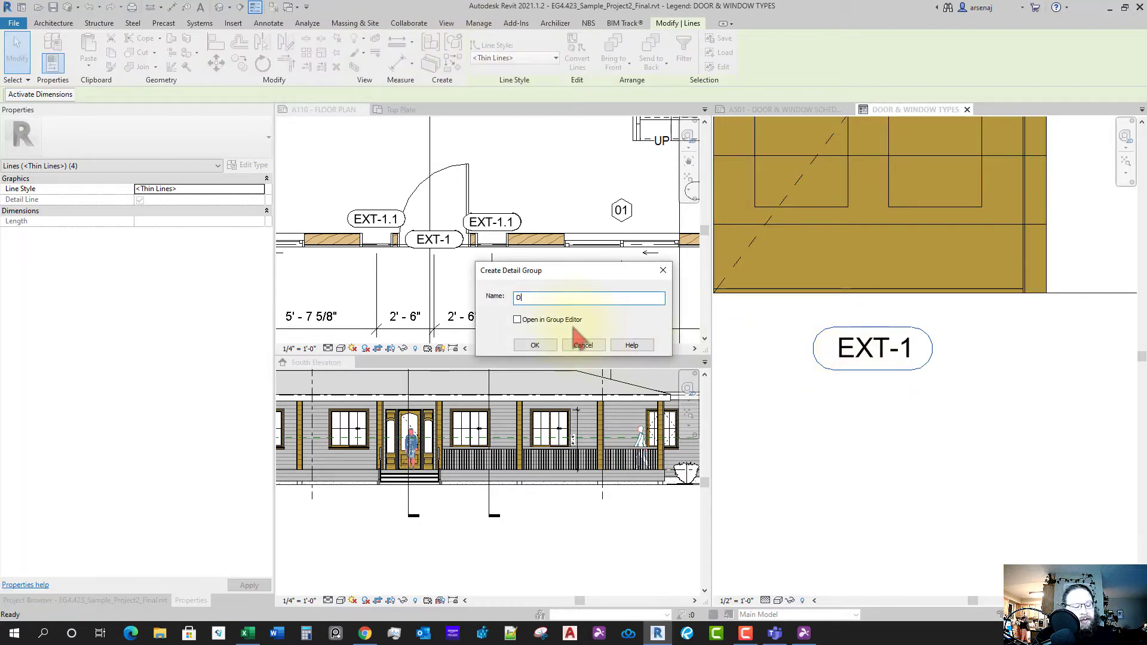
text(DOOR TAG)
key(Return)
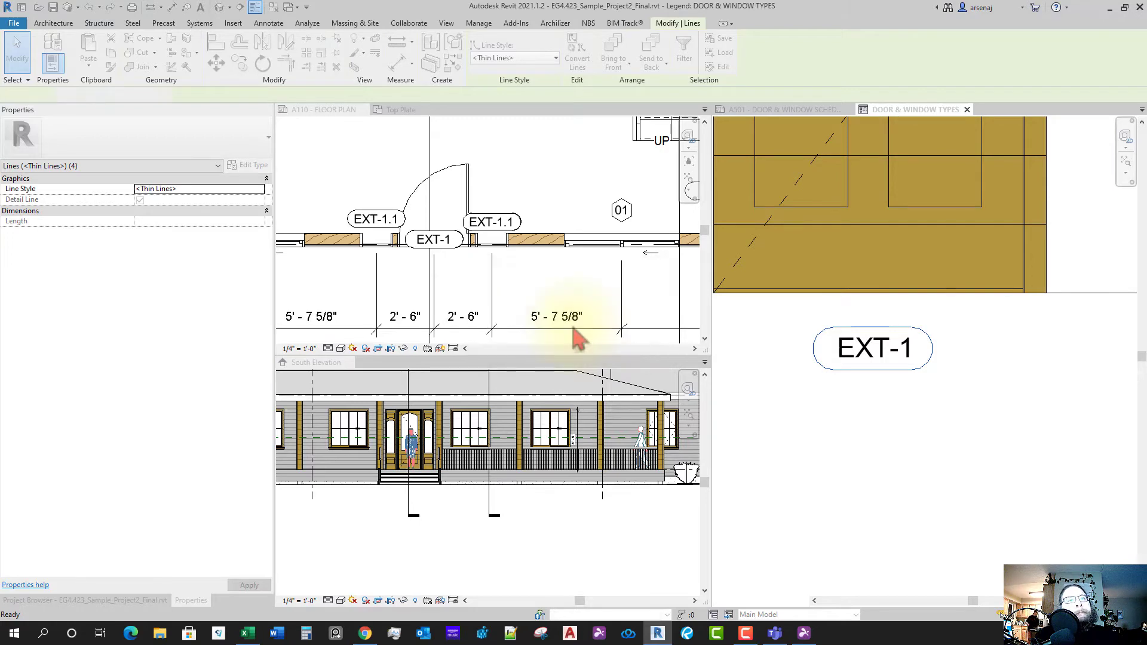
click(886, 431)
scroll(886, 432, down, 2)
scroll(886, 431, down, 3)
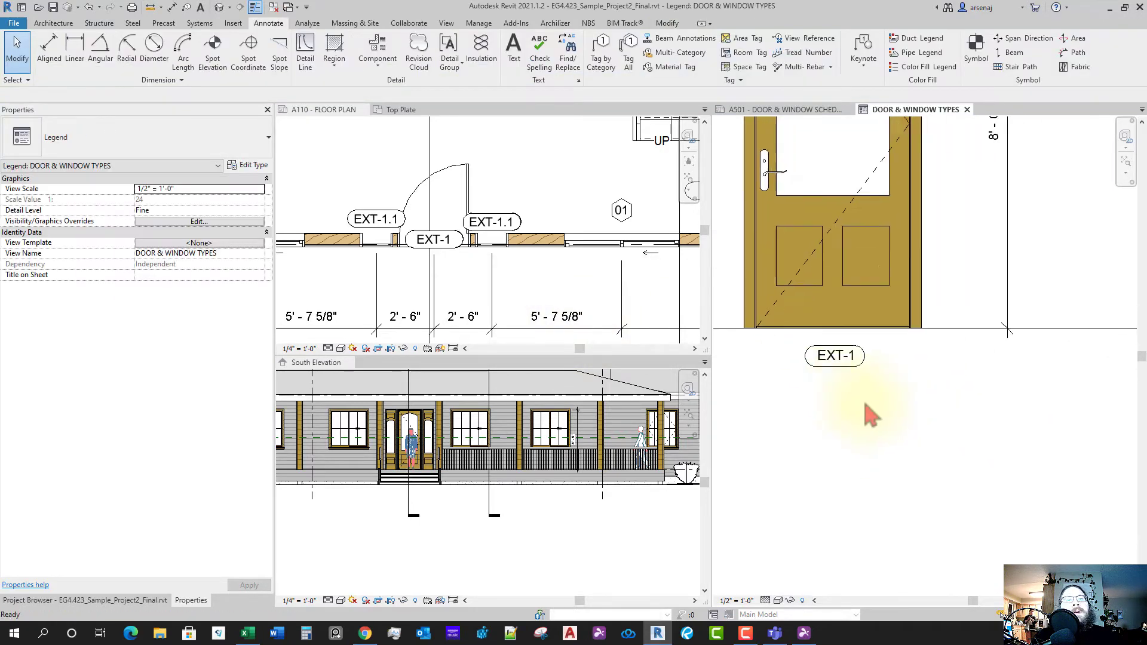
scroll(801, 388, down, 2)
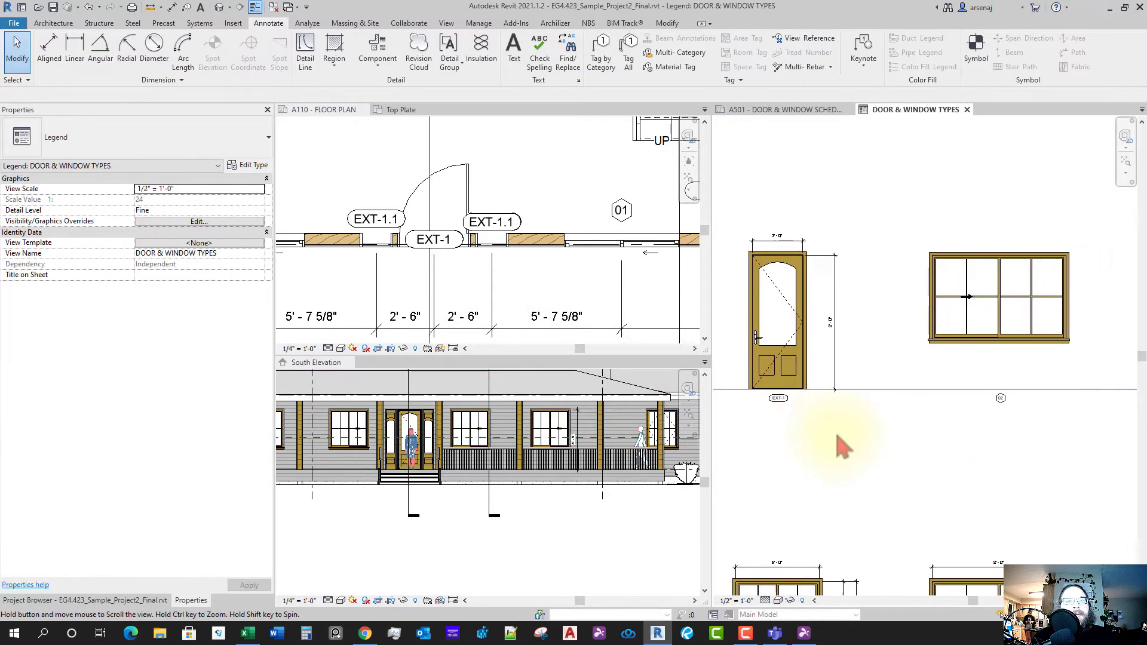
scroll(896, 385, down, 3)
- Delete the three window components from the legend's top row
click(914, 354)
scroll(801, 386, down, 2)
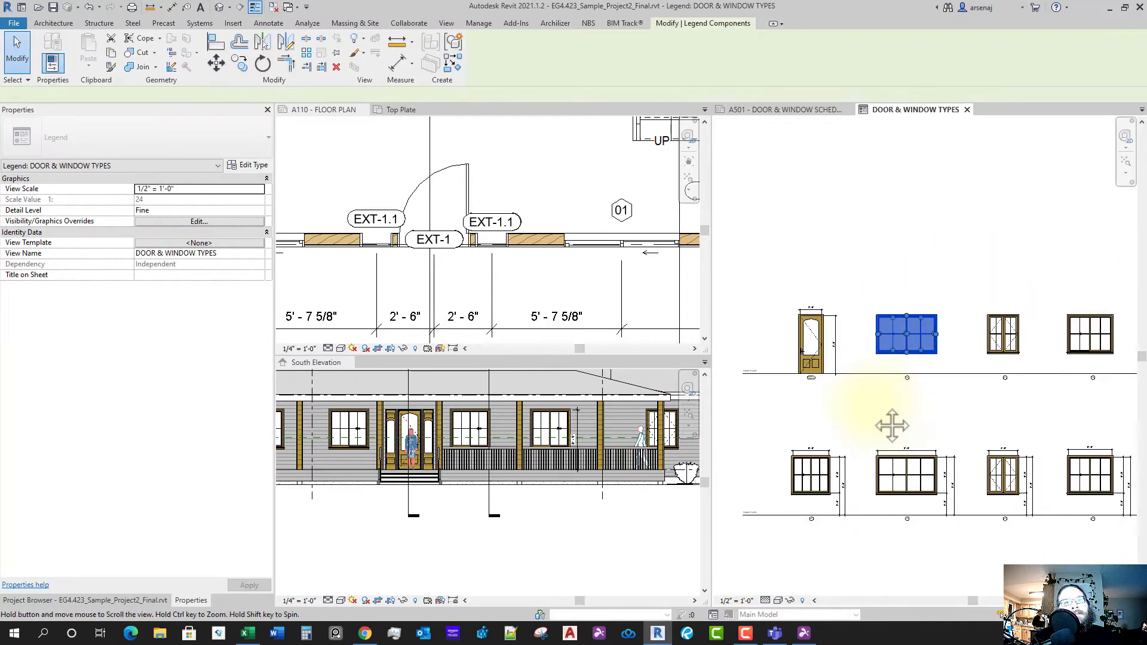
drag(830, 406, 1096, 308)
key(Delete)
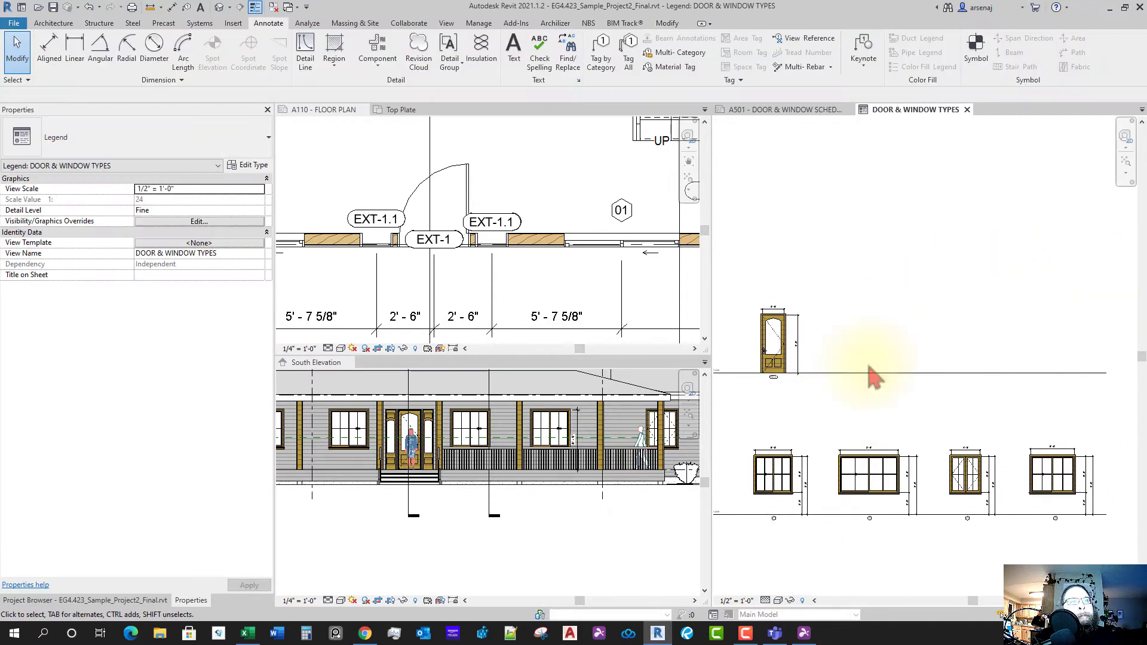
- Check the EXT-1.1 door's type in the floor plan, then return to the legend
click(532, 299)
click(491, 244)
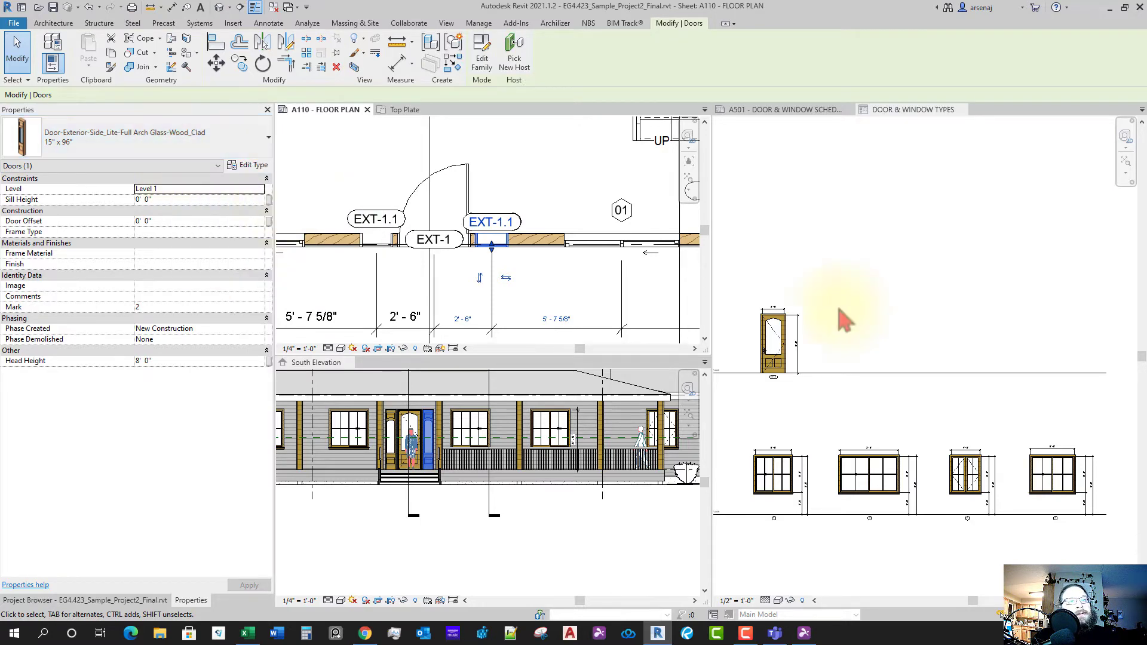
click(815, 354)
scroll(819, 368, up, 5)
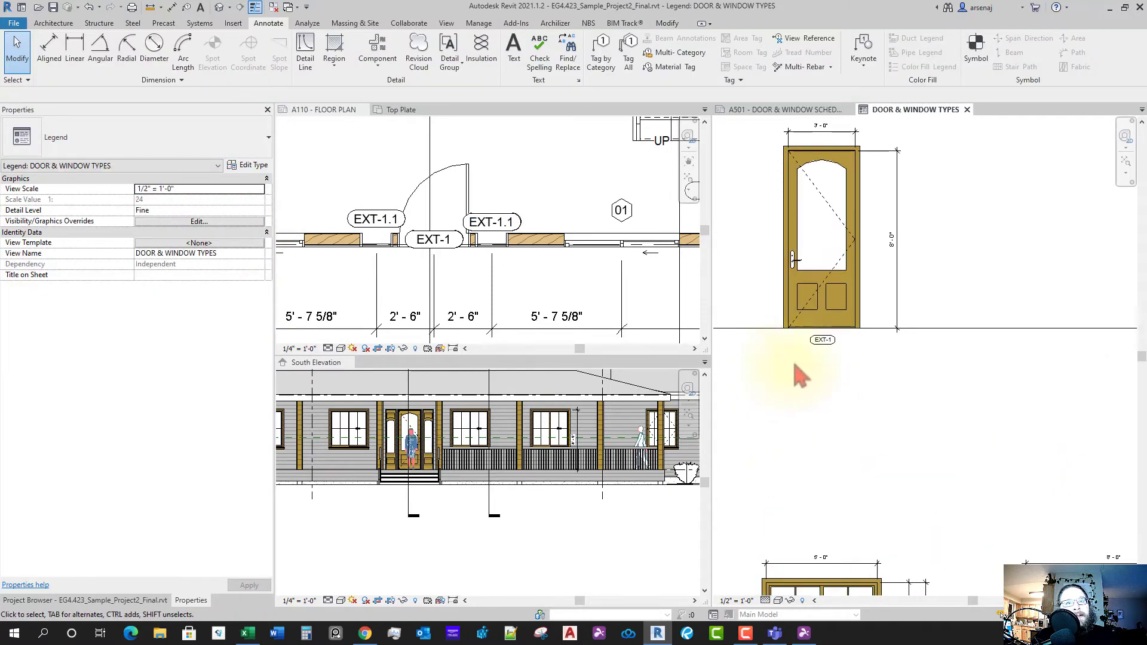
- Copy the EXT-1 tag group to the right for a second door
drag(857, 335, 857, 337)
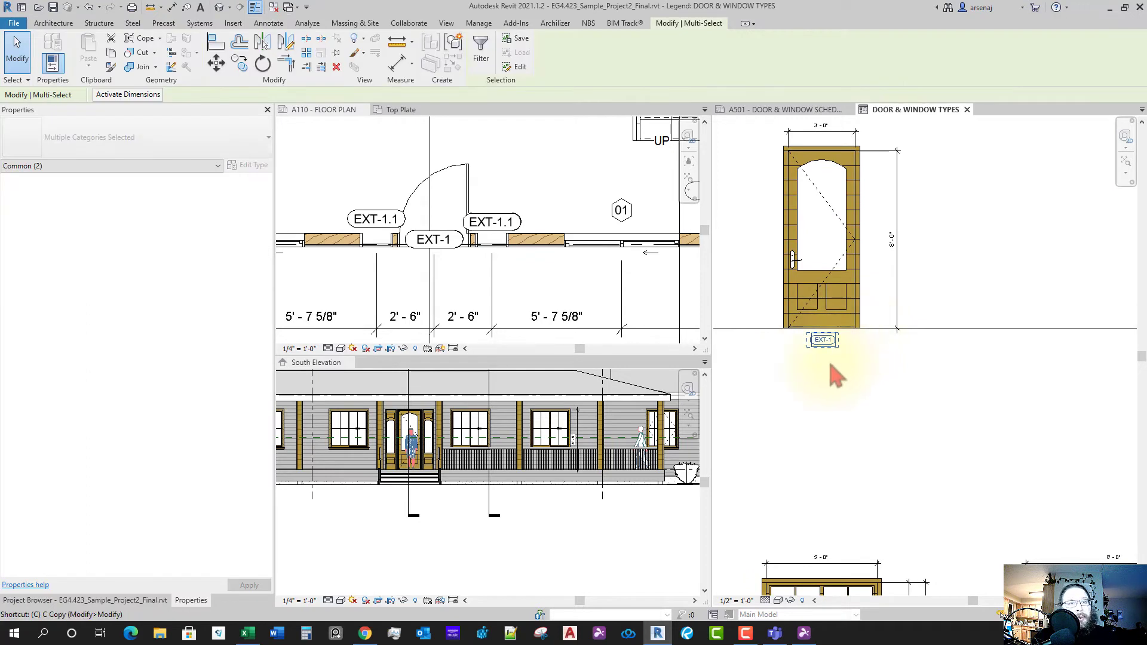
click(239, 63)
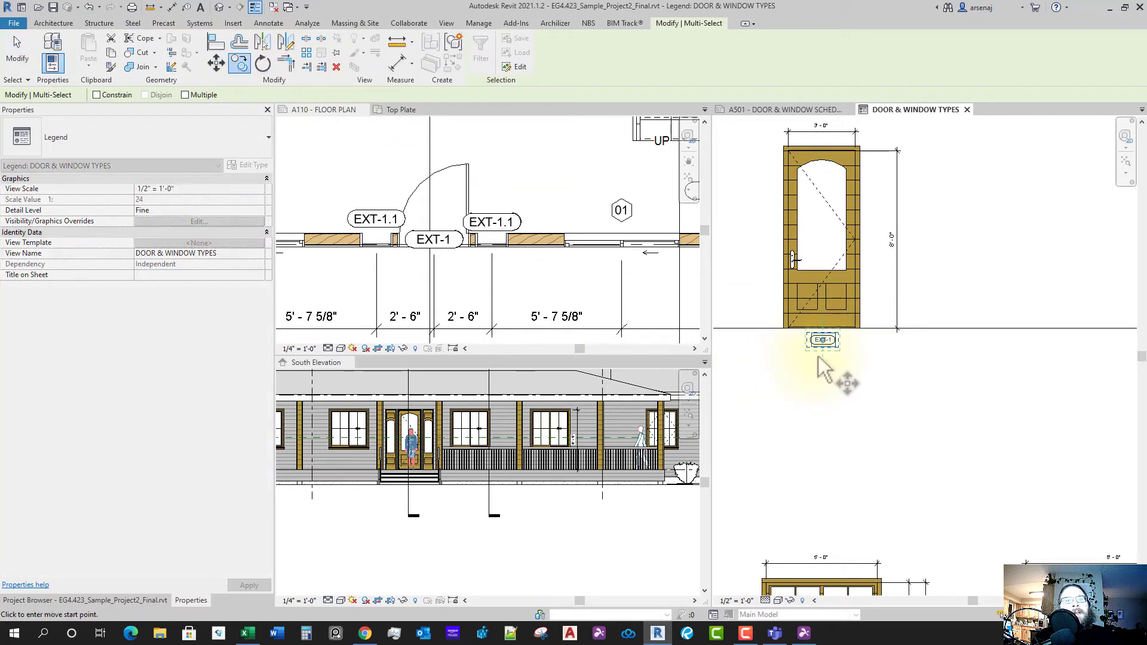
click(822, 349)
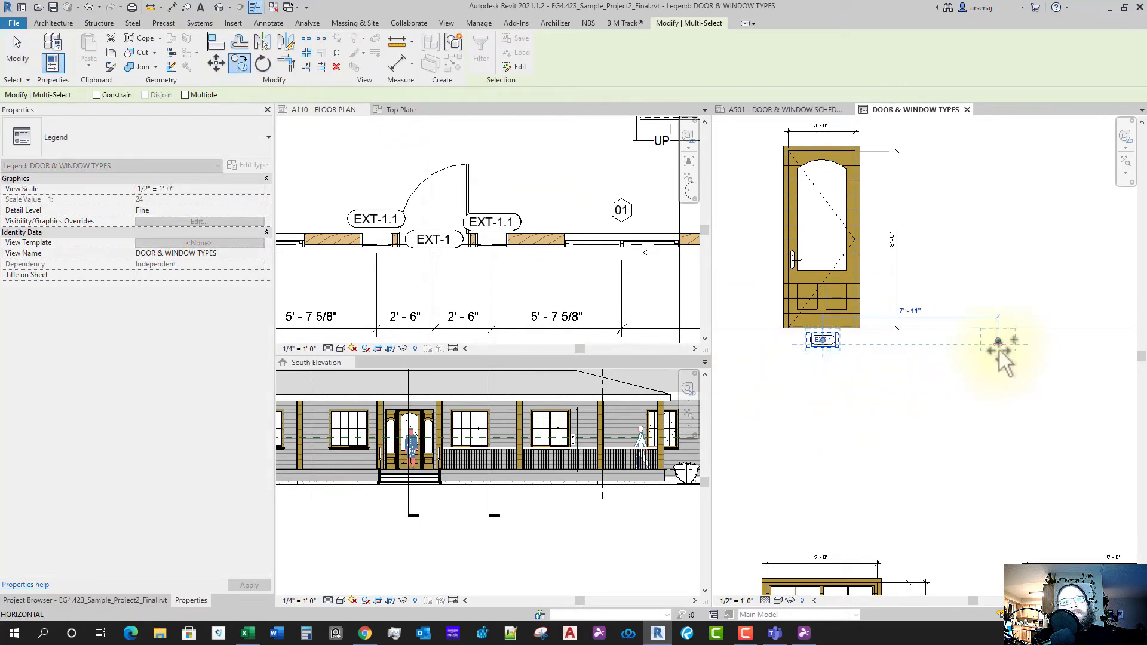
click(1009, 349)
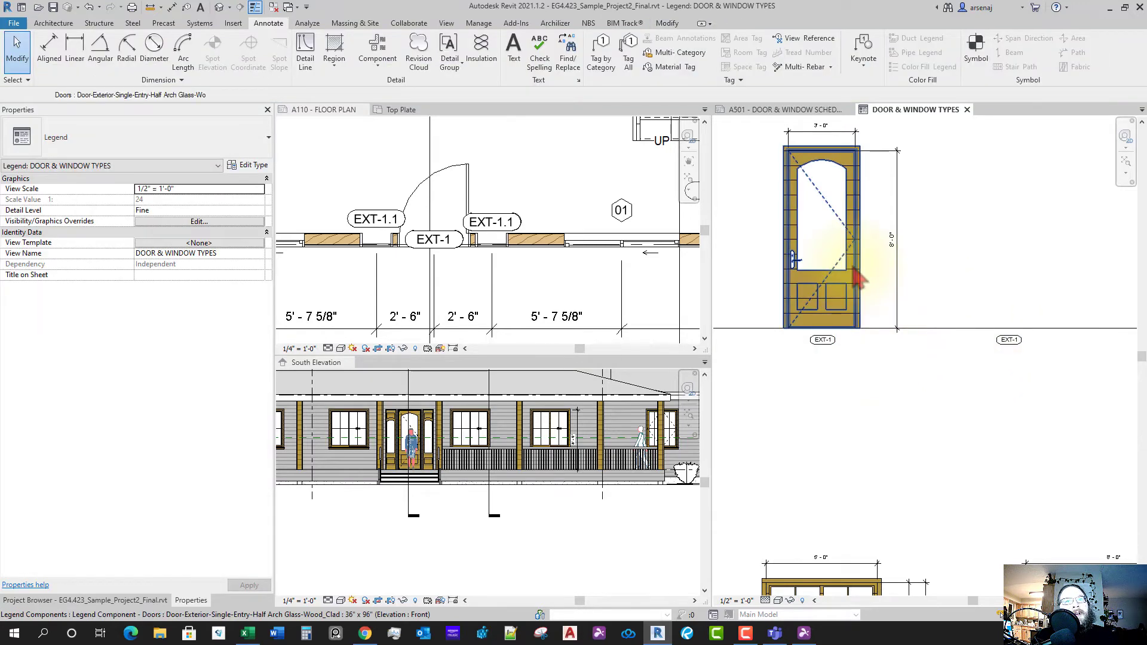
- Copy the door above the new tag and change it to Side_Lite-Full Arch Glass-Wood_Clad 15" x 96"
click(835, 277)
key(c)
key(o)
click(833, 265)
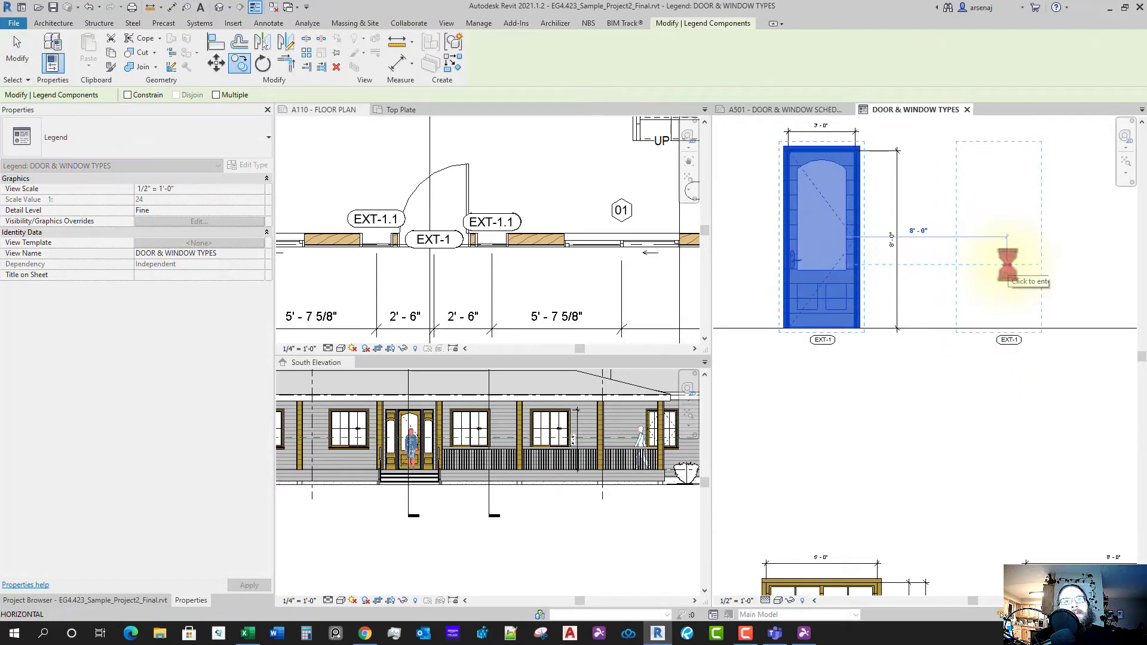
click(1010, 267)
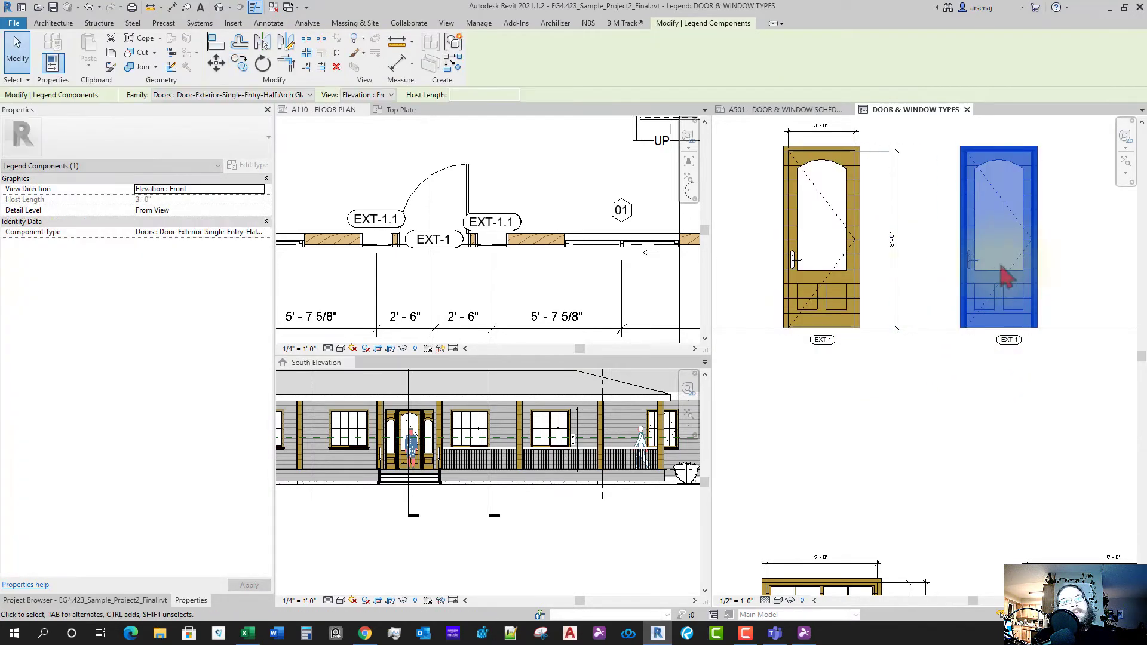
click(212, 96)
scroll(292, 275, down, 3)
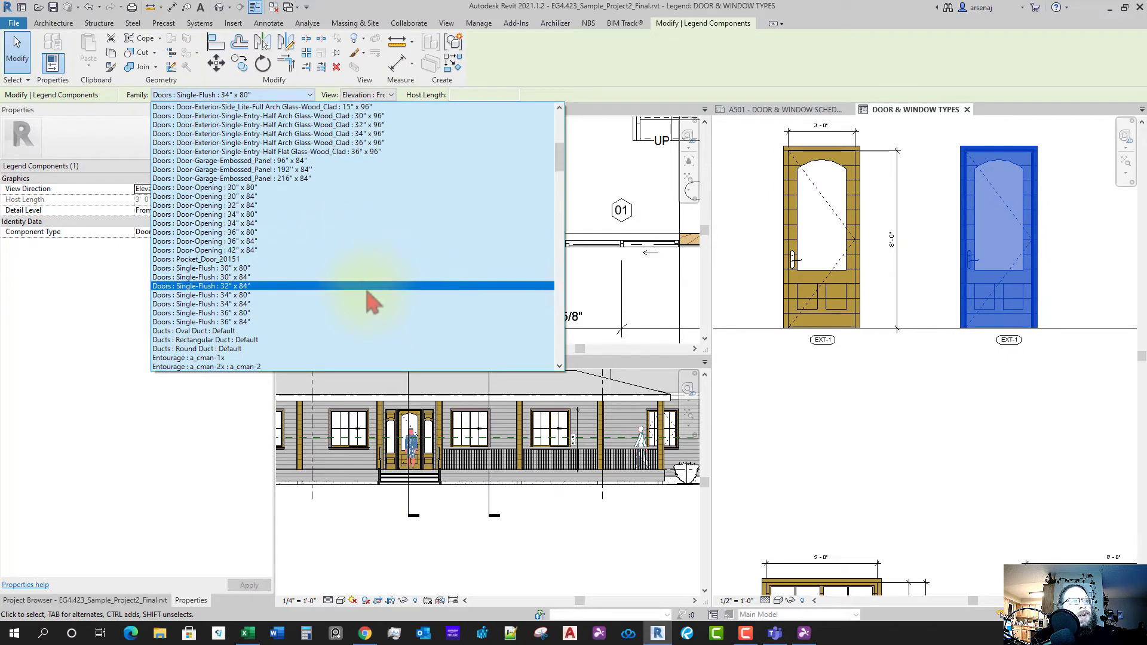
scroll(370, 301, up, 3)
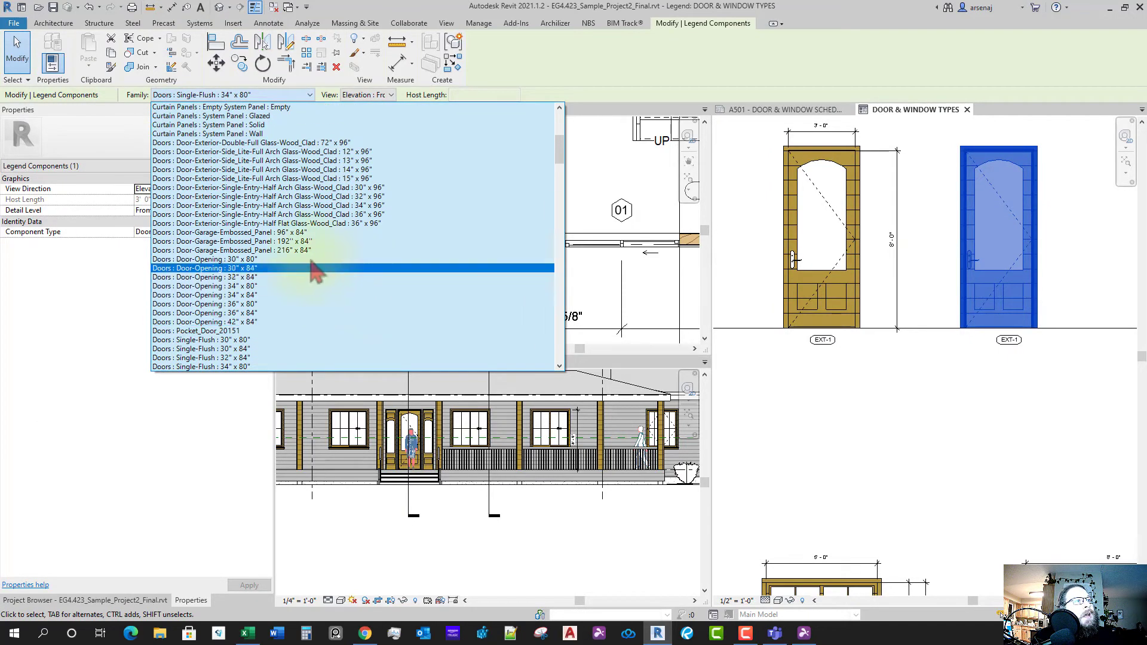
click(299, 178)
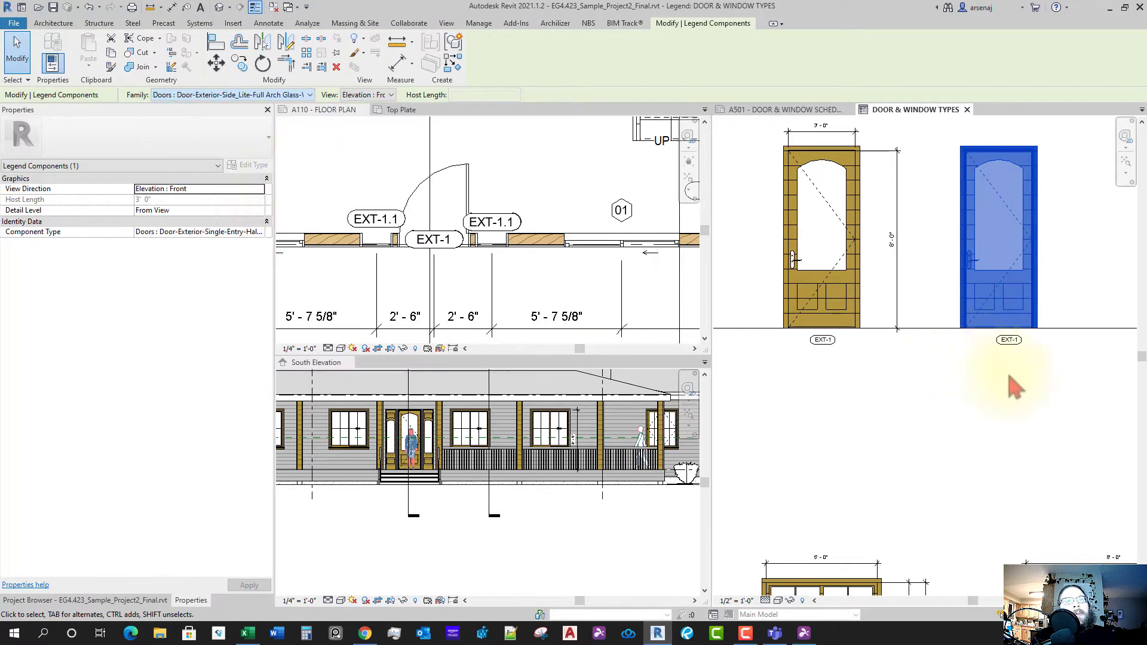
scroll(1013, 382, up, 2)
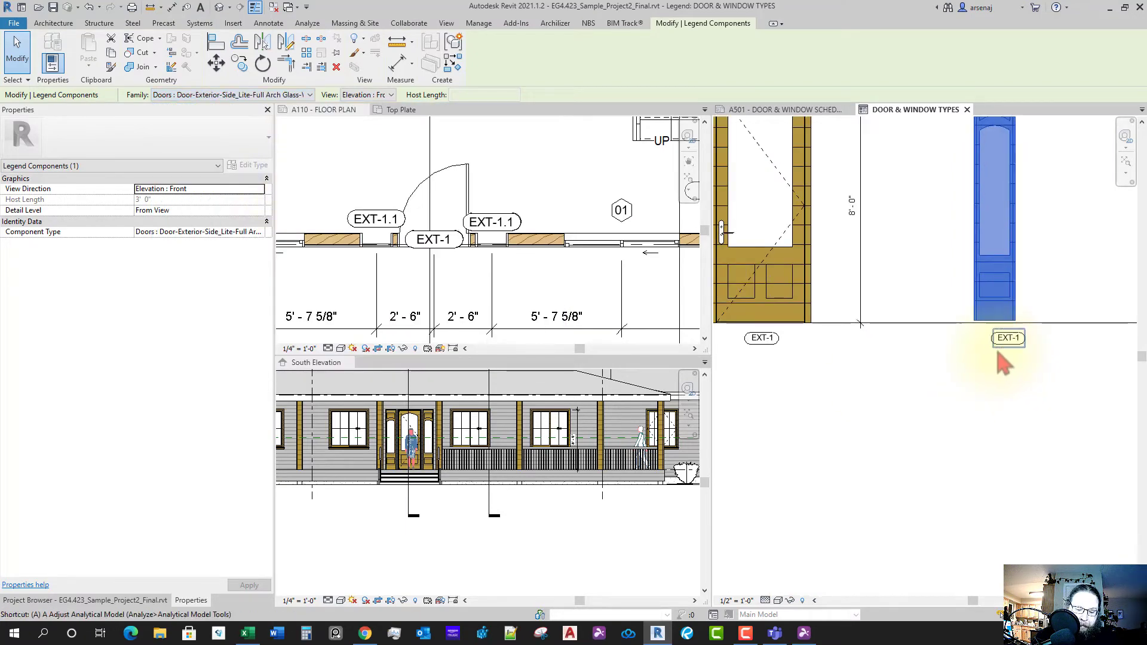
- Align the side-lite door's bottom to the legend floor line
key(l)
scroll(956, 334, up, 2)
scroll(988, 328, up, 2)
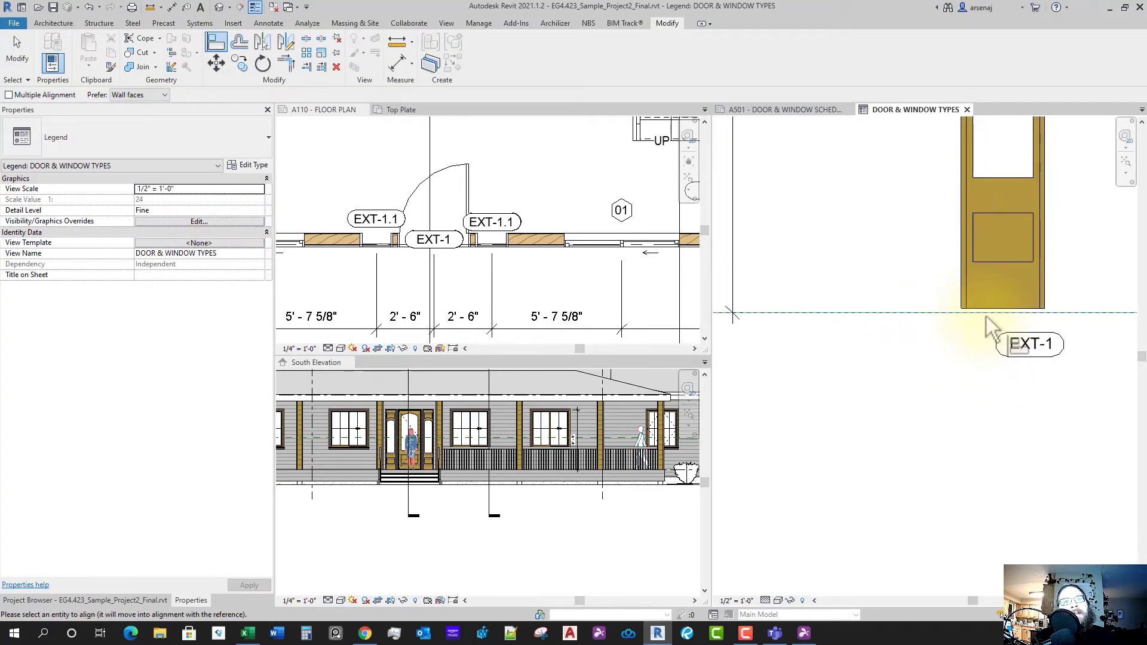
click(987, 314)
scroll(971, 367, down, 3)
key(Escape)
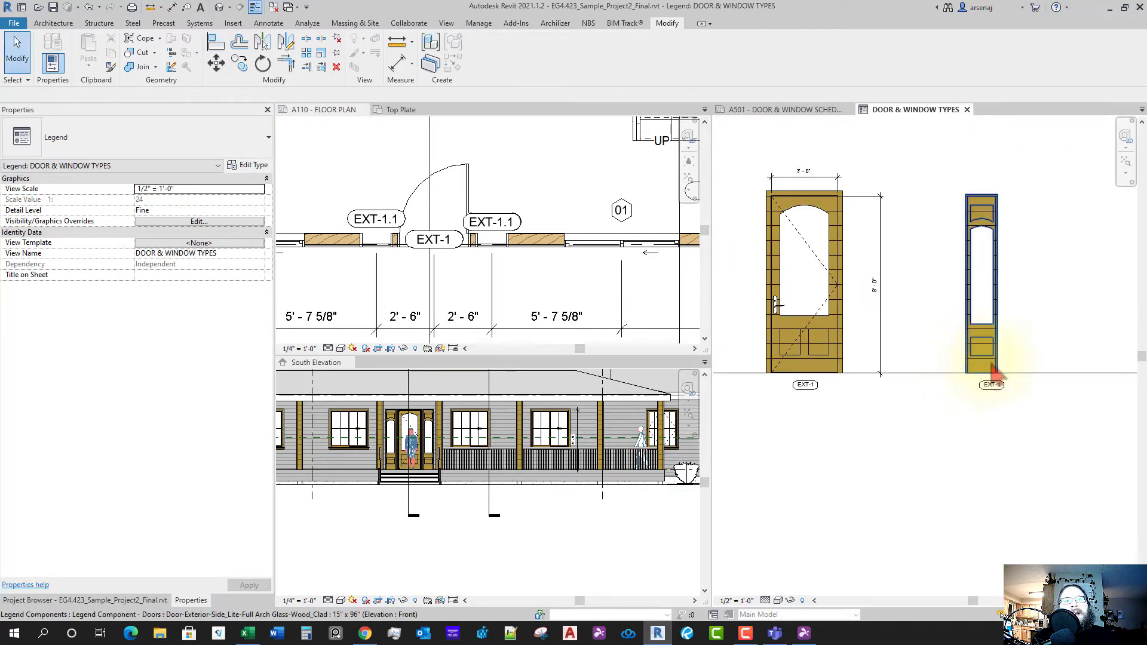
scroll(1010, 383, up, 2)
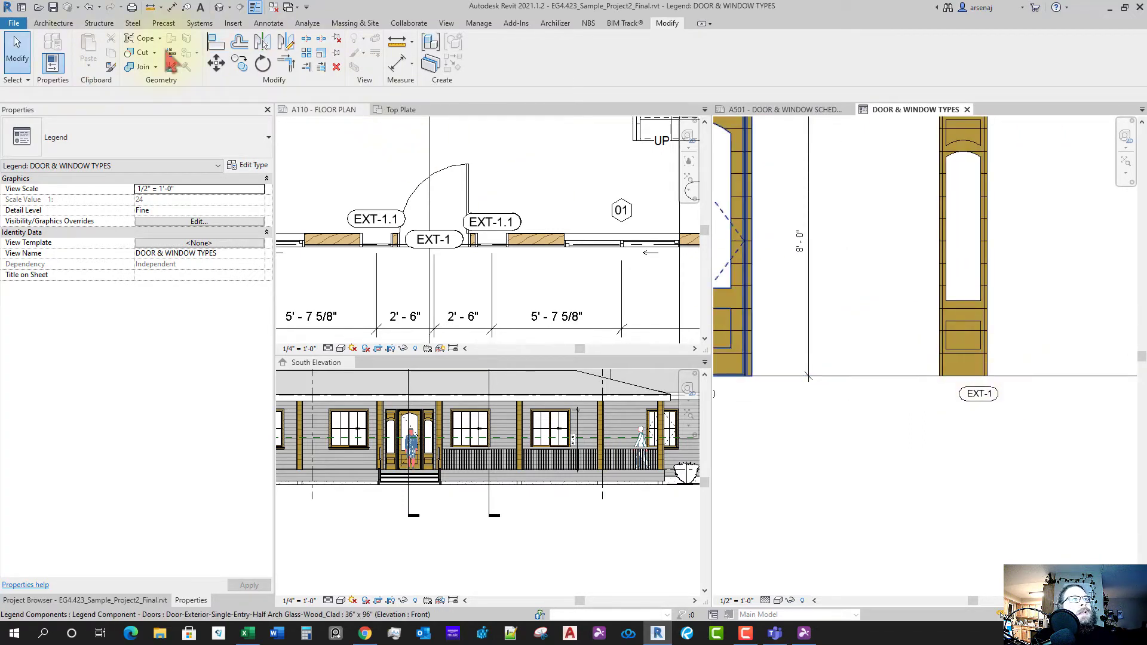
- Add an aligned 8'-0" height dimension beside the side-lite door in the legend
click(268, 23)
click(46, 48)
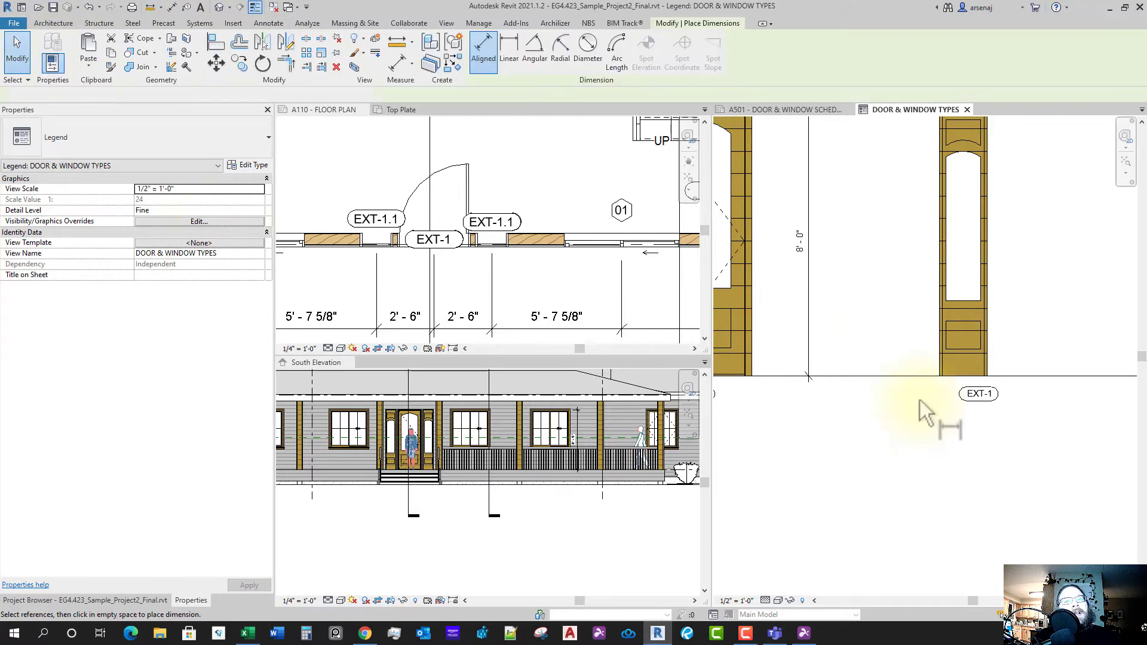
click(1021, 378)
middle_drag(1027, 258, 1014, 389)
scroll(959, 236, up, 3)
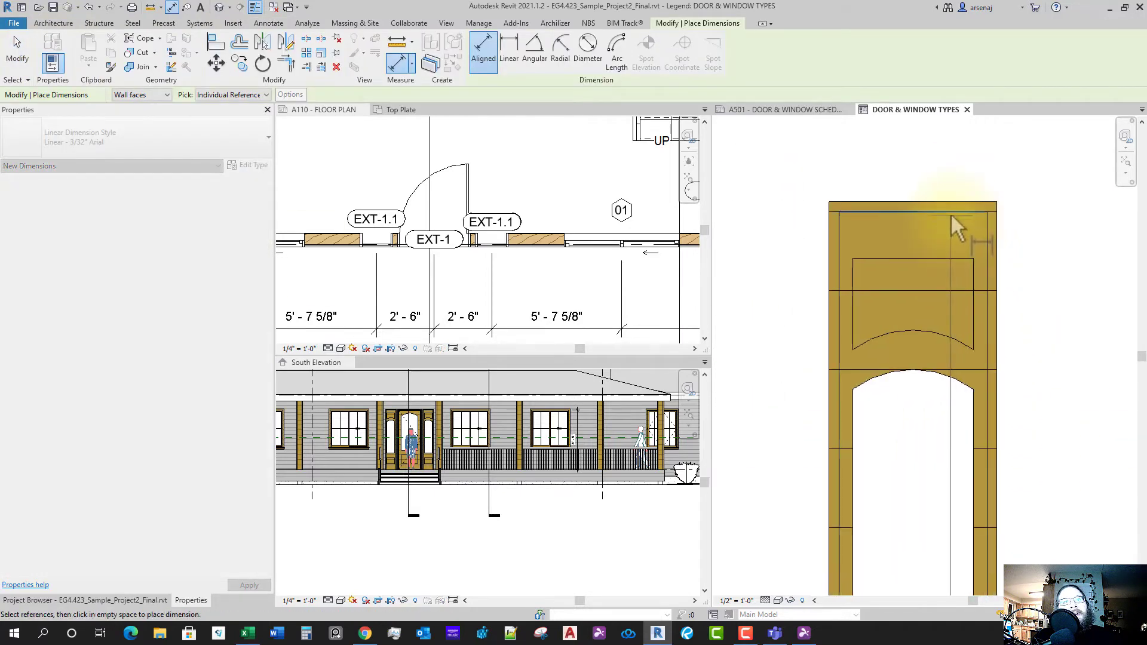
scroll(980, 257, down, 3)
middle_drag(1010, 337, 986, 246)
scroll(987, 248, down, 2)
click(995, 275)
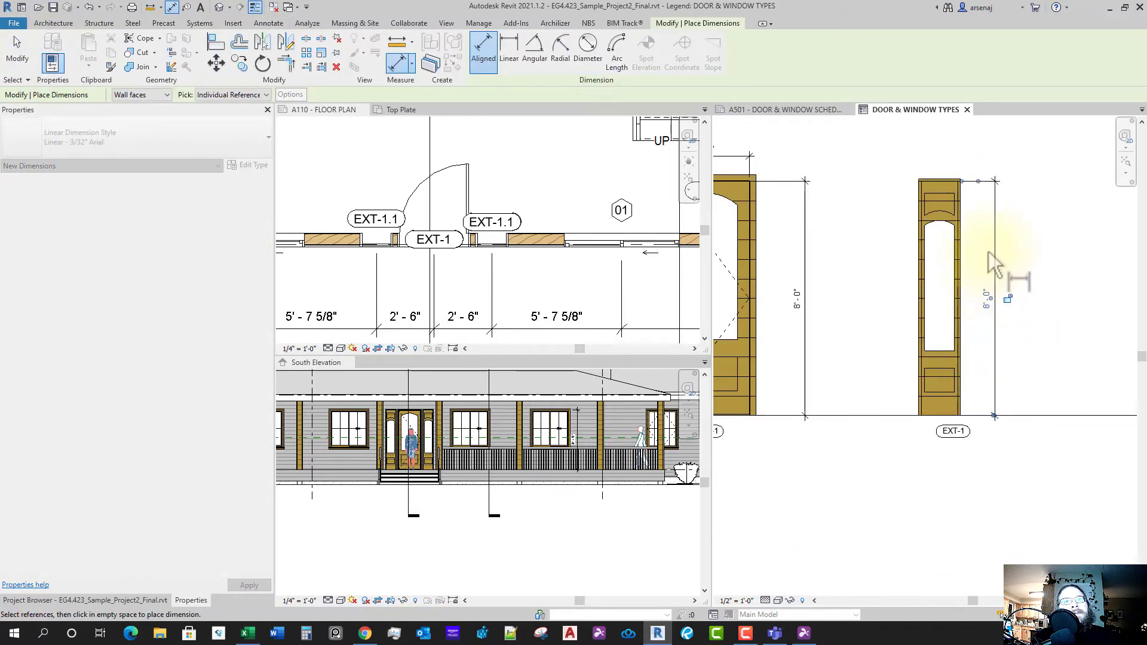
scroll(952, 194, up, 3)
- Add the side-lite's 1'-3" width dimension above it and finish dimensioning
click(974, 178)
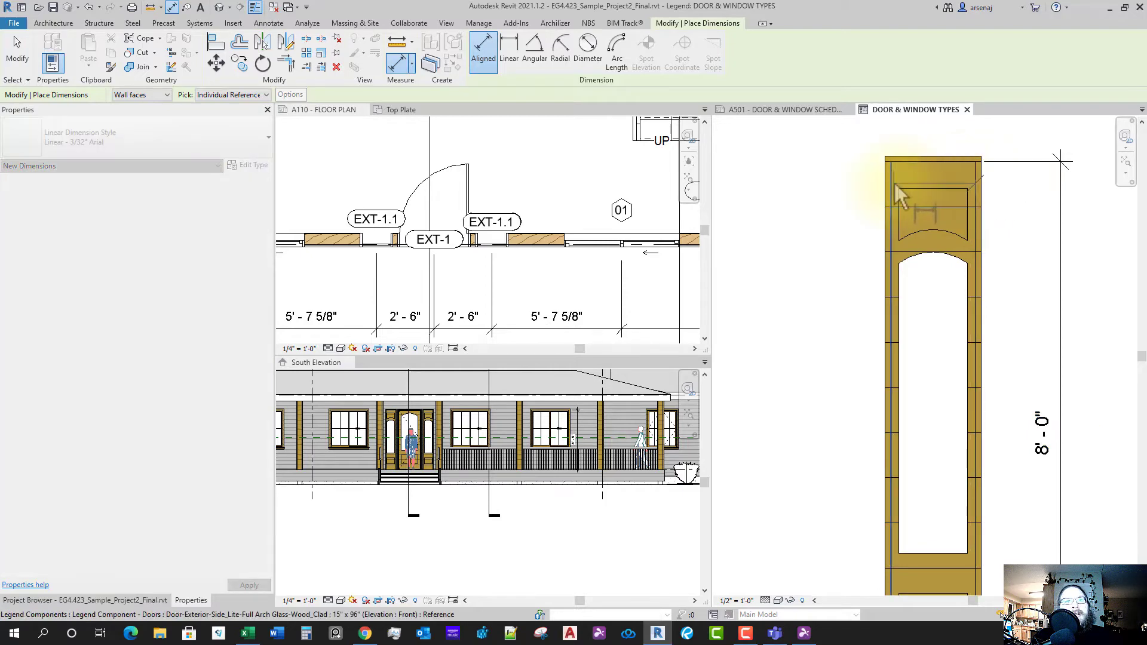
click(892, 181)
scroll(893, 233, down, 2)
middle_drag(914, 250, 916, 261)
scroll(856, 242, down, 3)
click(888, 250)
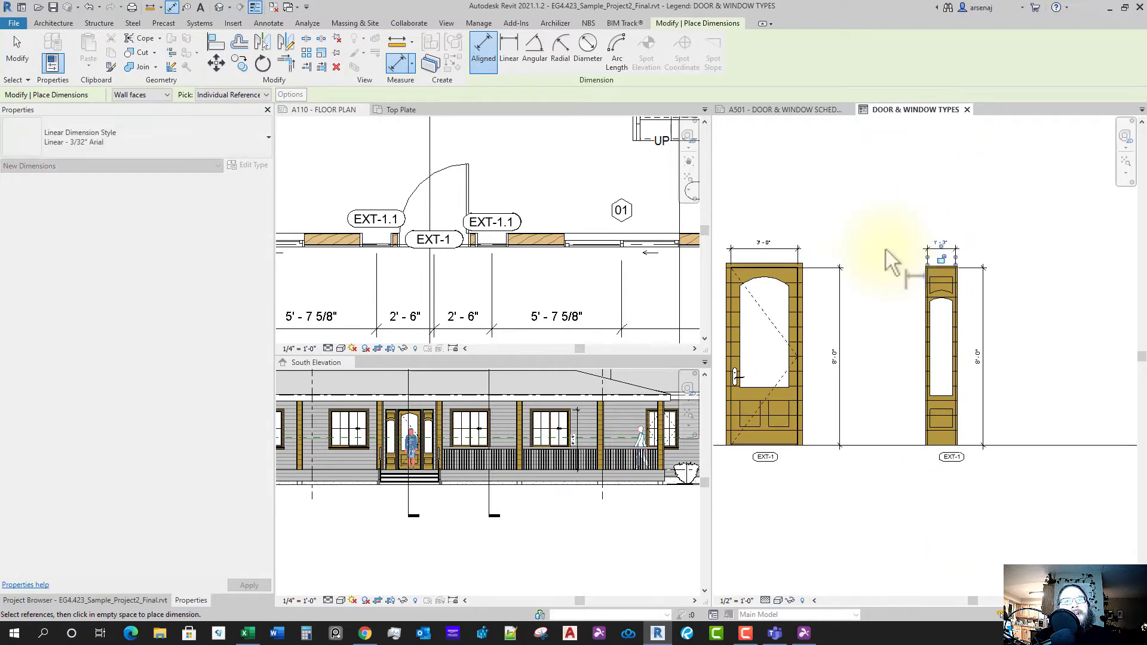
key(Escape)
- Pan and zoom the floor plan to locate door EXT-2 among the upper rooms
scroll(570, 289, down, 2)
scroll(389, 302, down, 1)
middle_drag(379, 300, 543, 289)
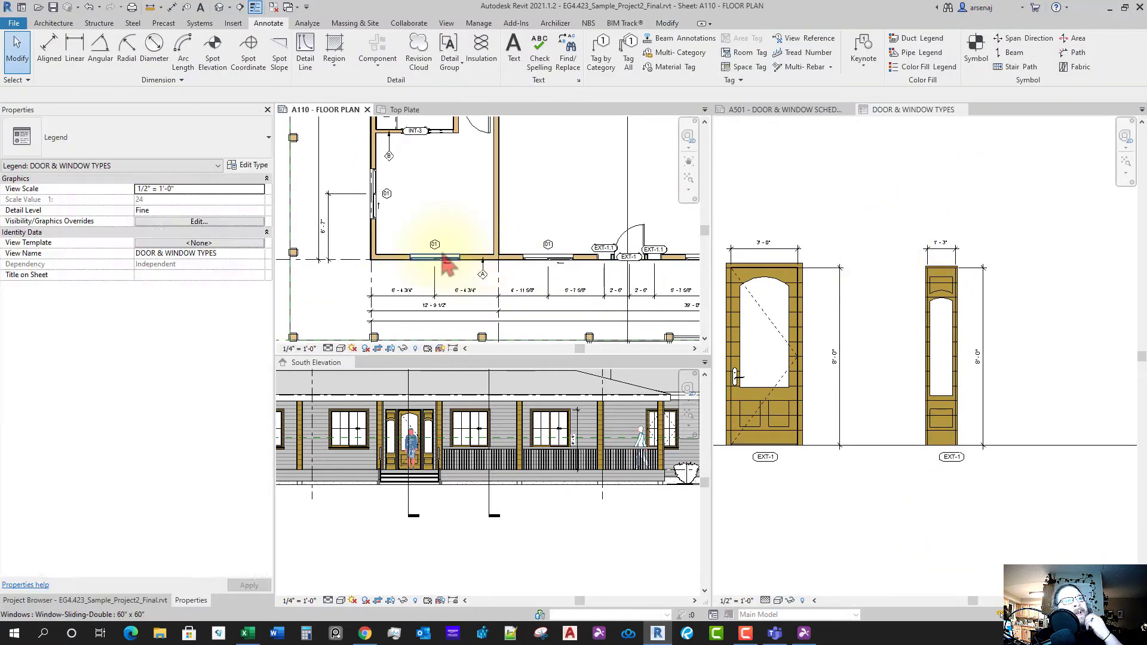
scroll(368, 242, up, 1)
middle_drag(401, 208, 446, 338)
scroll(472, 212, down, 1)
middle_drag(442, 203, 429, 287)
middle_drag(425, 157, 422, 293)
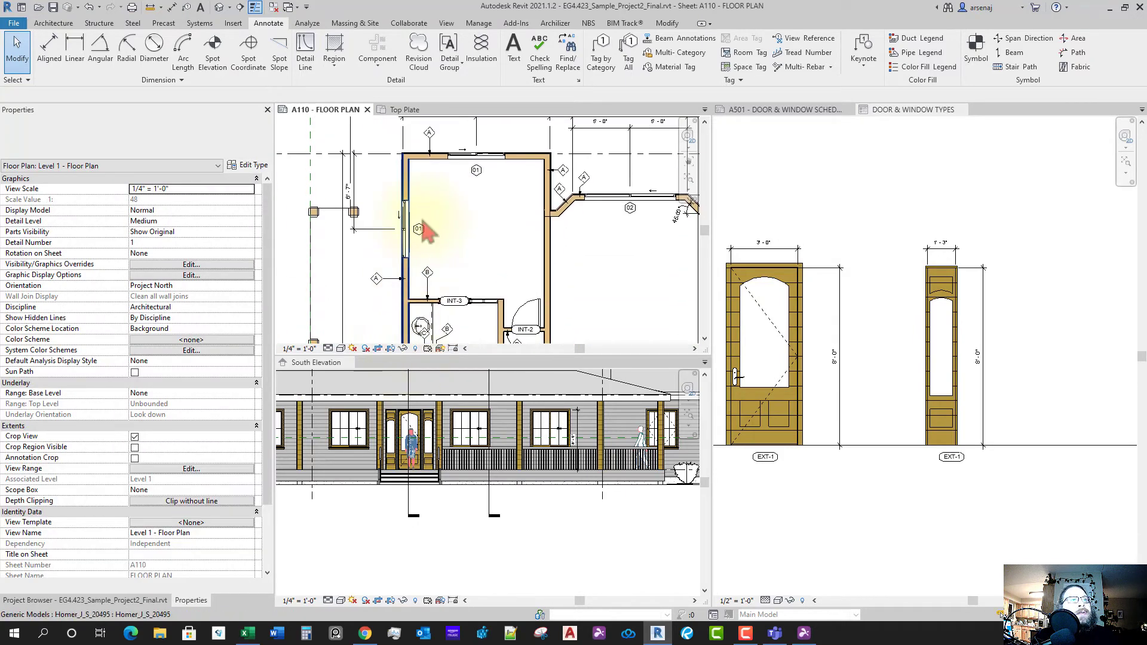
middle_drag(429, 185, 404, 239)
scroll(404, 239, up, 1)
middle_drag(672, 267, 501, 240)
scroll(534, 243, up, 2)
scroll(535, 248, up, 1)
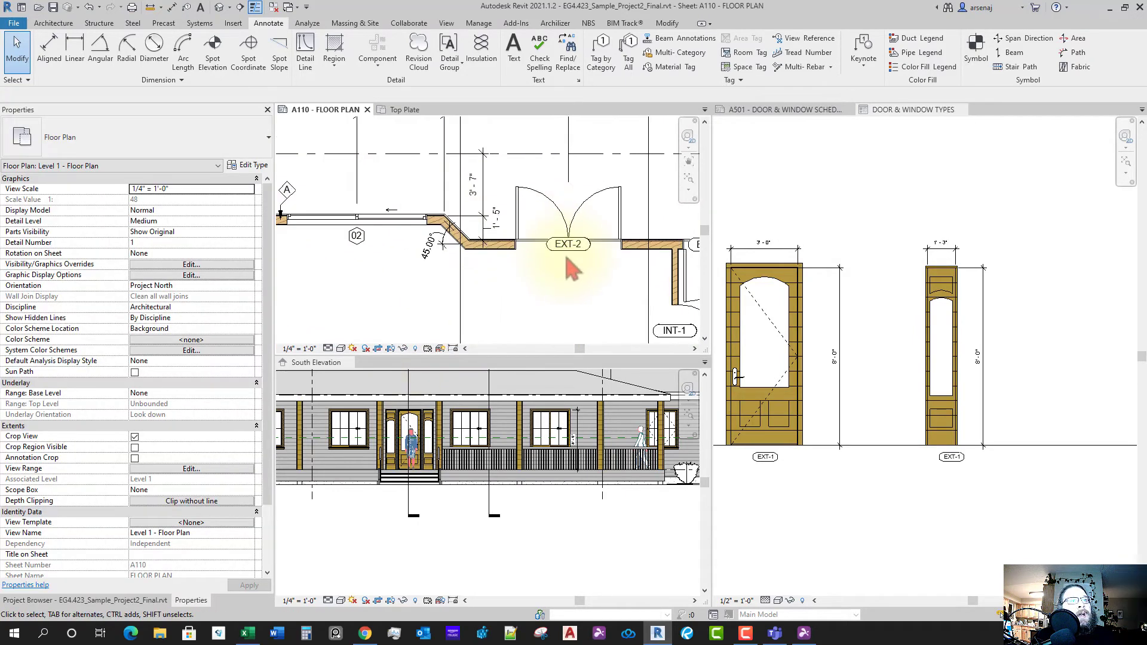
scroll(565, 258, down, 1)
- Check door EXT-2's type in the plan, then select the side-lite door in the legend
click(877, 375)
scroll(891, 379, down, 2)
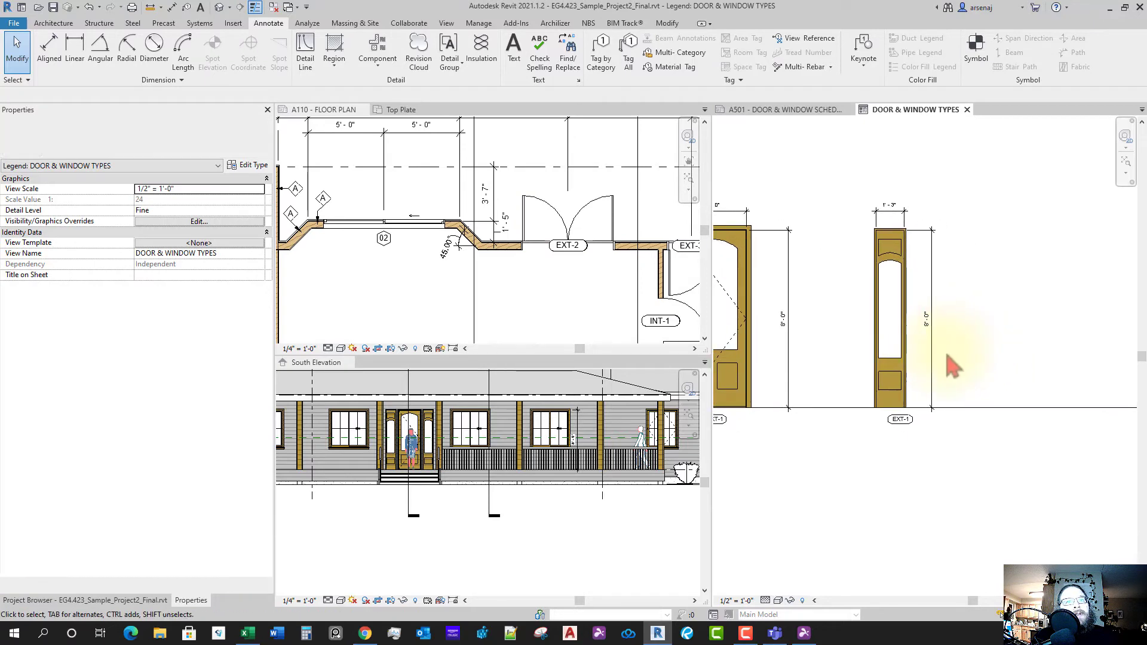
click(590, 211)
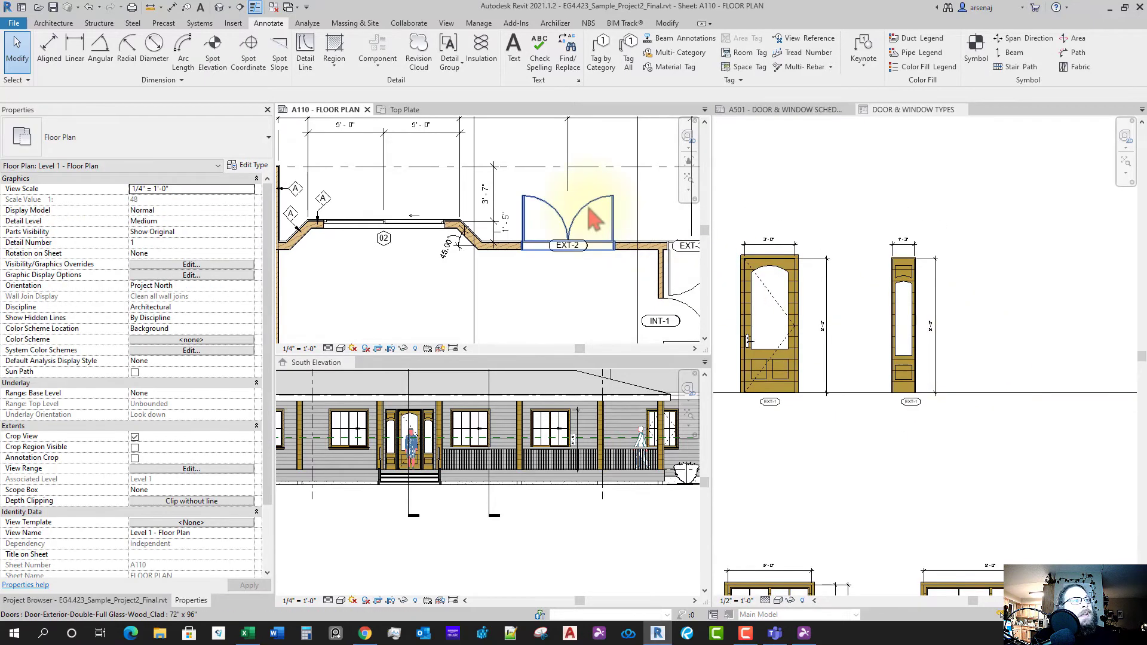
click(591, 211)
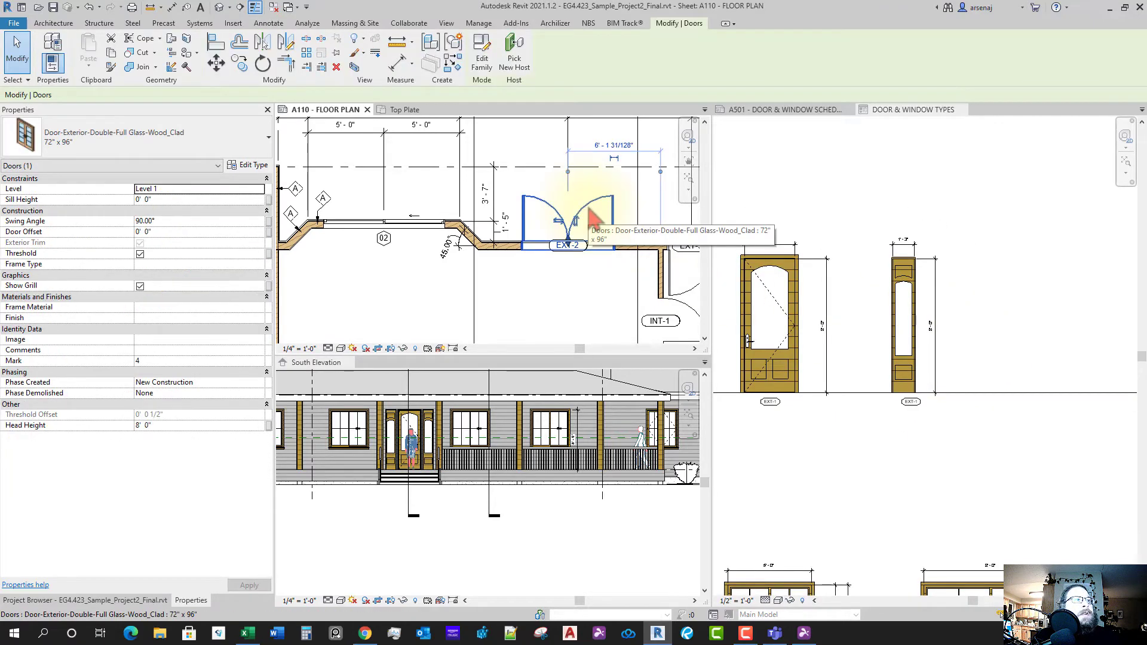
click(967, 328)
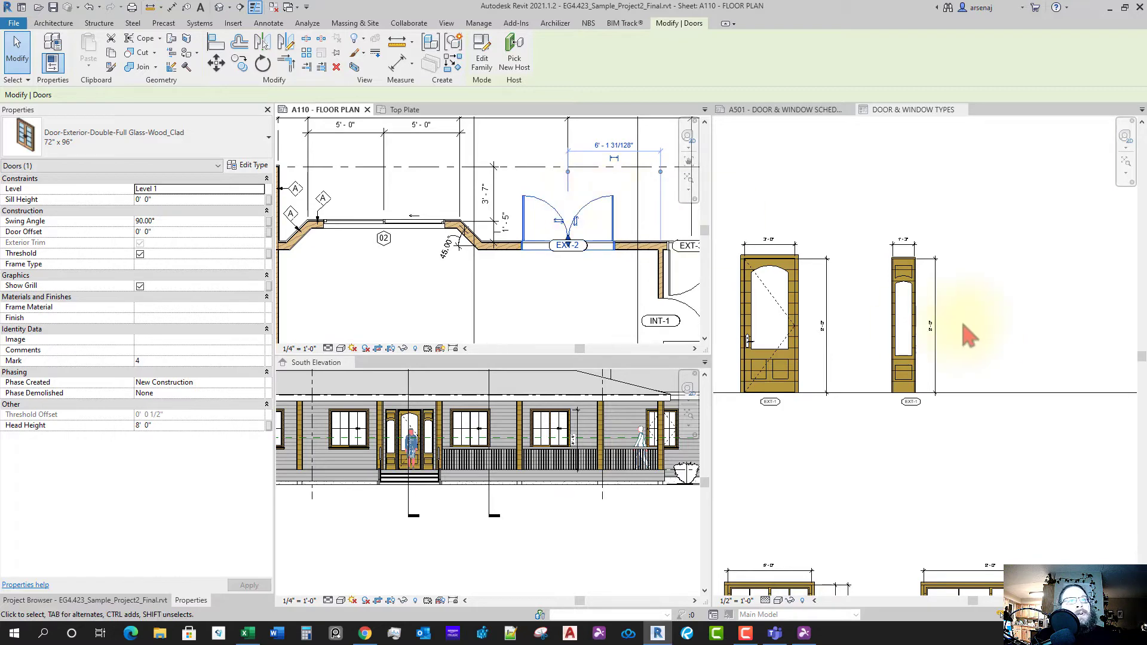
click(914, 328)
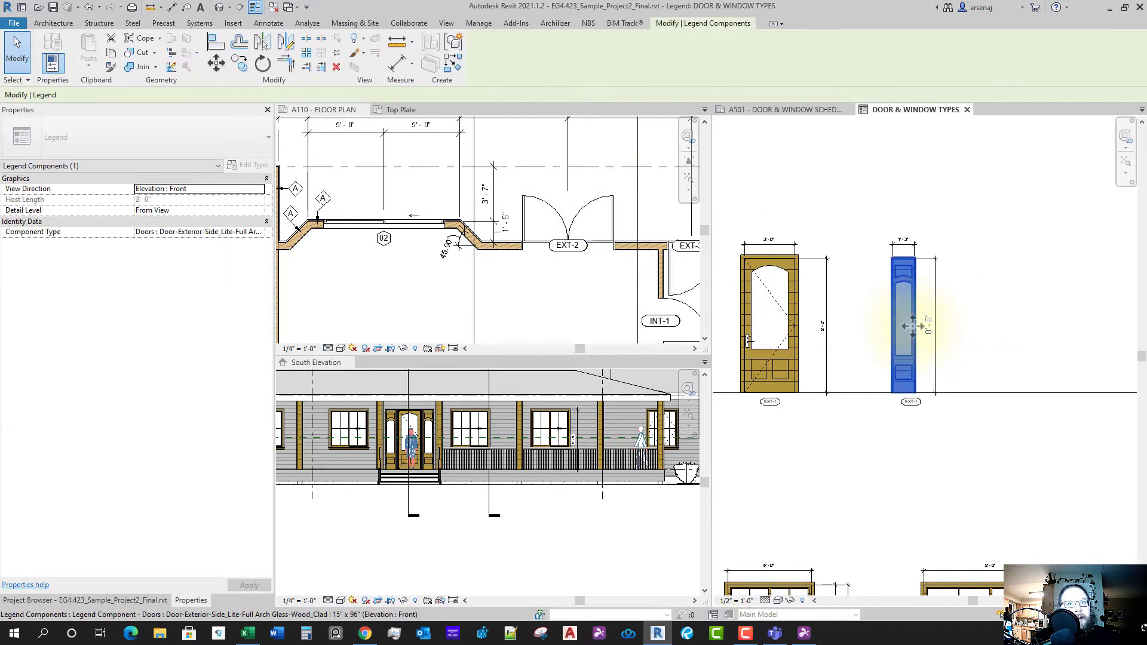
- Copy the side-lite legend door and place the copy to its right
key(c)
key(o)
click(914, 326)
middle_drag(1011, 350, 903, 338)
click(985, 323)
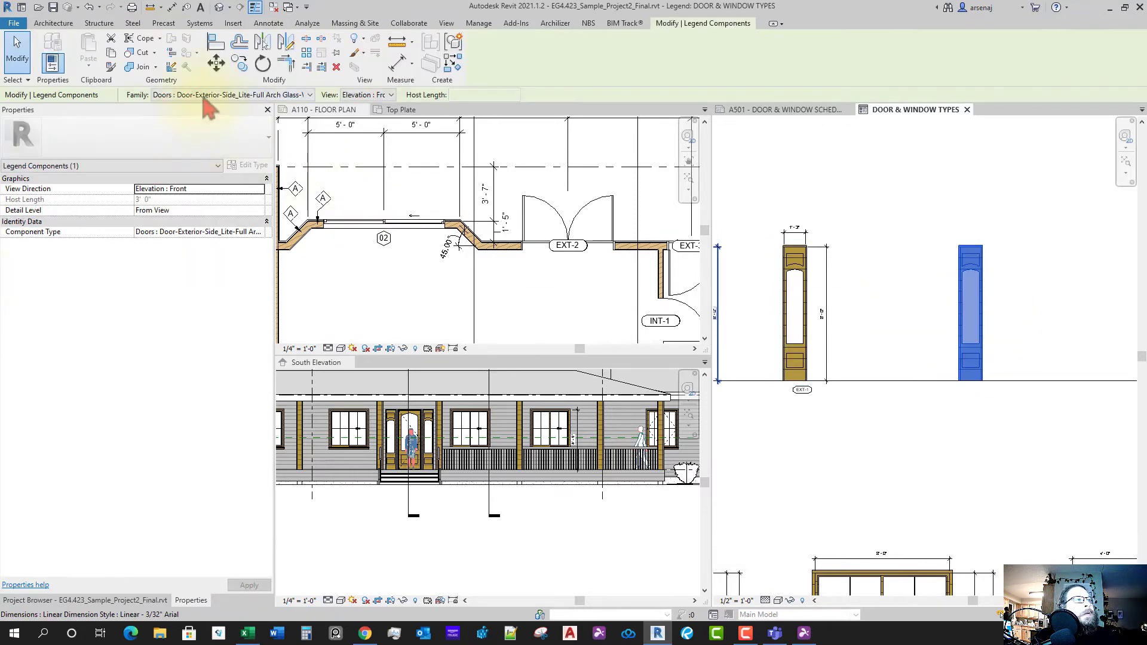
- Change the copy to Door-Exterior-Double-Full Glass-Wood_Clad 72" x 96"
click(206, 94)
scroll(323, 234, up, 3)
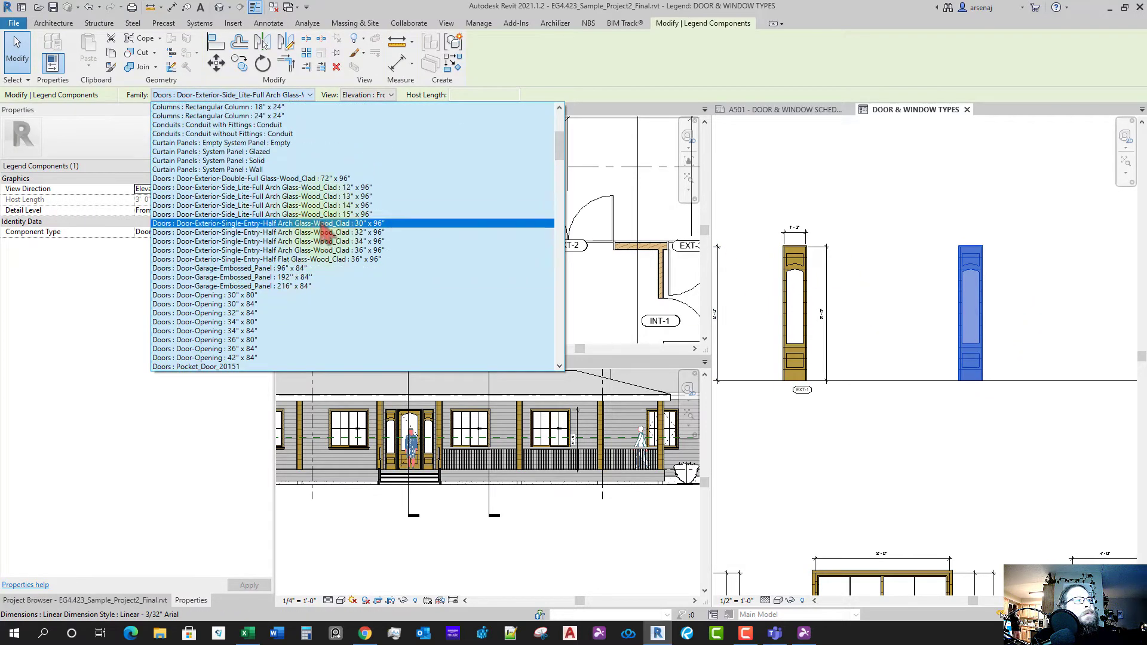
click(322, 178)
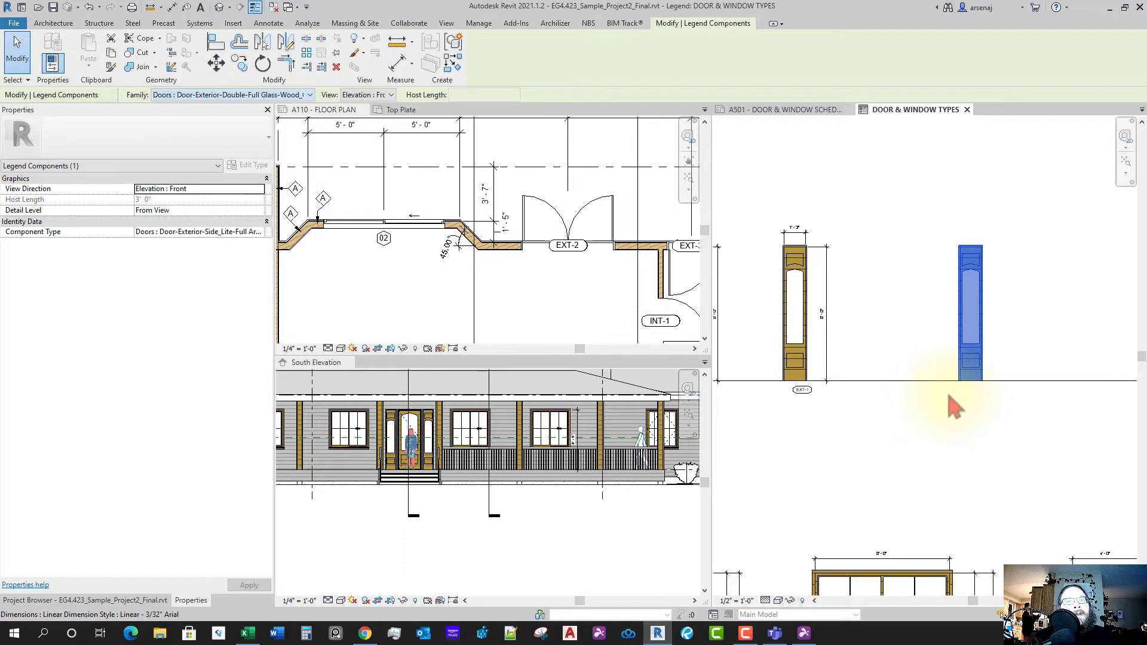
scroll(950, 411, up, 2)
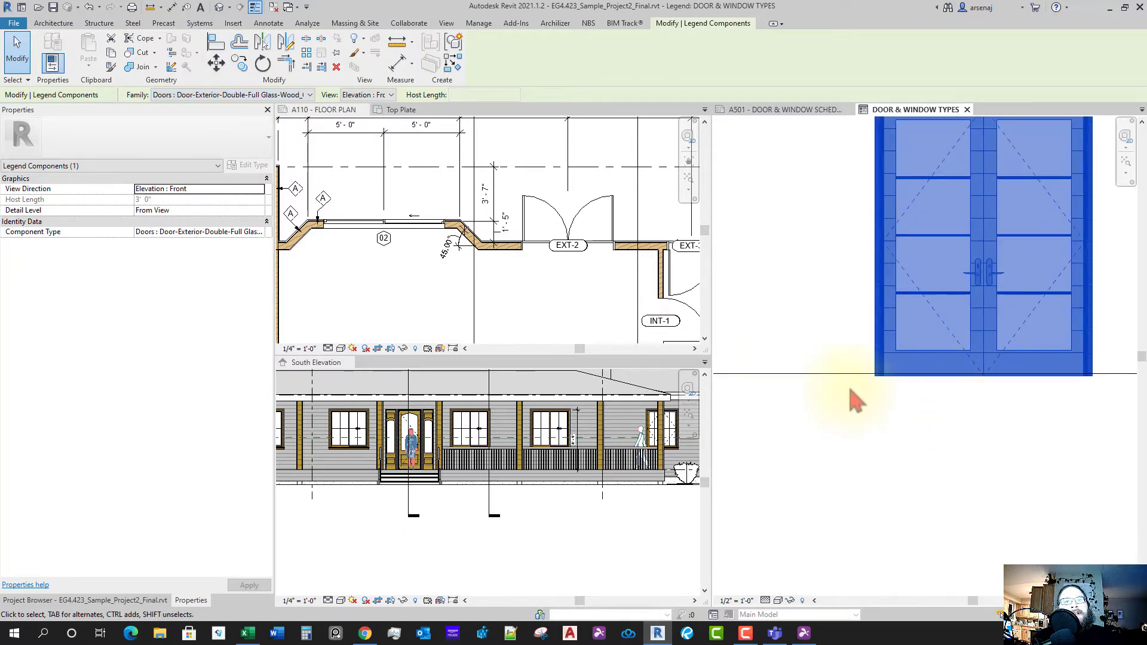
key(Escape)
- Align the double door's bottom to the legend's floor line
scroll(870, 402, down, 3)
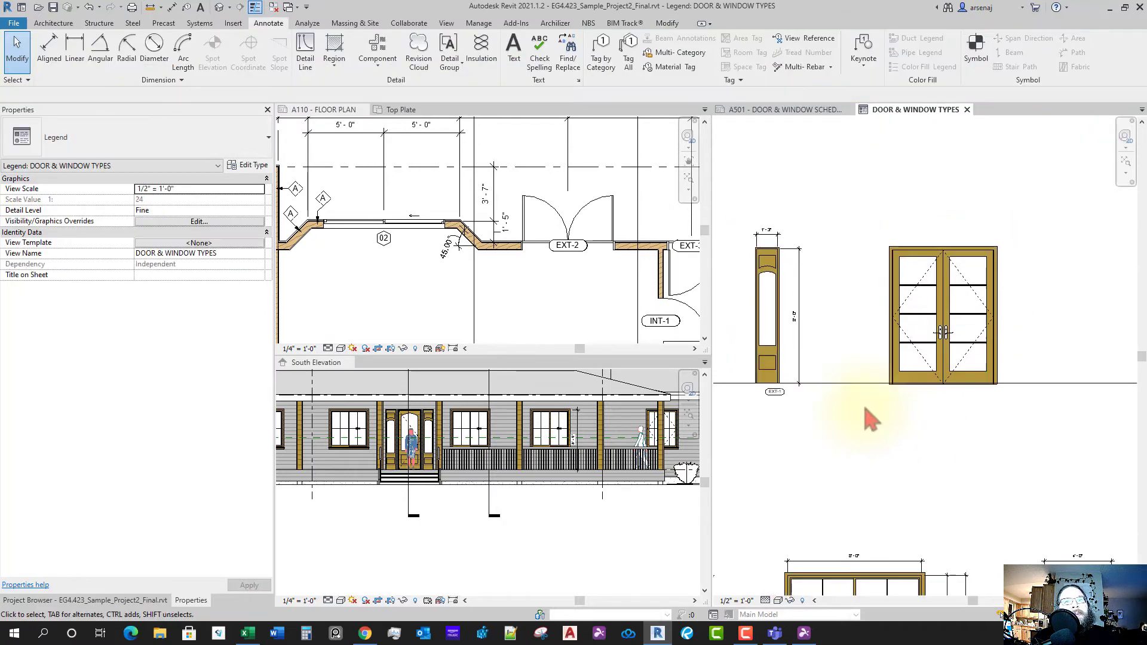
scroll(870, 420, up, 1)
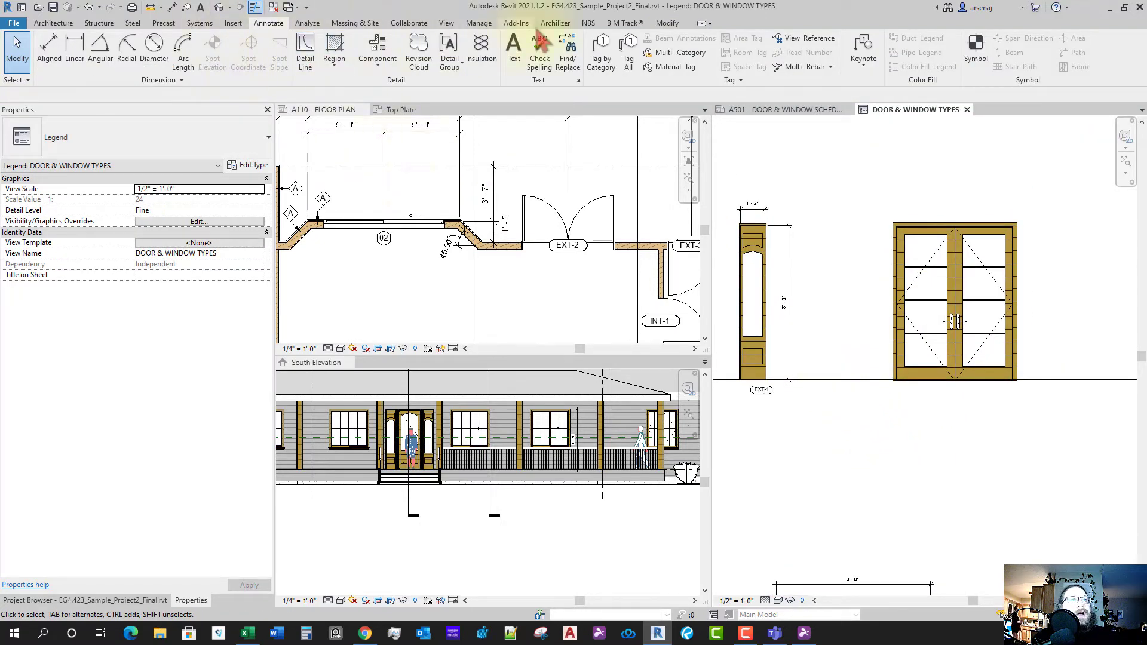
click(663, 25)
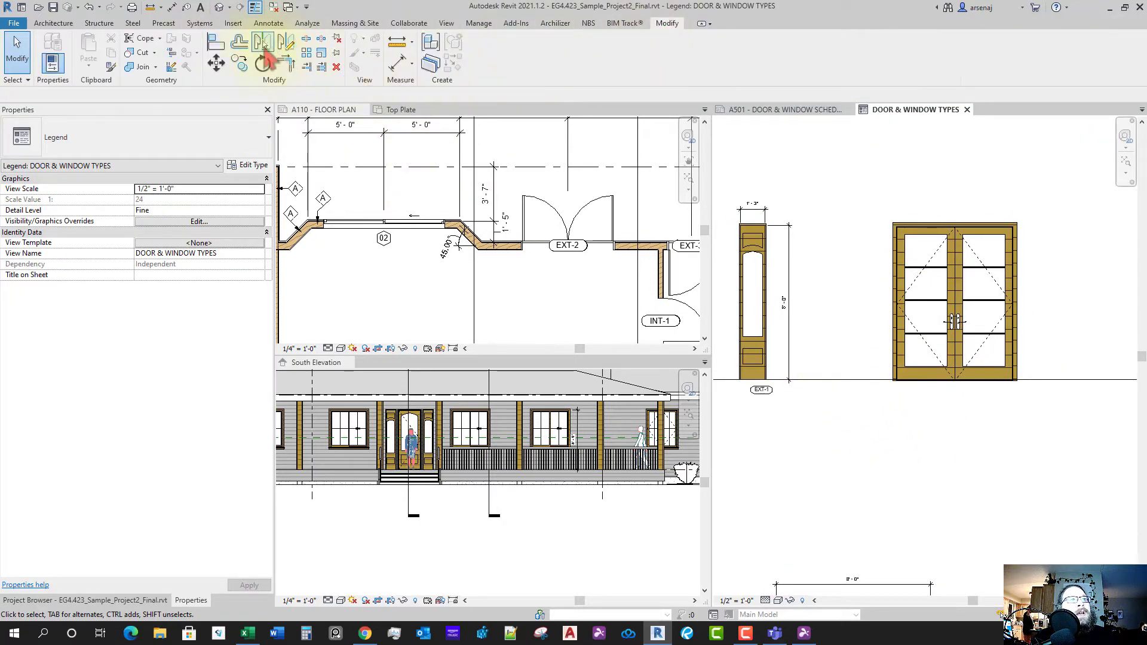
click(219, 46)
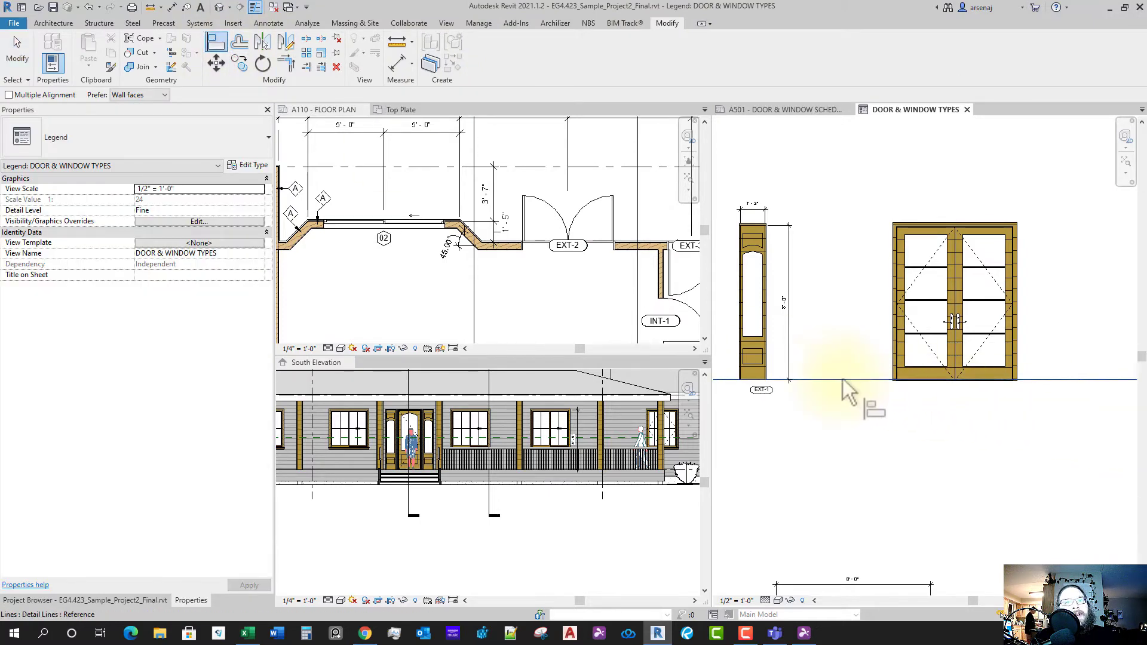
scroll(899, 394, up, 4)
scroll(900, 379, up, 2)
click(903, 356)
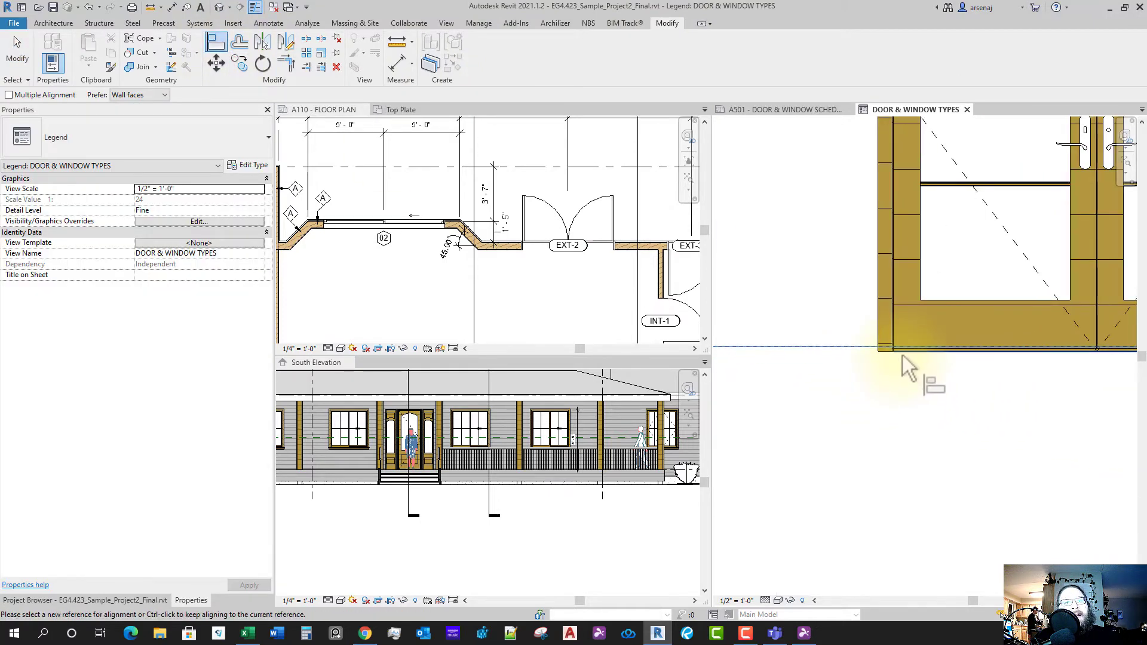
scroll(906, 387, down, 4)
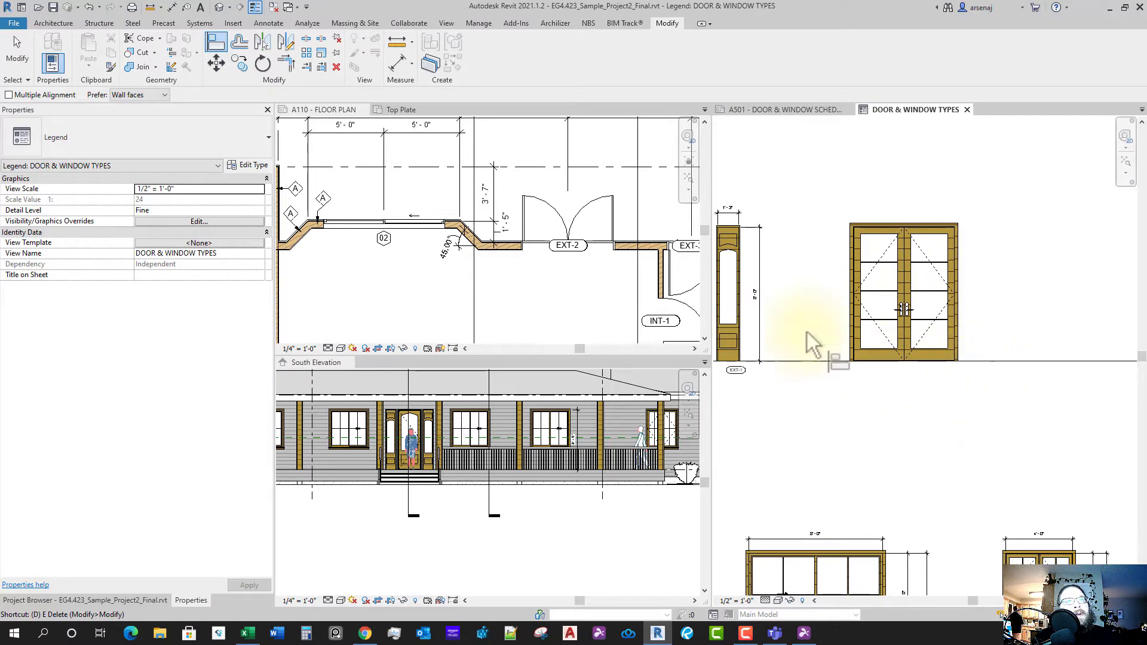
click(263, 25)
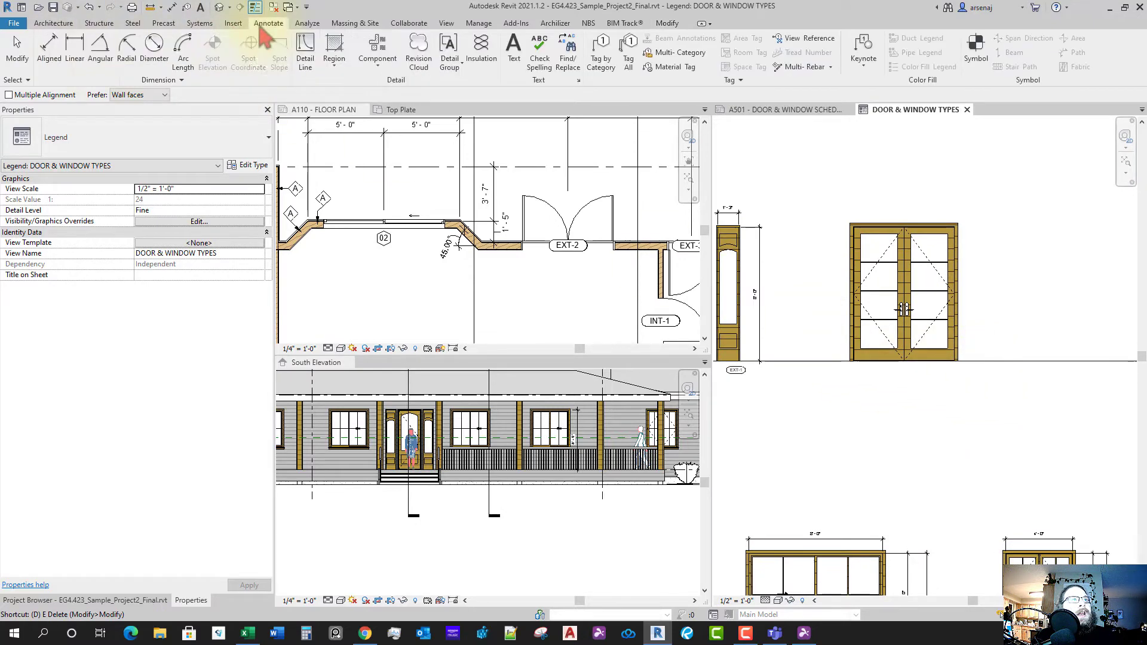
- Dimension the double glass door's 8'-0" height beside it
click(49, 54)
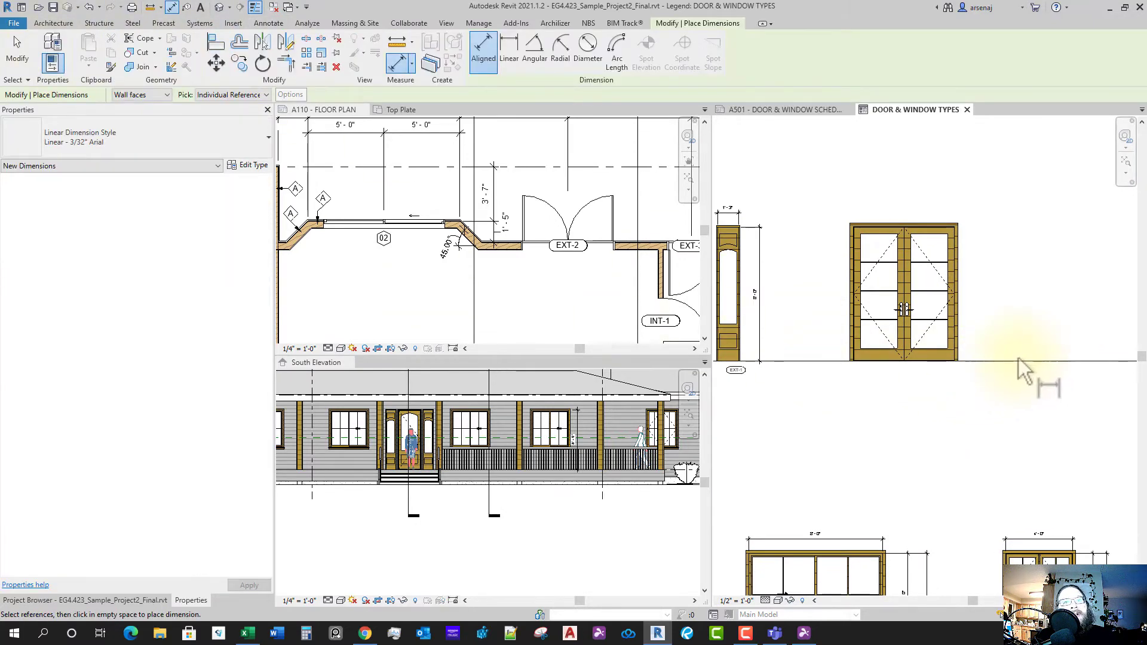
scroll(950, 227, up, 6)
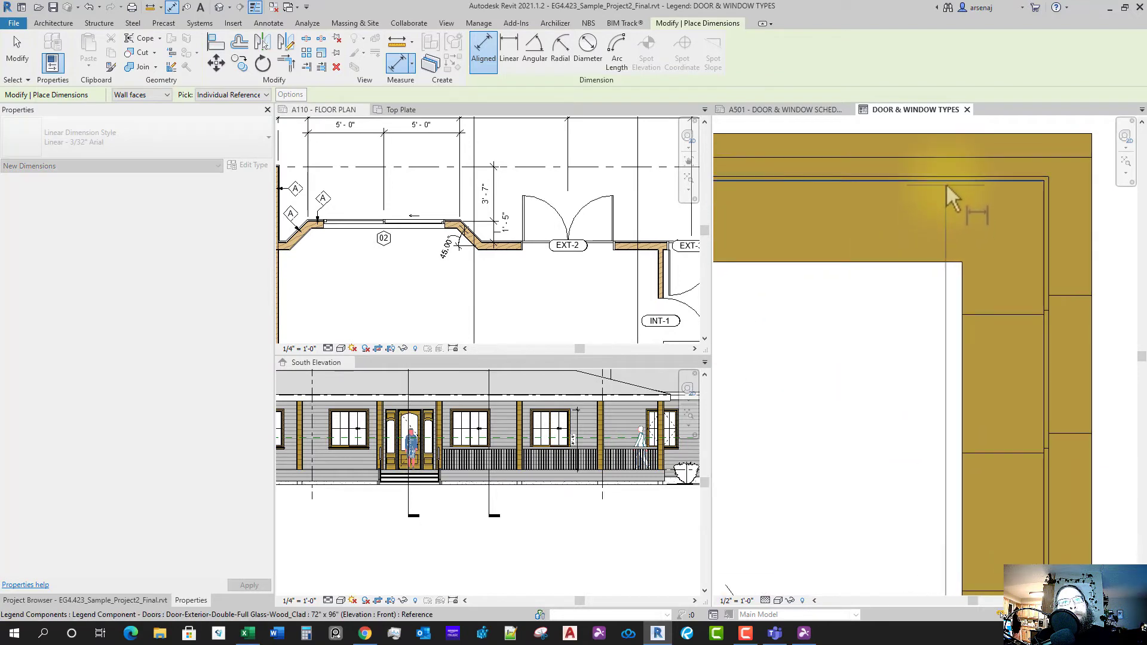
click(944, 184)
scroll(881, 251, down, 6)
click(981, 312)
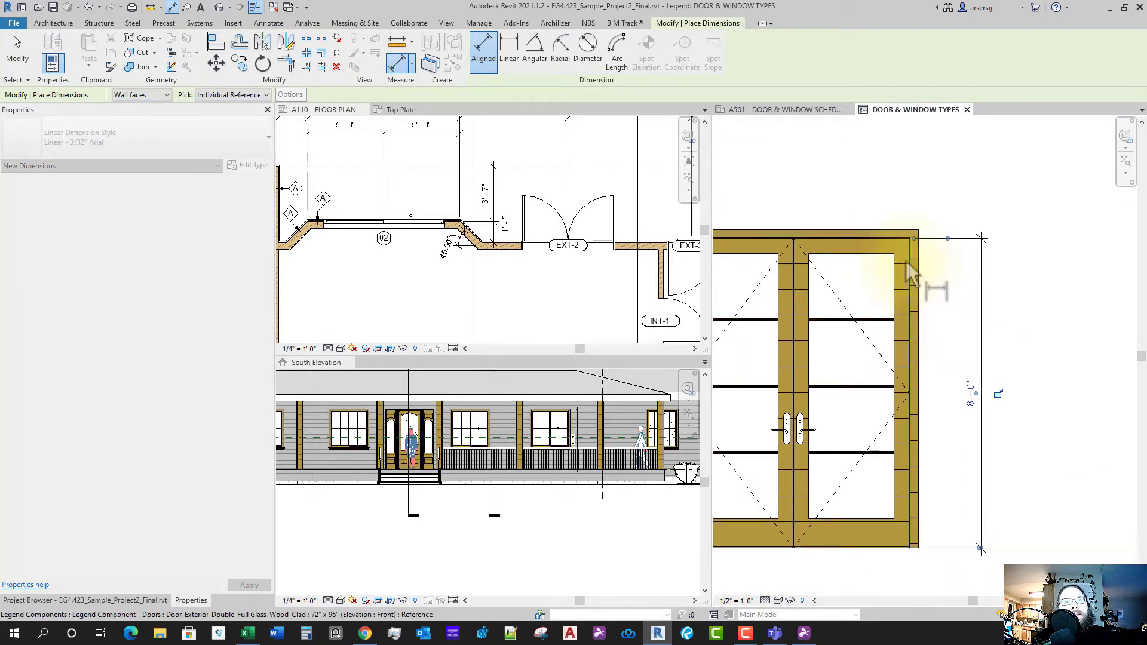
scroll(911, 272, up, 2)
scroll(879, 287, down, 4)
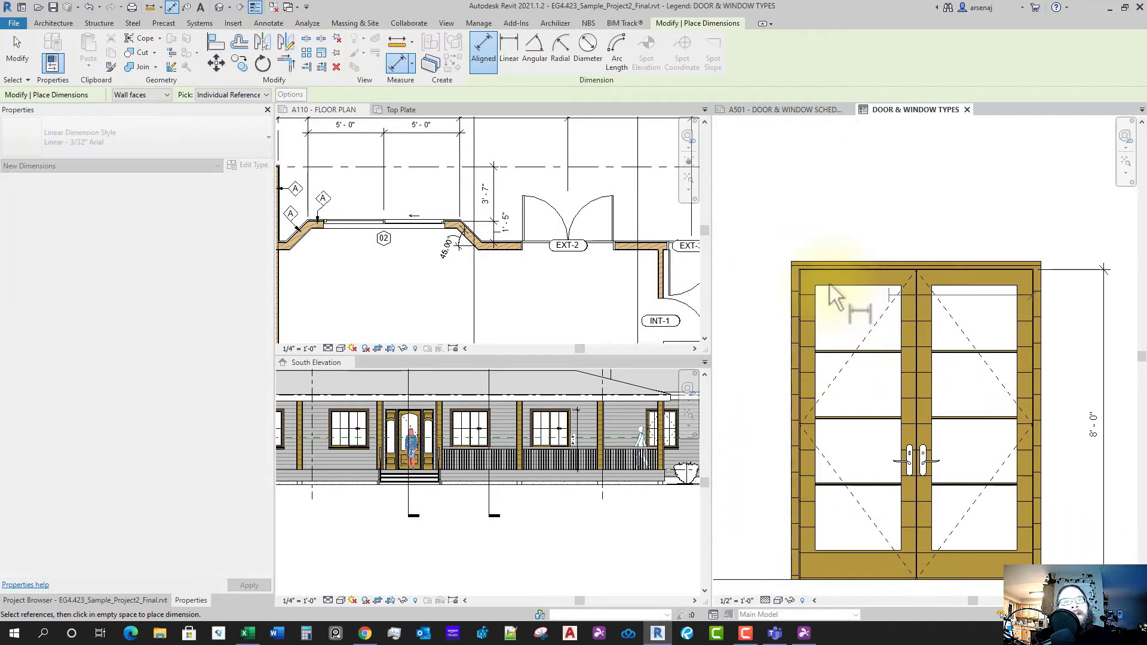
scroll(777, 290, up, 2)
- Dimension the double door's 6'-0" width above it
click(770, 290)
scroll(872, 299, down, 5)
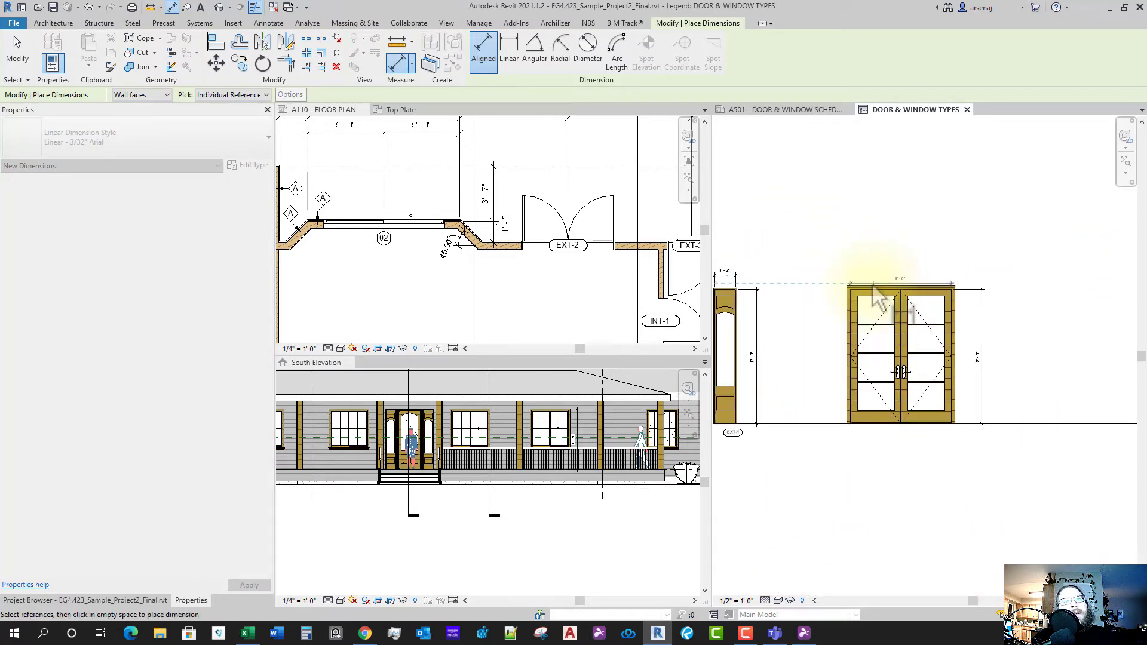
middle_drag(874, 286, 924, 282)
click(899, 272)
scroll(892, 291, down, 3)
- Bring door EXT-3 into view in the plan and reactivate the door and window types legend
scroll(565, 316, down, 3)
middle_drag(630, 325, 455, 273)
scroll(447, 242, up, 4)
scroll(444, 244, down, 1)
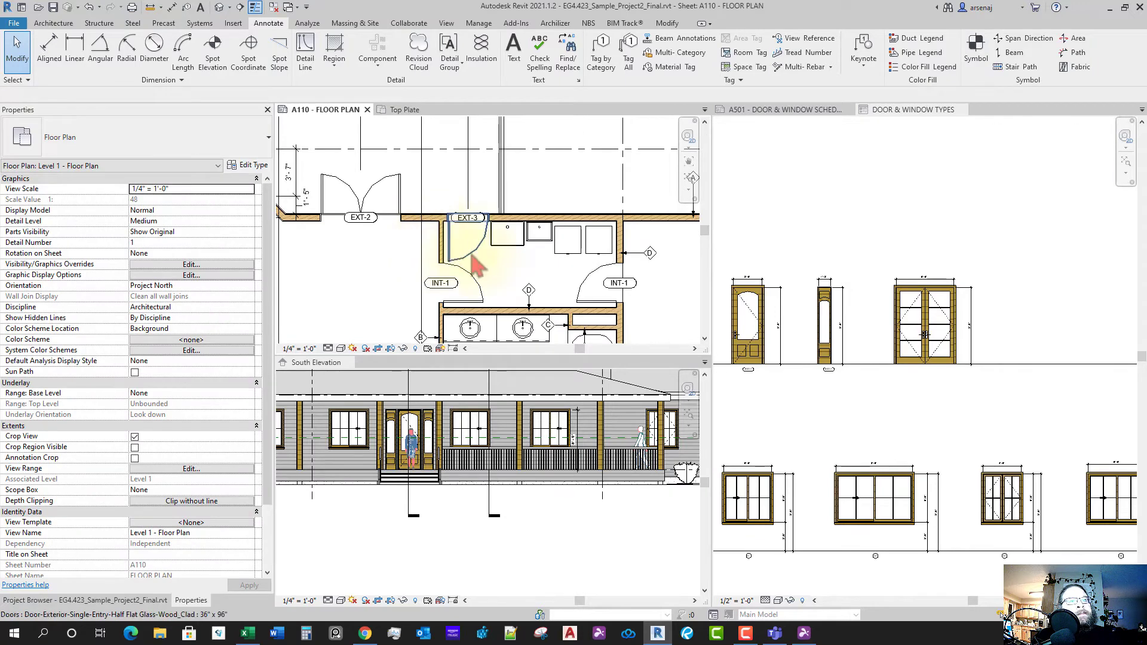
click(896, 408)
- Edit the first legend door's tag text from EXT-1 to EXT-1.1
scroll(840, 394, up, 5)
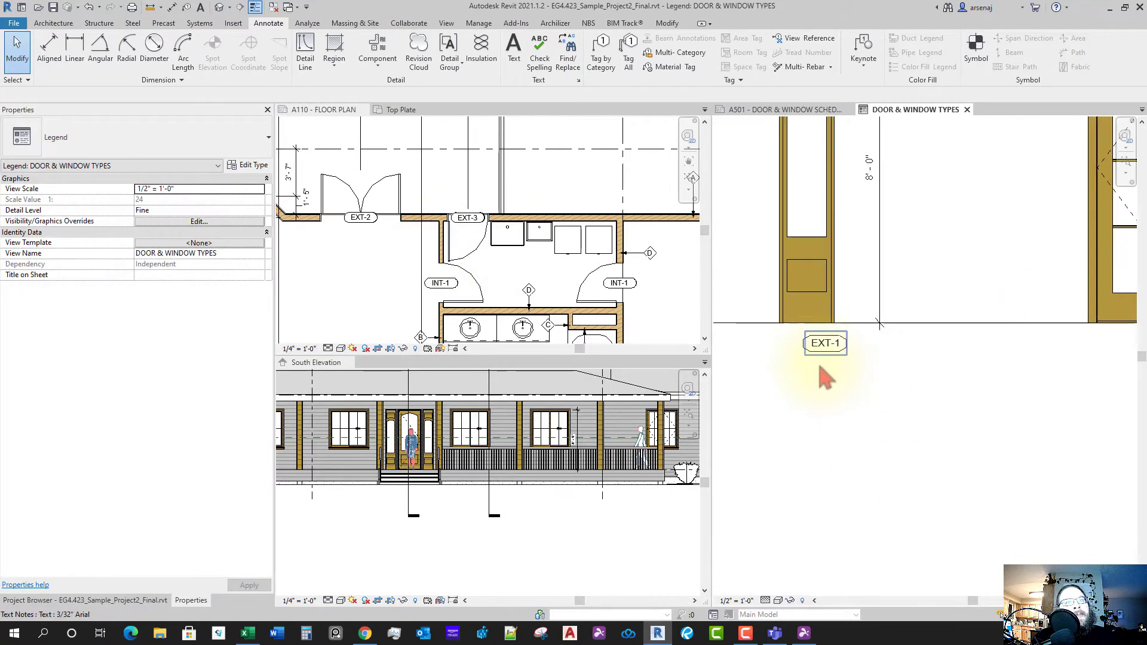
click(831, 356)
scroll(834, 357, up, 2)
click(843, 351)
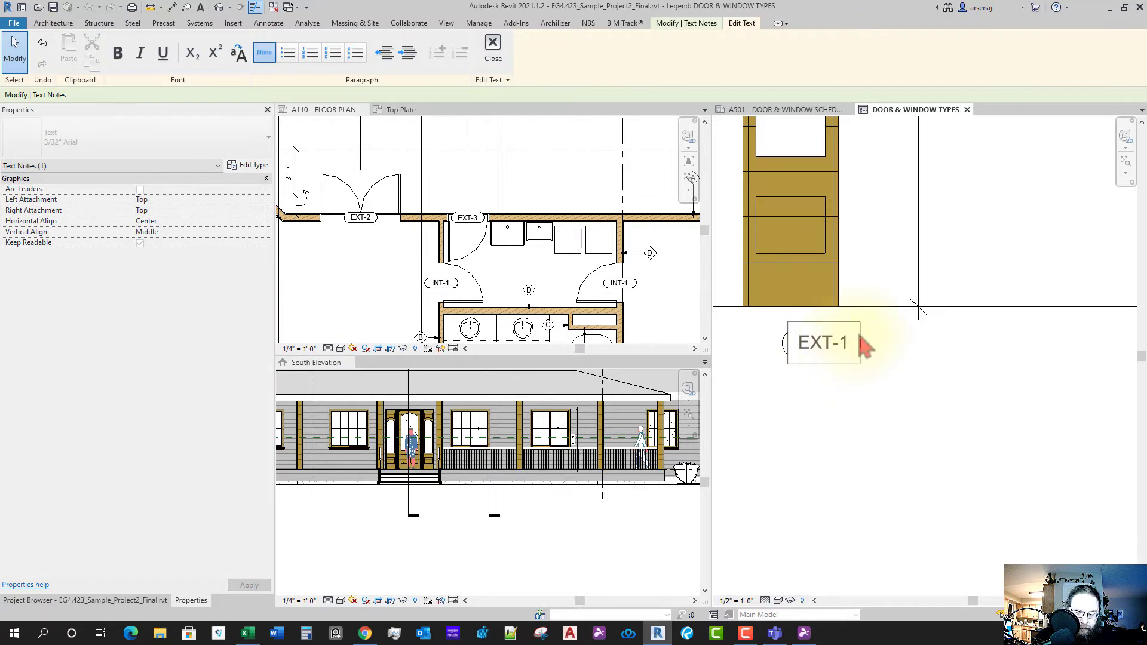
click(884, 429)
click(878, 428)
click(516, 398)
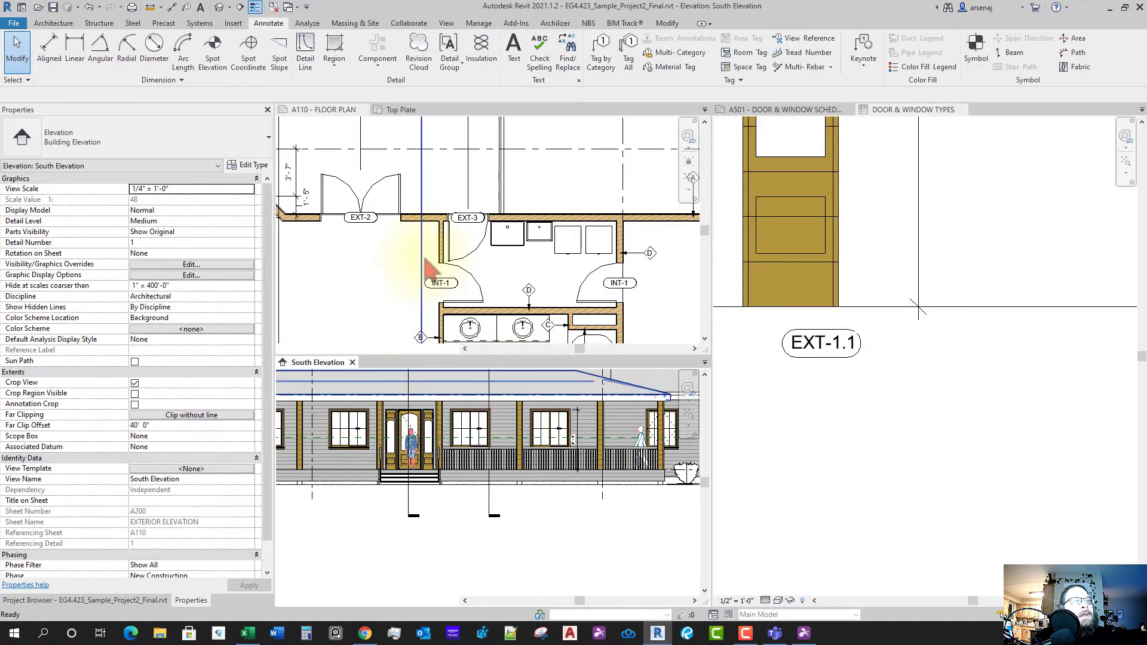
scroll(472, 263, down, 5)
scroll(487, 270, up, 5)
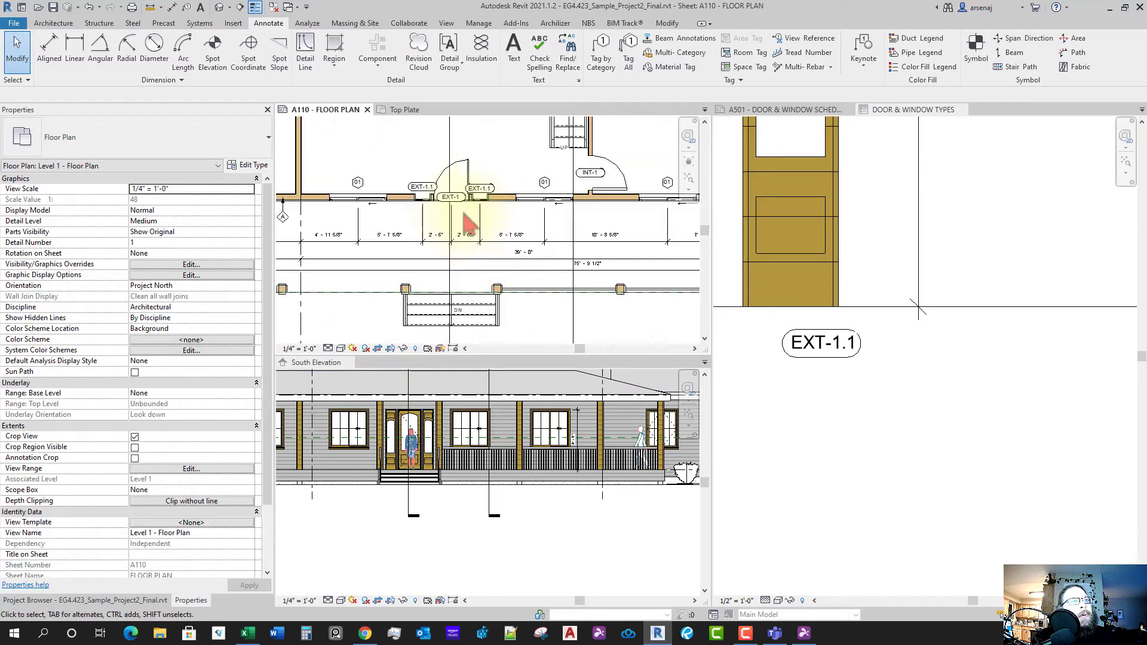
scroll(505, 260, down, 4)
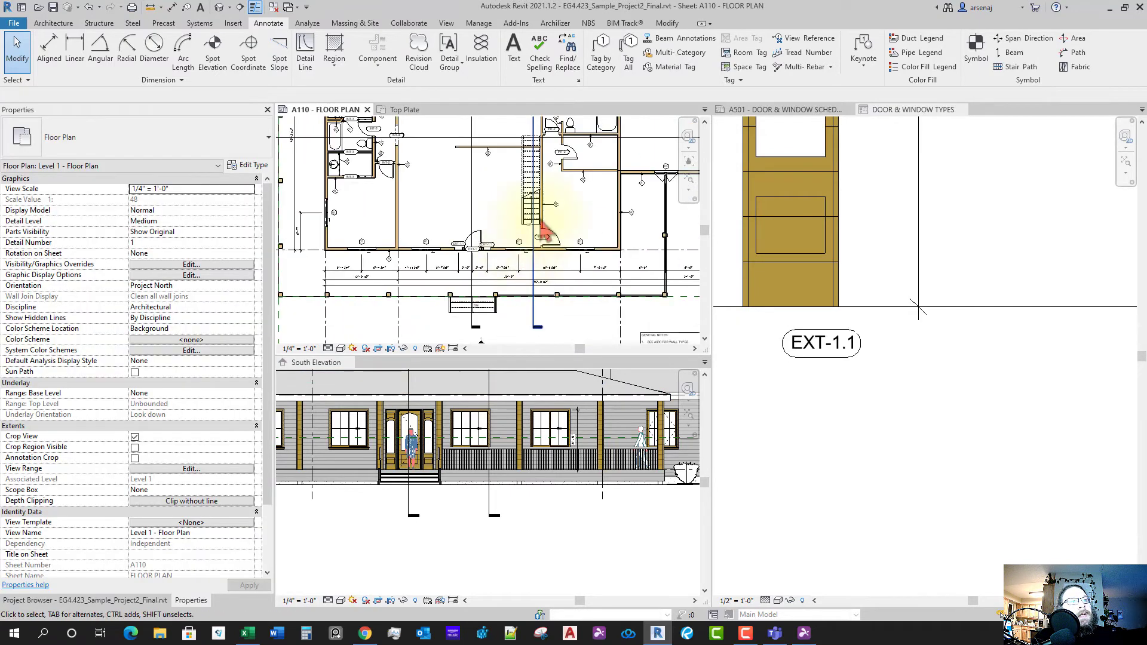
scroll(526, 239, up, 5)
scroll(508, 229, up, 3)
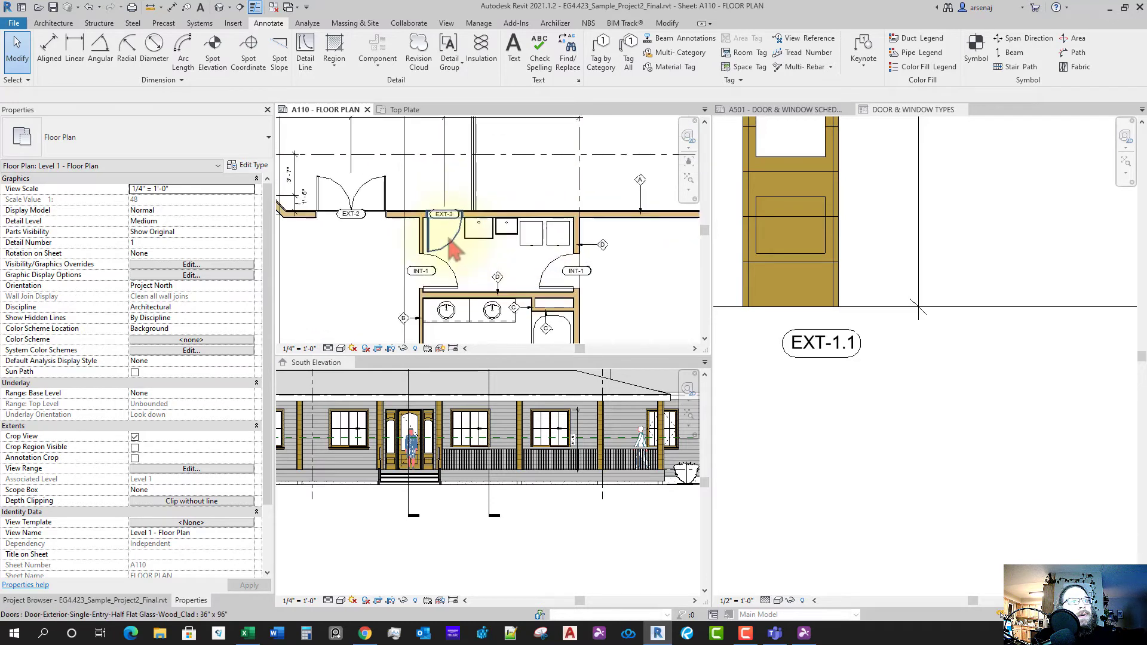
scroll(933, 441, down, 4)
middle_drag(1004, 459, 895, 381)
scroll(886, 408, down, 3)
middle_drag(999, 386, 963, 383)
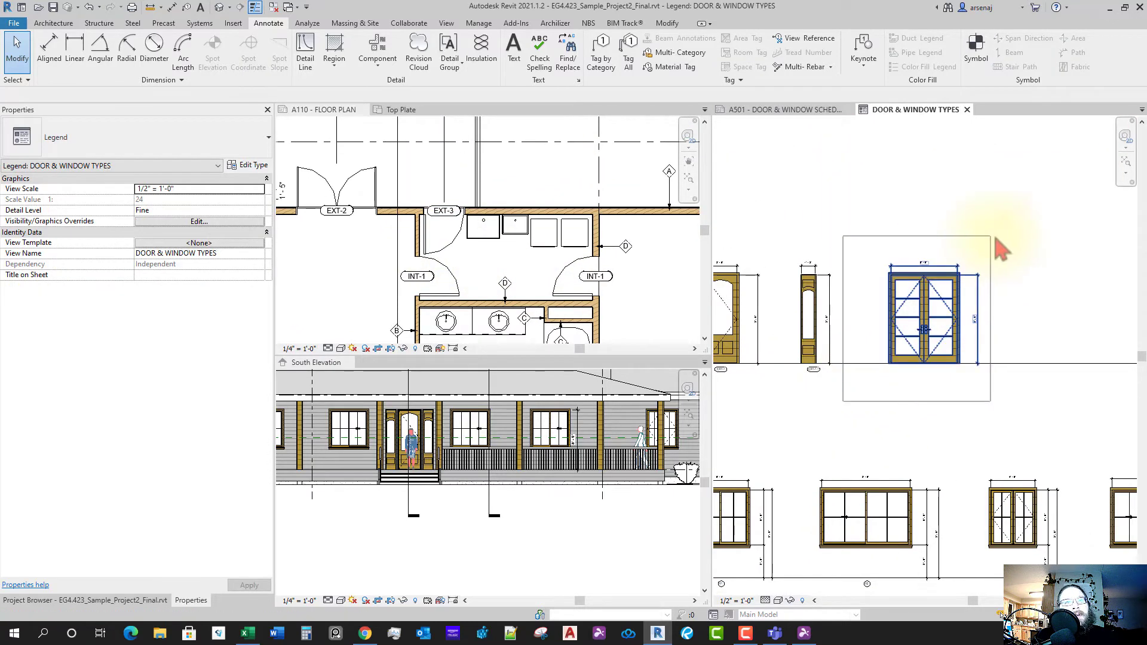
- Move the double door and its dimensions further right in the legend
drag(998, 249, 948, 389)
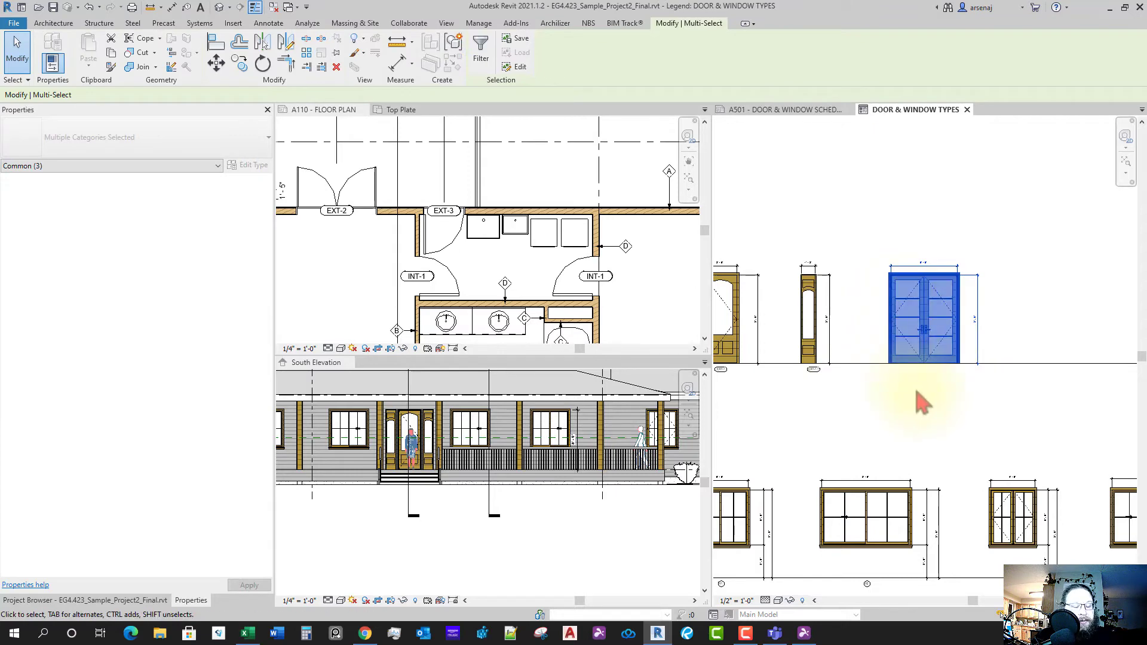
key(v)
key(v)
key(Escape)
key(Escape)
drag(878, 248, 1028, 401)
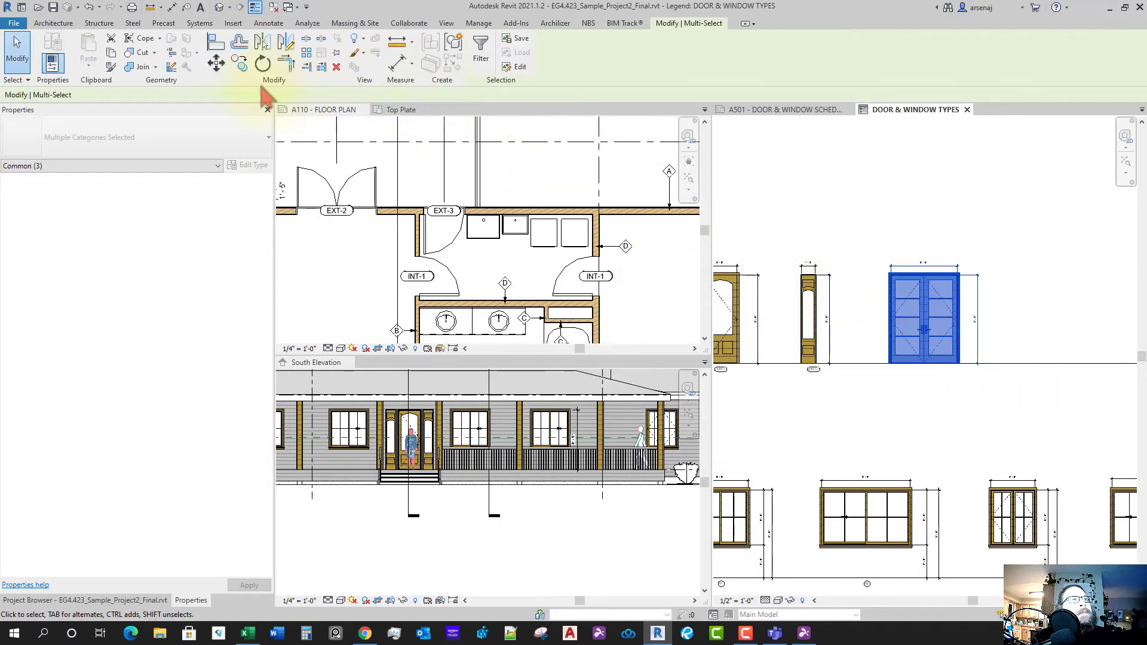
click(216, 62)
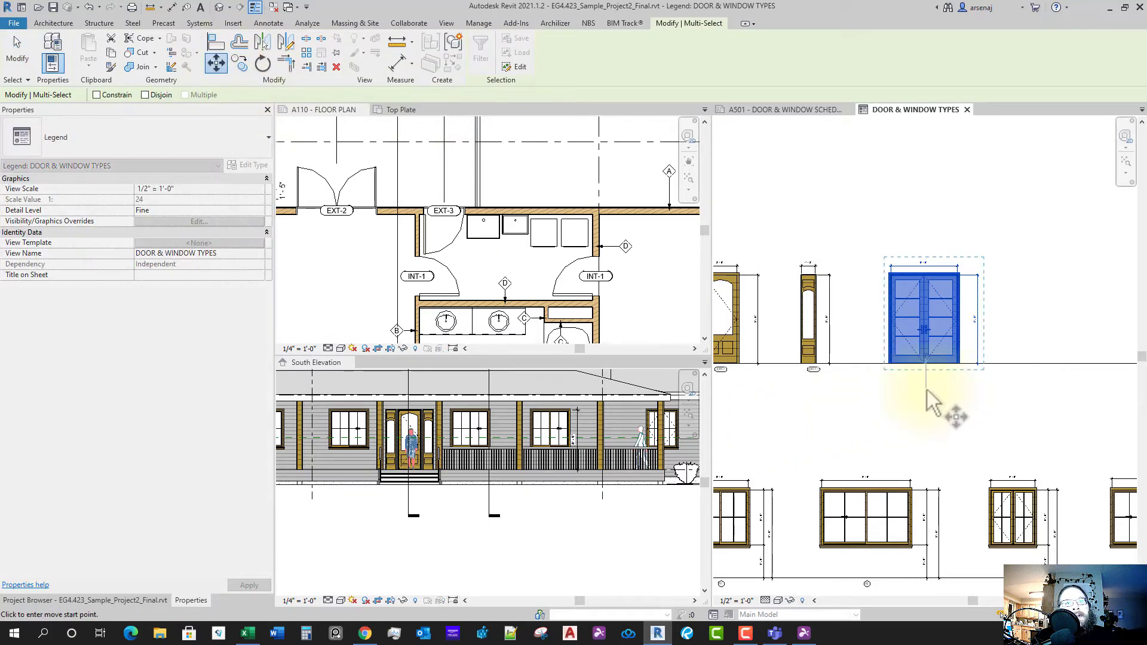
click(917, 390)
- Reposition the EXT-1.1 tag under the sidelight
scroll(807, 378, up, 5)
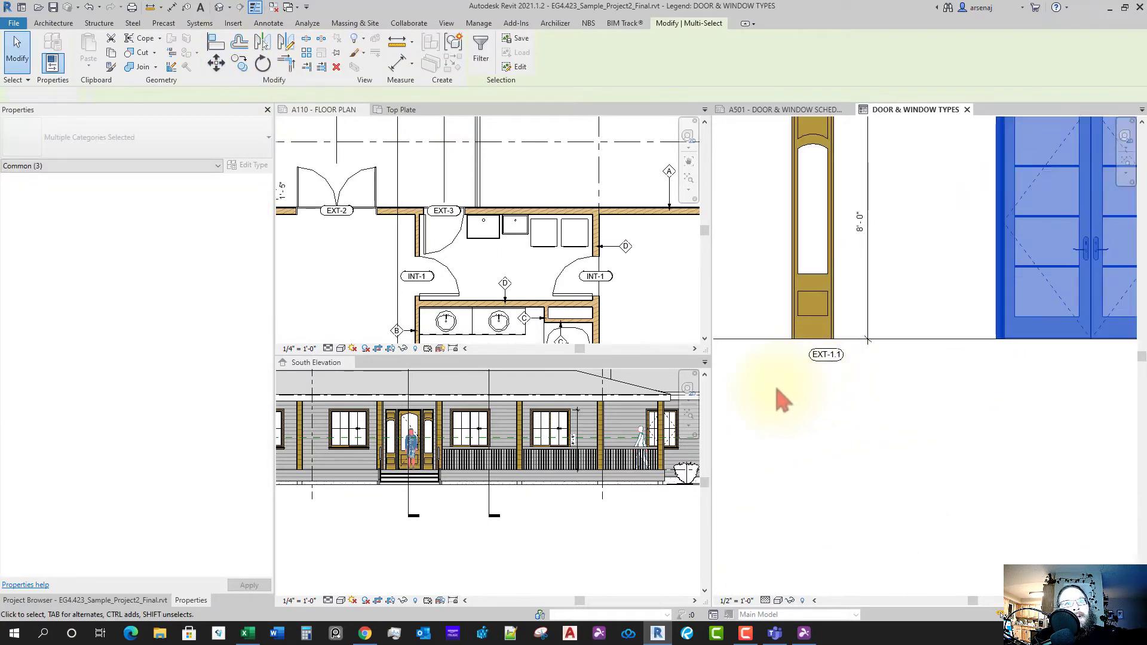
drag(777, 388, 870, 344)
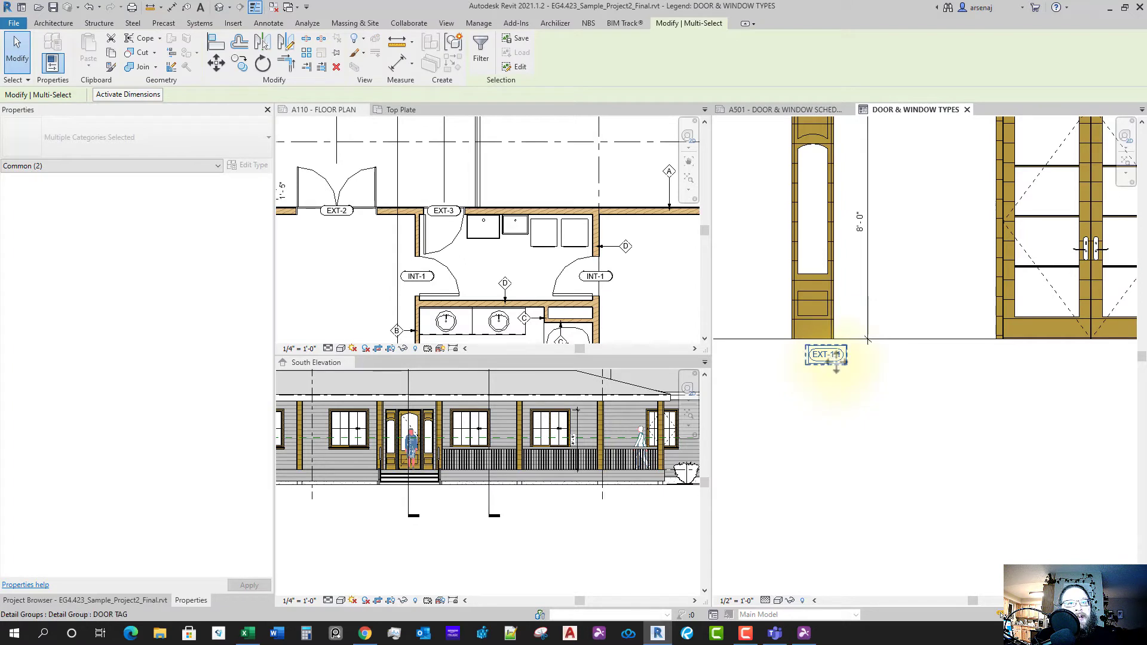
key(m)
key(v)
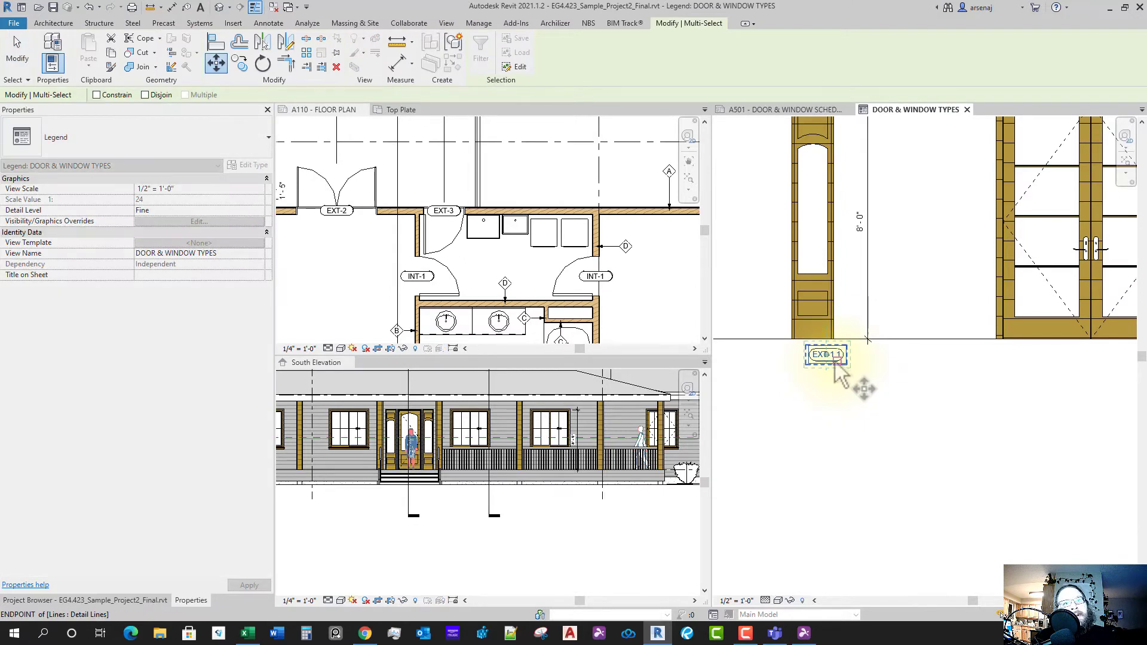
click(814, 376)
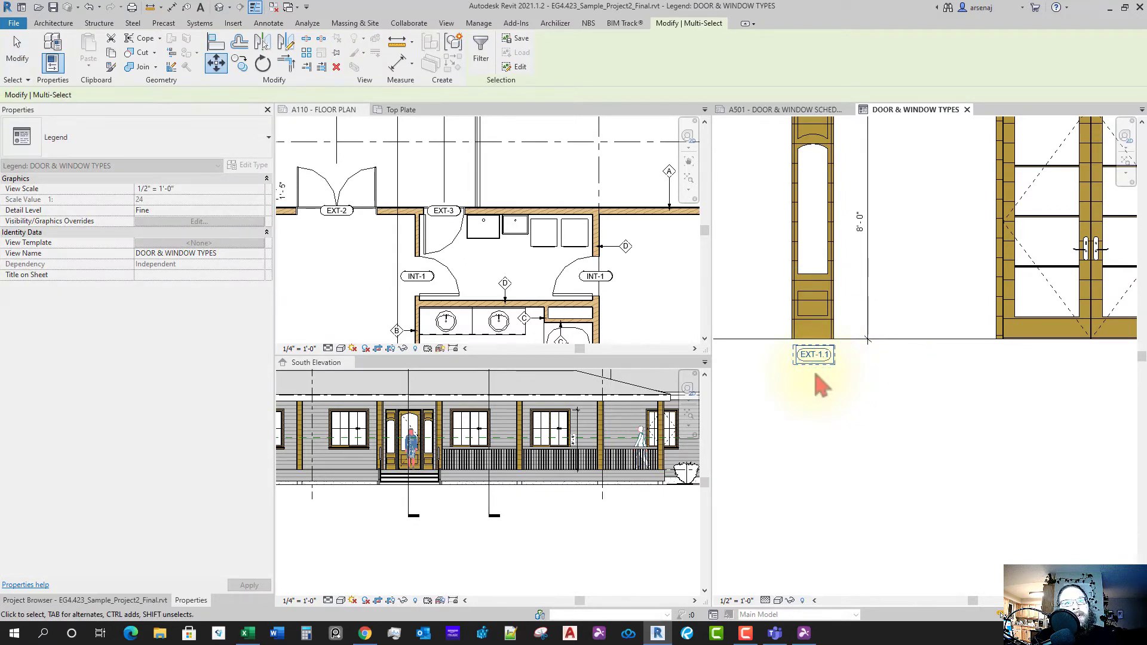
- Copy the tag under the double door and change its text to EXT-2
key(c)
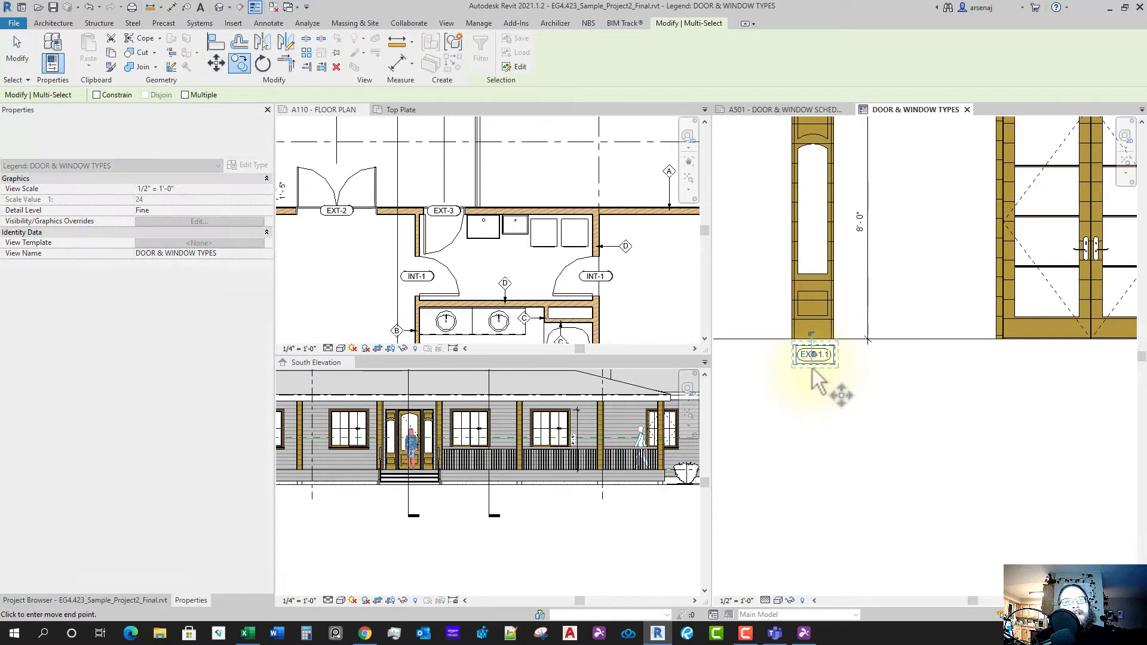
scroll(897, 400, down, 2)
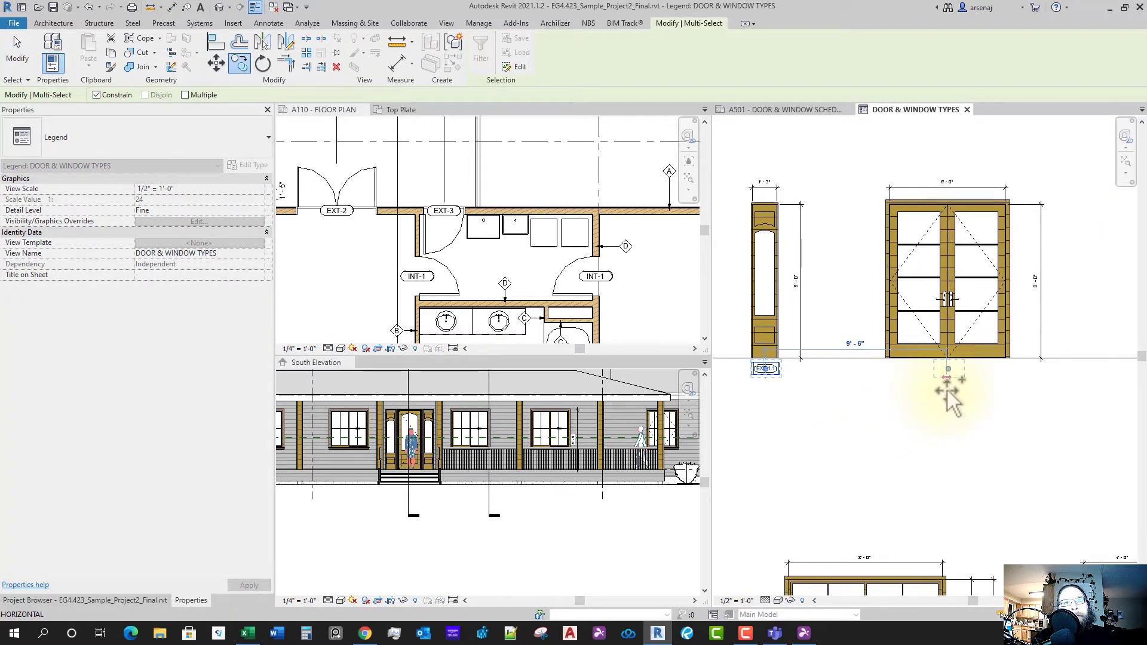
click(948, 398)
scroll(953, 388, up, 3)
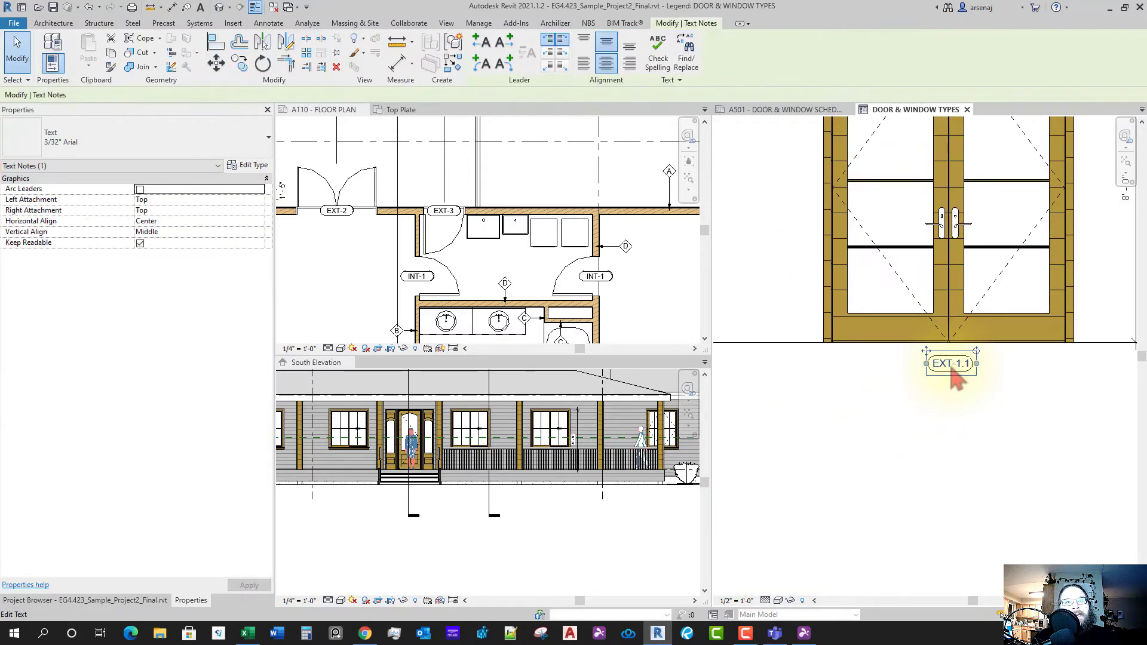
double_click(953, 370)
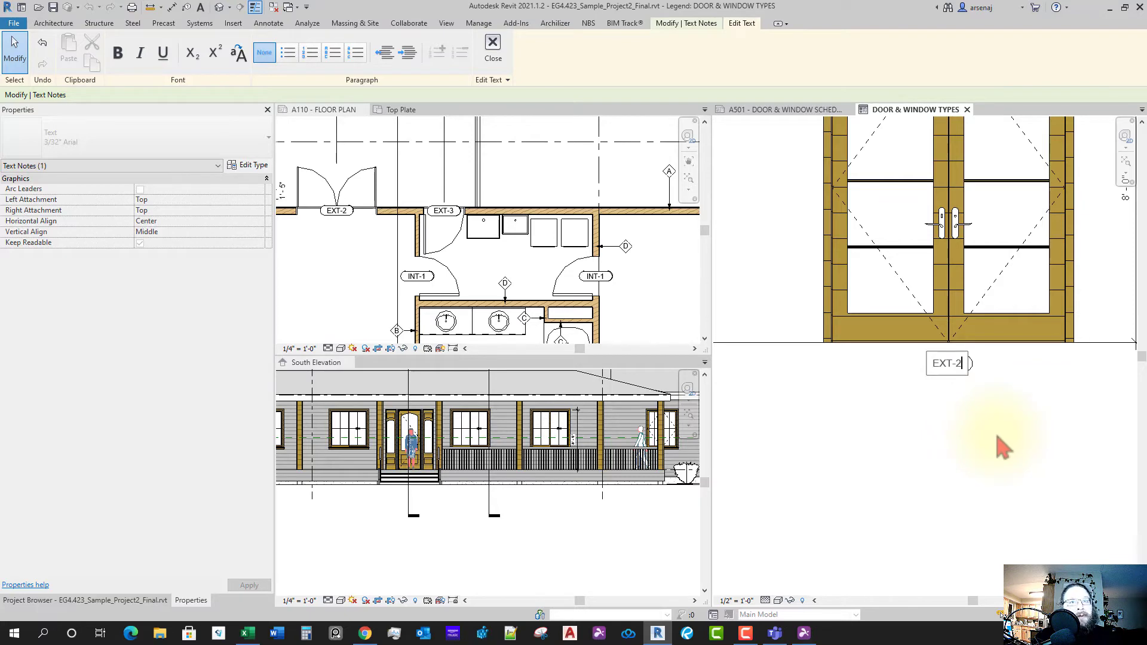
click(958, 448)
scroll(958, 452, down, 8)
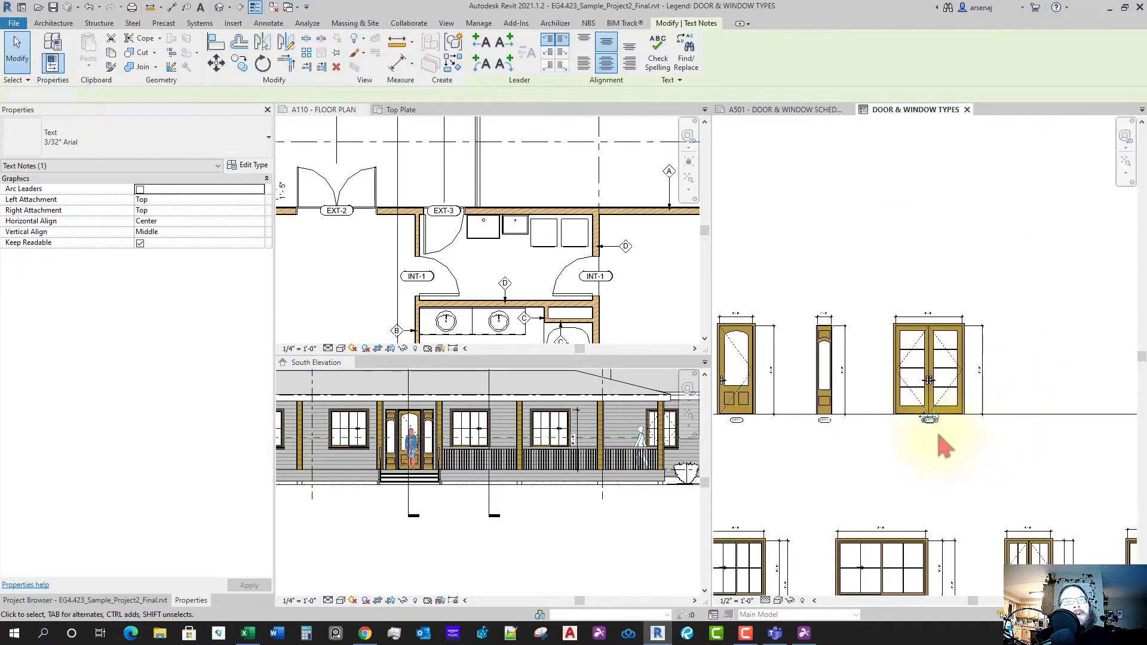
- Copy the double door and place the copy to its right along the floor line
click(943, 445)
scroll(945, 421, up, 1)
click(926, 379)
key(c)
key(o)
click(926, 378)
scroll(945, 397, down, 2)
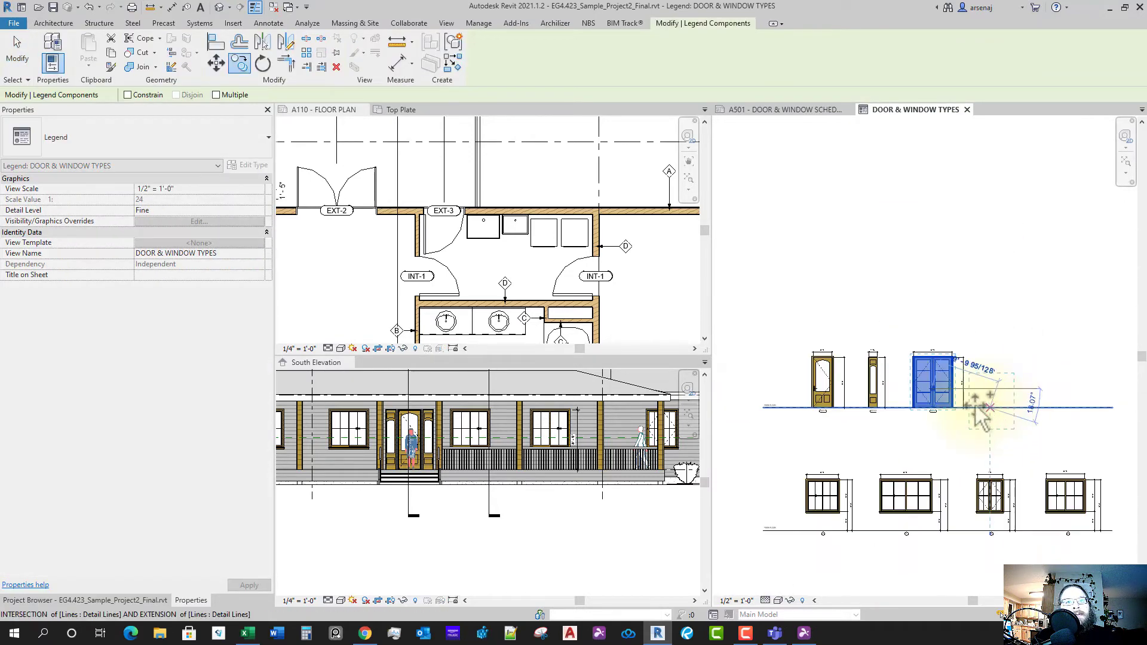
middle_drag(1004, 386, 958, 381)
scroll(959, 380, up, 1)
click(971, 389)
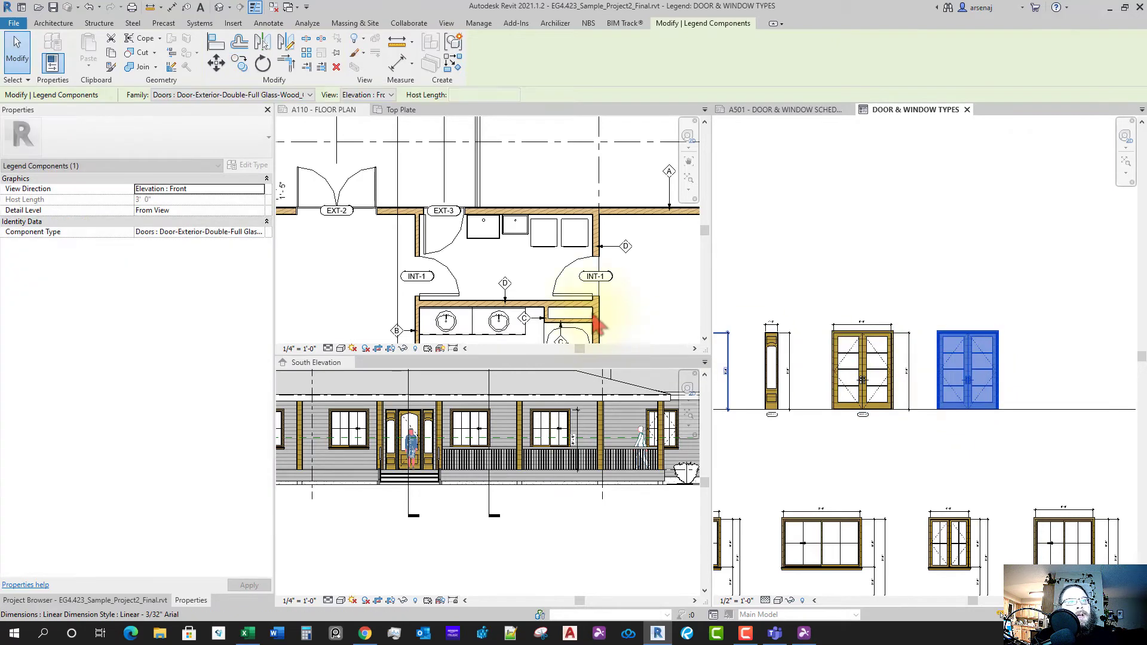
- Check EXT-3's type in the plan and switch the copy to Single-Entry-Half Flat Glass-Wood_Clad 36" x 96"
click(436, 257)
click(449, 256)
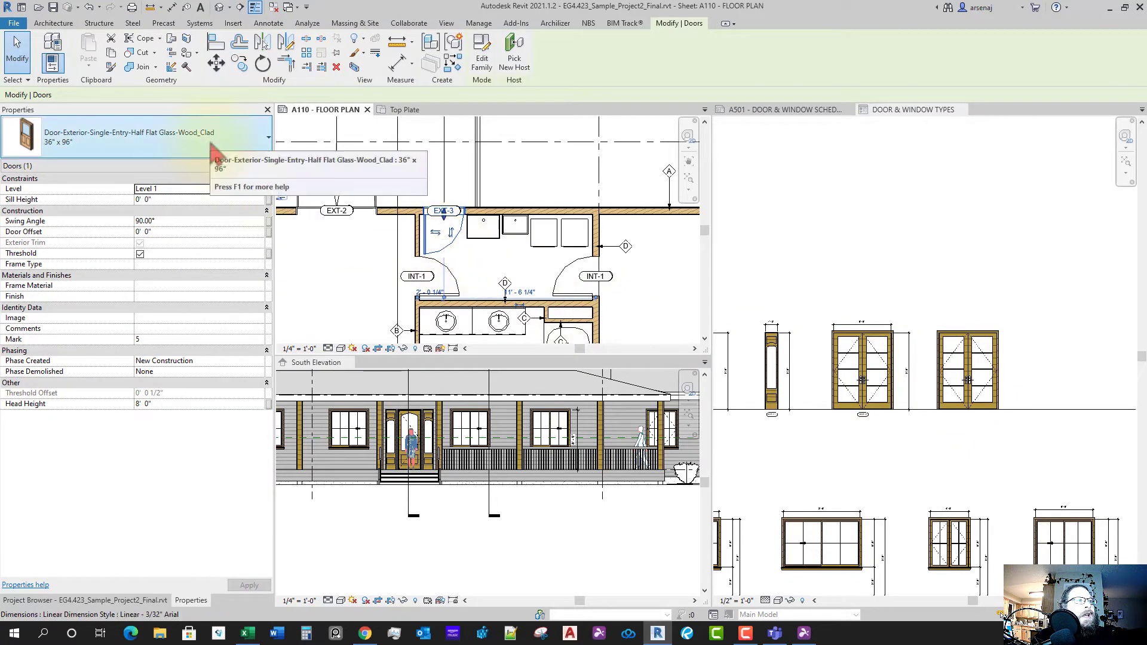
click(944, 366)
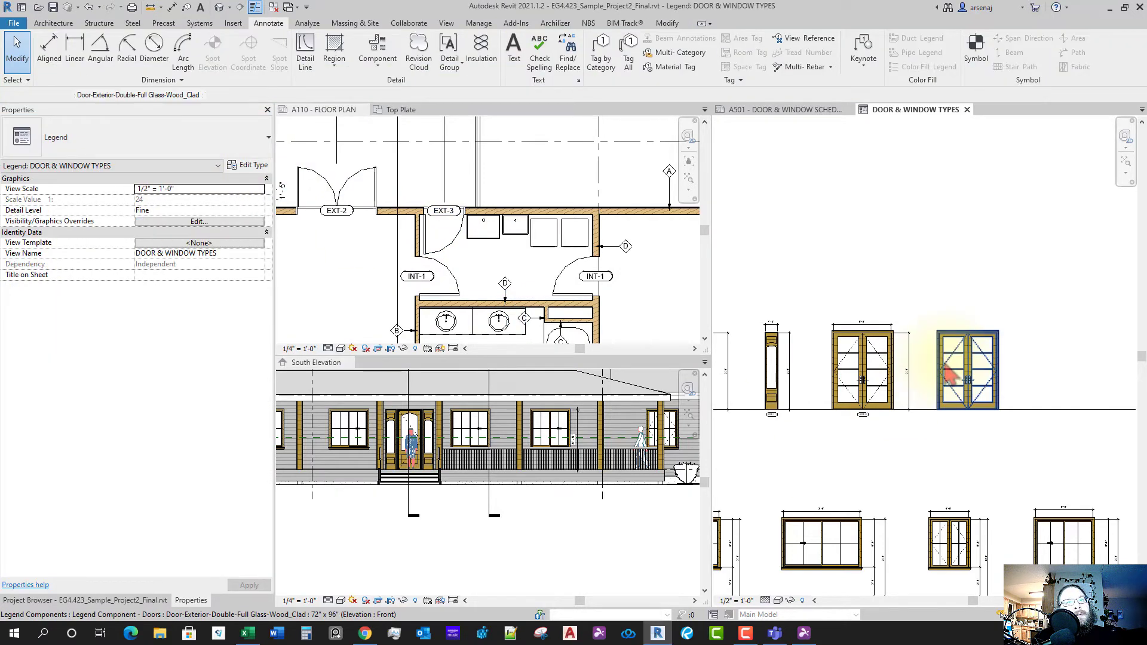
click(950, 375)
click(254, 95)
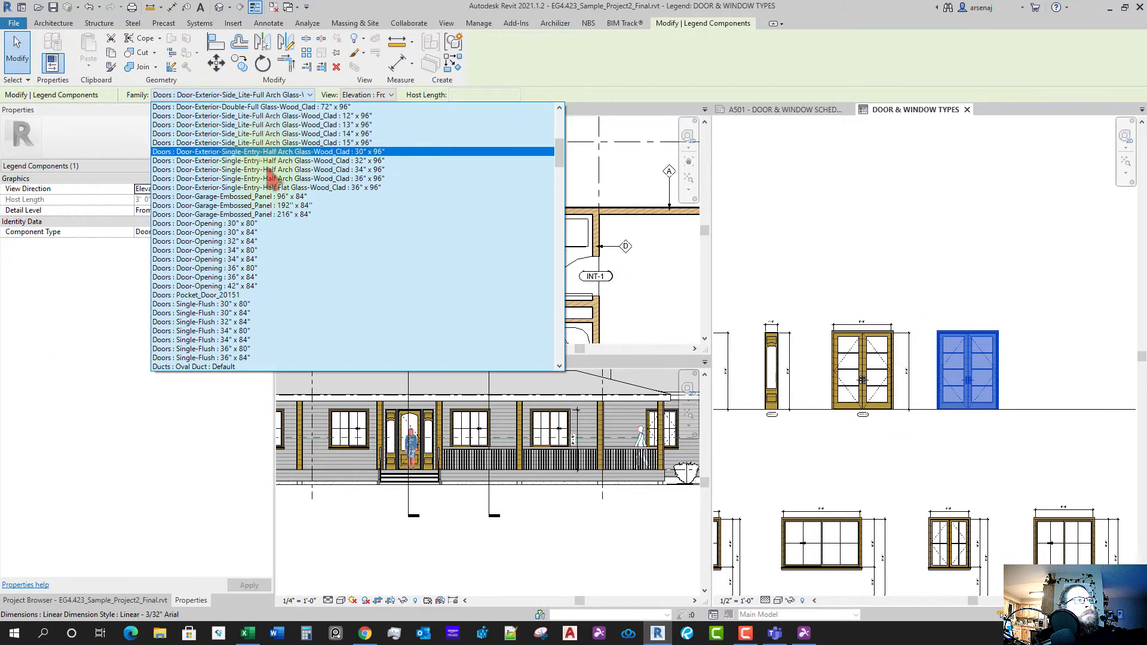
scroll(418, 263, up, 2)
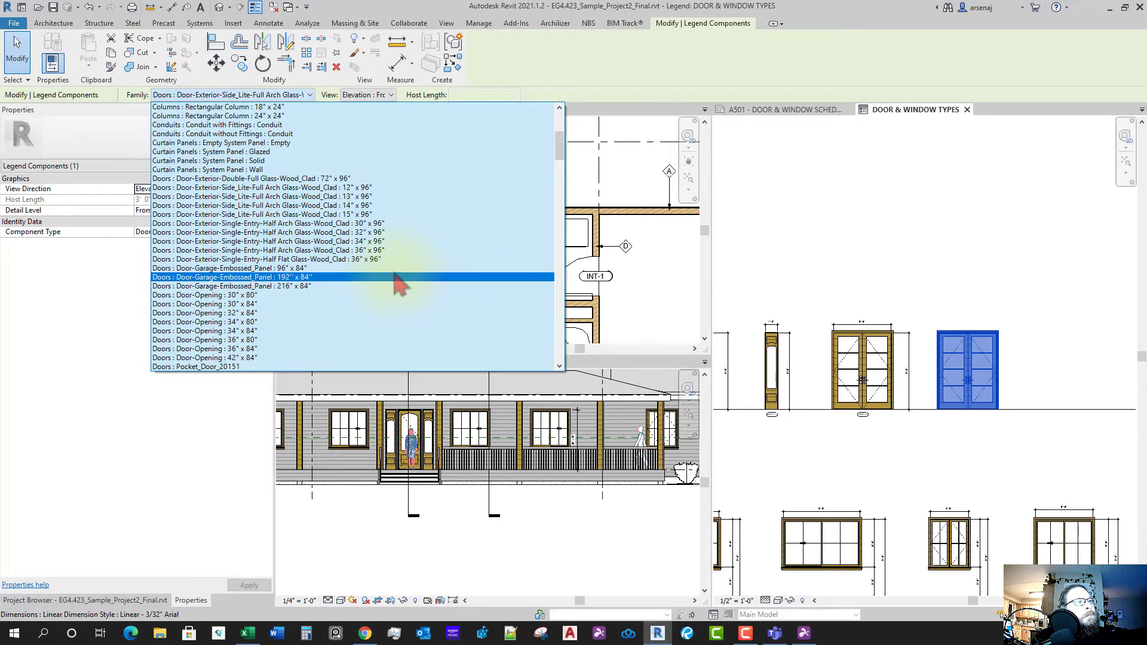
scroll(395, 290, down, 4)
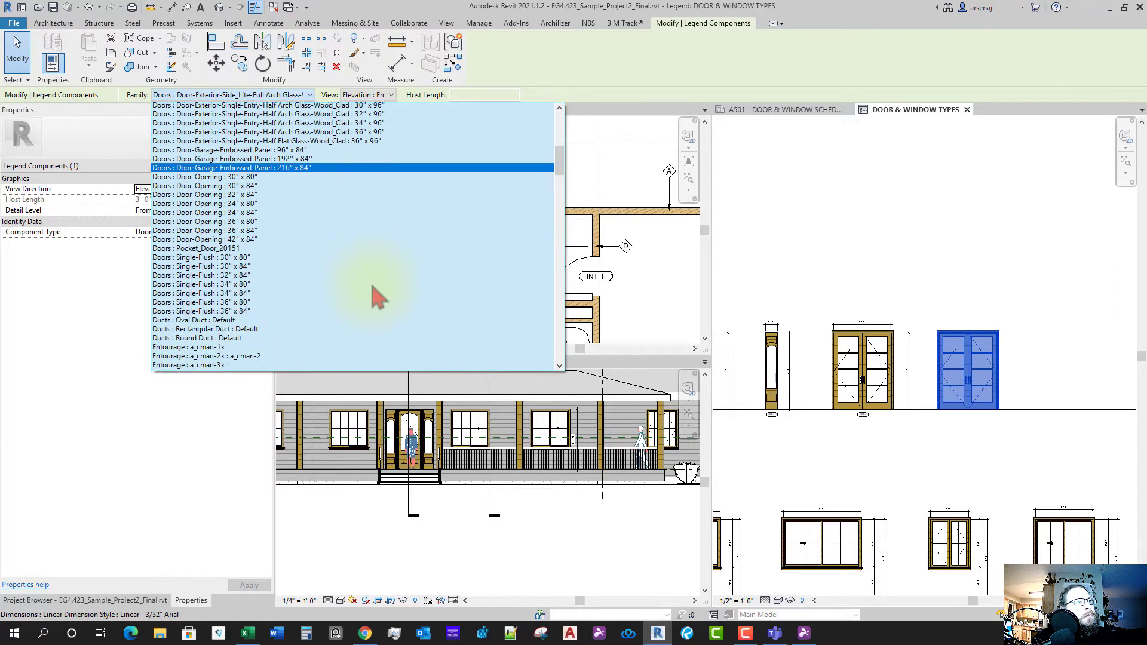
scroll(378, 297, down, 1)
scroll(378, 297, up, 4)
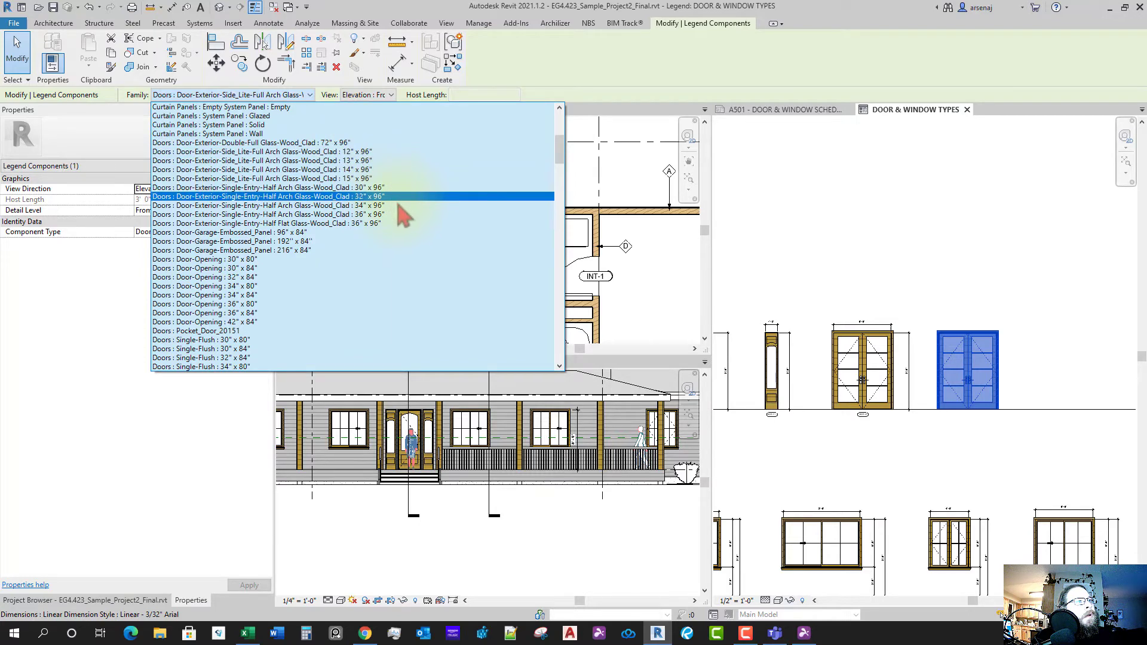
click(391, 224)
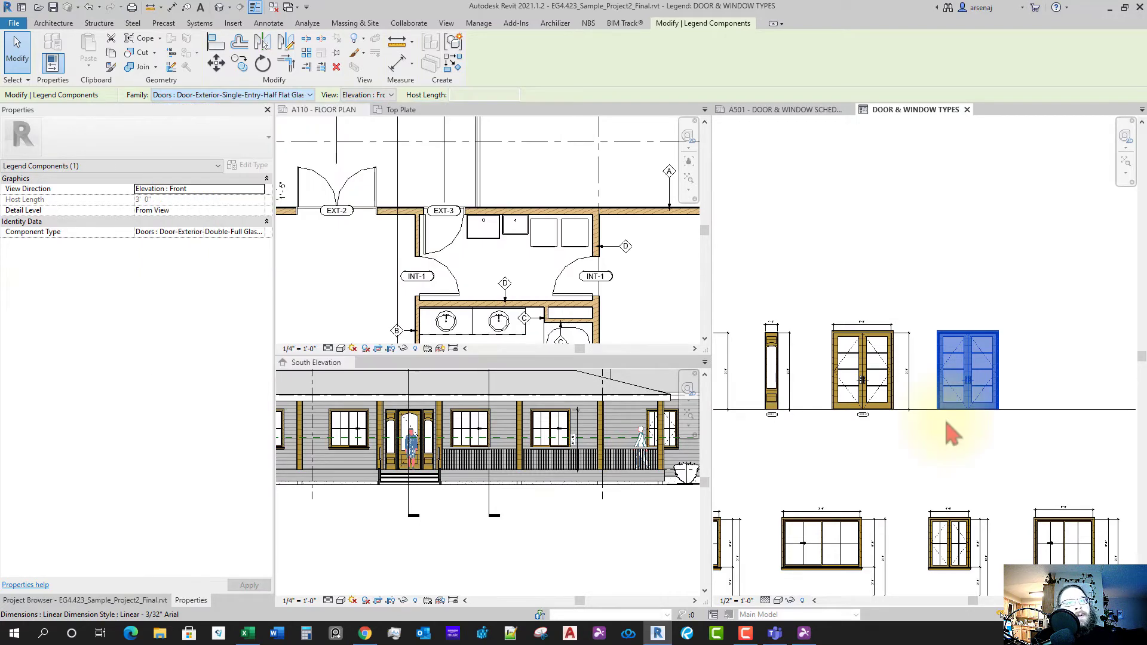
- Start and cancel Tag by Category (TG), then select and deselect the new single door
key(t)
key(g)
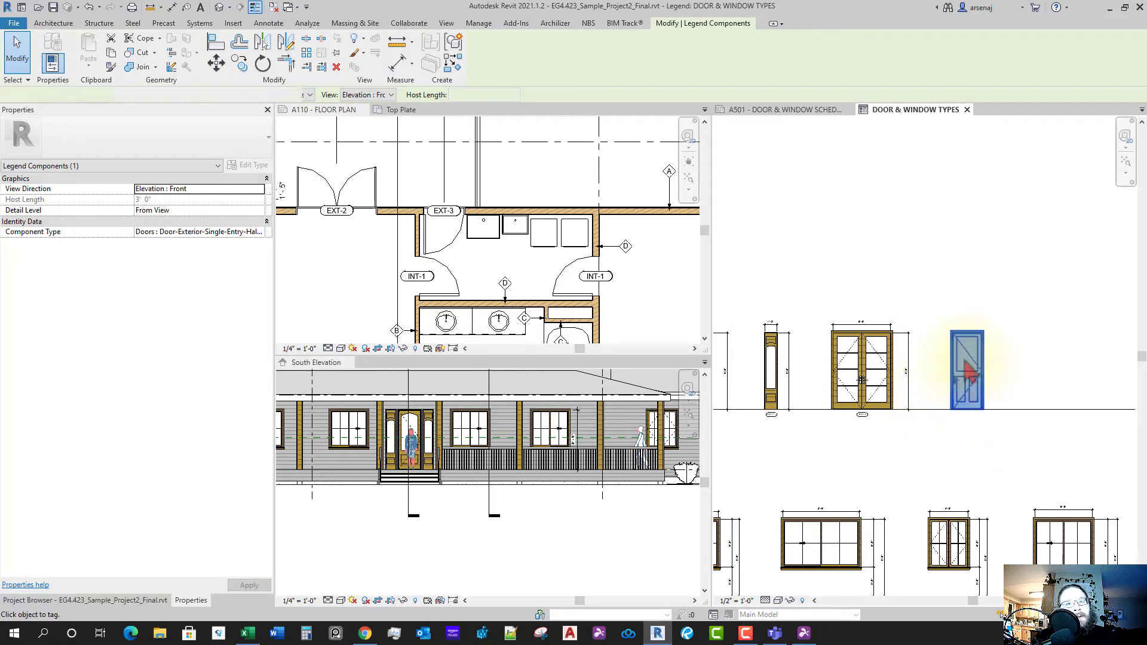
key(Escape)
click(980, 382)
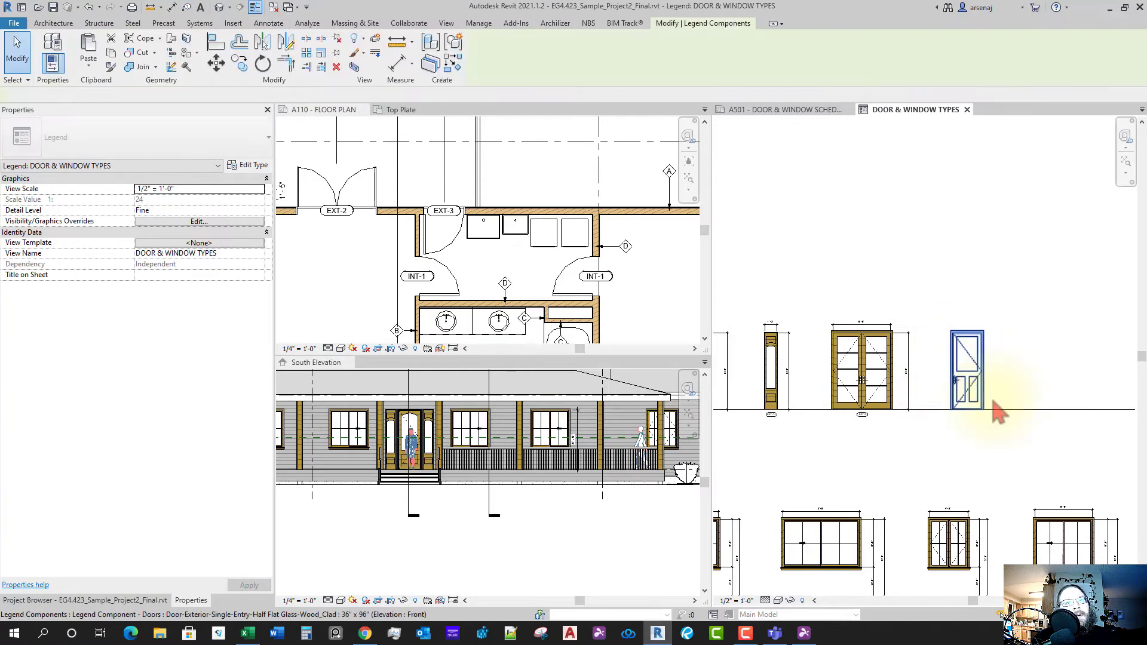
scroll(980, 404, up, 2)
key(Escape)
click(535, 311)
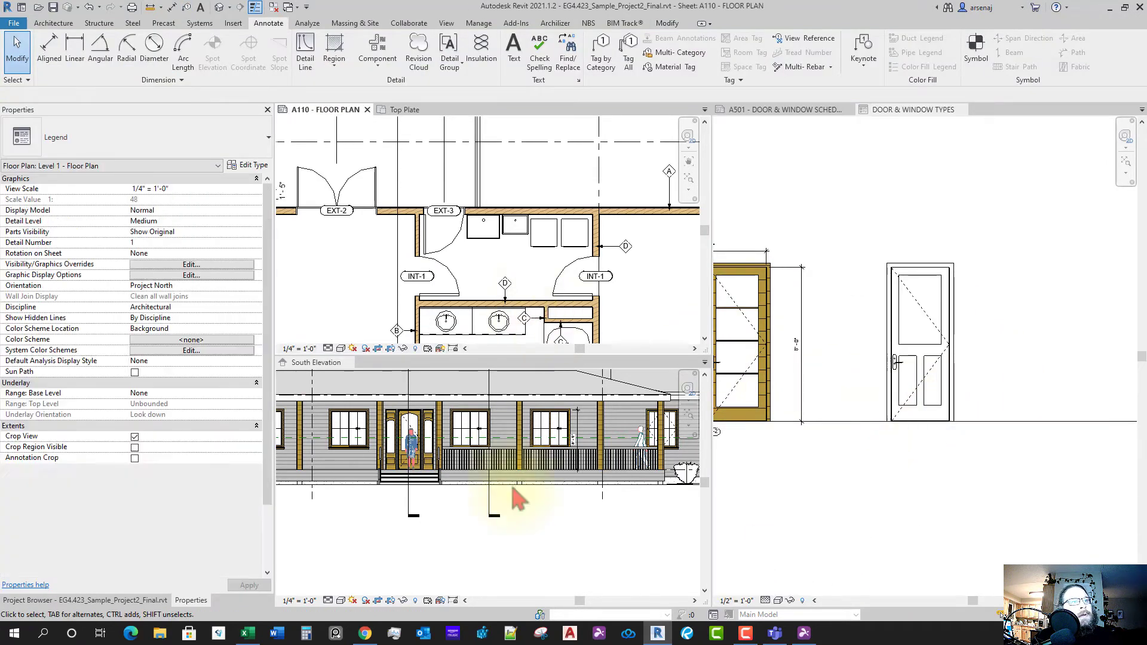
- Open the North Elevation view alongside the active South Elevation
click(512, 494)
click(124, 602)
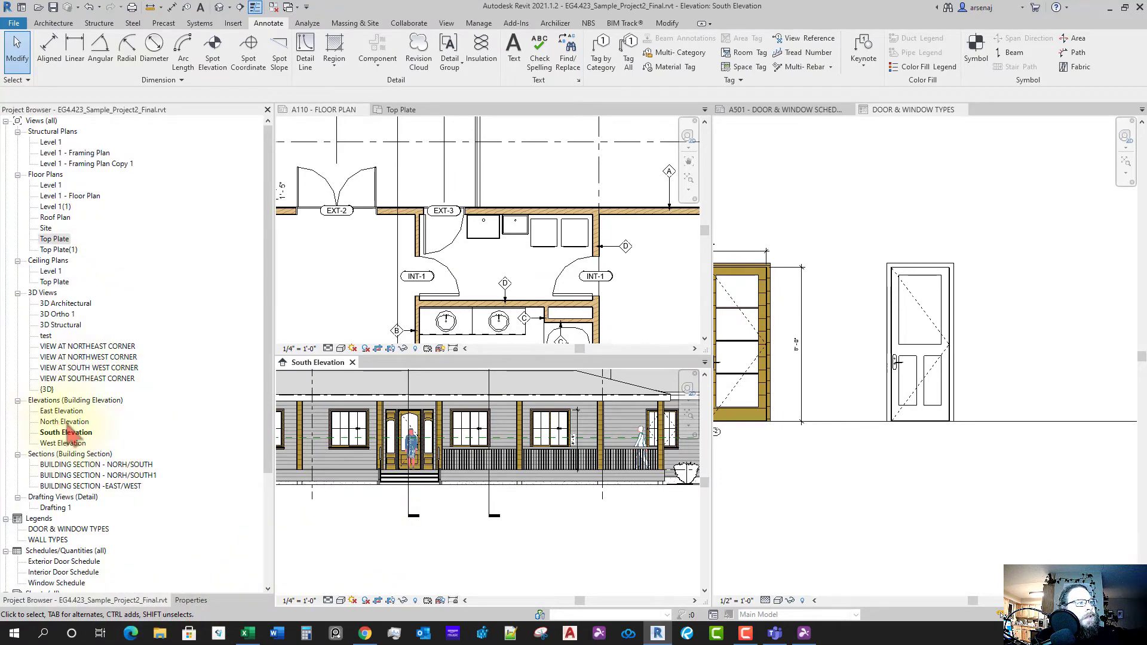
double_click(65, 421)
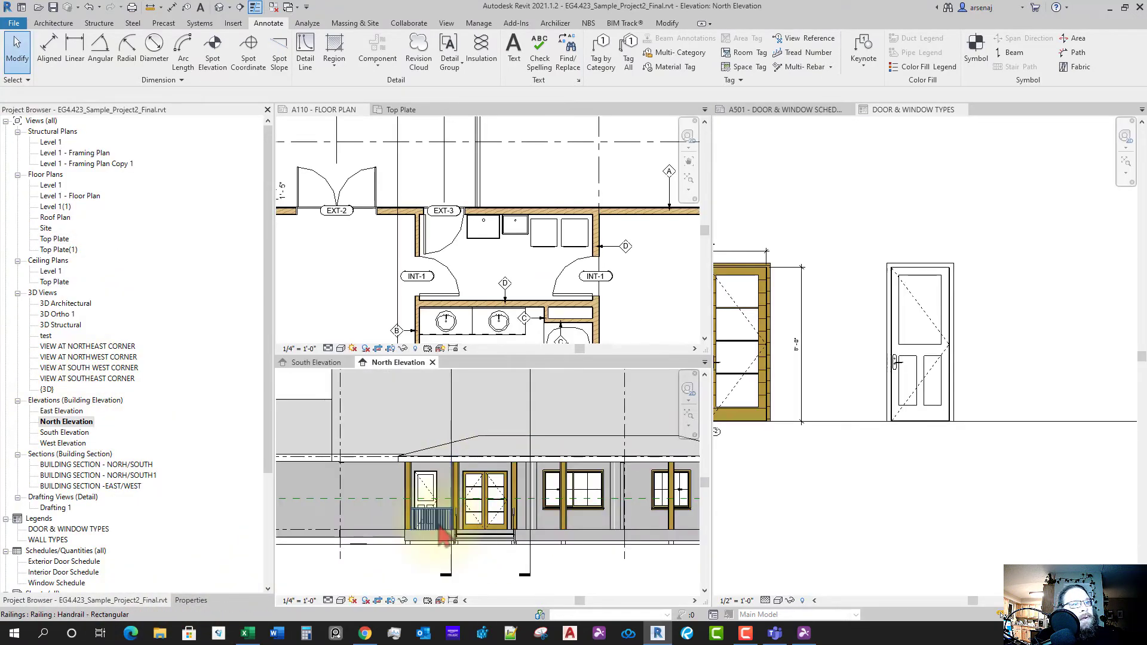
- Select the door in North Elevation and select all its instances in the entire project
scroll(444, 536, up, 3)
click(436, 483)
scroll(465, 500, down, 1)
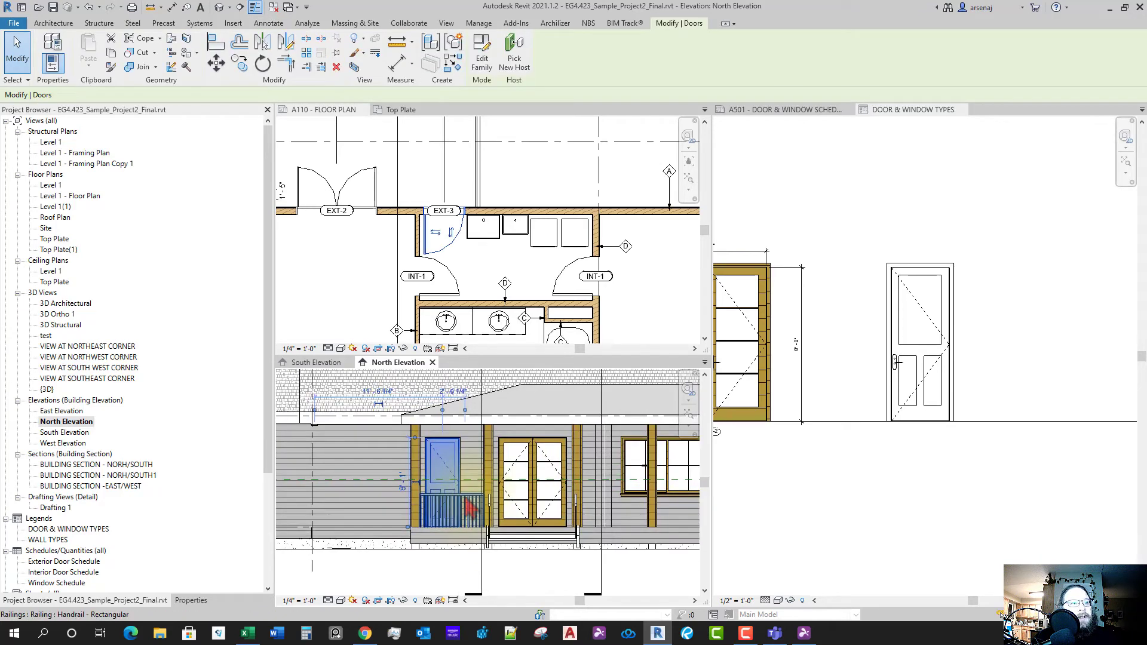
right_click(452, 478)
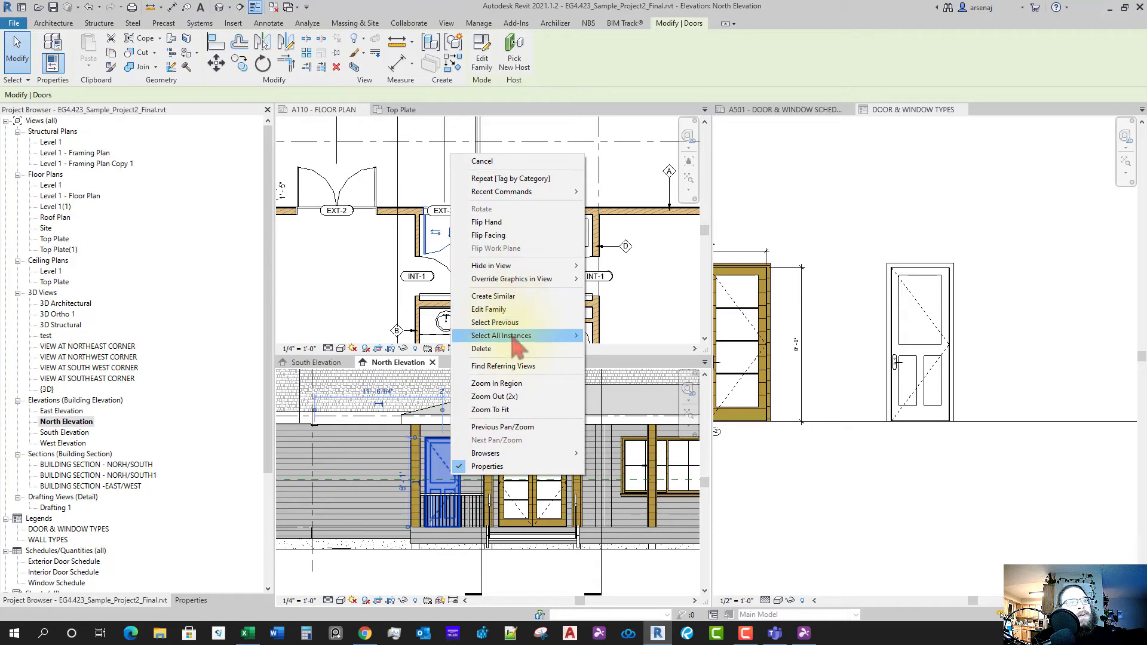
mouse_move(519, 335)
click(608, 352)
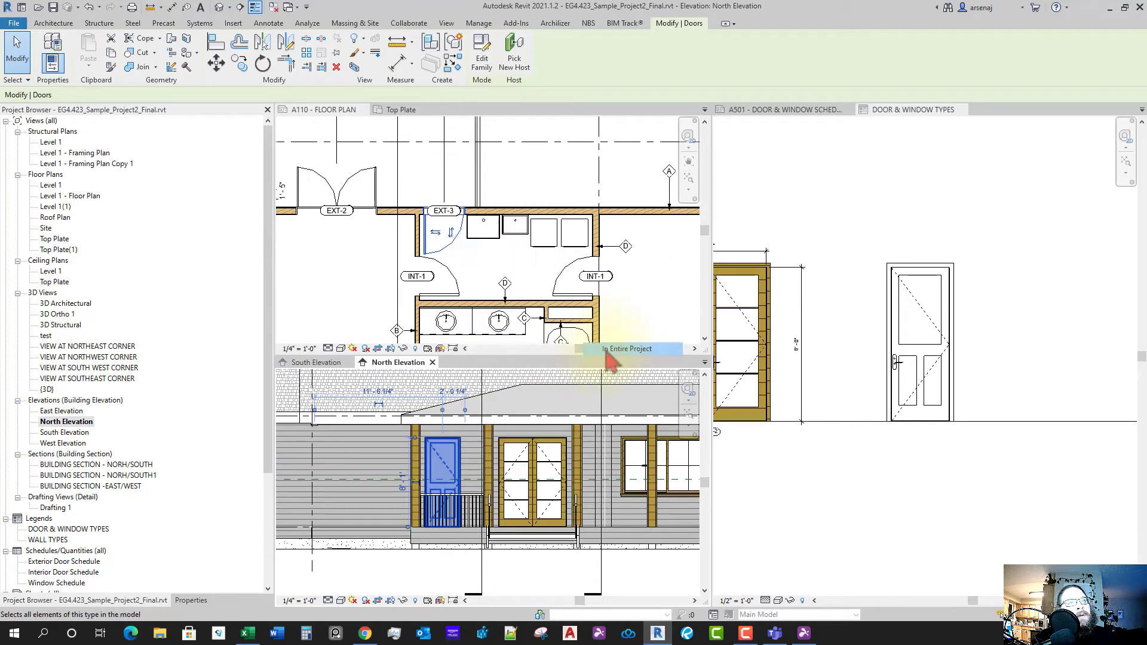
- Pick the matching single door in the legend, clear the selection, and frame both doors
click(910, 385)
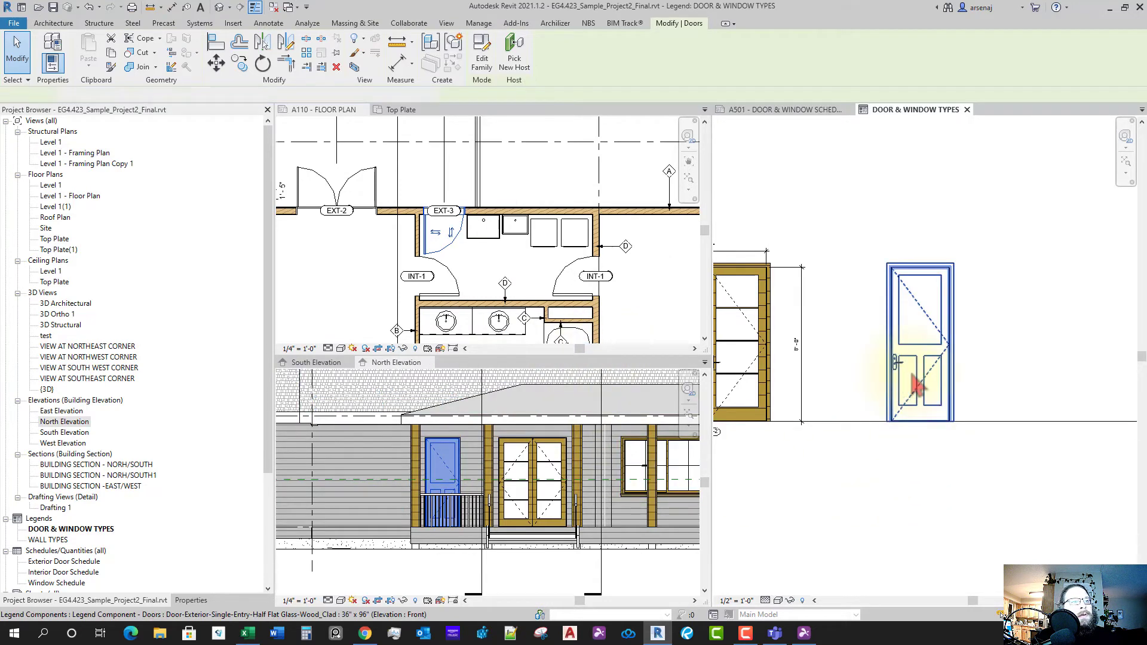
key(Escape)
scroll(918, 395, up, 4)
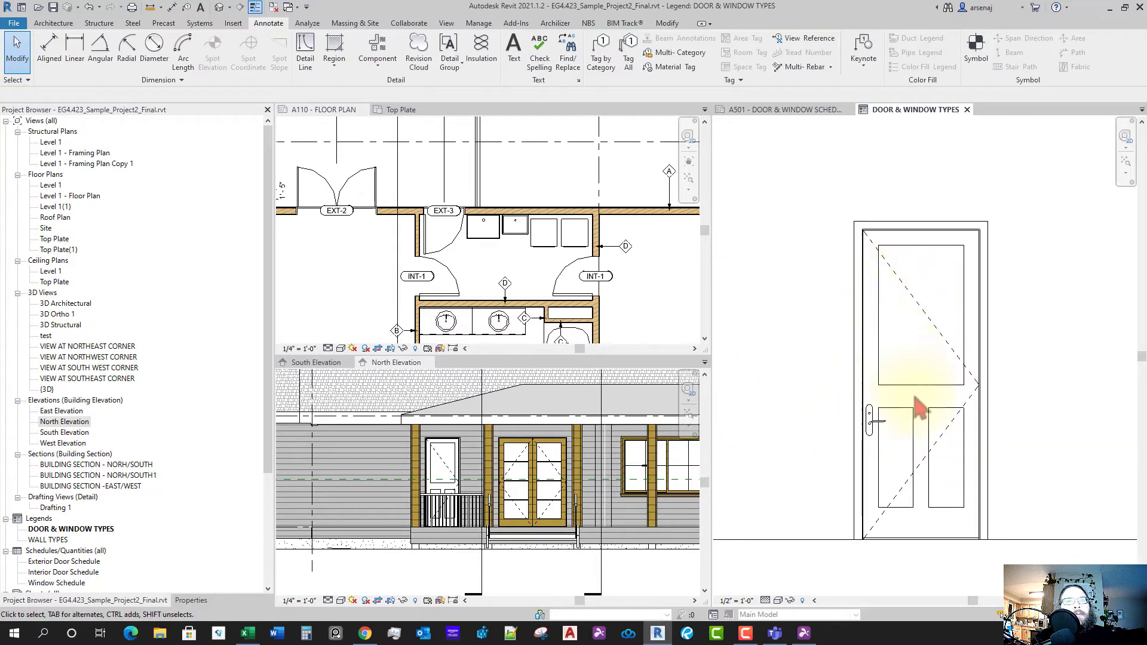
scroll(917, 412, down, 4)
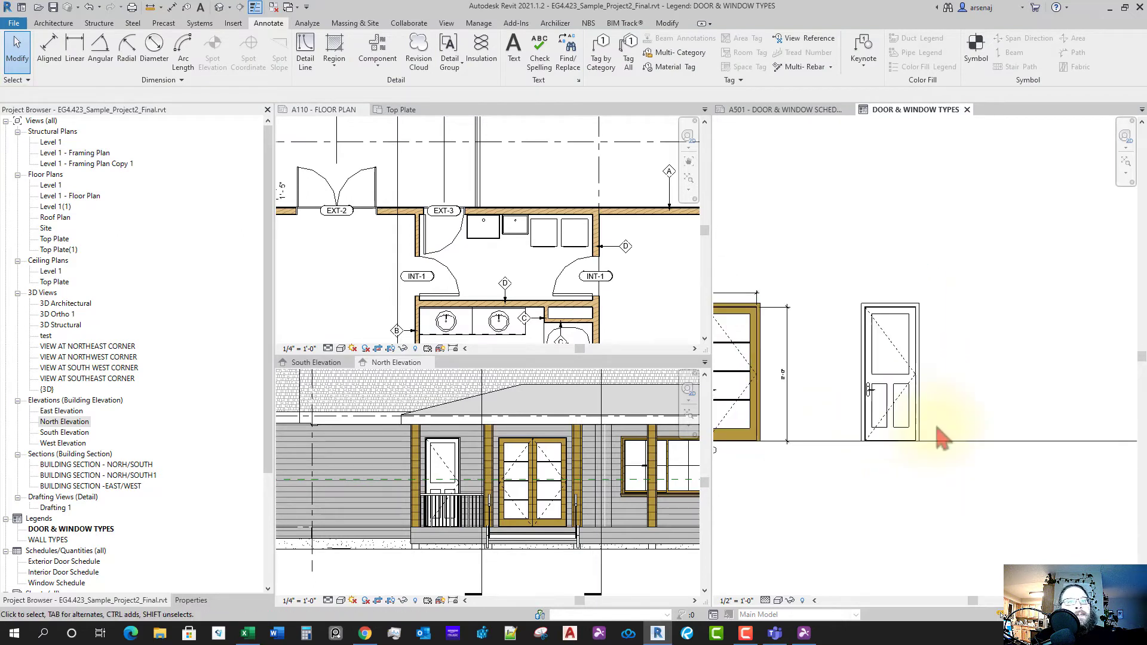
middle_drag(953, 445, 904, 460)
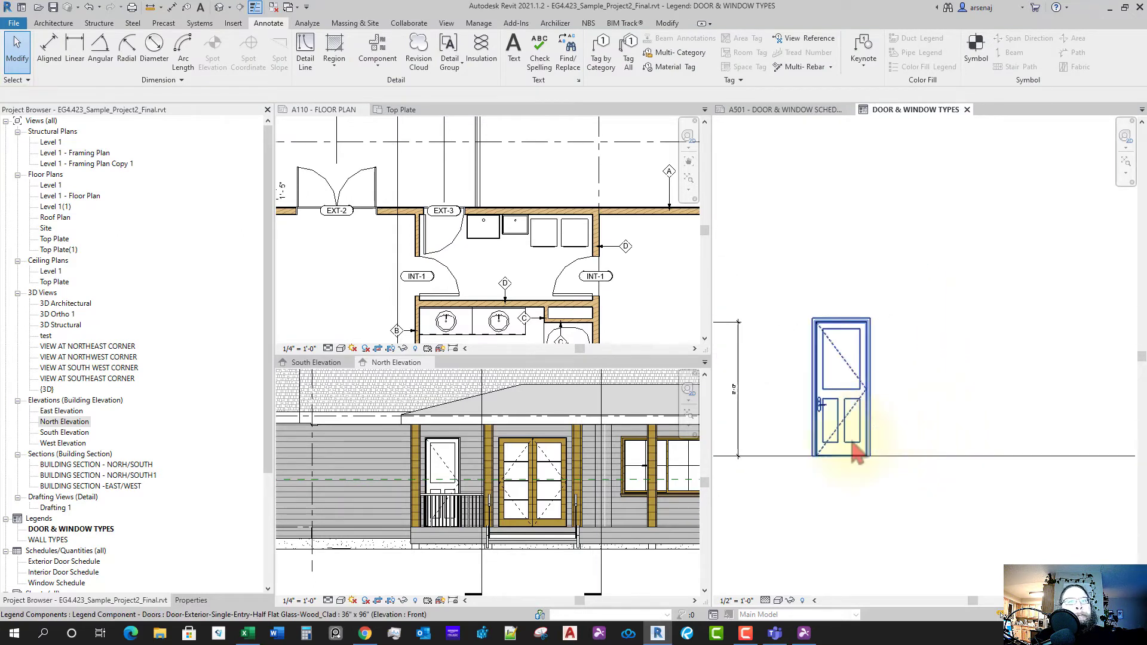
scroll(854, 444, down, 1)
middle_drag(862, 498, 888, 479)
middle_drag(722, 469, 802, 441)
scroll(779, 441, up, 2)
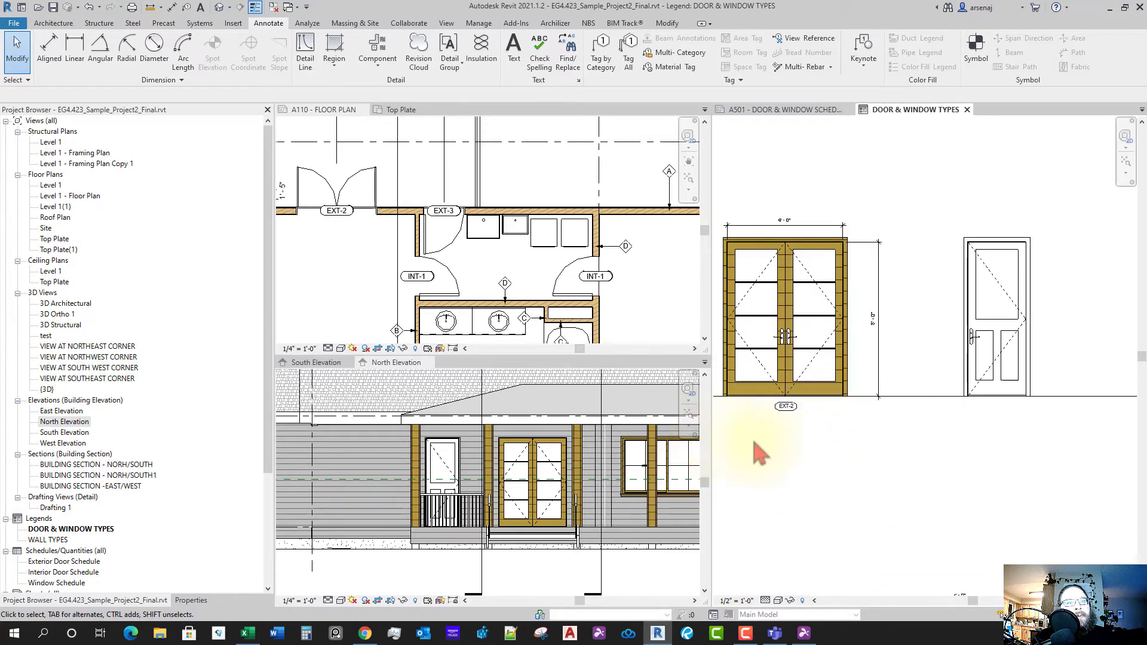
- Copy the EXT-2 tag from under the double door to below the single door
drag(817, 404, 818, 413)
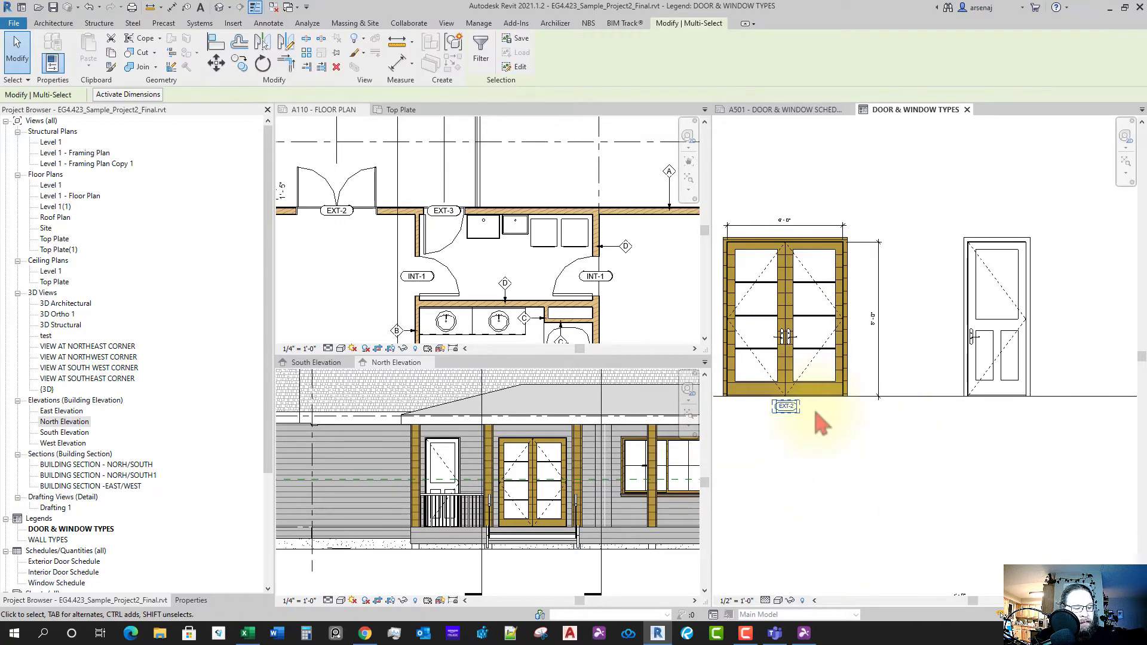
ctrl+click(719, 382)
click(239, 65)
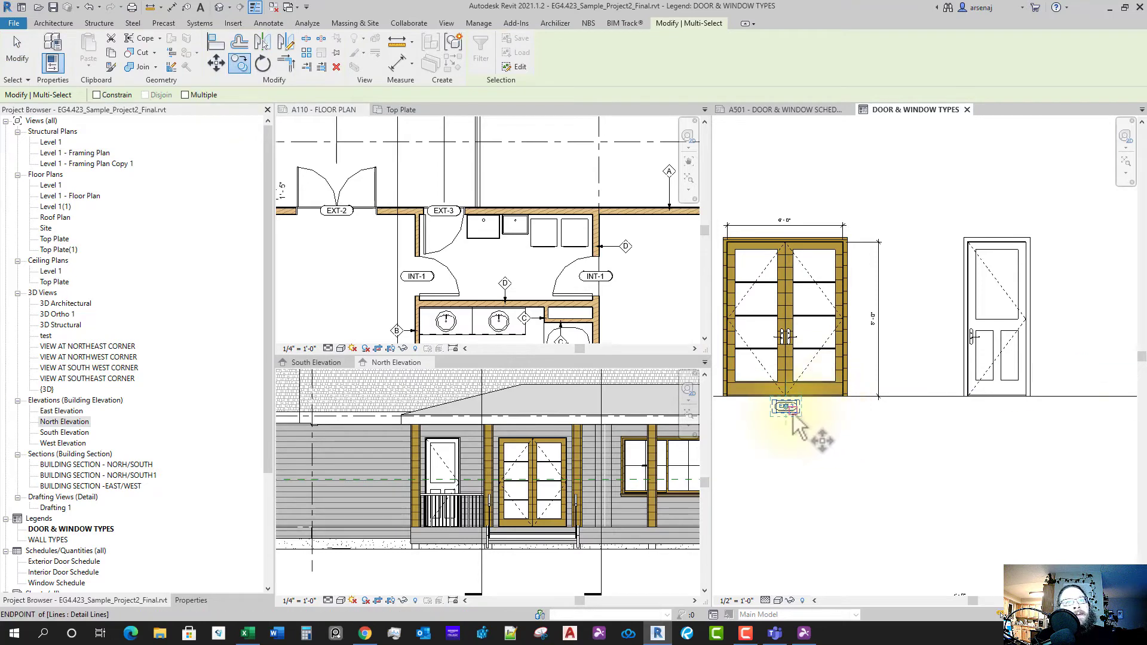
click(998, 423)
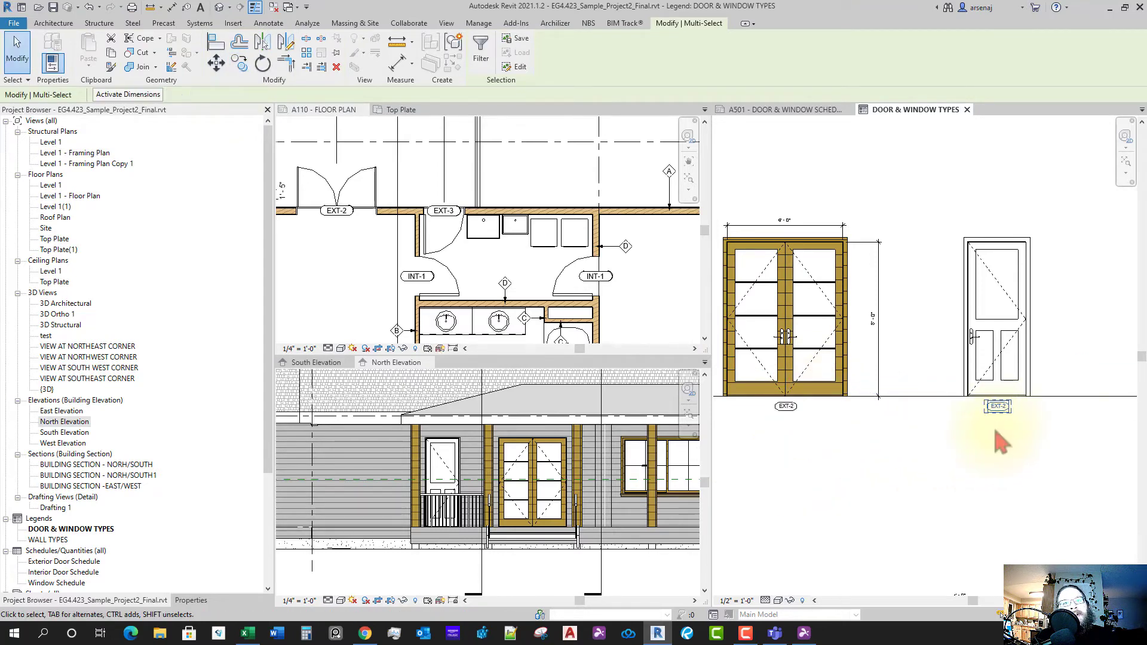
click(995, 429)
scroll(970, 394, down, 2)
scroll(977, 408, up, 4)
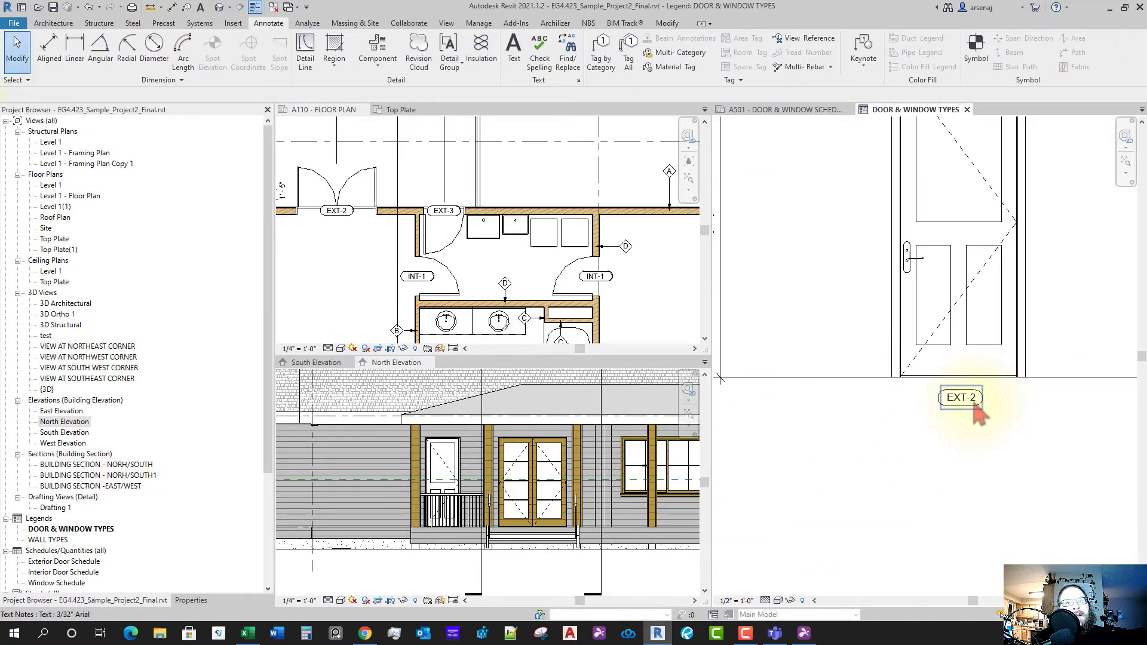
- Edit the copied tag's text so it reads EXT-3
click(979, 413)
double_click(973, 404)
scroll(974, 405, up, 1)
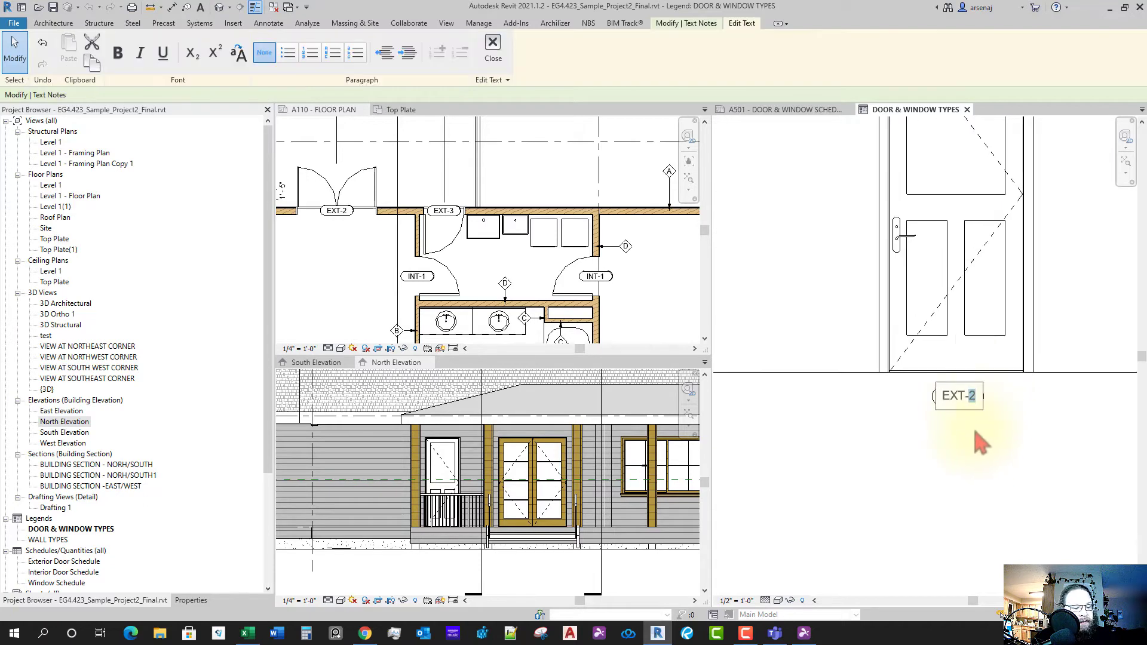
click(974, 457)
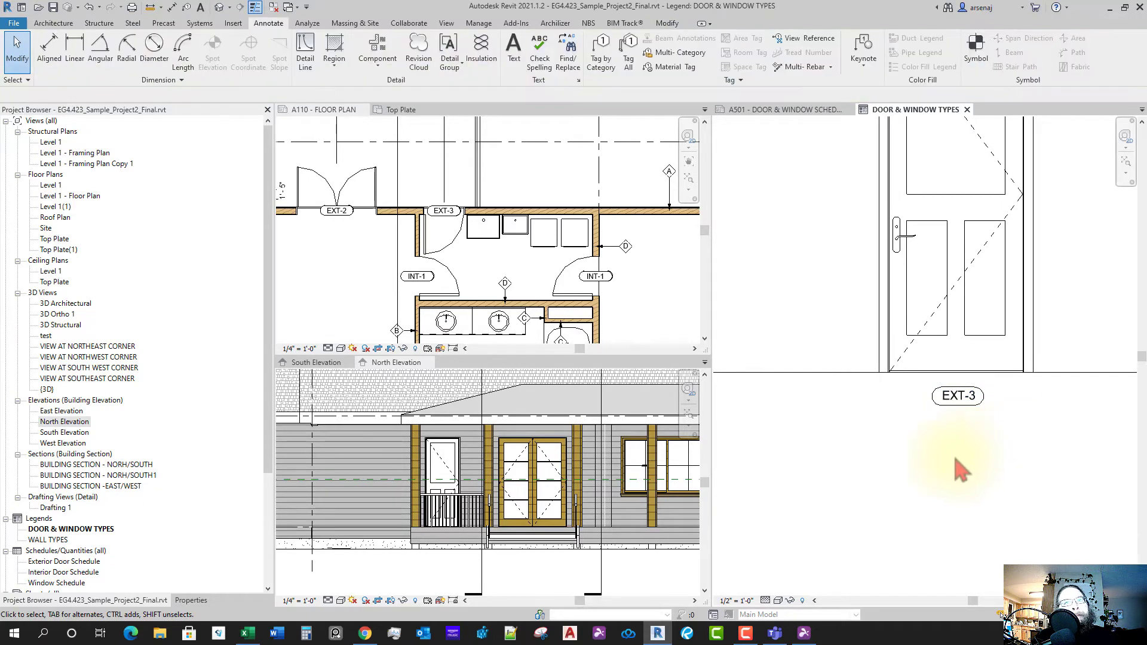
scroll(592, 290, down, 3)
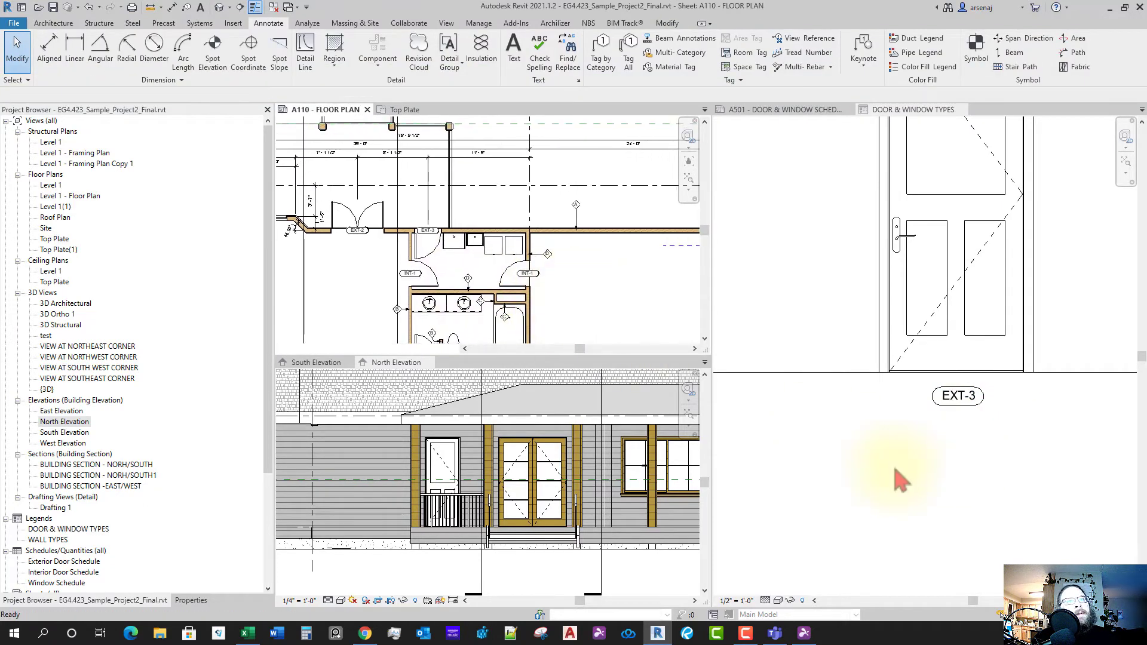
- Clear the door selection and shift the legend up to show the window row
scroll(941, 430, down, 1)
scroll(941, 432, down, 2)
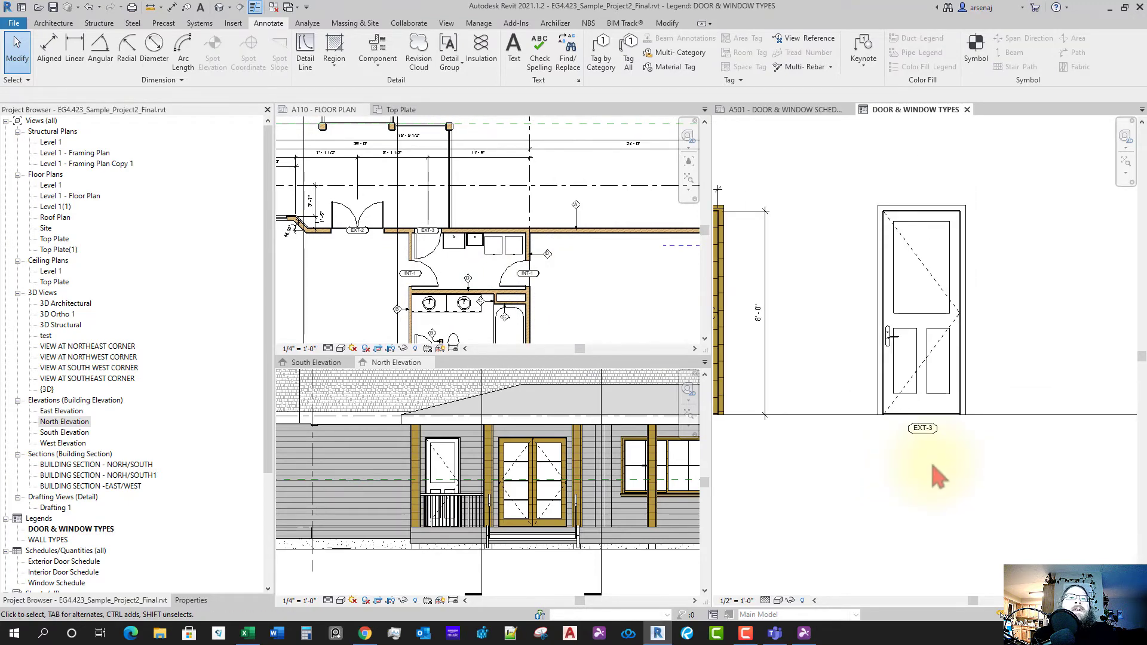
scroll(874, 418, up, 4)
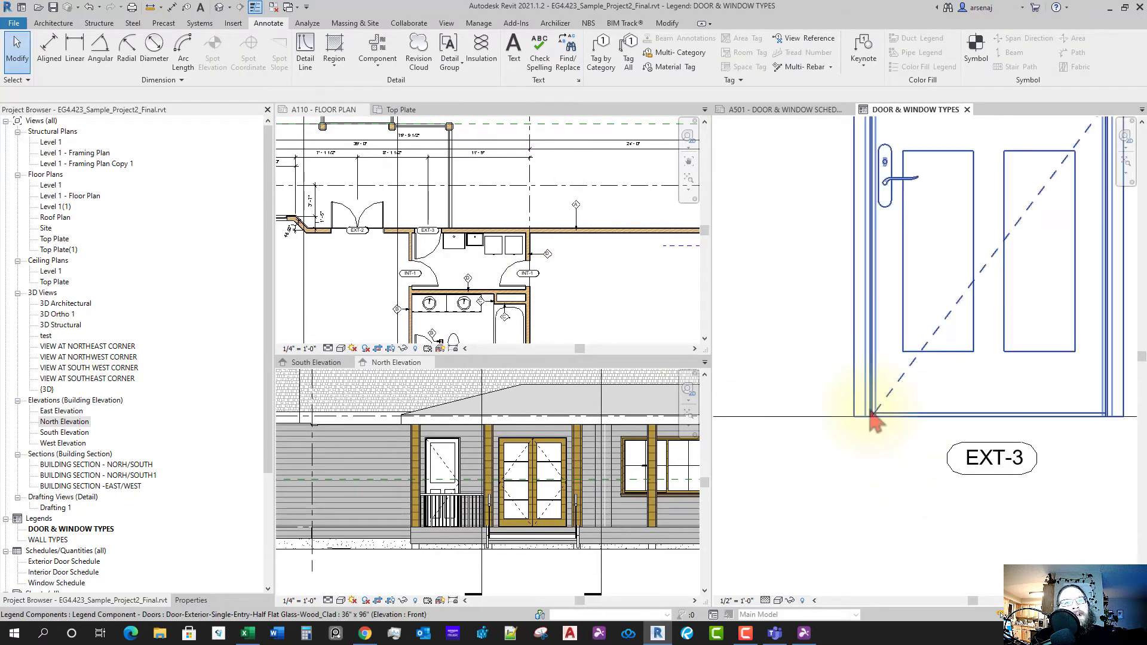
scroll(948, 410, down, 8)
key(Escape)
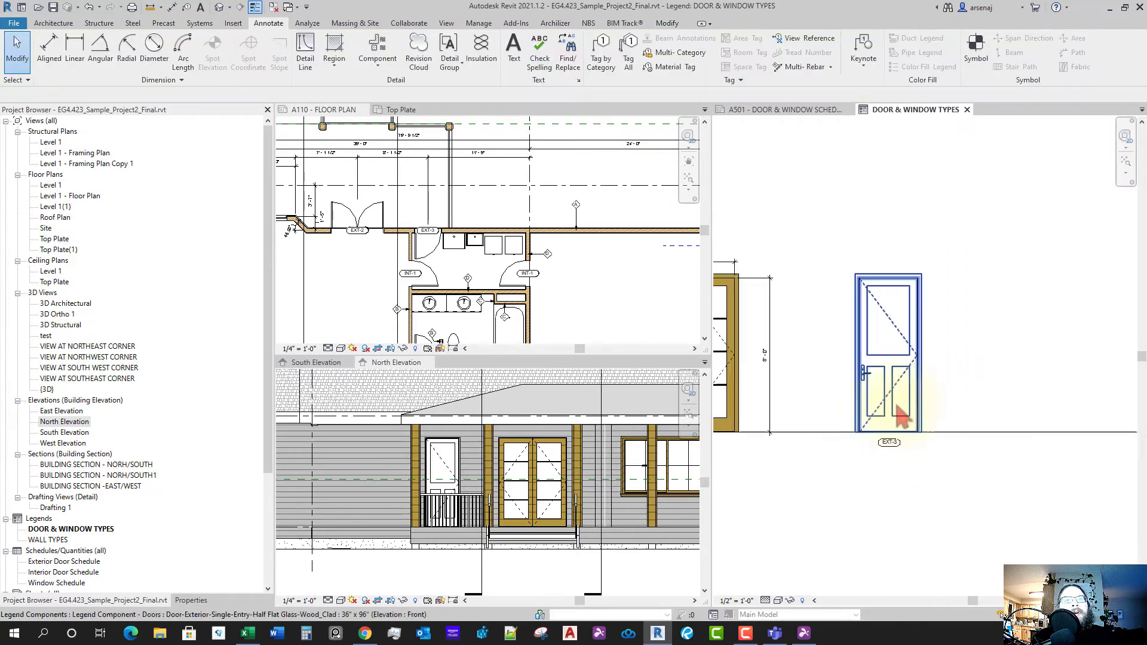
middle_drag(975, 434, 963, 335)
scroll(964, 336, down, 2)
- Set both ground lines, under the door and window rows, to the <Hidden> line style
click(975, 322)
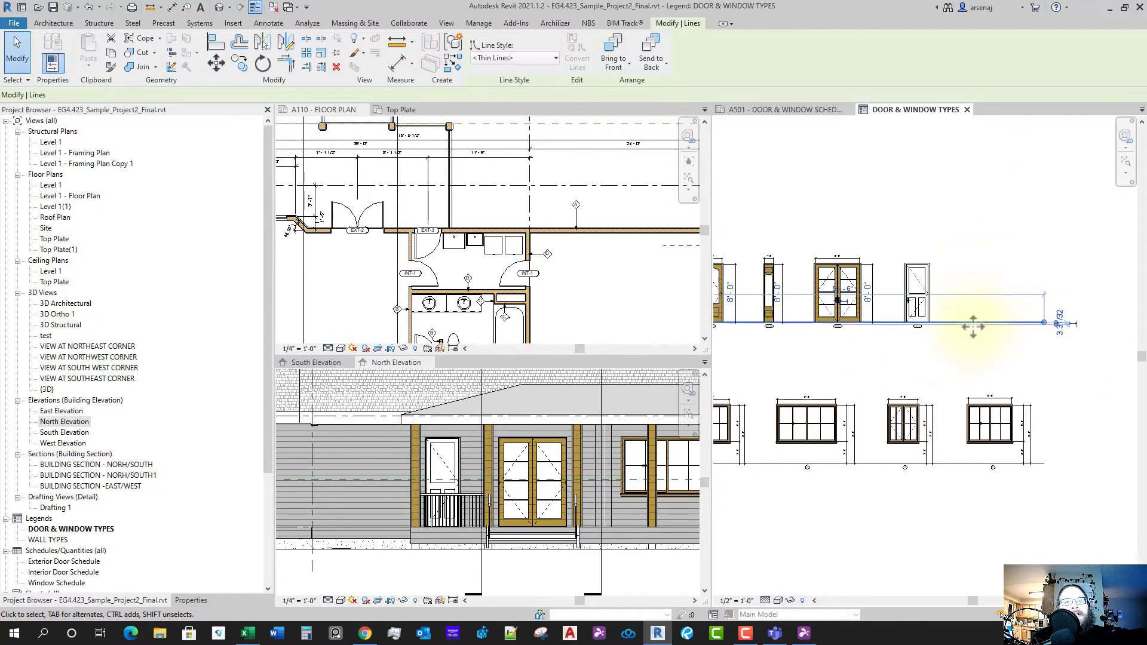
ctrl+click(955, 463)
scroll(974, 363, down, 2)
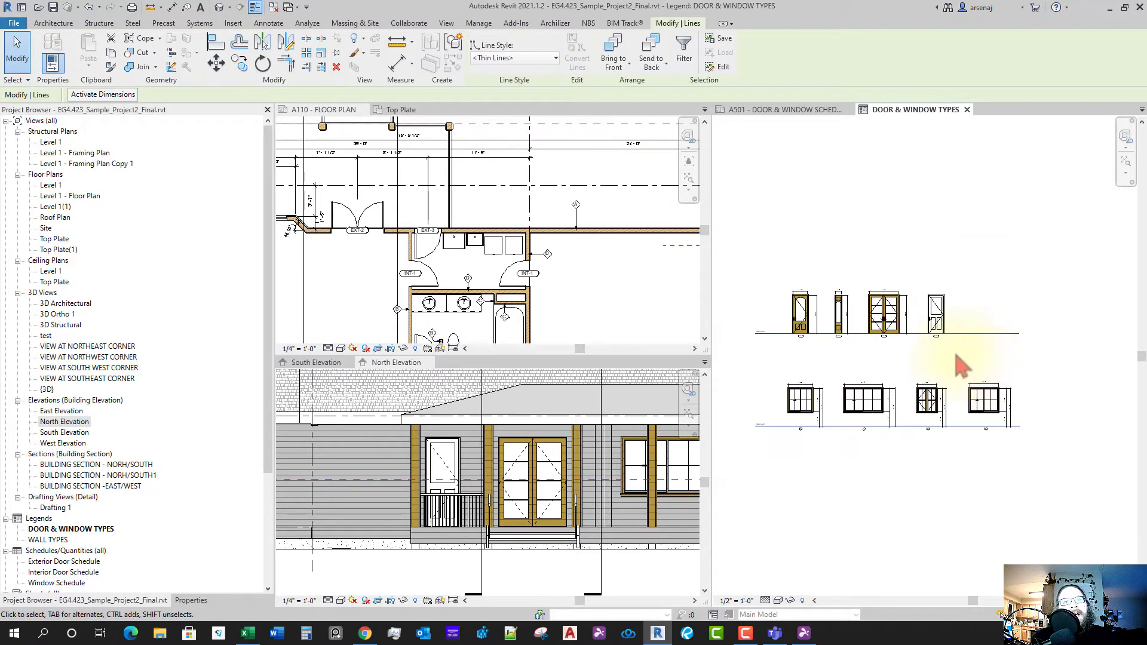
click(517, 59)
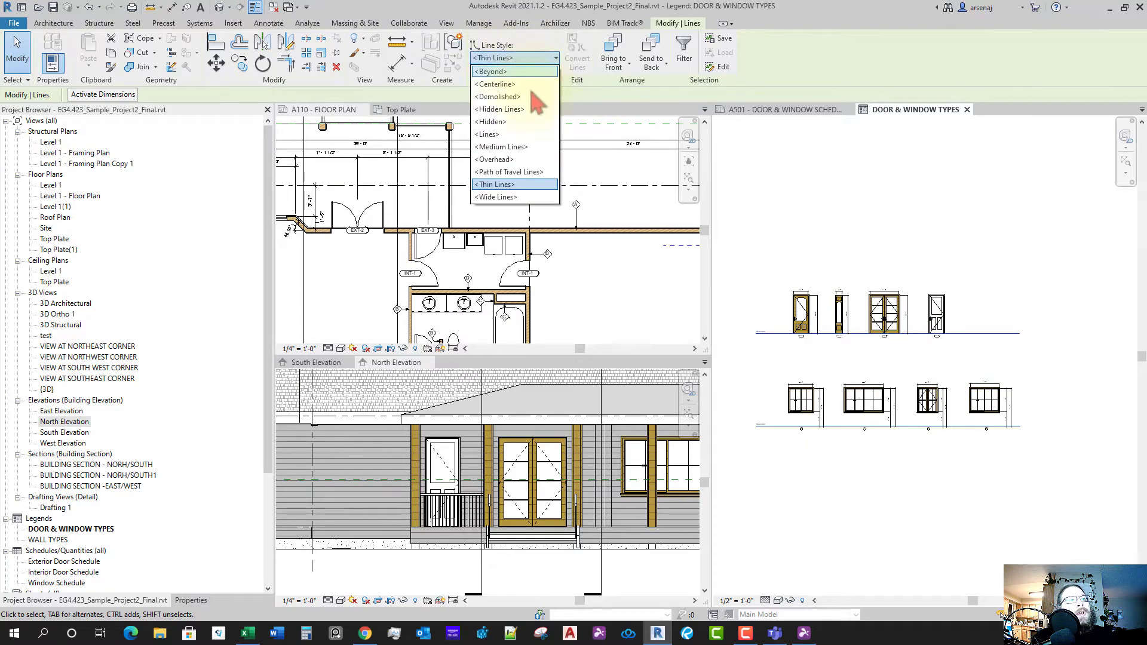
click(501, 124)
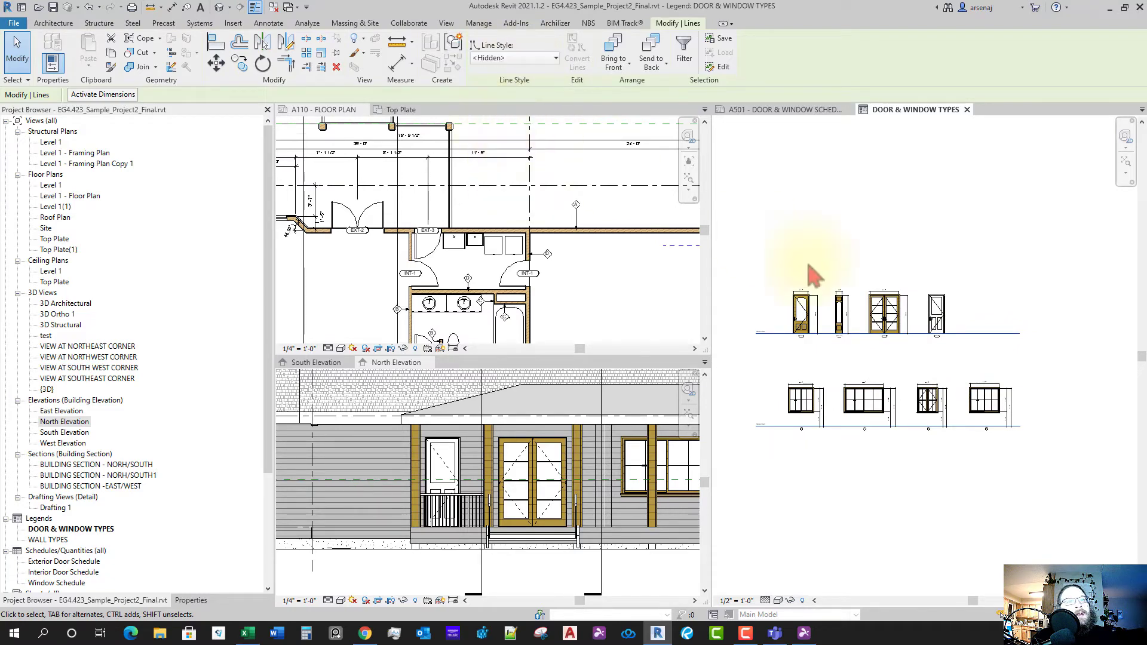
key(Escape)
scroll(971, 347, up, 5)
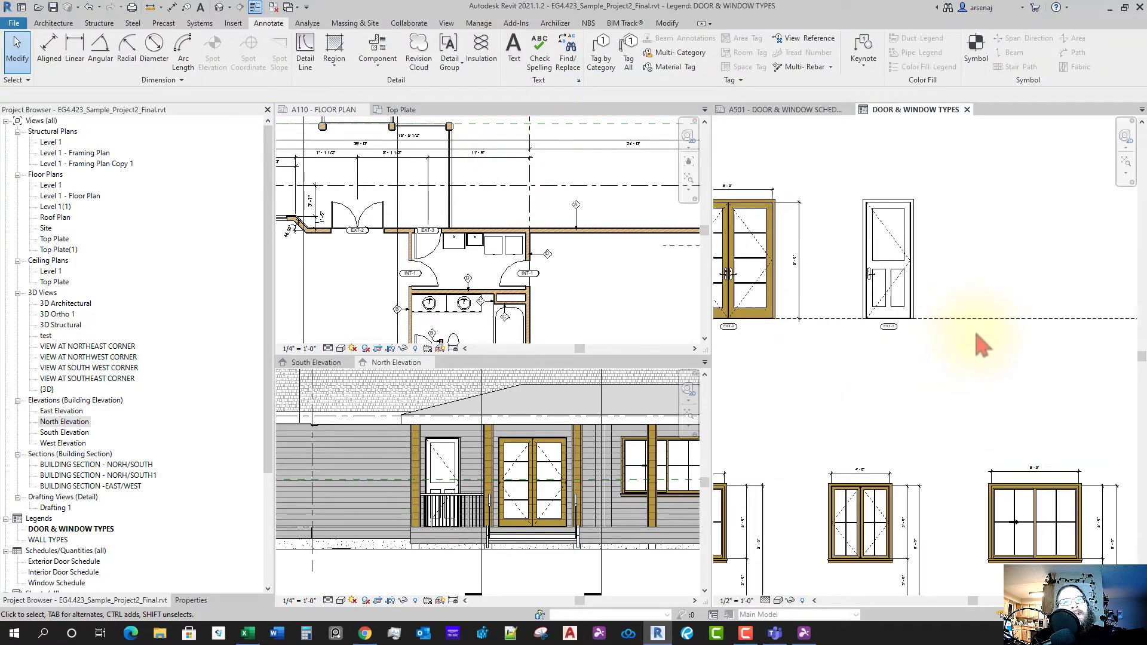
- Start an aligned dimension with DI and pick the first edge of the single door
scroll(953, 335, down, 5)
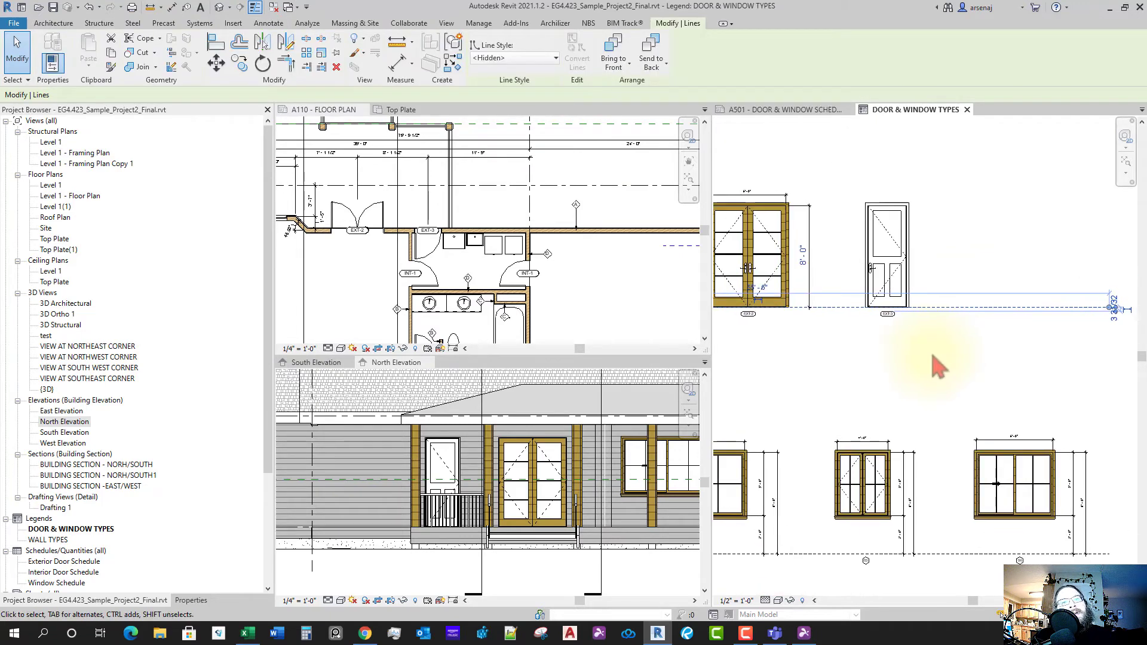
scroll(943, 359, up, 2)
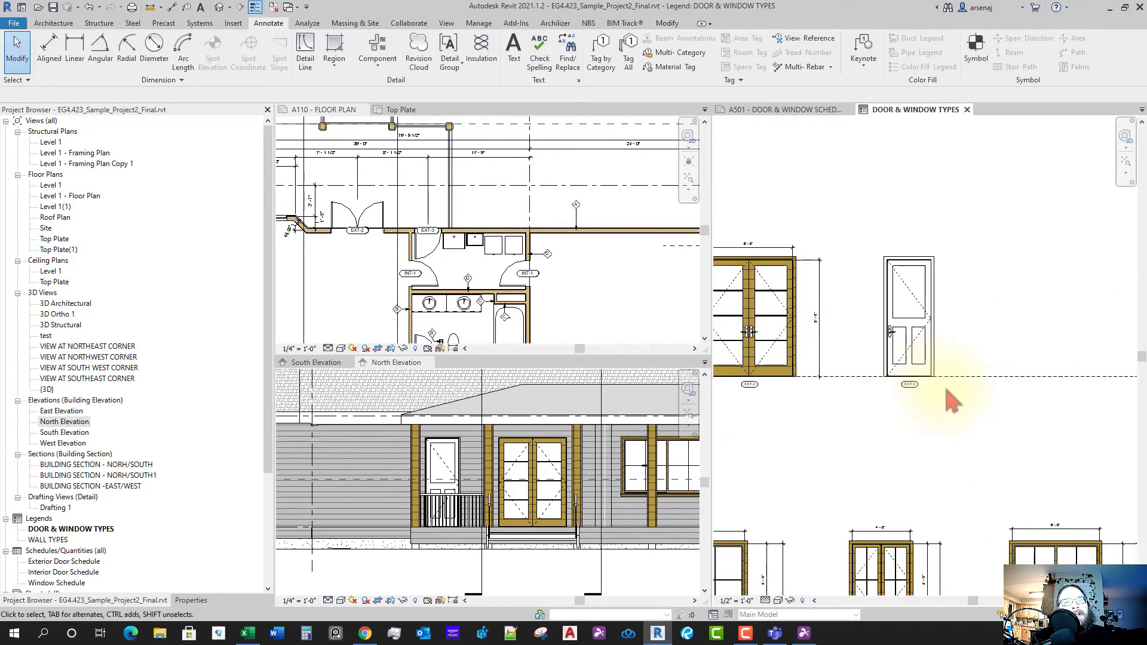
key(d)
key(i)
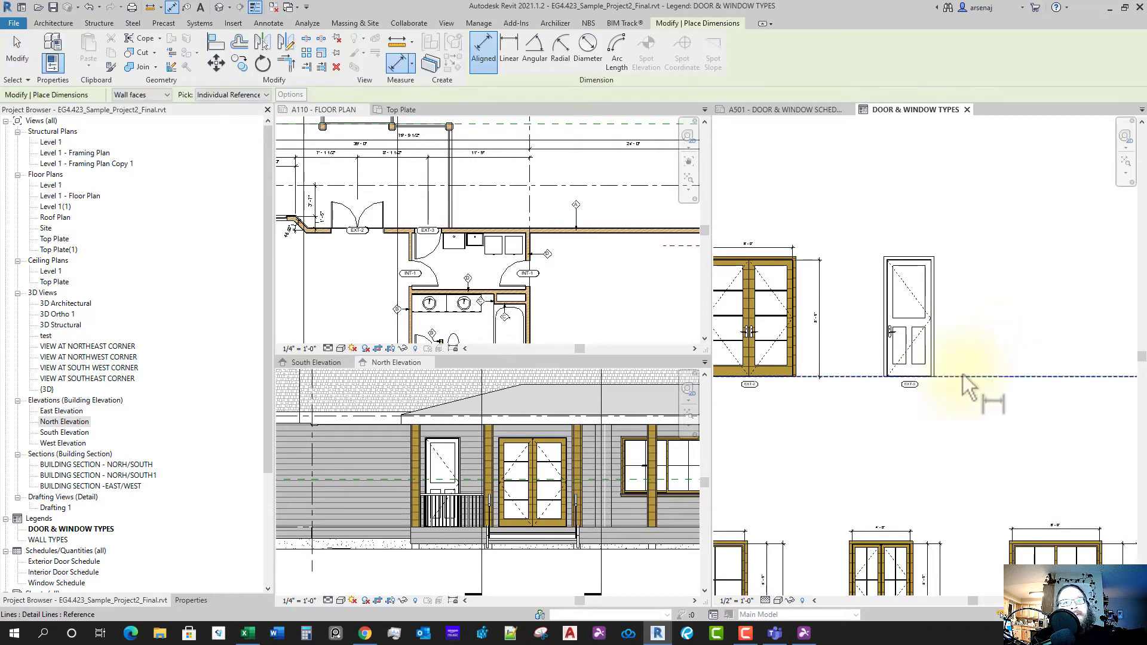
scroll(932, 275, up, 2)
scroll(915, 257, up, 6)
click(904, 238)
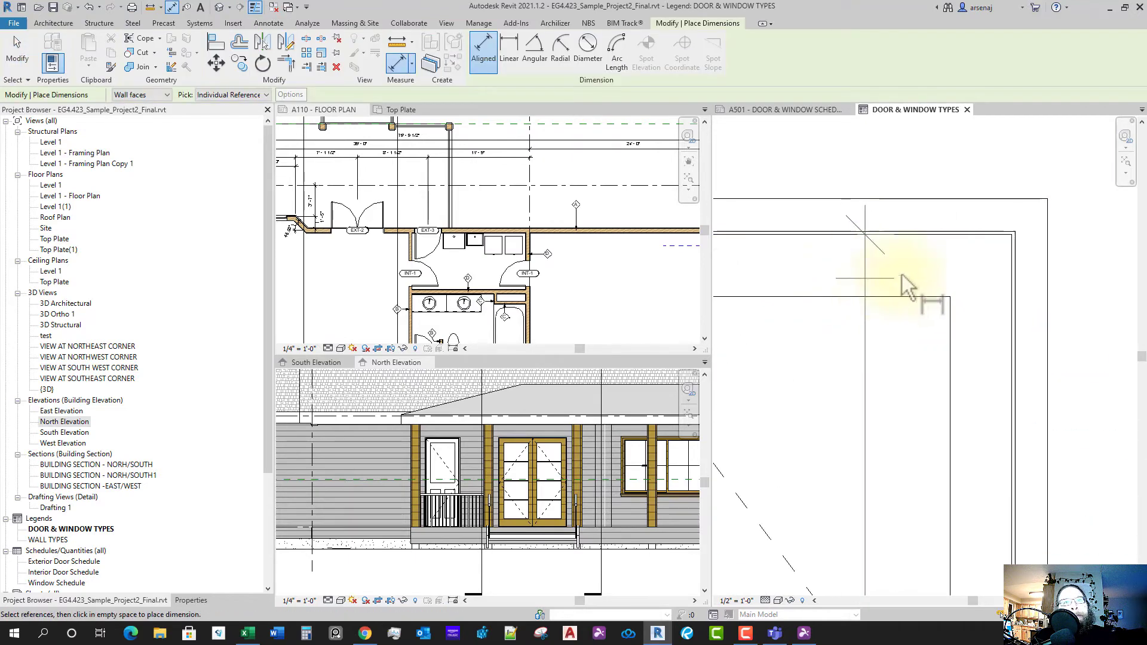
scroll(908, 282, down, 5)
scroll(980, 308, down, 1)
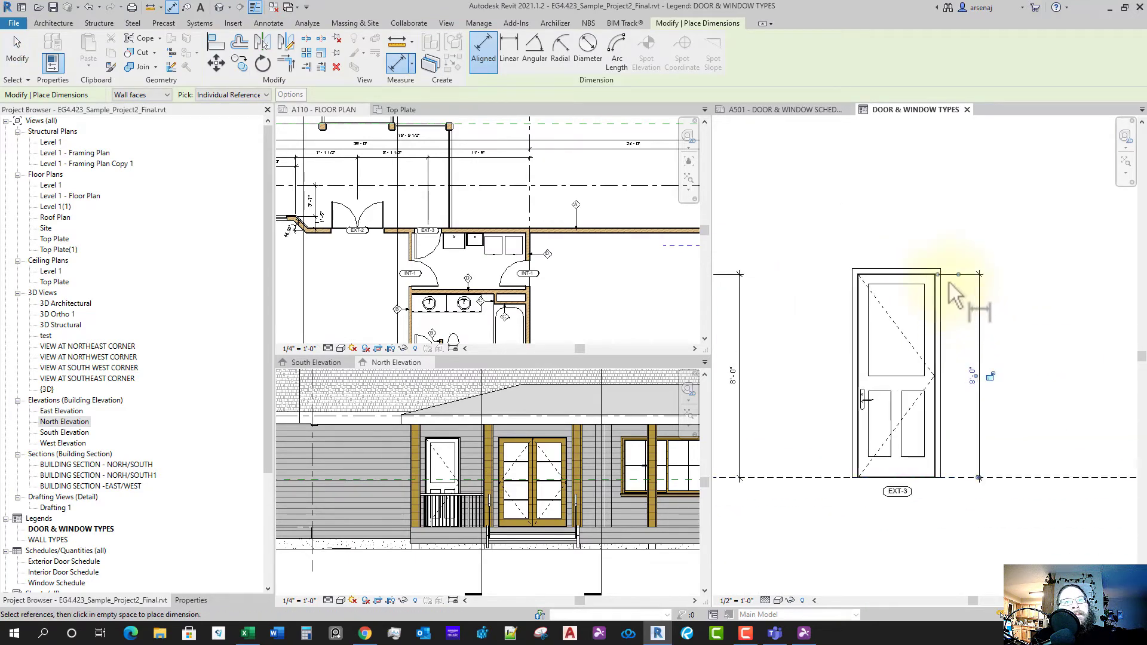
scroll(949, 283, up, 4)
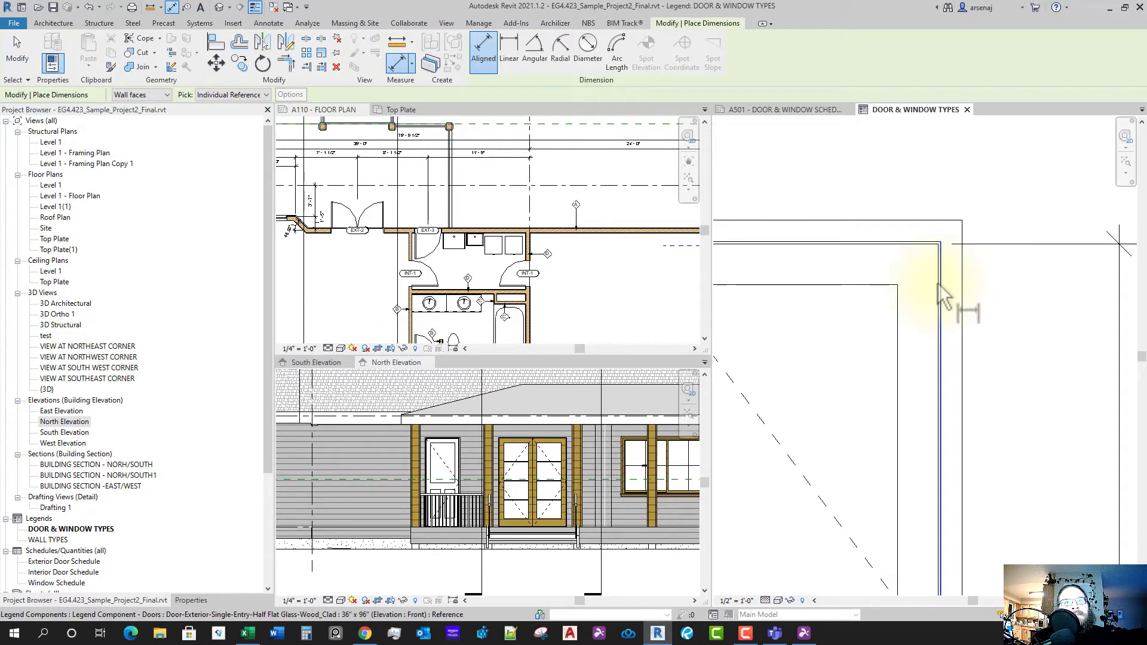
scroll(891, 332, down, 4)
scroll(804, 323, up, 3)
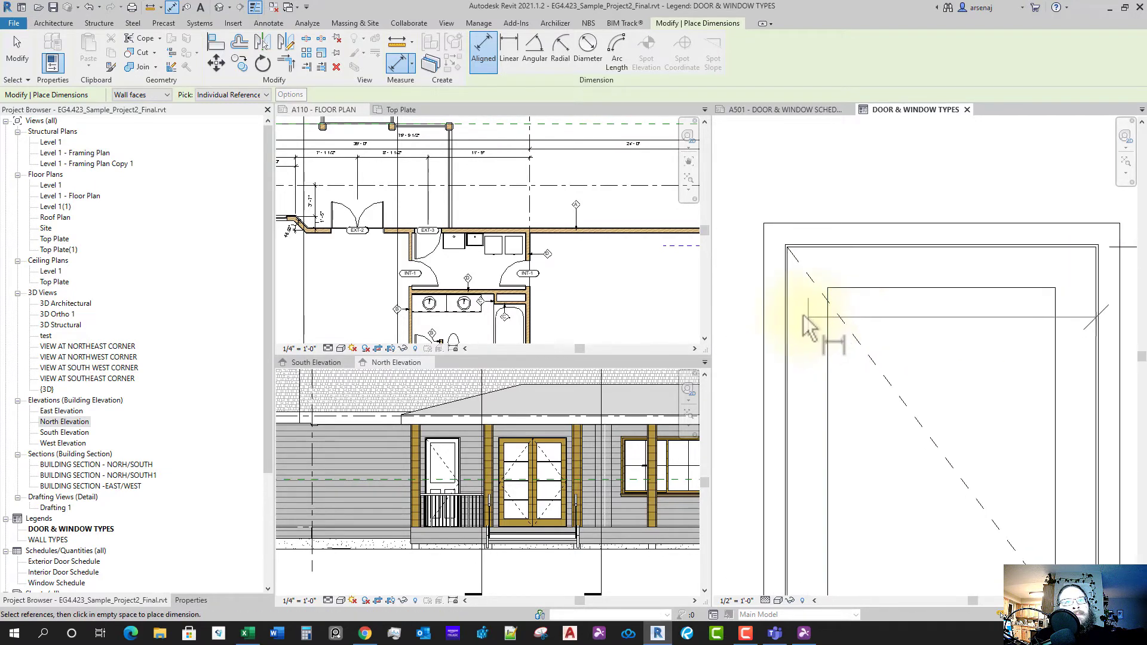
- Pick the door's left edge and place the 3'-0" width dimension above it
click(793, 308)
scroll(839, 323, down, 4)
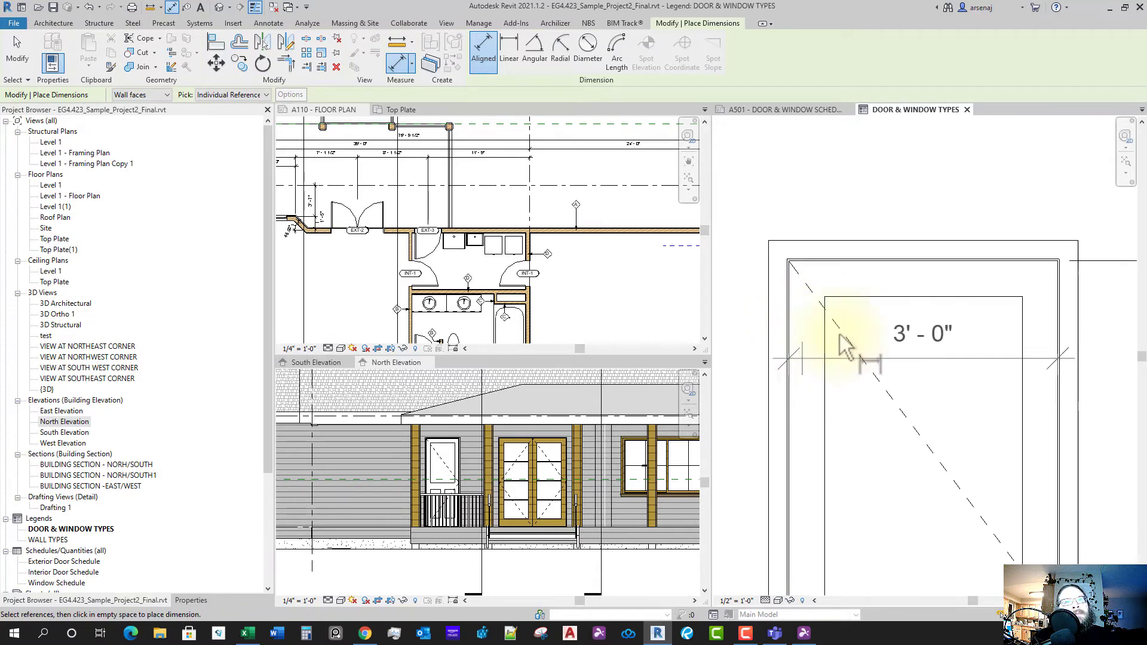
middle_drag(840, 311, 914, 299)
click(902, 302)
scroll(920, 335, down, 2)
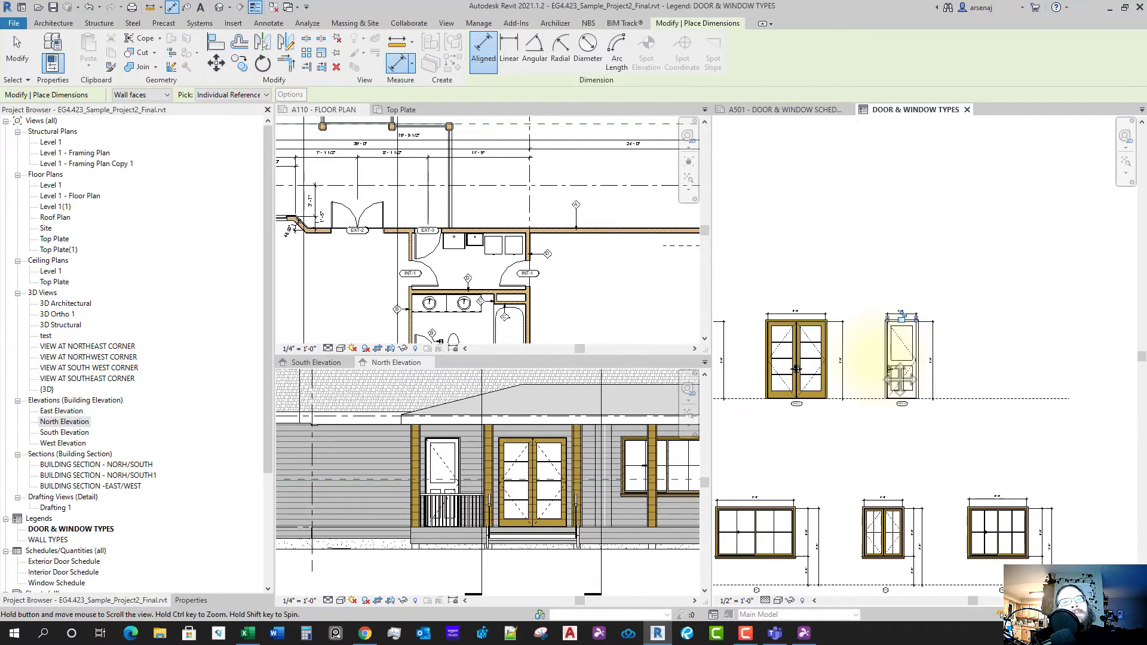
key(Escape)
key(Escape)
scroll(957, 395, up, 1)
middle_drag(964, 431, 942, 418)
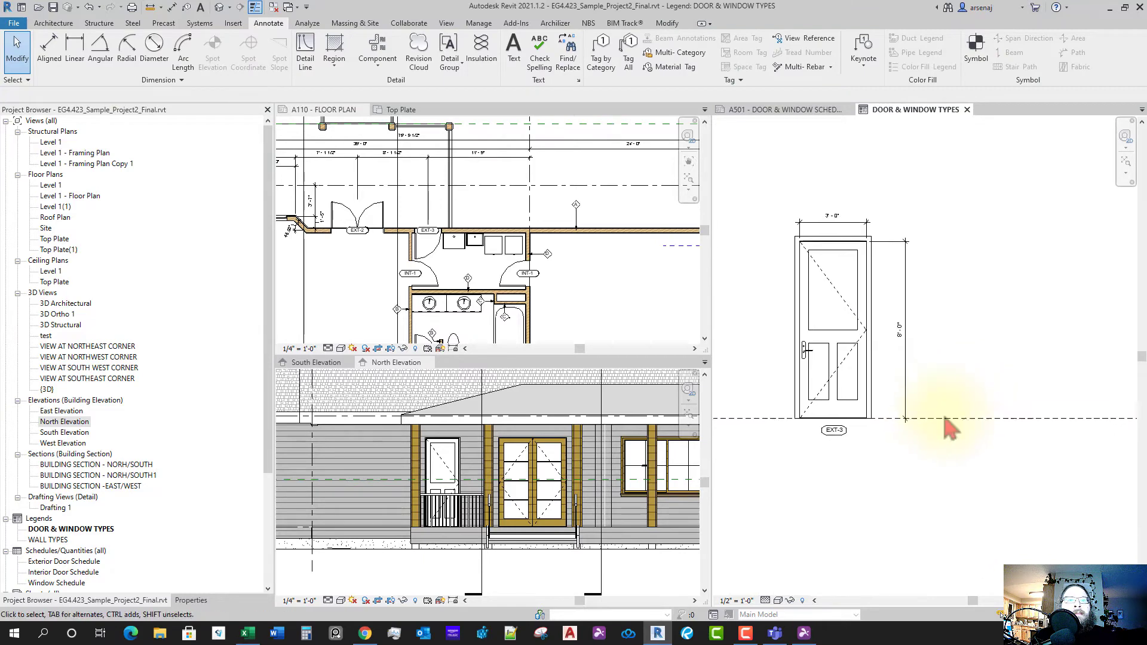
scroll(942, 419, down, 1)
middle_drag(889, 454, 865, 453)
- Copy the single door to its right in the legend
scroll(526, 300, down, 1)
middle_drag(577, 306, 489, 286)
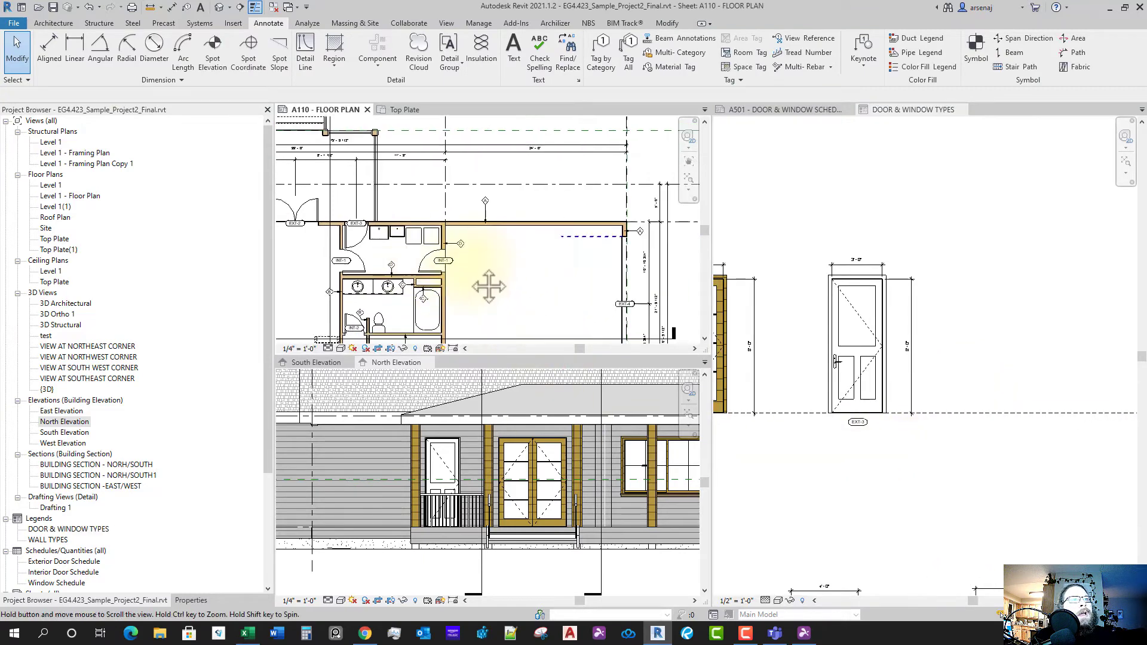
scroll(502, 284, down, 1)
middle_drag(593, 278, 569, 254)
scroll(574, 263, up, 3)
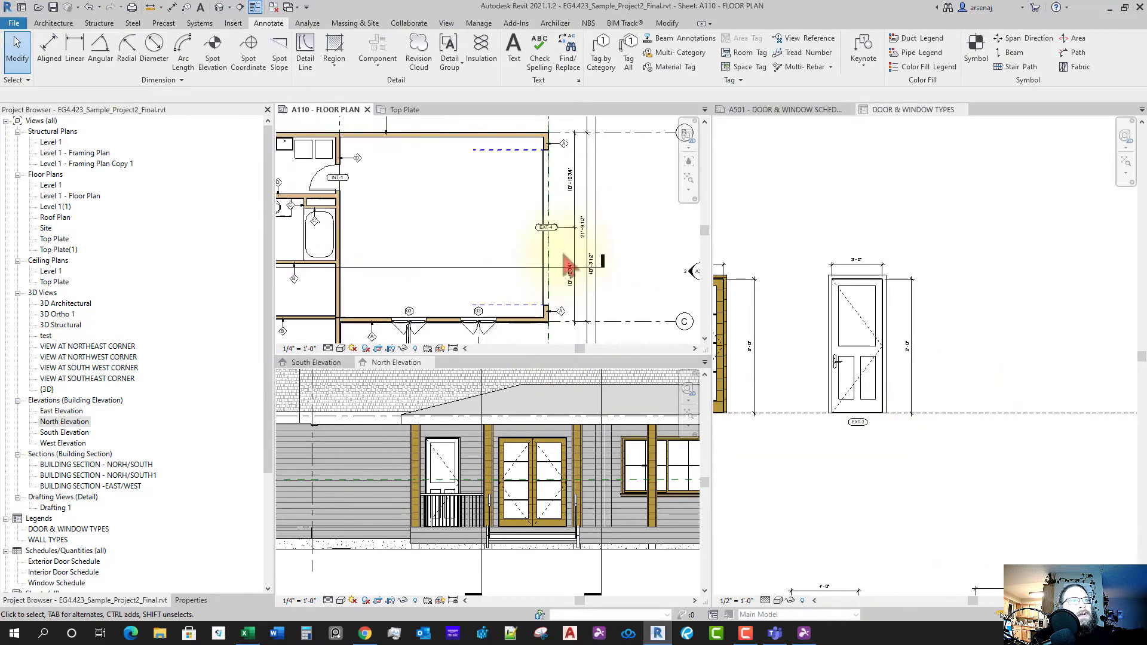
scroll(942, 359, down, 1)
middle_drag(980, 358, 990, 358)
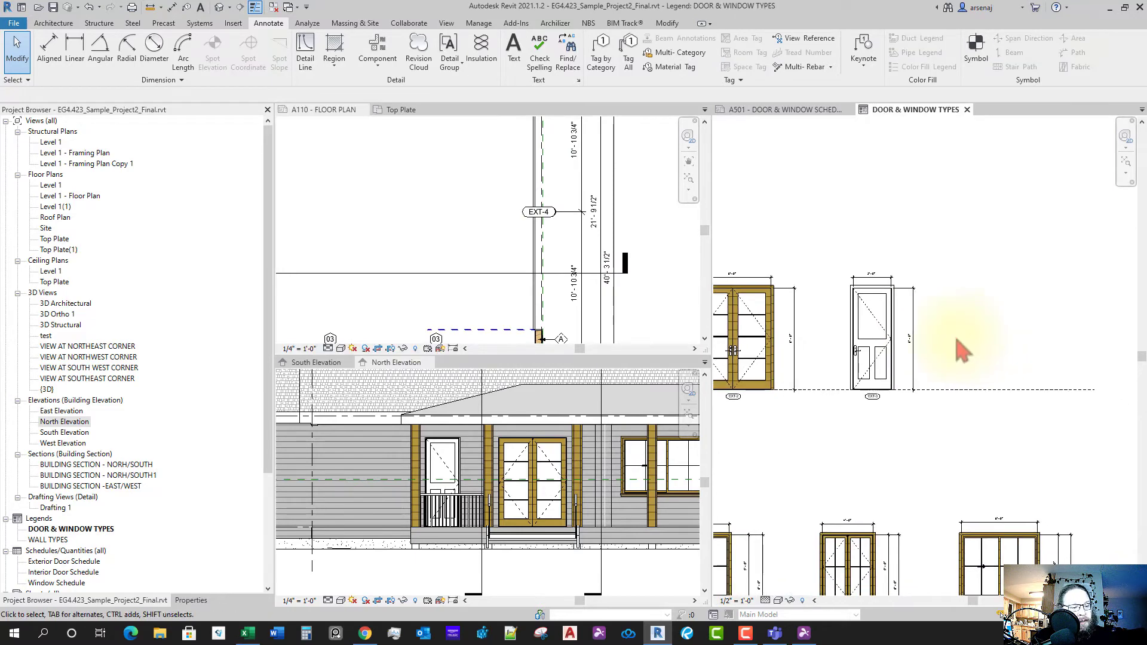
drag(886, 354, 1031, 352)
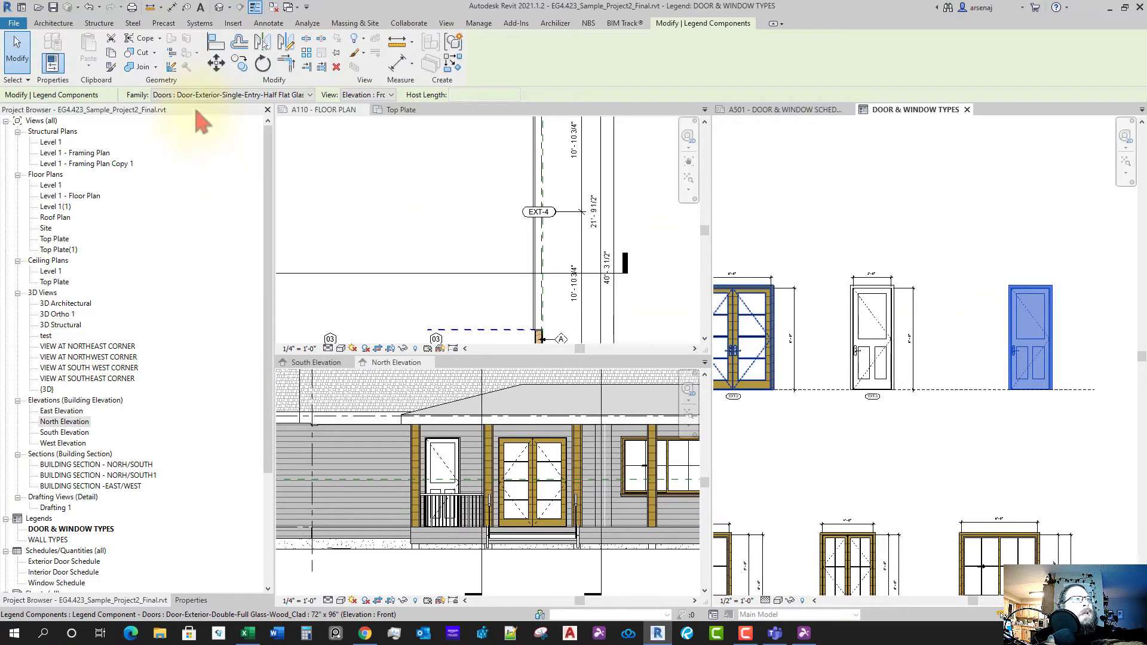
- Look up the EXT-4 garage door's type in the A110 floor plan properties
click(233, 95)
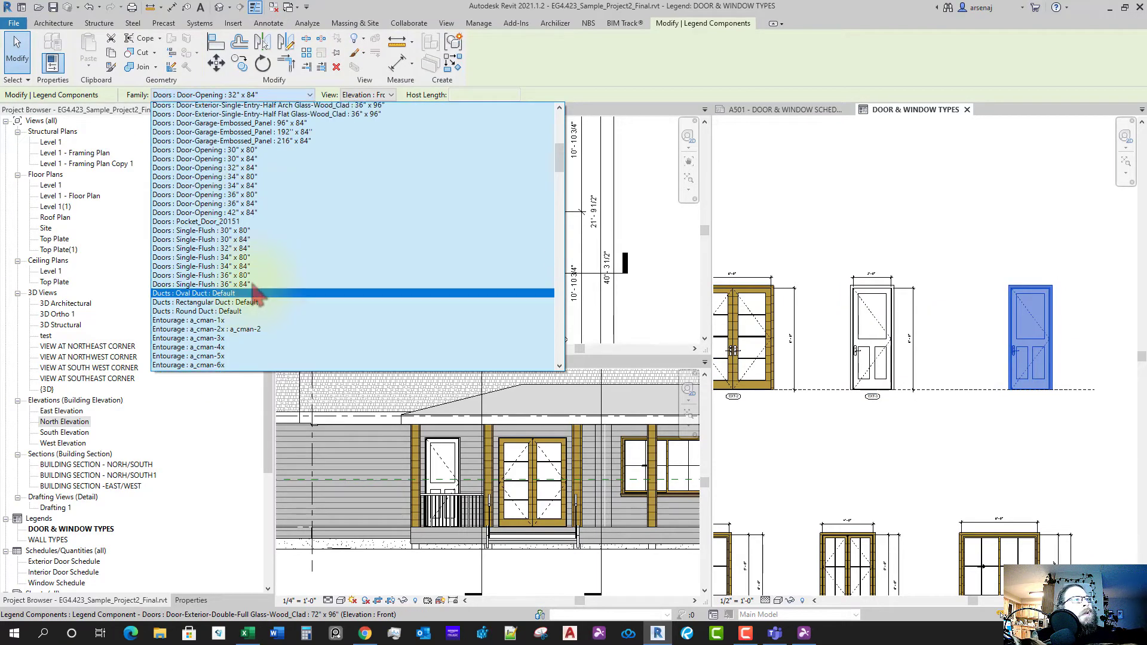
scroll(257, 291, up, 1)
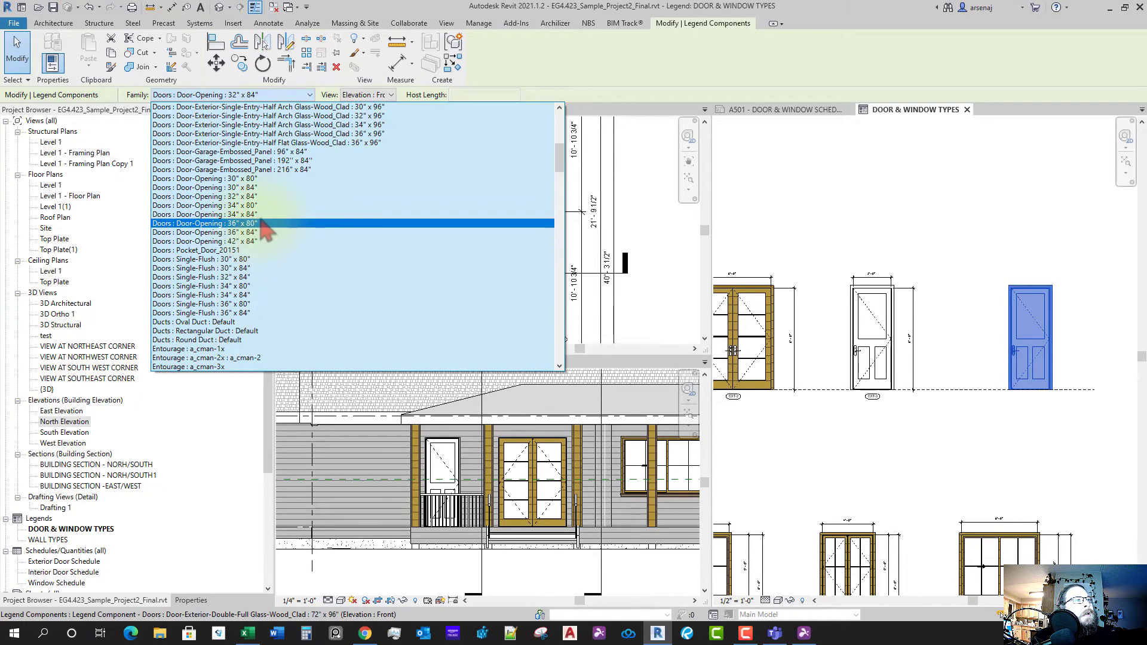
click(634, 217)
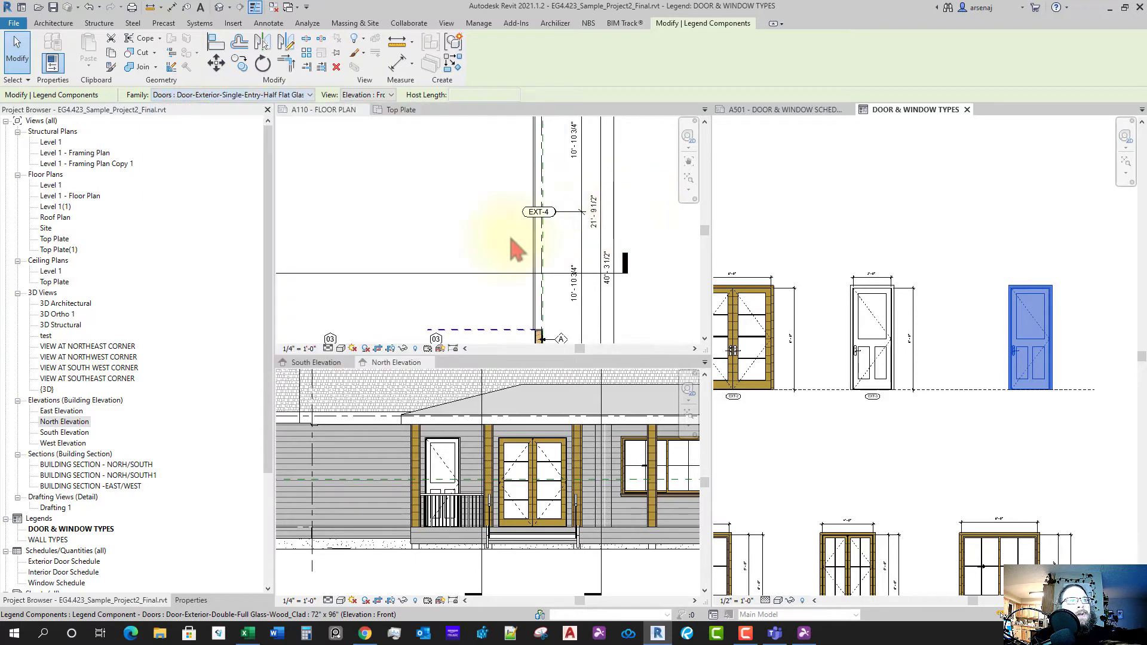
click(533, 237)
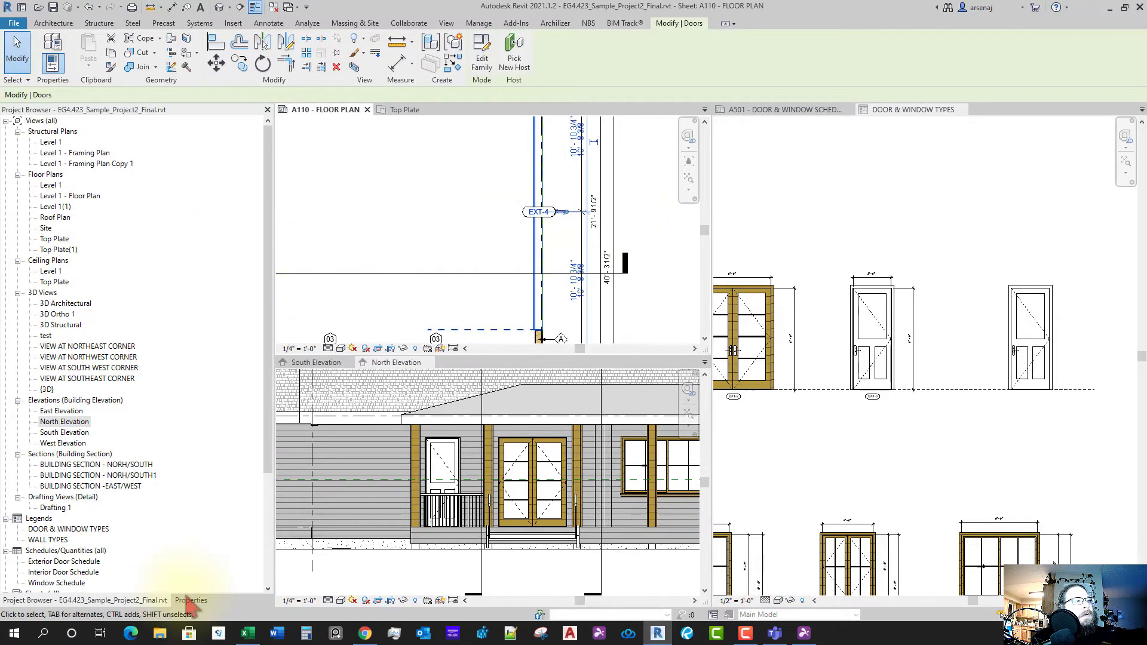
click(191, 600)
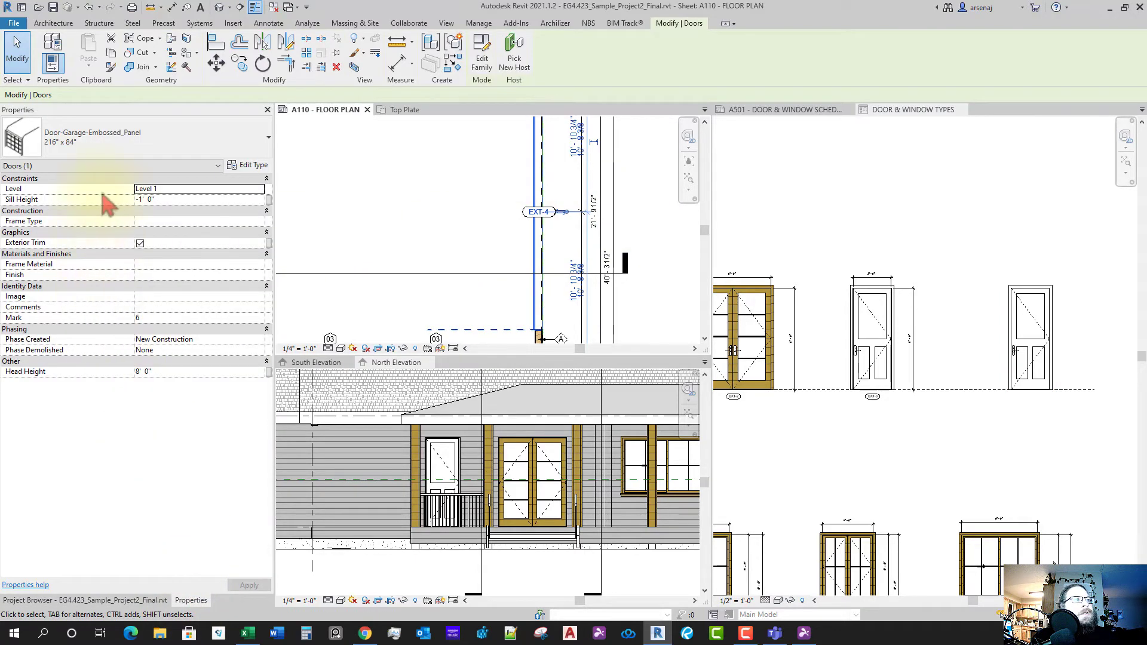
- Change the copy to Door-Garage-Embossed_Panel 216" x 84" and move it up and right
click(1022, 322)
click(1031, 335)
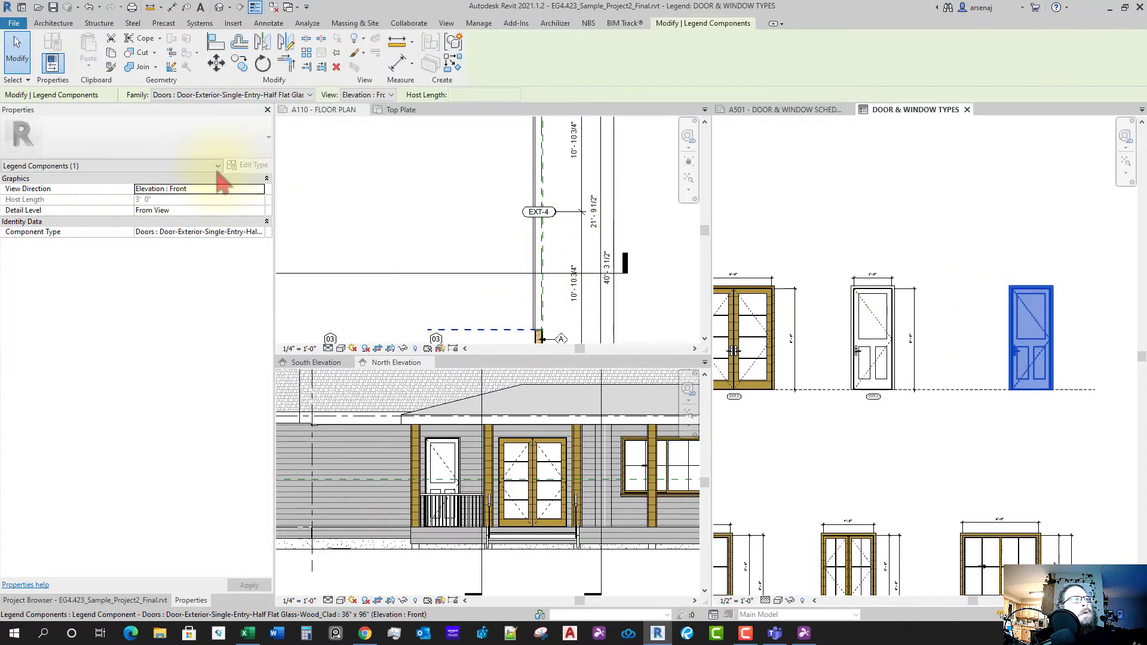
click(227, 95)
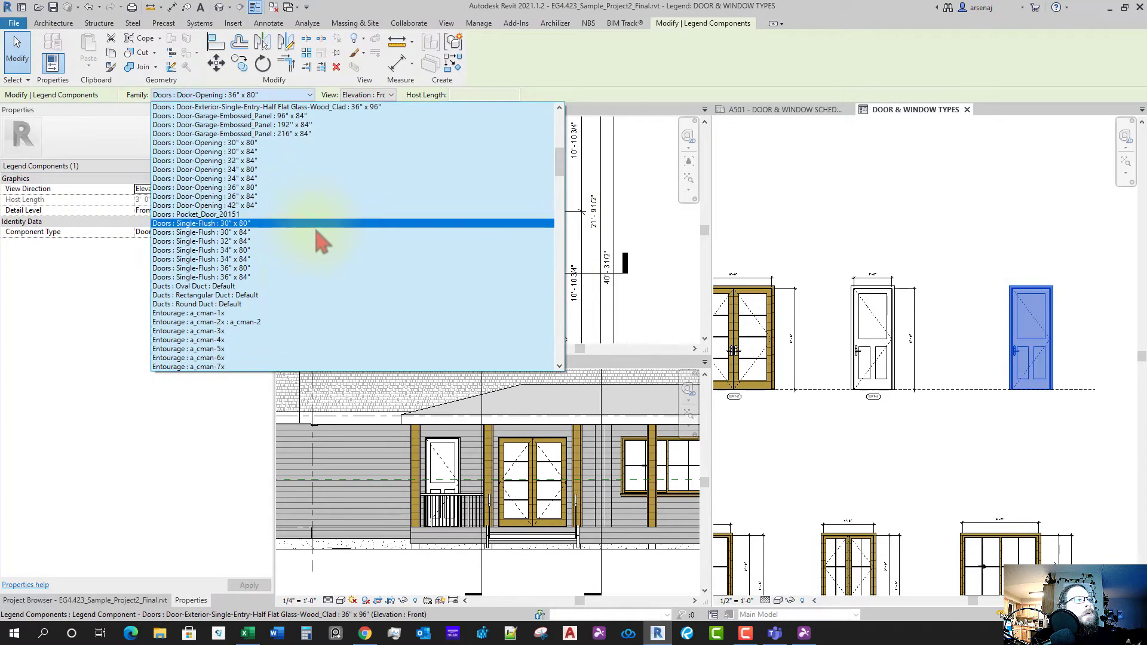
scroll(322, 235, up, 1)
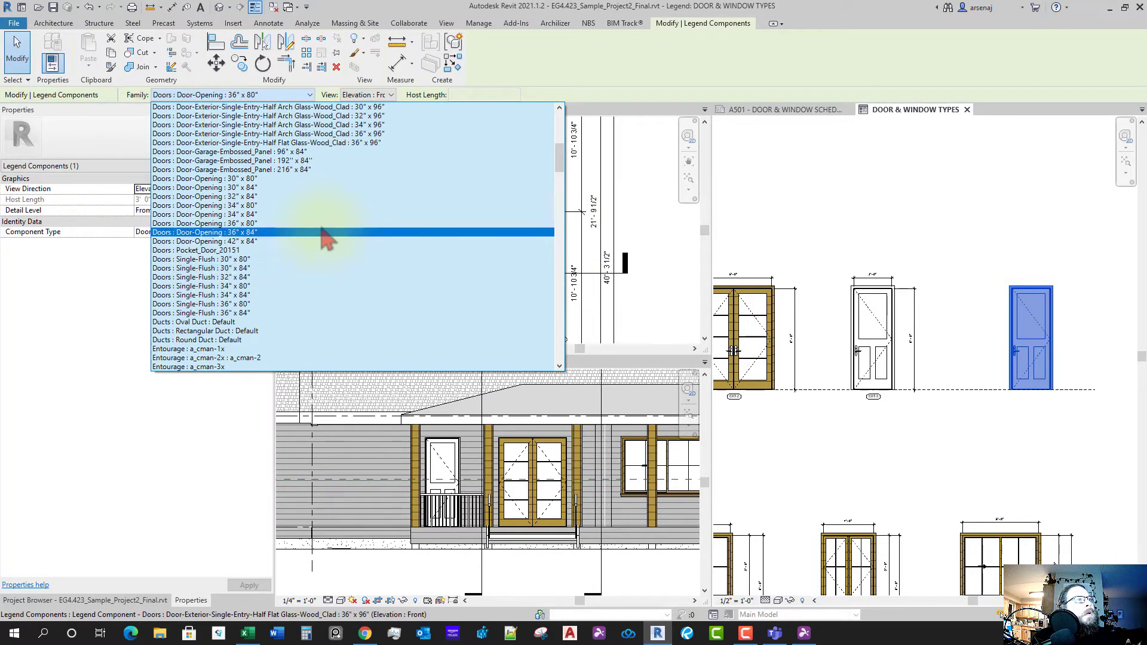
click(291, 171)
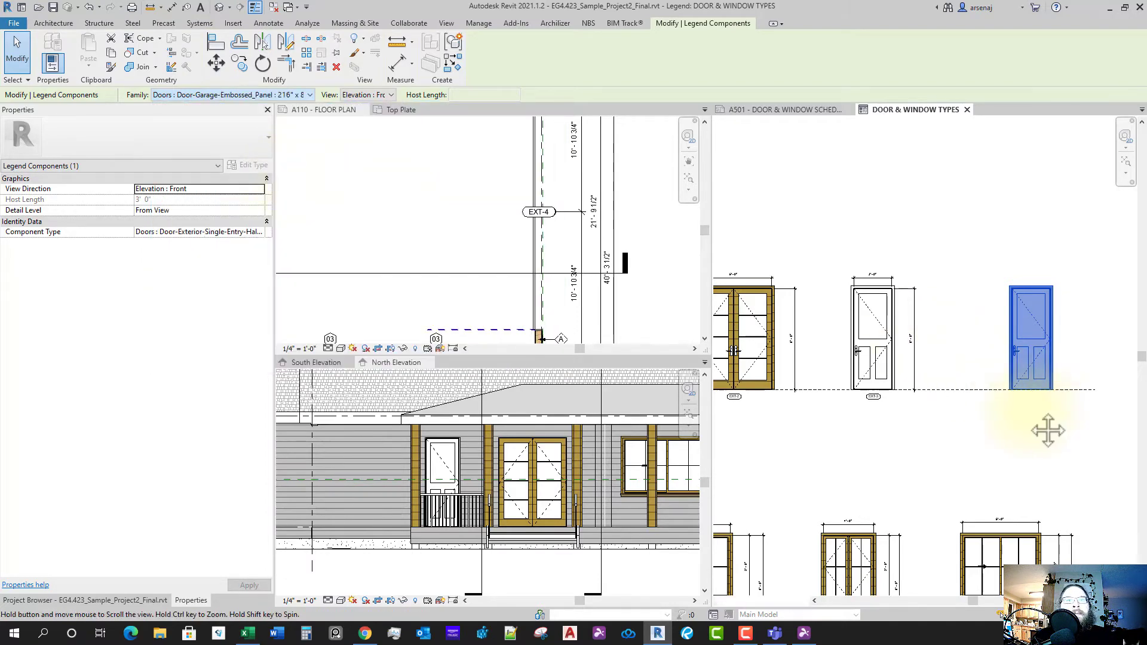
drag(1010, 378, 1030, 357)
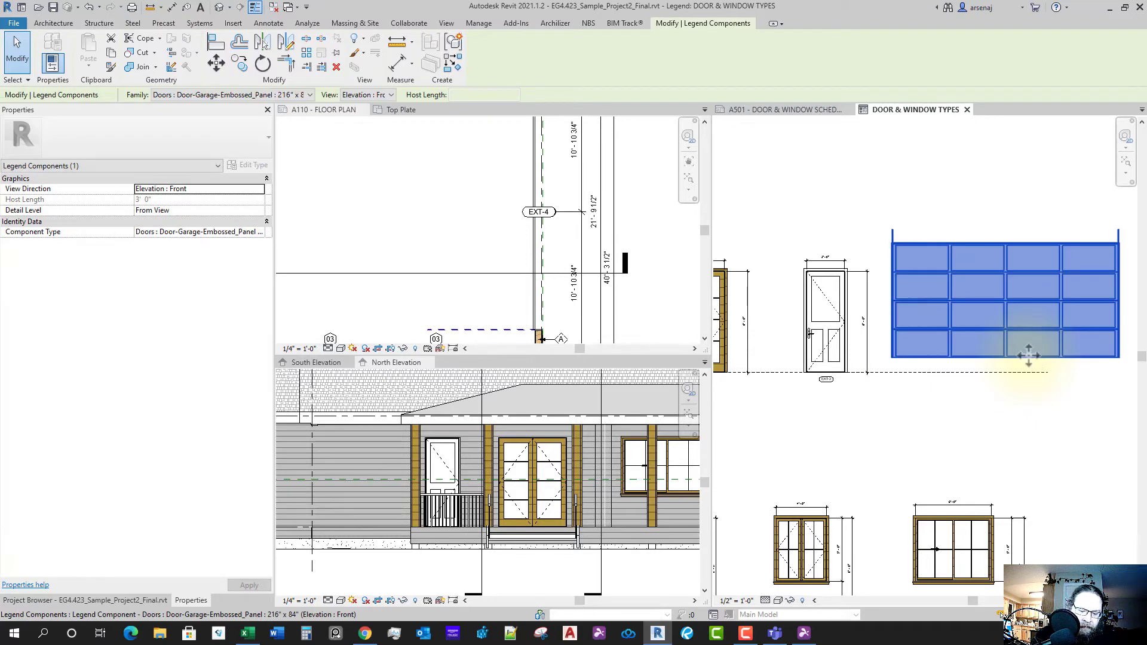
- Align the garage door's bottom to the dashed ground line
key(Escape)
key(a)
key(l)
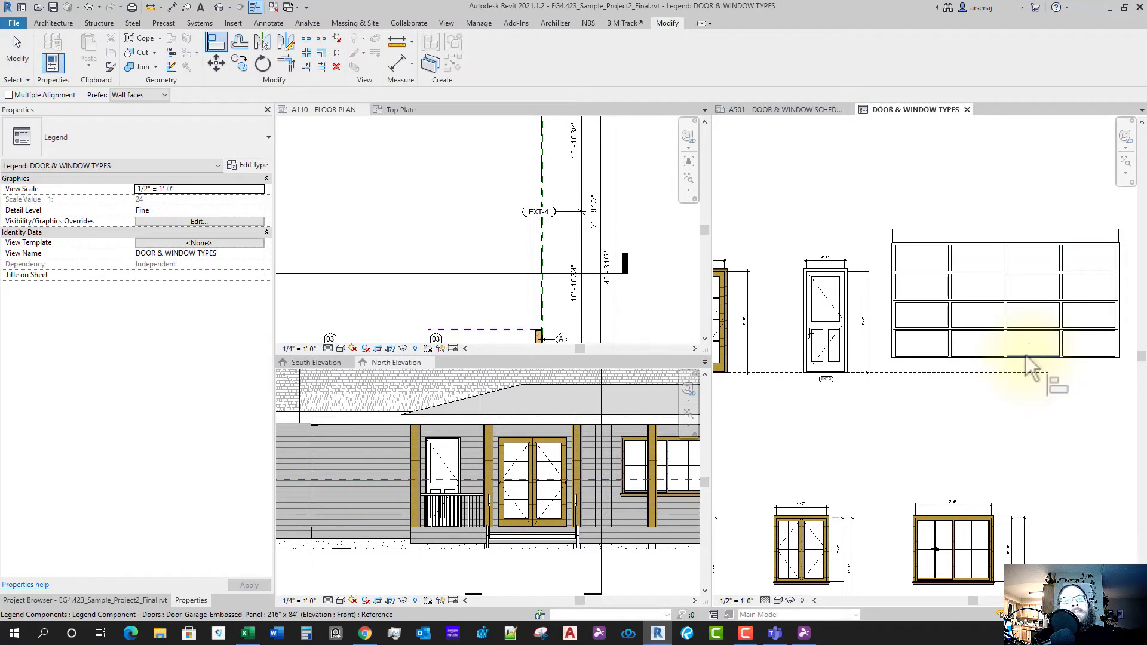
click(962, 371)
scroll(916, 372, up, 4)
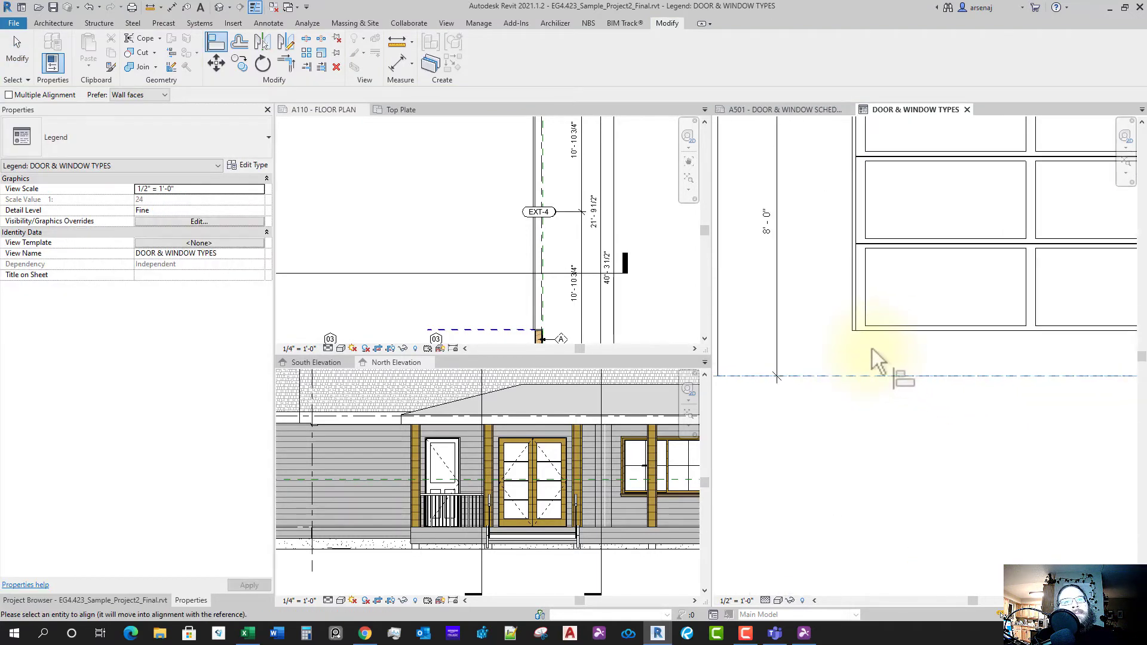
click(884, 330)
scroll(938, 410, down, 4)
key(Escape)
key(Escape)
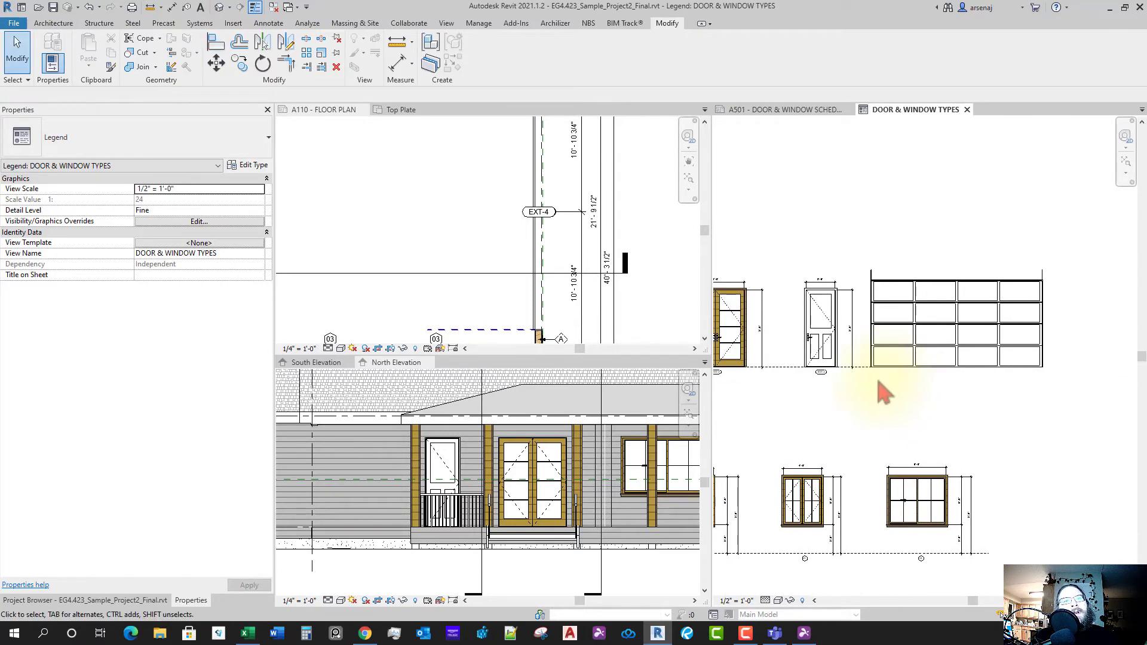
- Extend the dashed ground line past the garage door
click(862, 371)
scroll(995, 391, down, 1)
middle_drag(995, 391, 932, 371)
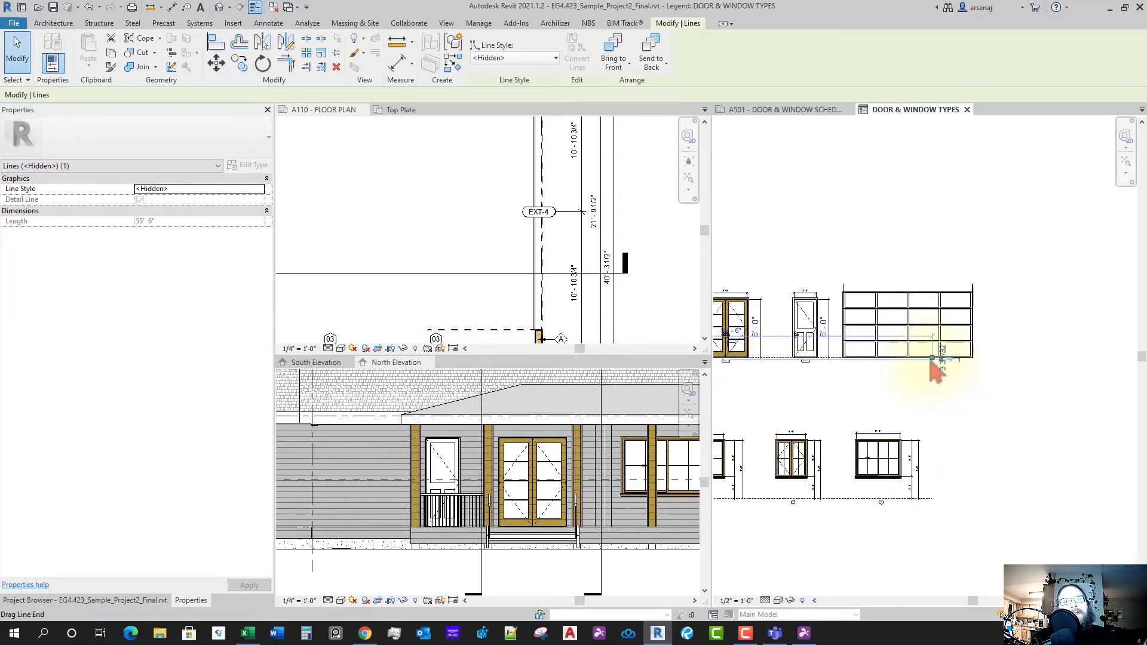
drag(932, 358, 1053, 367)
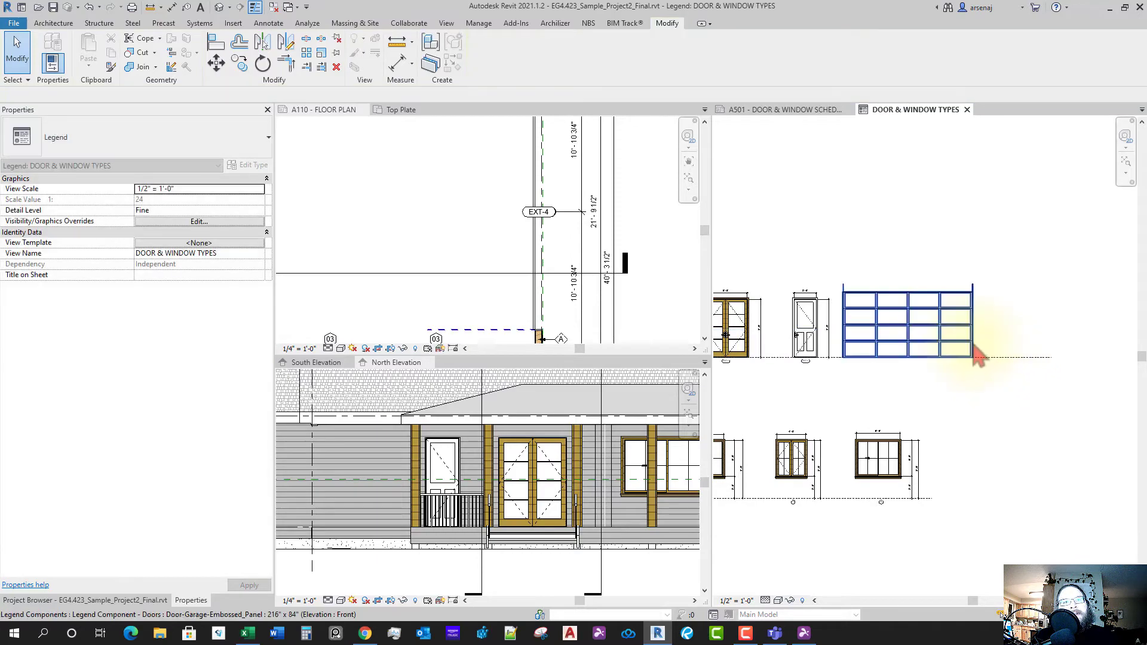
- Move the garage door further to the right in the legend
click(971, 338)
key(v)
key(v)
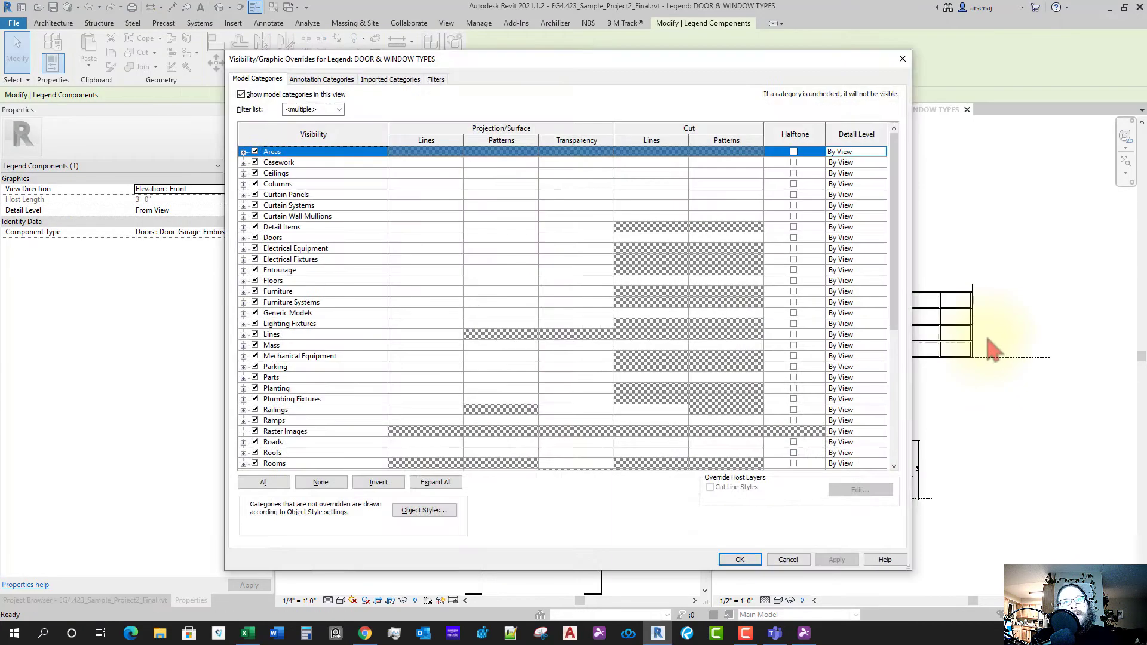
key(Escape)
key(Escape)
click(868, 322)
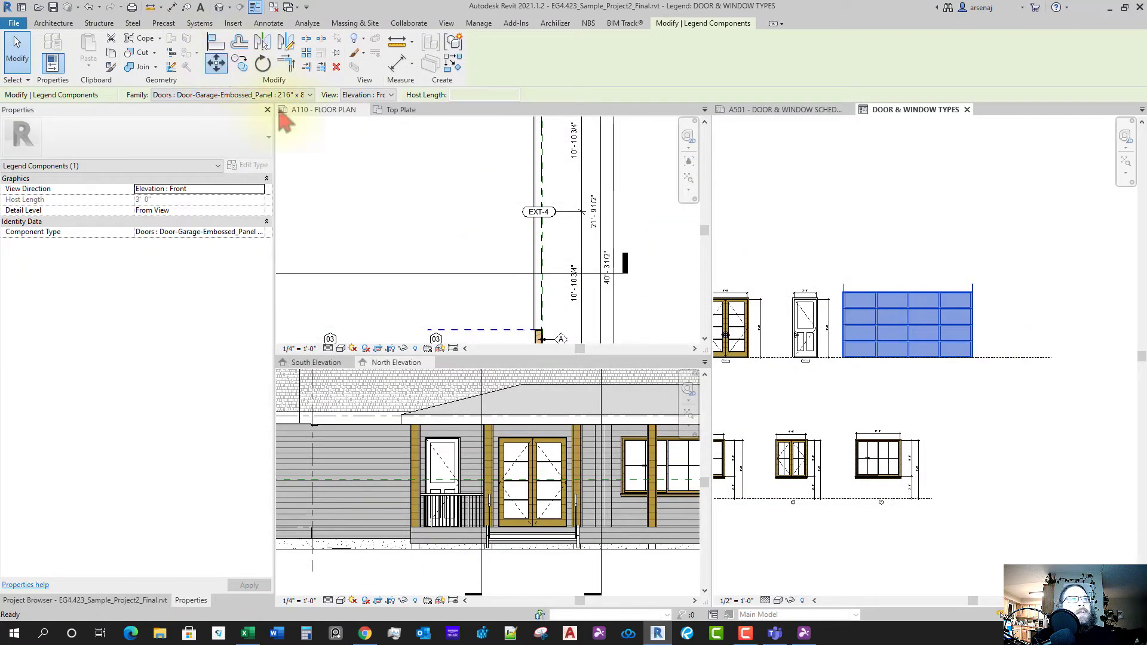
click(908, 324)
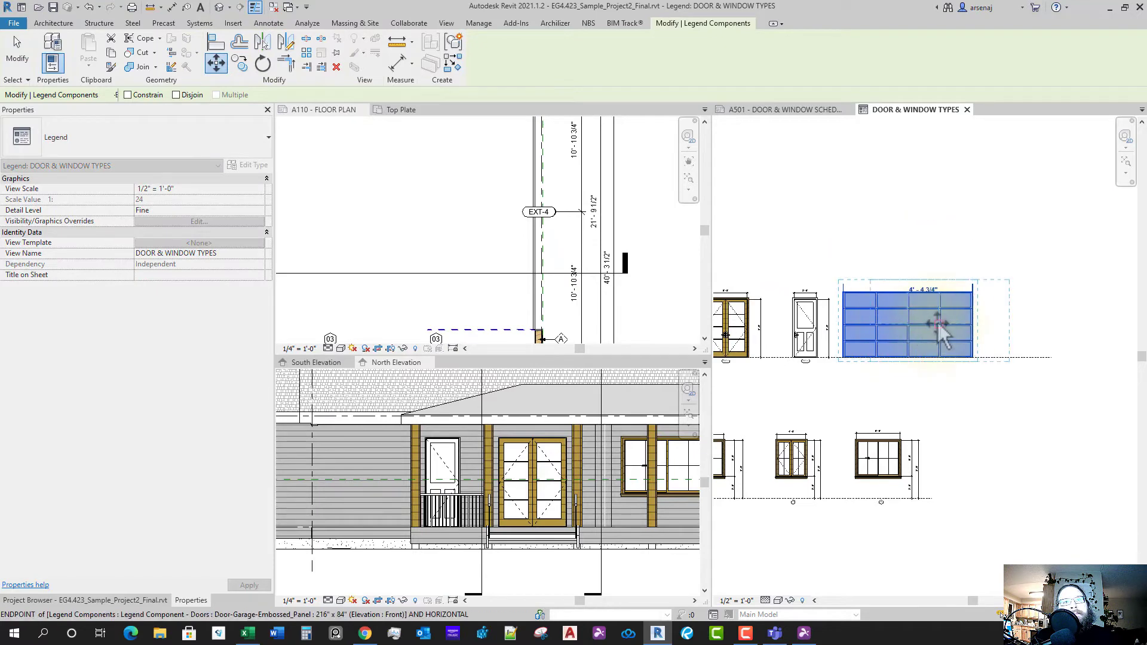
click(938, 325)
scroll(935, 334, down, 3)
middle_drag(934, 383, 1025, 377)
key(Escape)
- Copy the EXT-3 tag from the single door to beneath the garage door
scroll(992, 363, up, 5)
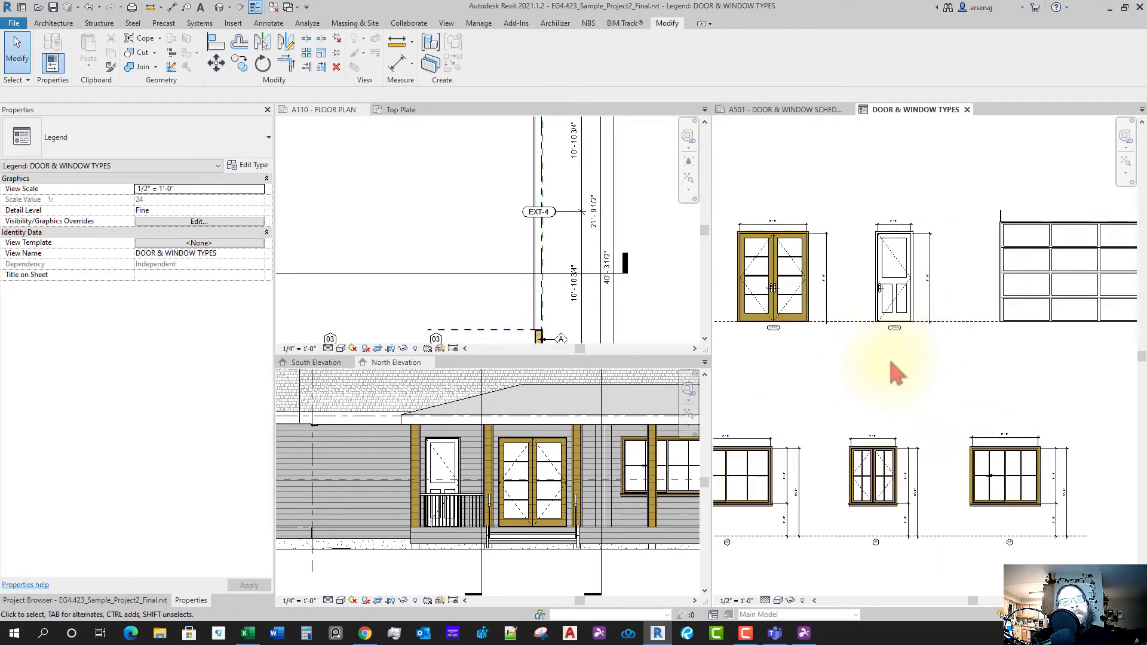
scroll(890, 362, up, 2)
drag(859, 346, 939, 293)
middle_drag(927, 343, 870, 339)
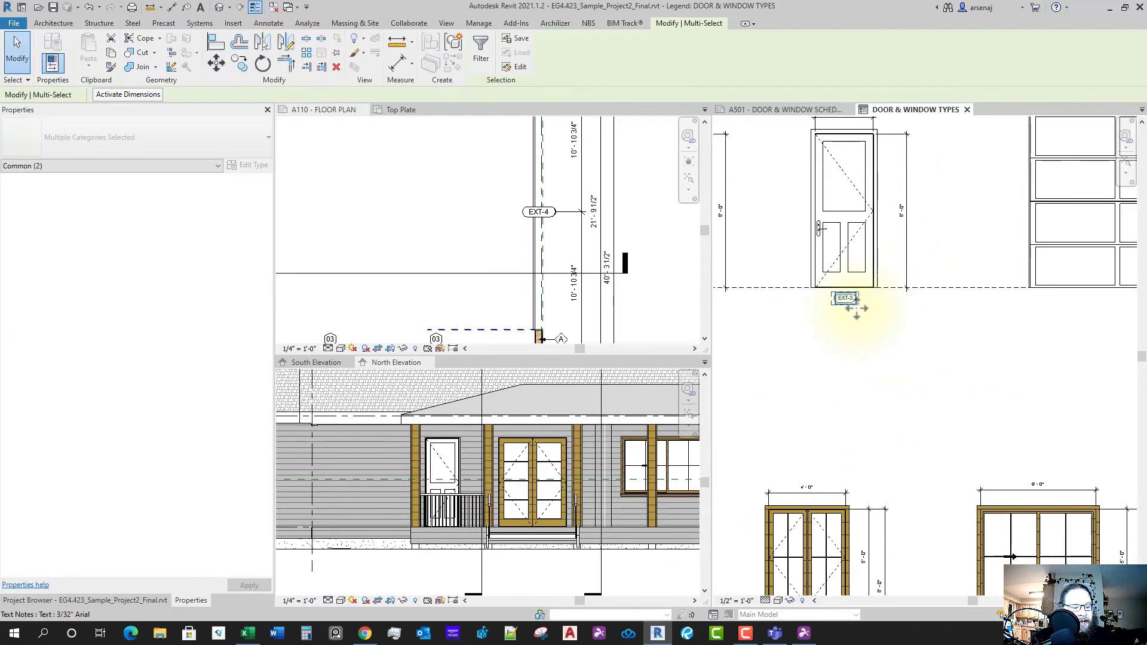
click(239, 63)
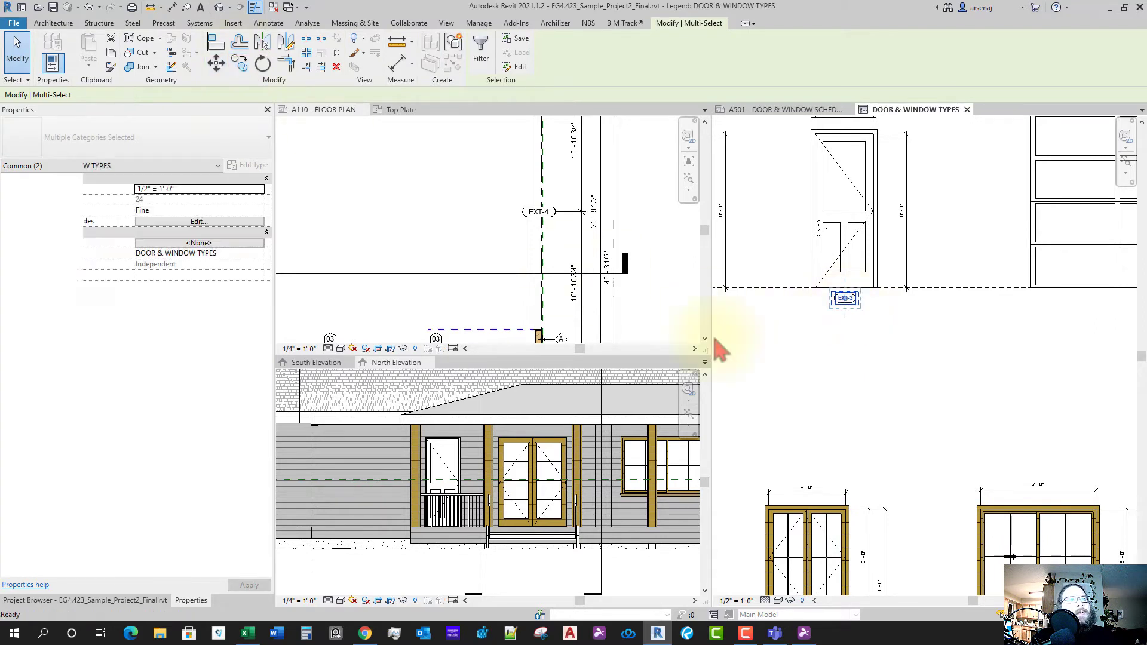
click(870, 327)
scroll(902, 351, down, 2)
middle_drag(980, 349, 902, 351)
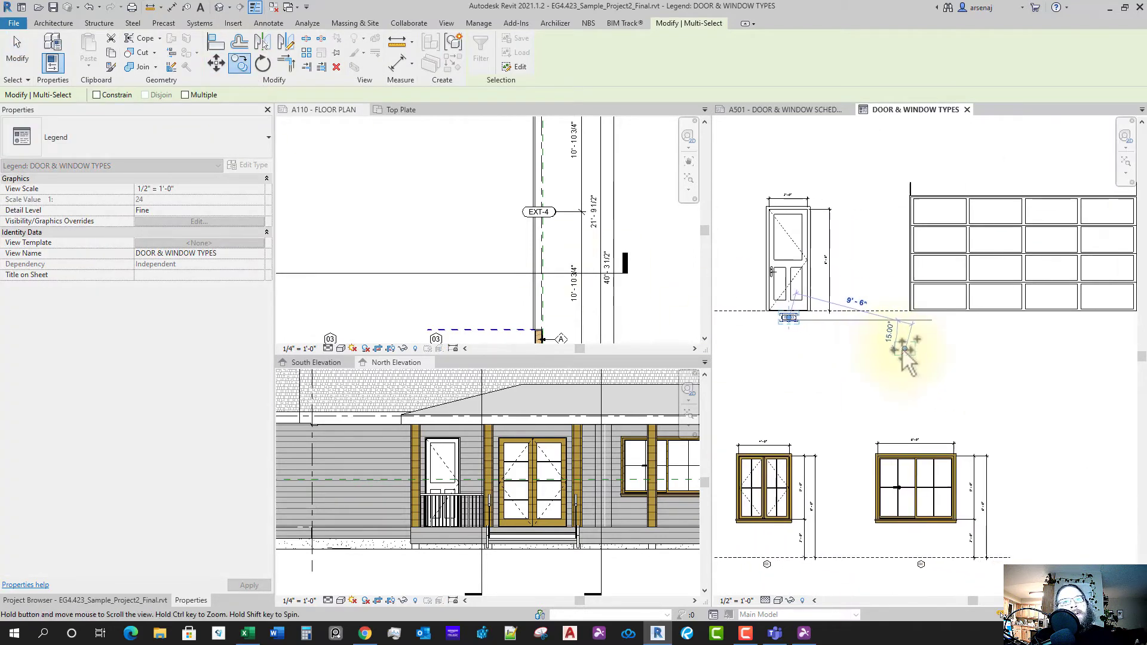
middle_drag(1038, 346, 940, 349)
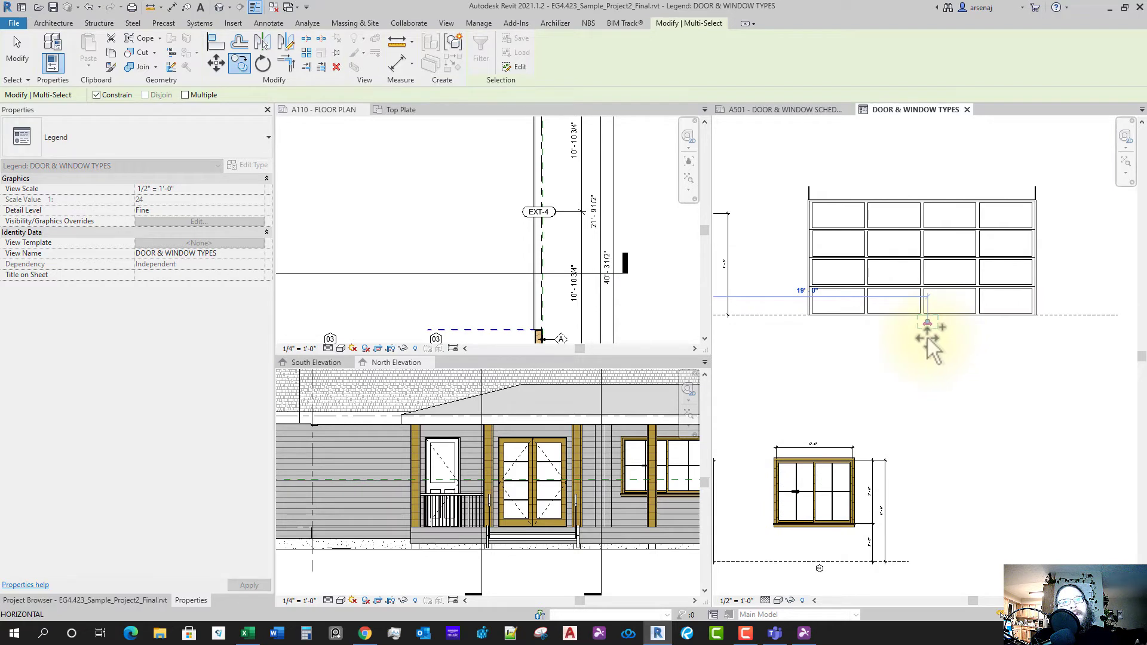
scroll(932, 338, up, 3)
click(923, 329)
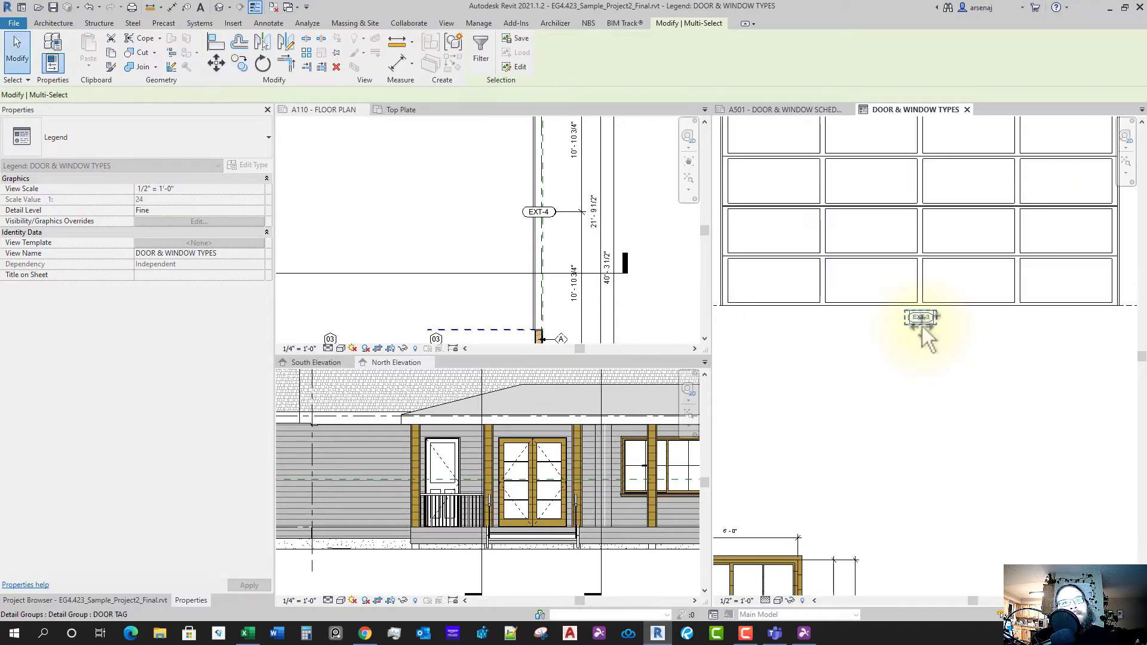
- Edit the copied tag's text from EXT-3 to EXT-4
scroll(925, 317, up, 3)
click(934, 321)
double_click(934, 320)
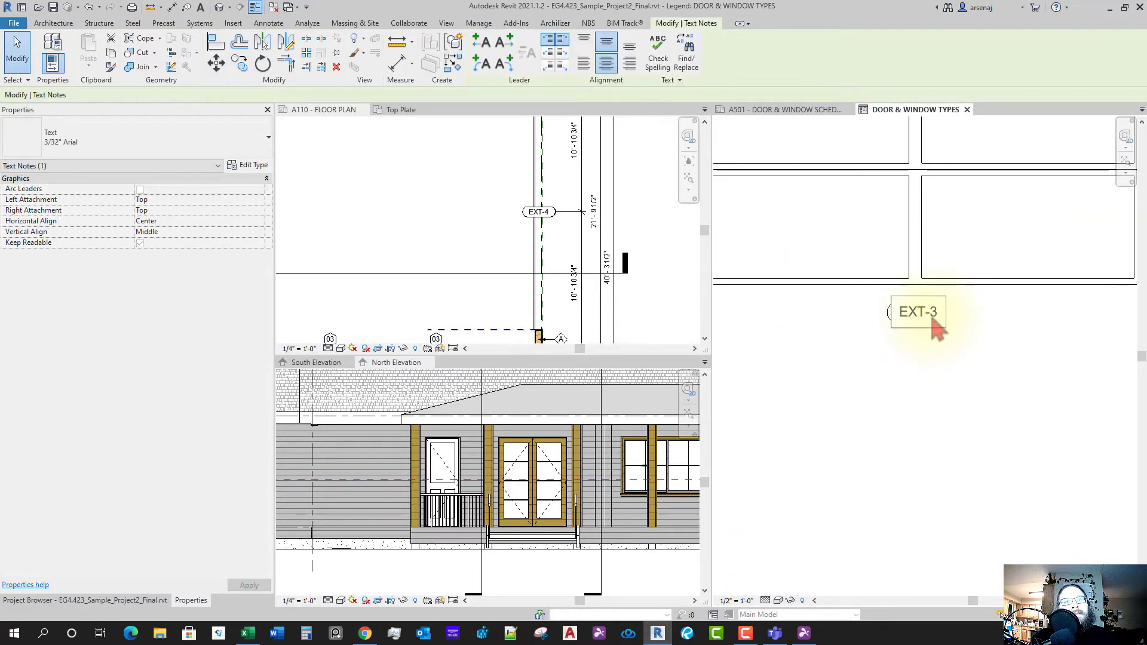
text(4)
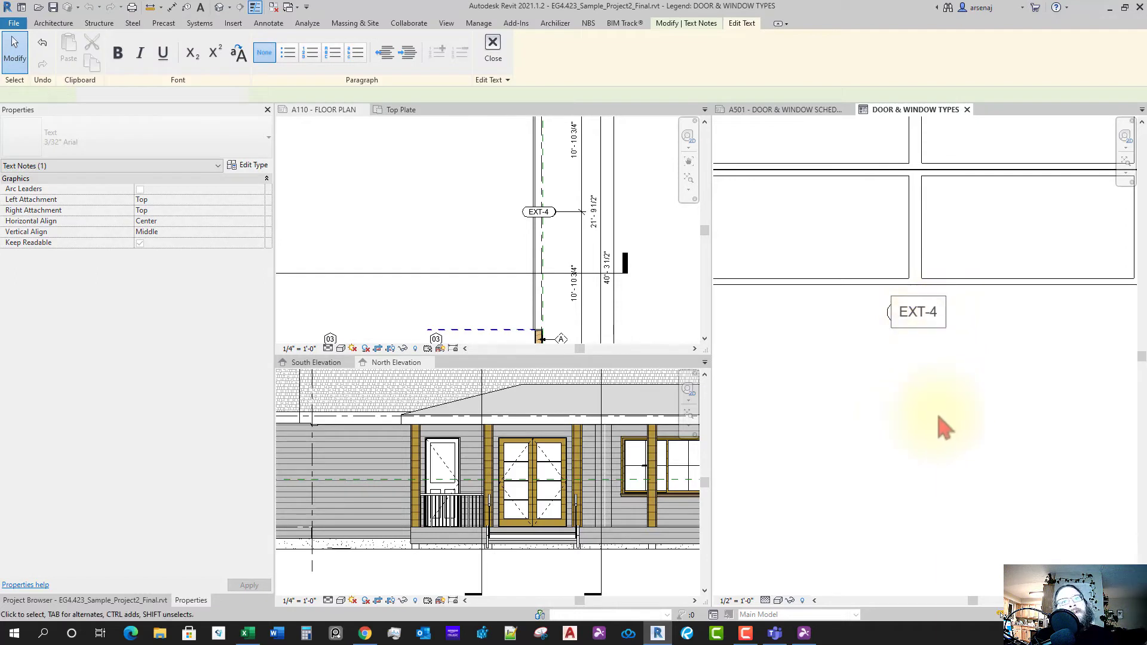
click(945, 427)
scroll(943, 428, down, 5)
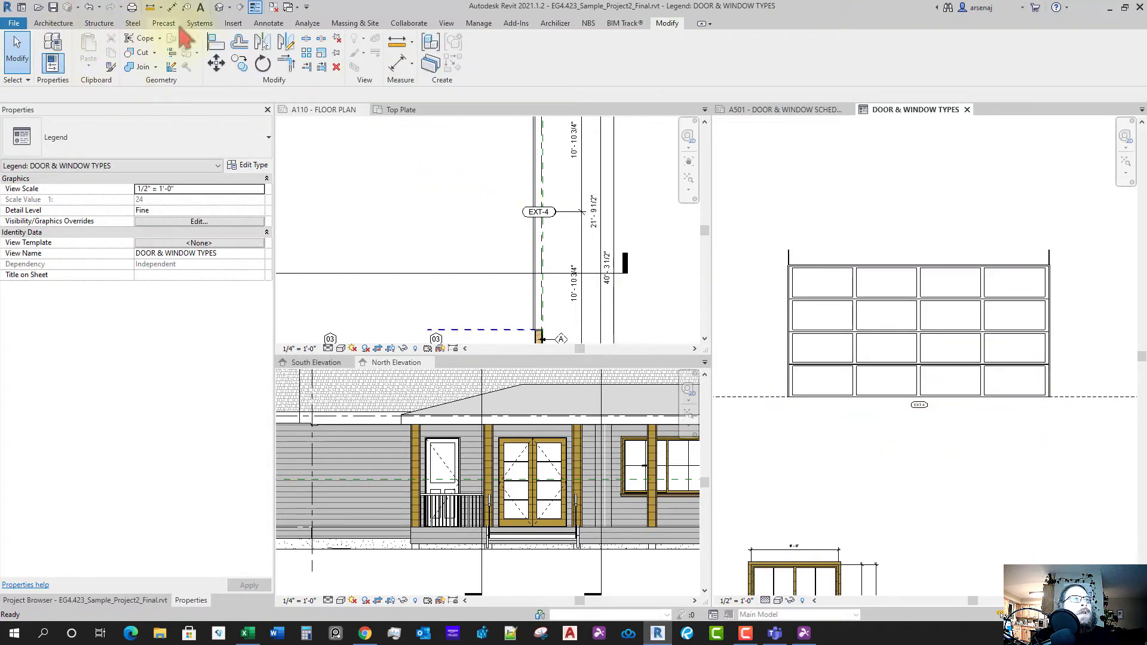
- Add 9'-0" aligned height and width dimensions to the legend's garage door
click(268, 22)
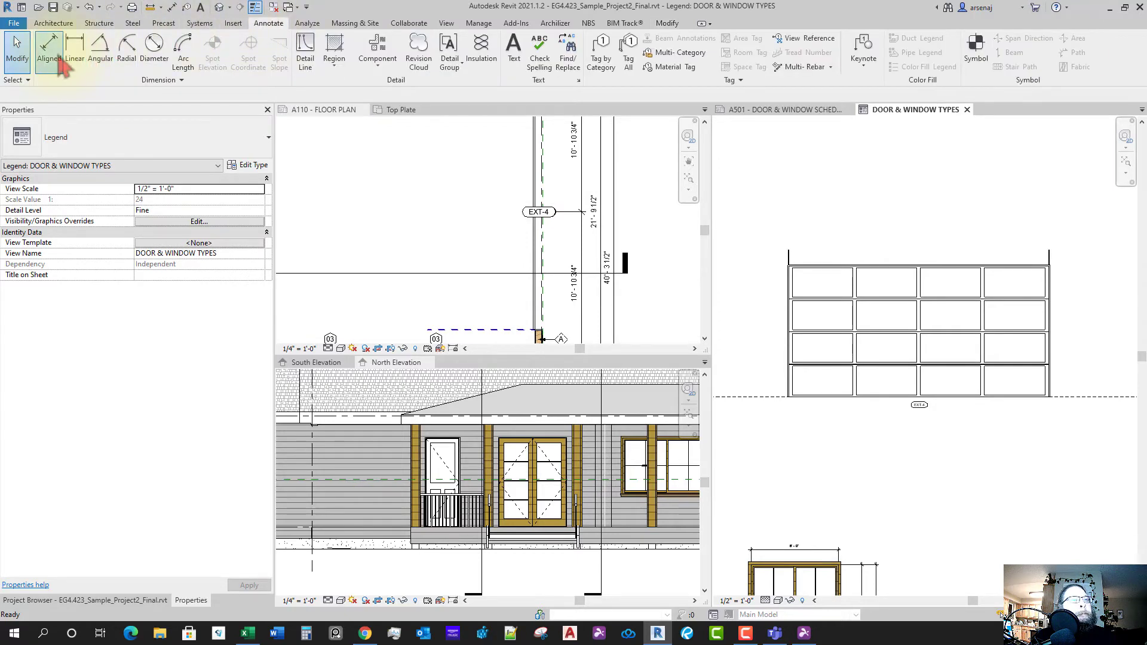
click(60, 63)
scroll(1026, 281, up, 5)
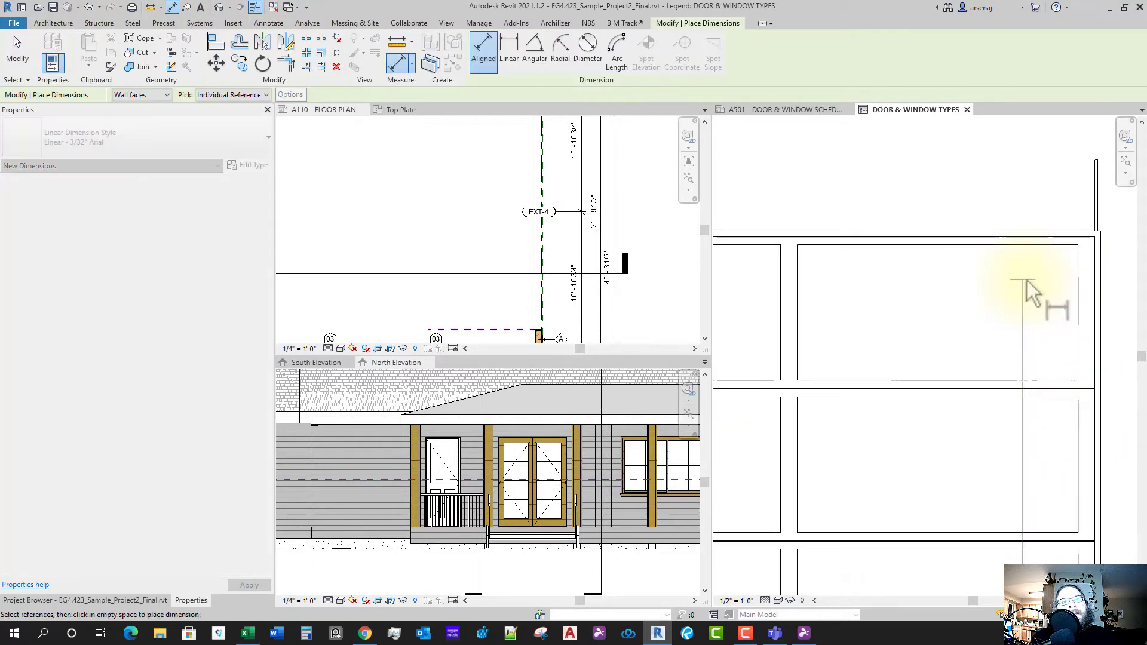
scroll(1027, 263, up, 4)
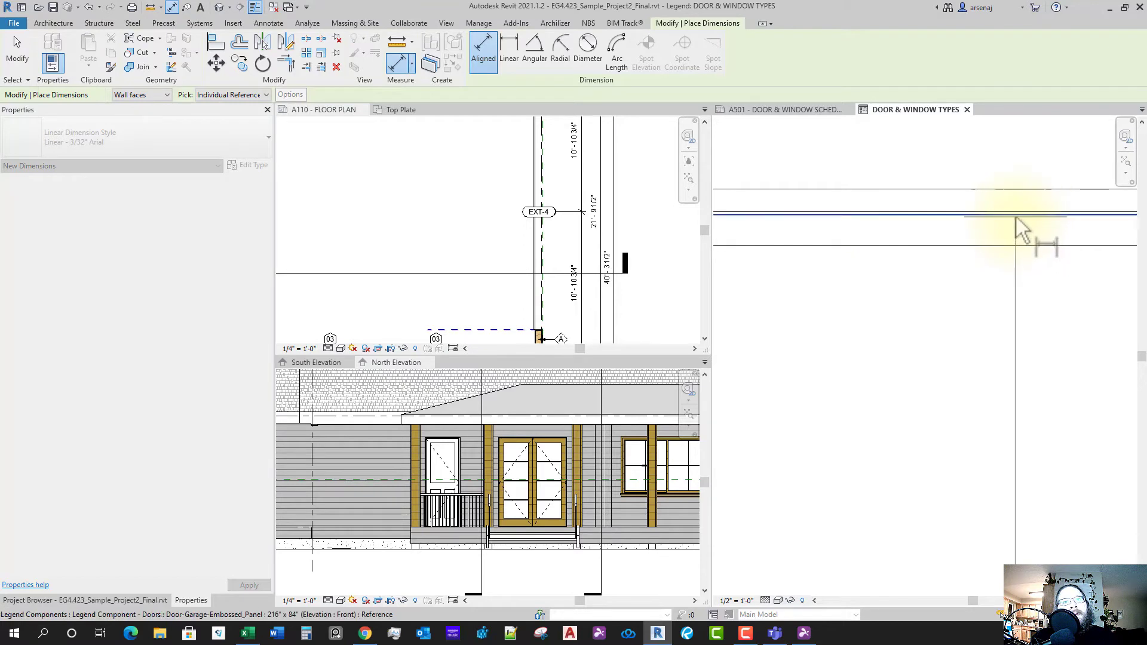
scroll(1010, 251, down, 4)
scroll(986, 227, up, 4)
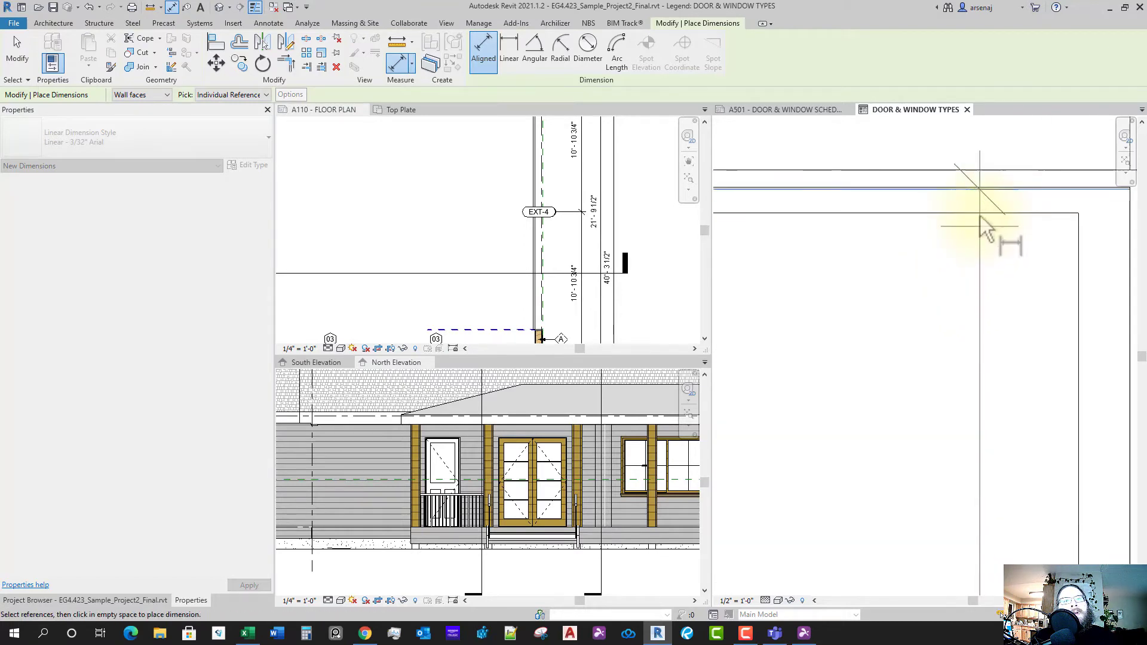
scroll(974, 251, down, 2)
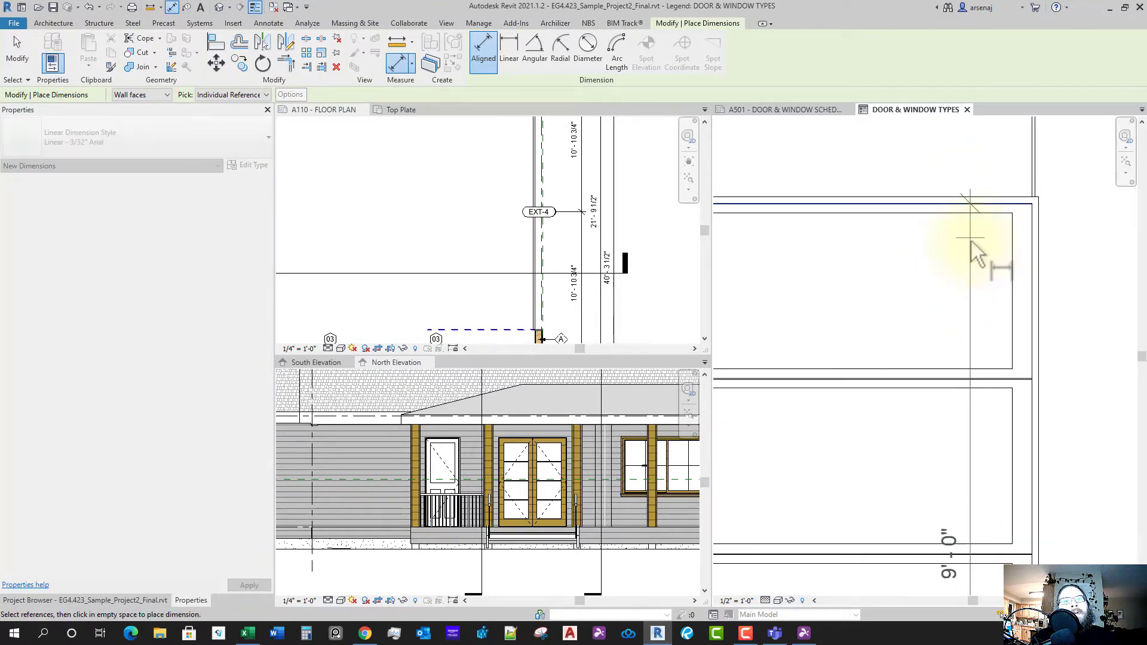
scroll(1004, 281, down, 5)
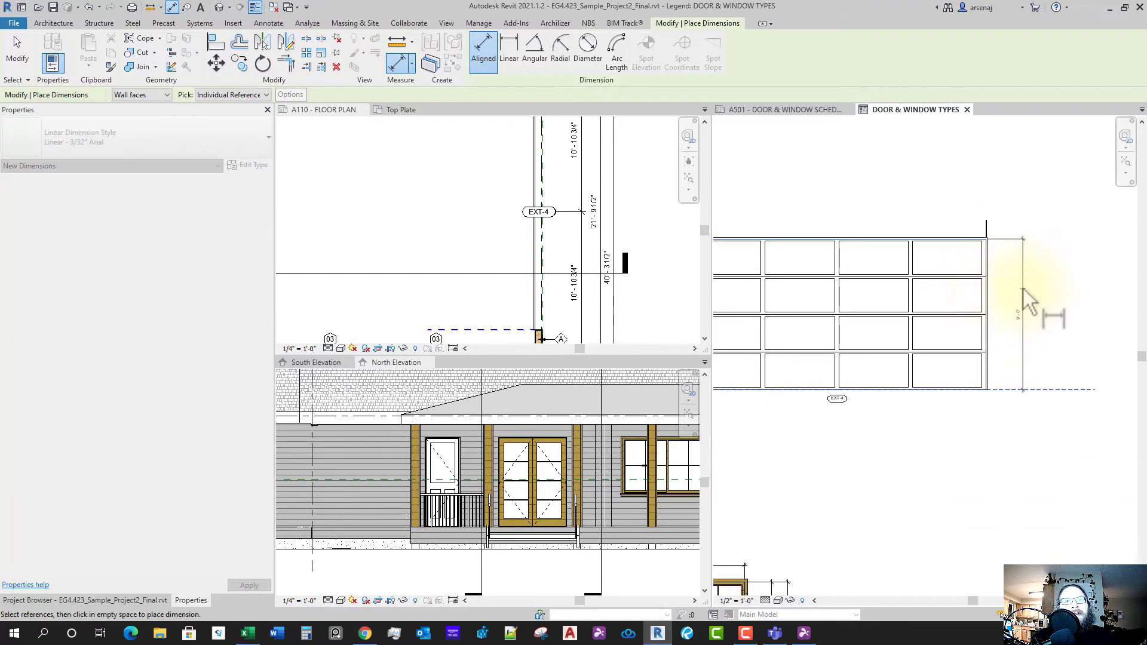
scroll(980, 263, up, 6)
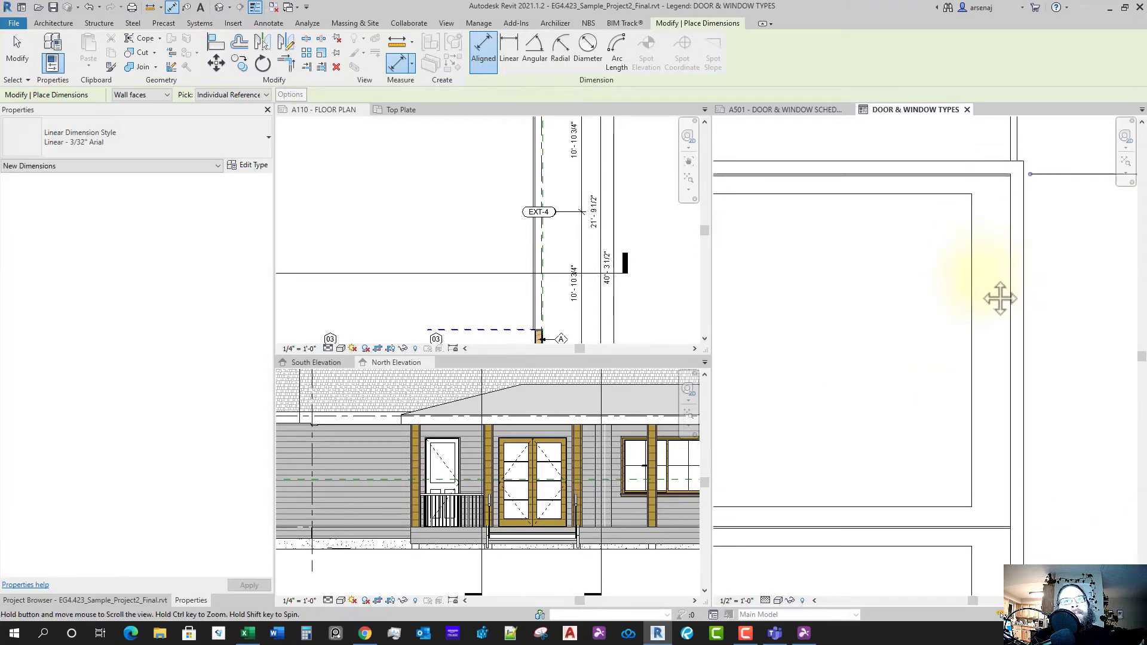
scroll(981, 277, up, 1)
middle_drag(980, 277, 987, 324)
click(1018, 250)
scroll(921, 314, down, 7)
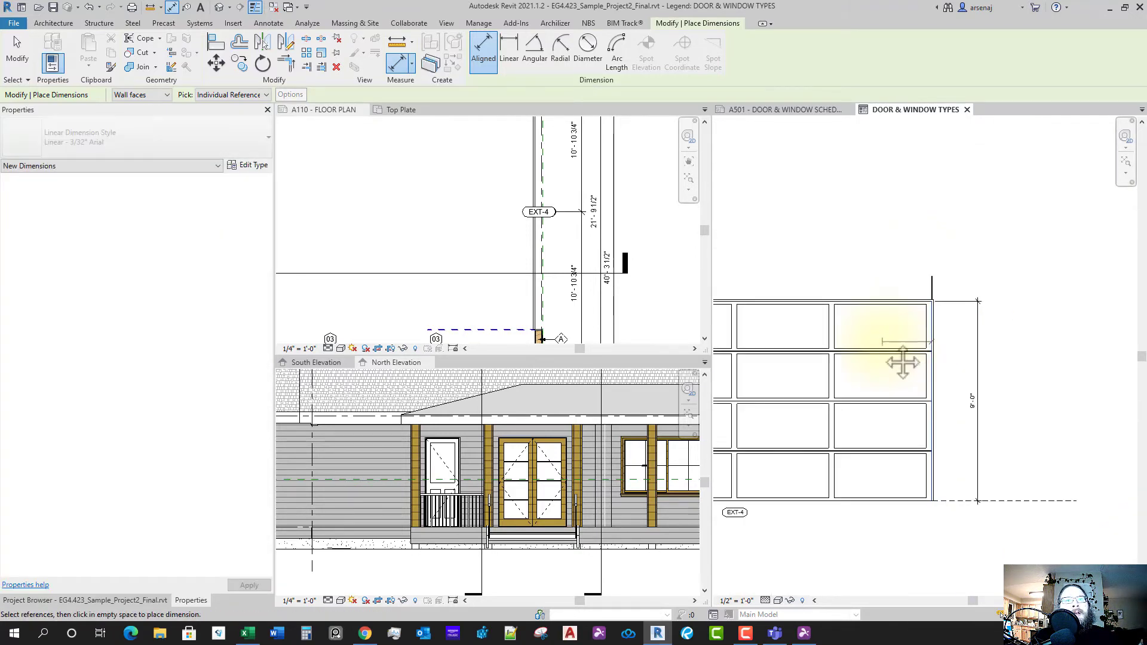
scroll(866, 305, up, 5)
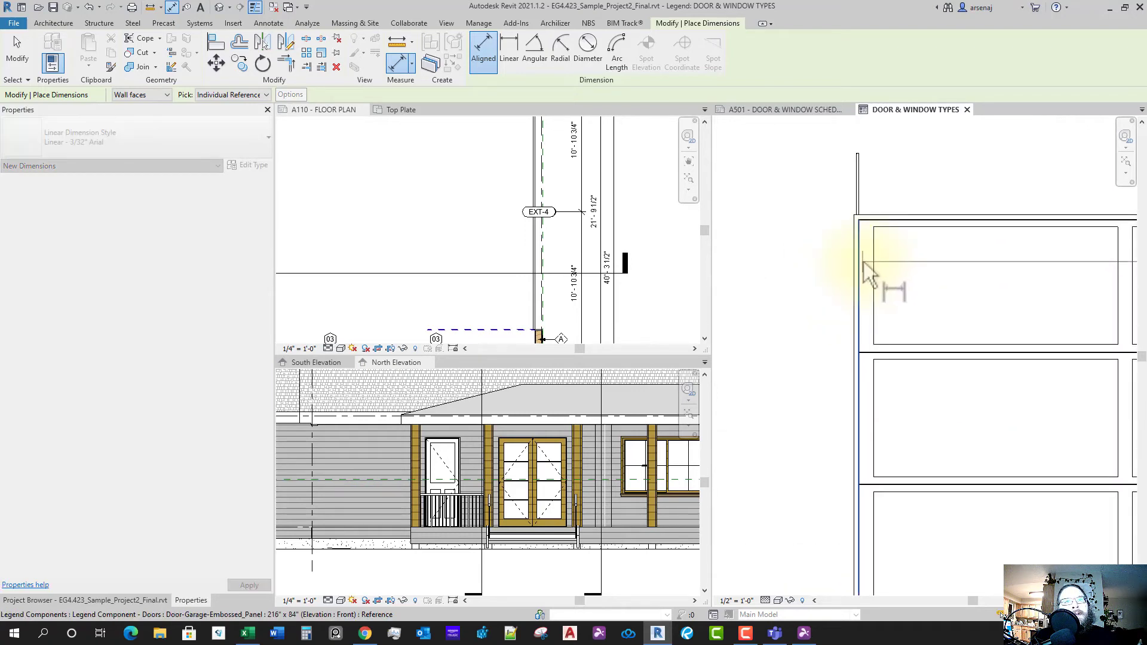
scroll(903, 251, down, 4)
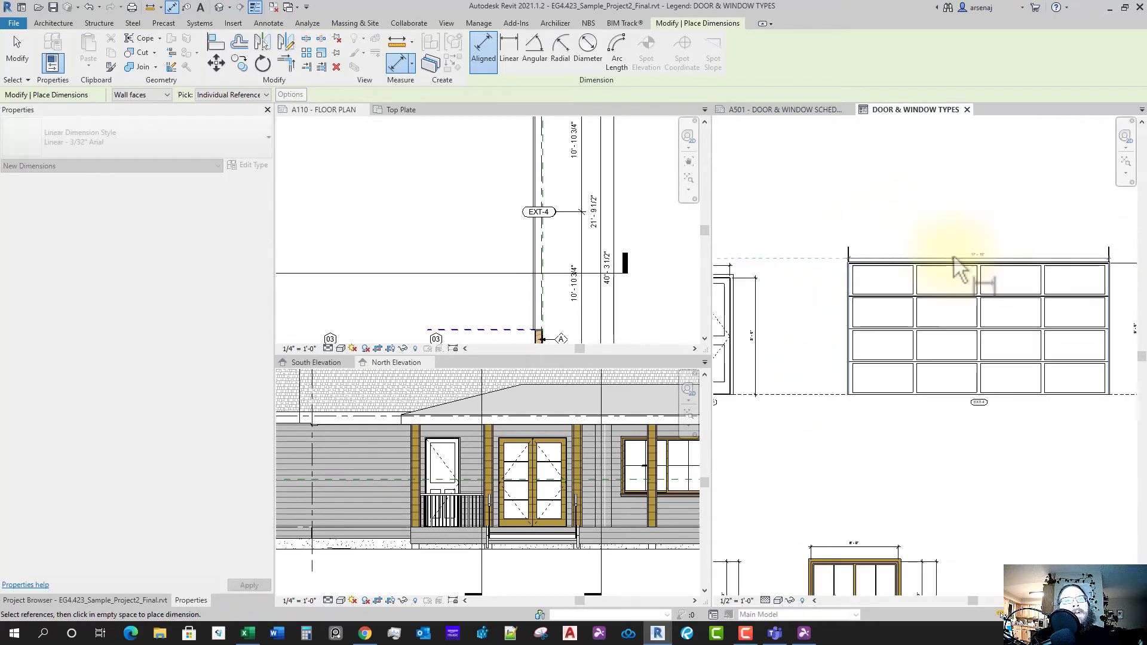
scroll(944, 263, down, 2)
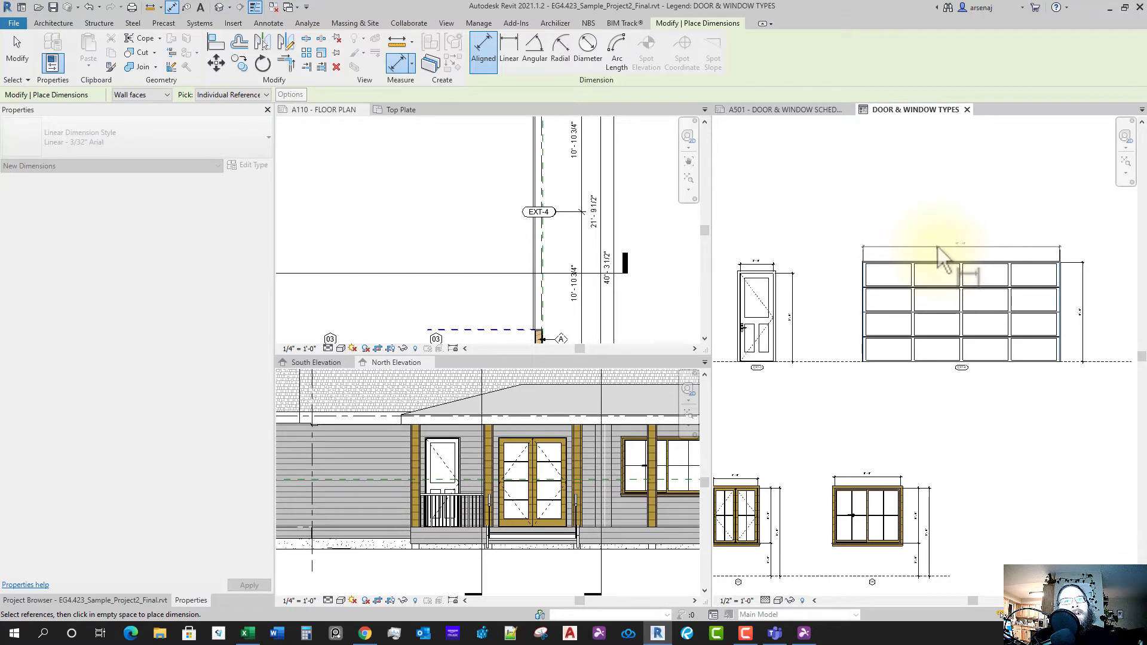
key(Escape)
key(Escape)
- Close the DOOR & WINDOW TYPES legend view to return to sheet A501
scroll(973, 346, down, 4)
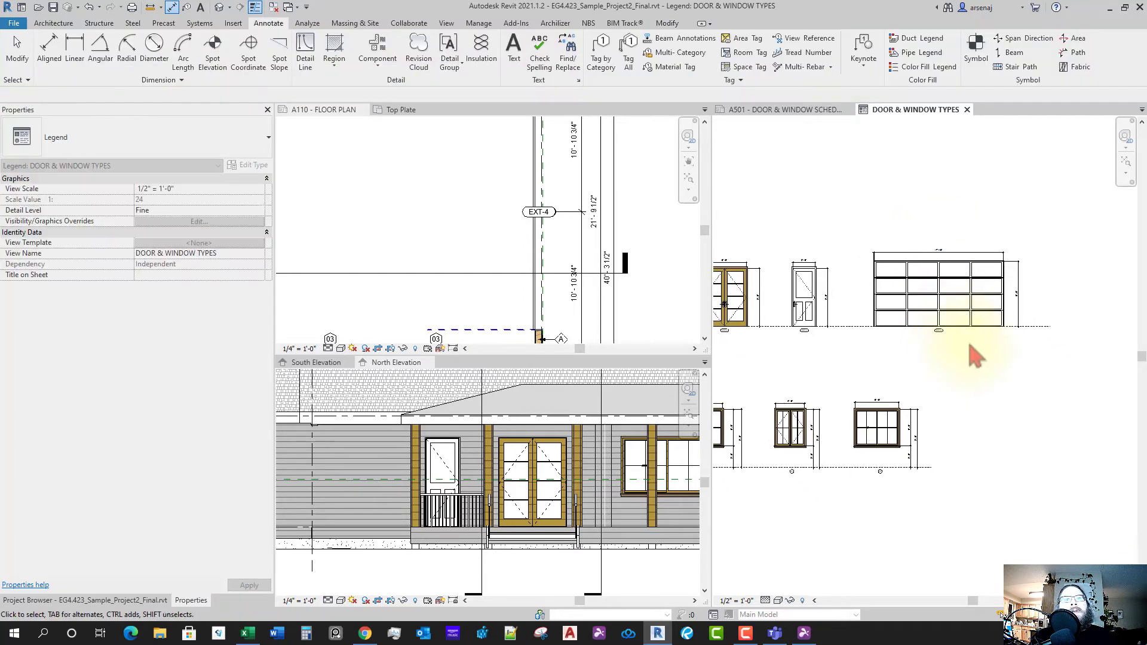
scroll(990, 416, up, 2)
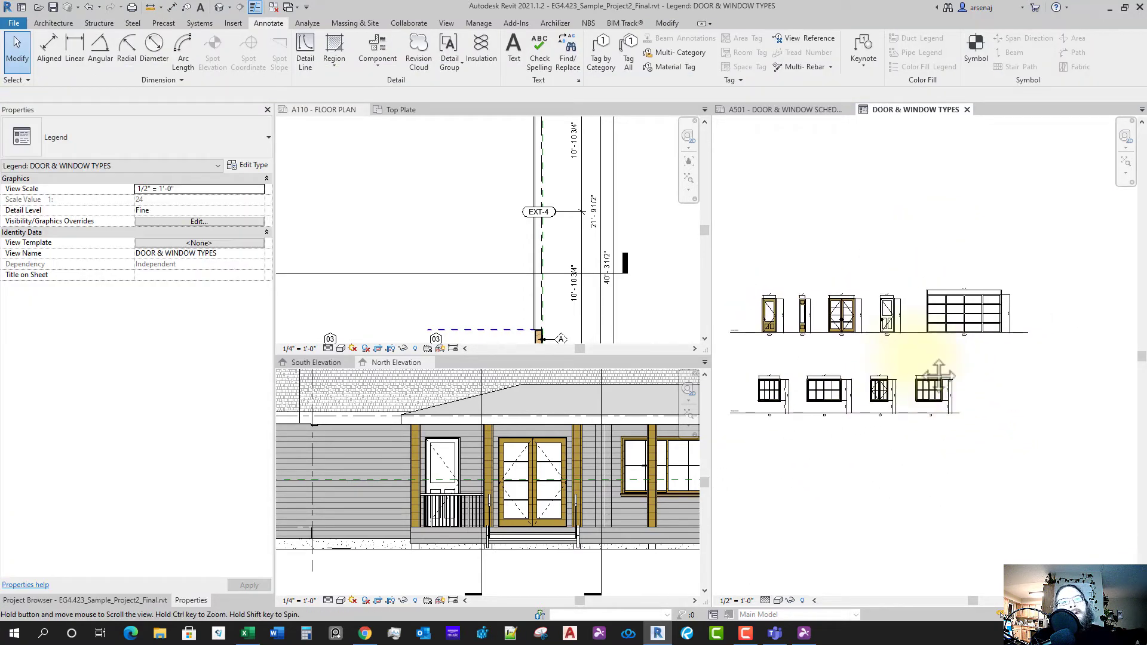
middle_drag(952, 368, 947, 370)
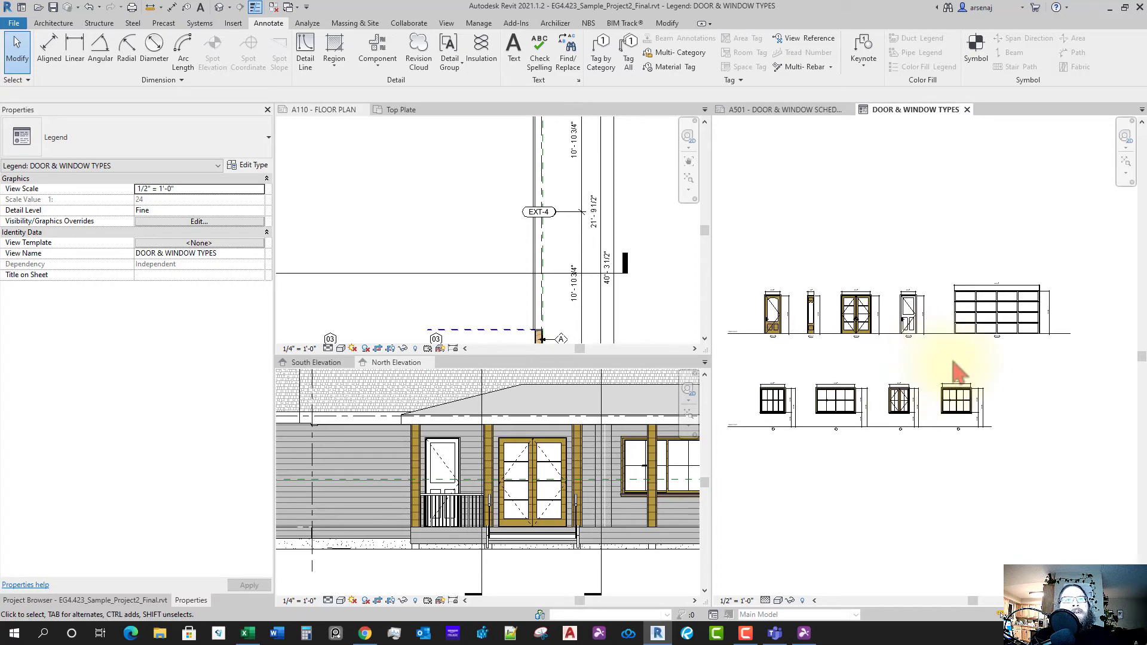
middle_click(912, 113)
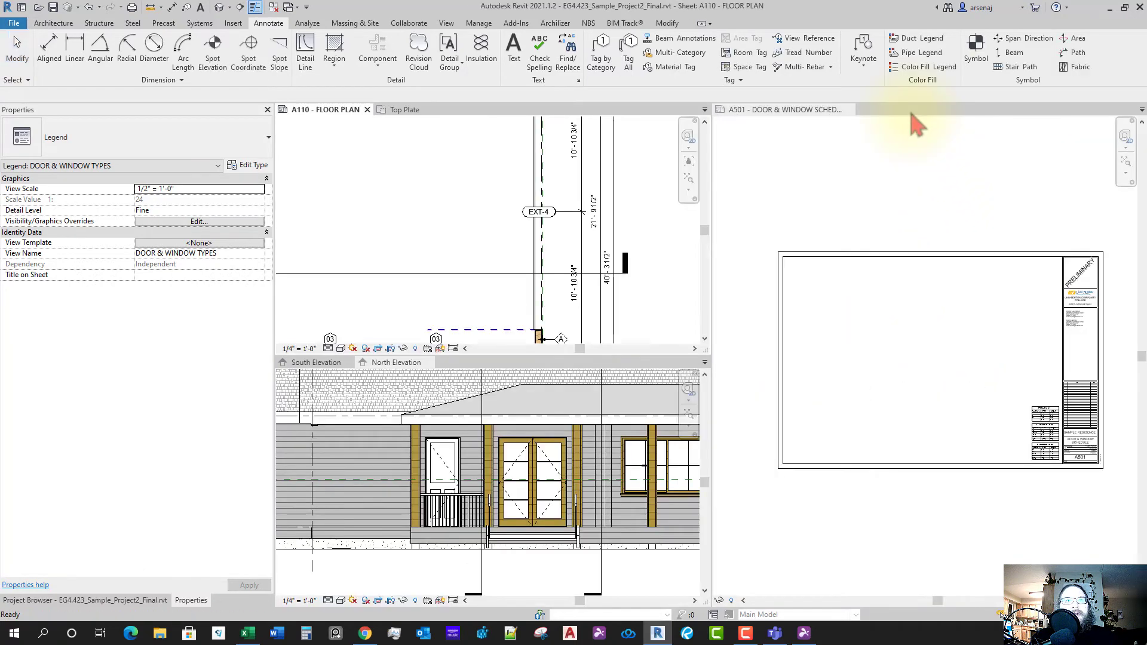
- Place the DOOR & WINDOW TYPES legend on sheet A501 and move it up and right
click(127, 603)
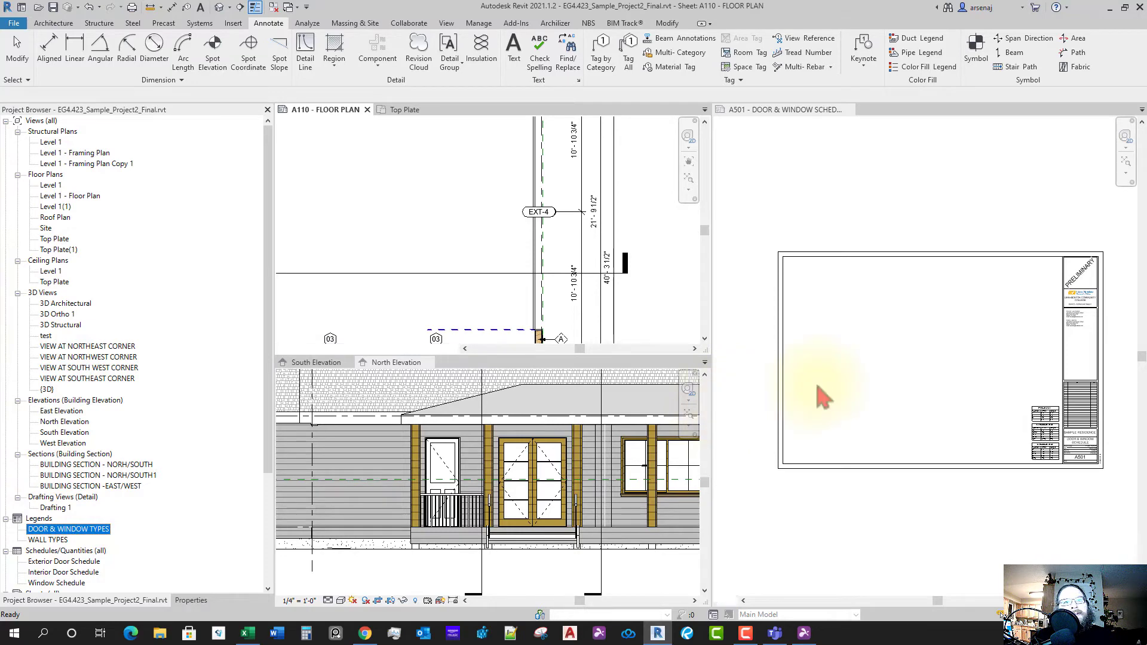
click(921, 382)
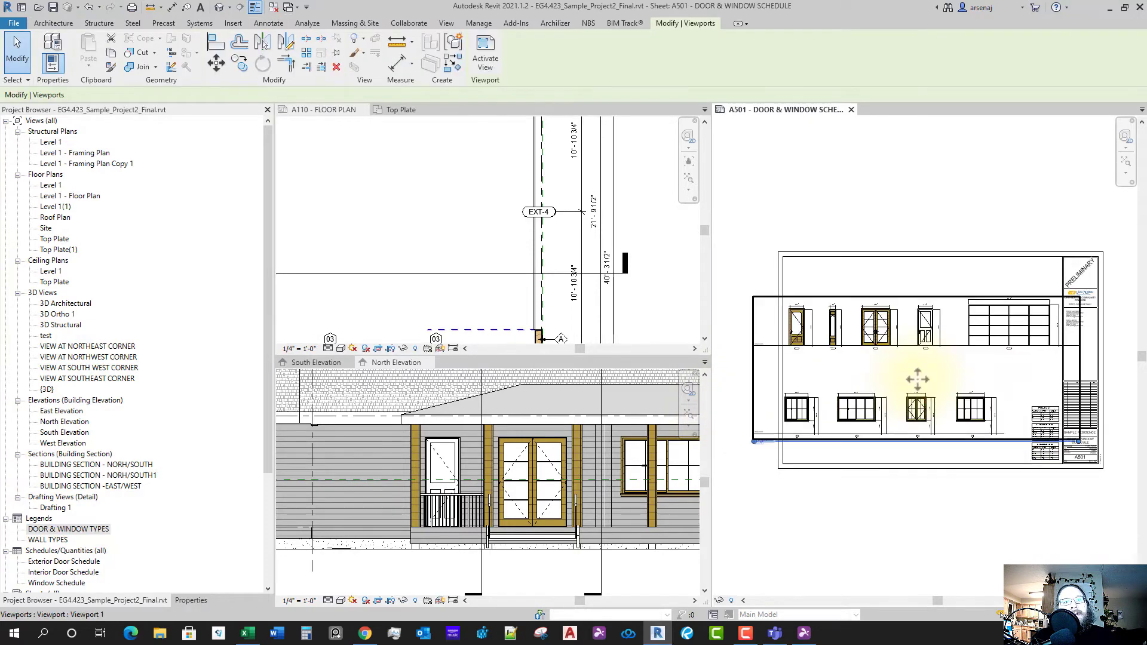
scroll(918, 379, up, 2)
key(Escape)
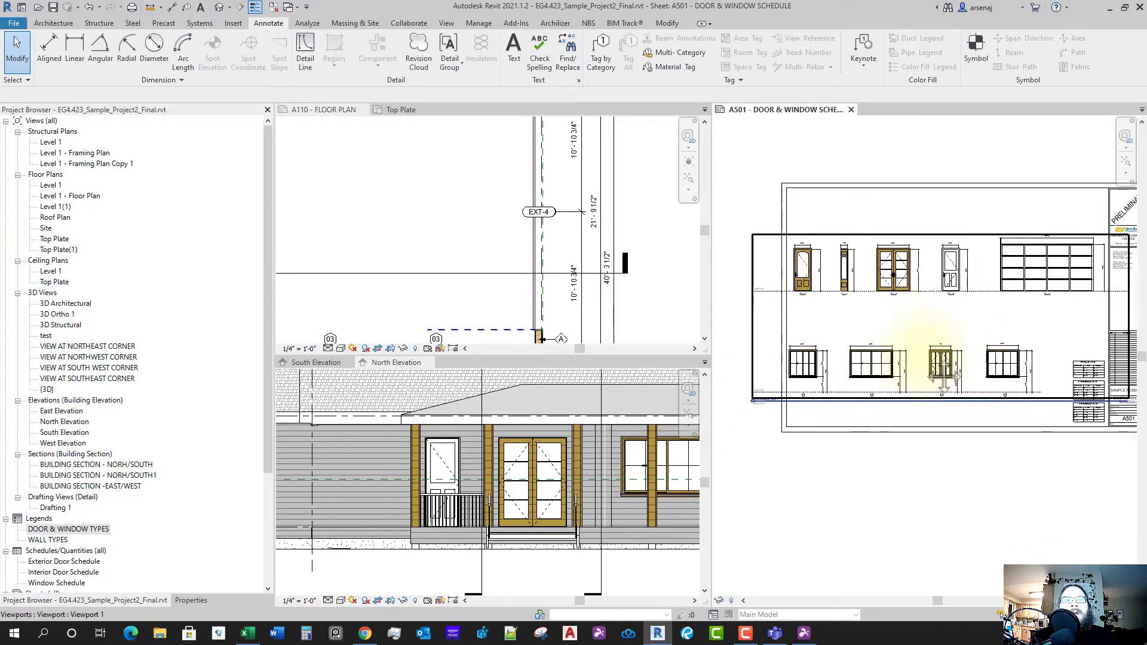
click(909, 356)
scroll(914, 382, down, 1)
scroll(923, 382, up, 1)
middle_drag(903, 359, 873, 366)
scroll(918, 362, down, 1)
drag(847, 355, 870, 317)
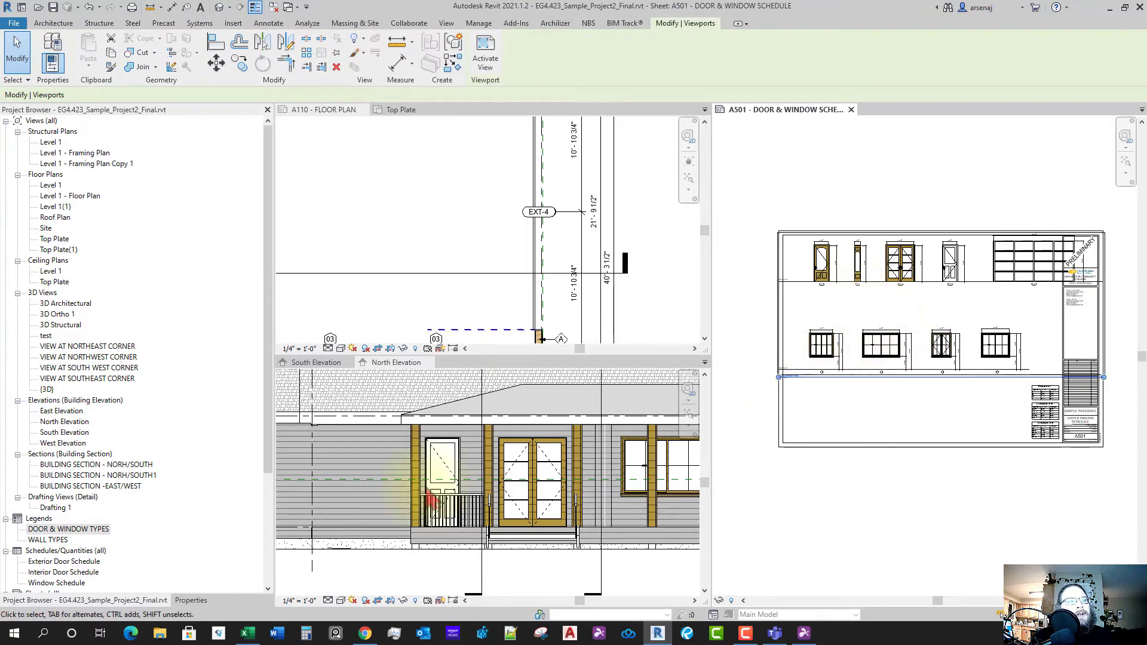
- Set the legend viewport scale to 3/8" = 1'-0" and nudge it into place within the title block
click(190, 601)
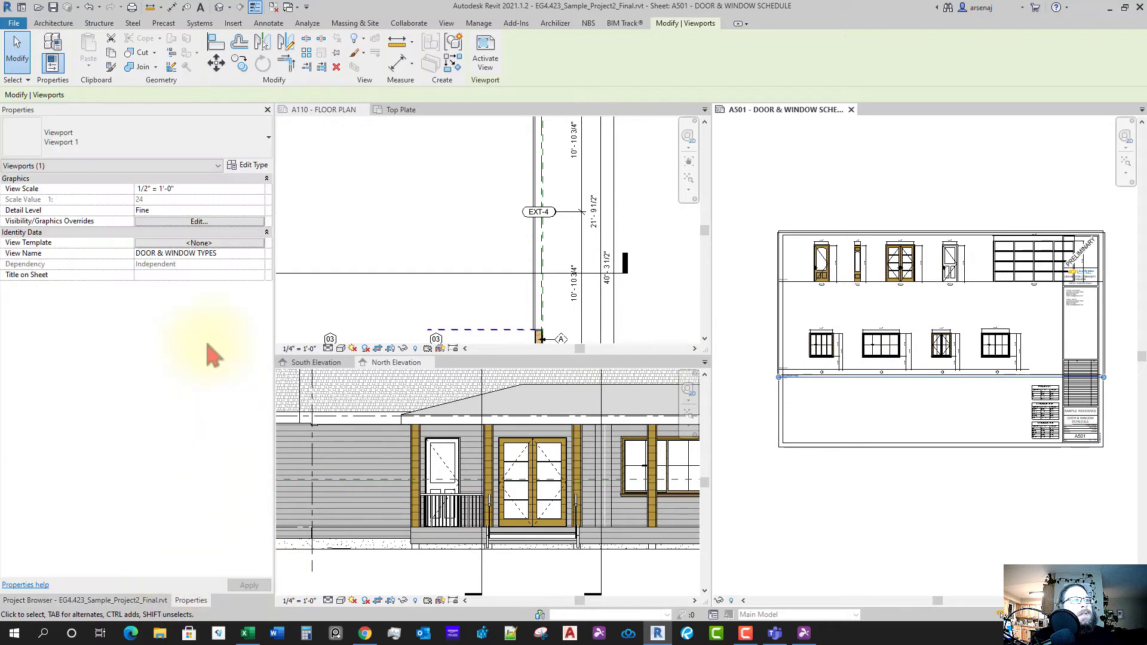
click(259, 190)
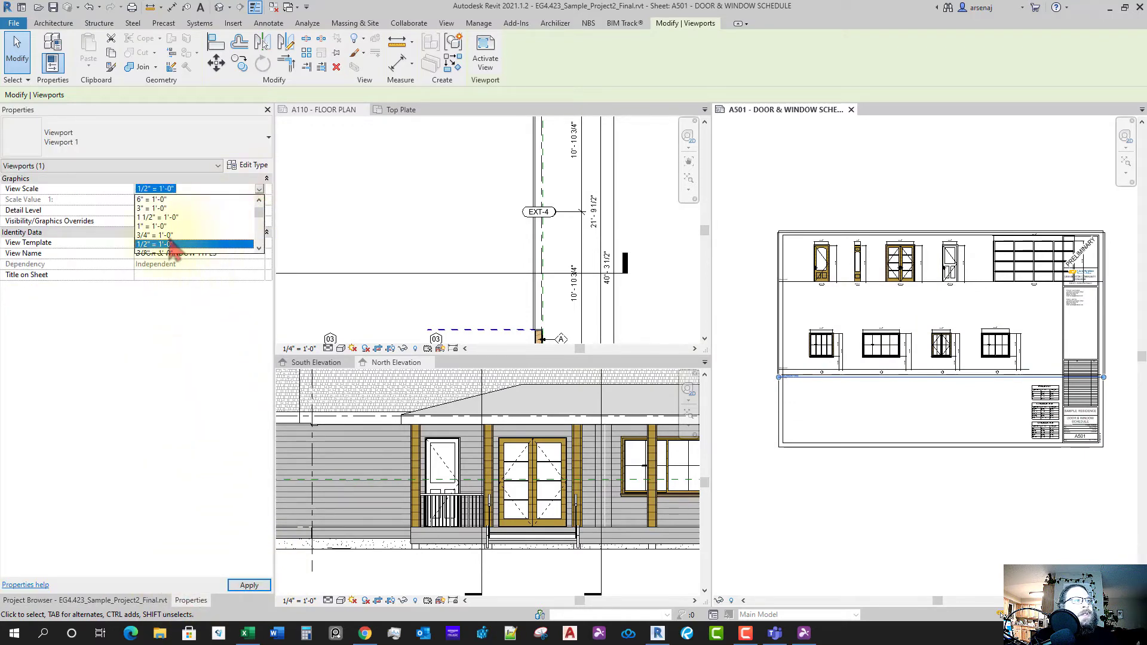
click(161, 235)
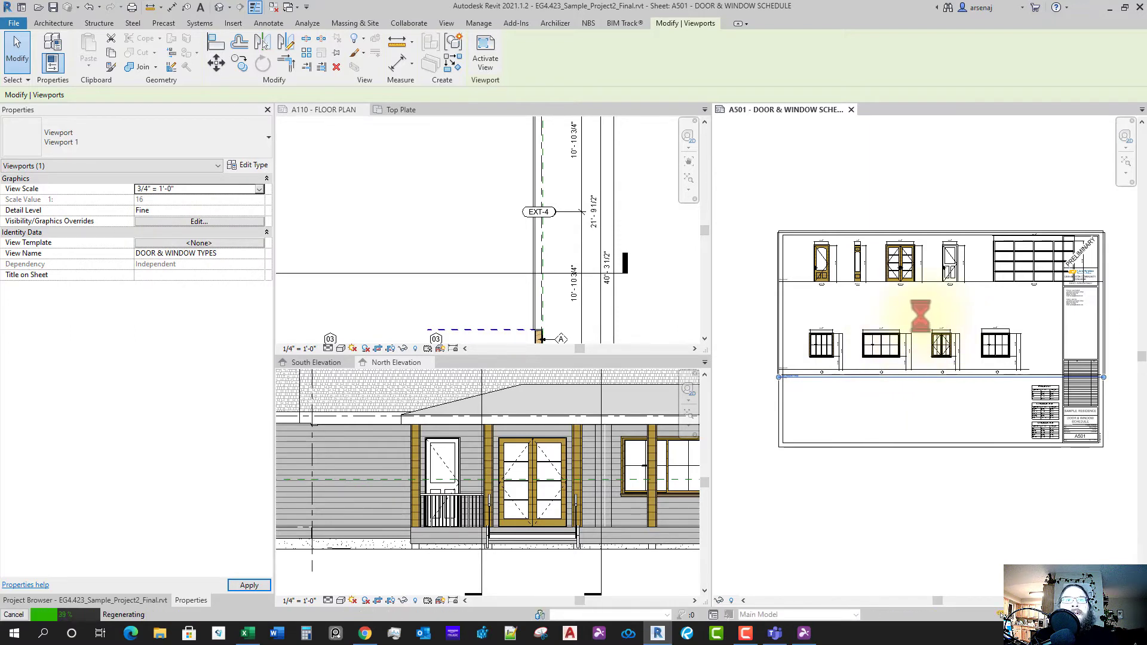
click(260, 190)
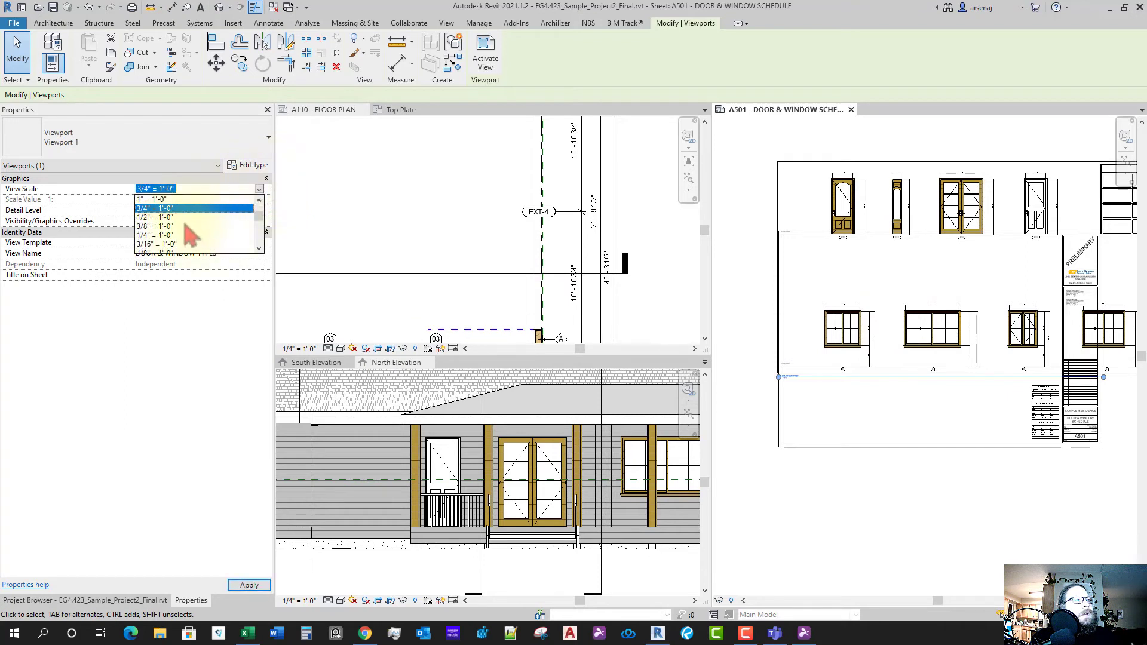
scroll(216, 238, down, 1)
click(215, 239)
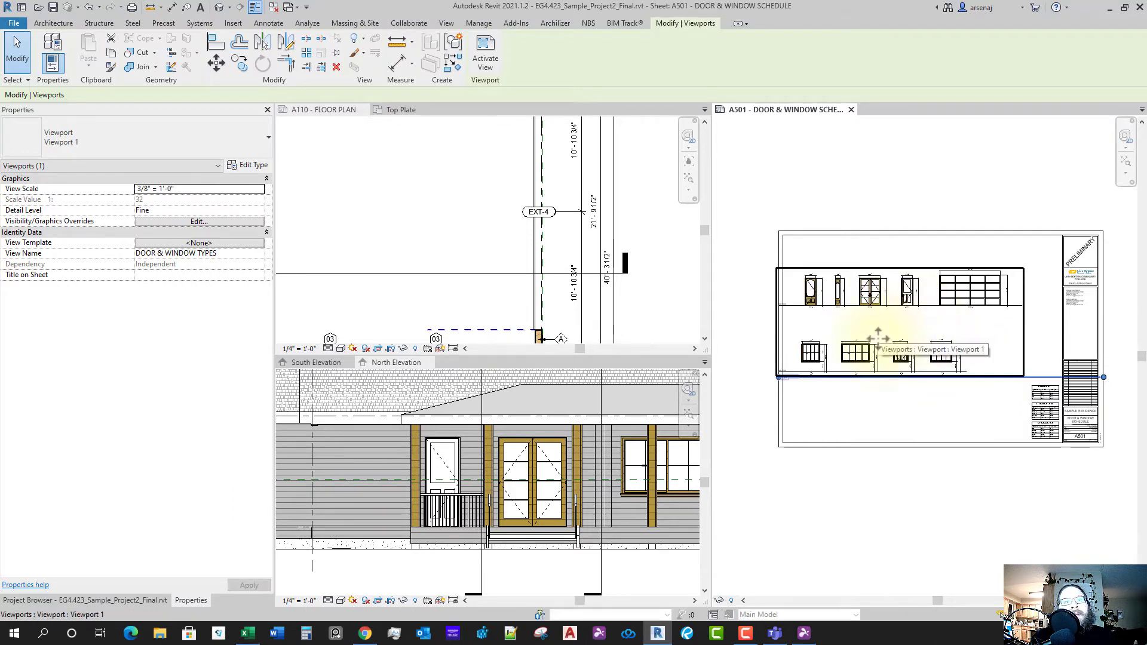
scroll(878, 338, up, 1)
drag(878, 338, 868, 292)
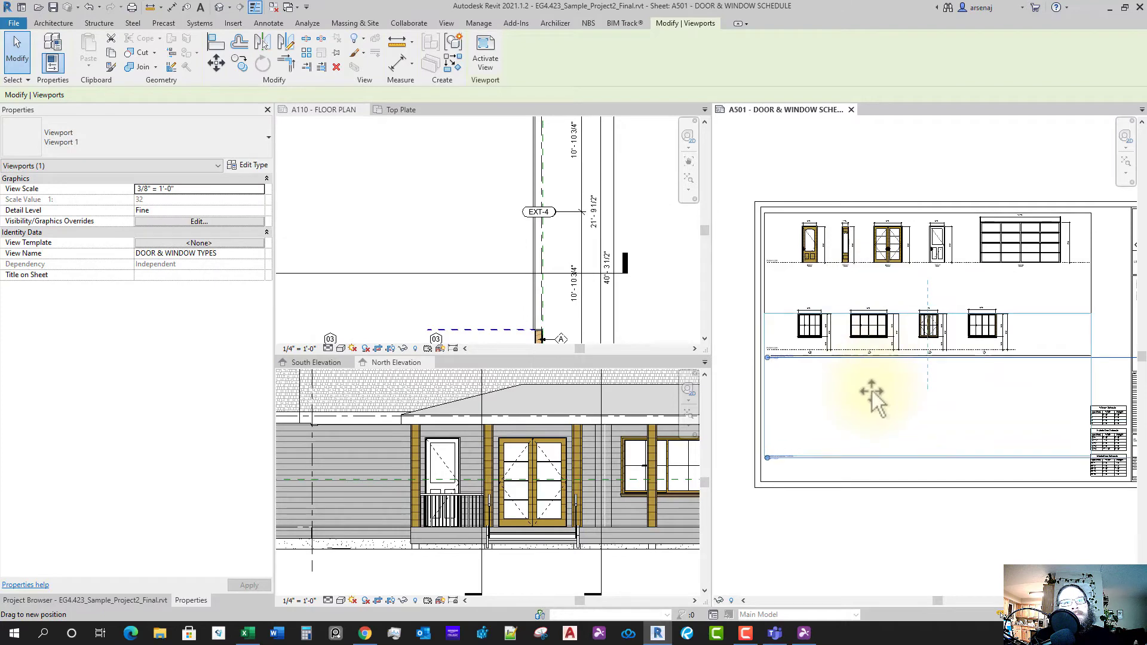
mouse_move(872, 398)
mouse_down()
mouse_move(870, 330)
mouse_move(871, 412)
mouse_up()
scroll(873, 413, down, 3)
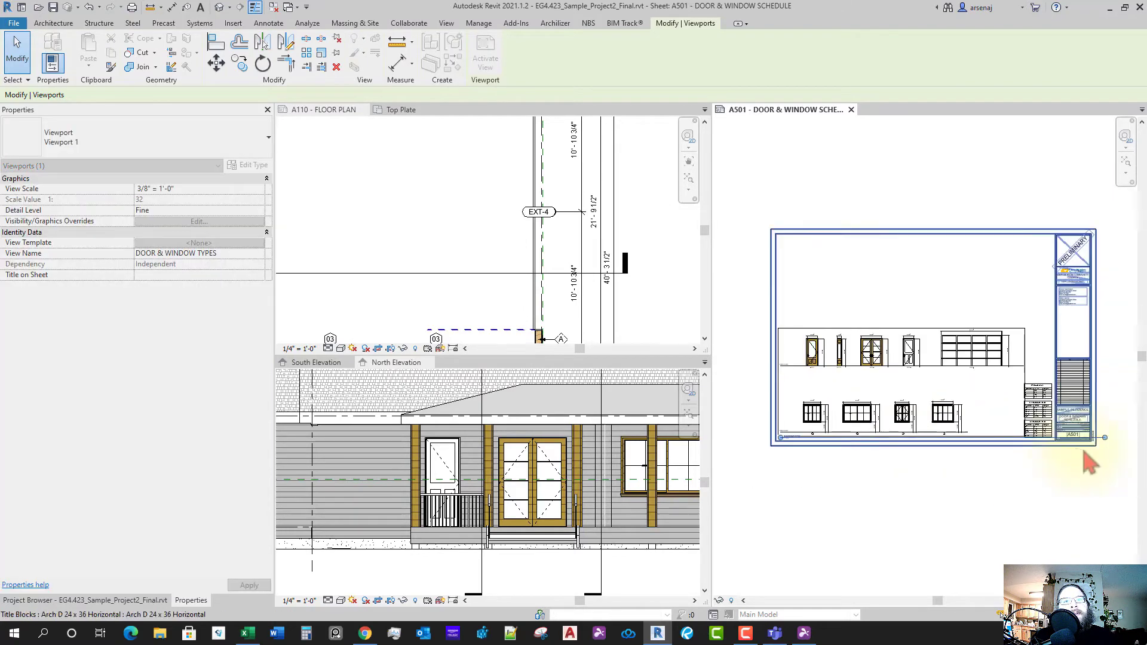
- Box-select the three schedules and move them to the sheet's upper-left
click(1017, 460)
scroll(1050, 441, up, 2)
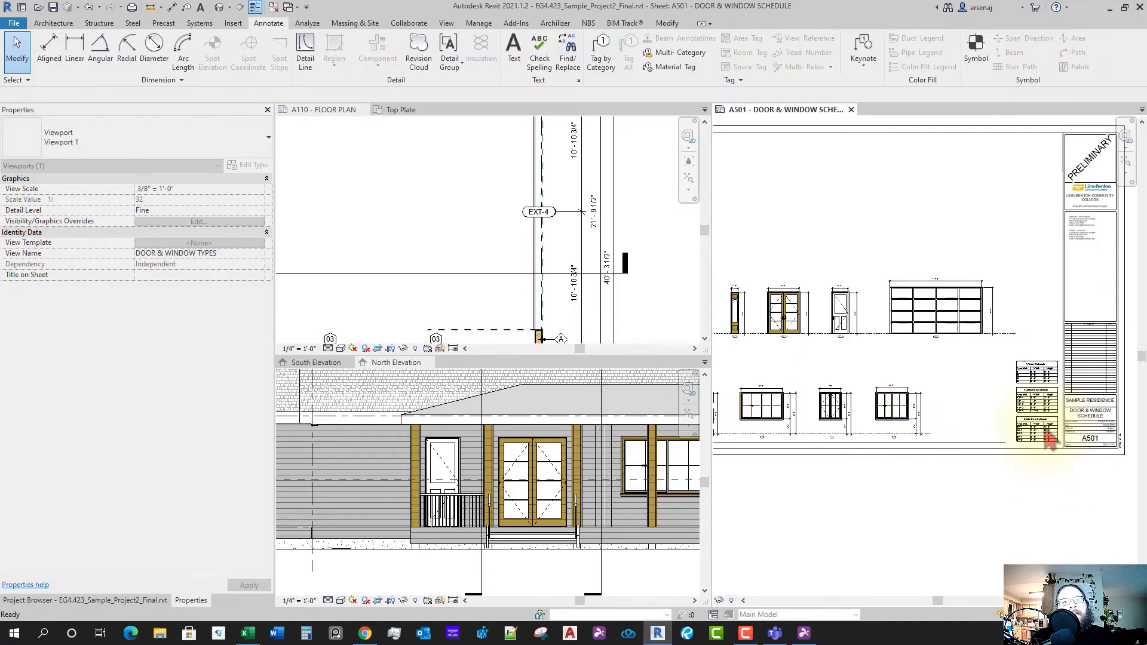
scroll(1046, 432, up, 1)
drag(1055, 336, 789, 280)
scroll(1050, 424, down, 3)
click(966, 441)
- Slide the DOOR & WINDOW TYPES viewport to the right on the sheet
click(951, 400)
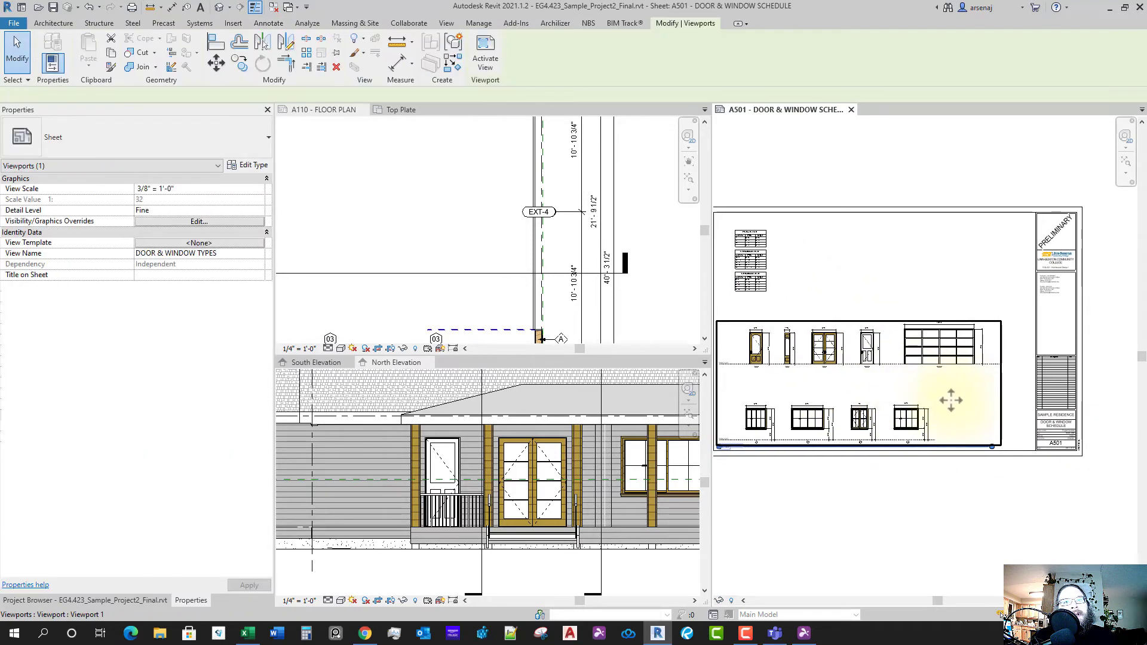
drag(951, 400, 974, 408)
key(Escape)
scroll(861, 455, up, 4)
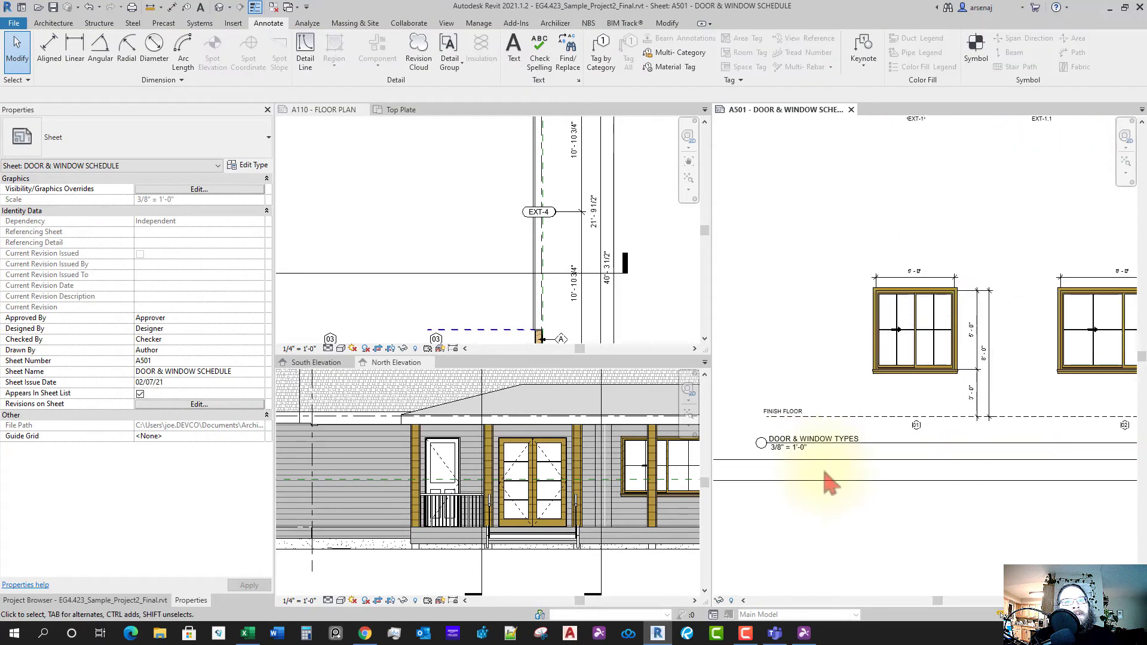
scroll(890, 401, down, 5)
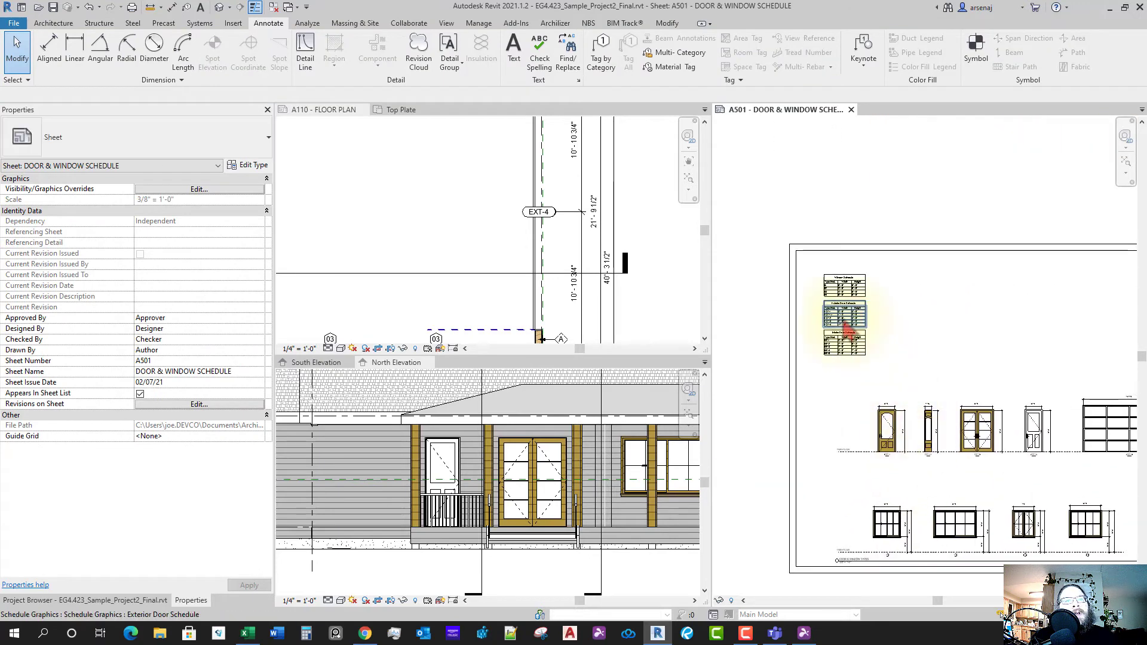
scroll(812, 292, up, 4)
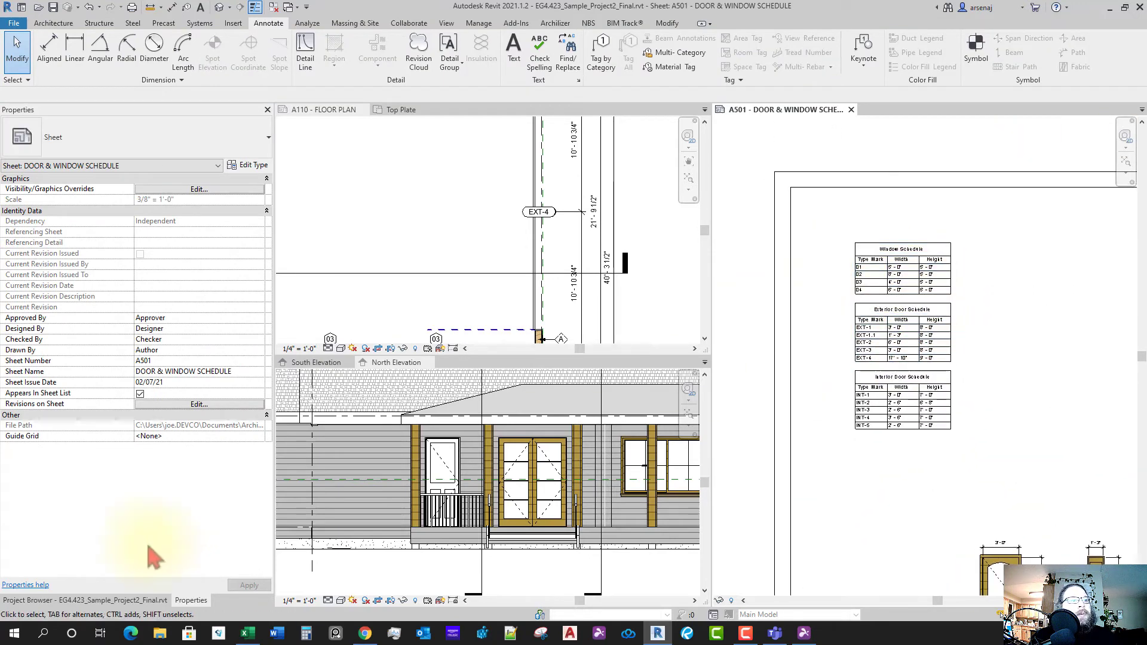
- Open the Exterior Door Schedule from the Project Browser's schedules group
click(123, 600)
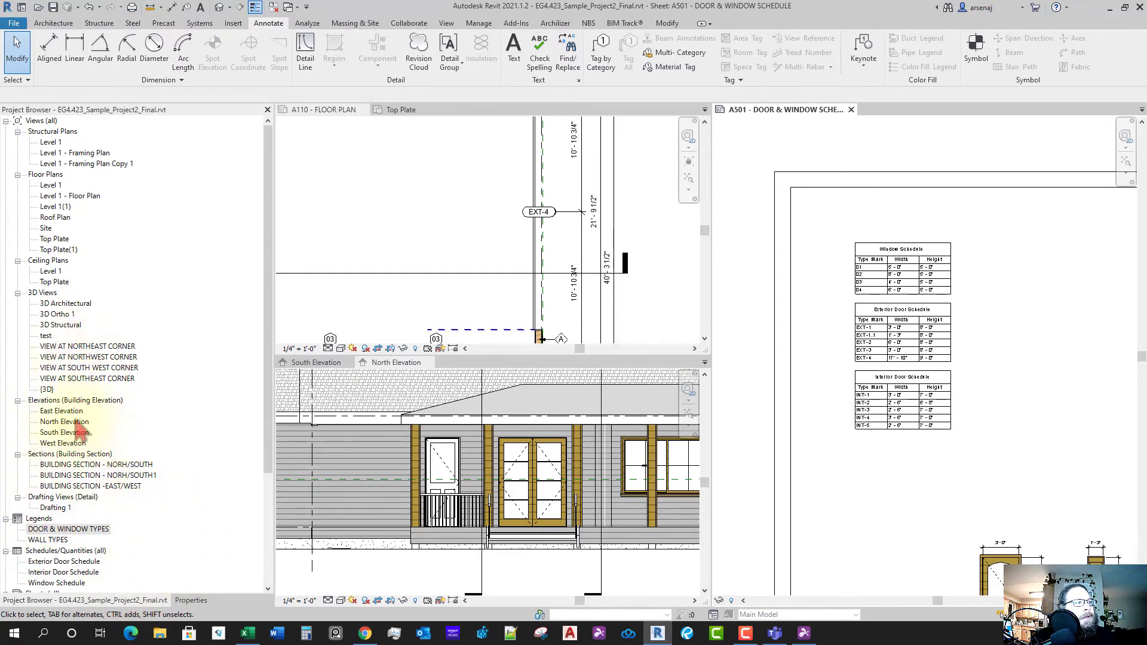
click(67, 499)
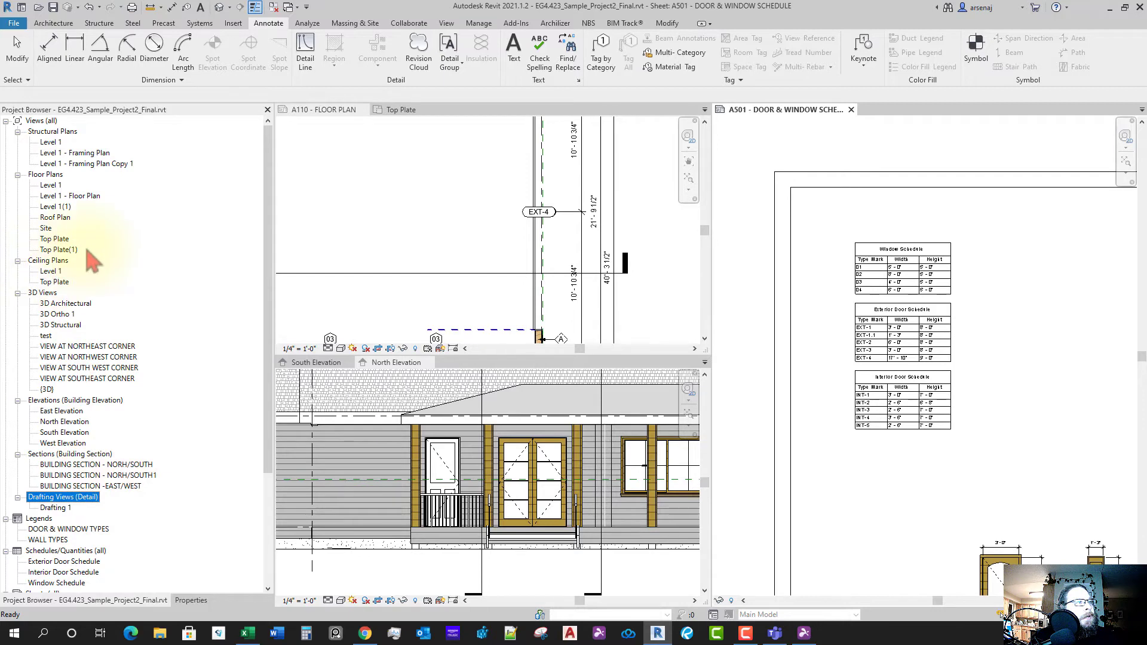
click(66, 551)
scroll(72, 555, down, 2)
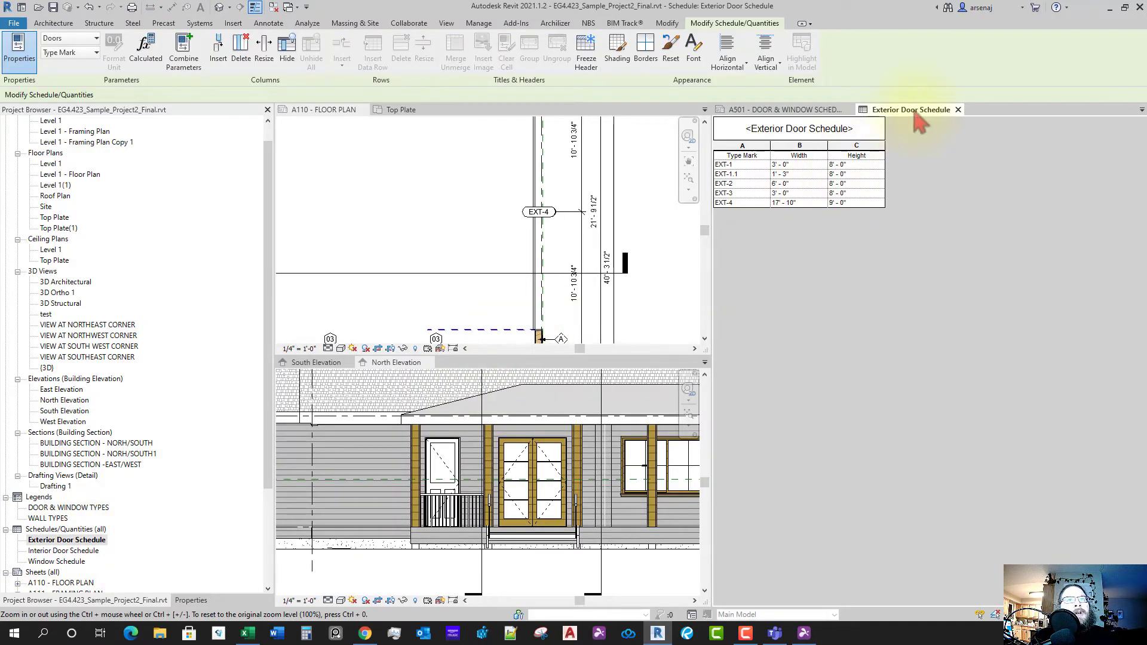
- Open the Exterior Door Schedule's field settings and add Thickness, Frame Type and Frame Material
drag(916, 114, 485, 128)
click(191, 601)
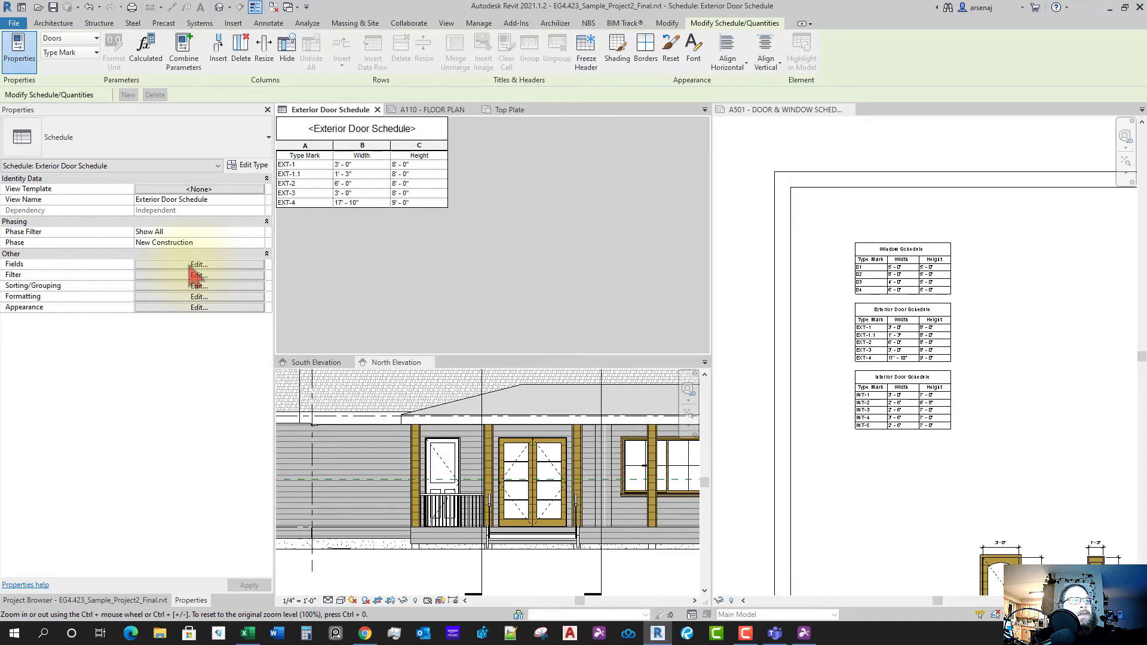
click(197, 264)
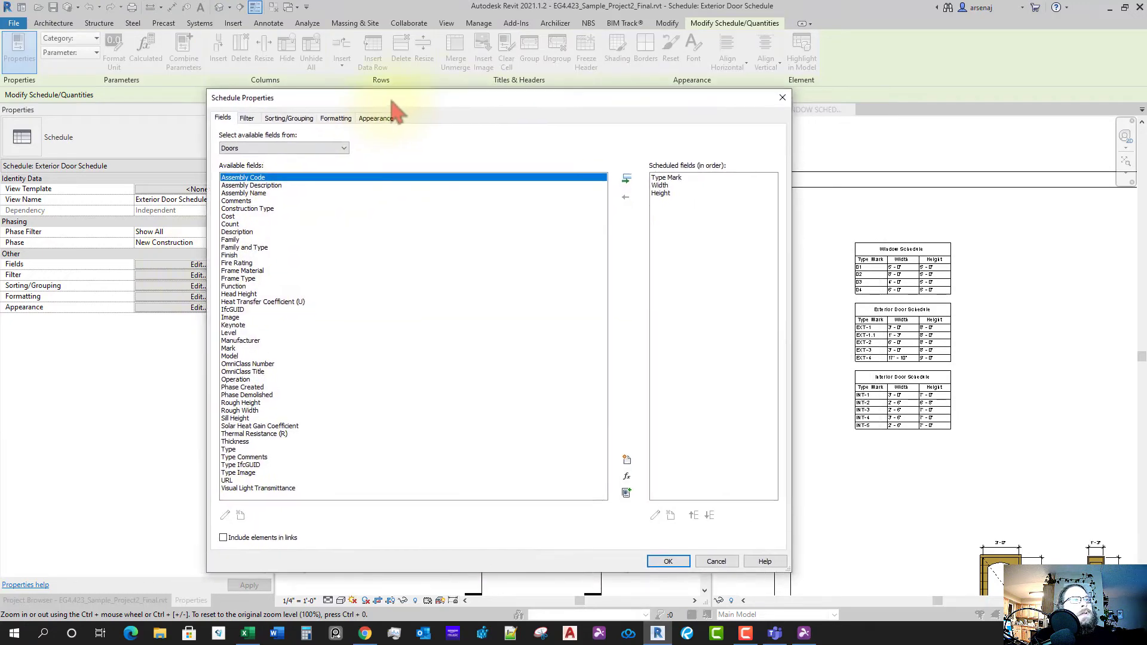
drag(393, 99, 326, 83)
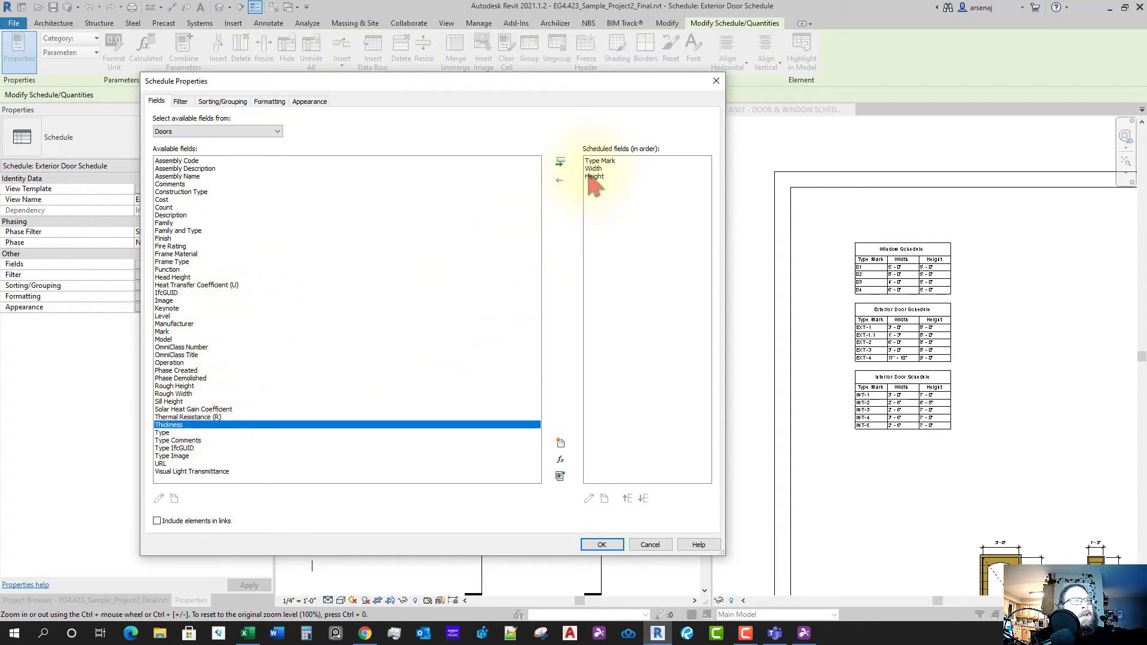
click(561, 163)
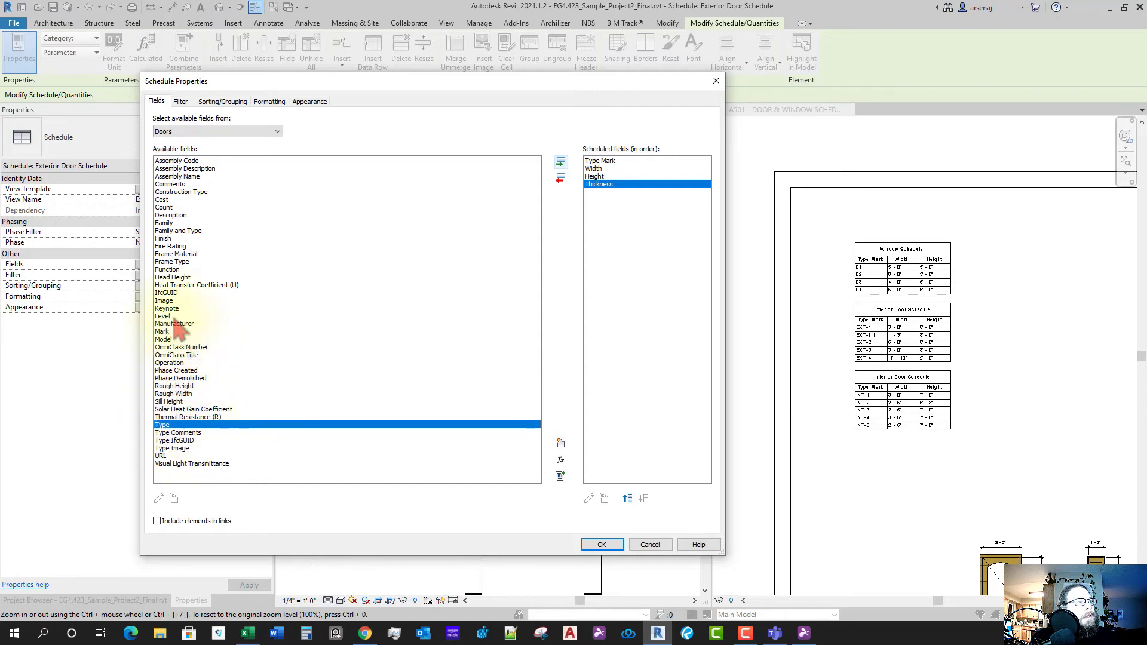
click(174, 261)
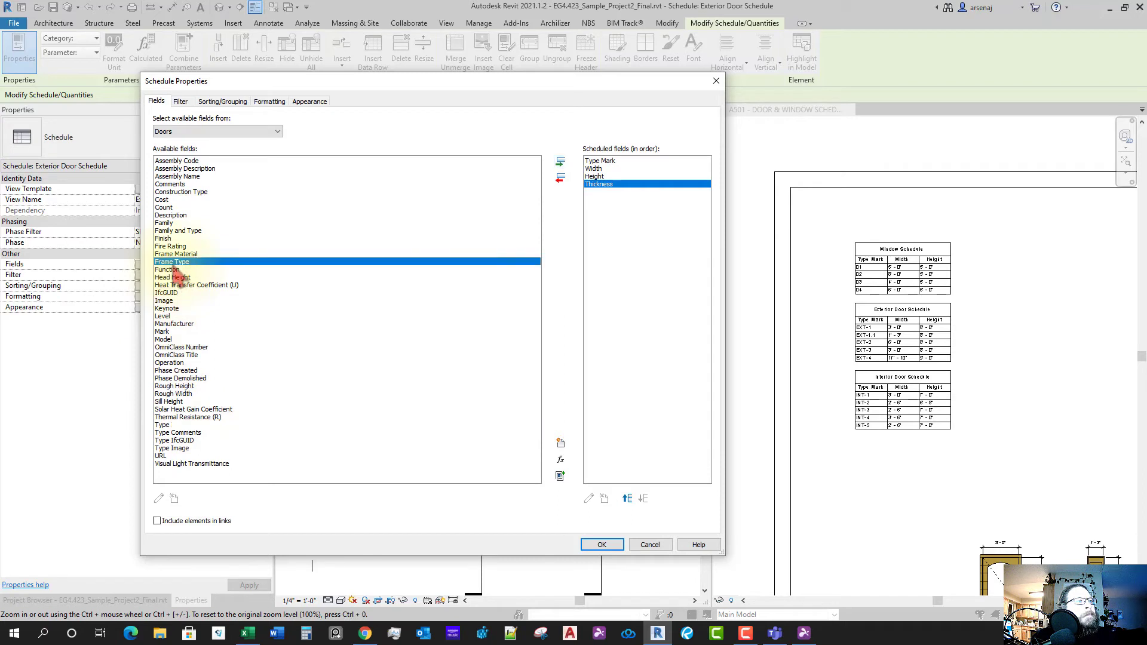
click(560, 162)
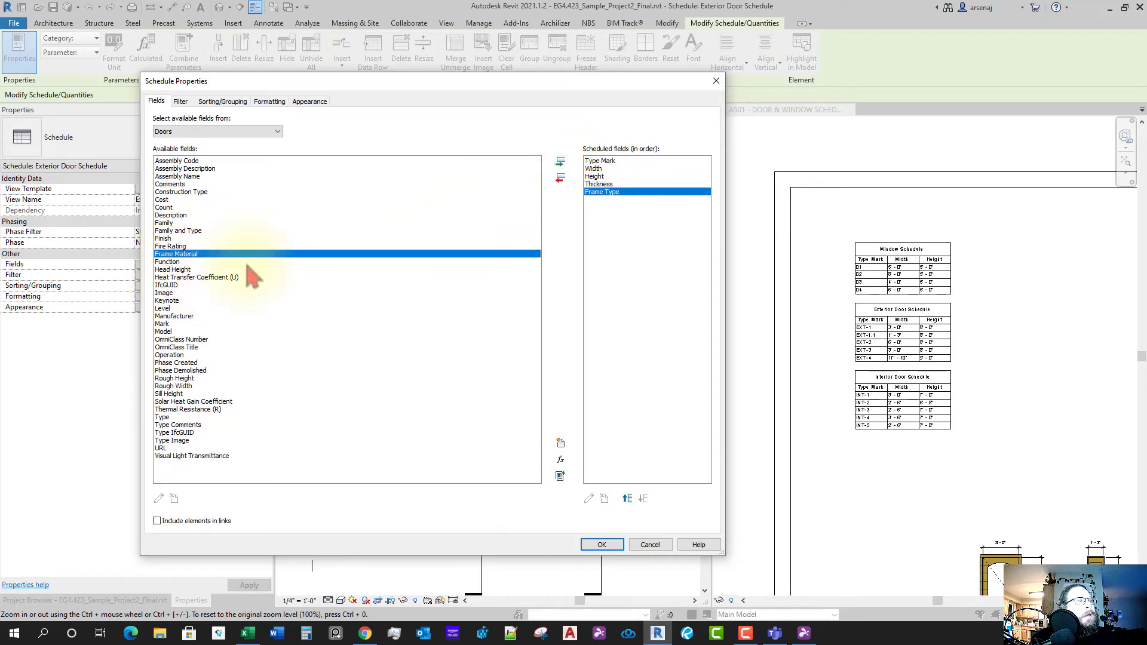
click(561, 163)
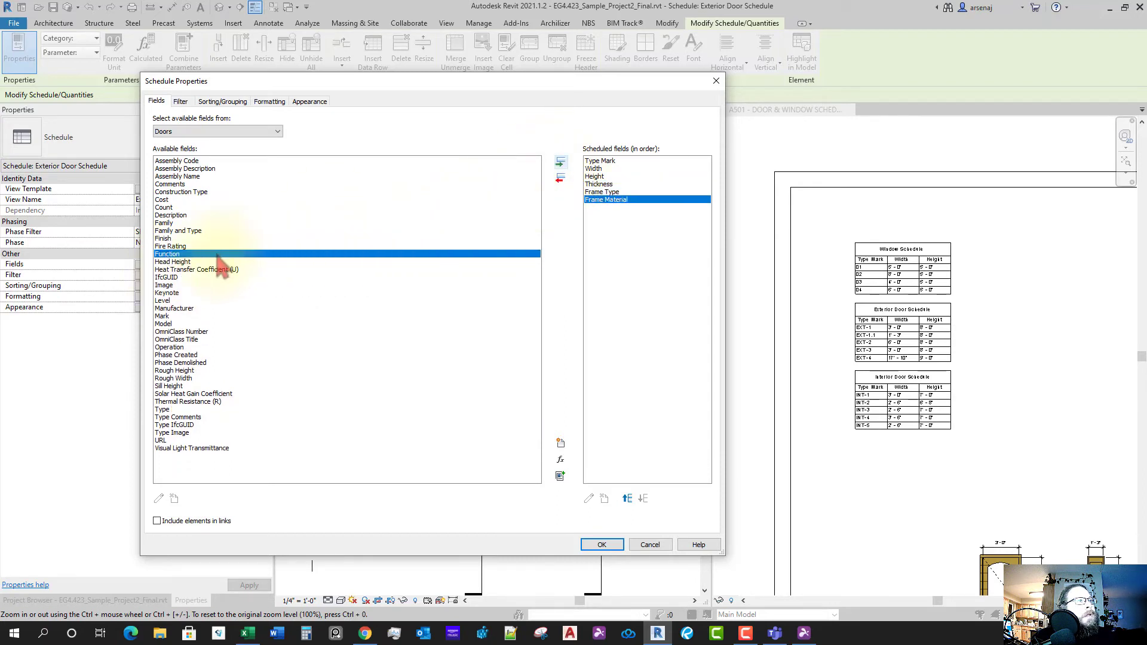
- Add Construction Type, Count, Head Height and Level to the schedule and confirm
click(172, 208)
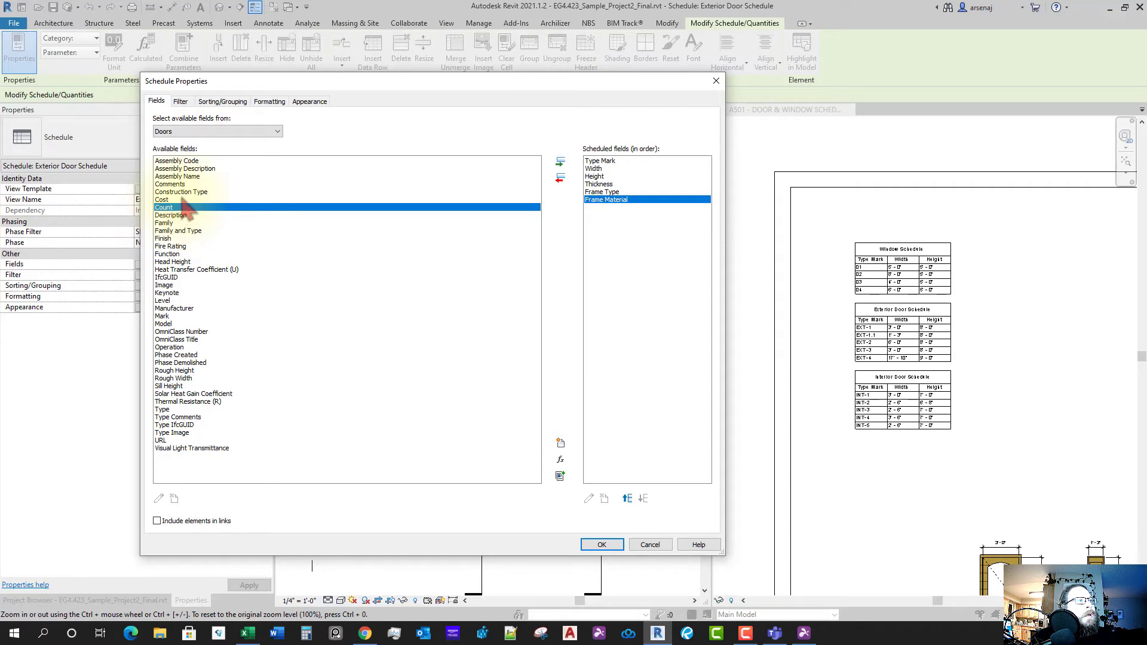
click(186, 199)
click(197, 192)
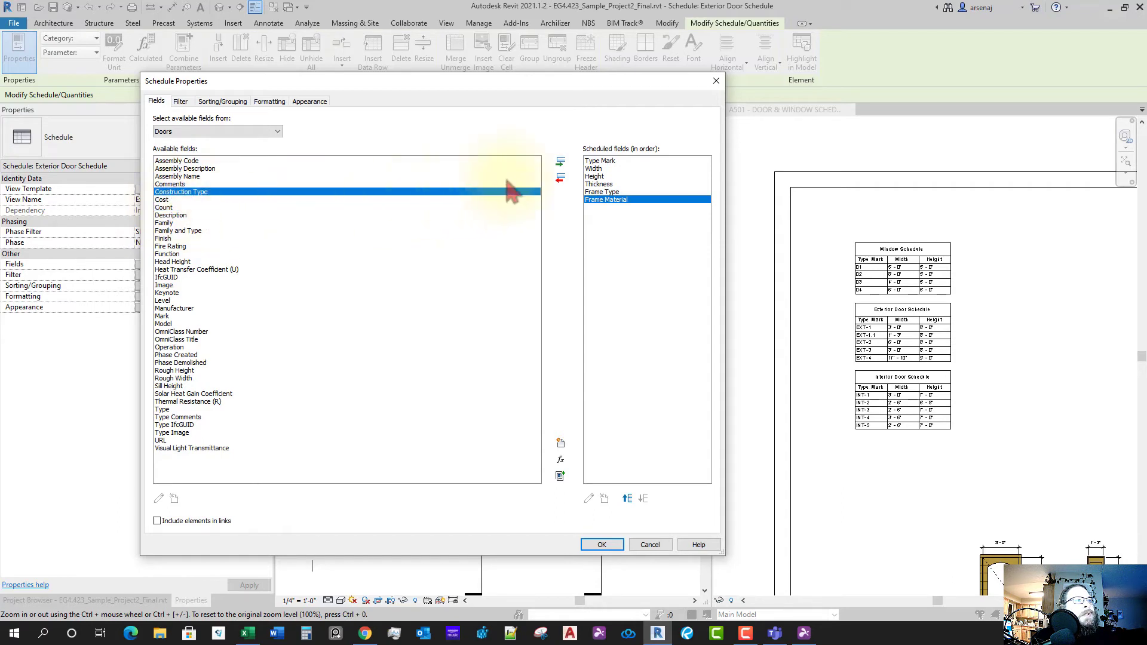
click(560, 164)
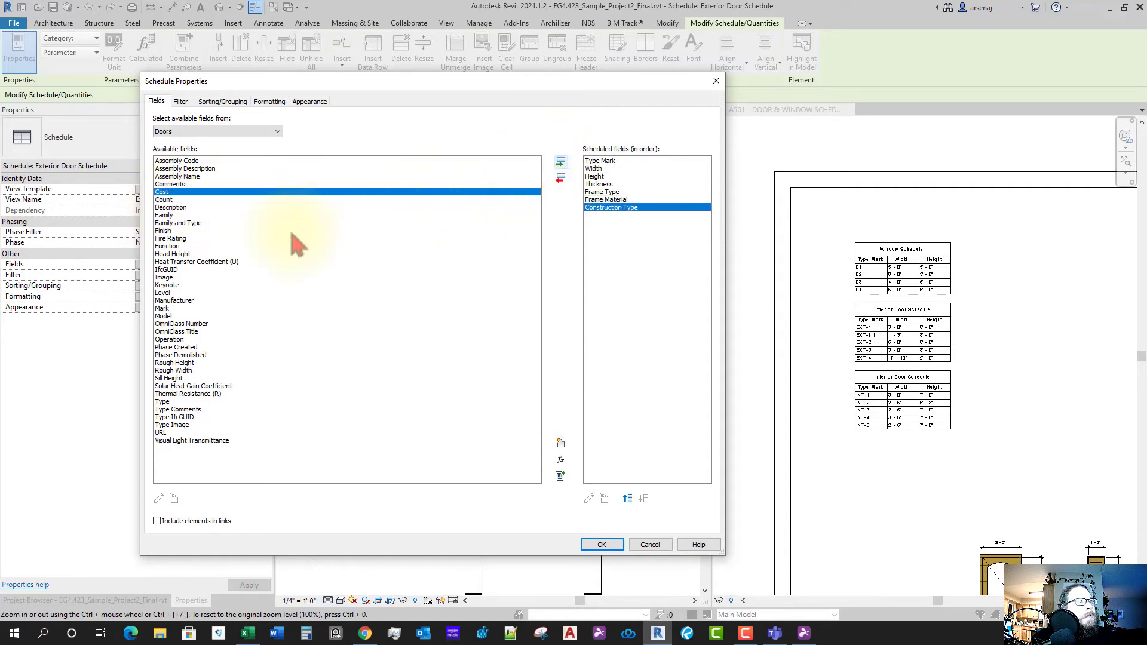
click(168, 199)
click(560, 163)
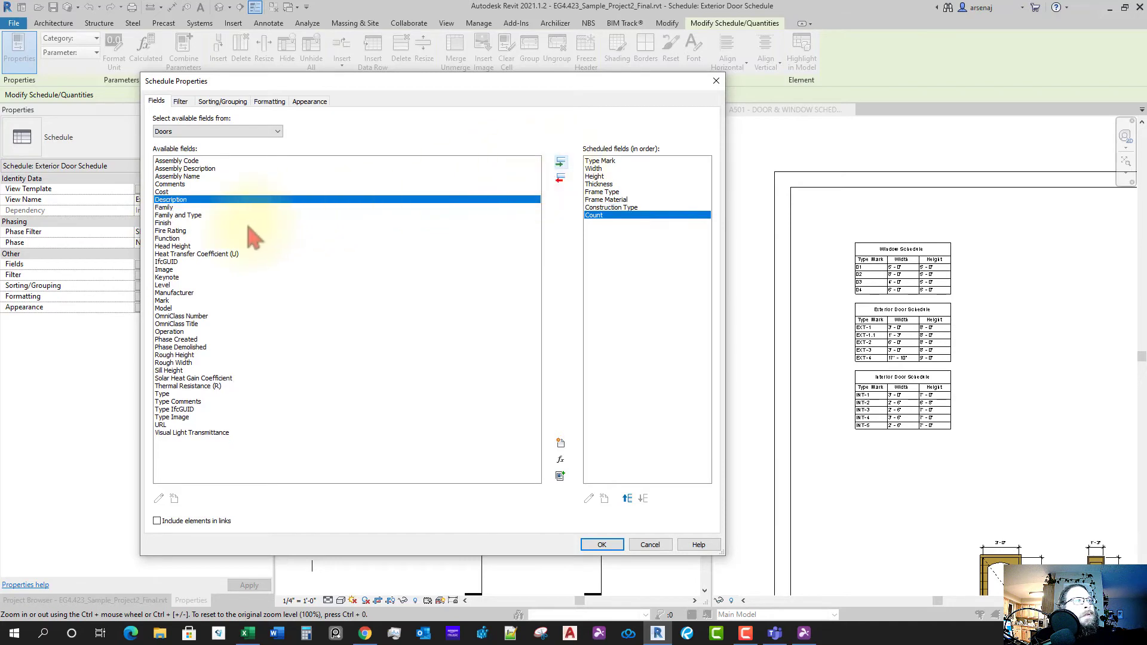
click(174, 239)
click(212, 246)
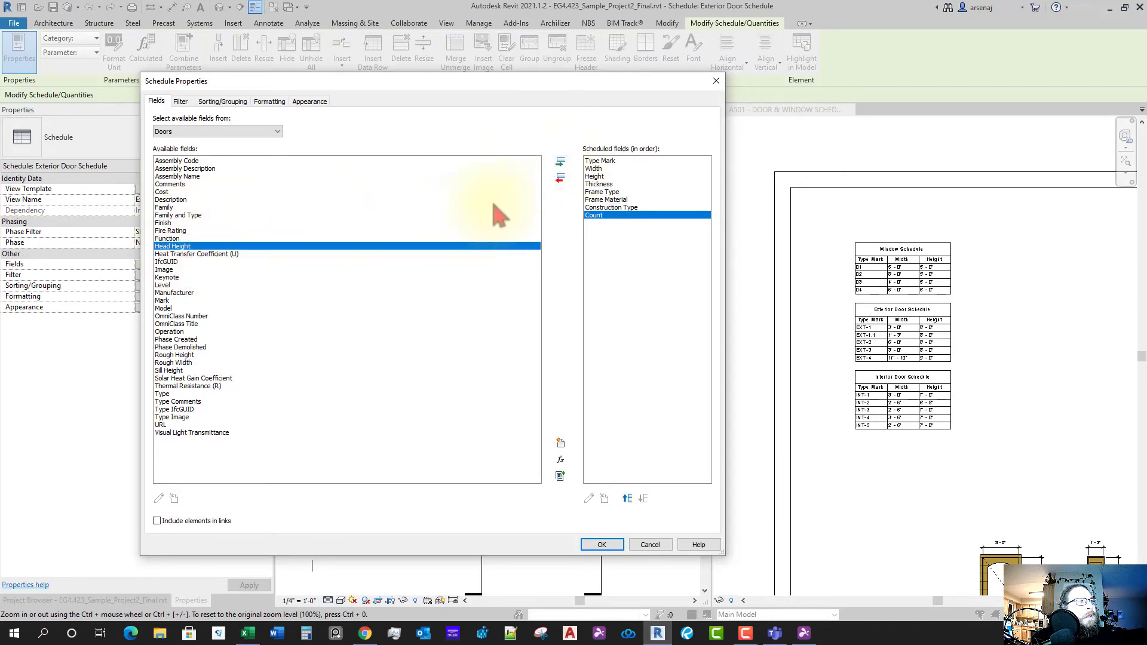
click(560, 162)
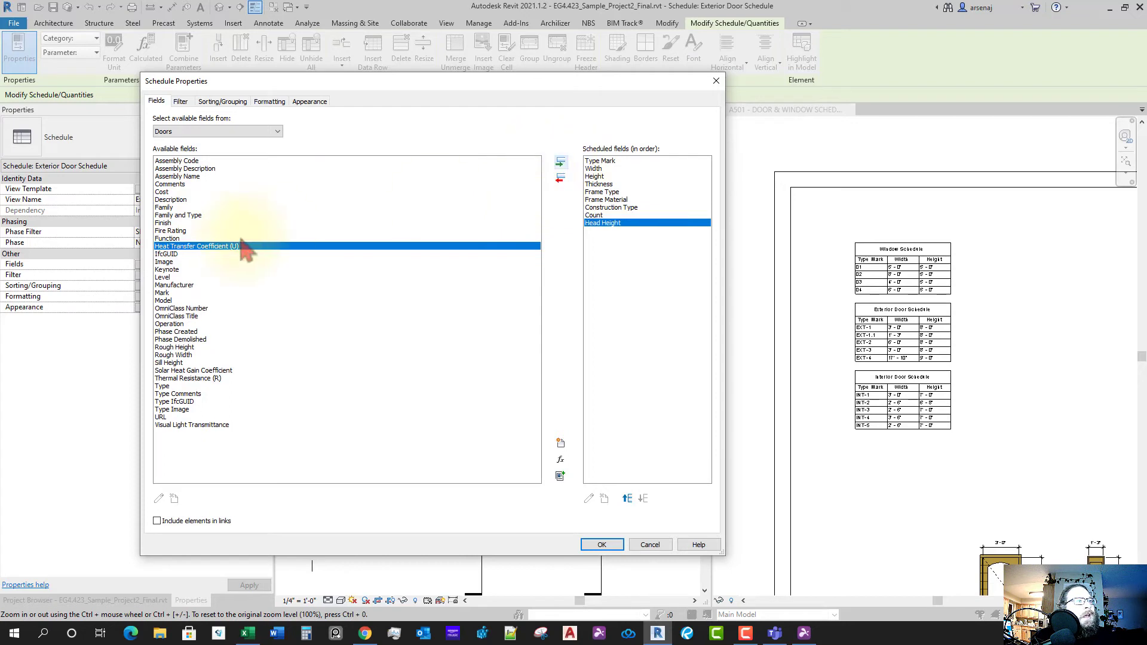
click(163, 278)
click(560, 162)
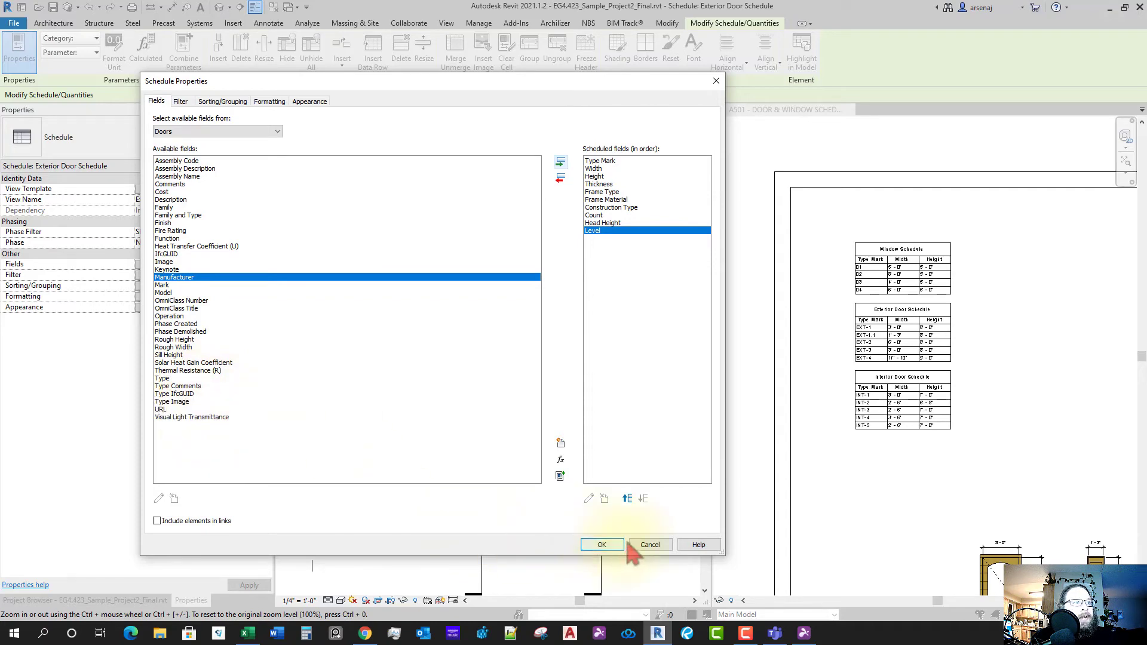
click(602, 545)
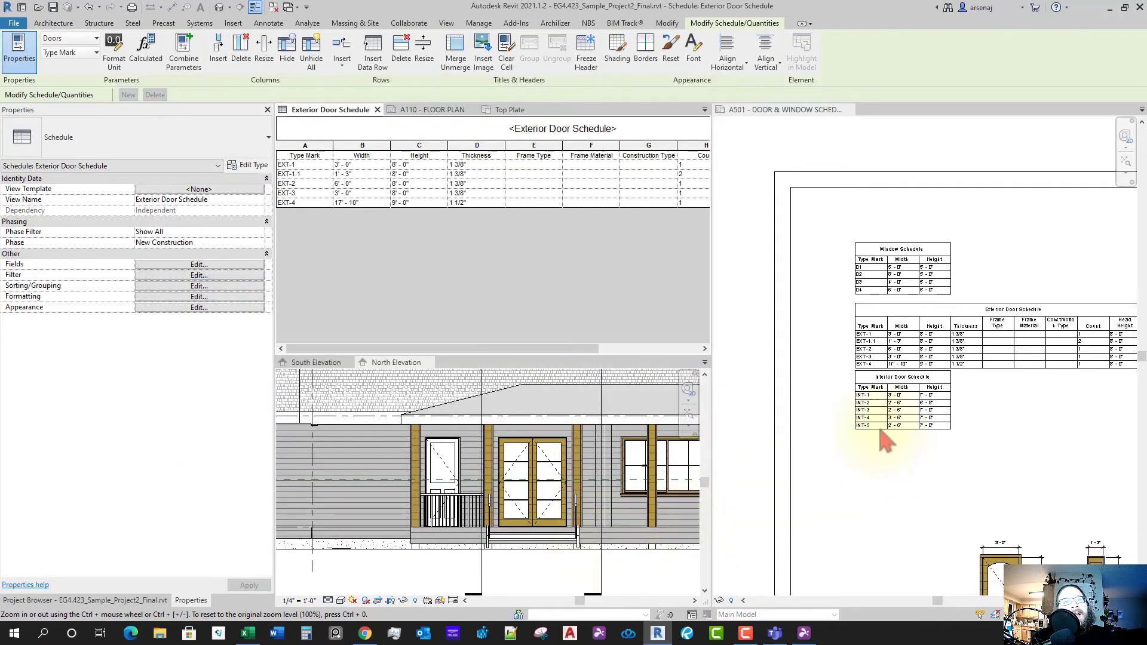
- Pan sheet A501 to review the Exterior Door Schedule's new Thickness through Level columns
click(935, 430)
scroll(935, 430, up, 3)
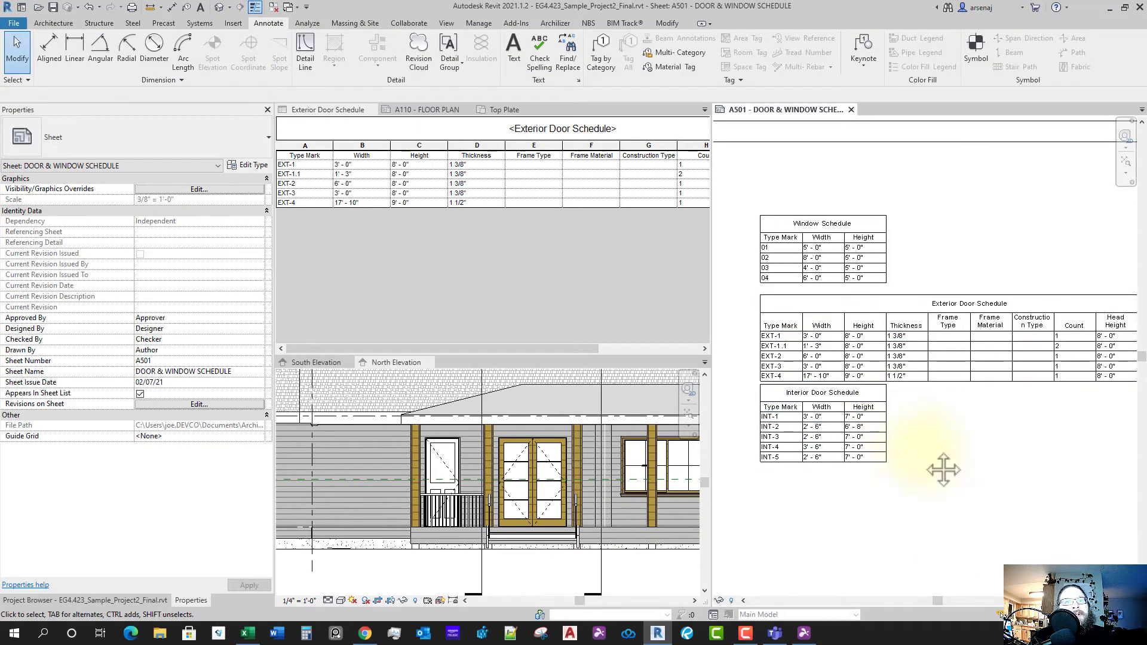
middle_drag(979, 414, 927, 398)
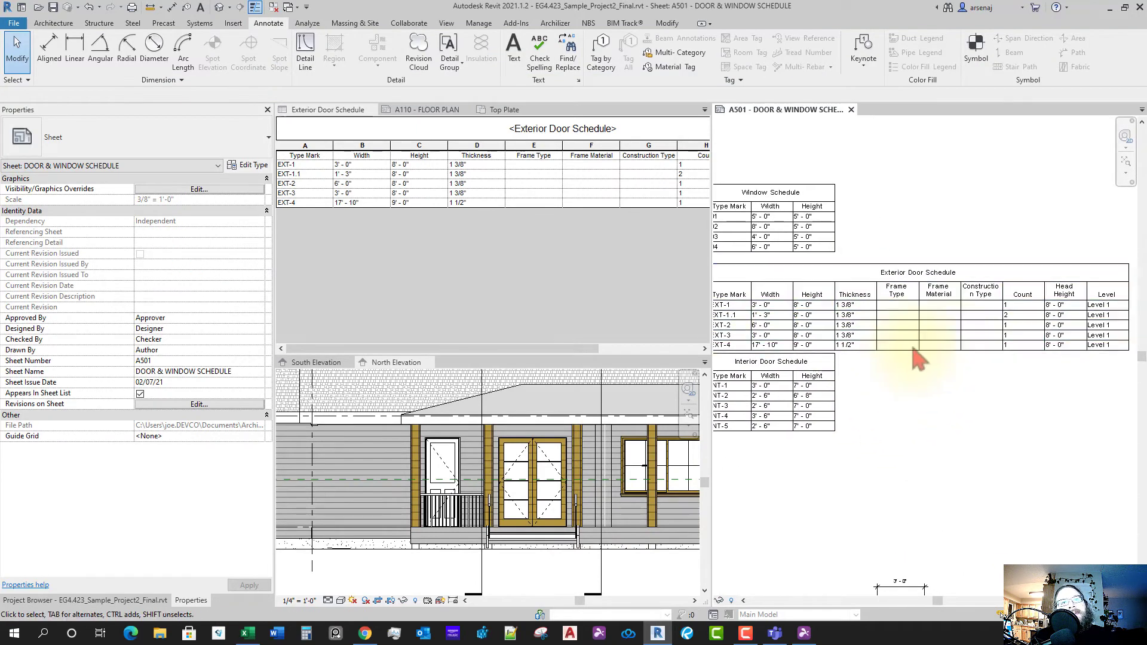
middle_drag(960, 358, 966, 366)
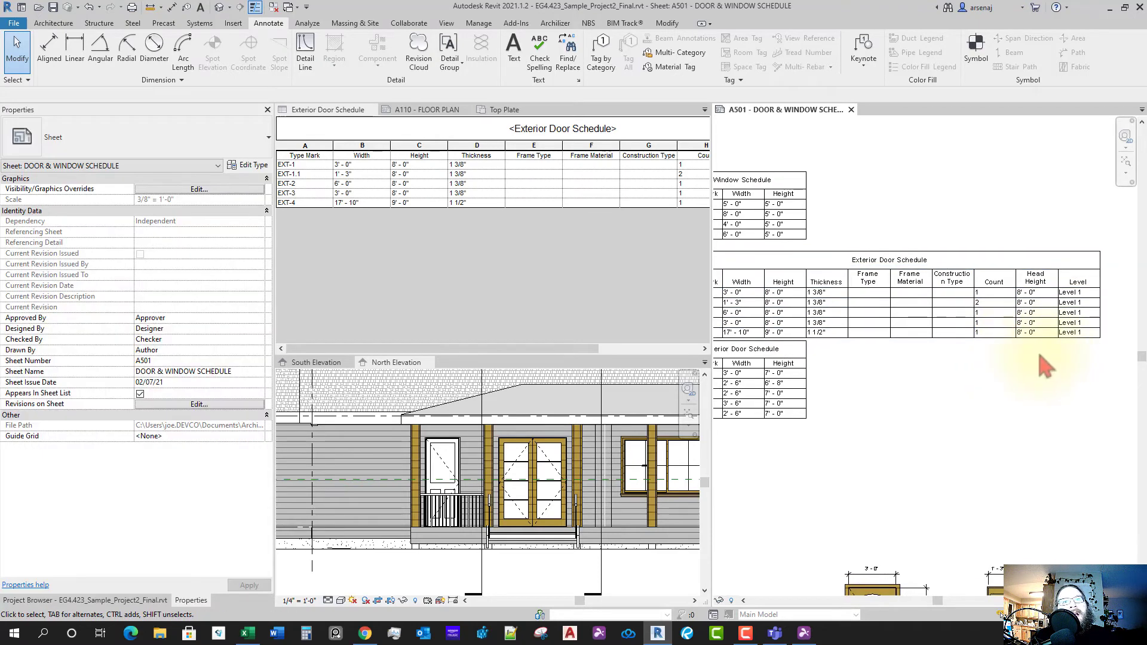
scroll(1016, 373, down, 1)
middle_drag(1016, 374, 981, 358)
scroll(830, 355, down, 2)
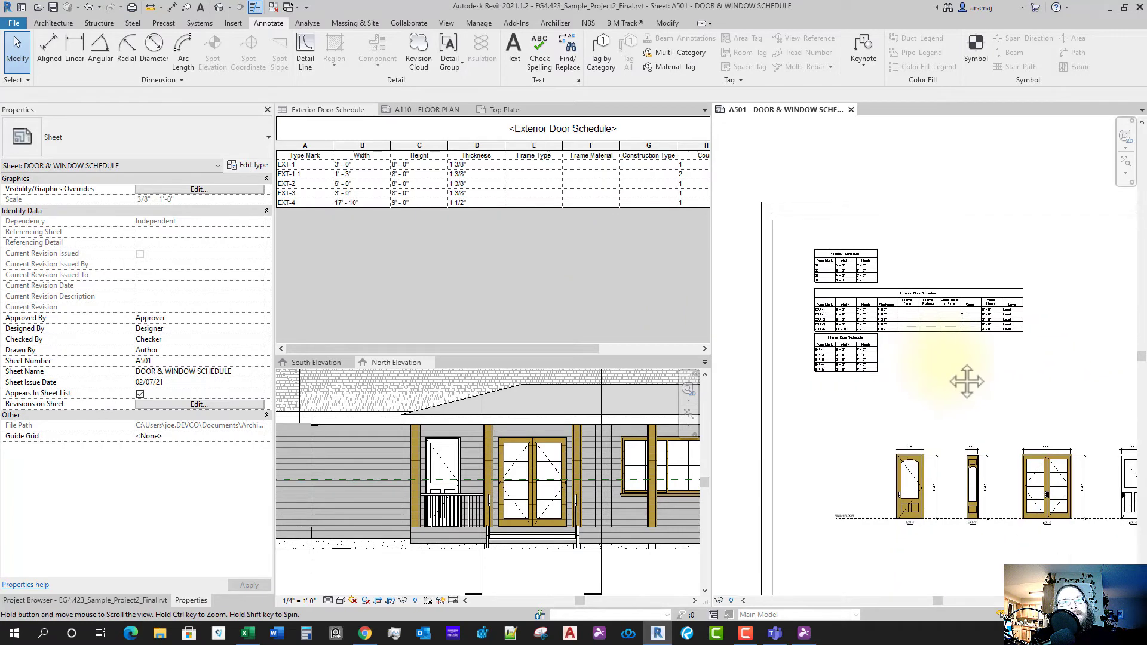
click(1024, 313)
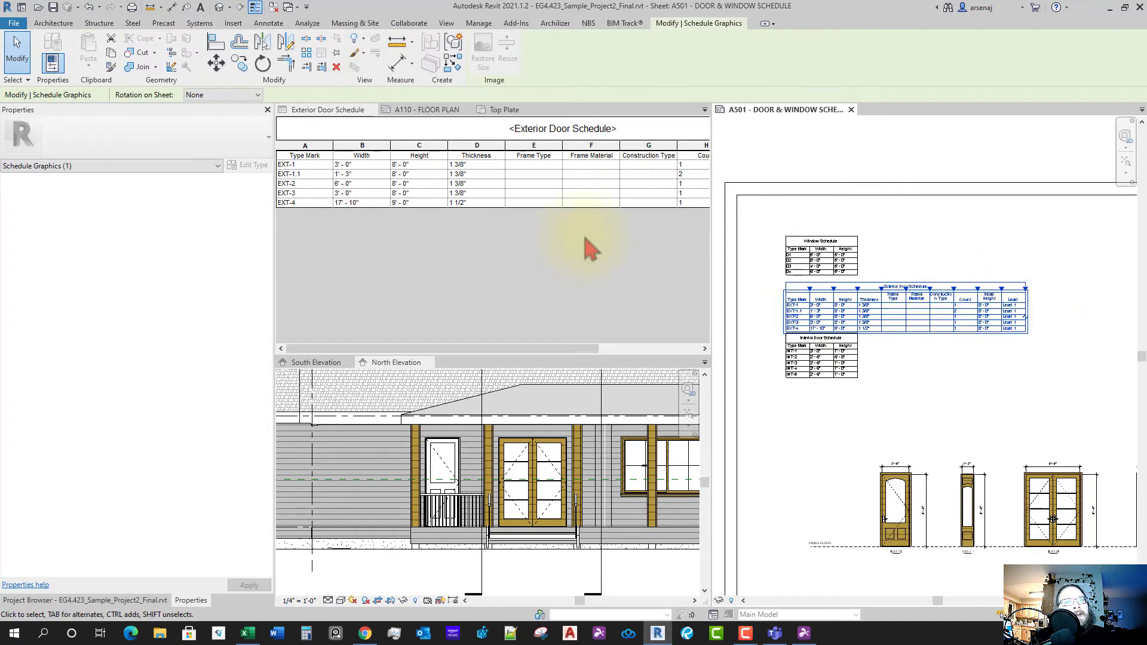
click(661, 251)
scroll(598, 251, right, 3)
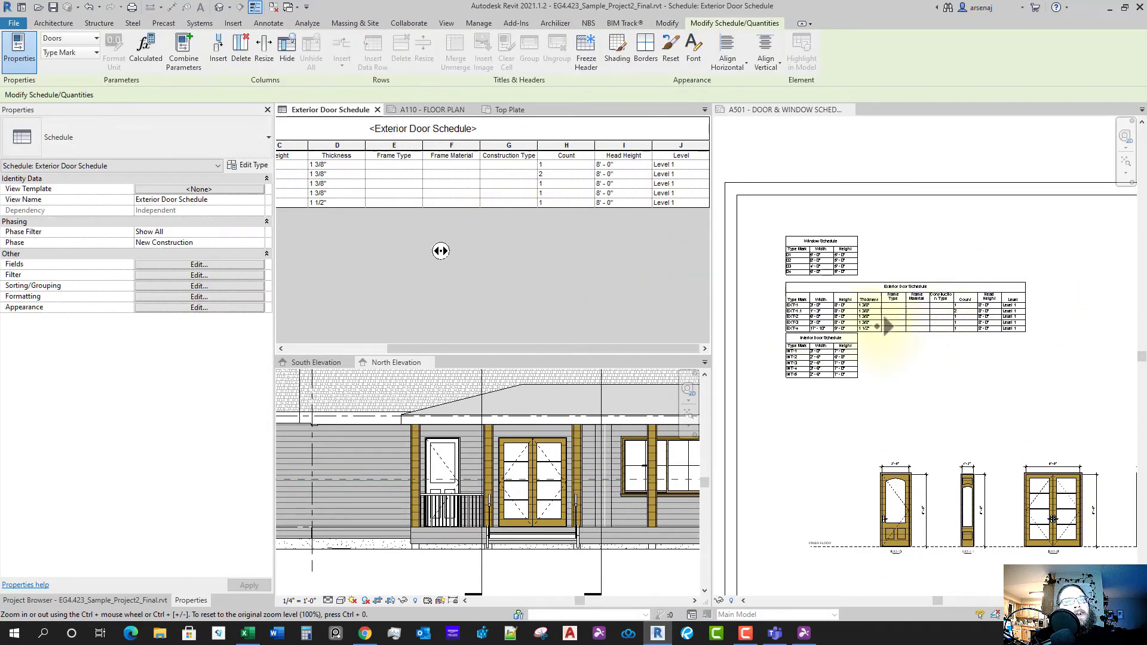
click(909, 415)
scroll(871, 358, up, 3)
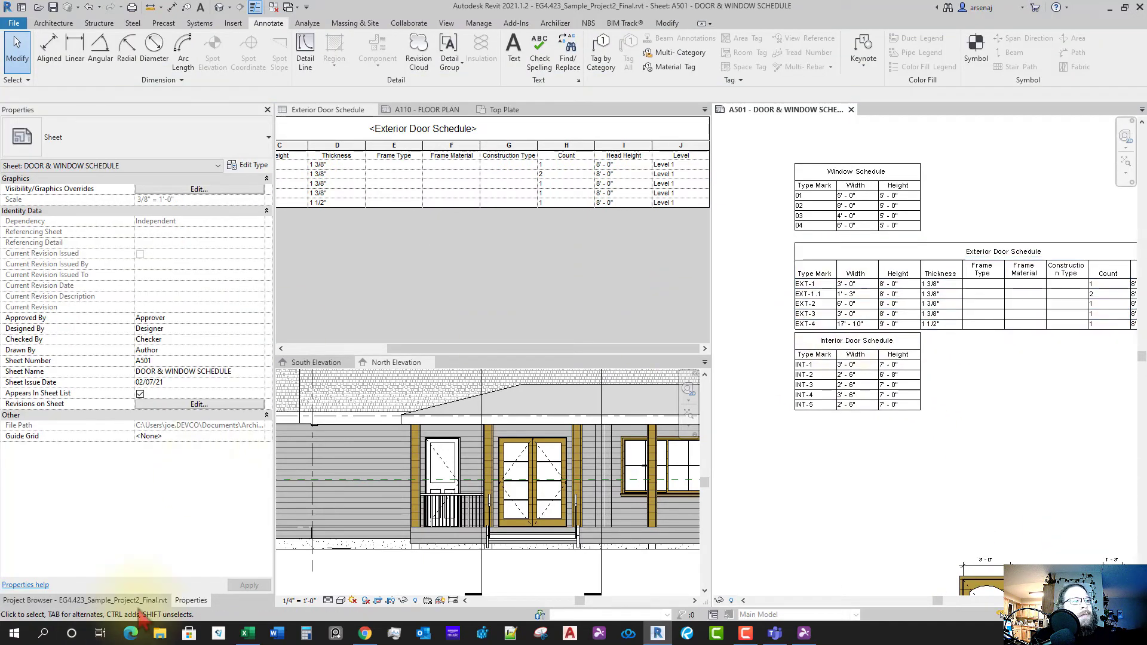
- Select the Exterior Door Schedule in the Project Browser and show its properties
click(84, 600)
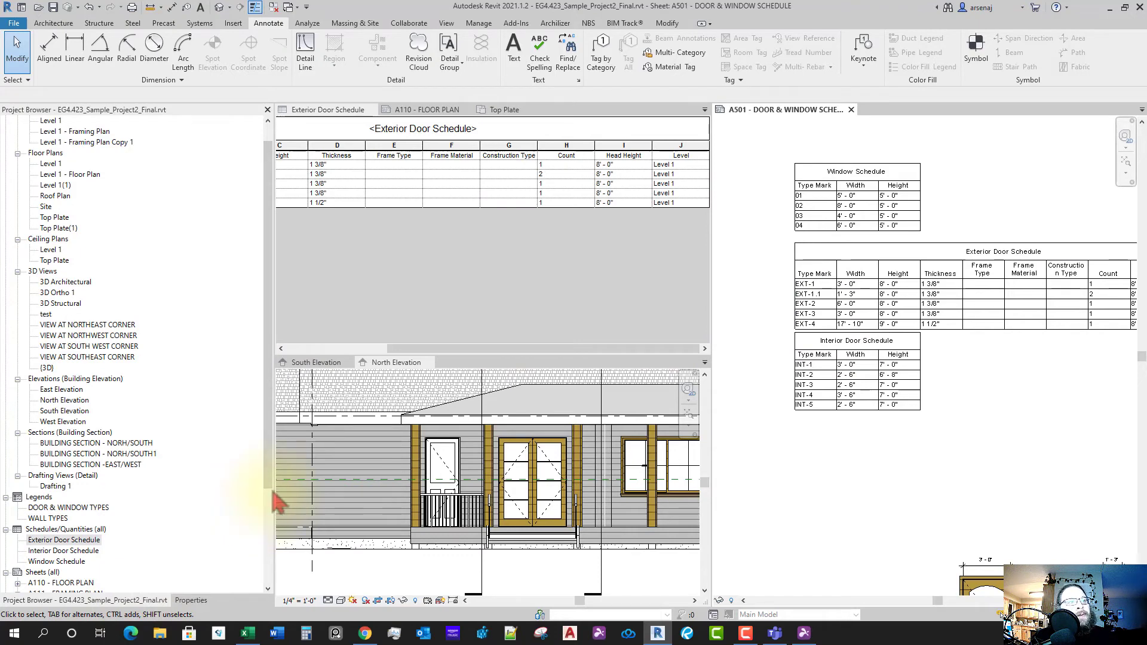
scroll(898, 310, up, 2)
scroll(914, 336, down, 1)
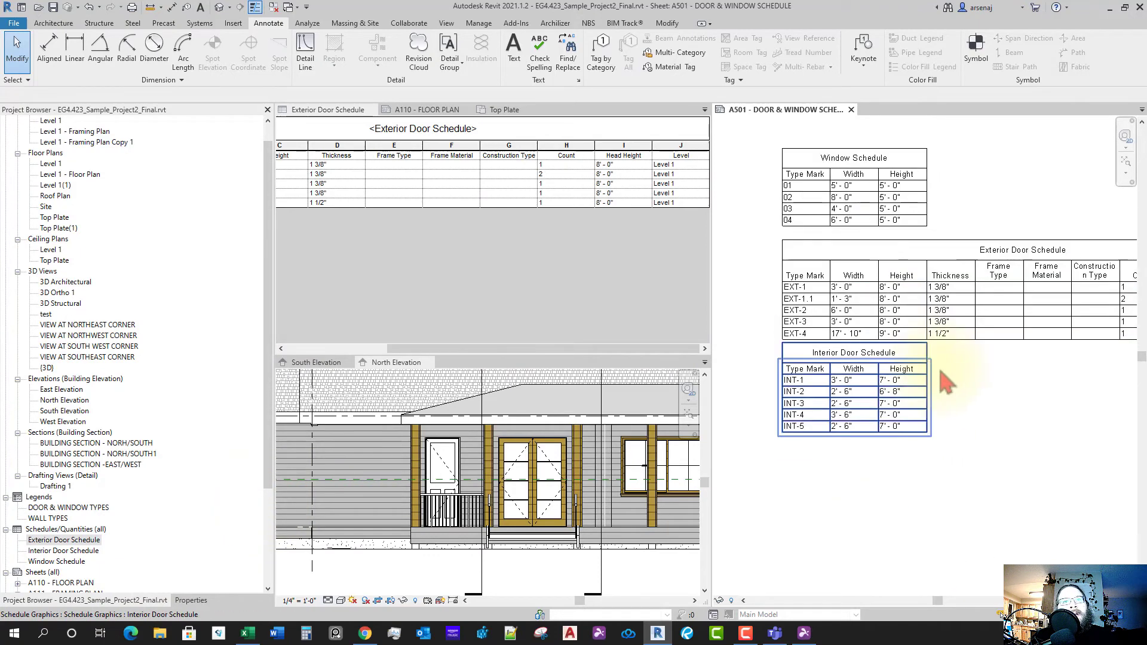
scroll(968, 378, down, 2)
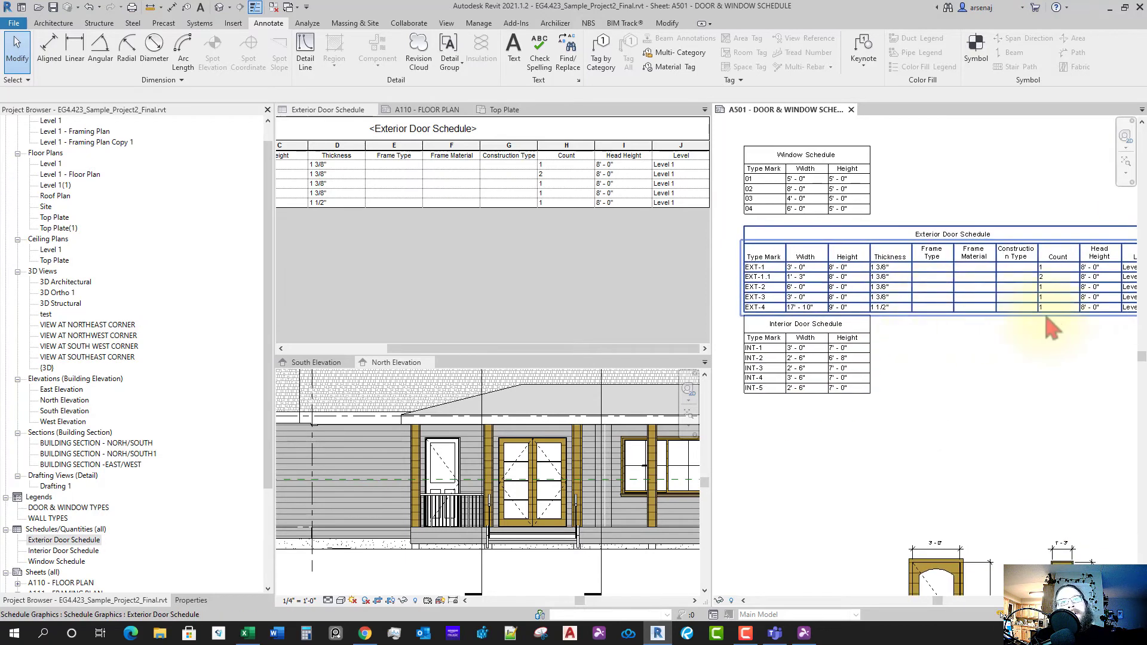
middle_drag(1109, 351, 1086, 353)
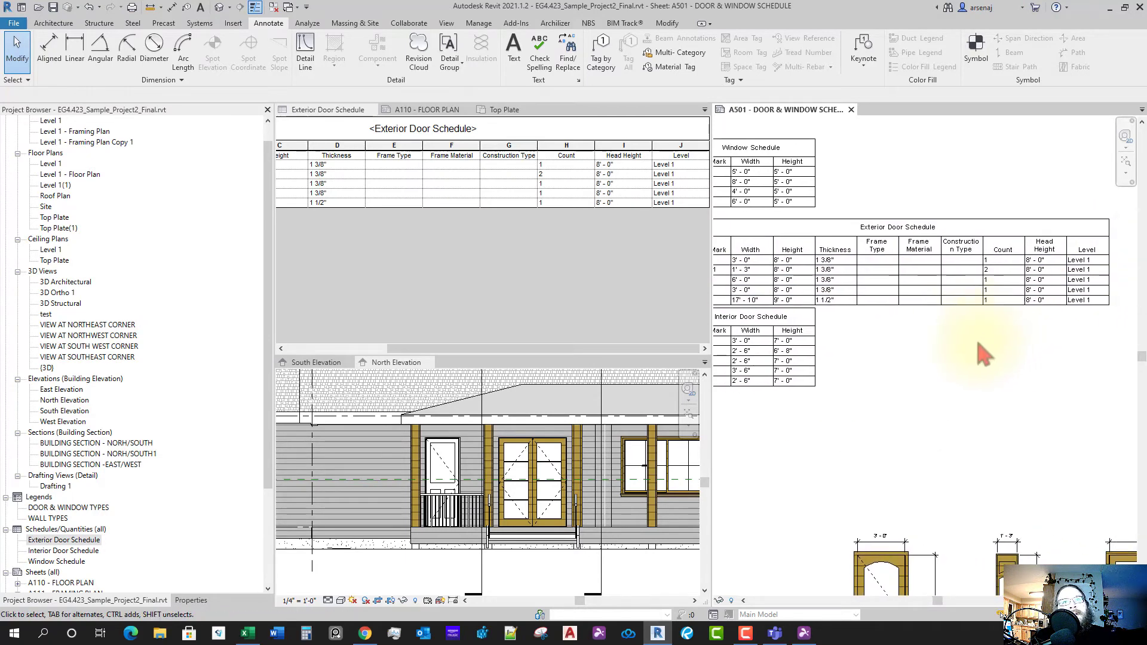
middle_drag(966, 359, 1002, 350)
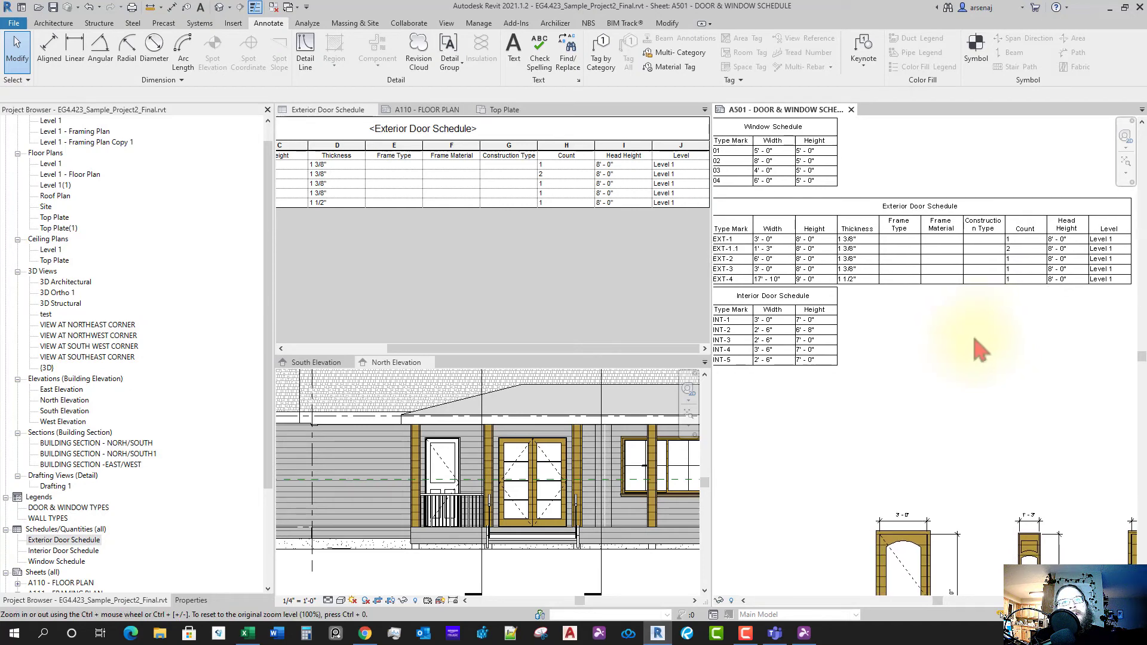
scroll(971, 346, down, 1)
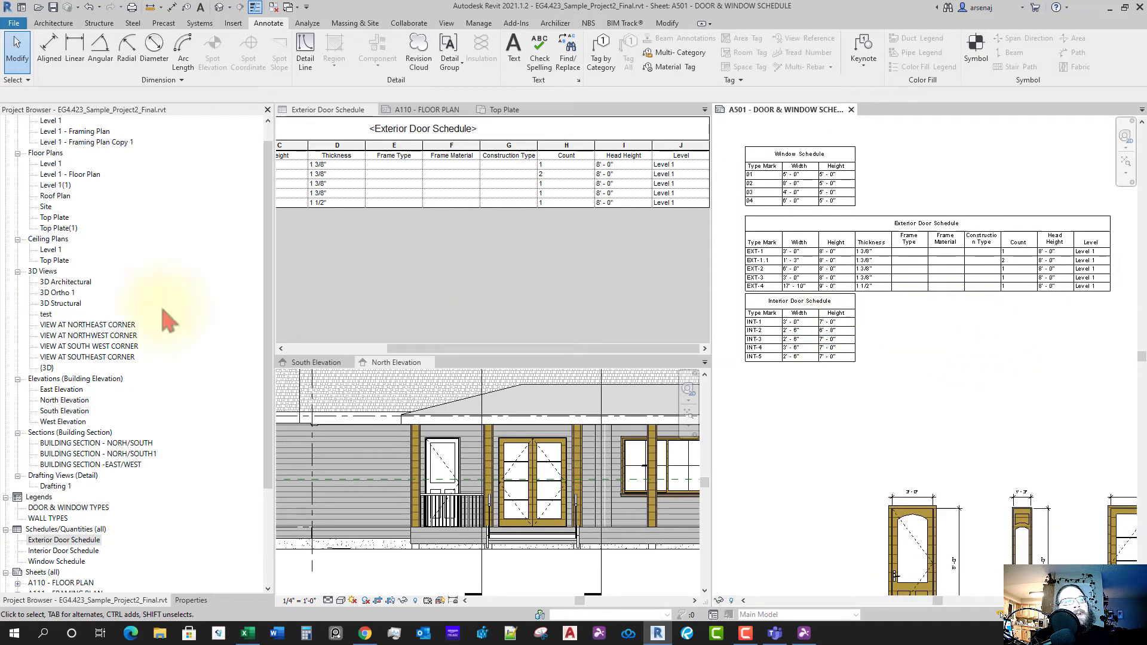
click(466, 266)
click(72, 540)
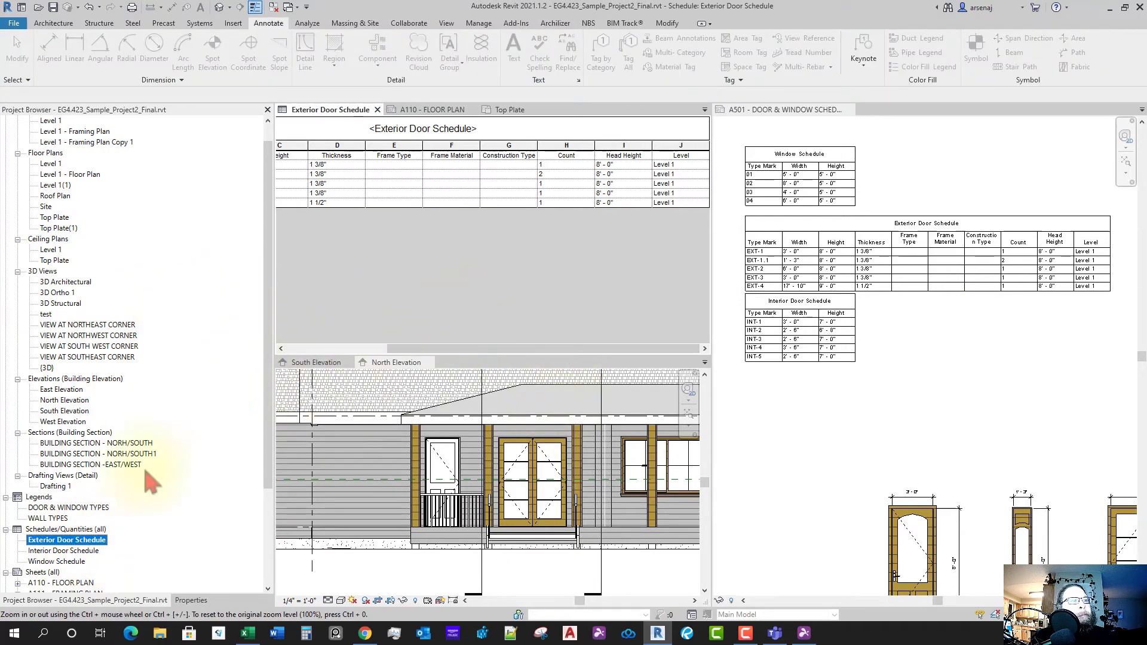
click(191, 600)
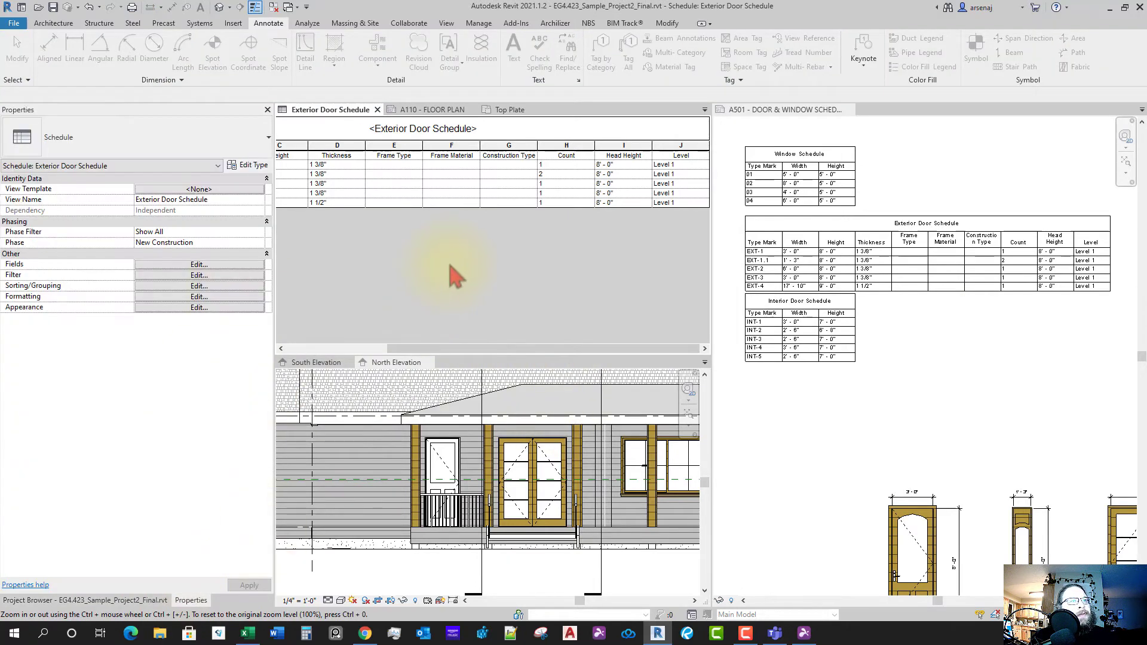
click(505, 275)
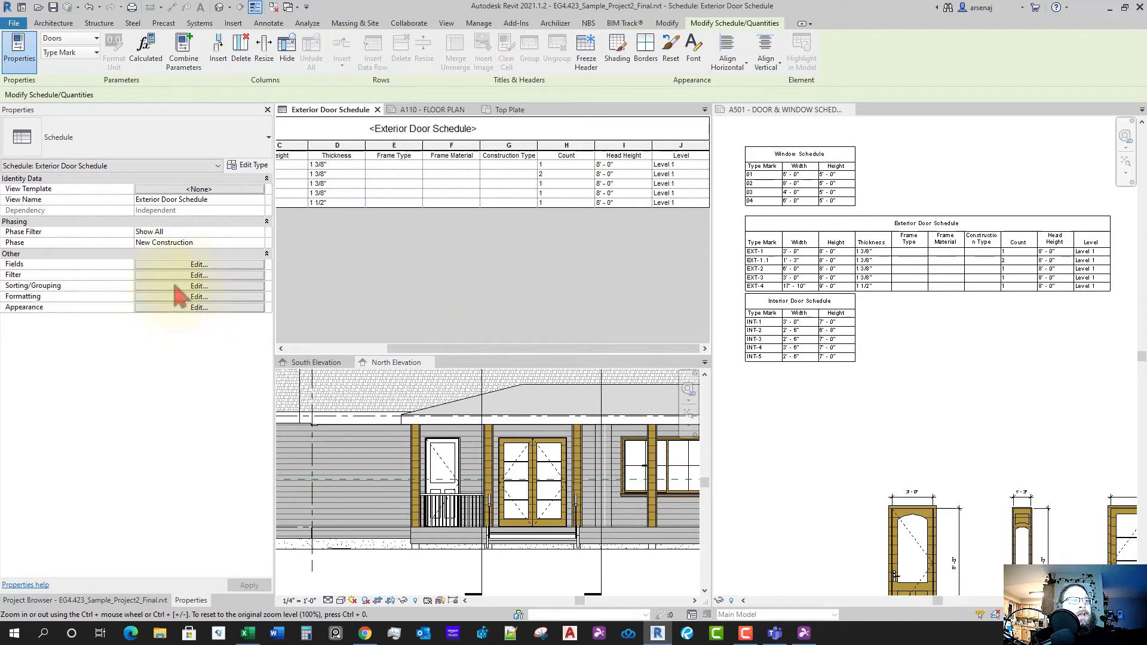
- In the schedule's field settings, move Level to the top of the scheduled fields
click(179, 265)
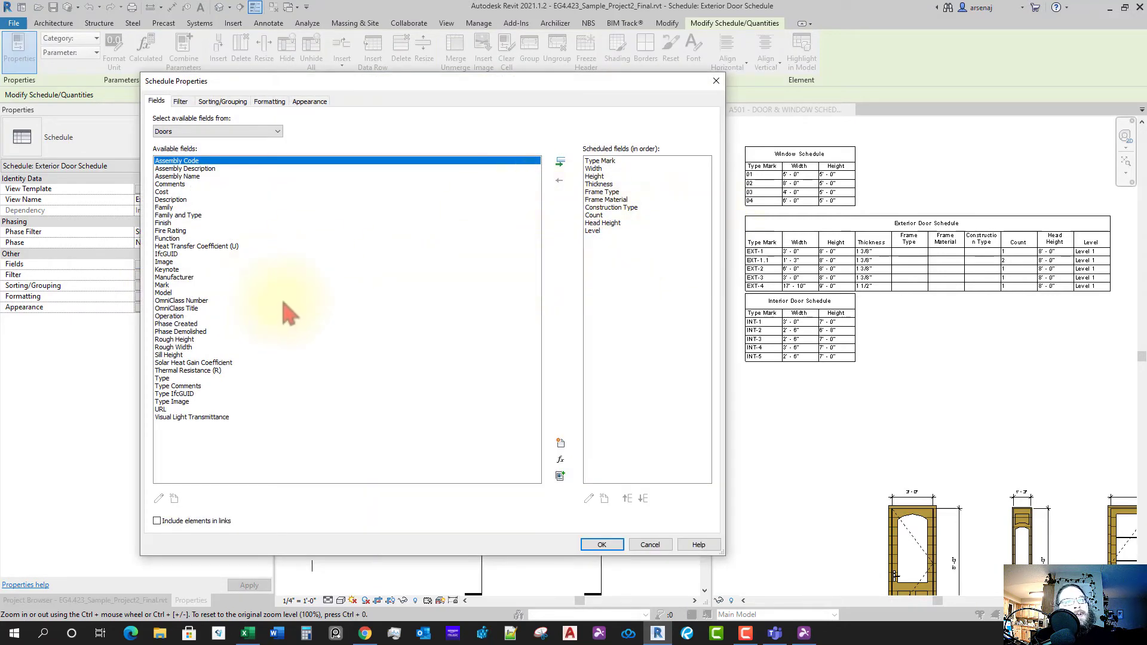
click(597, 231)
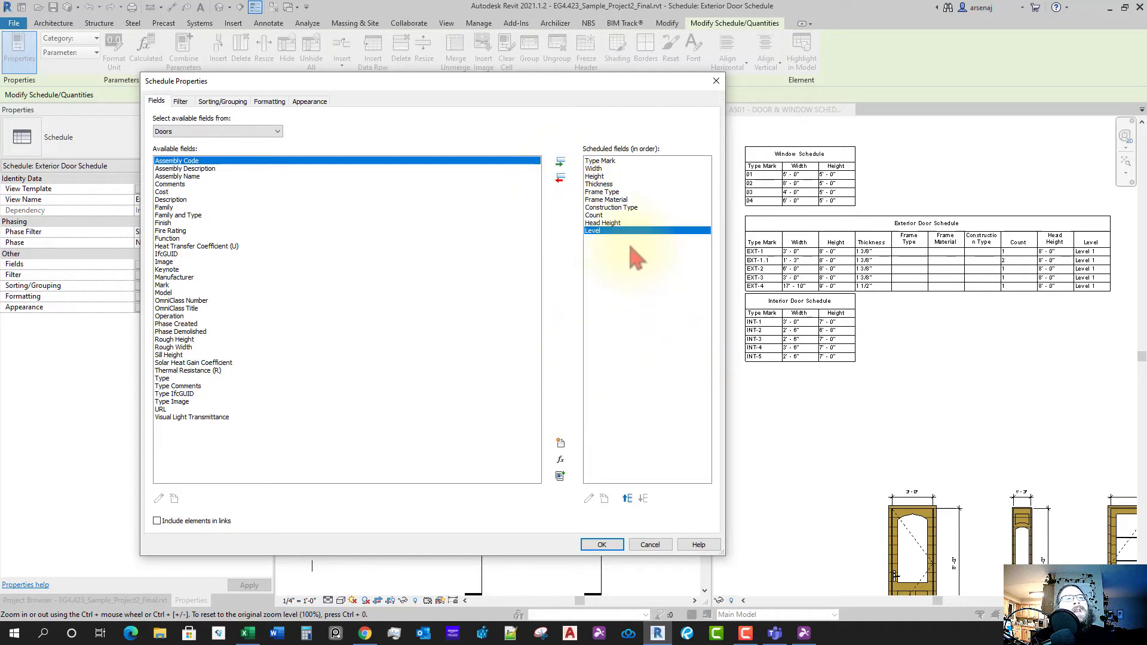
click(628, 499)
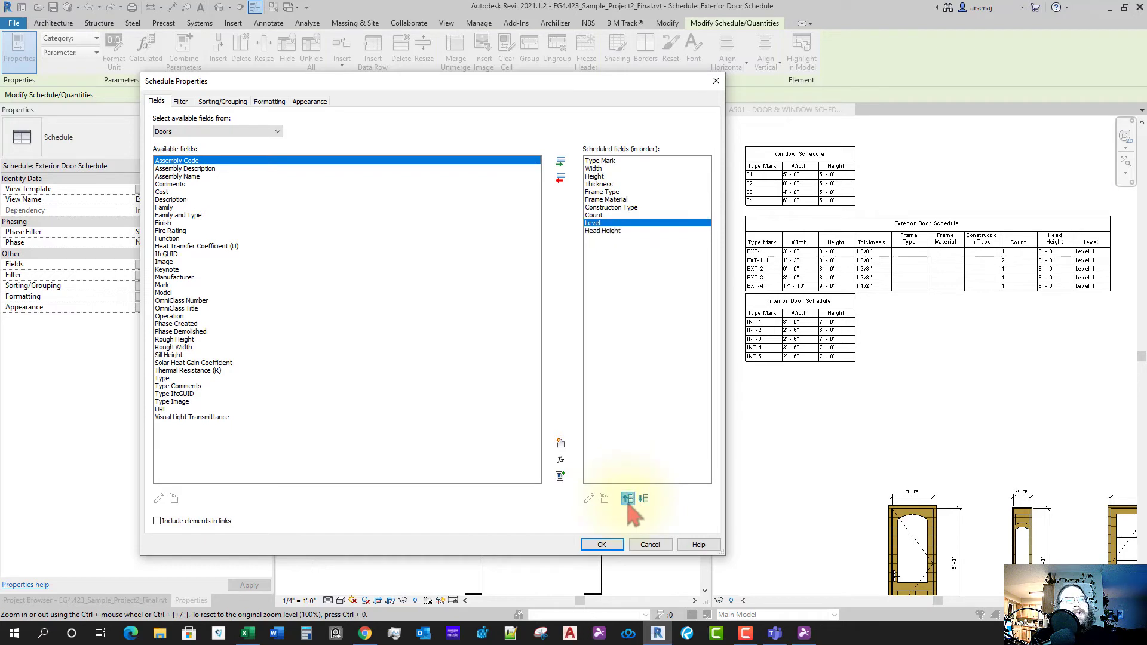
click(628, 500)
click(627, 499)
click(627, 499)
click(628, 499)
click(628, 500)
click(627, 499)
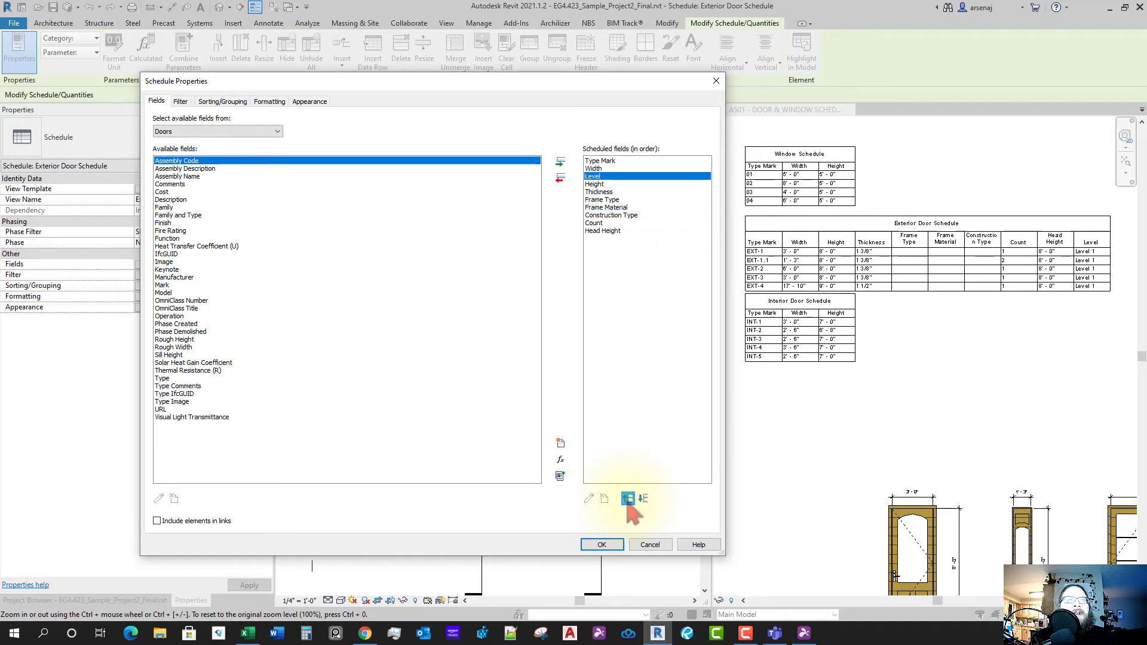
click(628, 500)
click(628, 500)
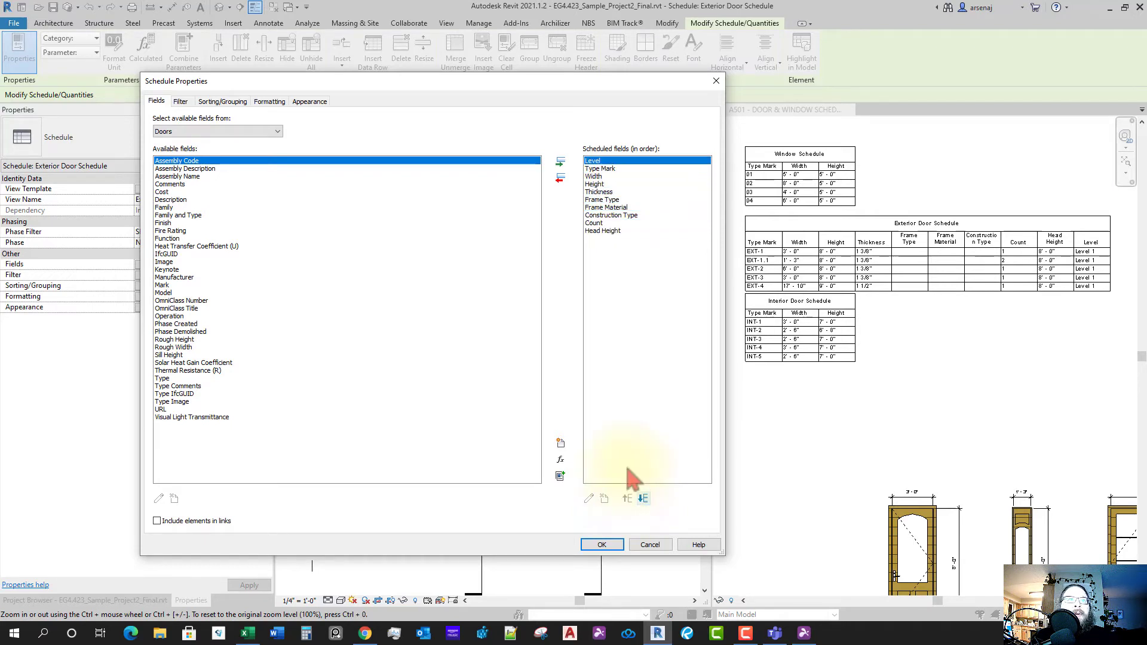
click(604, 169)
click(604, 176)
click(604, 184)
click(604, 192)
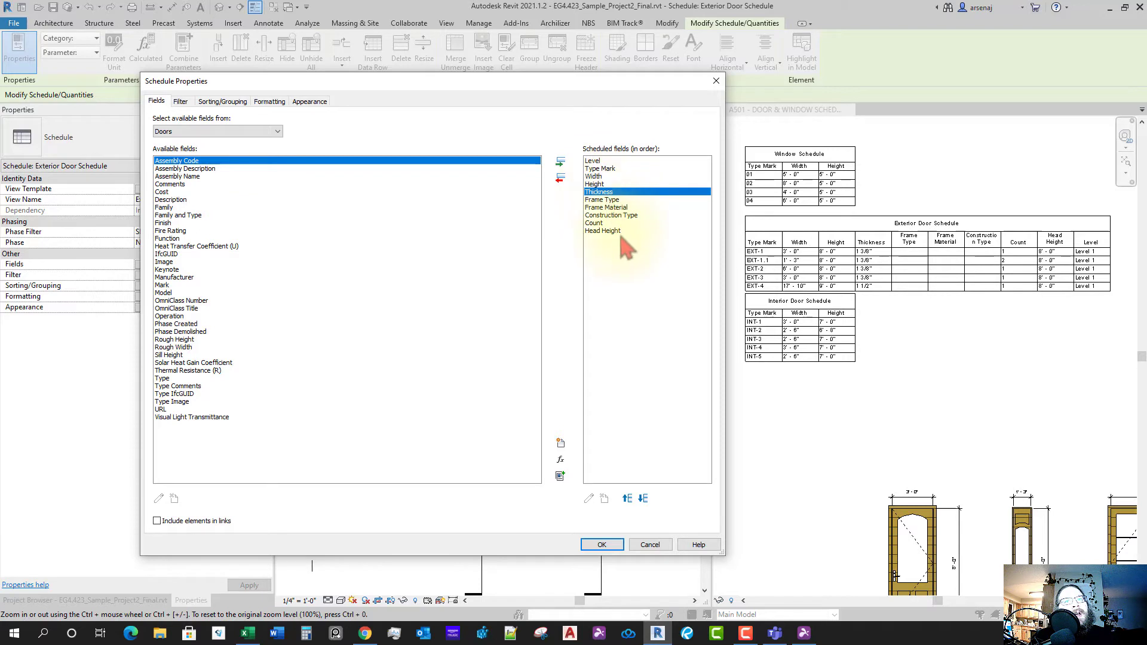
- Move Head Height up directly below Thickness, then select the Count field
click(602, 231)
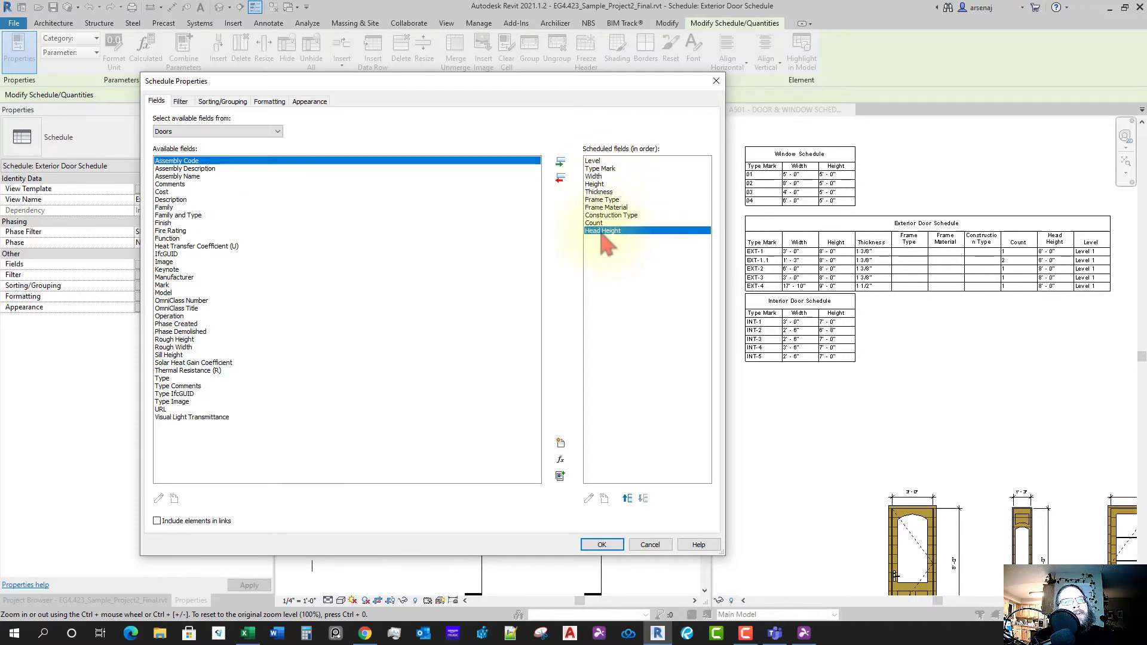
click(627, 498)
click(627, 499)
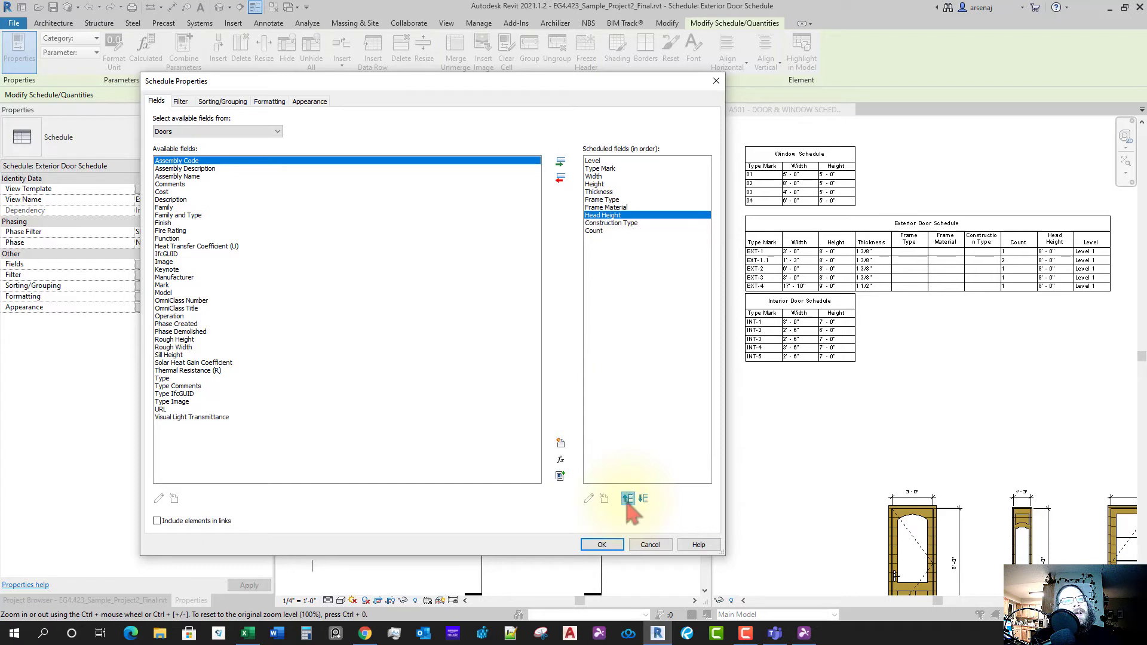
click(628, 498)
click(628, 499)
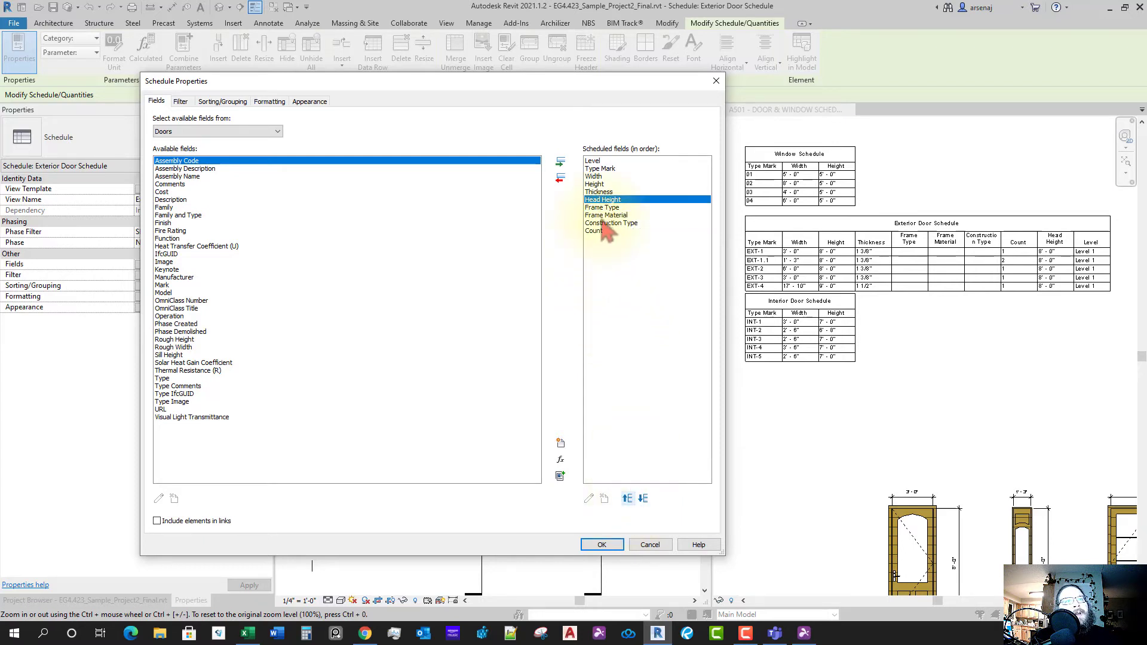
key(Down)
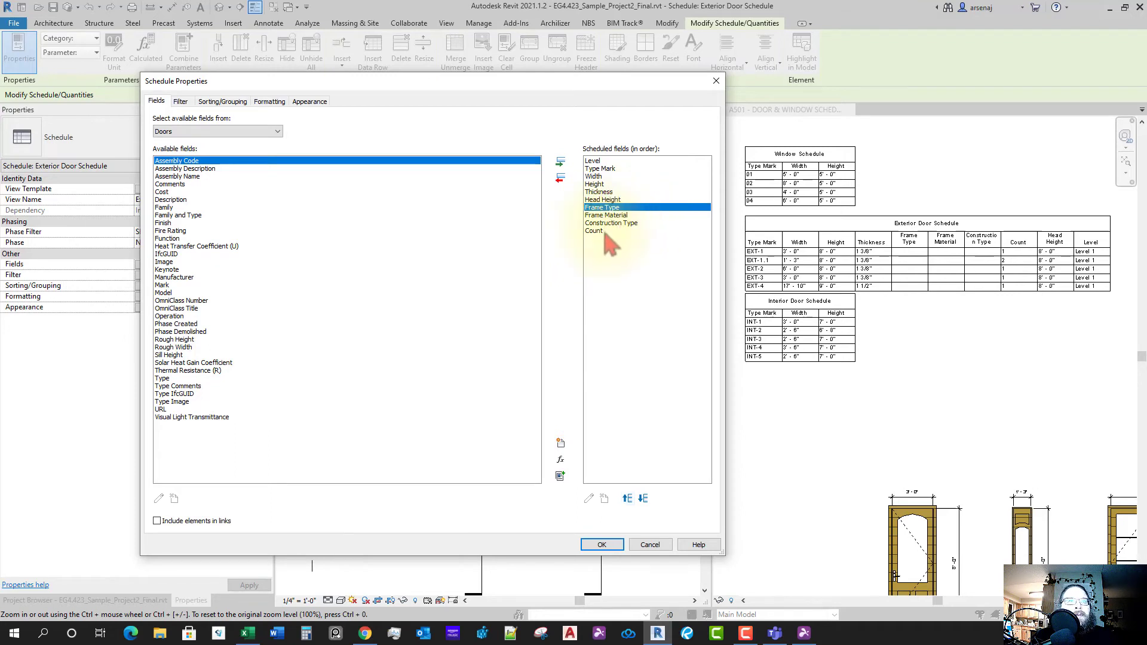
click(600, 232)
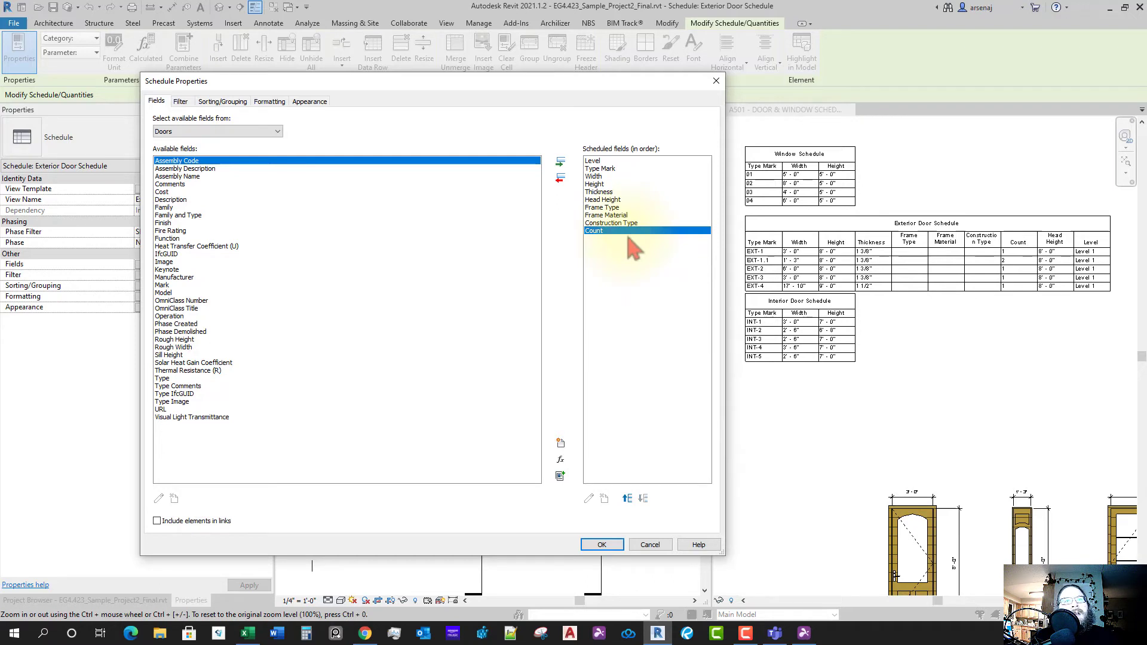
- Move Count up to sit right after Type Mark and check the field order
click(628, 500)
click(628, 500)
click(628, 499)
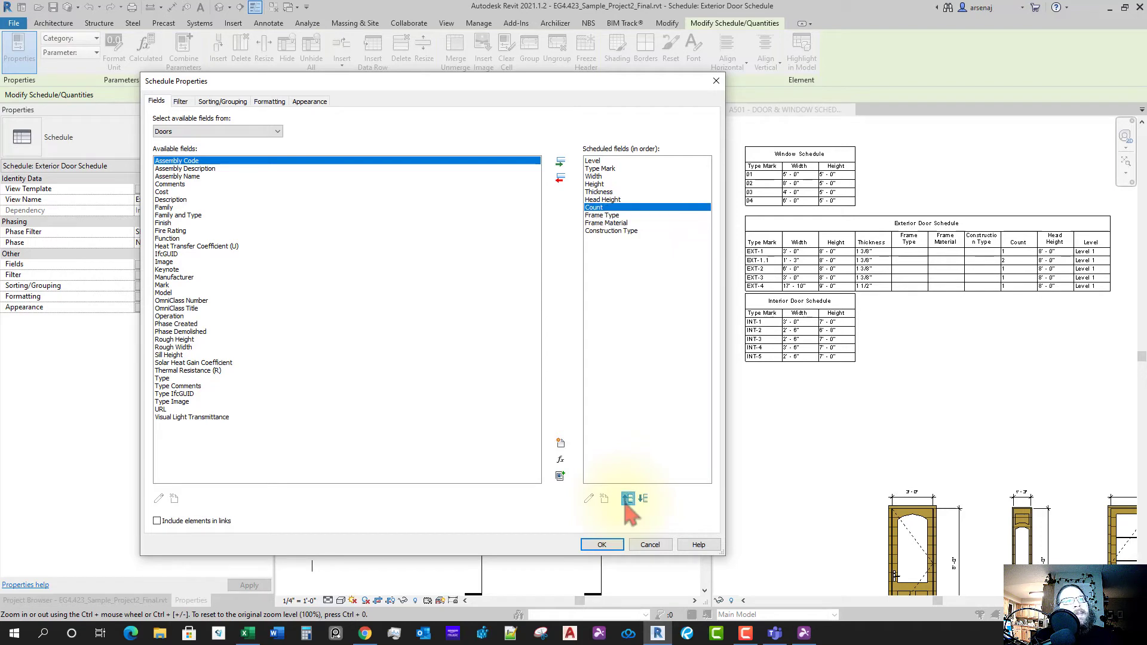
click(628, 499)
click(627, 500)
click(627, 500)
click(627, 499)
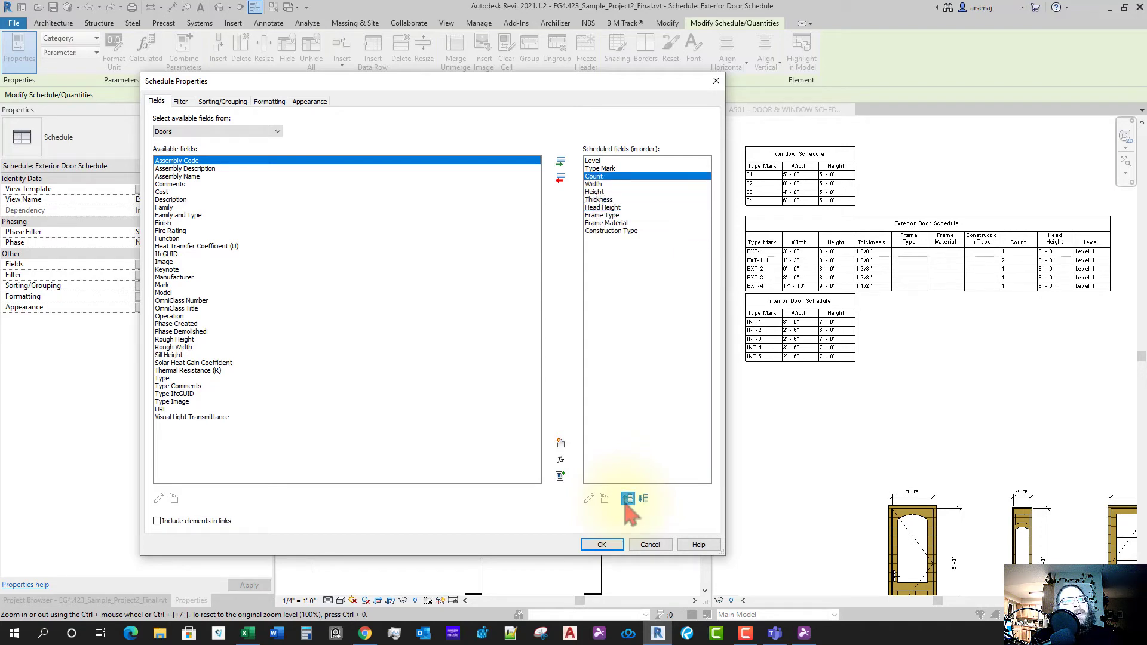
click(609, 162)
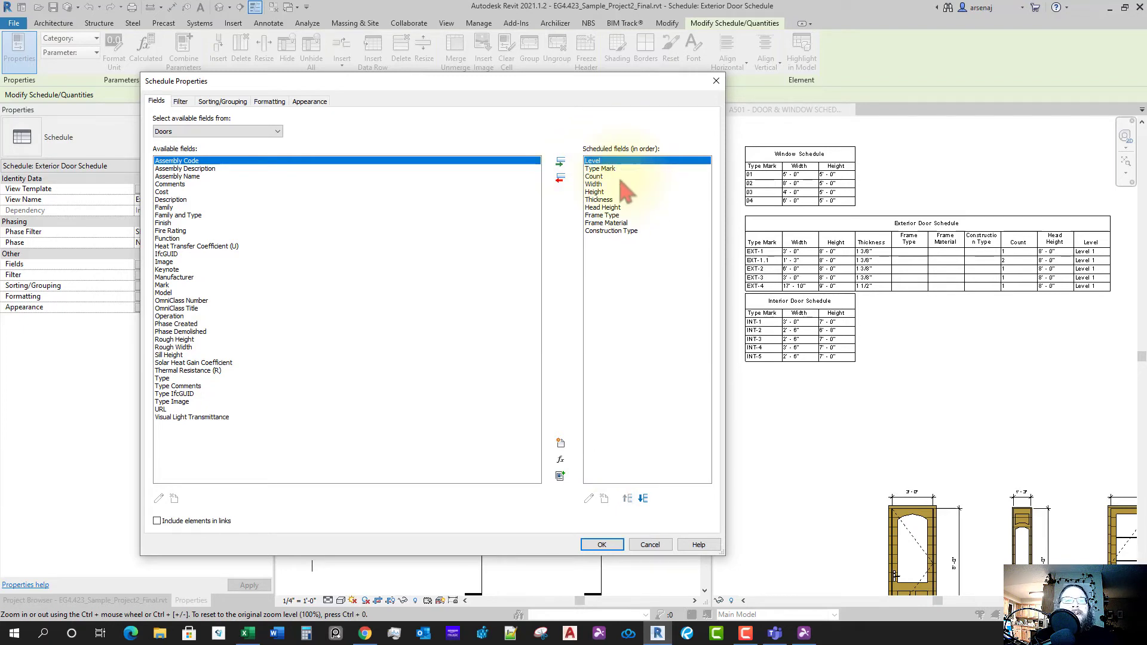
click(611, 170)
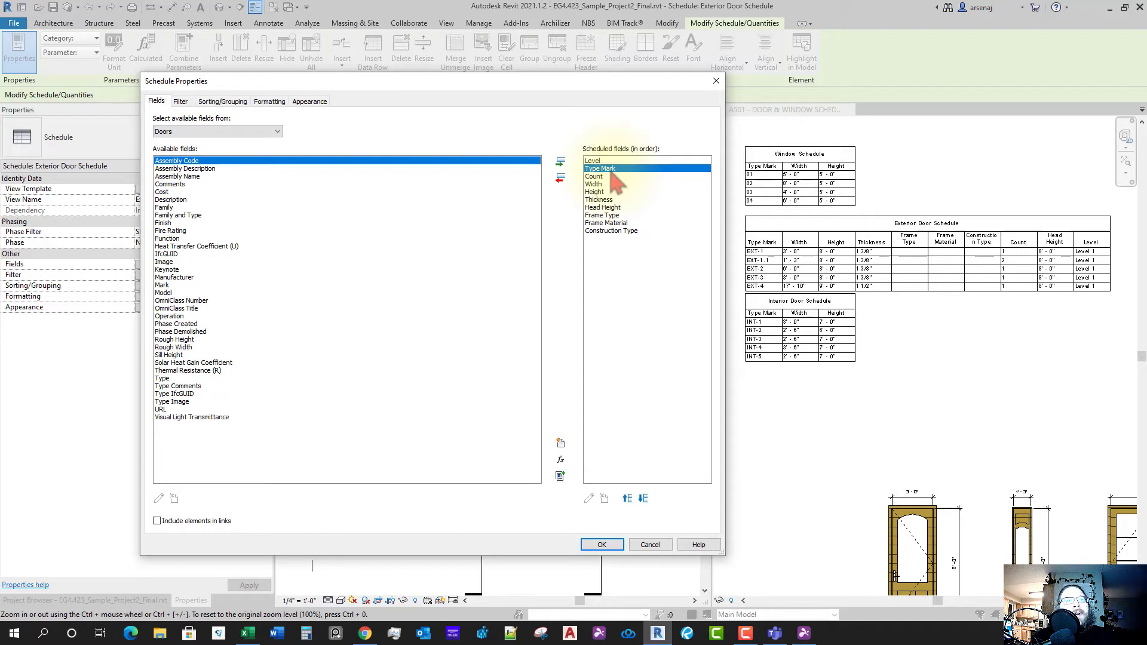
click(601, 177)
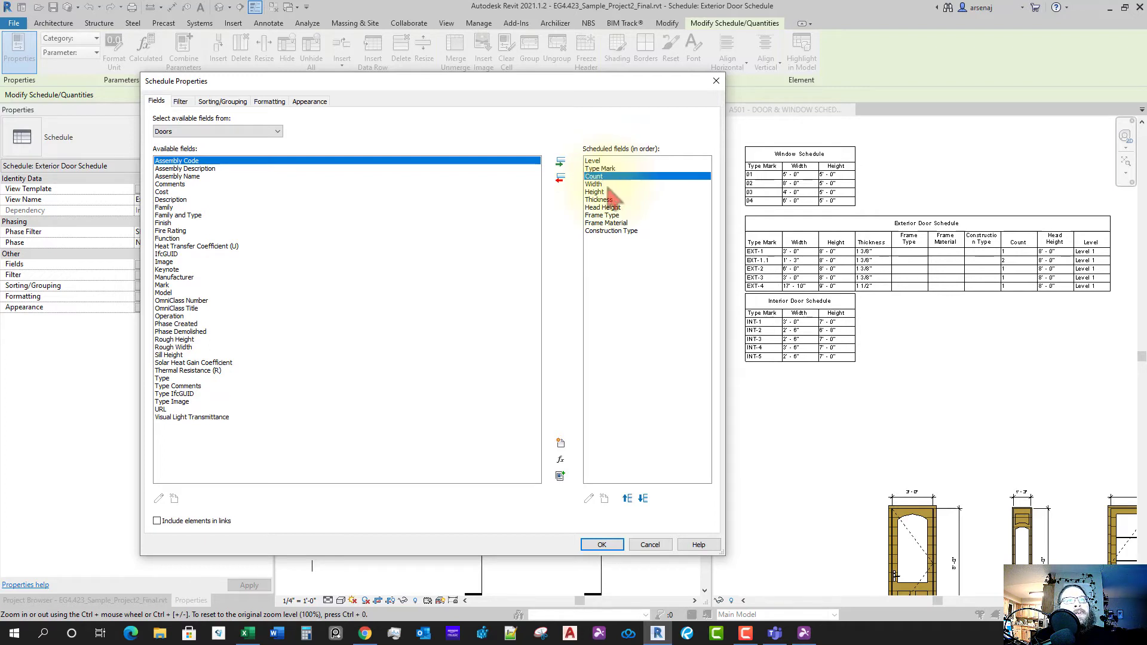
click(610, 185)
click(618, 192)
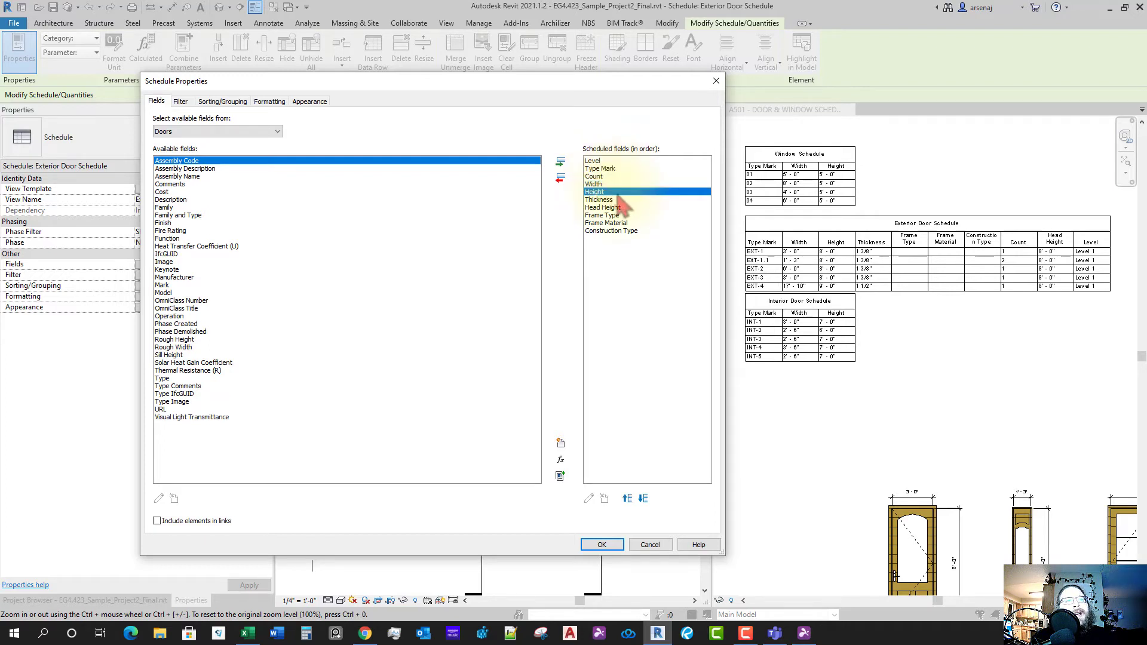
click(637, 201)
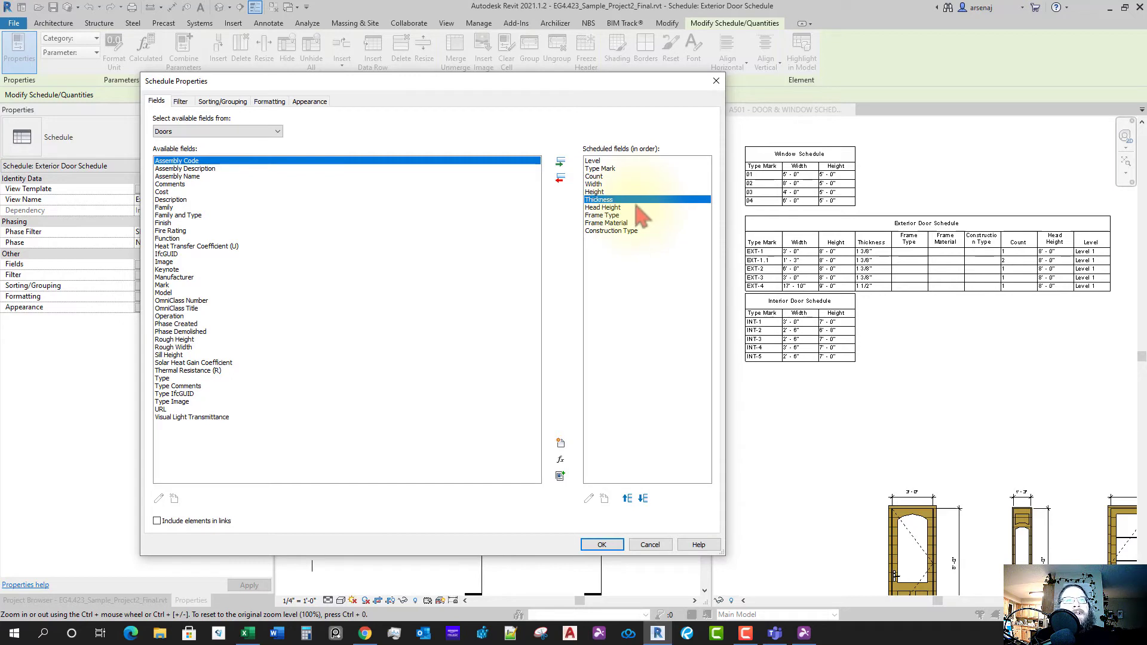
click(633, 209)
click(634, 217)
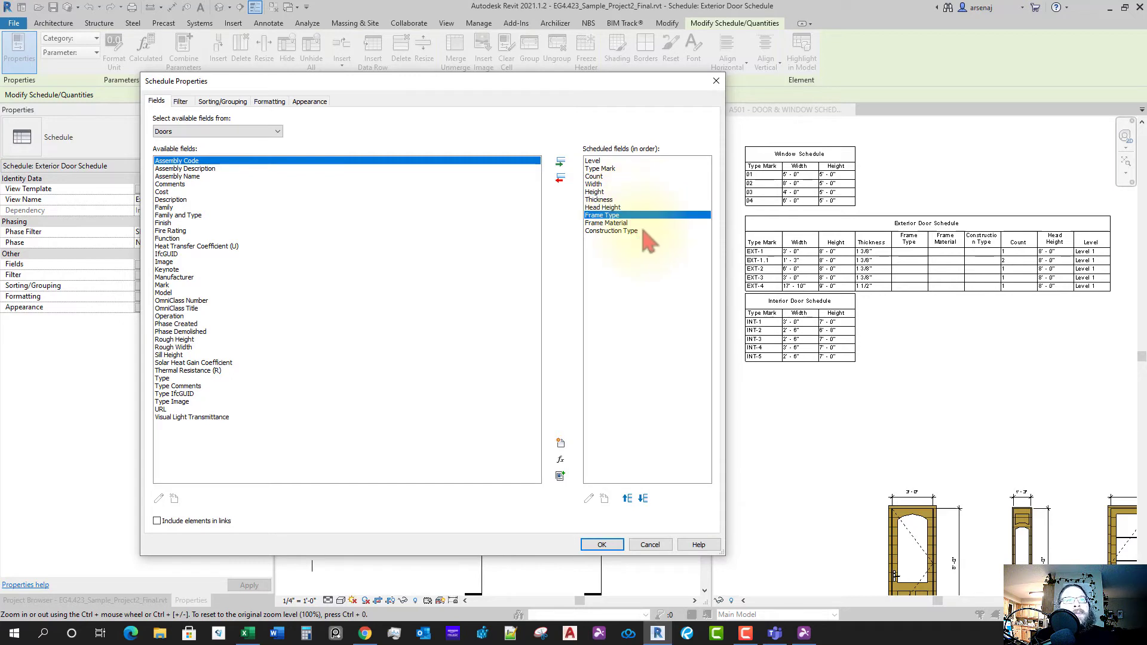
click(639, 224)
- Add the Finish field and place it just above Construction Type
click(644, 232)
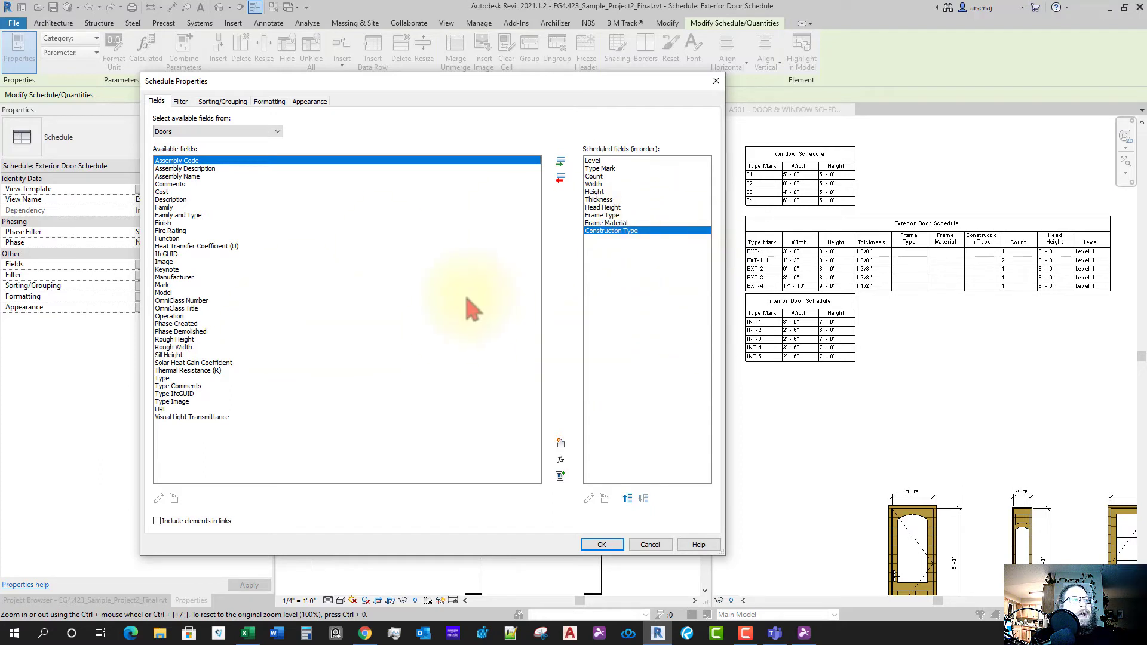
click(164, 223)
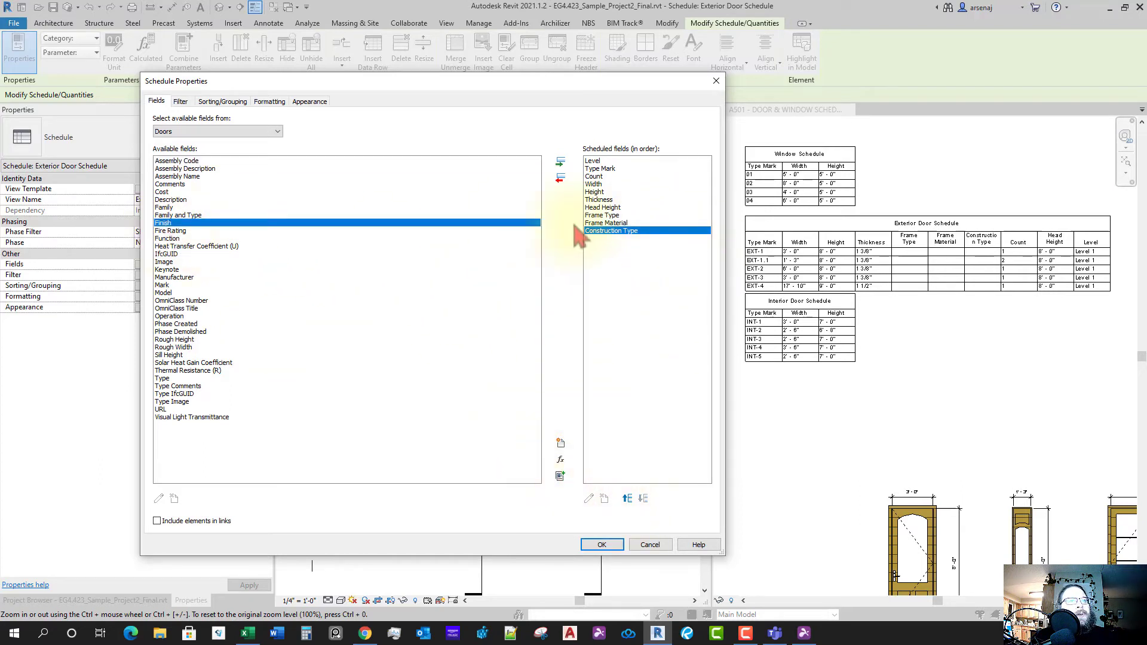
click(559, 164)
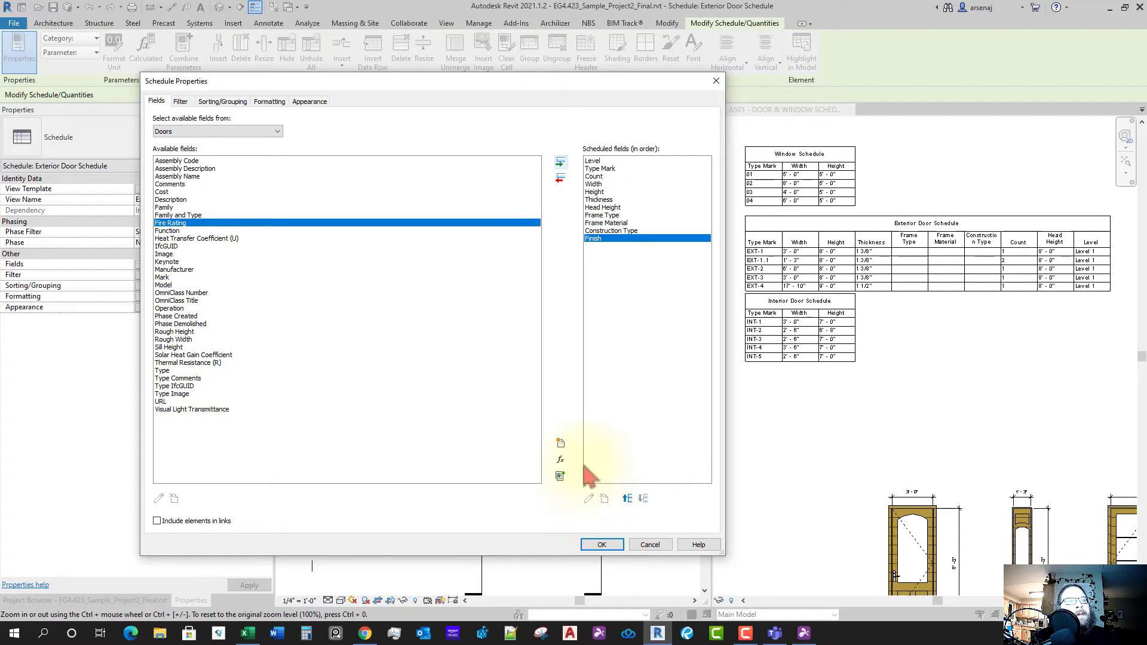
click(627, 499)
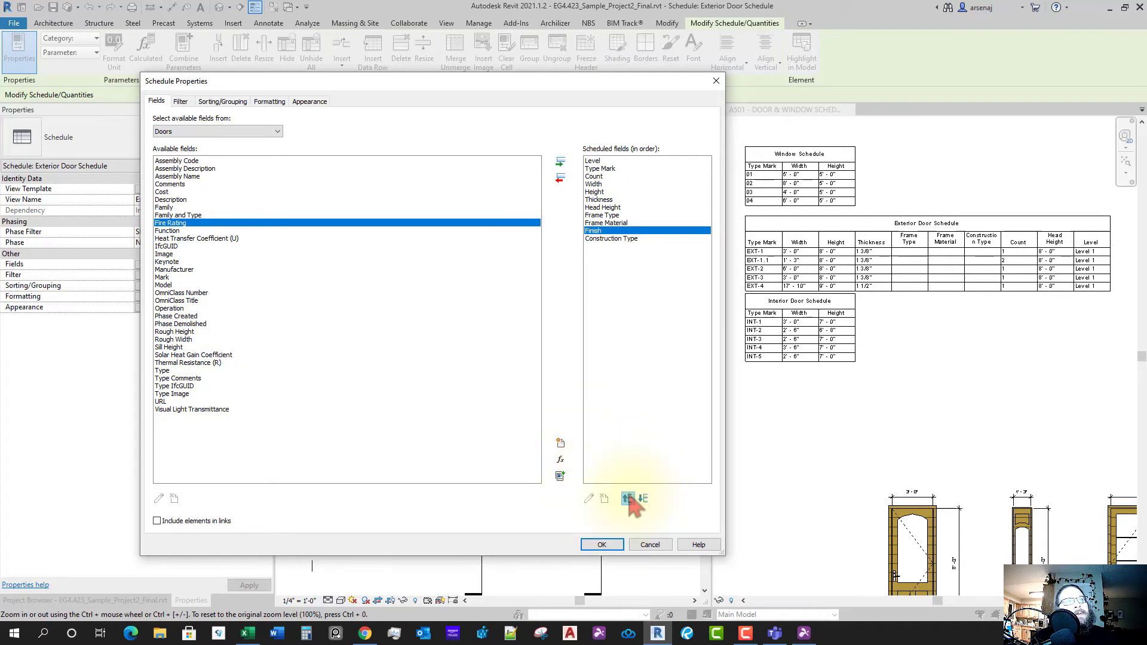
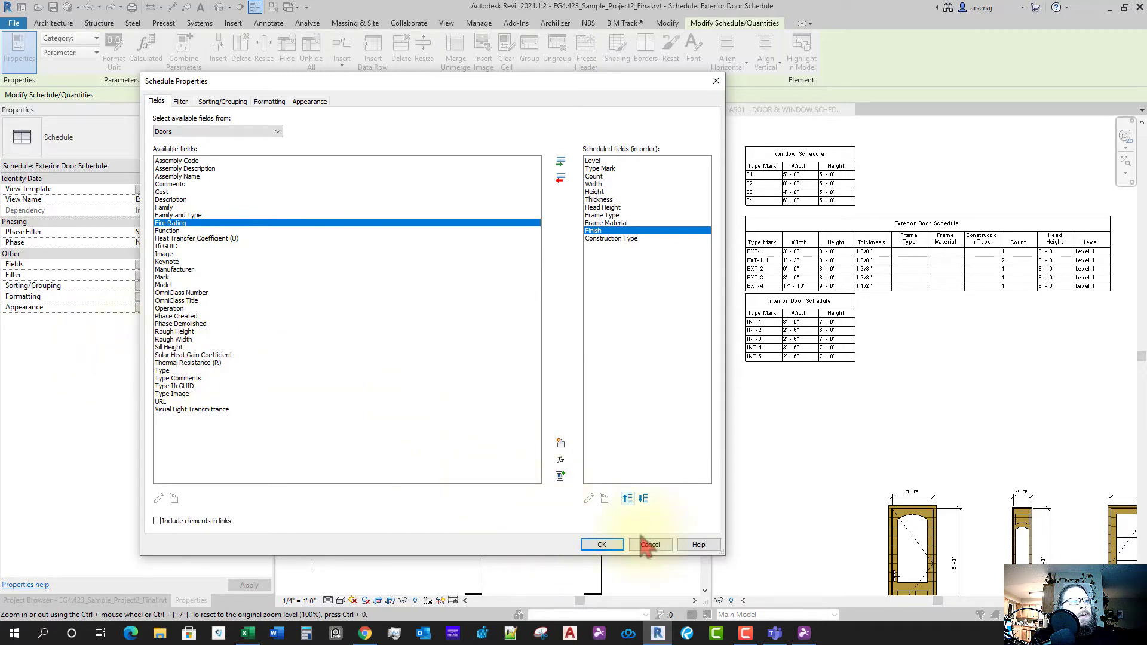
- Apply the Frame Type, Frame Material and Finish fields to the Exterior Door Schedule and save the project
click(602, 545)
scroll(966, 366, down, 1)
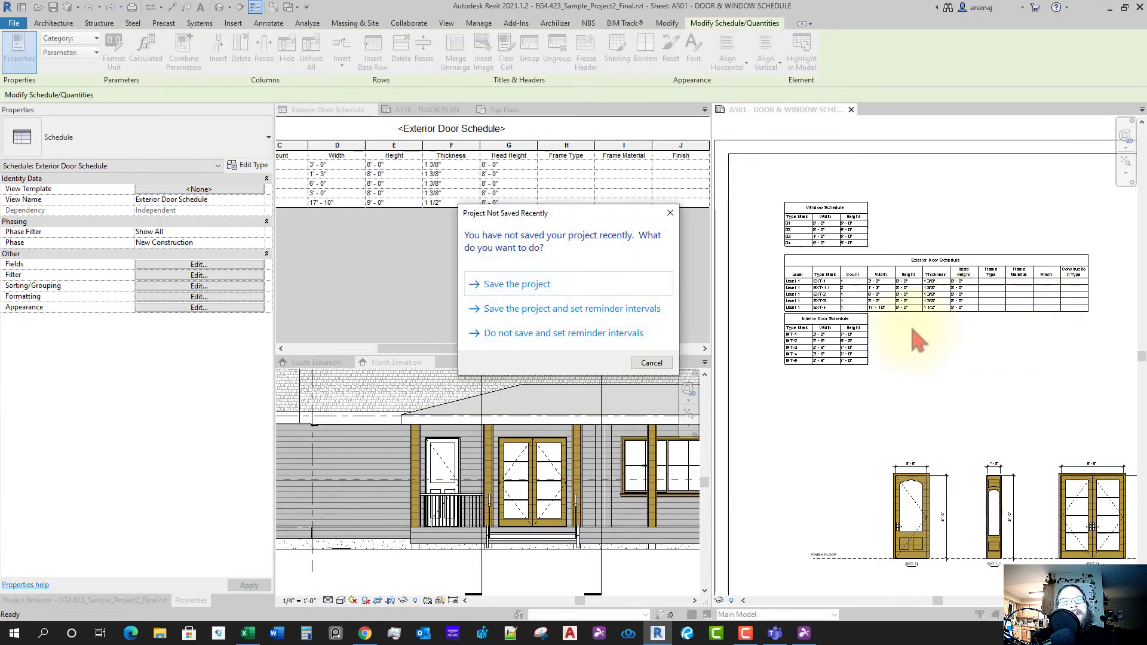
click(617, 286)
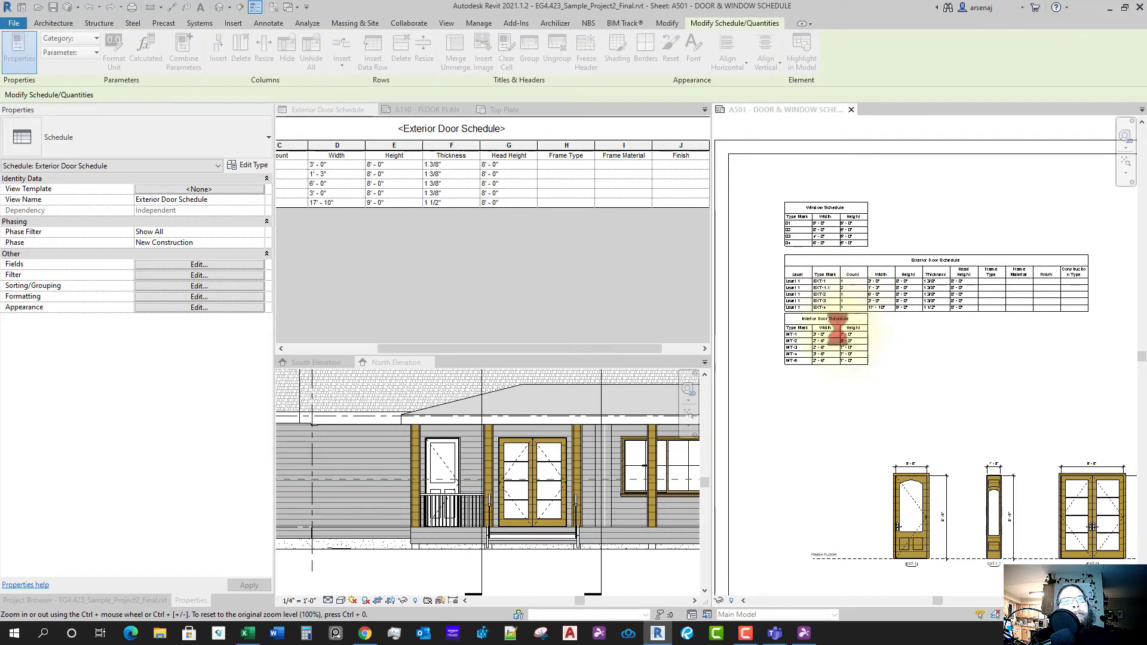
scroll(845, 370, up, 3)
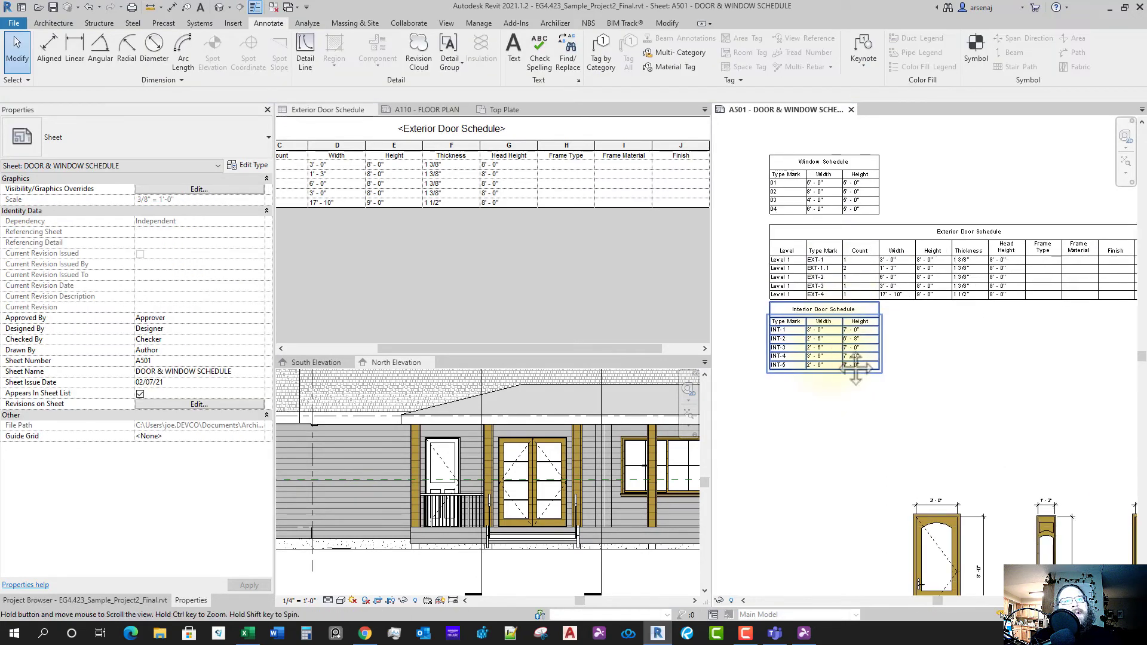
middle_drag(856, 369, 862, 367)
click(573, 293)
- Open the Interior Door Schedule view, check its fields, then return to sheet A501
click(153, 603)
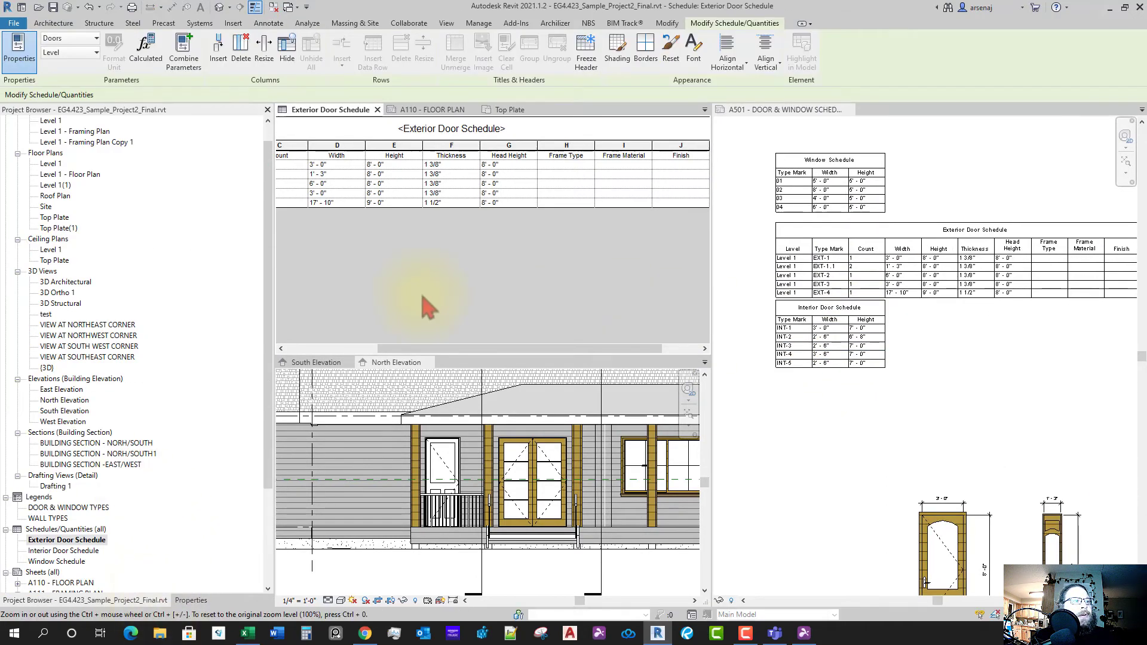
double_click(83, 551)
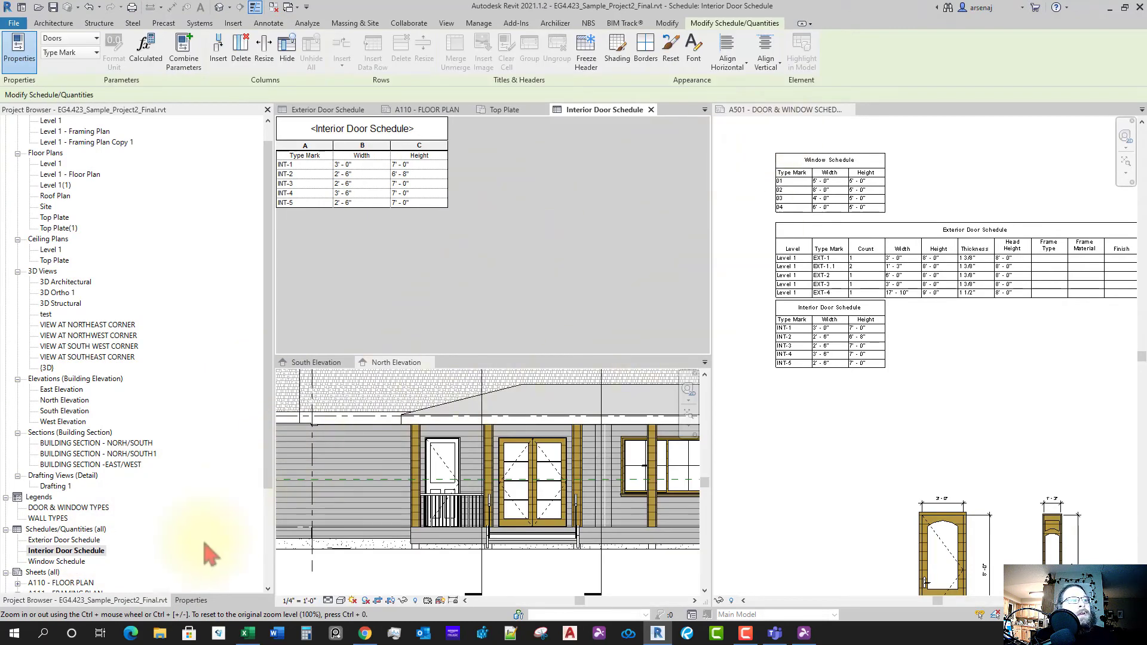
click(191, 601)
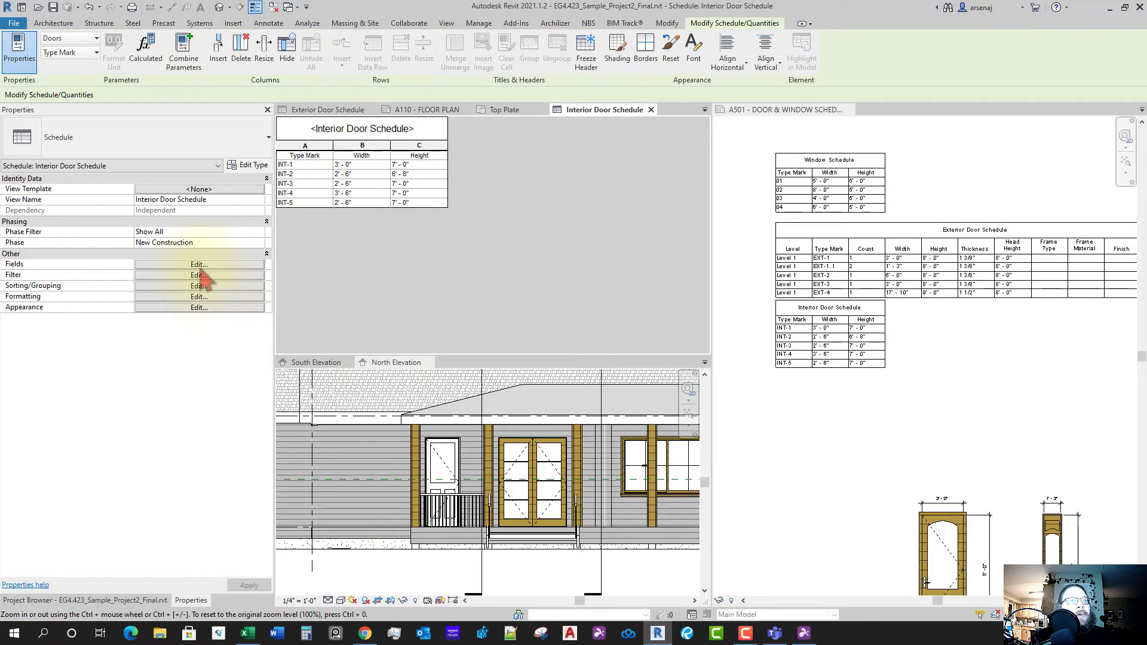
click(201, 267)
key(Escape)
click(908, 383)
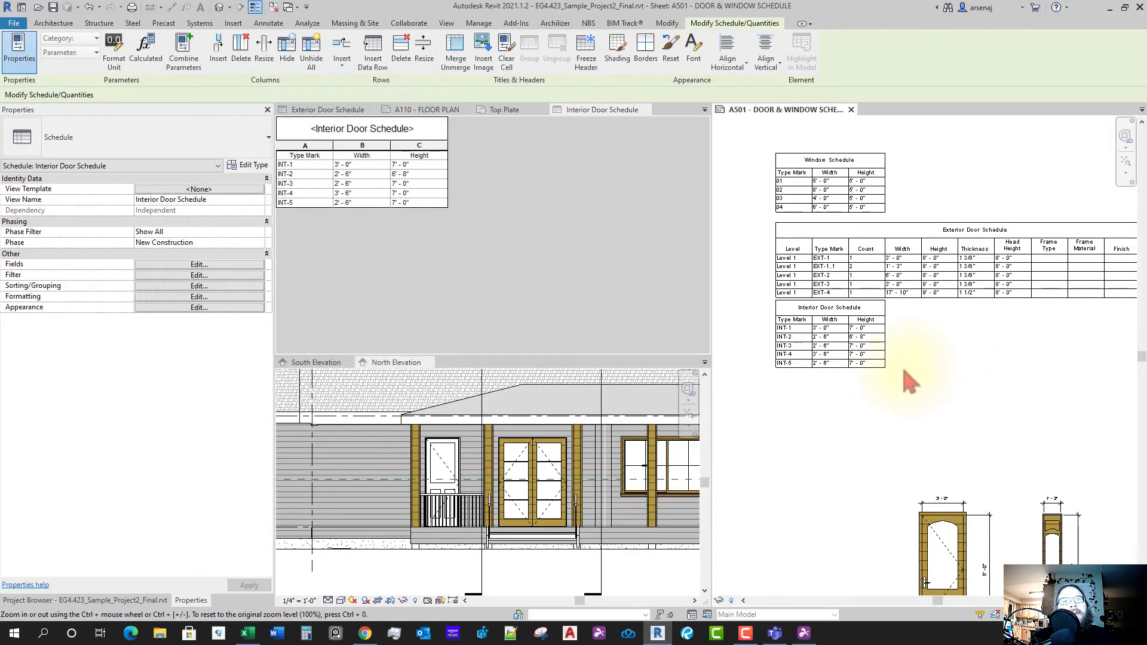
middle_drag(908, 382, 1011, 371)
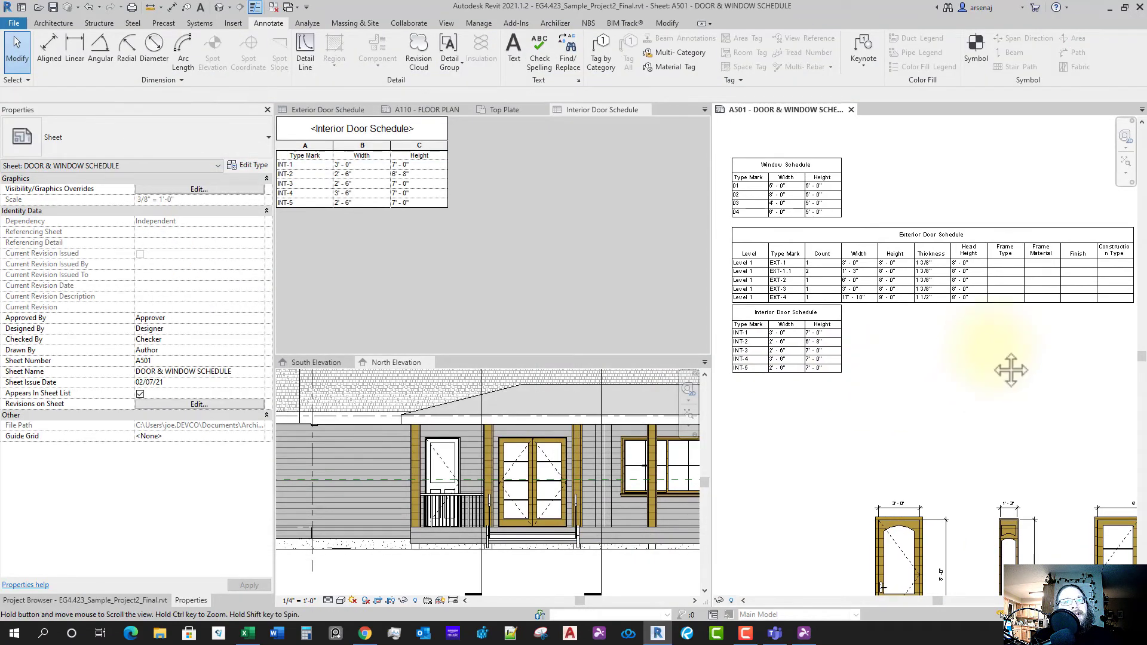
scroll(1011, 370, down, 2)
- Drag the Exterior Door Schedule's last column grip on sheet A501 to widen Construction Type
click(1004, 304)
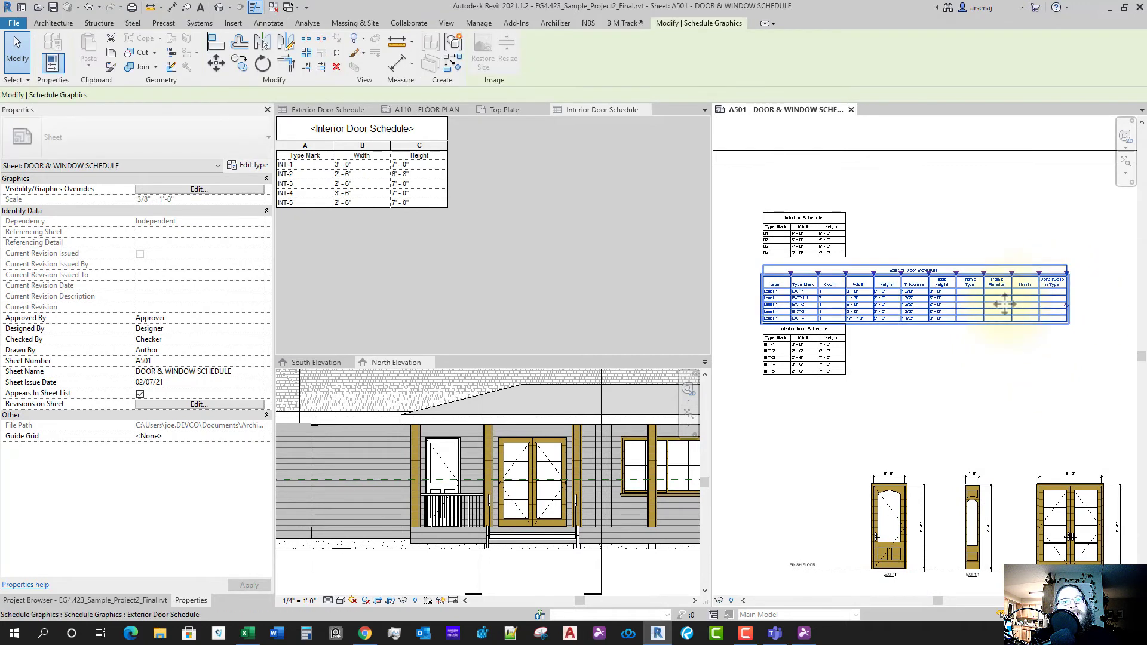
scroll(1066, 277, up, 4)
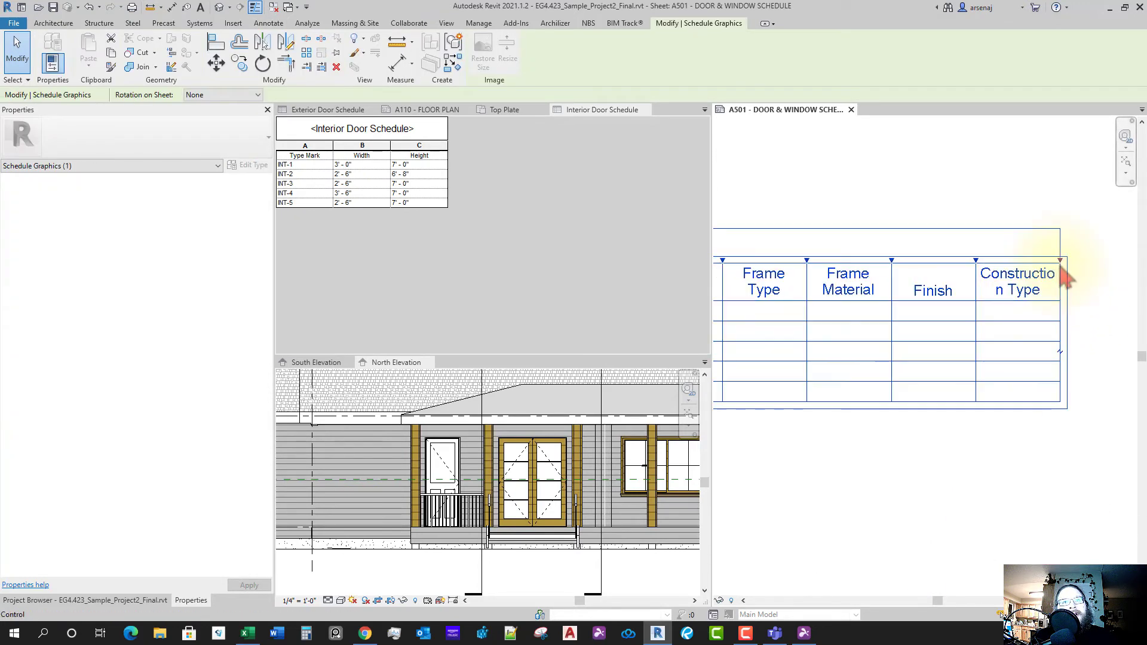
mouse_move(1063, 267)
mouse_down()
mouse_move(1106, 263)
mouse_move(1074, 275)
mouse_up()
scroll(1014, 310, down, 3)
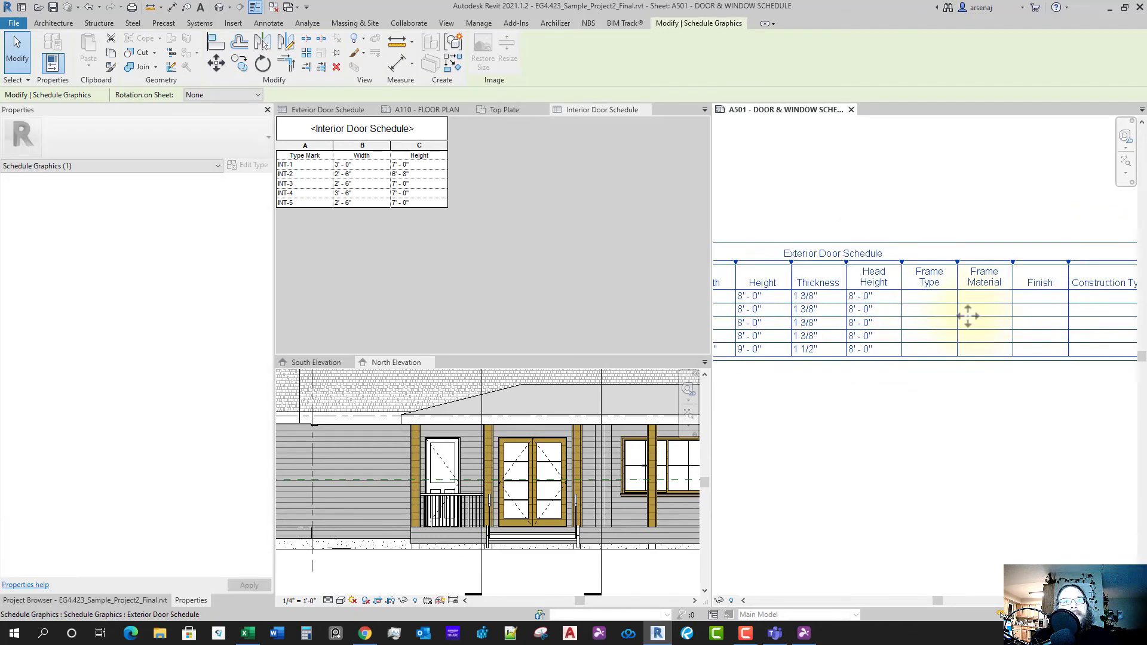
middle_drag(902, 412, 1029, 389)
scroll(1016, 359, down, 2)
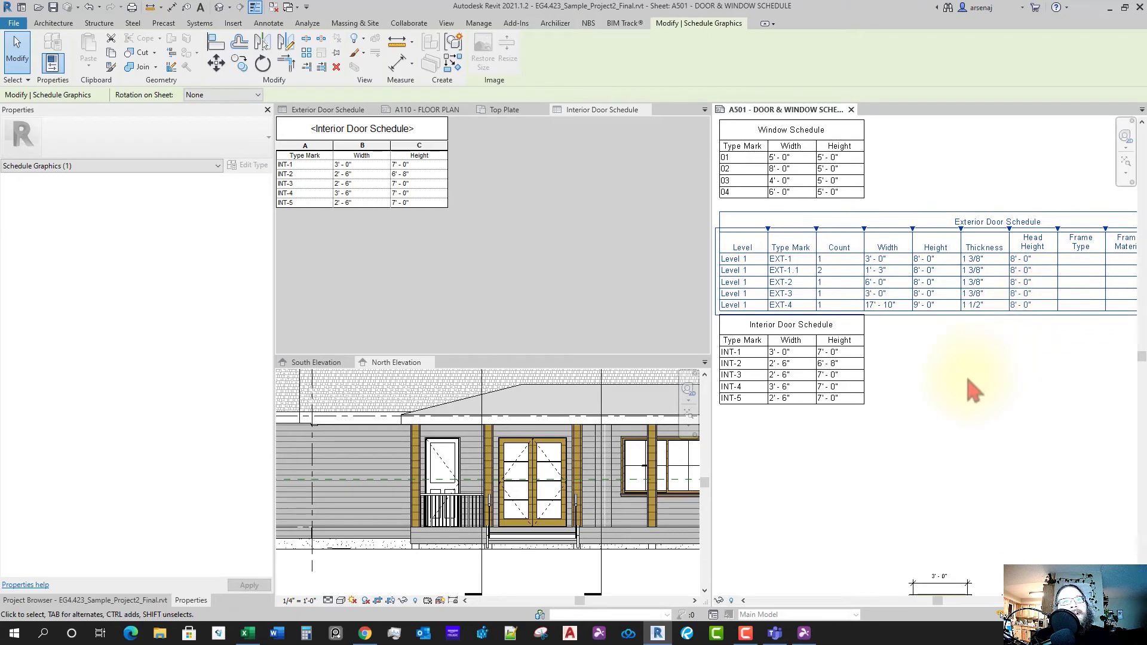
click(429, 137)
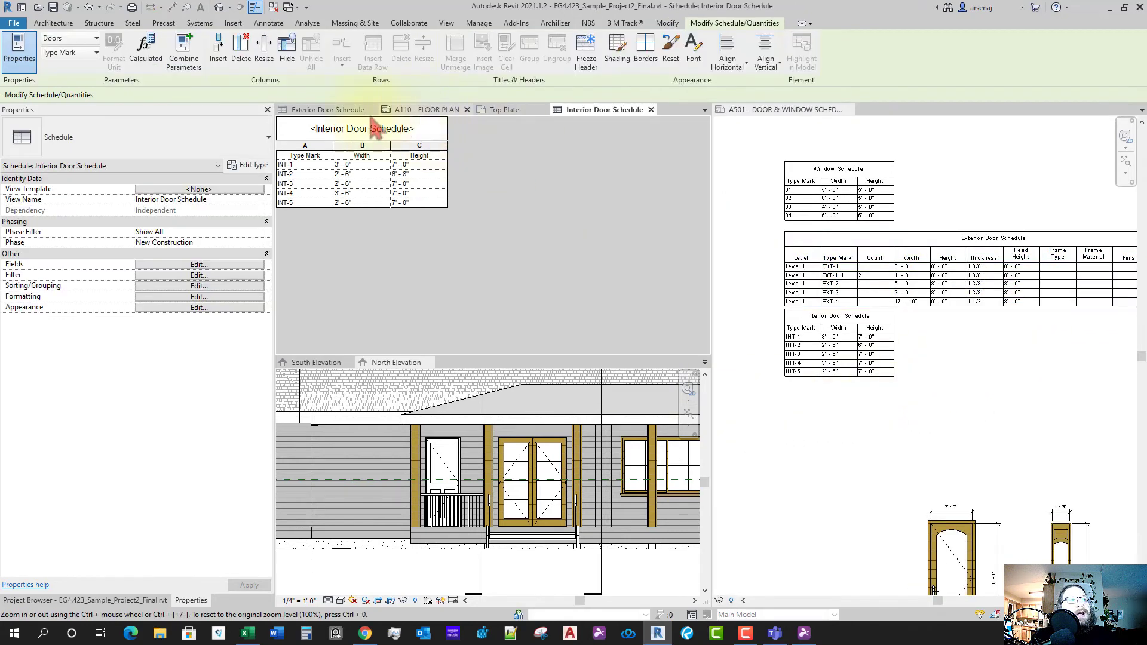
- Widen column I in the Exterior Door Schedule view
click(501, 114)
click(610, 110)
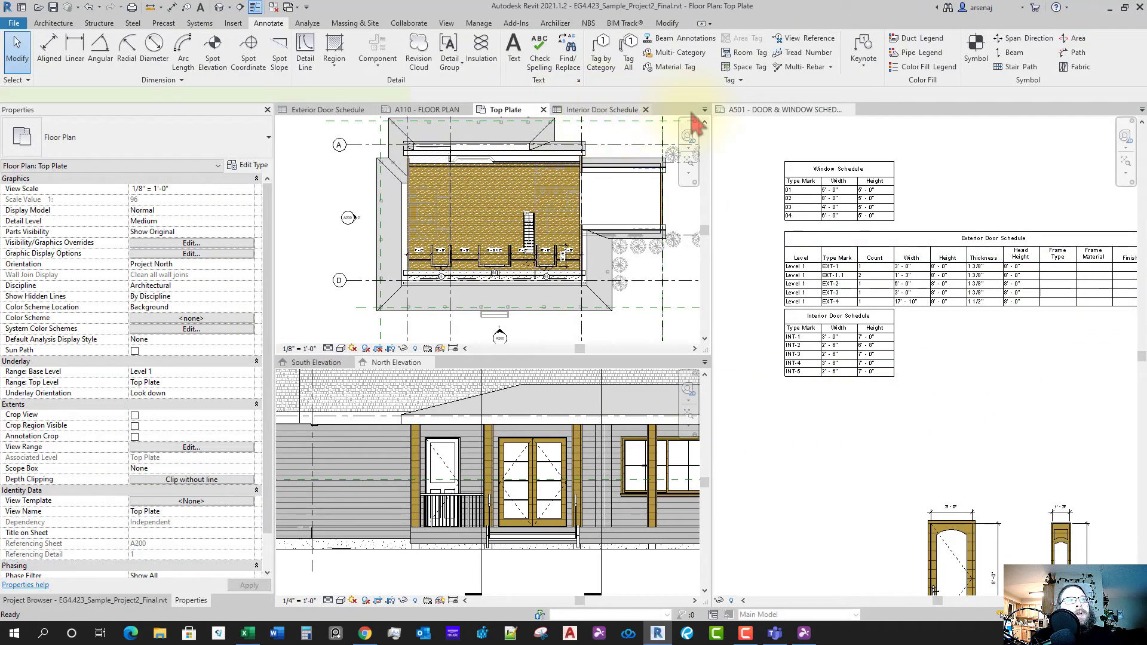
click(705, 110)
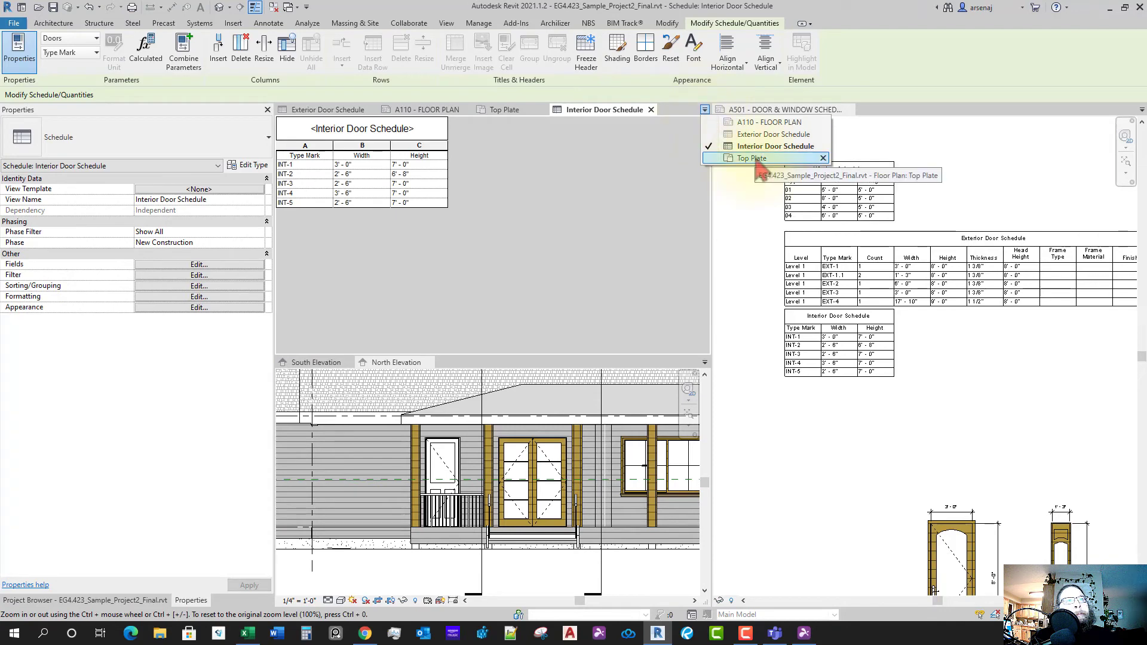
click(758, 135)
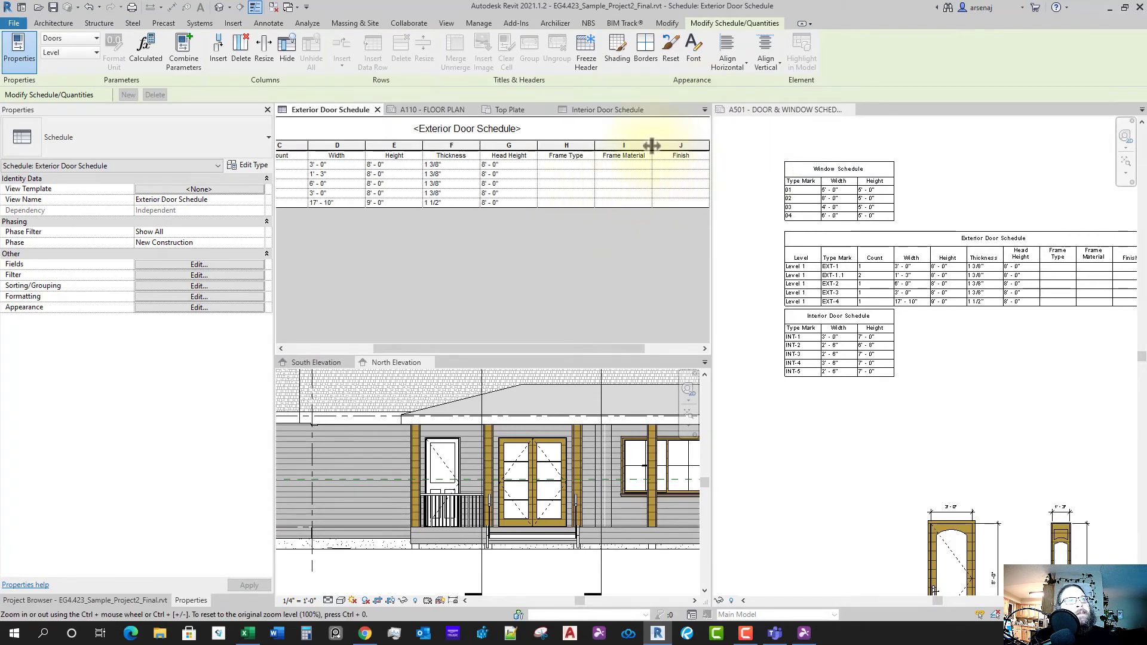
mouse_move(644, 146)
mouse_down()
mouse_move(634, 146)
mouse_move(664, 147)
mouse_up()
- Widen the Frame Material column on sheet A501, then open the Interior Door Schedule's field settings
click(915, 383)
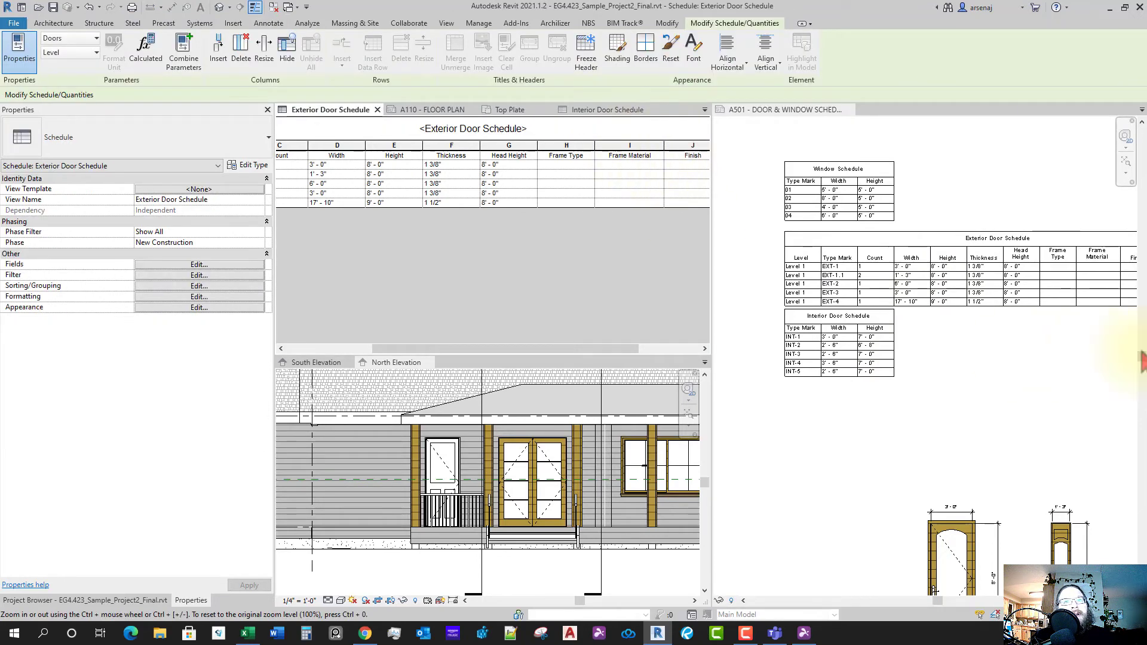
click(1142, 350)
middle_drag(1029, 372, 1027, 369)
scroll(930, 319, down, 2)
mouse_move(930, 317)
middle_down()
mouse_move(988, 410)
mouse_move(934, 308)
middle_up()
scroll(909, 323, down, 1)
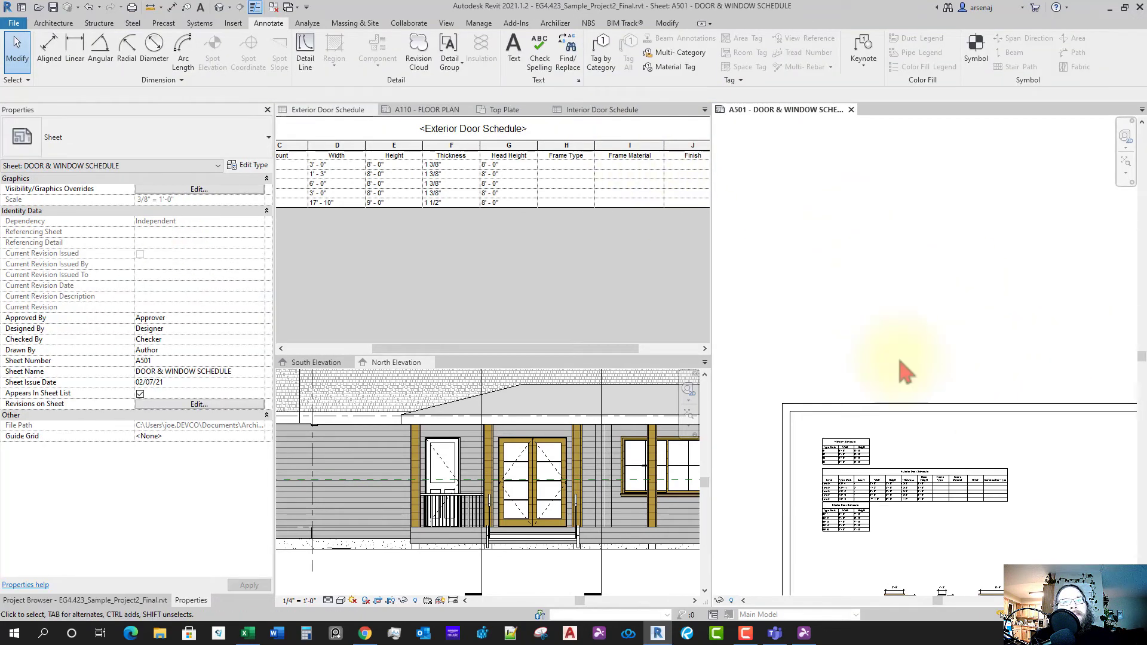
middle_drag(902, 371, 890, 276)
scroll(945, 419, up, 2)
scroll(956, 436, up, 1)
scroll(897, 418, down, 2)
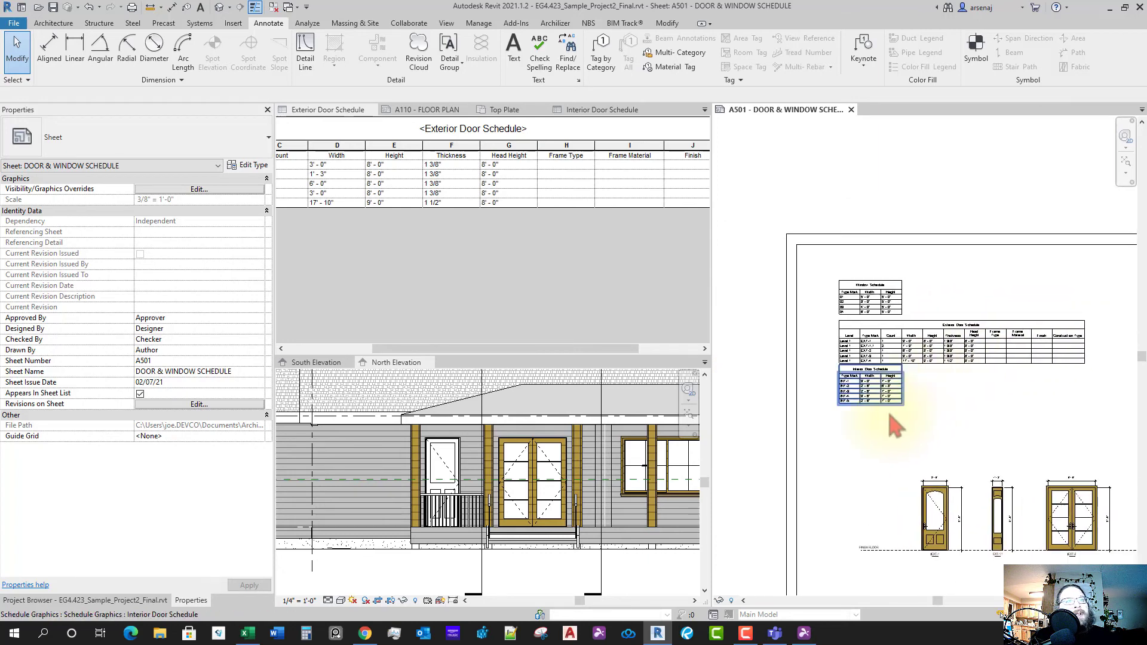
click(603, 110)
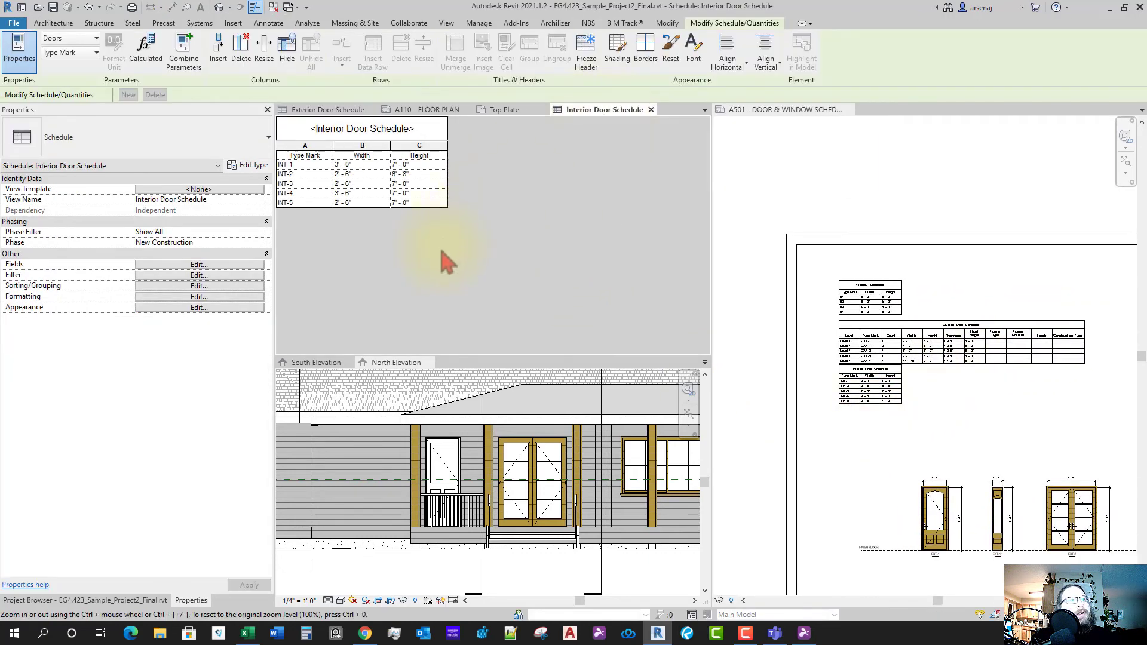
click(214, 265)
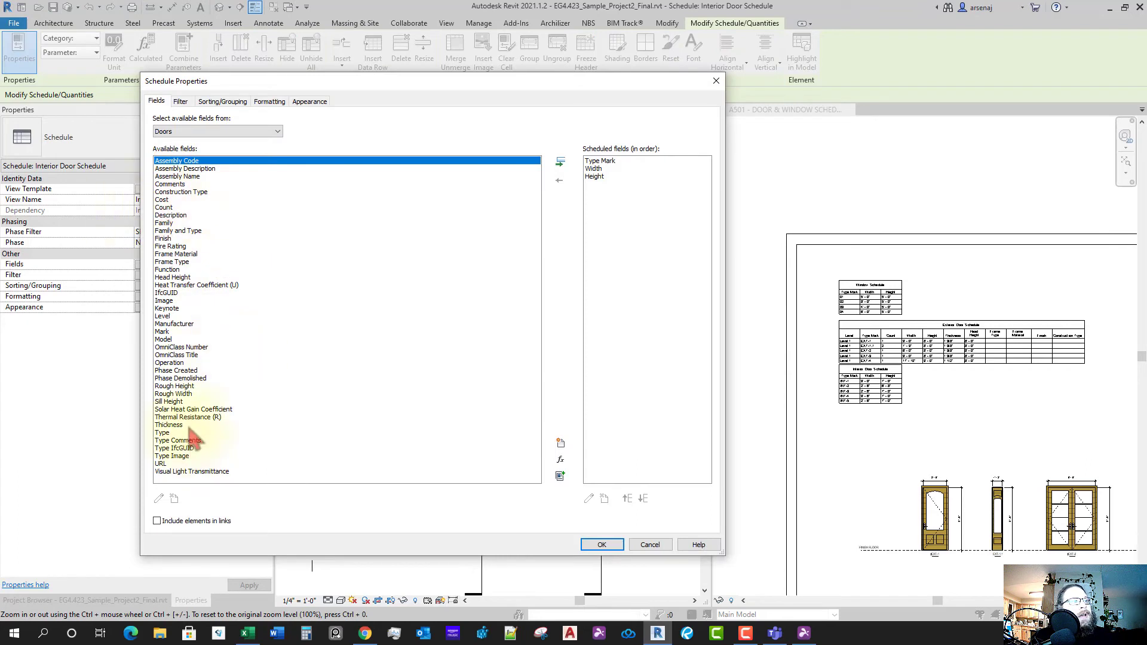
- Add the Level field and move it to the first column
click(165, 323)
click(164, 317)
click(561, 163)
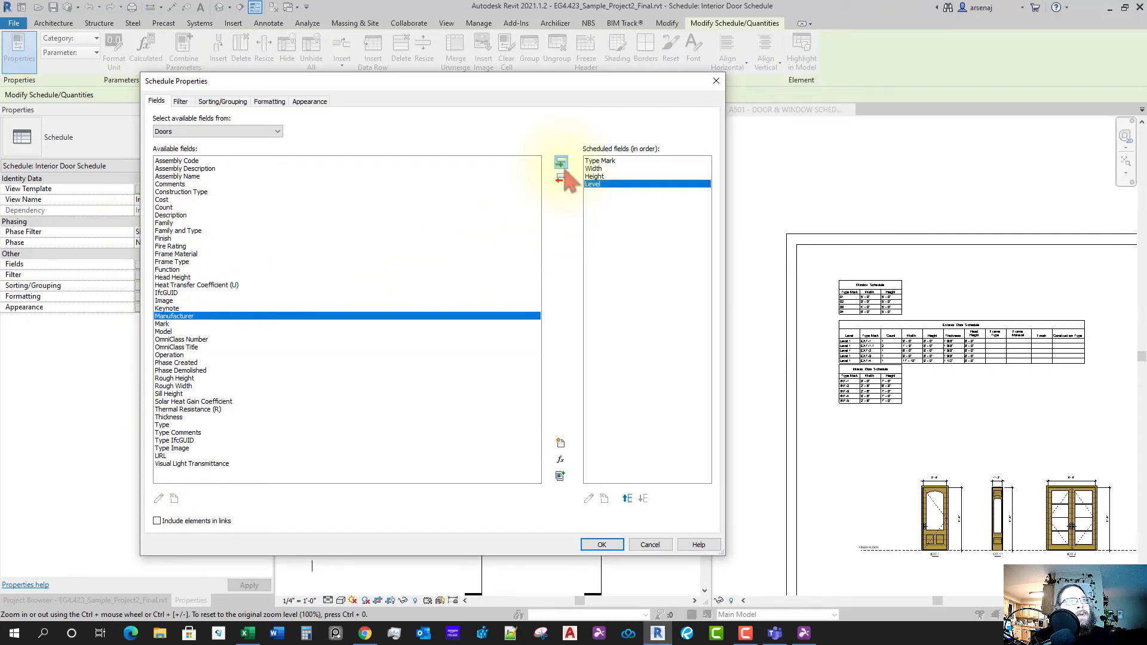
click(627, 498)
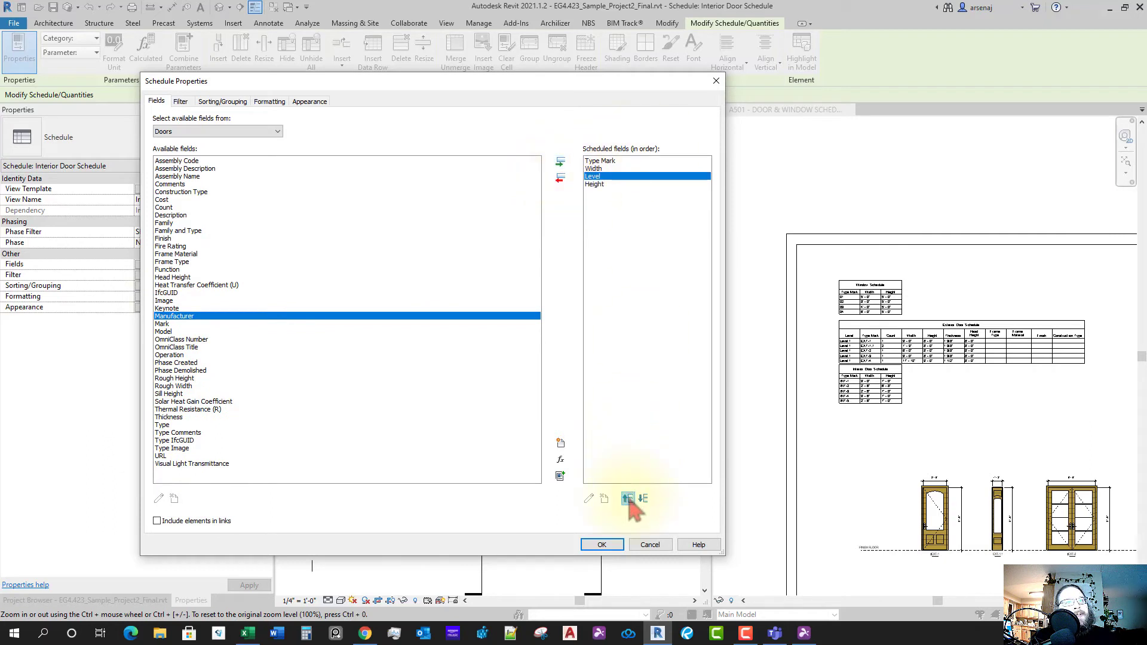
click(627, 499)
click(627, 499)
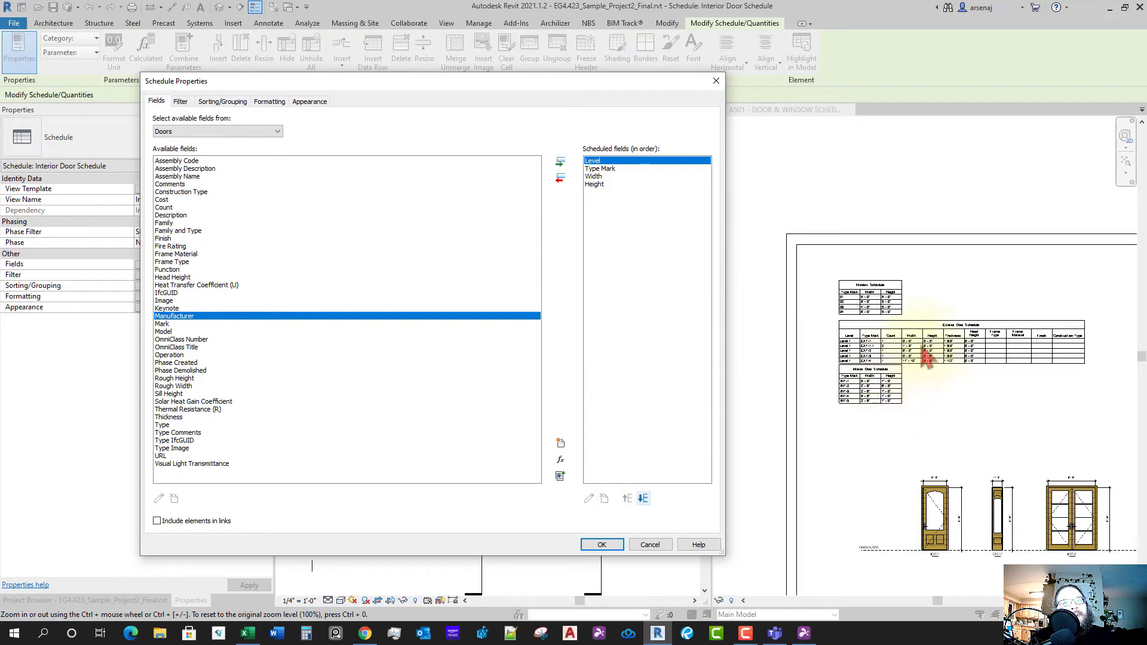
- Add Thickness as the last column, then add Head Height
click(172, 418)
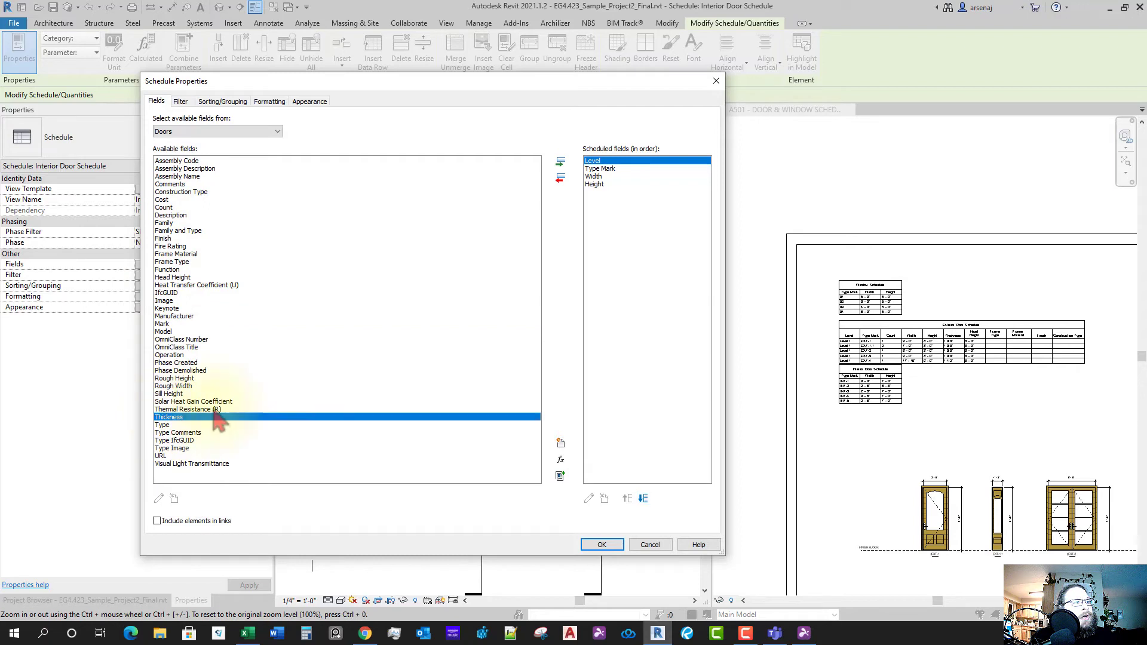
click(561, 162)
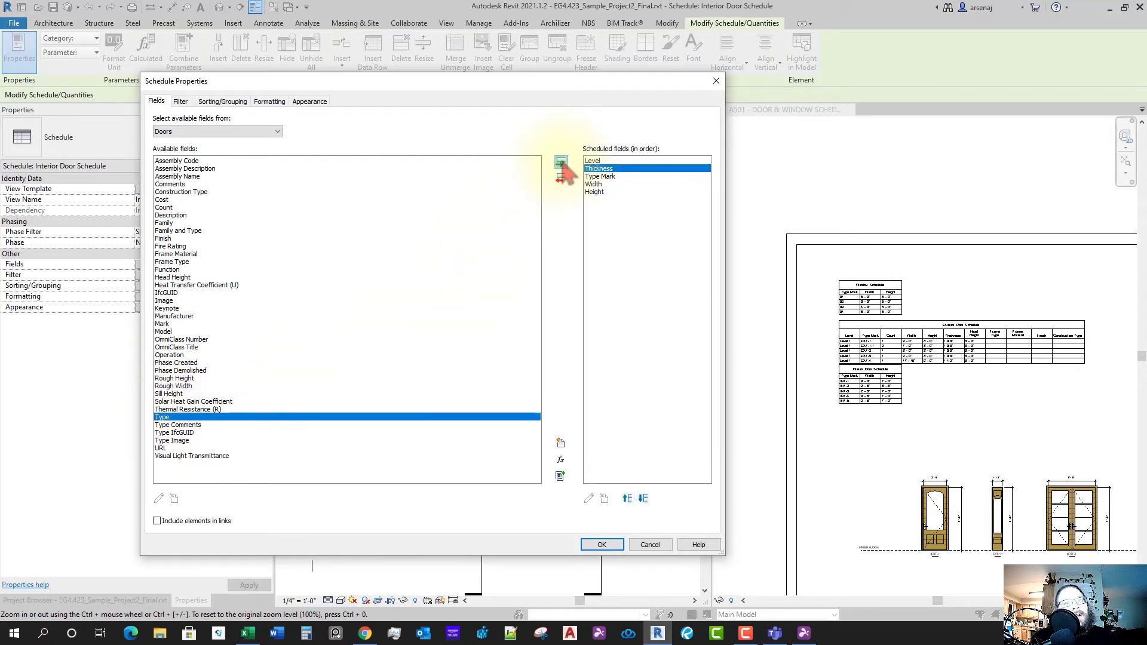
click(644, 499)
click(644, 499)
click(644, 499)
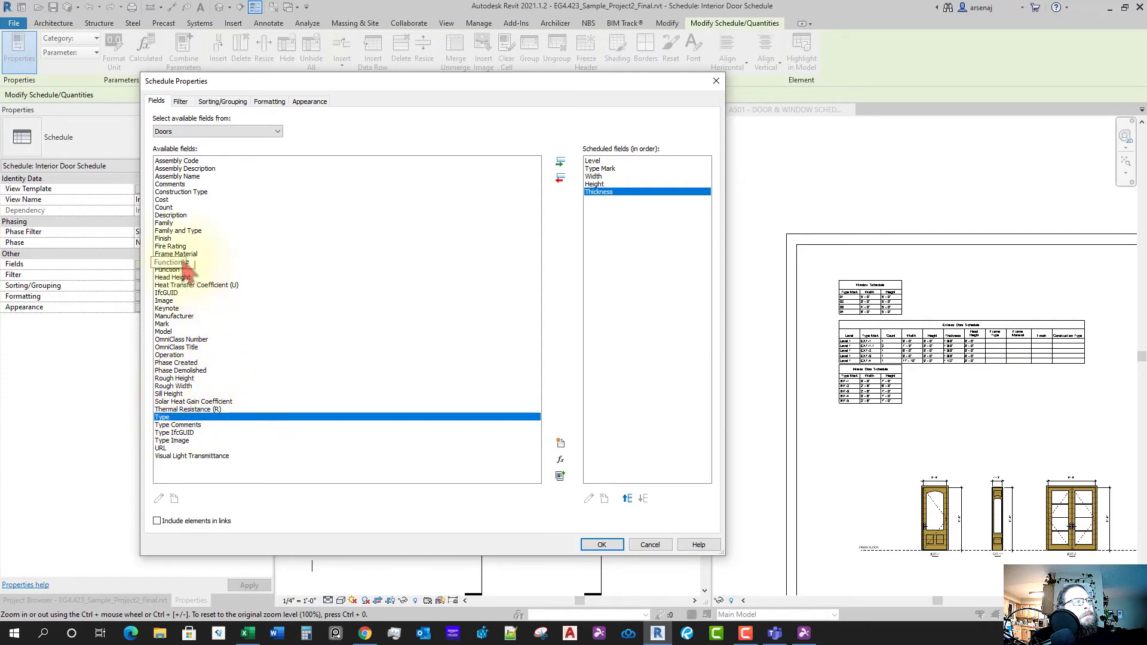
click(179, 277)
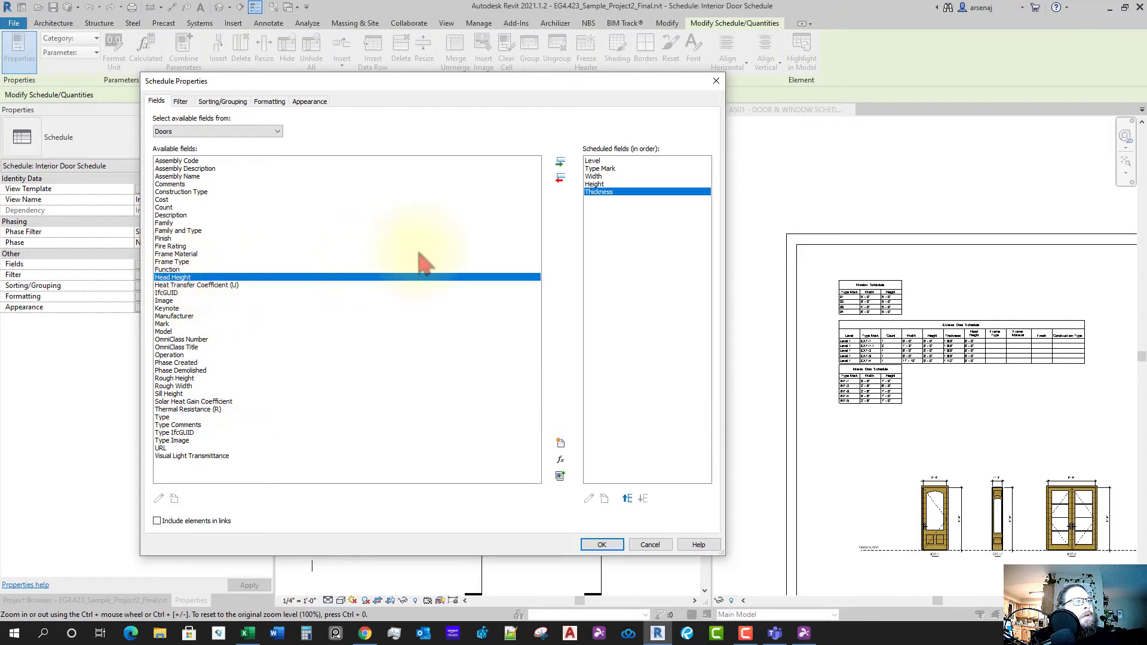
click(560, 163)
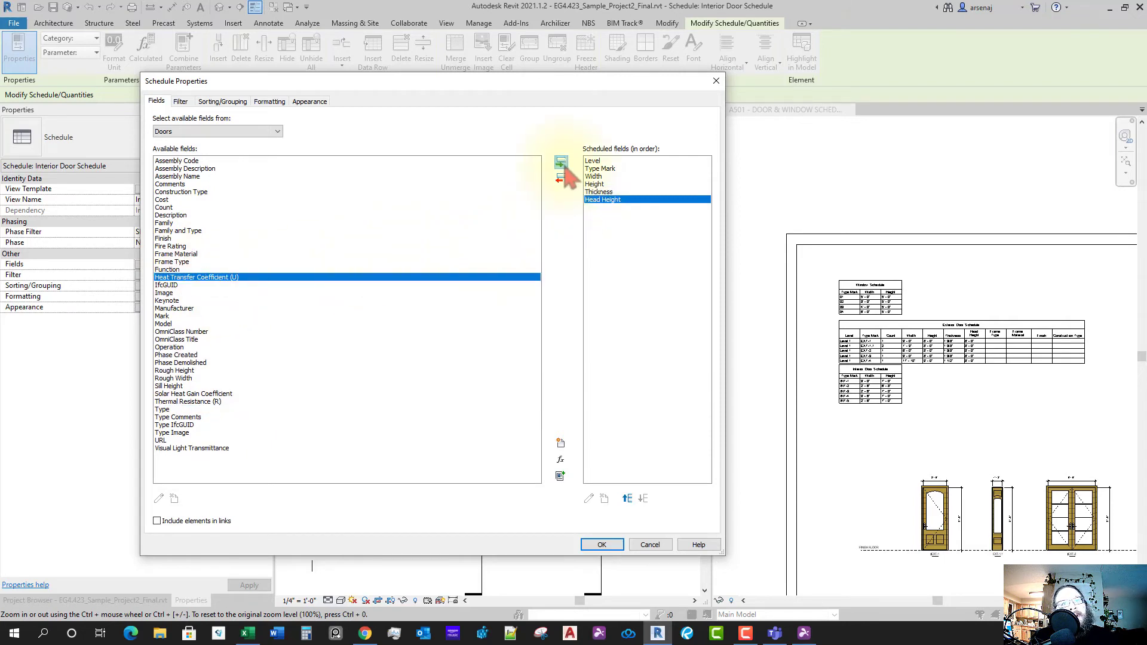
- Add Frame Type, Frame Material, Finish and Construction Type fields and apply the changes
click(175, 257)
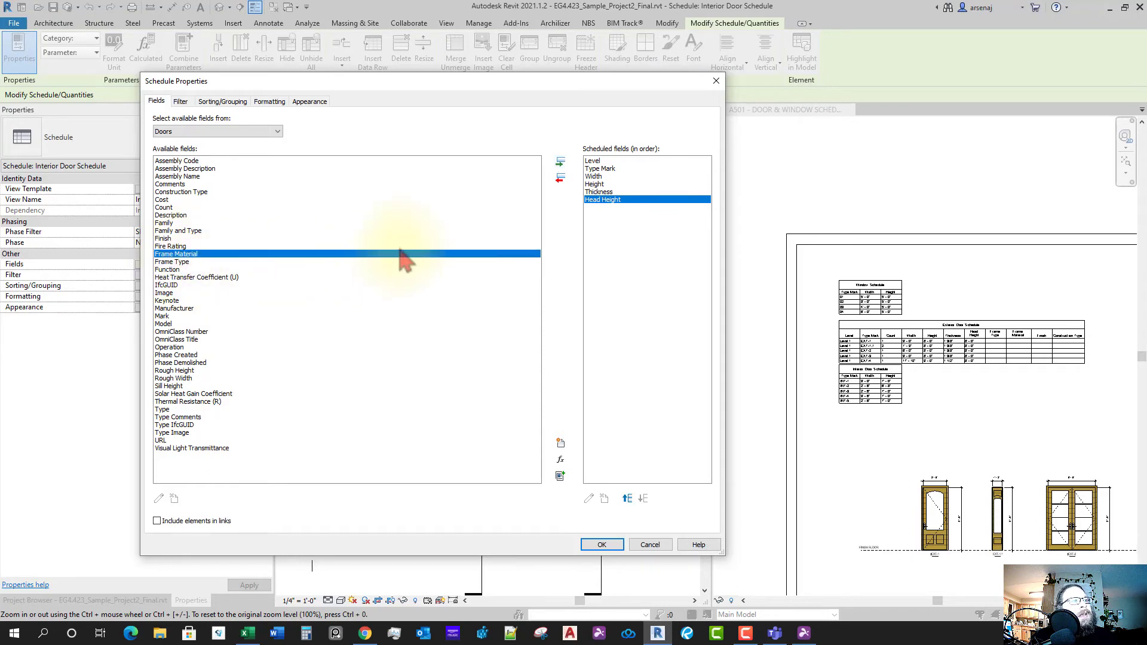
click(178, 262)
click(561, 162)
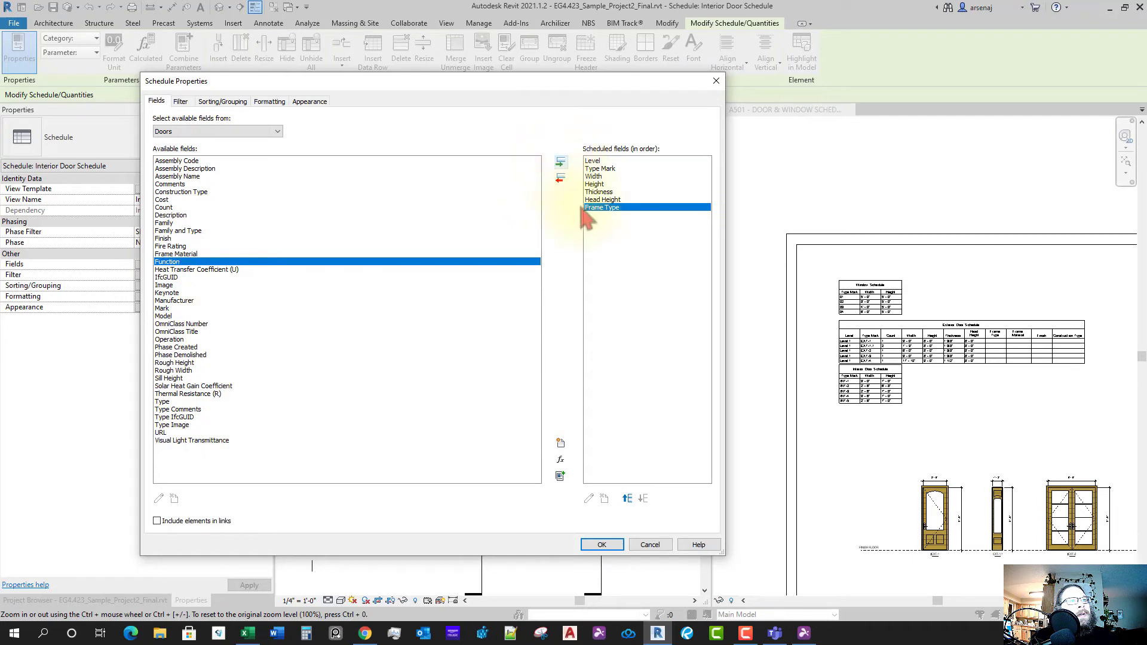
click(196, 256)
click(560, 162)
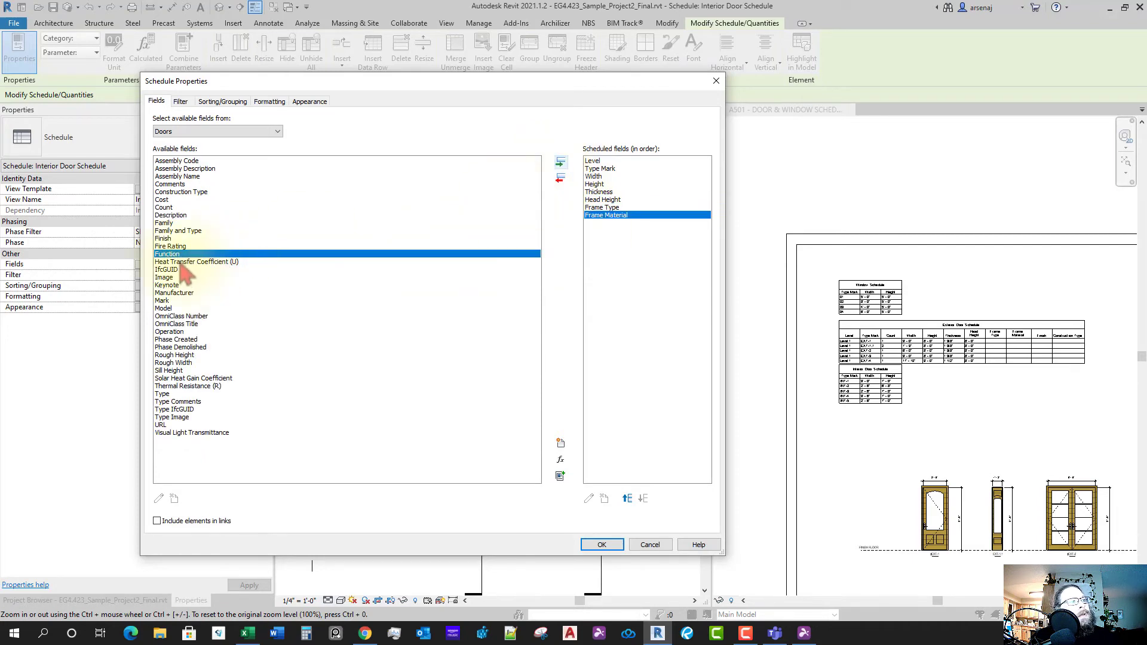
click(166, 239)
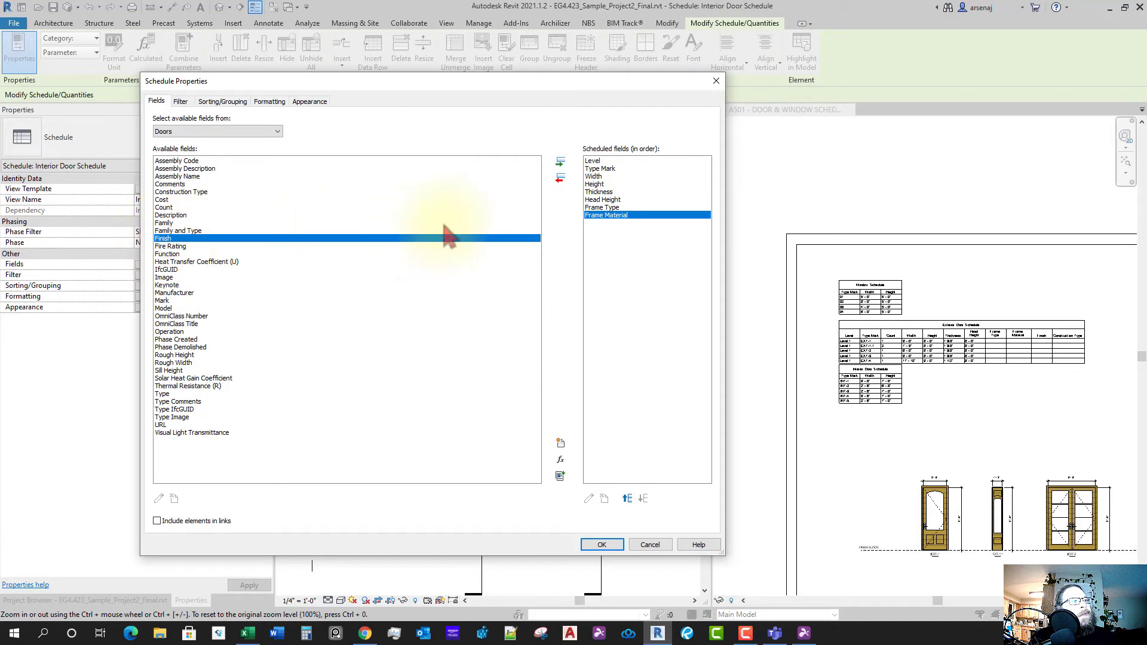
click(561, 166)
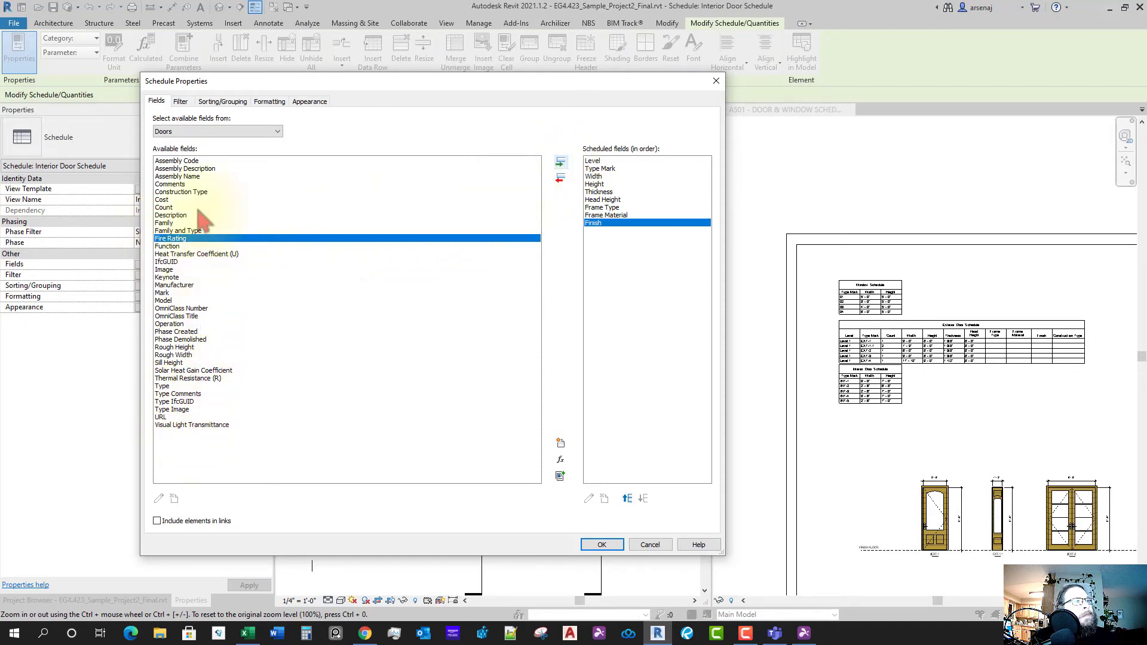
click(183, 192)
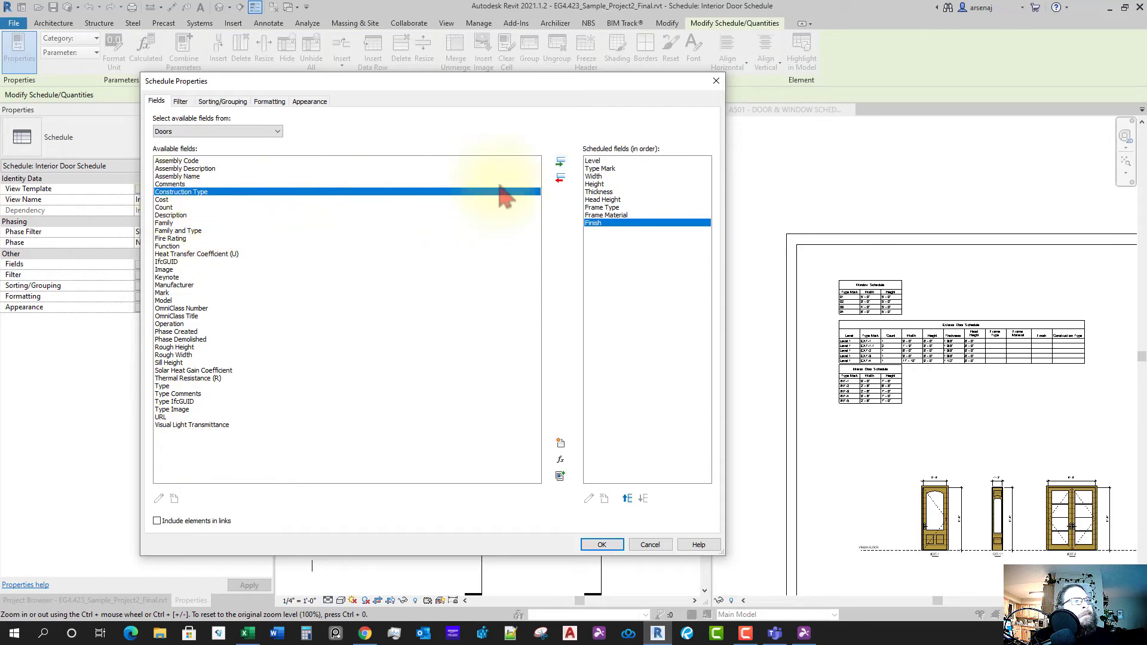
click(561, 163)
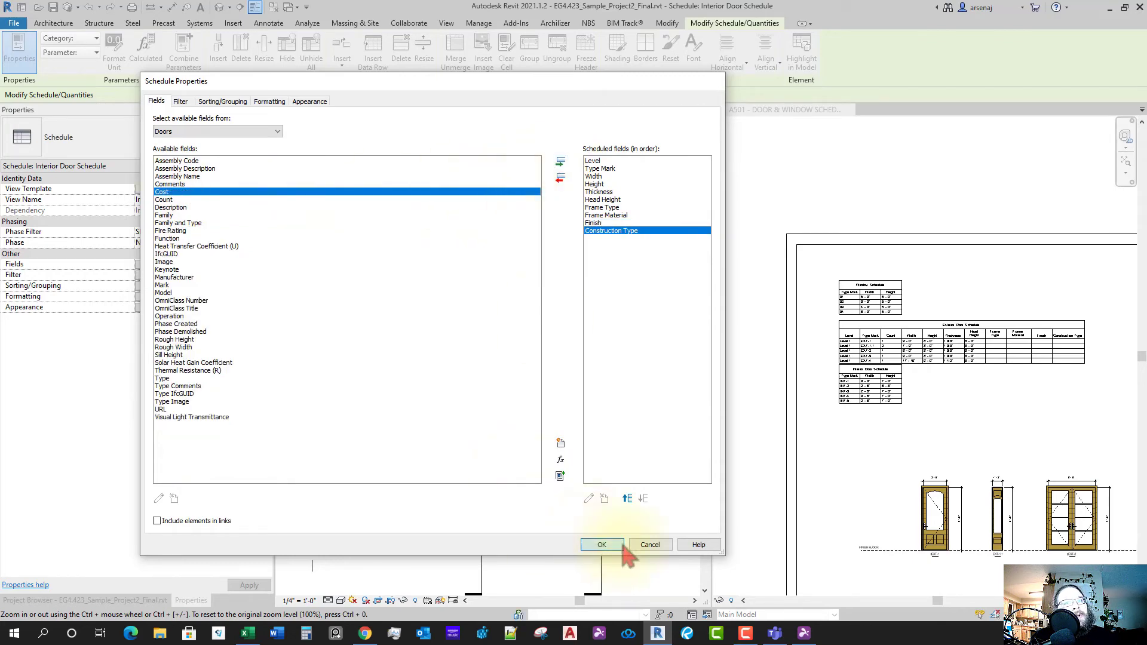
click(604, 545)
- Move the Interior Door Schedule lower on sheet A501
click(980, 418)
middle_drag(1002, 441, 937, 441)
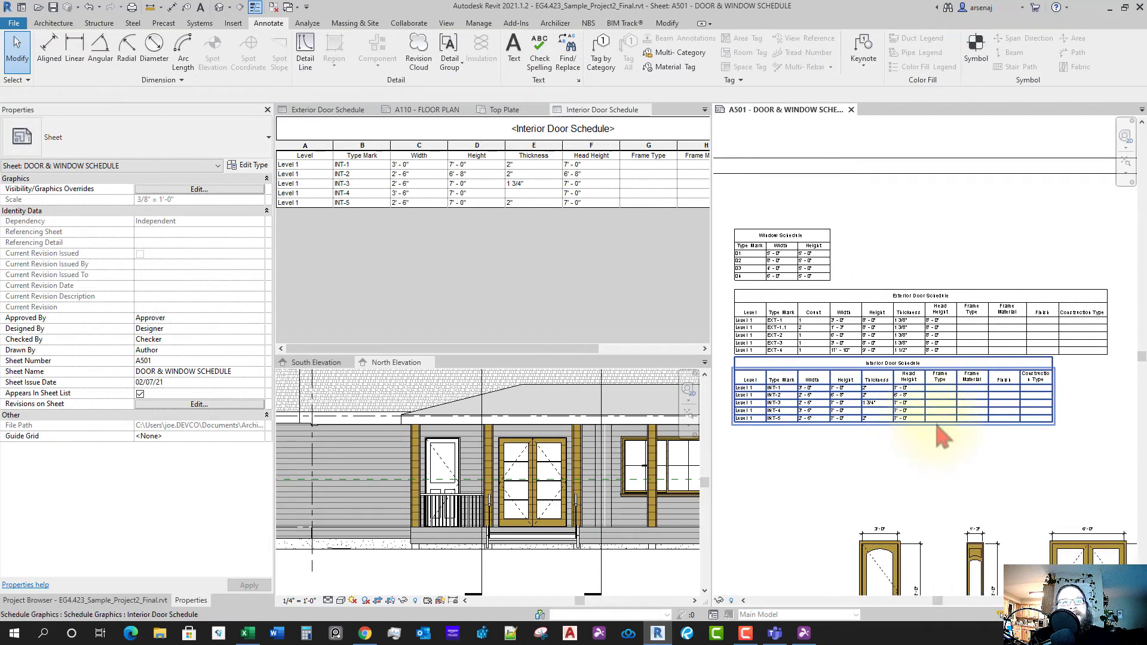
middle_drag(884, 473, 903, 462)
click(814, 372)
drag(814, 368, 823, 396)
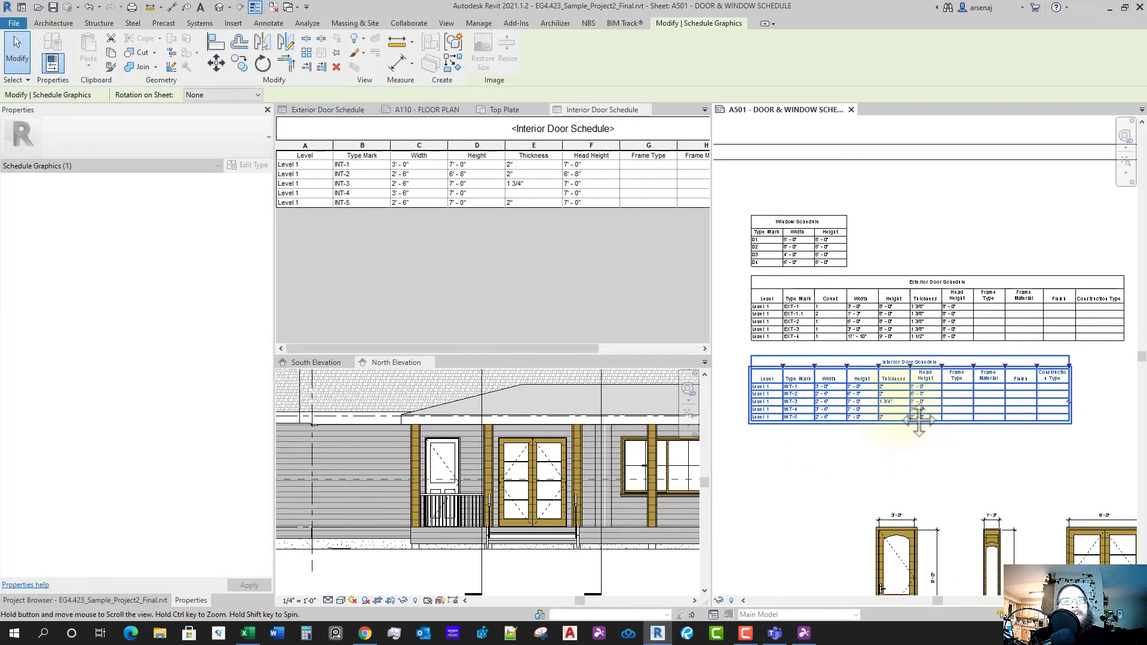
middle_drag(985, 420, 1002, 393)
- Widen the Interior Door Schedule's Construction Type column to fit its heading
scroll(983, 411, up, 1)
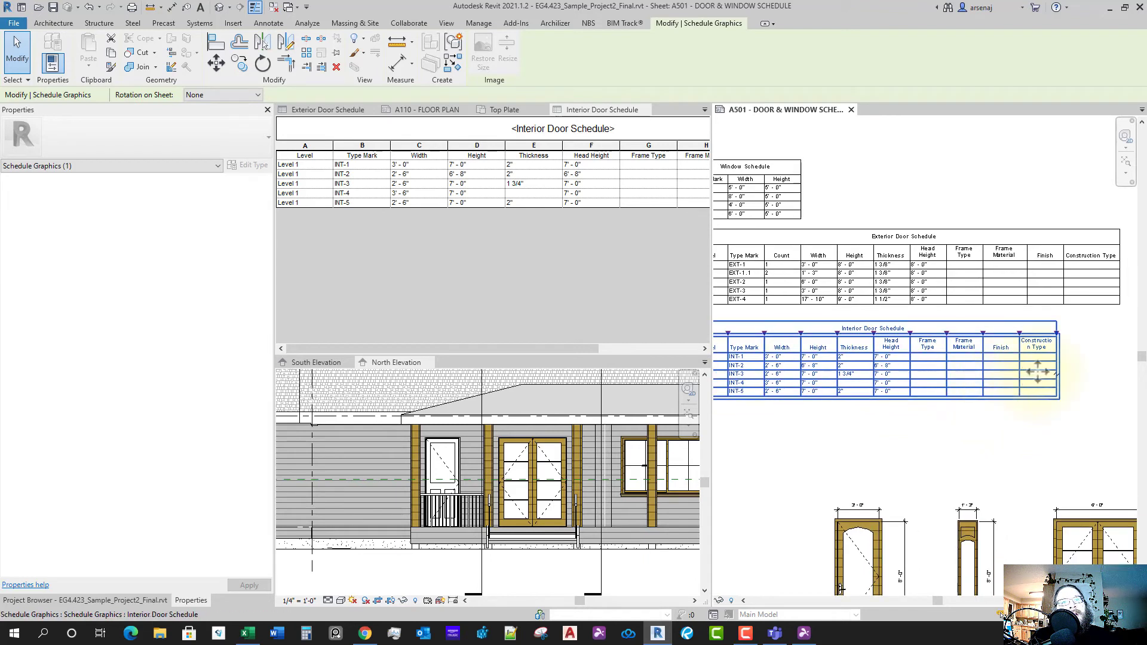
drag(1051, 346, 1076, 338)
middle_drag(1006, 383, 1034, 379)
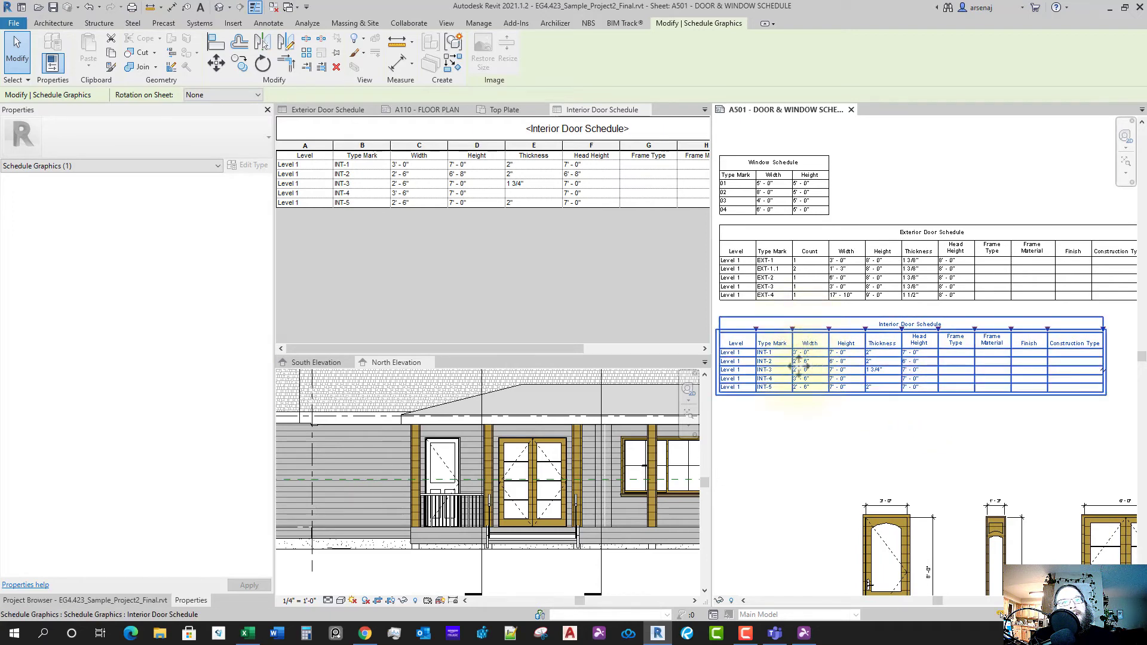
click(430, 266)
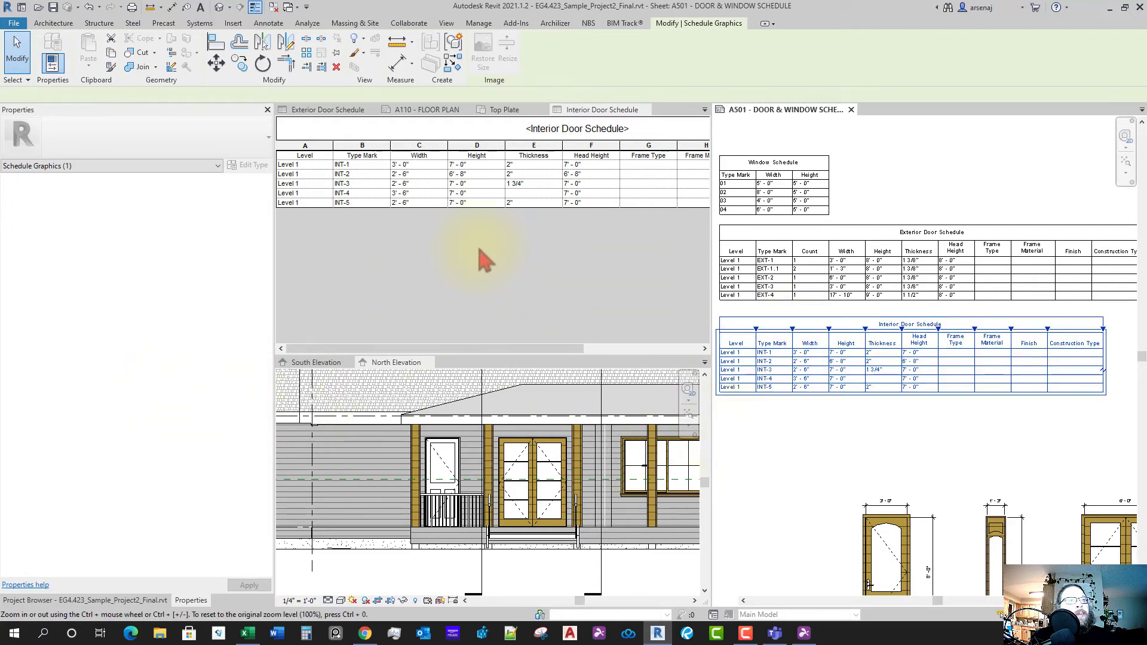
- Add Count to the Interior Door Schedule fields, positioned right after Type Mark
click(175, 264)
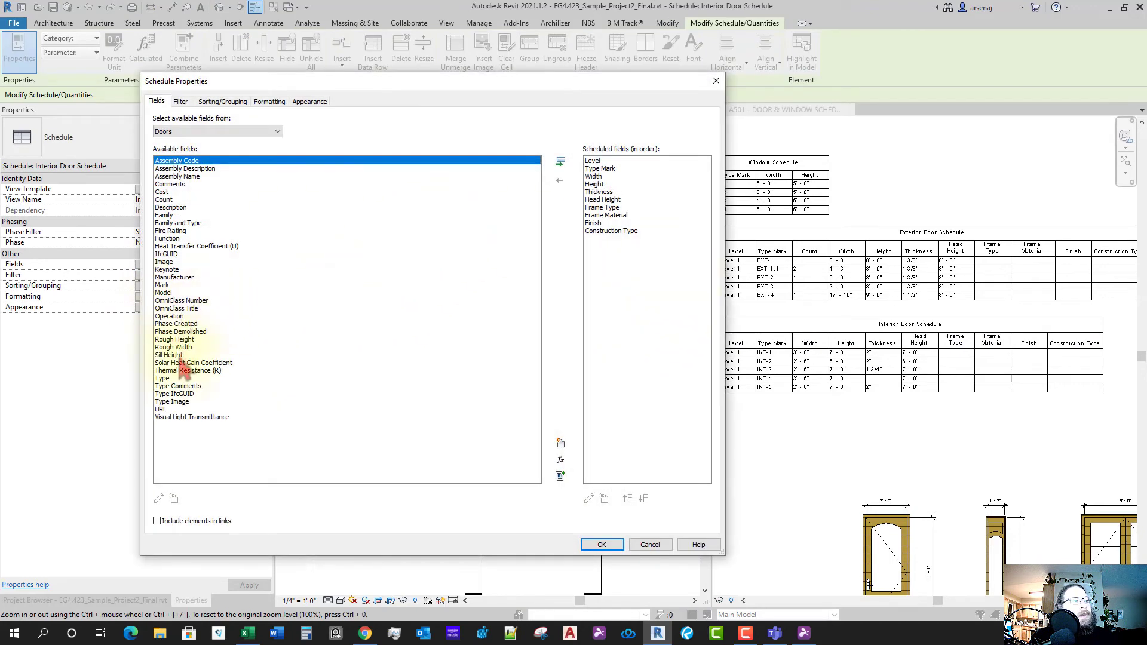
click(162, 200)
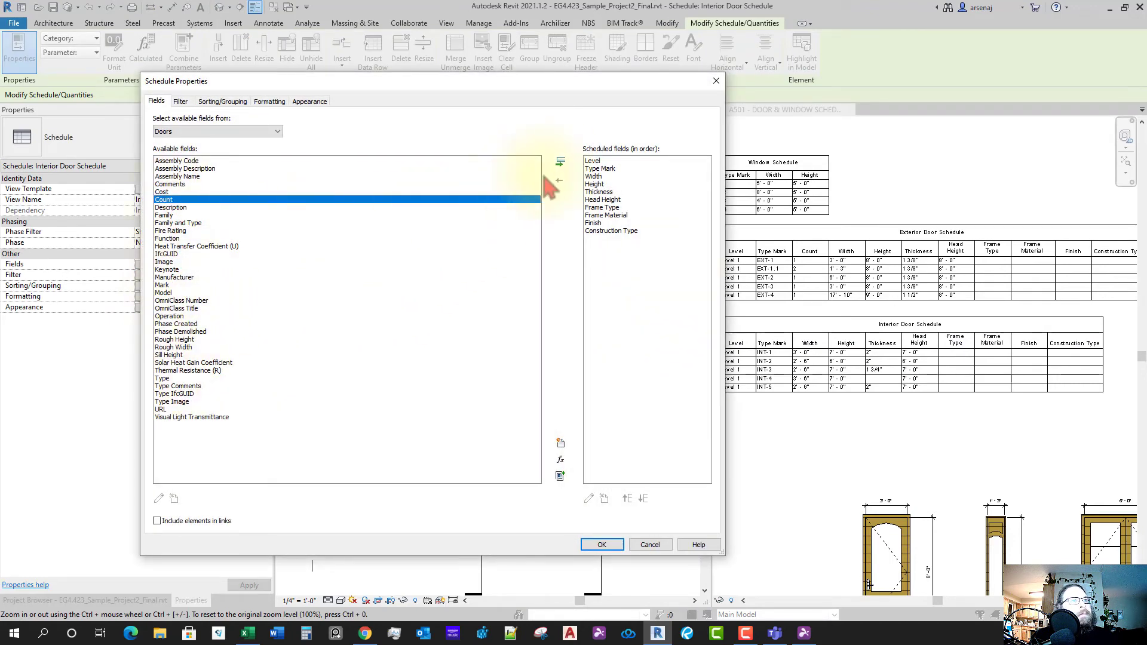
click(560, 162)
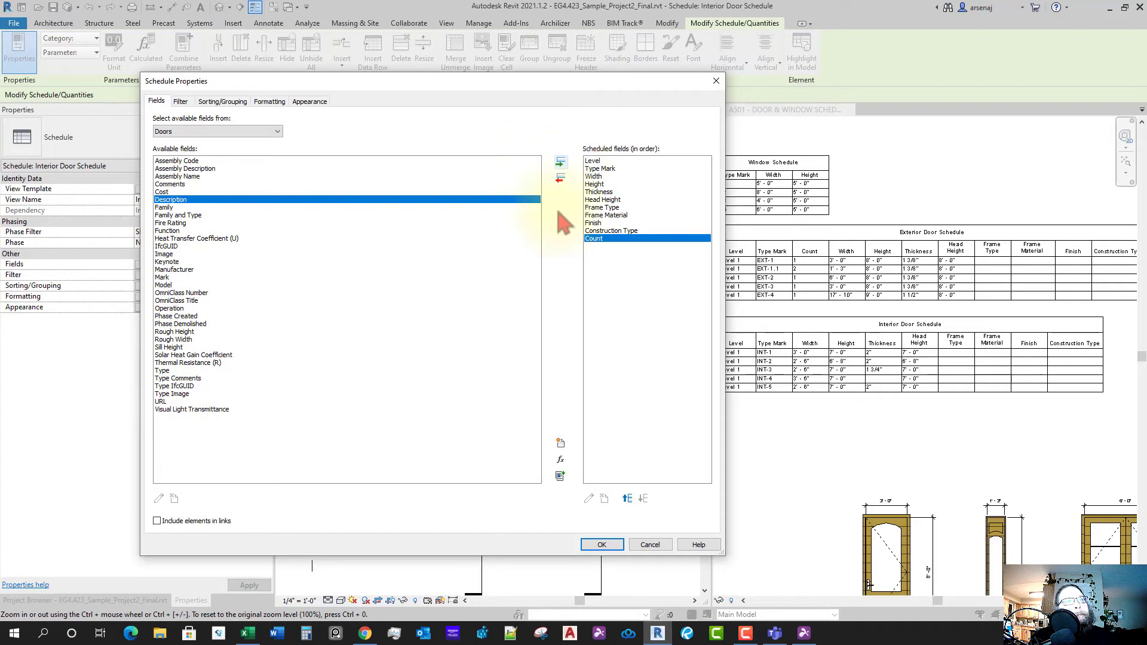
click(627, 499)
click(627, 499)
click(627, 499)
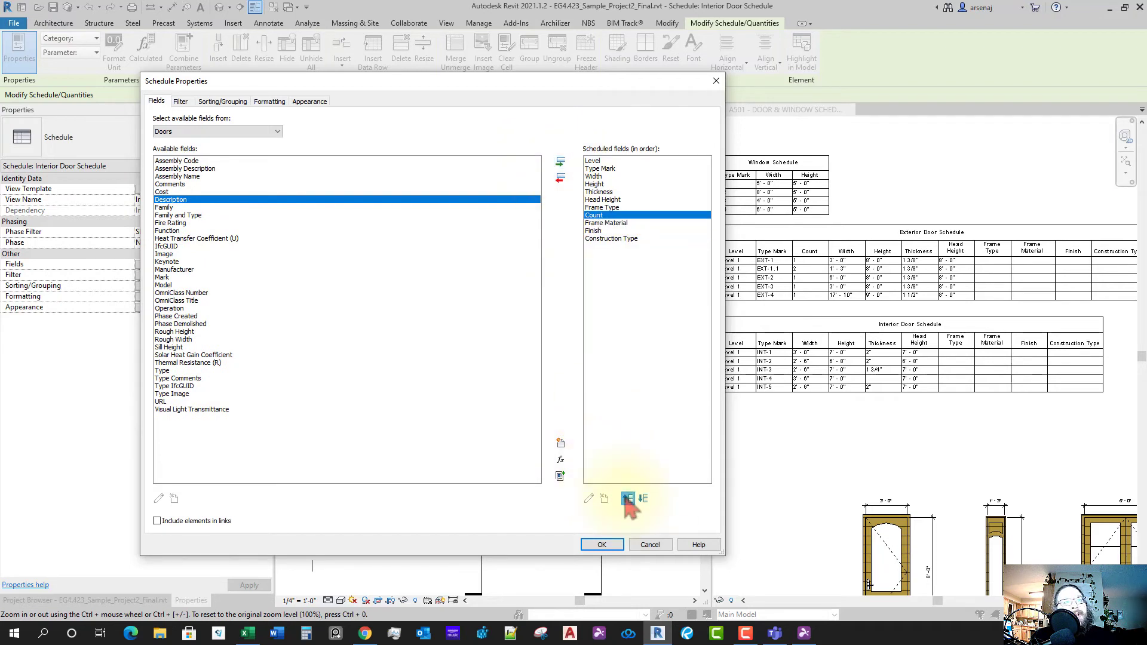
click(627, 499)
click(627, 499)
click(627, 499)
click(626, 499)
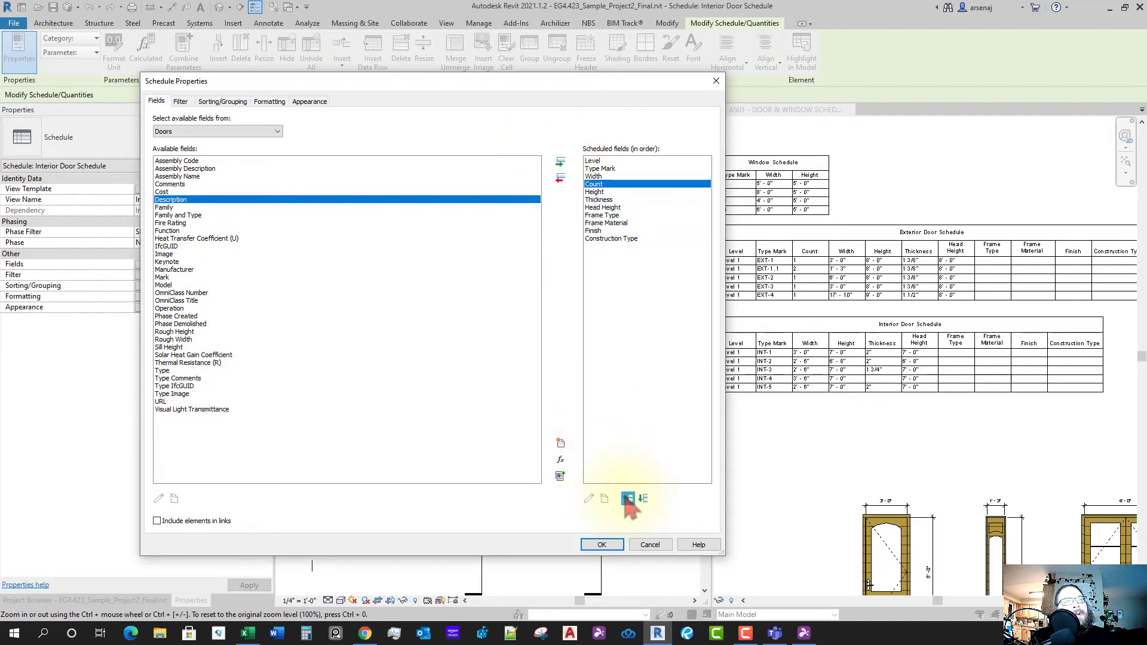
click(627, 499)
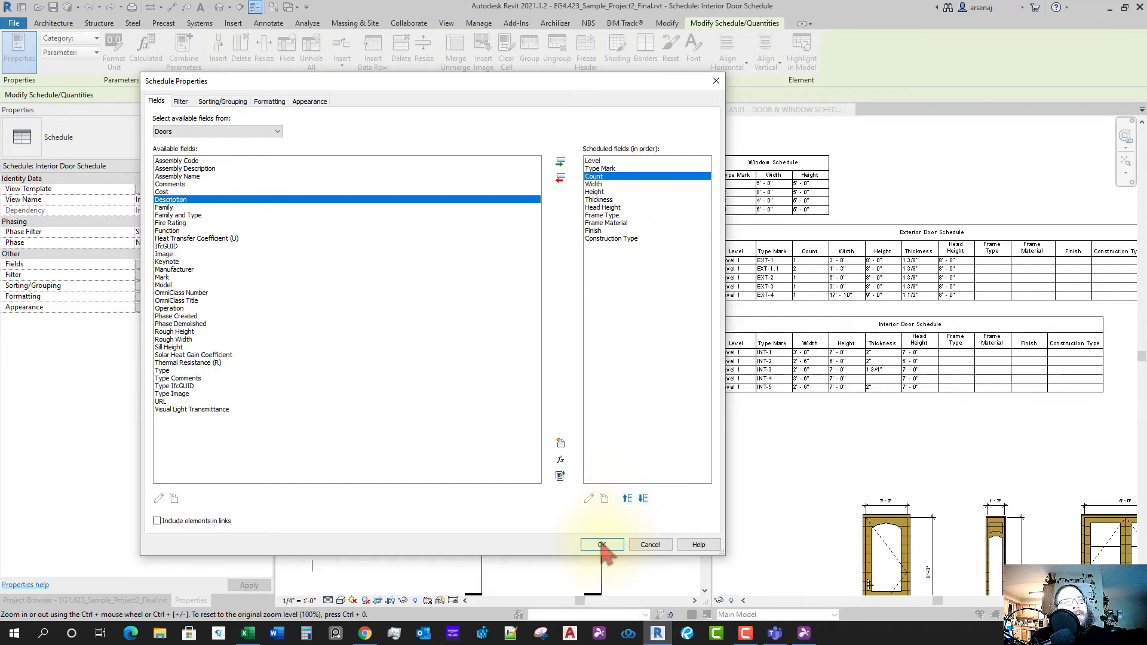
click(602, 545)
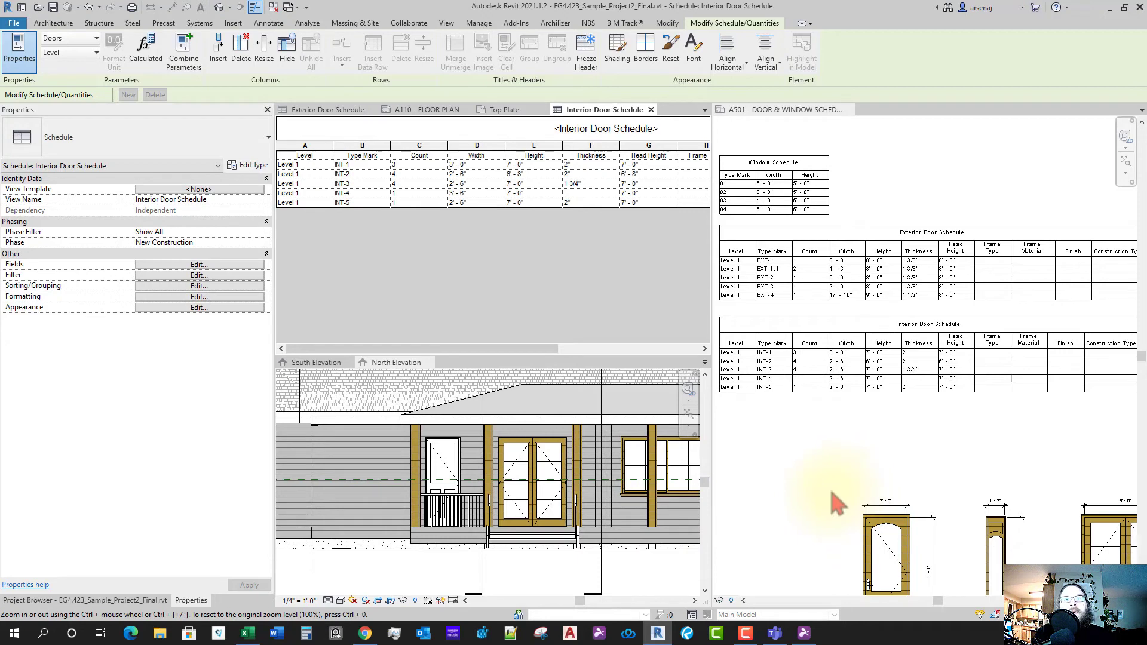
- Drag the updated Interior Door Schedule back into place on sheet A501
click(827, 450)
scroll(833, 442, down, 1)
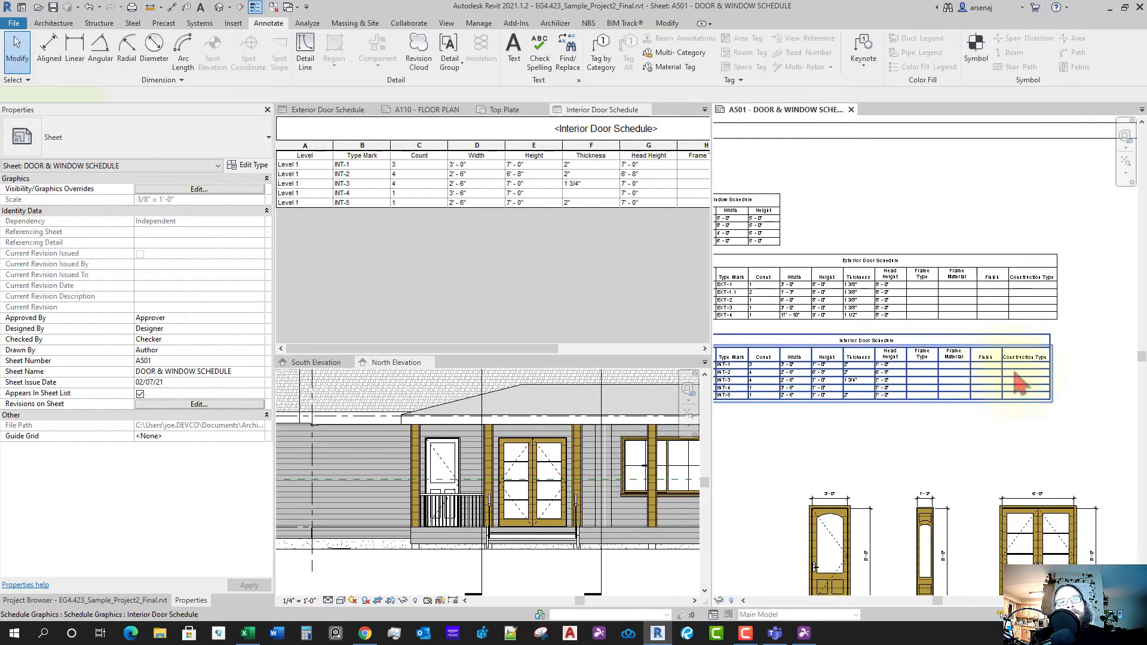
click(1020, 383)
scroll(1010, 333, up, 2)
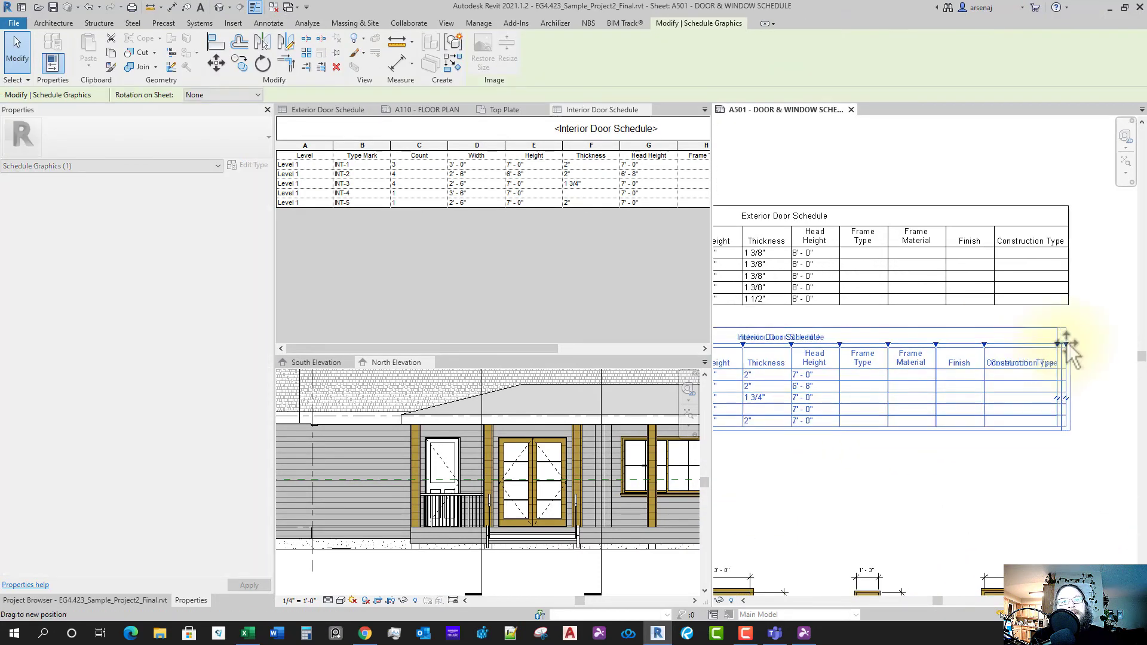
drag(1071, 352, 1063, 307)
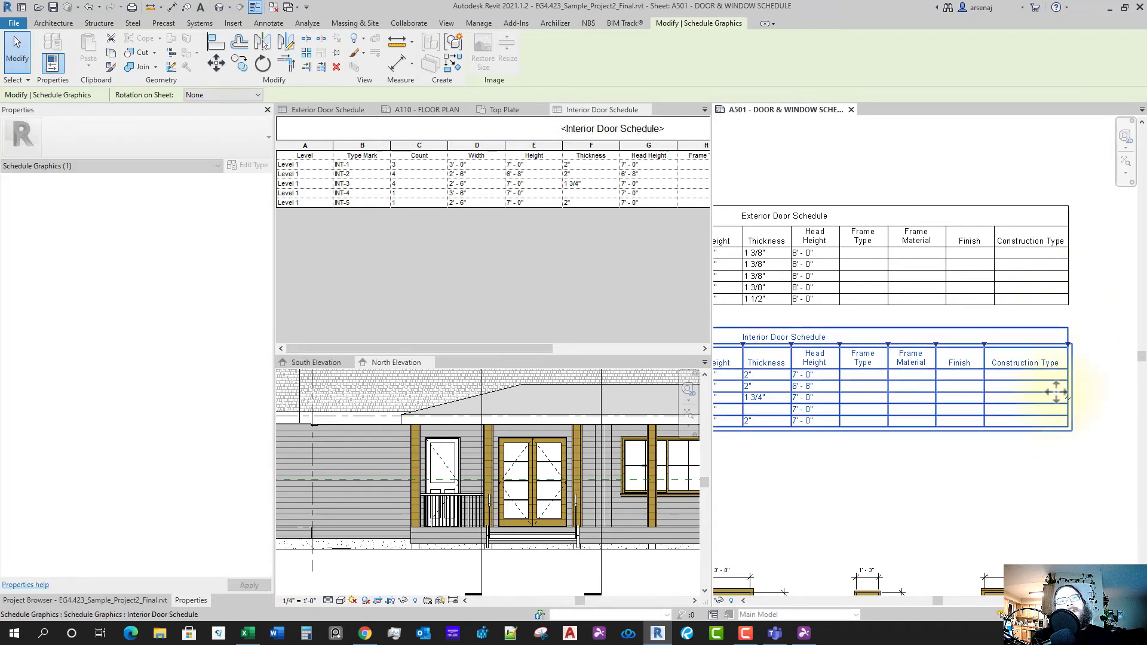
scroll(1056, 391, down, 3)
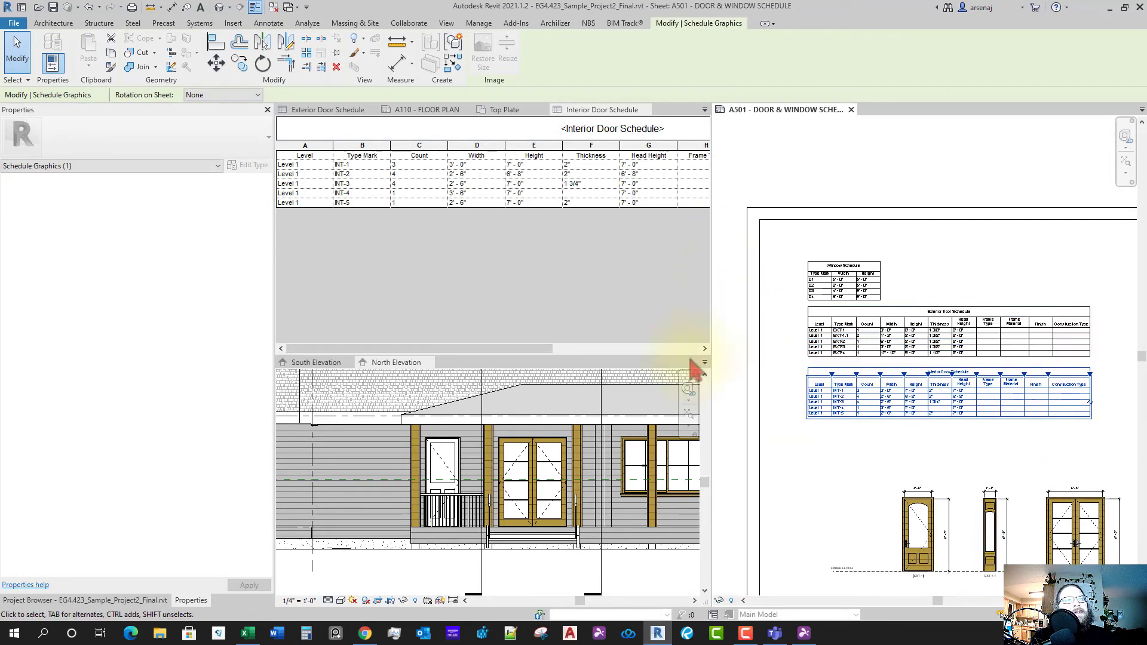
click(525, 289)
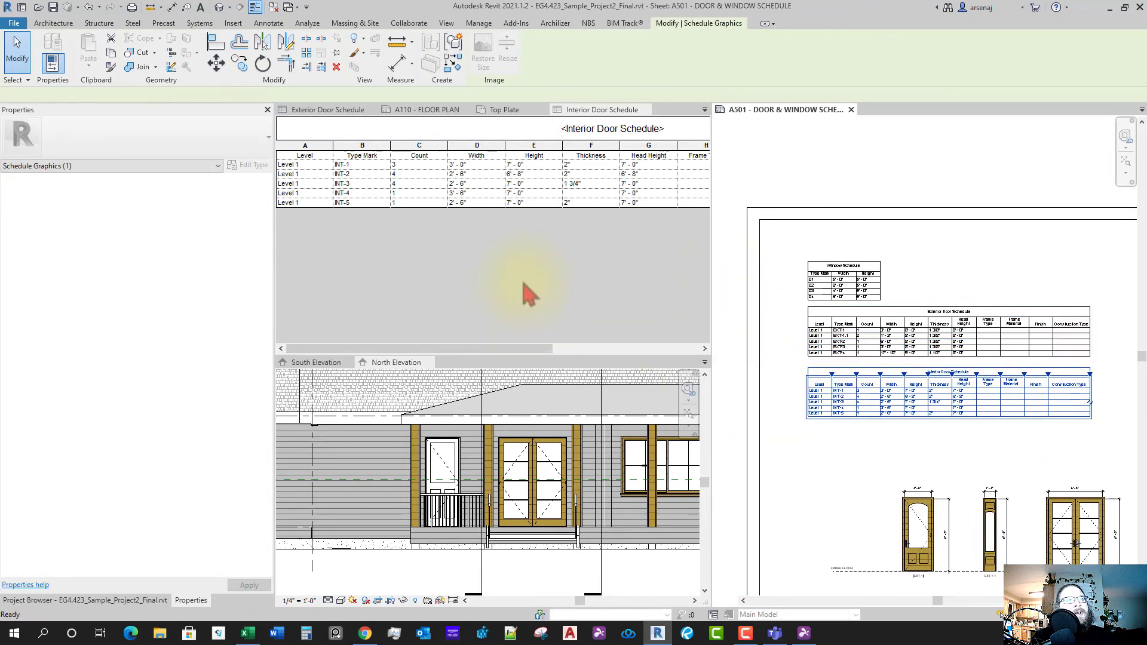
click(117, 602)
- Open the Window Schedule's fields and add Level as the first column
double_click(66, 562)
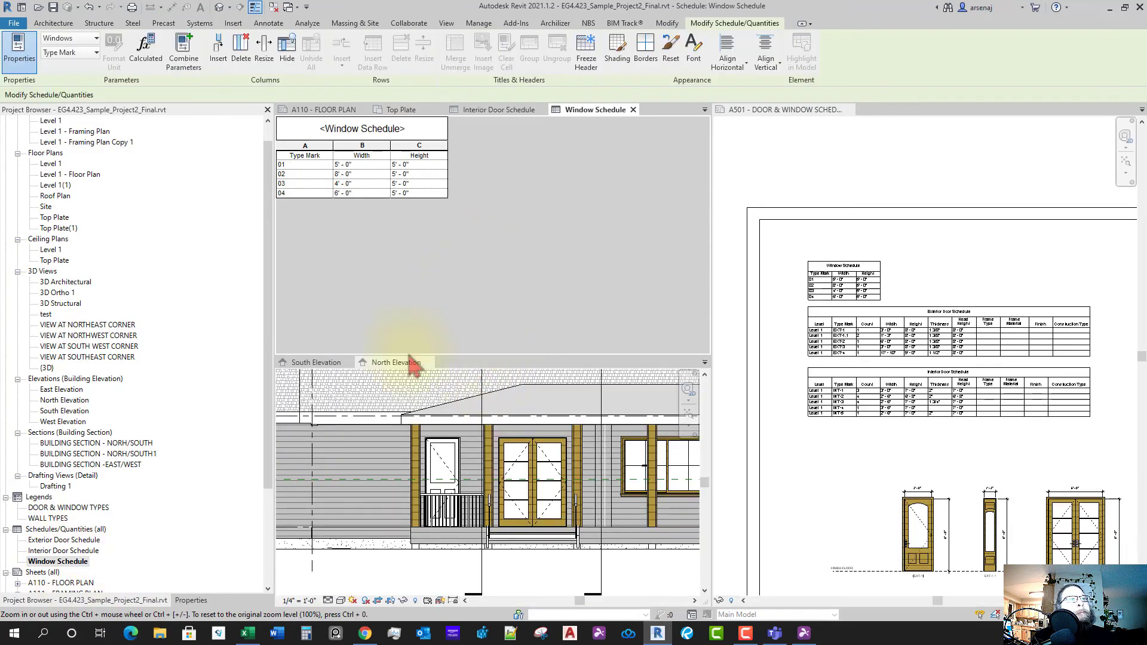
click(192, 601)
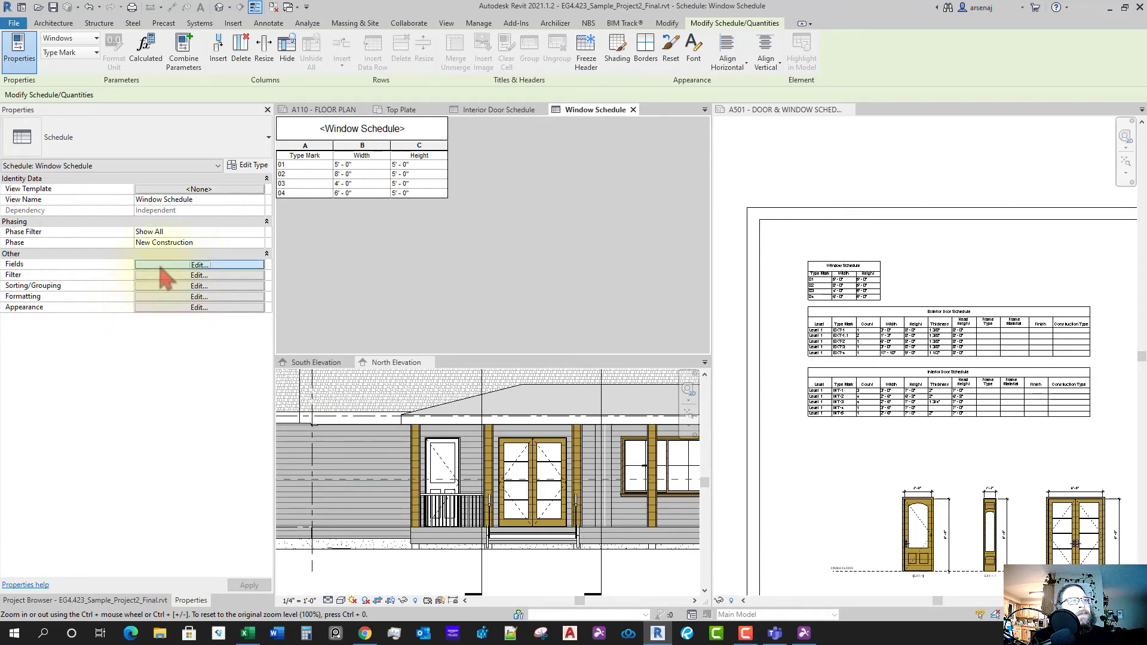
click(162, 266)
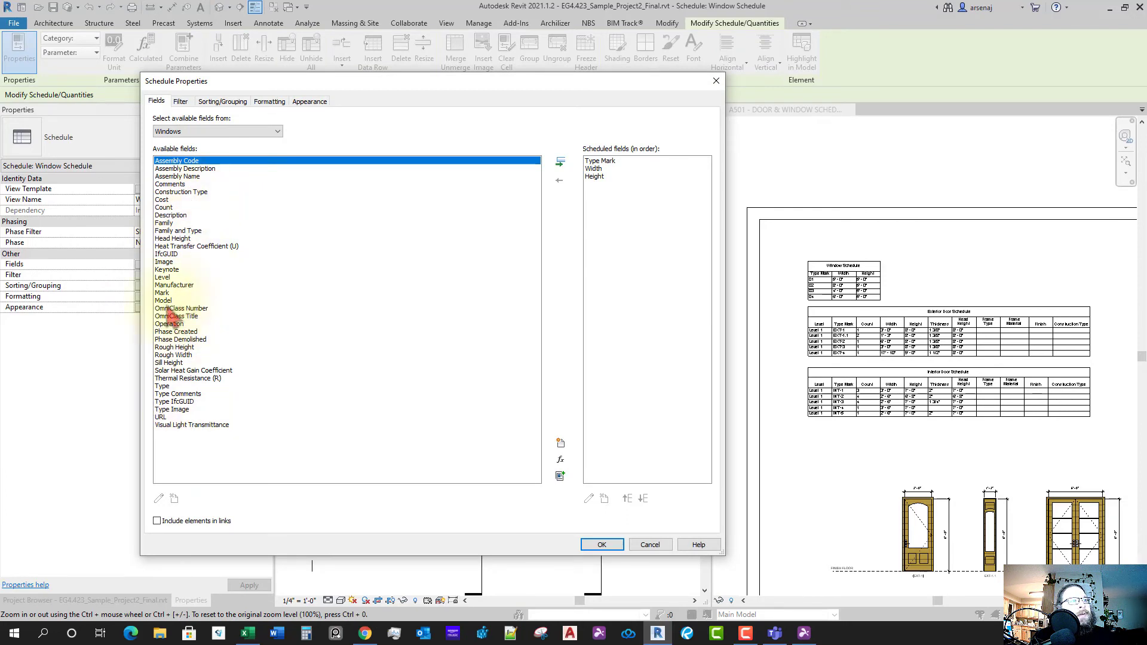
click(163, 278)
click(563, 162)
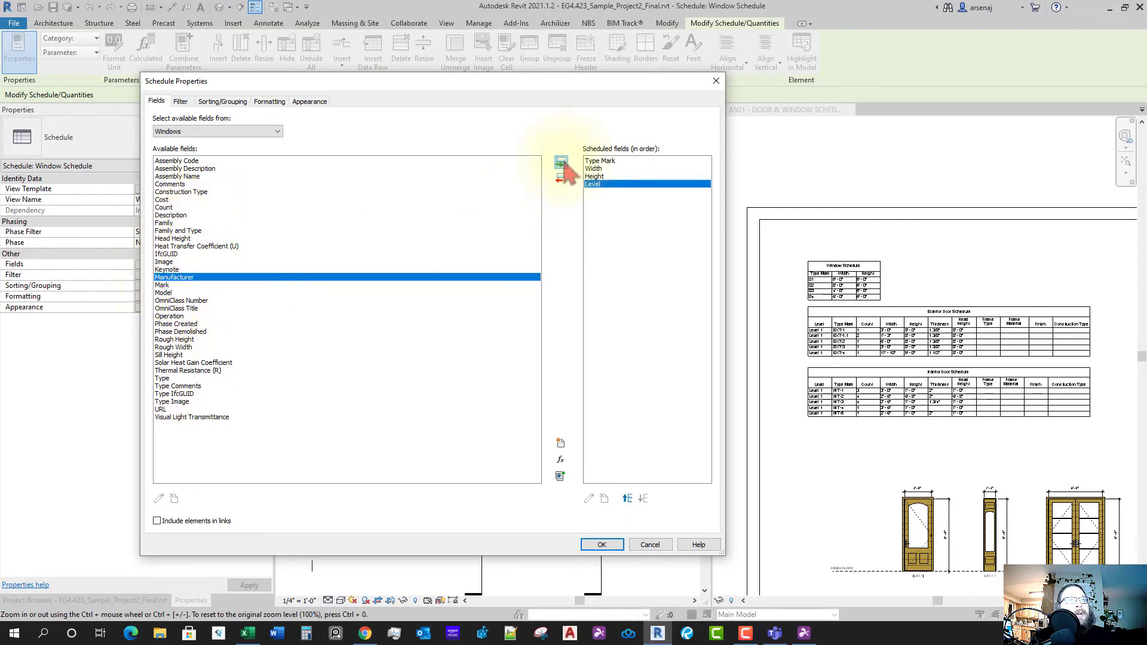
click(627, 500)
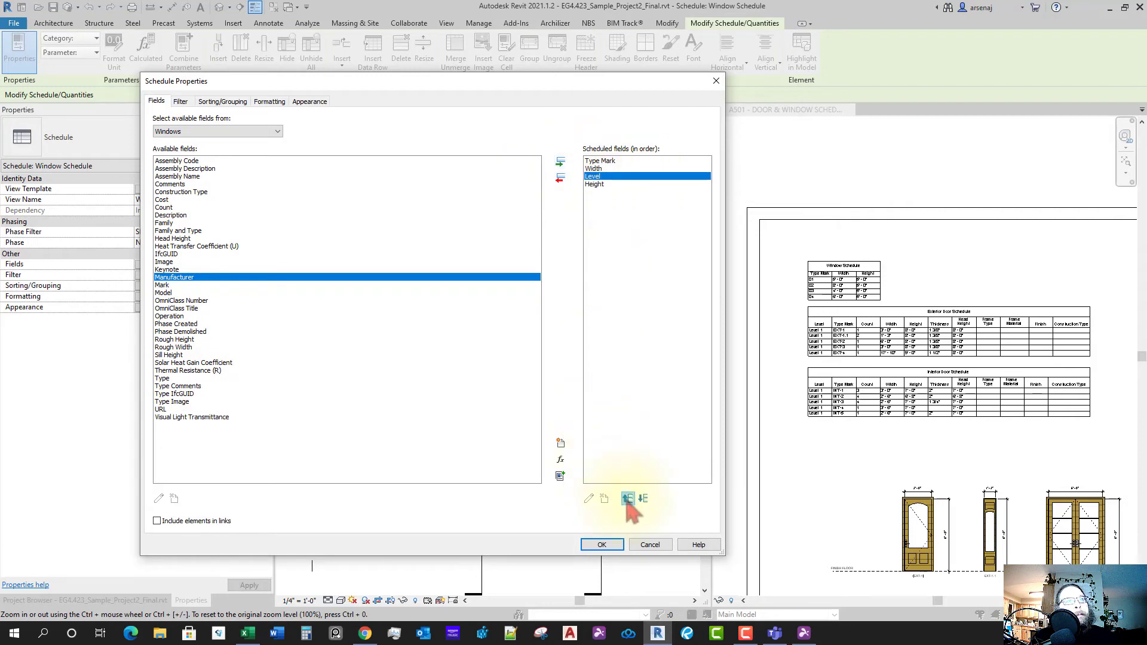
click(627, 500)
click(627, 499)
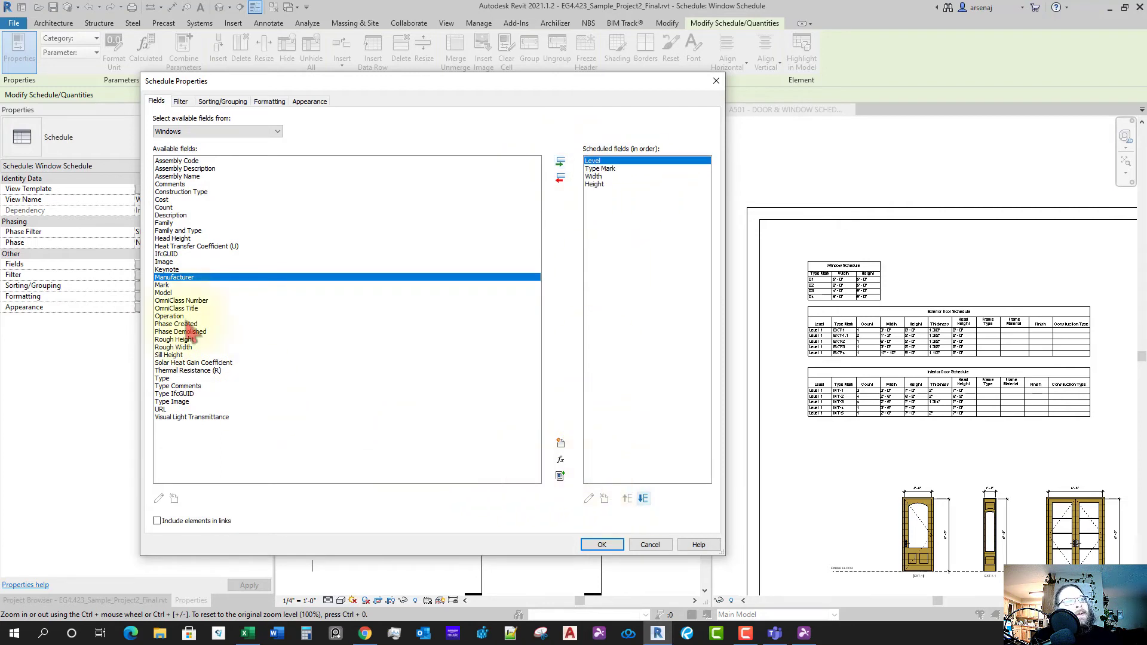
- Add Count after Type Mark, then Head Height and Sill Height, with Sill Height first
click(165, 207)
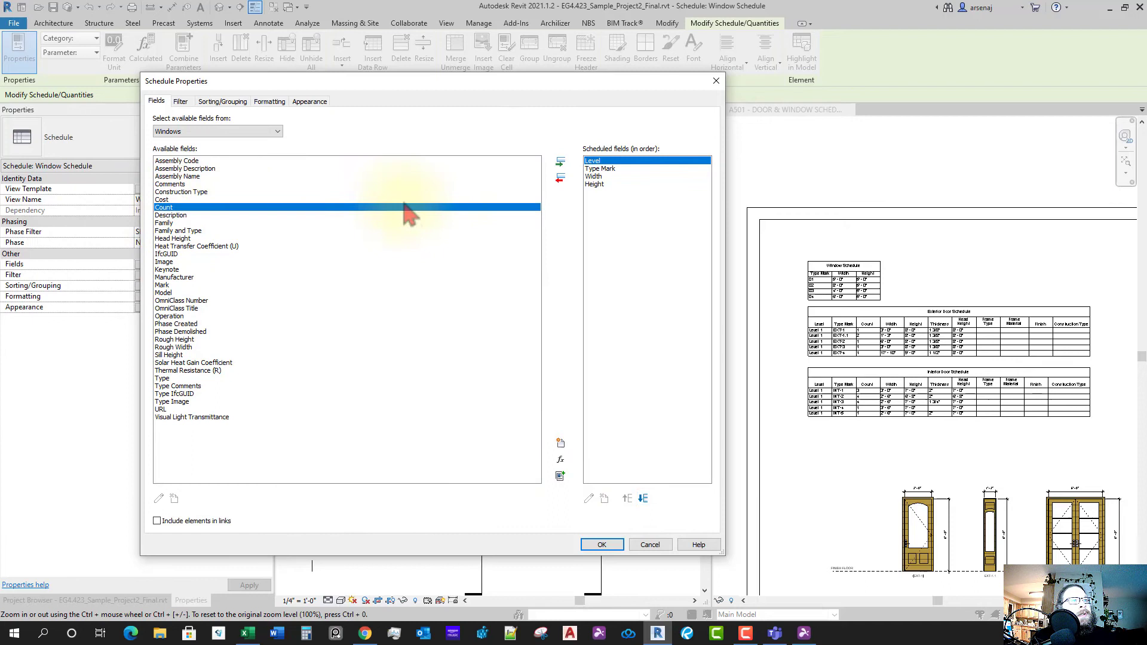
click(600, 168)
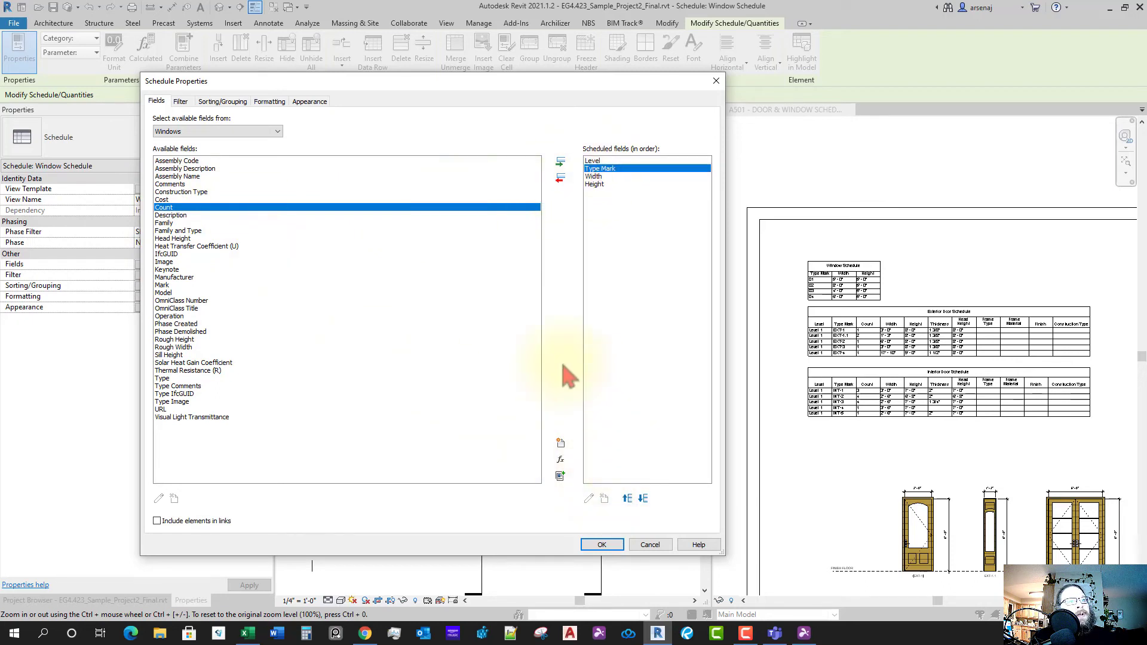
click(560, 162)
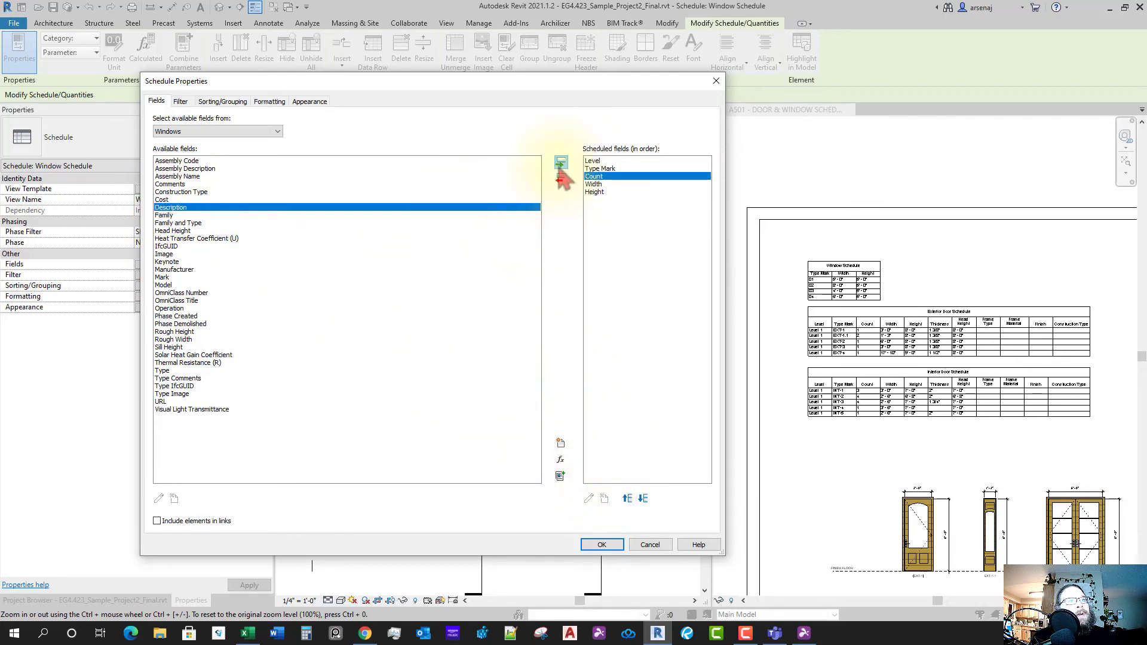
click(598, 185)
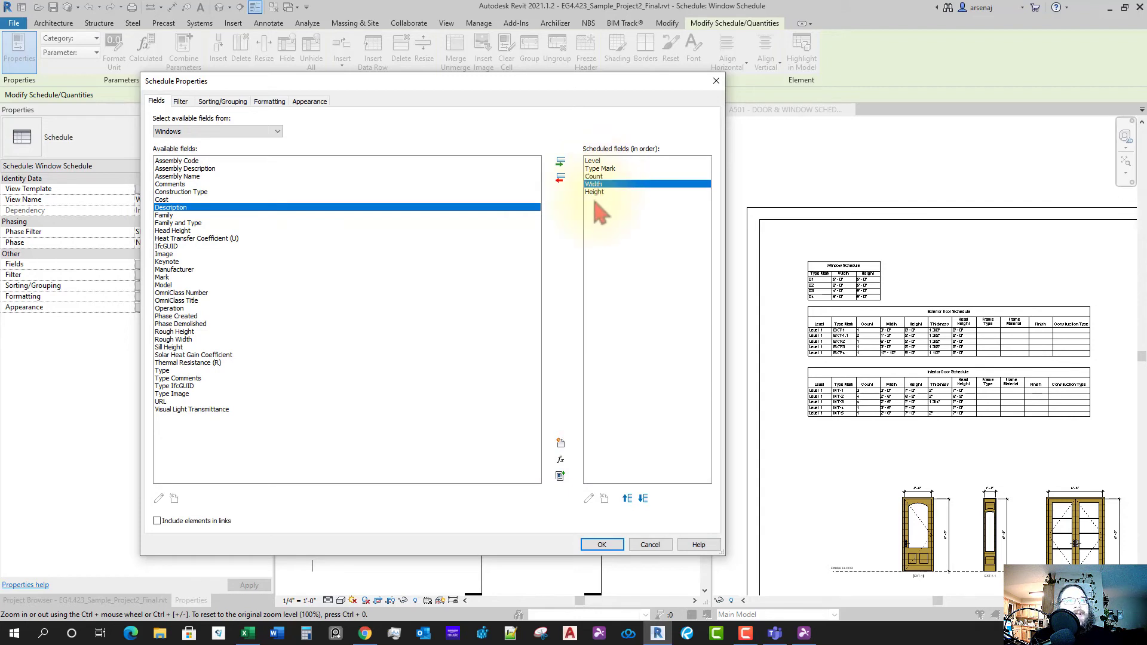
click(596, 192)
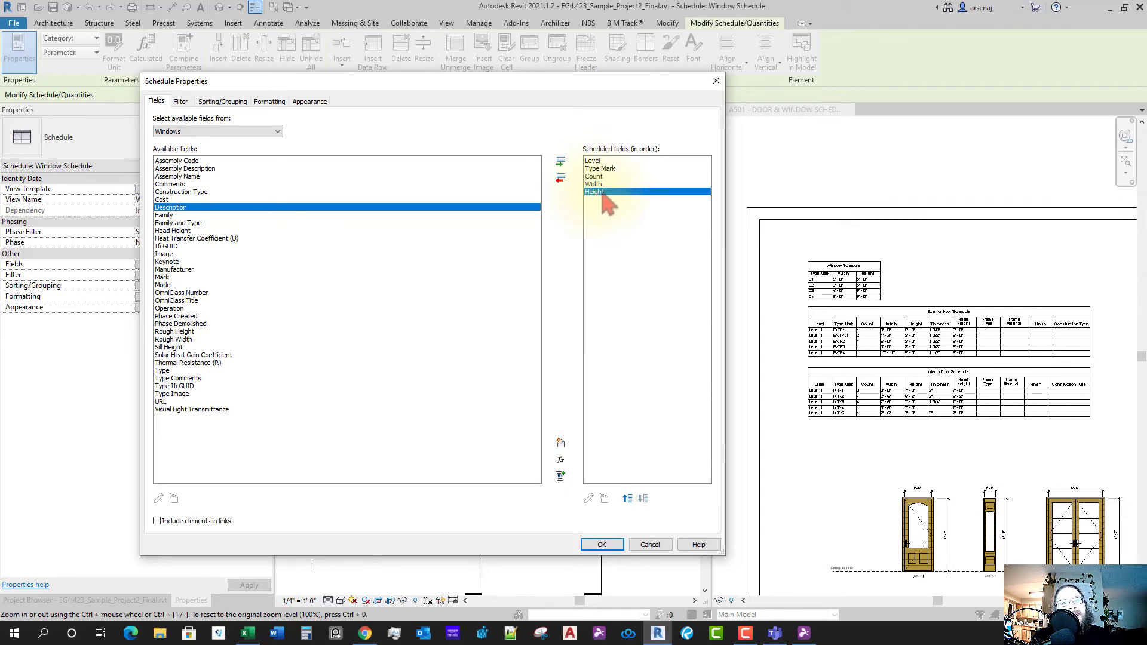
click(189, 232)
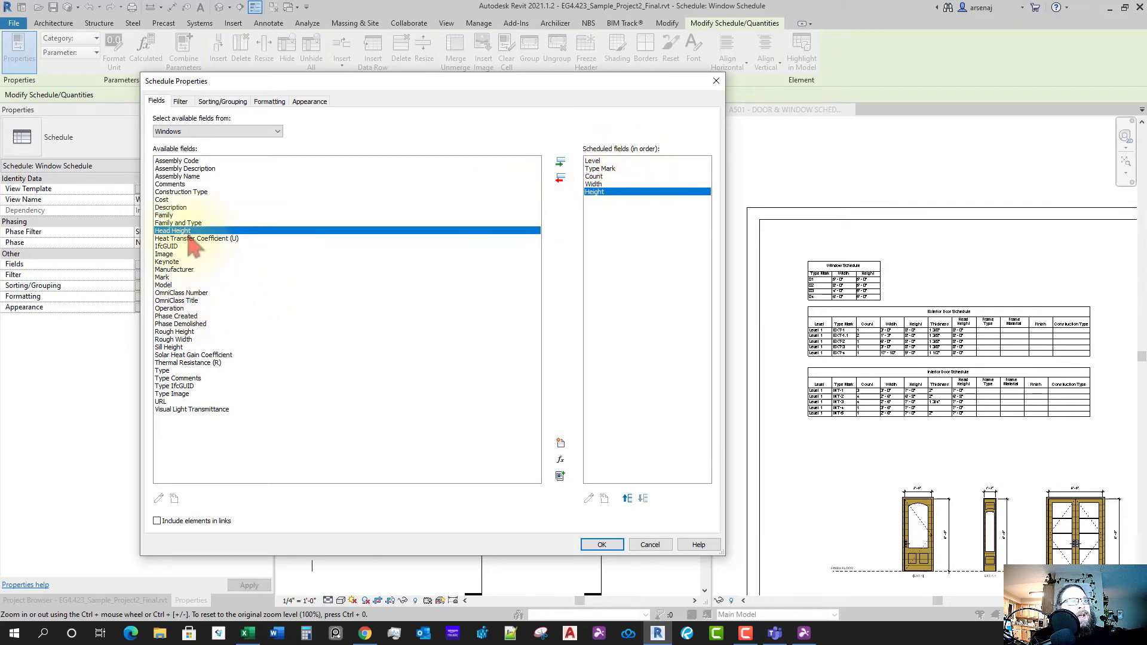
click(560, 162)
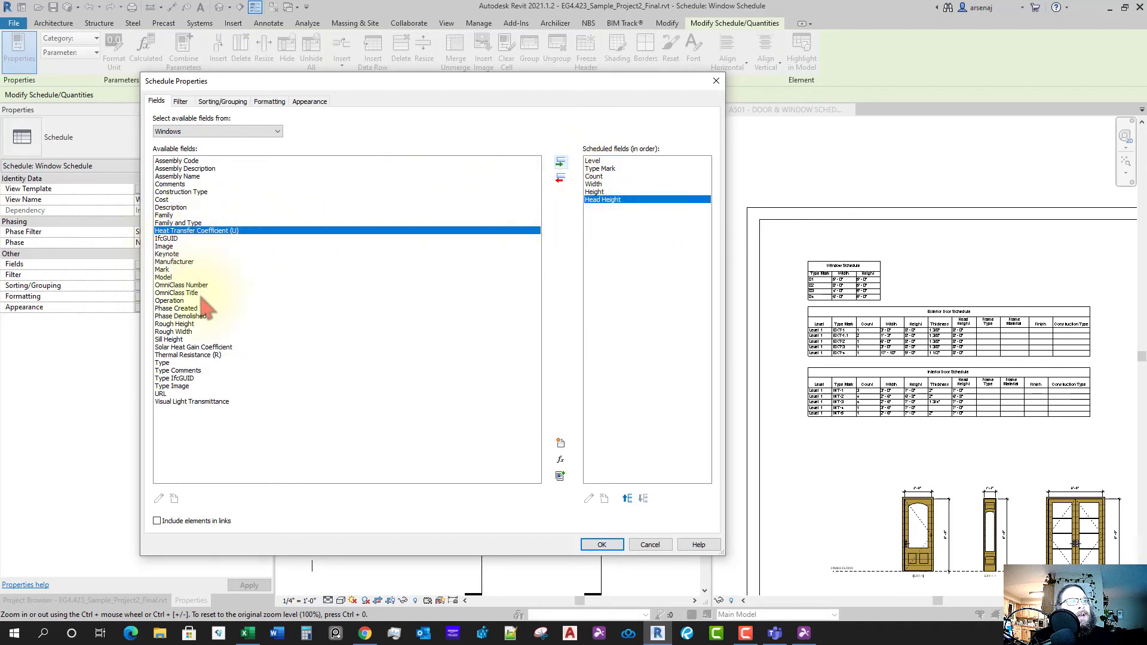
click(171, 339)
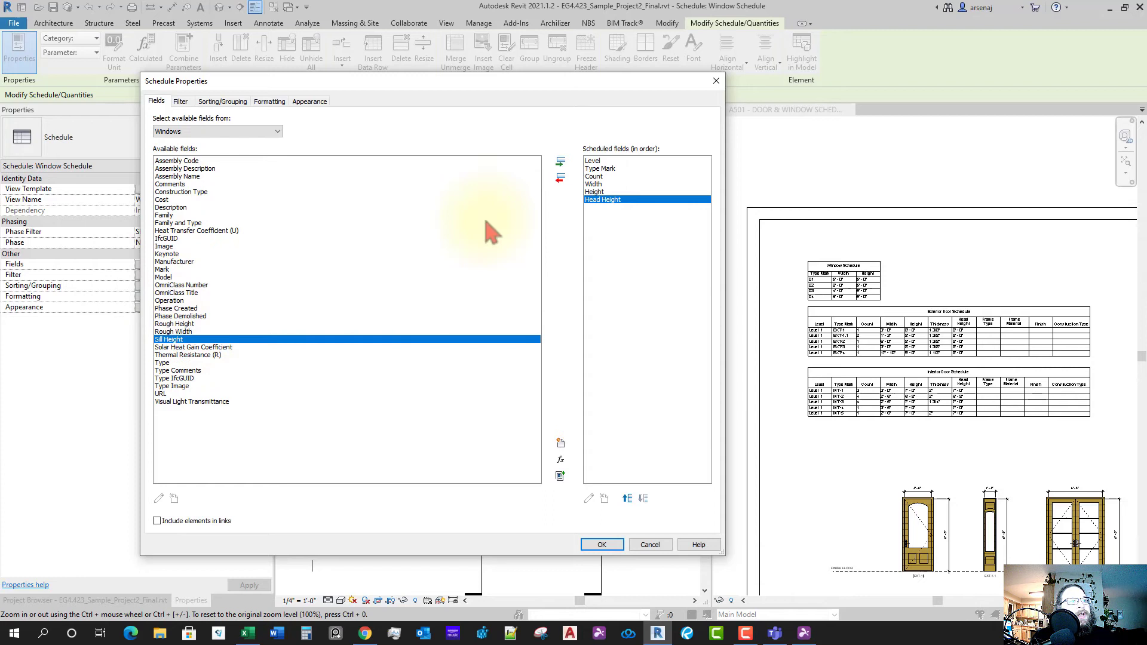
click(560, 162)
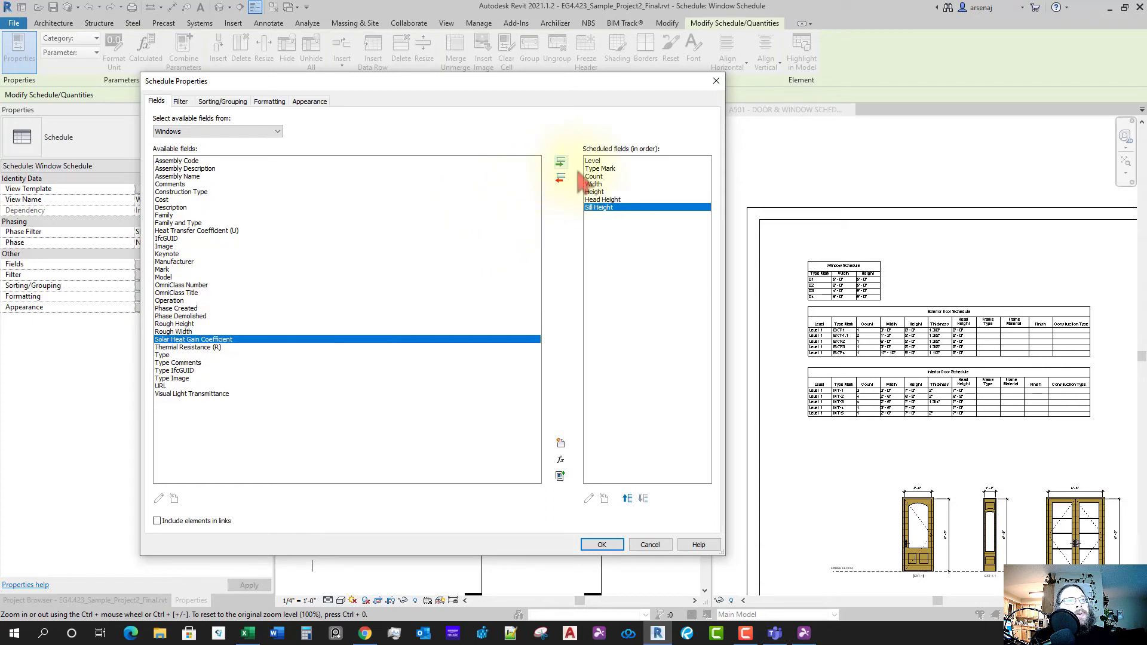
click(627, 498)
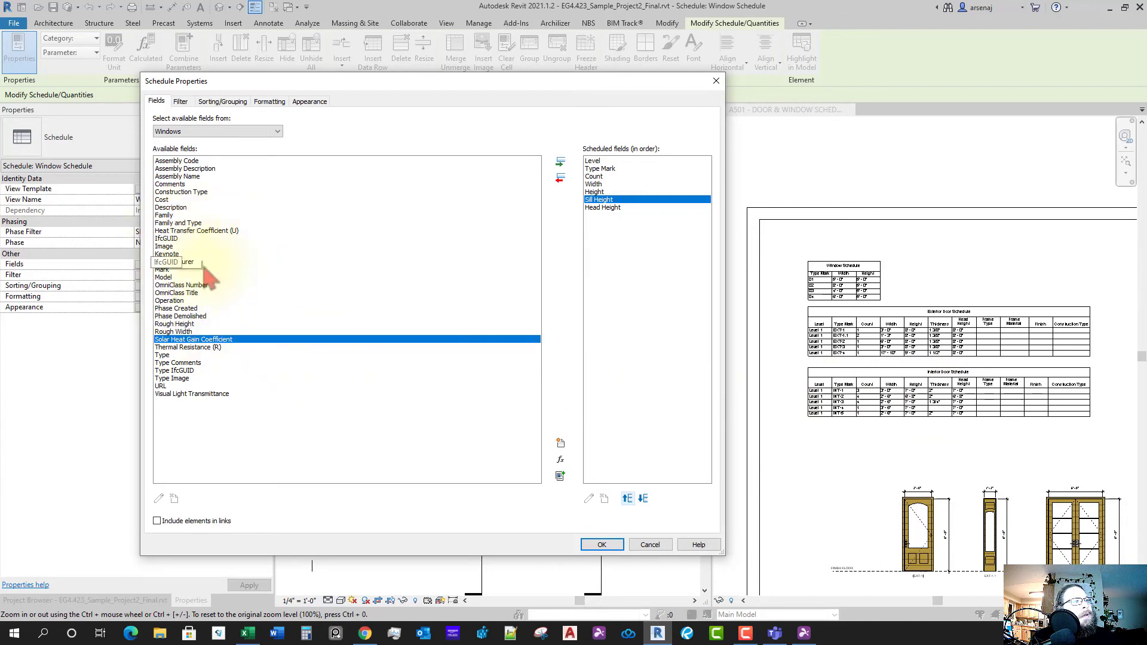
- Add Construction Type to the window schedule fields and move it below Head Height
click(206, 300)
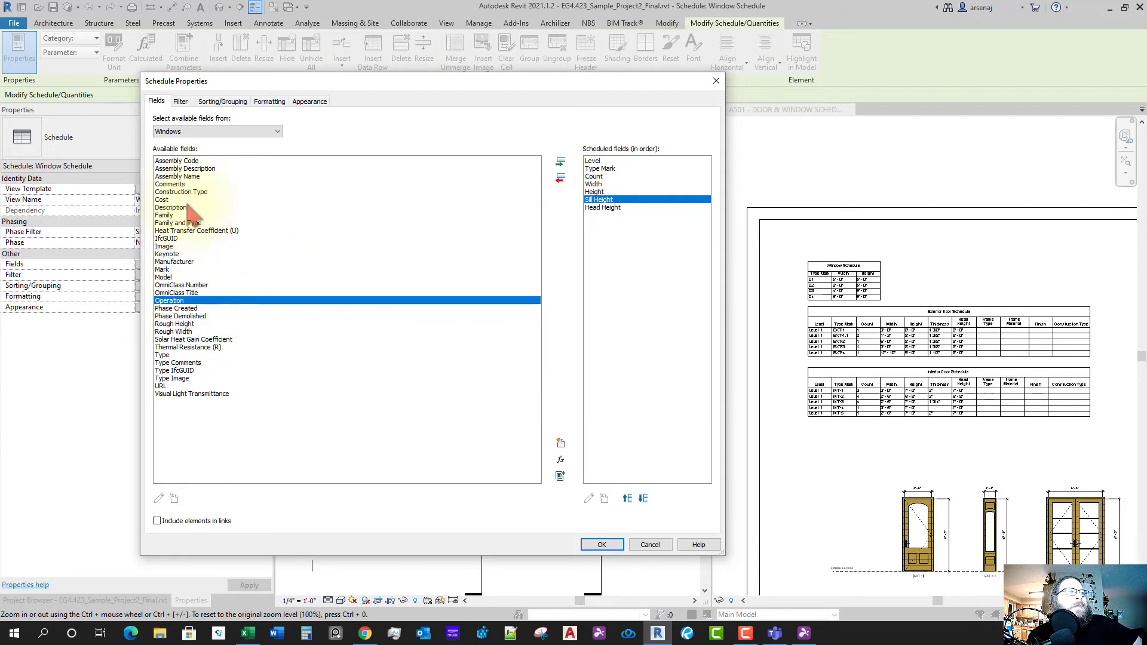
key(Up)
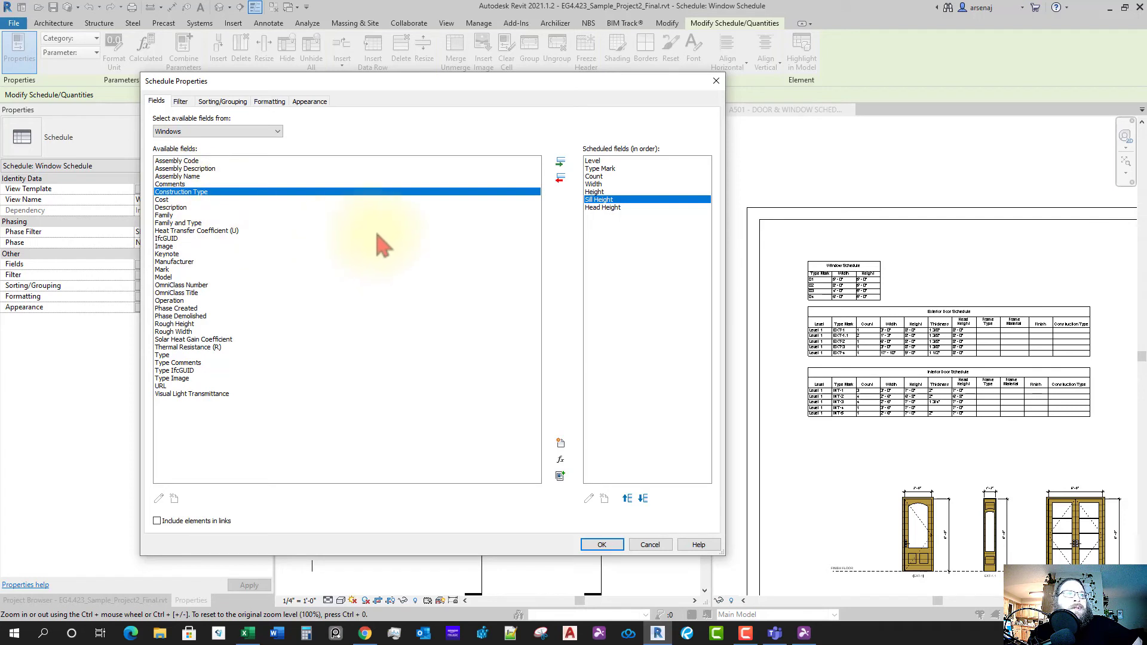
click(561, 164)
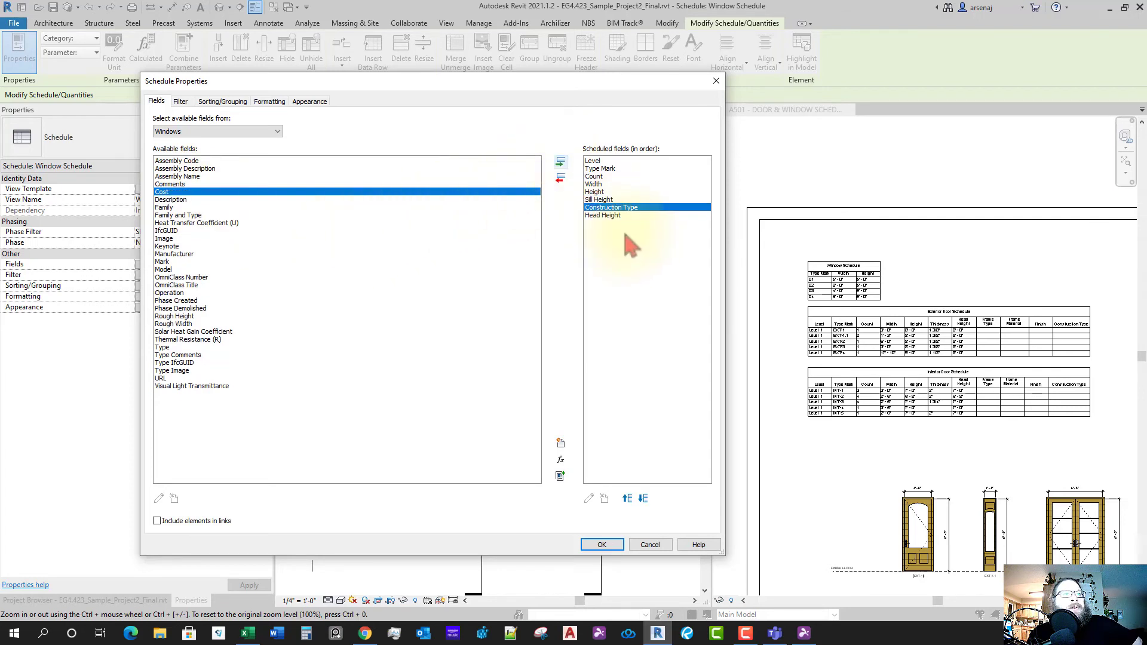
click(643, 499)
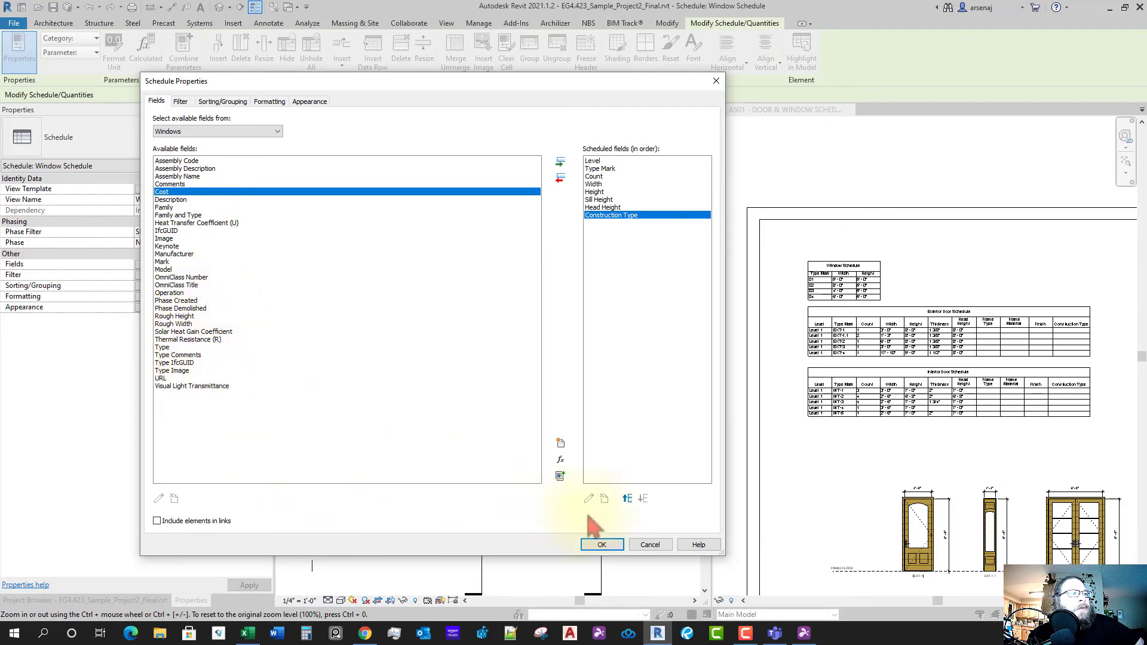
click(602, 545)
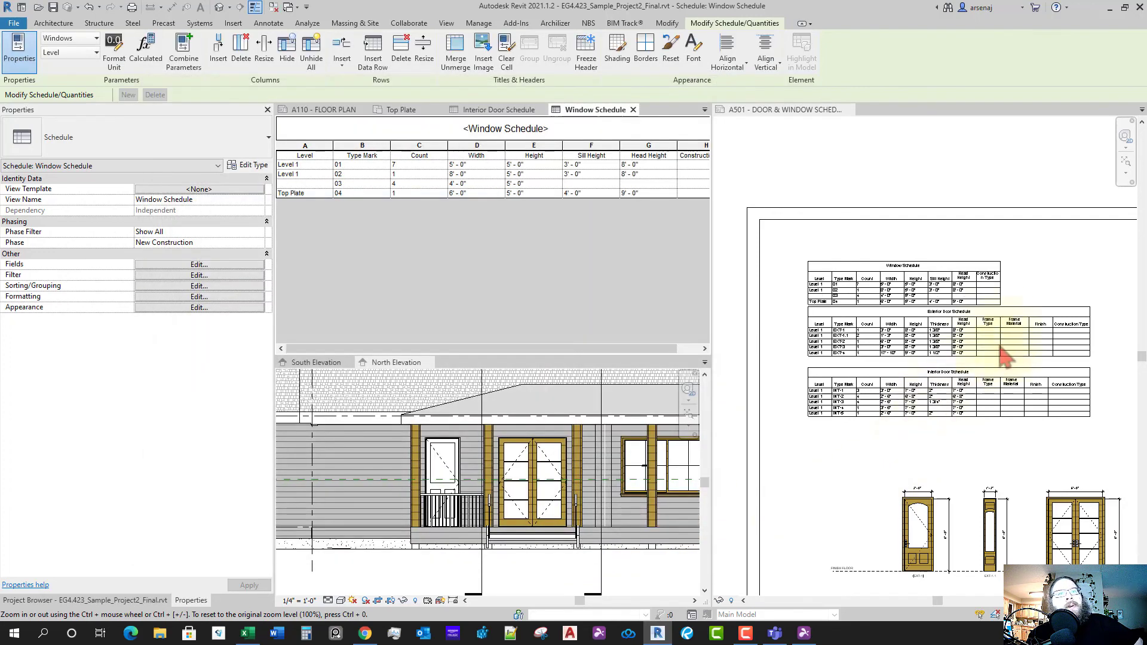
click(810, 315)
click(811, 315)
click(788, 257)
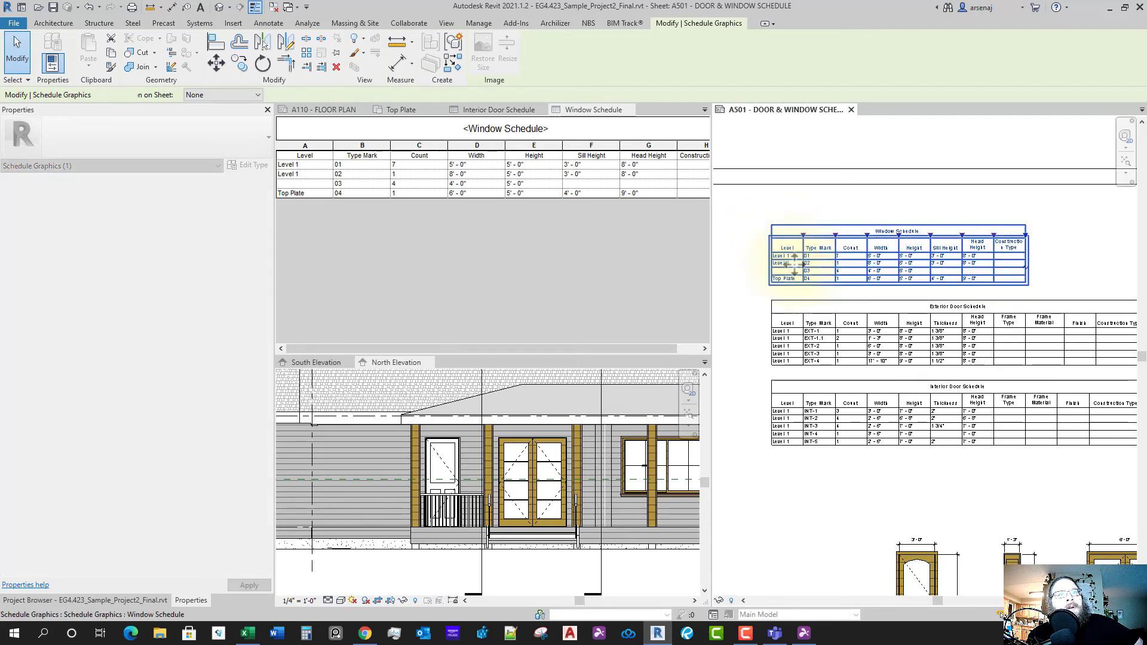
scroll(796, 302, up, 2)
middle_drag(836, 329, 845, 331)
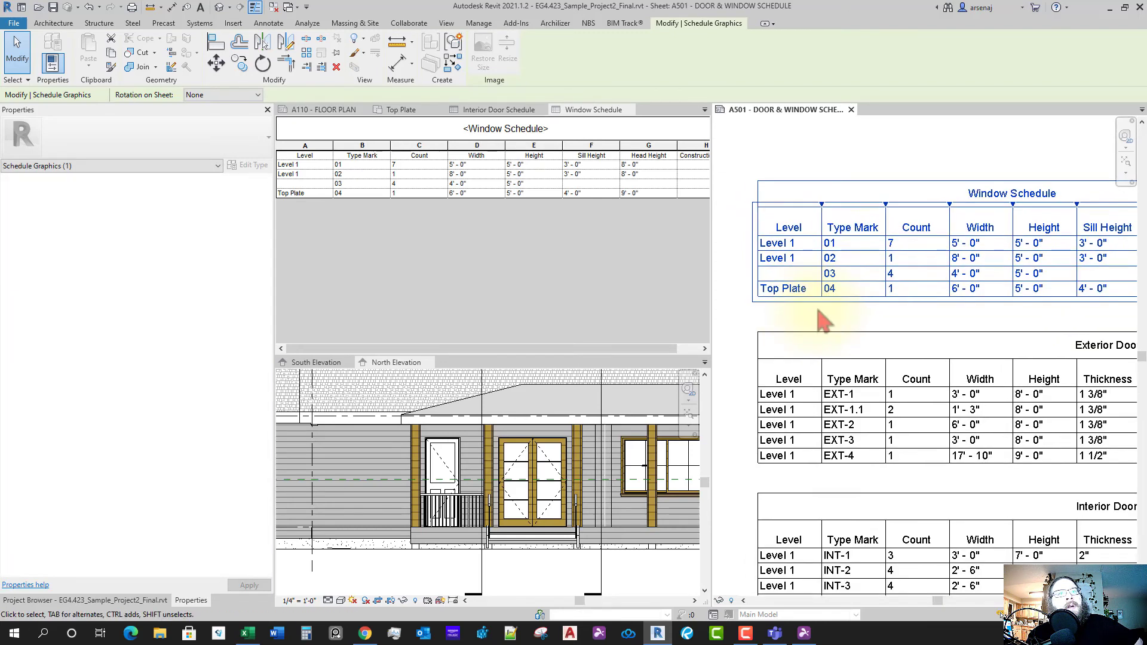
scroll(840, 299, down, 1)
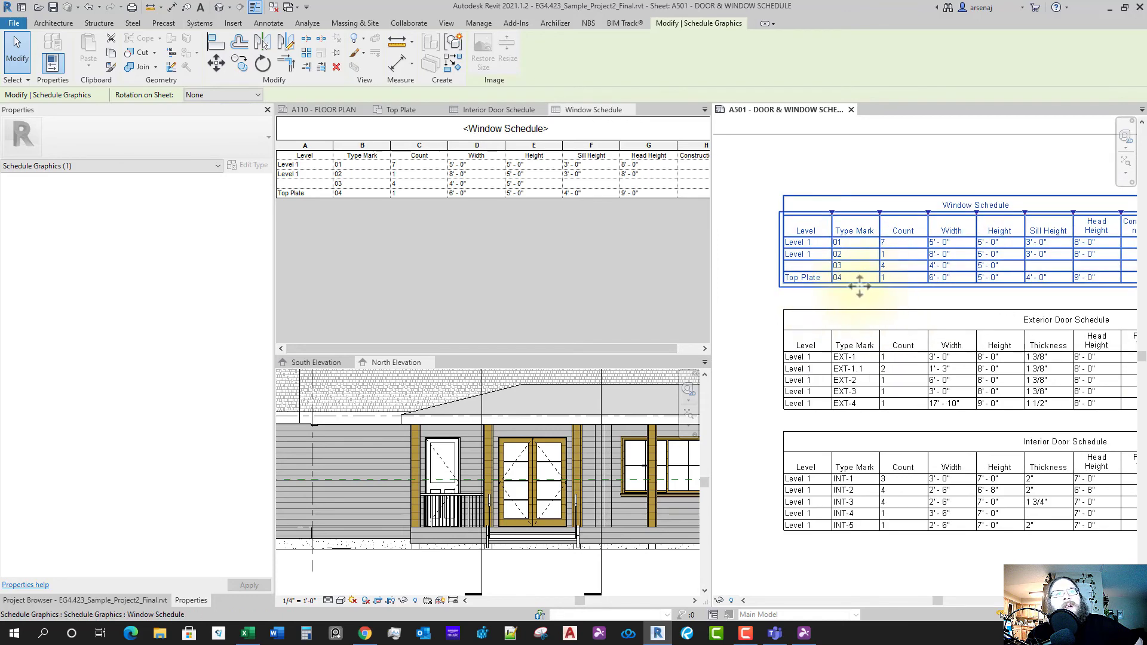
scroll(879, 287, down, 2)
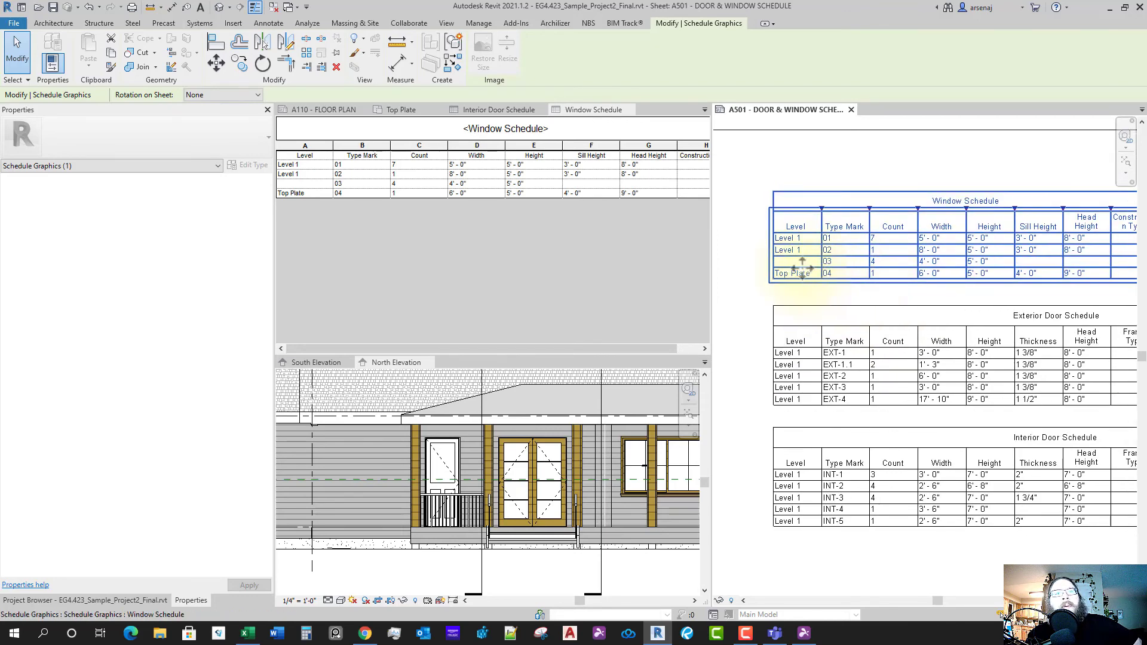
scroll(811, 272, up, 1)
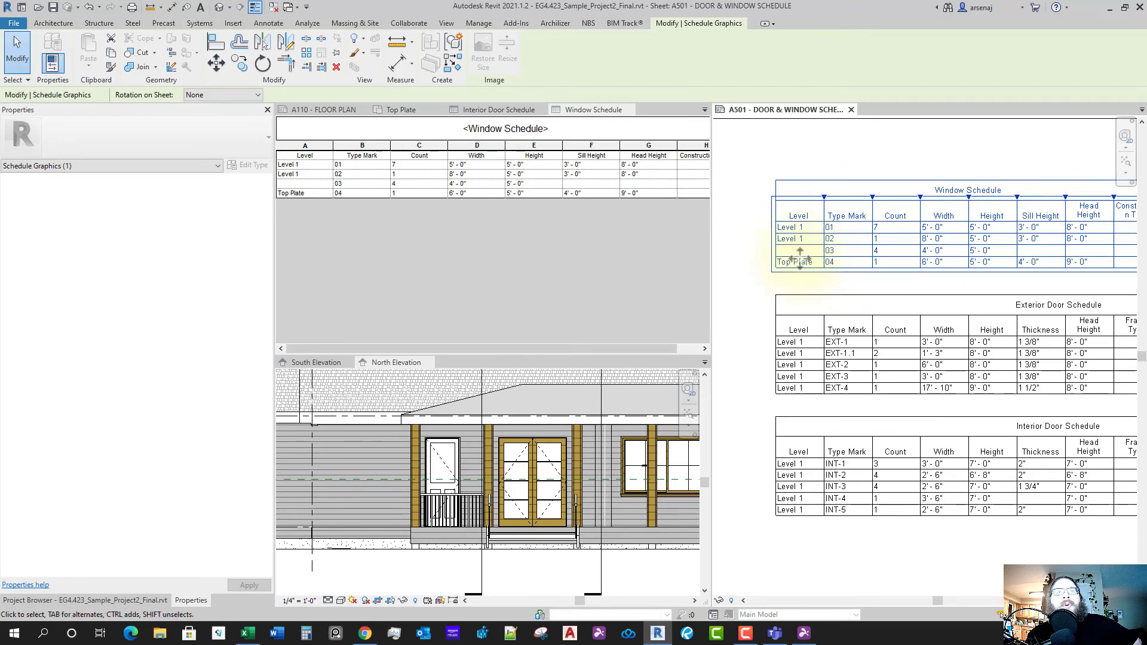
double_click(789, 260)
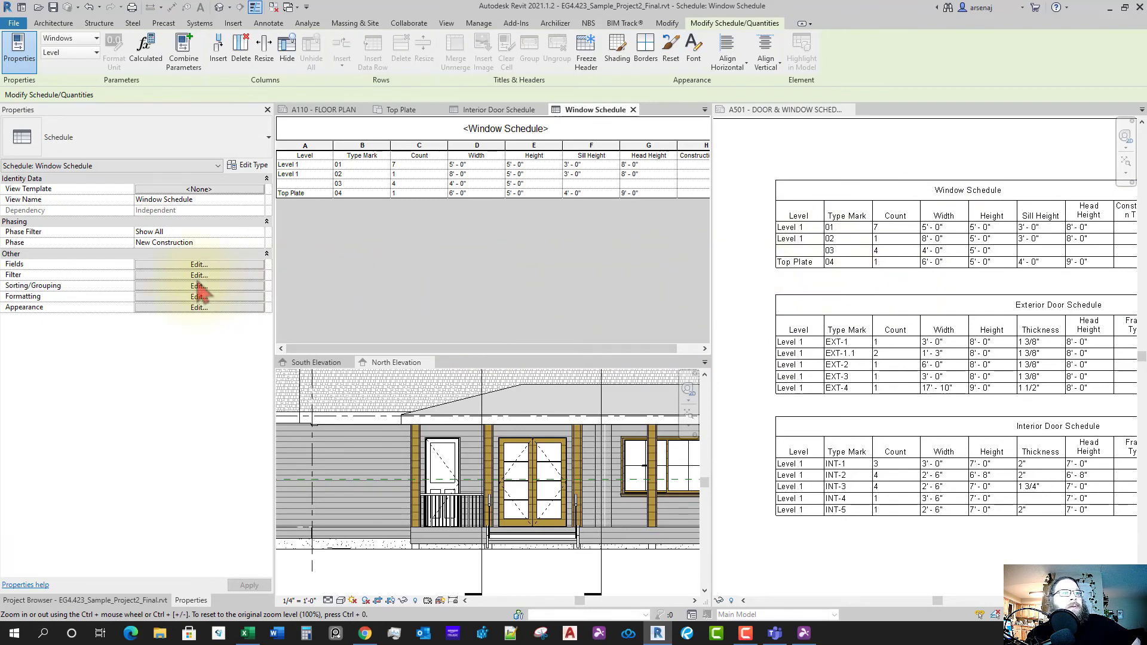
- In Sorting/Grouping, sort the Window Schedule by Level, then by Type Mark
click(199, 286)
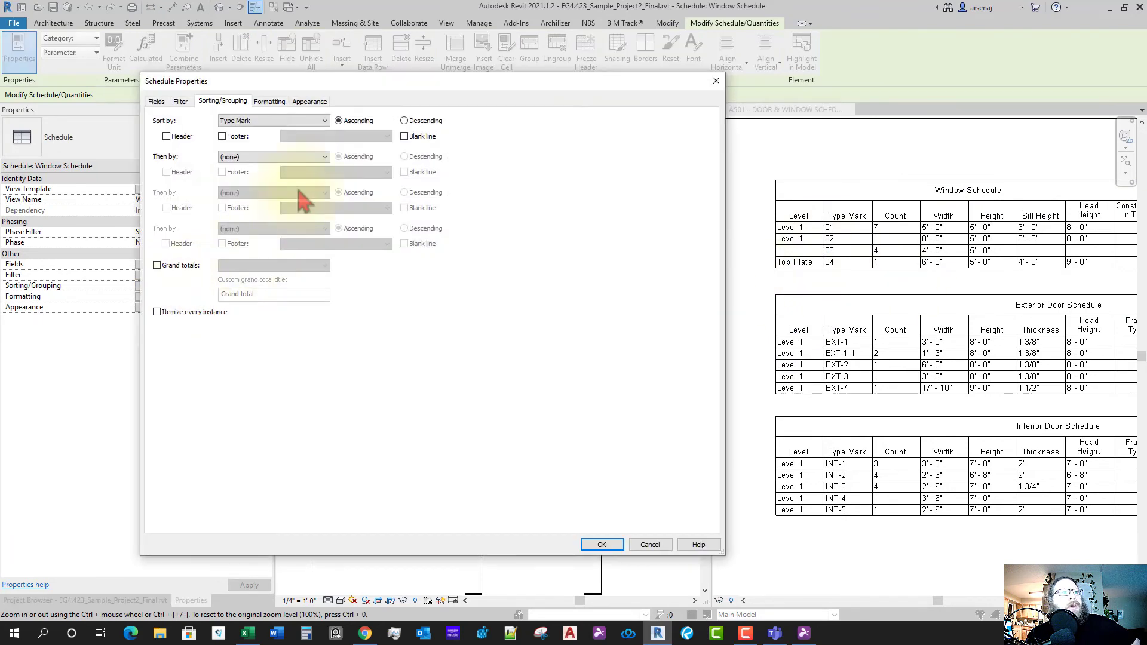
click(279, 122)
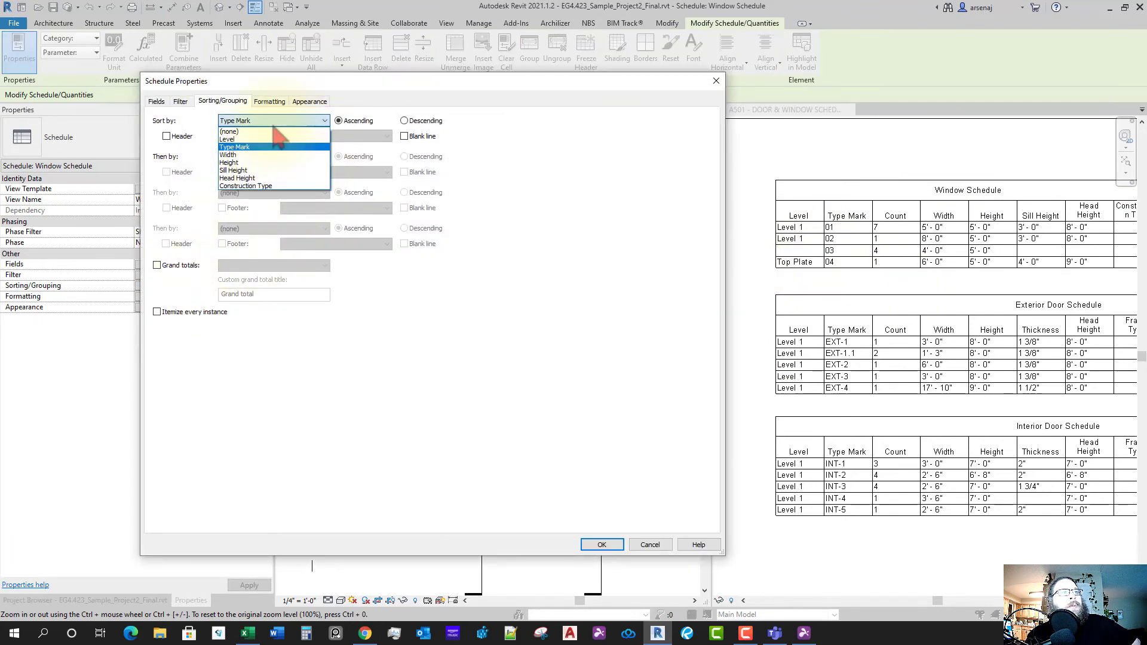
click(248, 139)
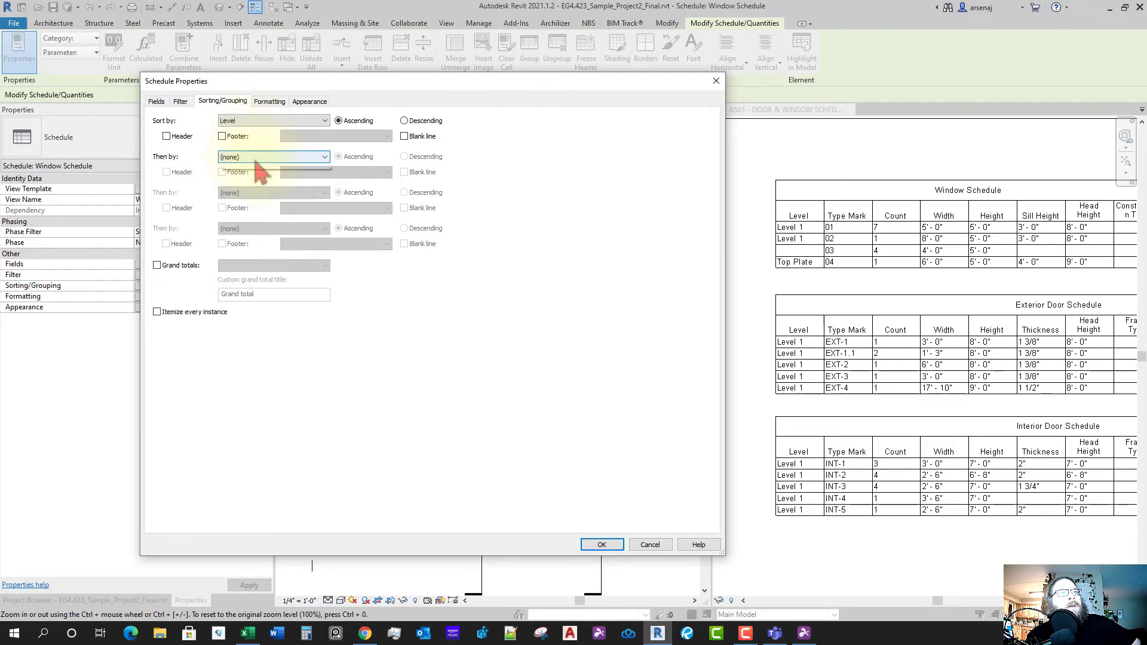
click(255, 157)
click(249, 186)
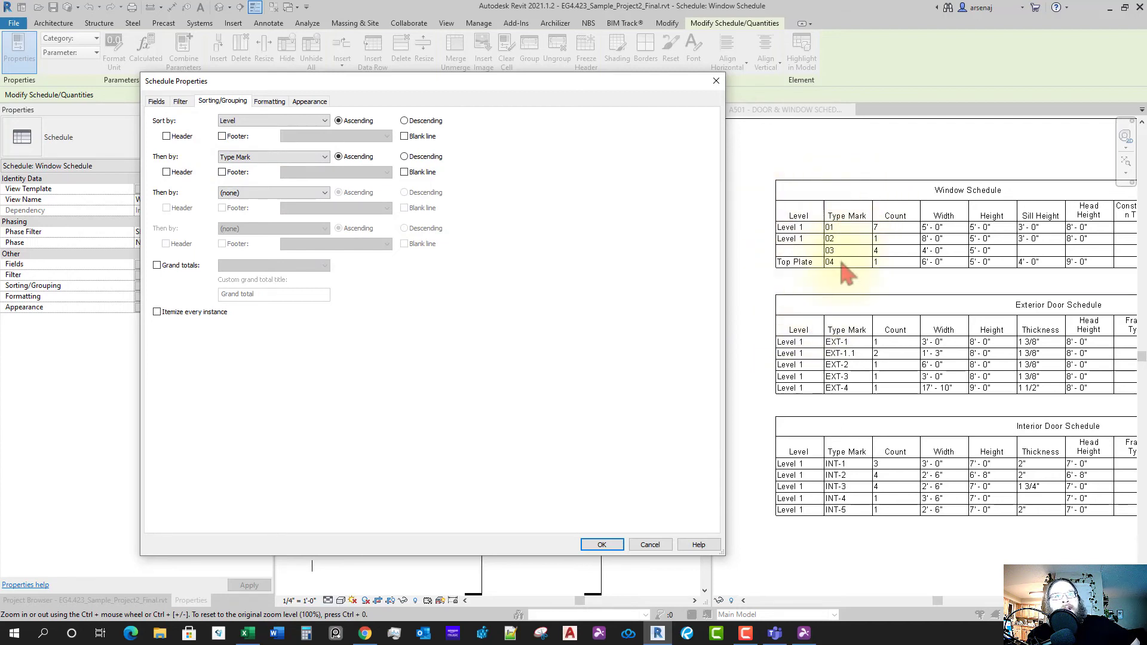
click(599, 544)
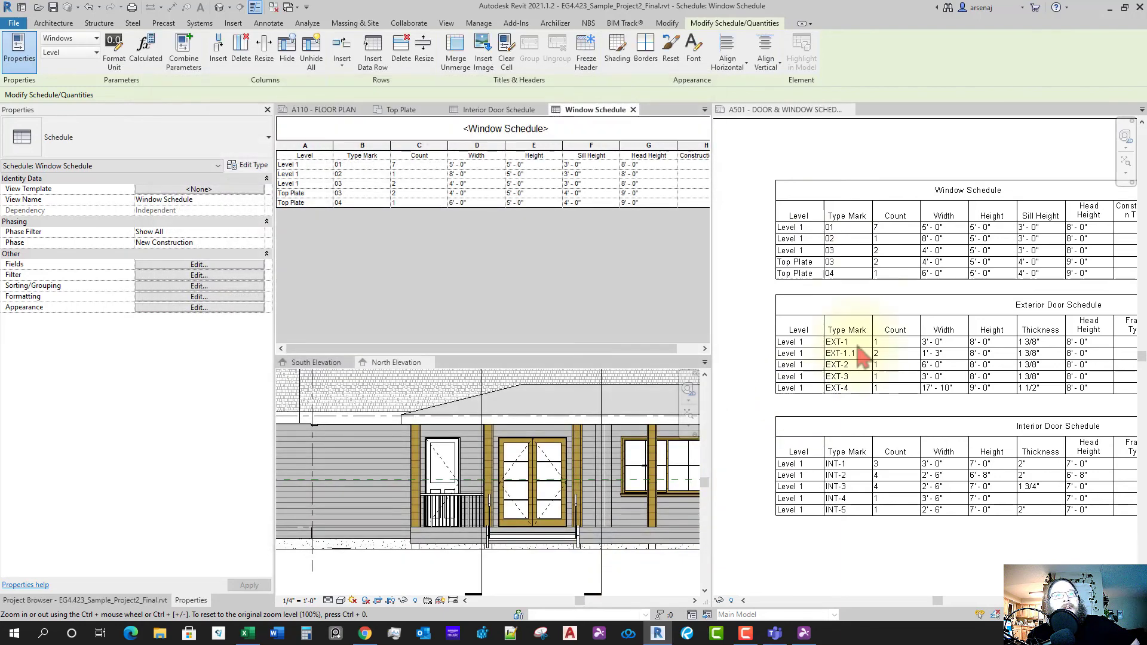
click(831, 292)
scroll(819, 275, up, 3)
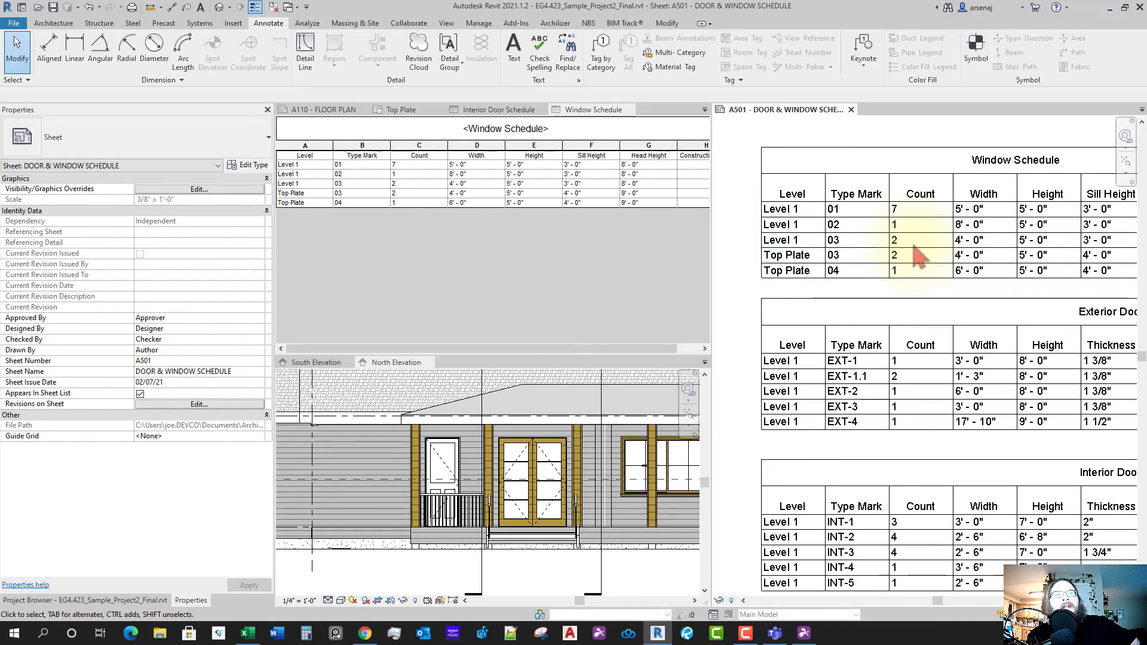
scroll(894, 267, down, 3)
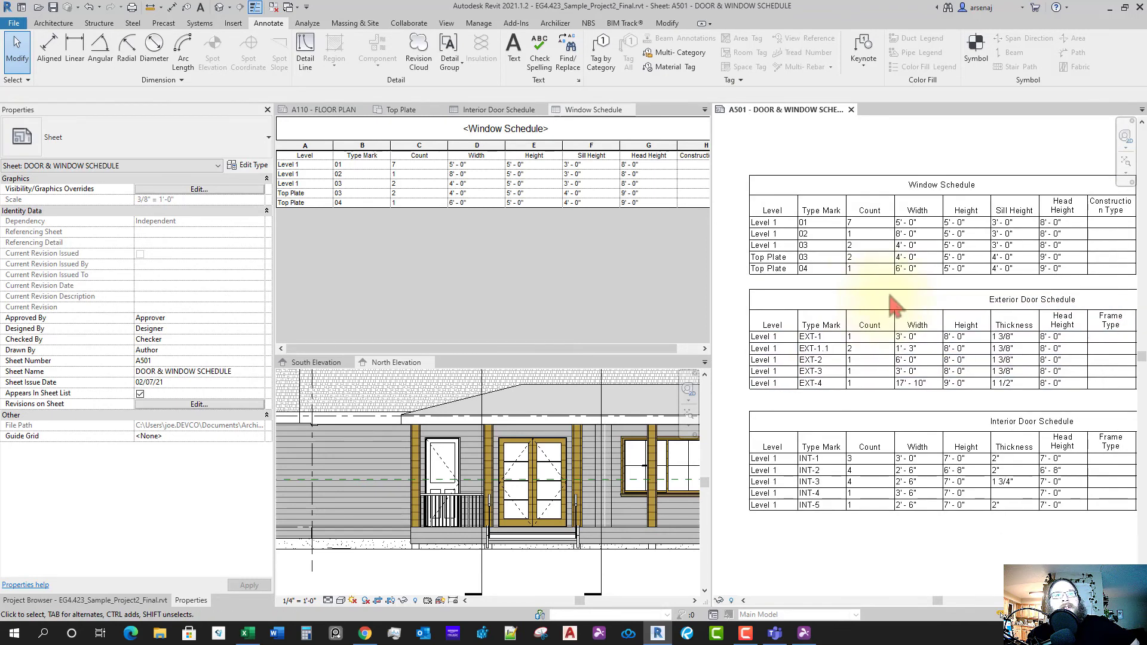
click(895, 267)
scroll(886, 242, up, 2)
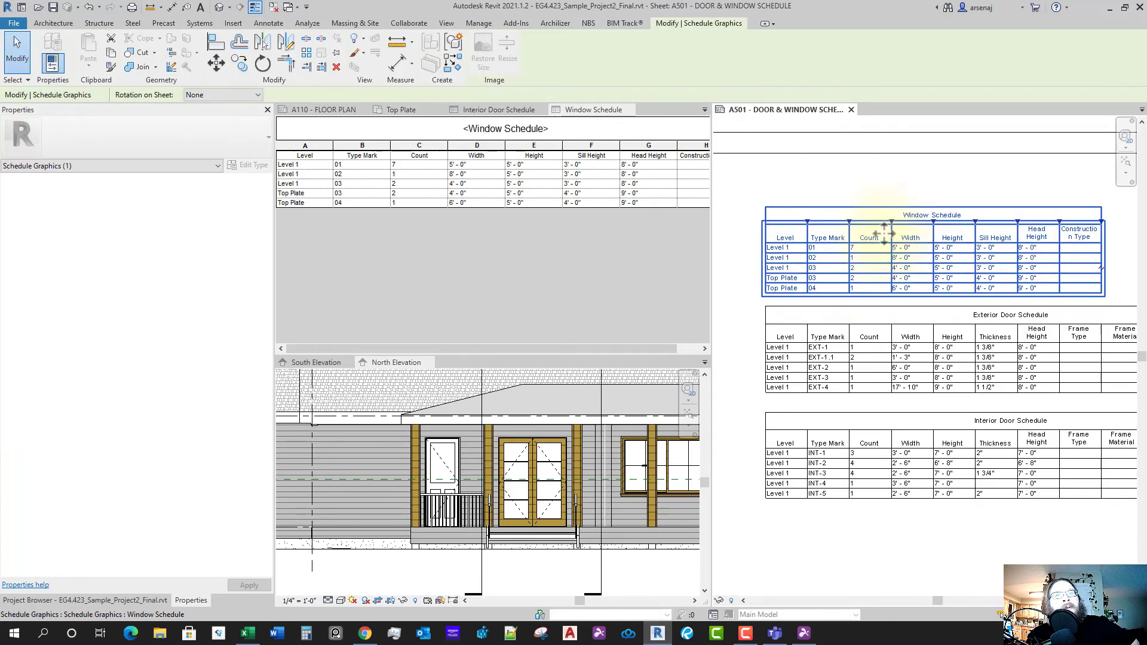
drag(885, 220, 909, 236)
middle_drag(1111, 236, 1073, 230)
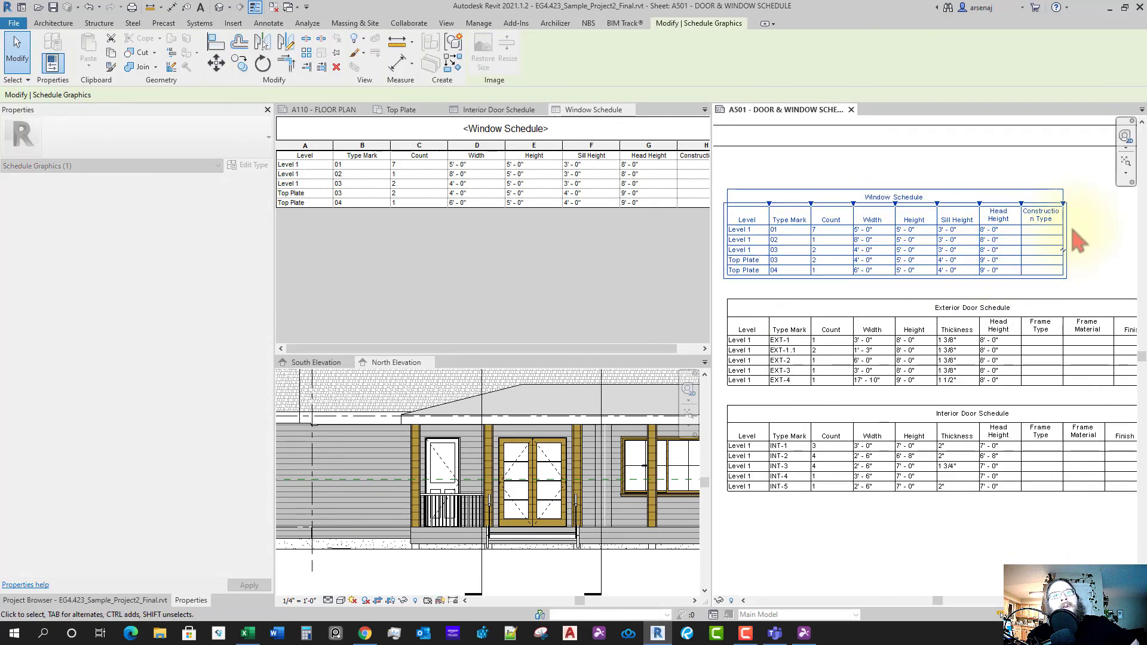
drag(1065, 207, 1097, 214)
click(846, 293)
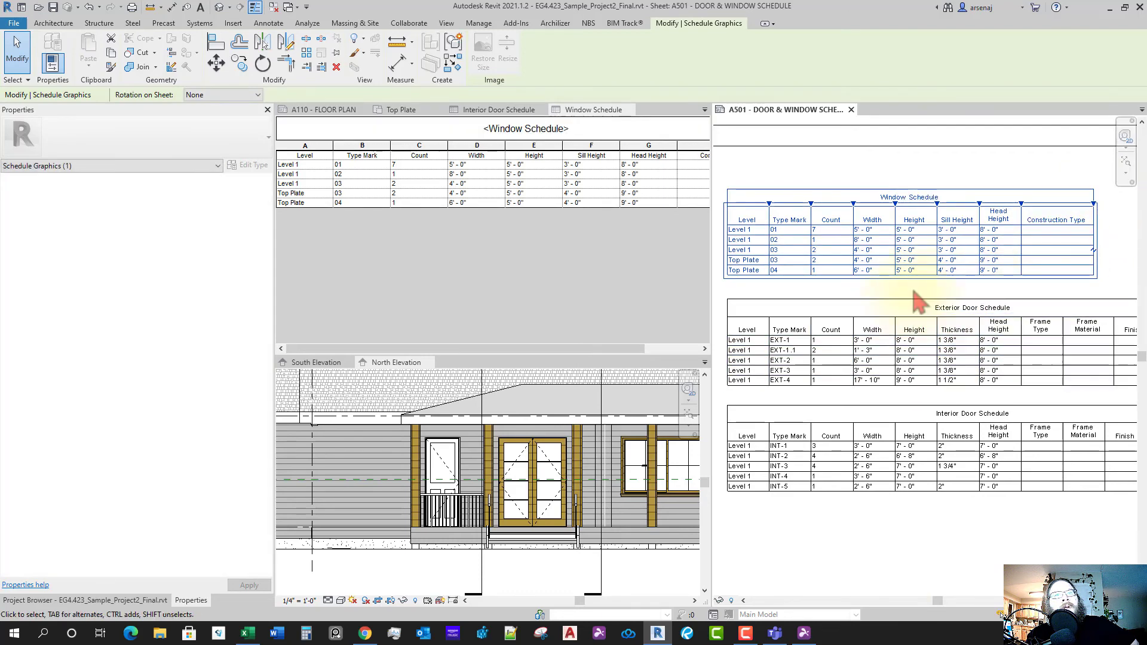
scroll(918, 299, down, 5)
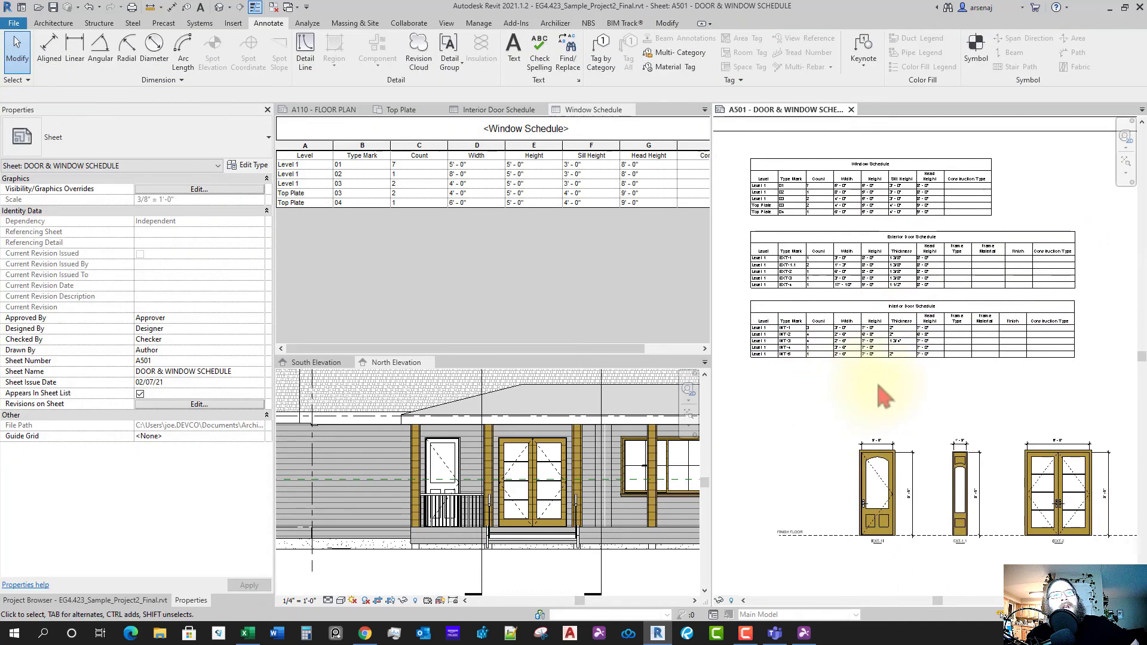
scroll(872, 340, up, 3)
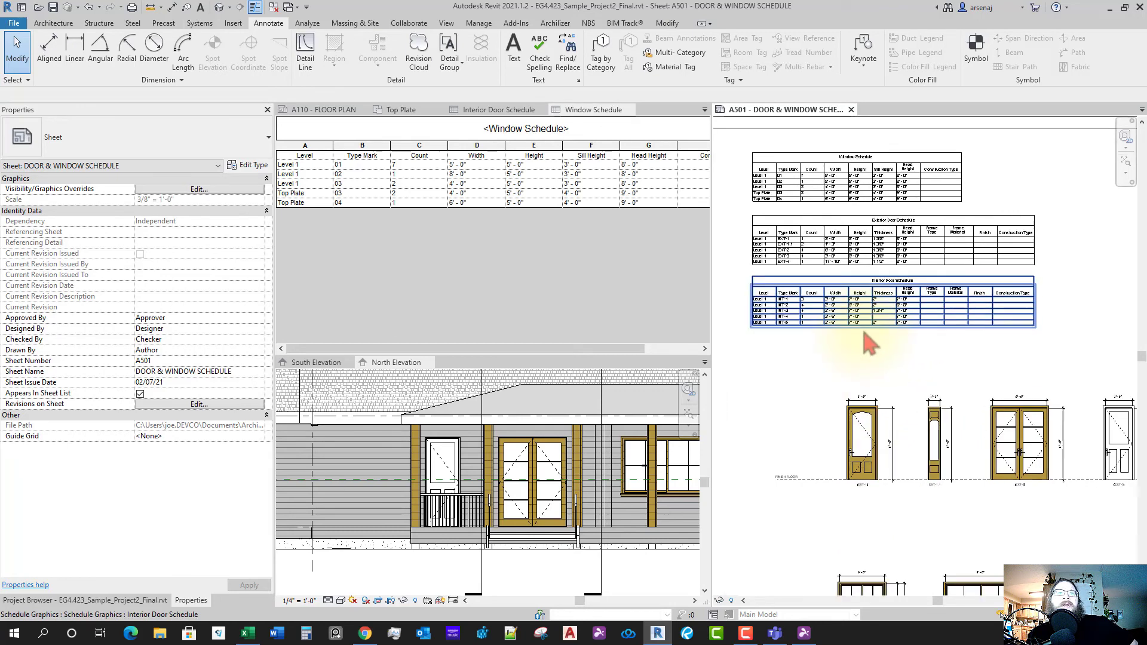
scroll(896, 353, up, 4)
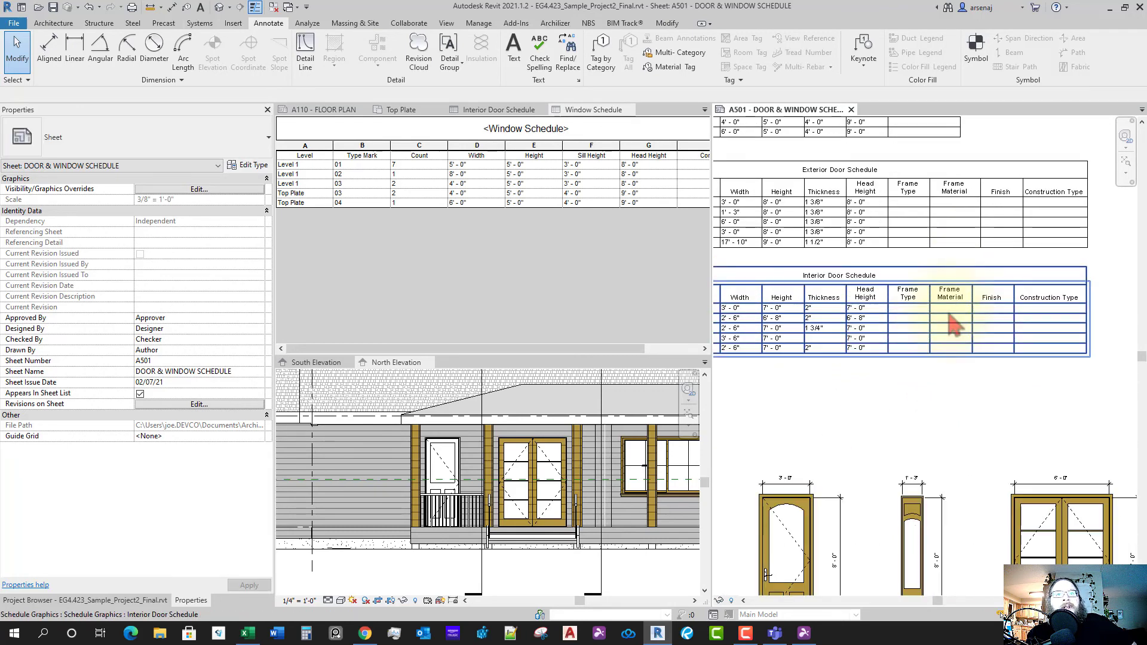
scroll(962, 353, down, 3)
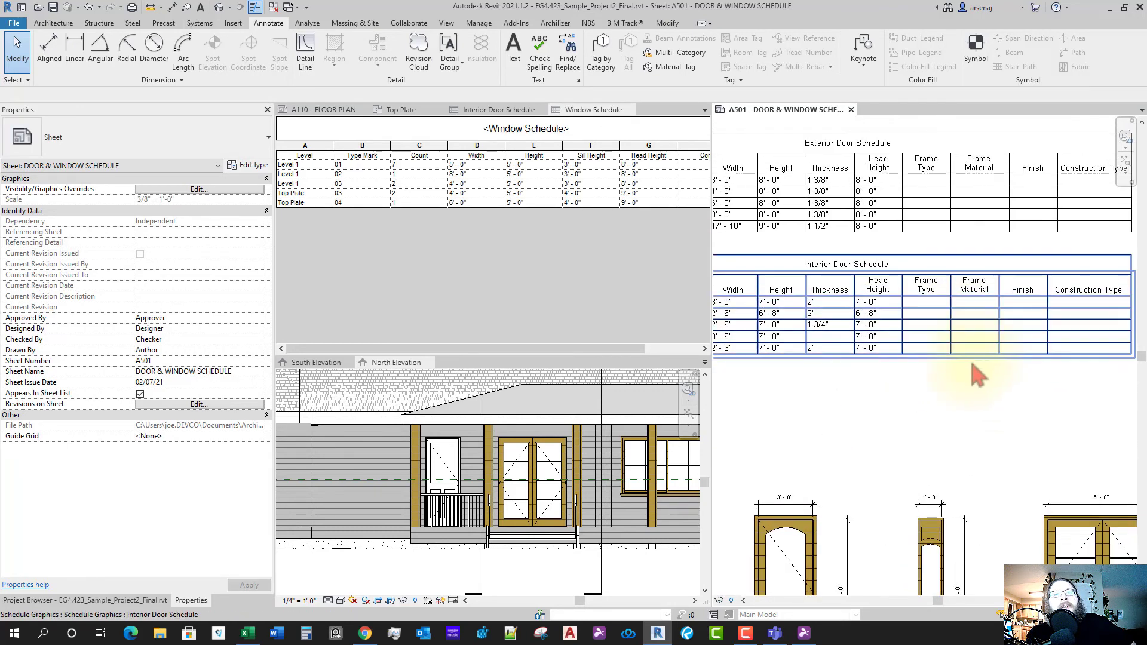
scroll(980, 419, down, 2)
scroll(980, 449, down, 1)
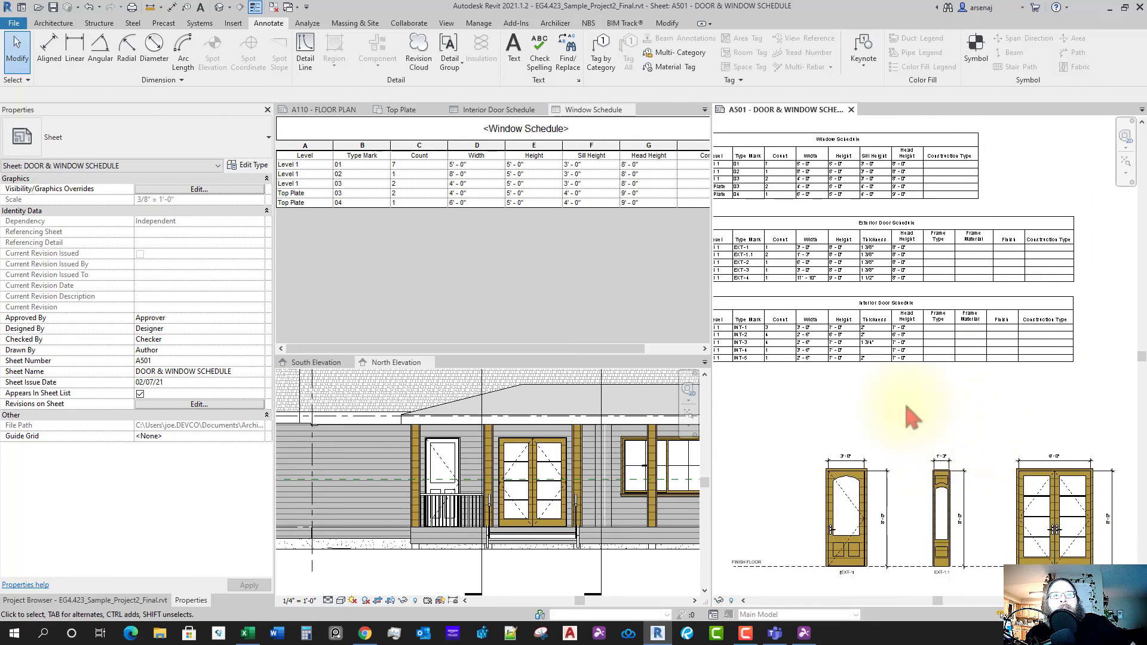
middle_drag(924, 405, 944, 425)
scroll(943, 424, down, 1)
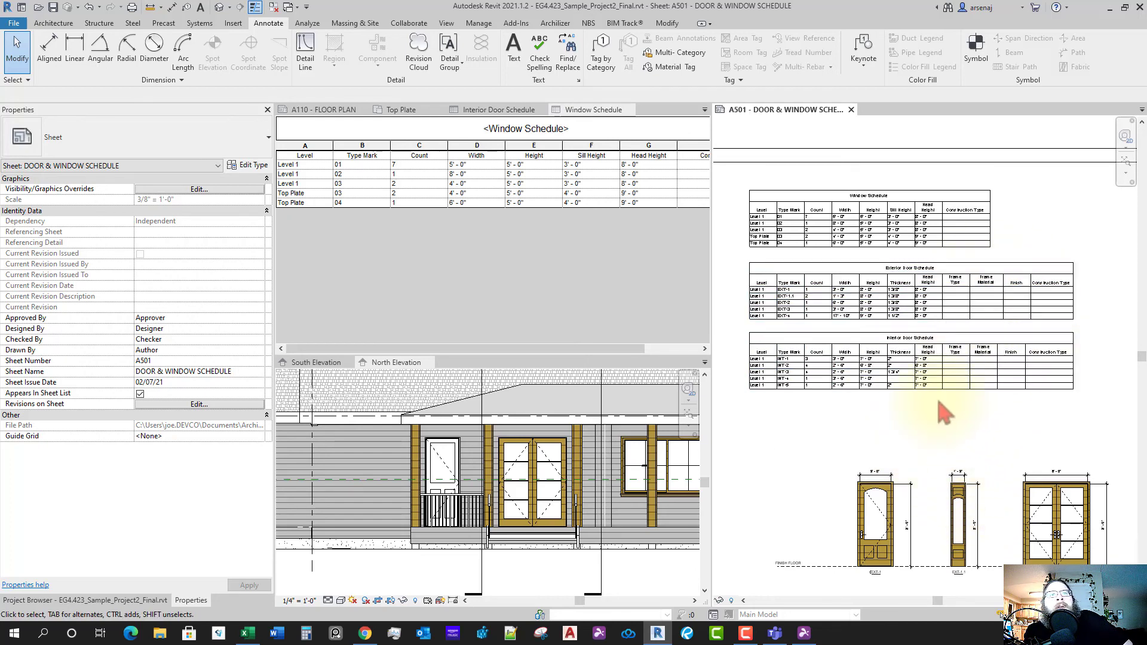
- Nudge the door and window legend viewport slightly left on sheet A501
scroll(950, 413, down, 3)
scroll(1027, 442, down, 3)
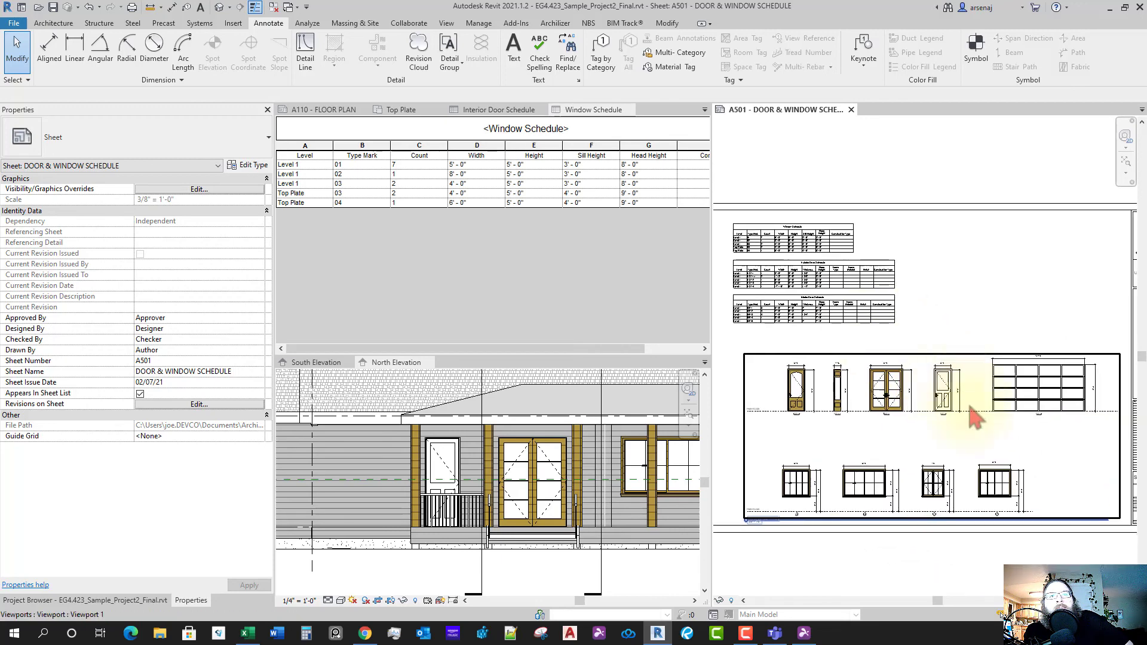
click(884, 430)
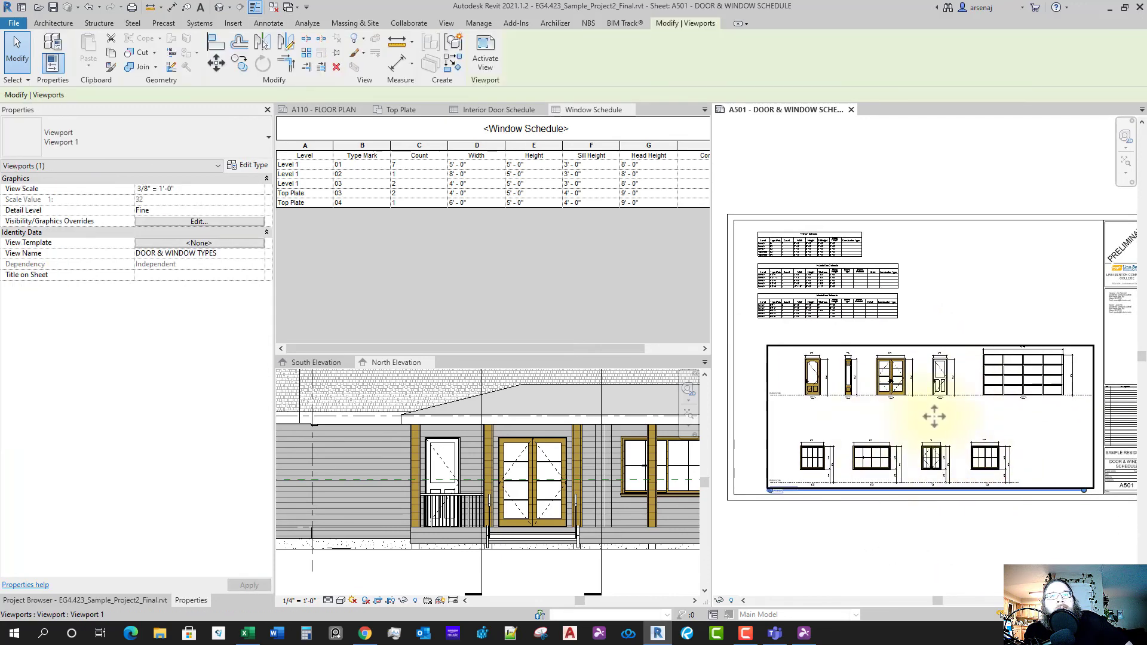
drag(928, 418, 914, 418)
click(1007, 323)
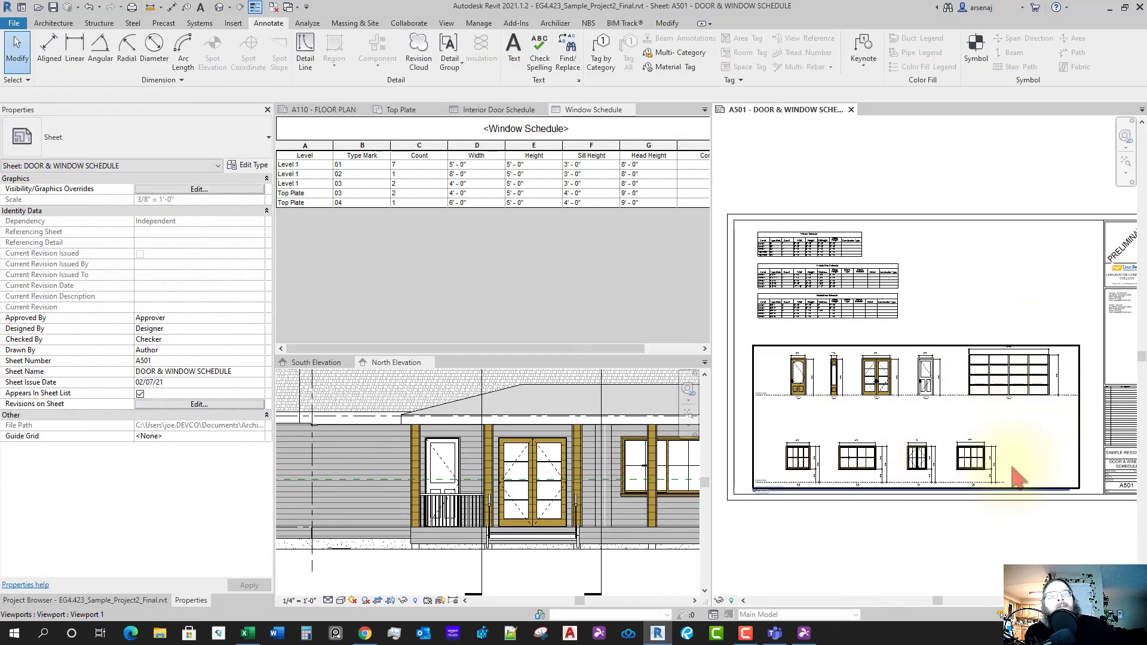
middle_drag(903, 482, 925, 435)
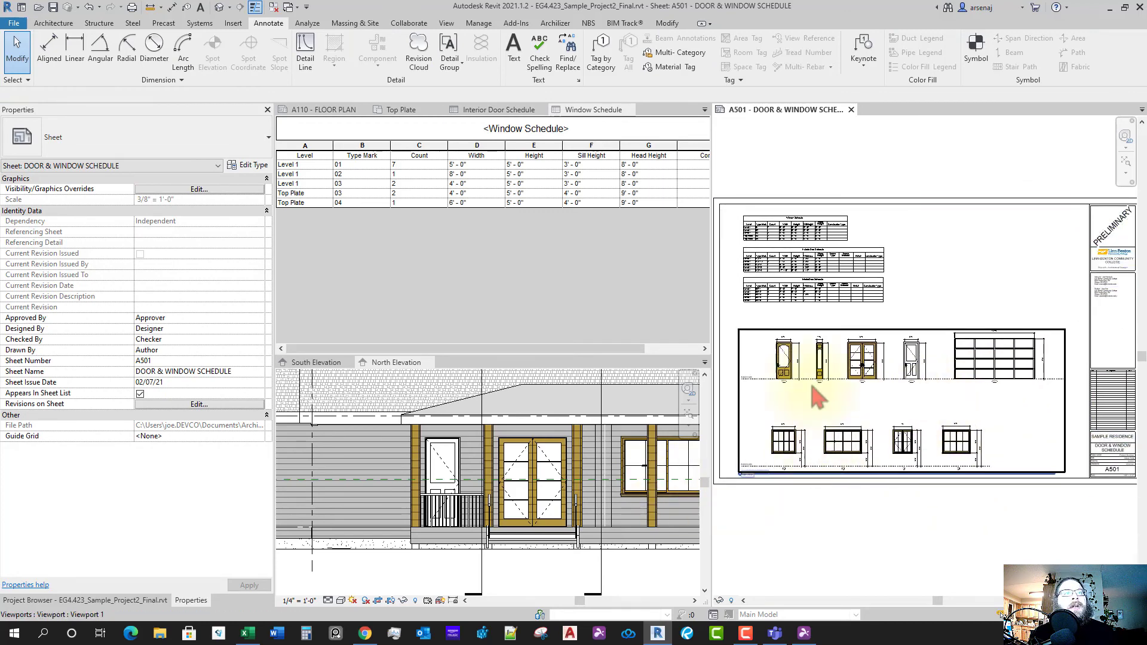
- Close the other view tabs: Window Schedule, Top Plate, A110, door schedules and elevations
middle_click(581, 112)
middle_click(519, 112)
middle_click(451, 114)
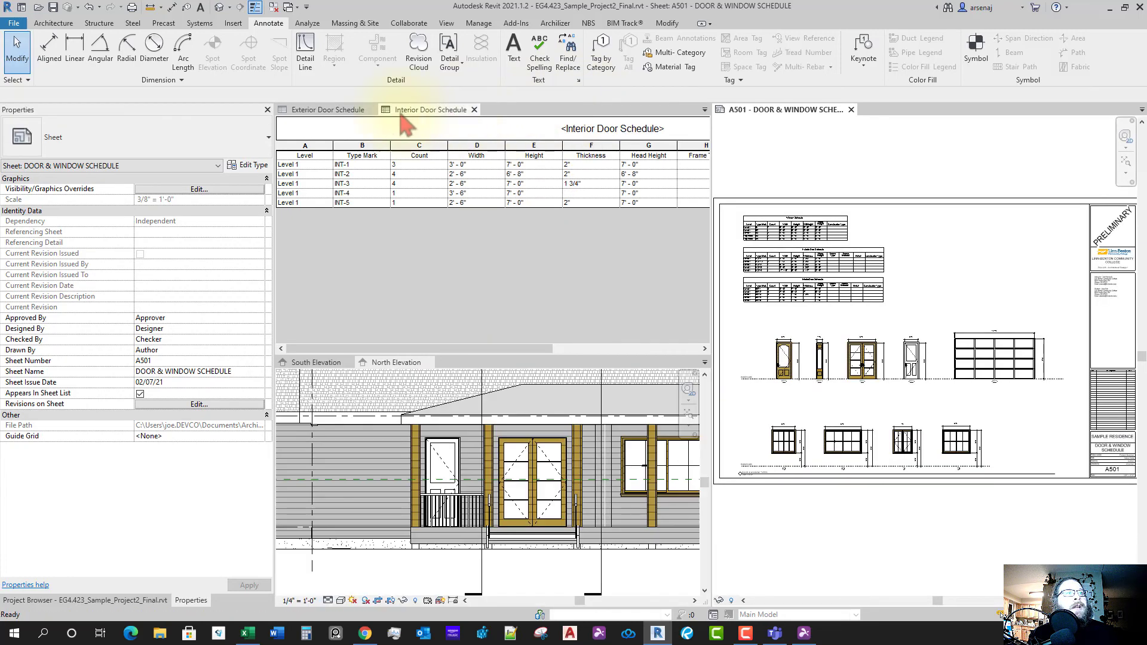
middle_click(400, 113)
middle_click(368, 110)
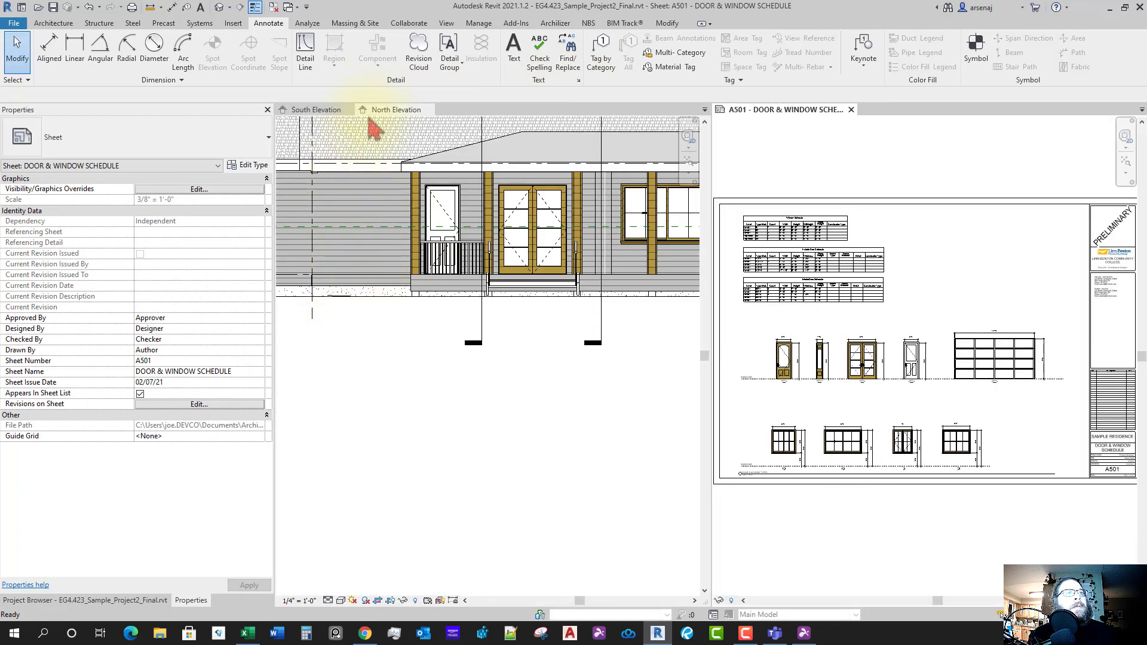
middle_click(389, 110)
middle_click(317, 110)
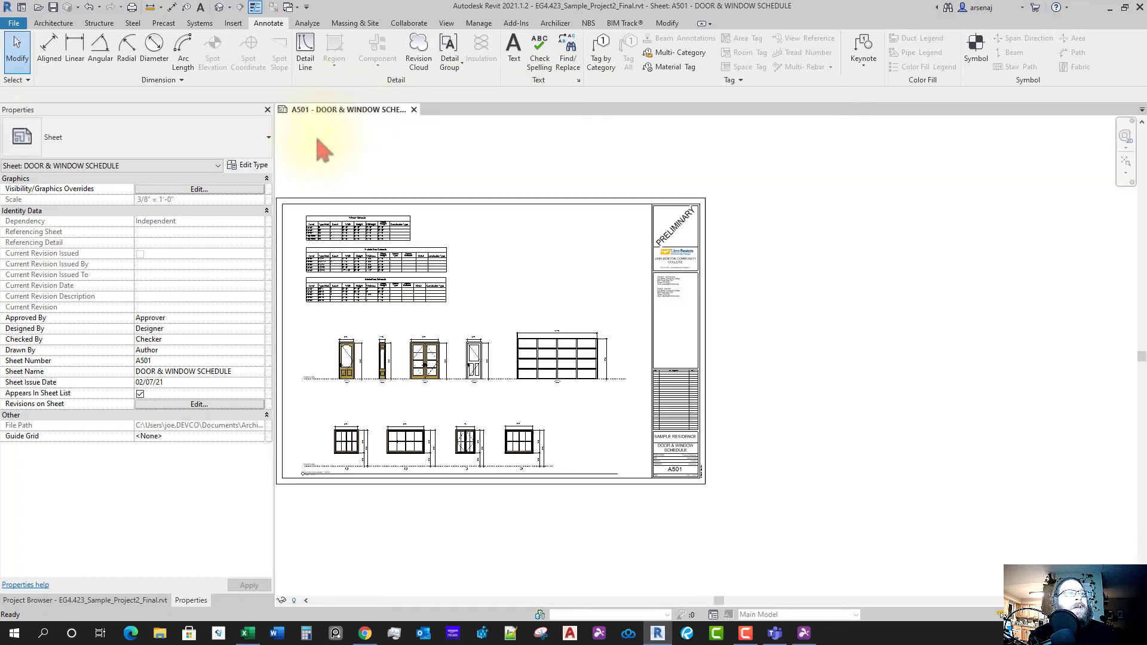
- Open sheet A500 – WALL TYPES from the Project Browser, then return to A501
click(144, 601)
middle_drag(438, 549, 580, 530)
scroll(263, 508, down, 5)
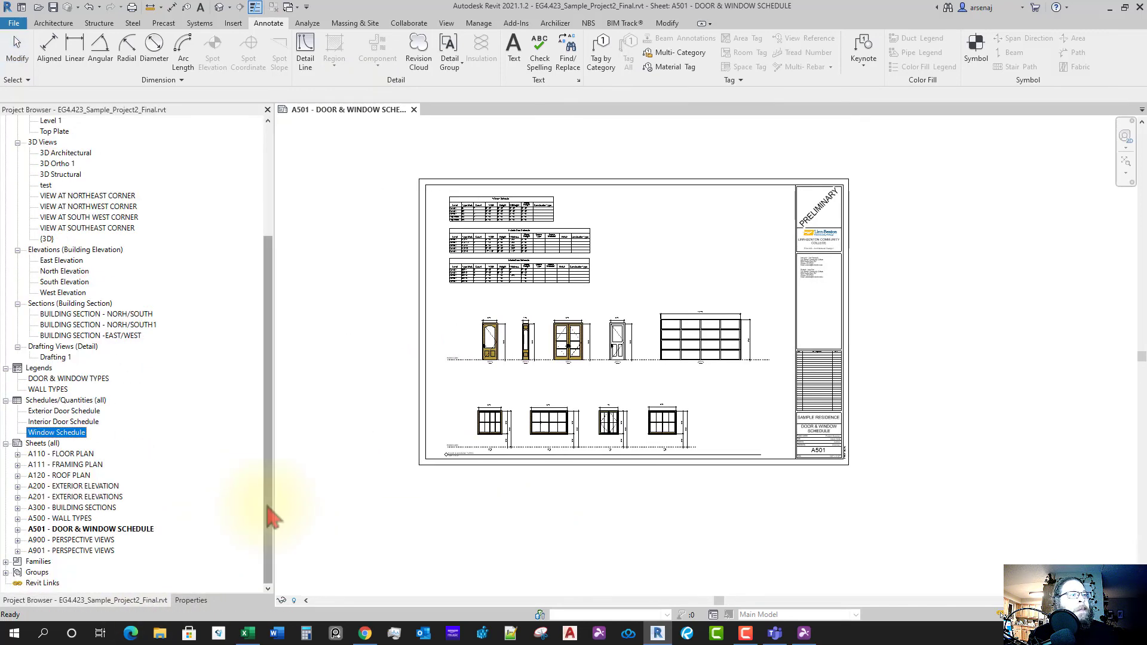
double_click(75, 519)
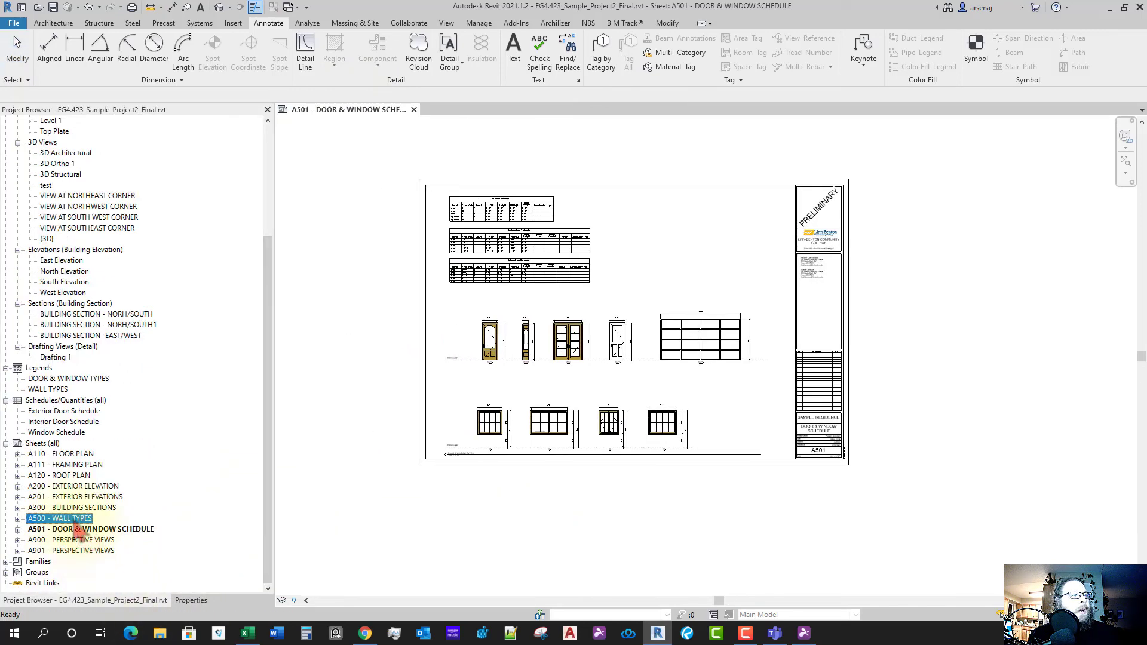
click(89, 531)
double_click(88, 530)
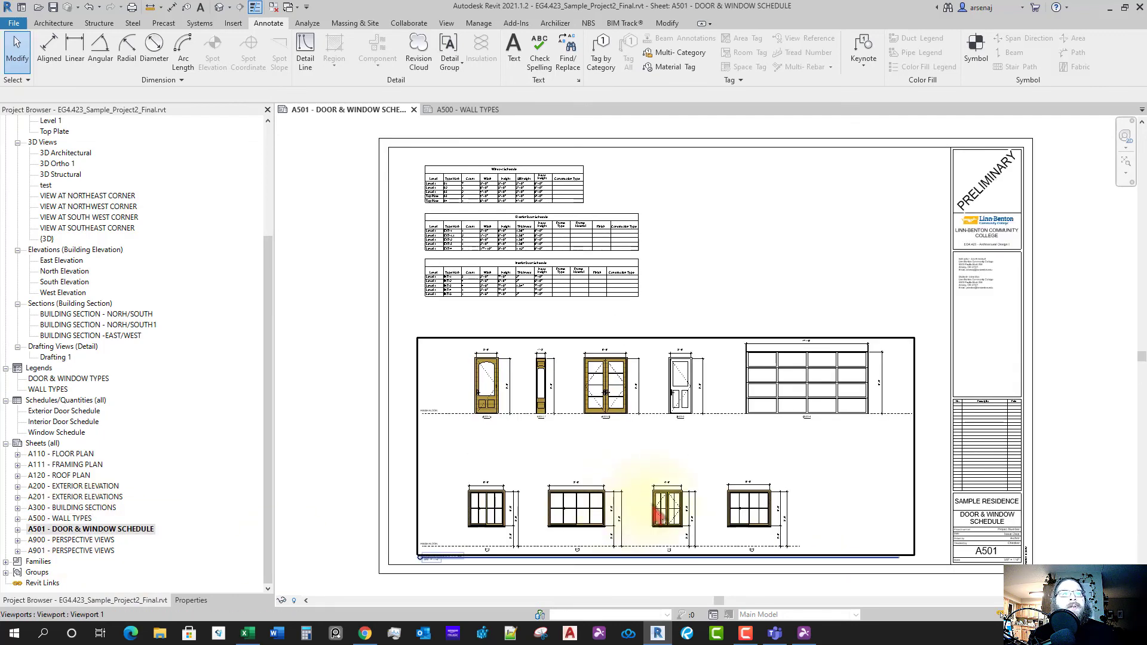
click(628, 474)
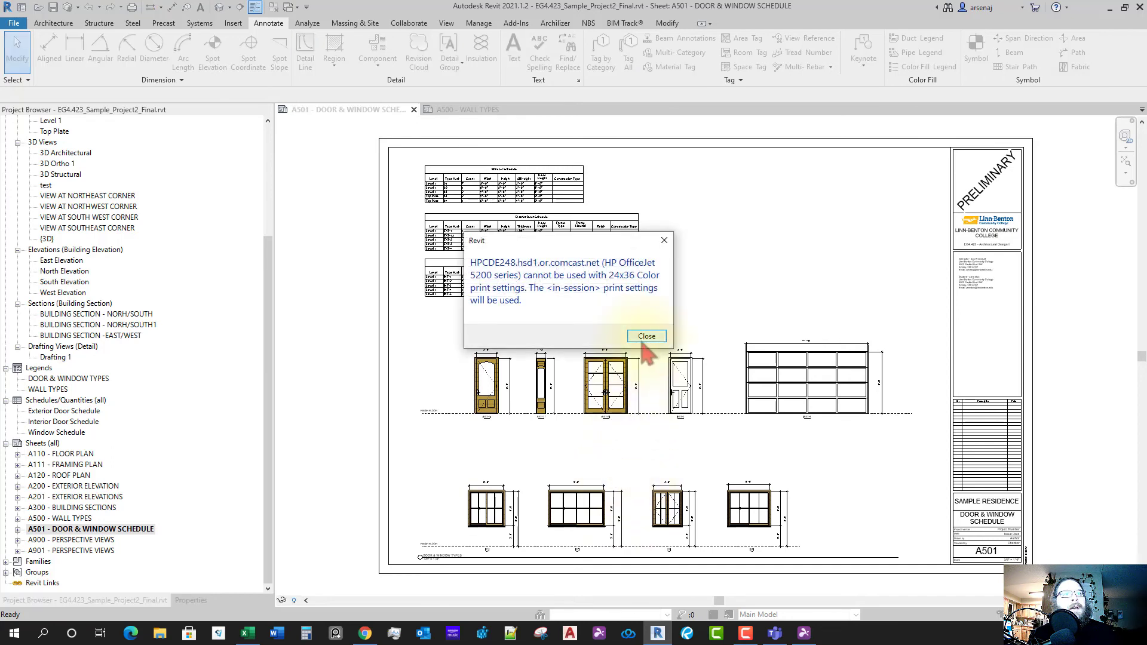
- Set the printer to Bluebeam PDF using the 24x36 Color print setup
click(647, 338)
key(ctrl+p)
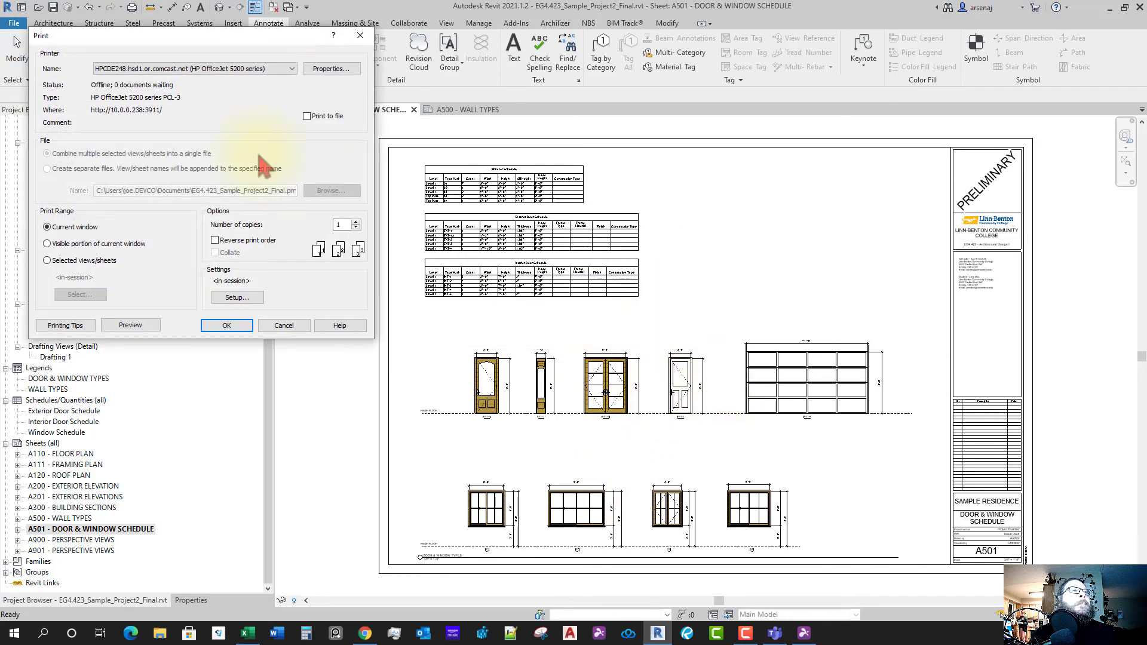
click(264, 70)
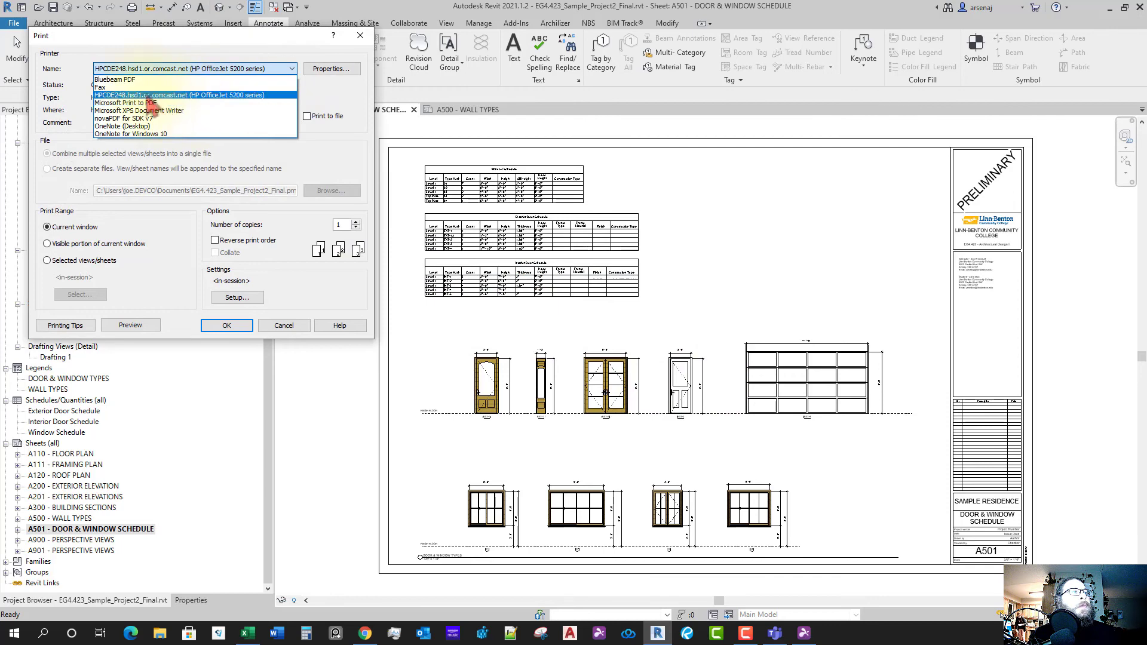
click(144, 80)
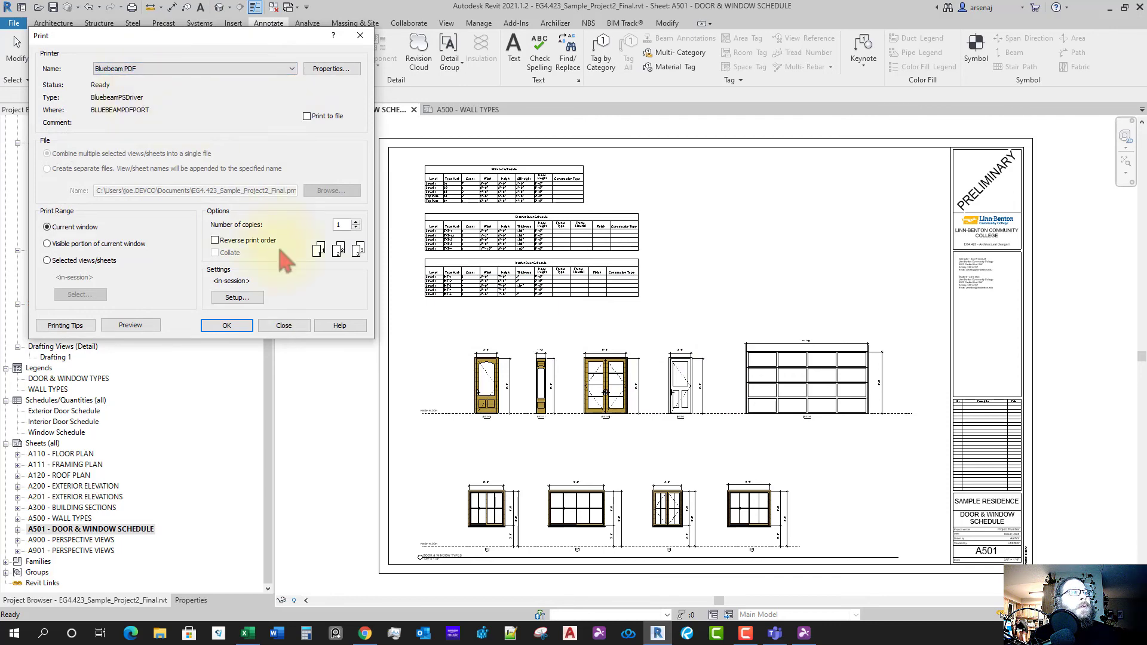
click(260, 298)
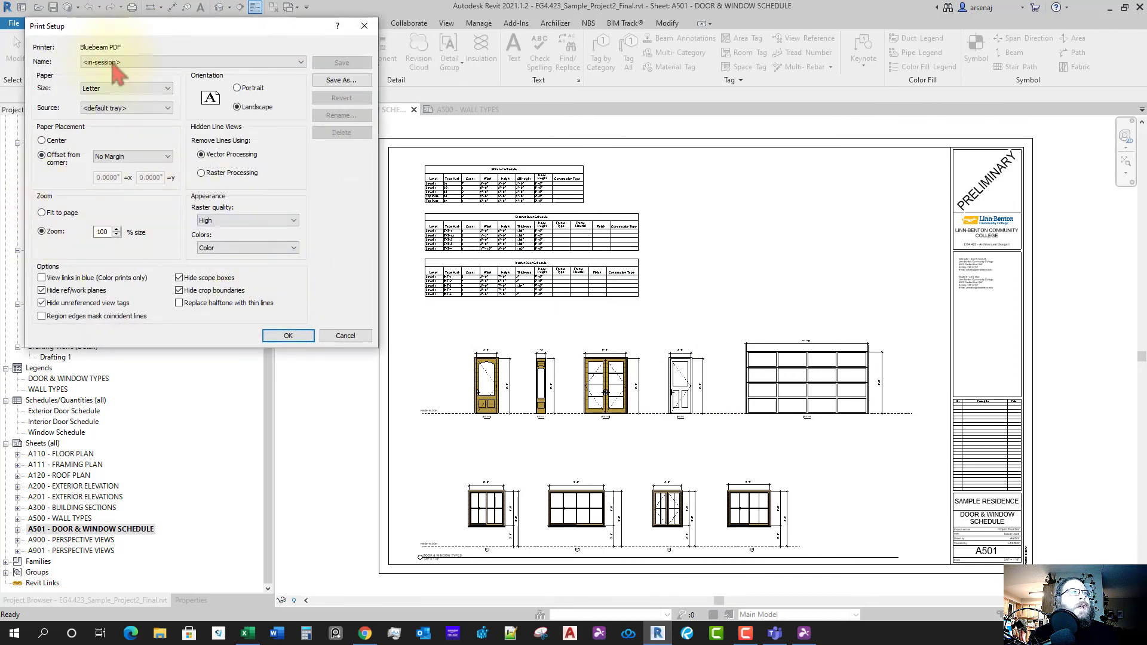
click(113, 63)
click(141, 78)
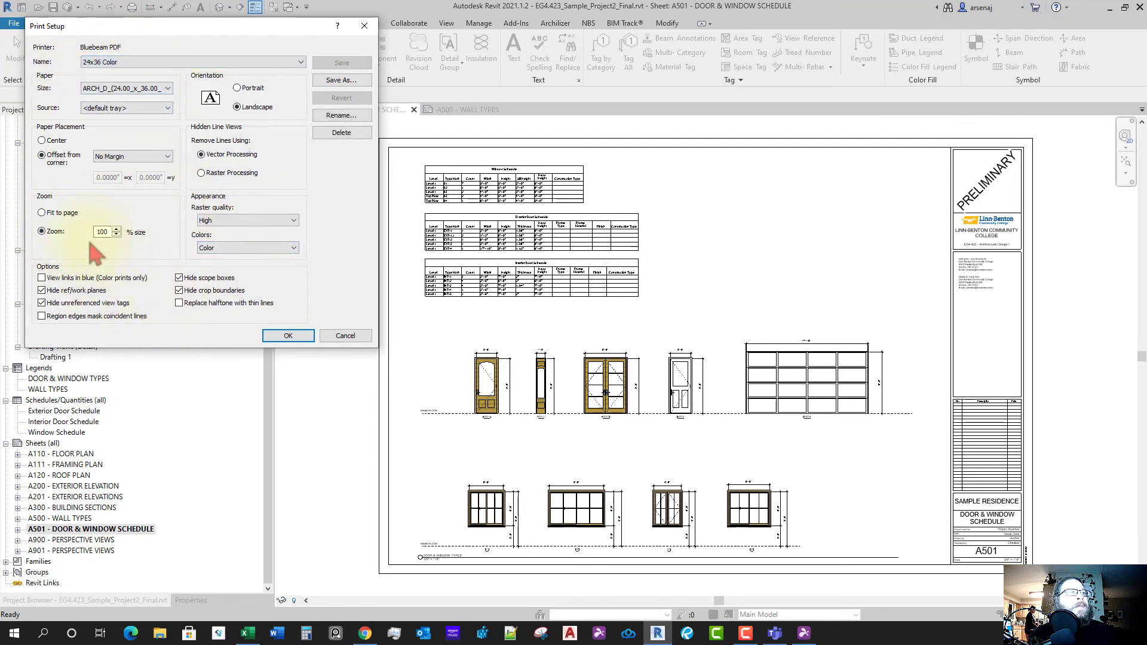
click(285, 338)
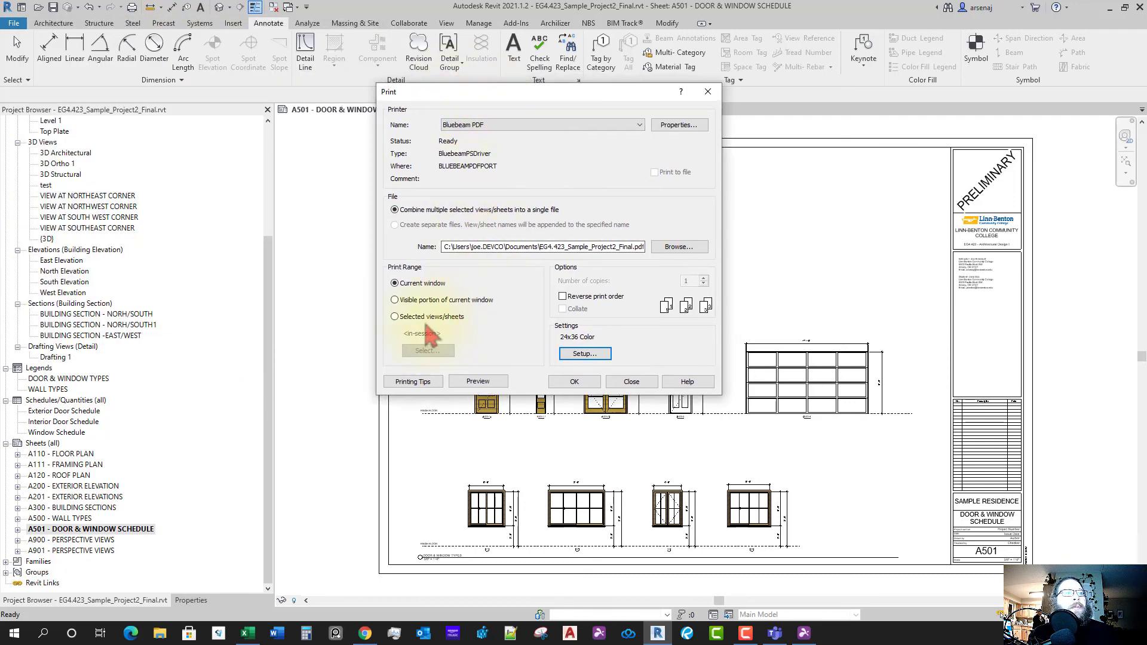
- Print only sheets A500 and A501 as an unsaved sheet set, combined into one file
click(428, 317)
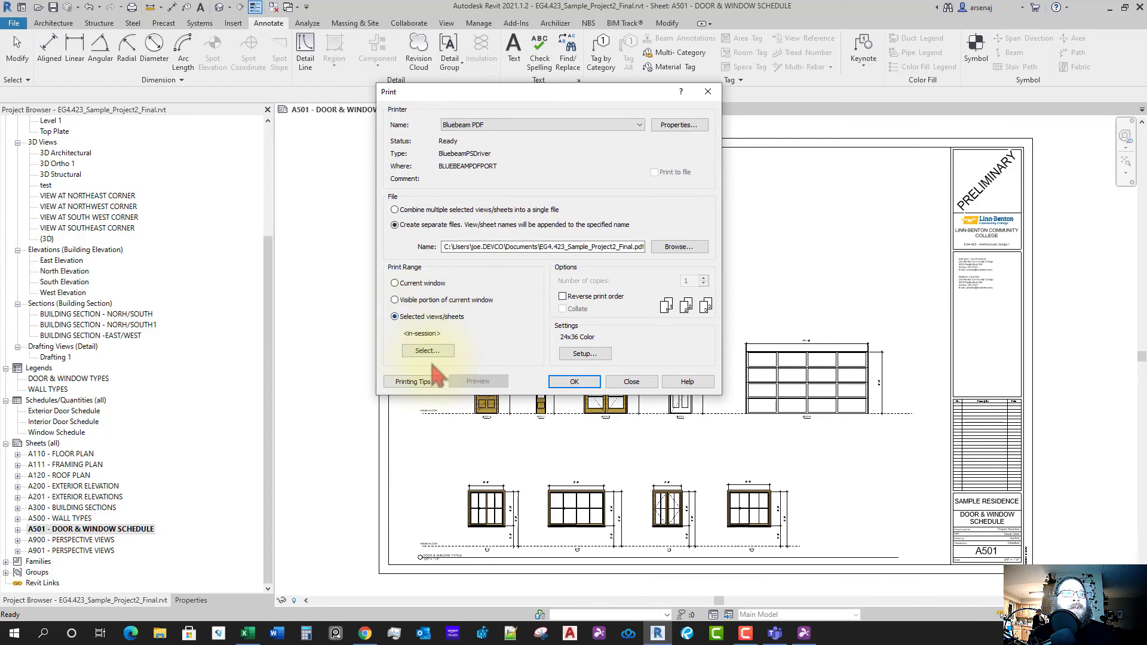
click(430, 354)
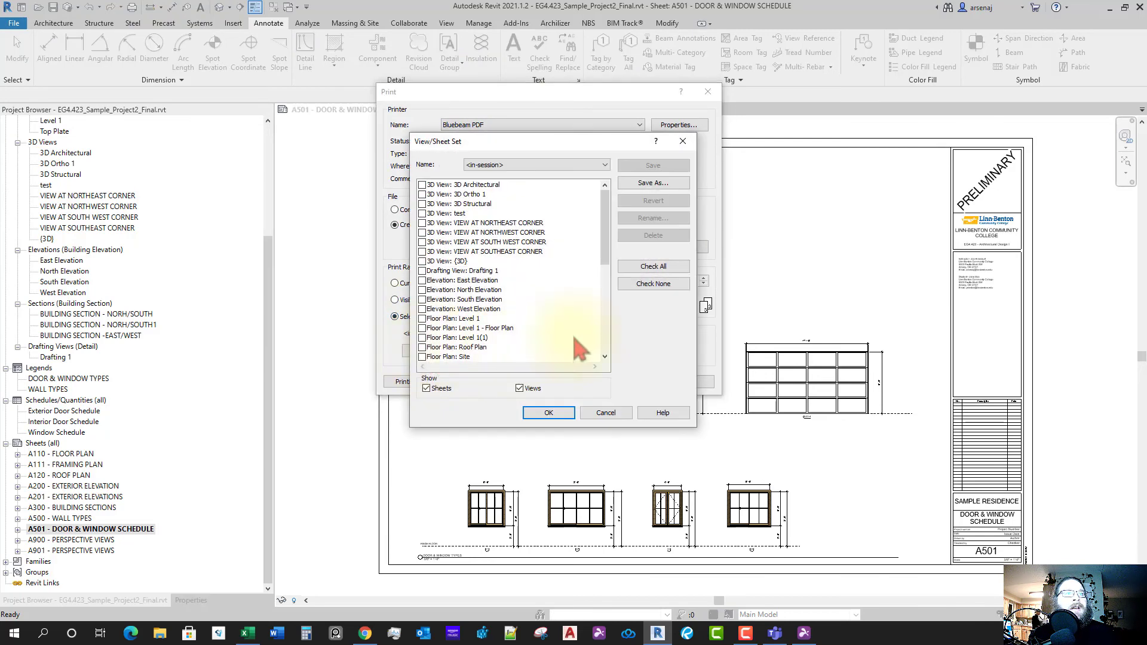
click(657, 287)
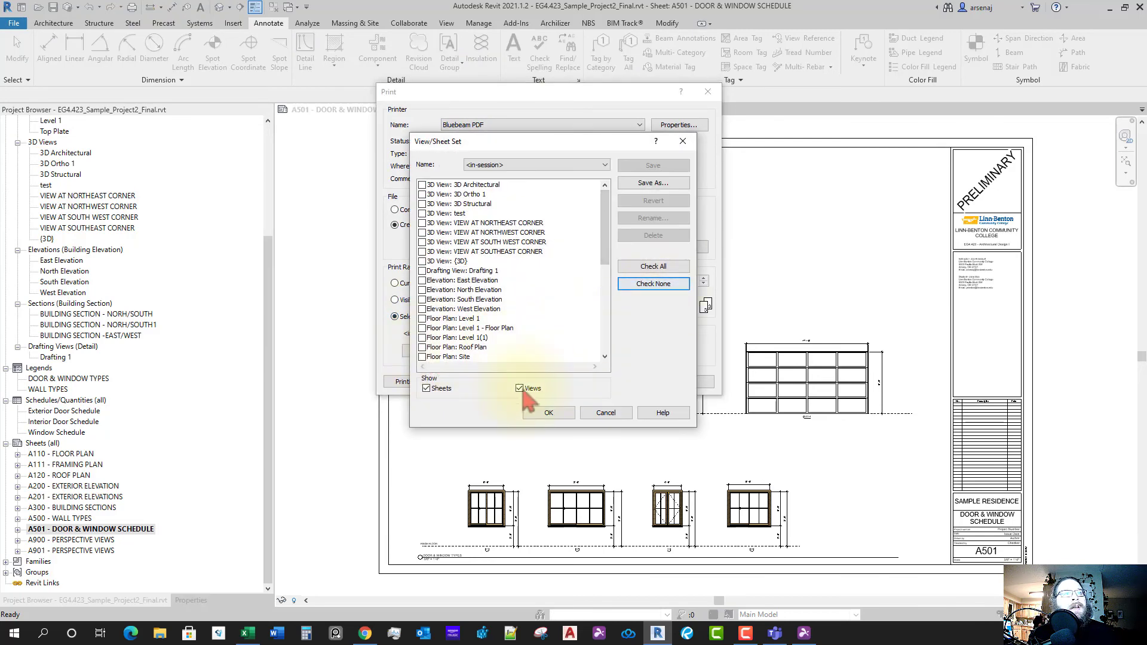
click(524, 389)
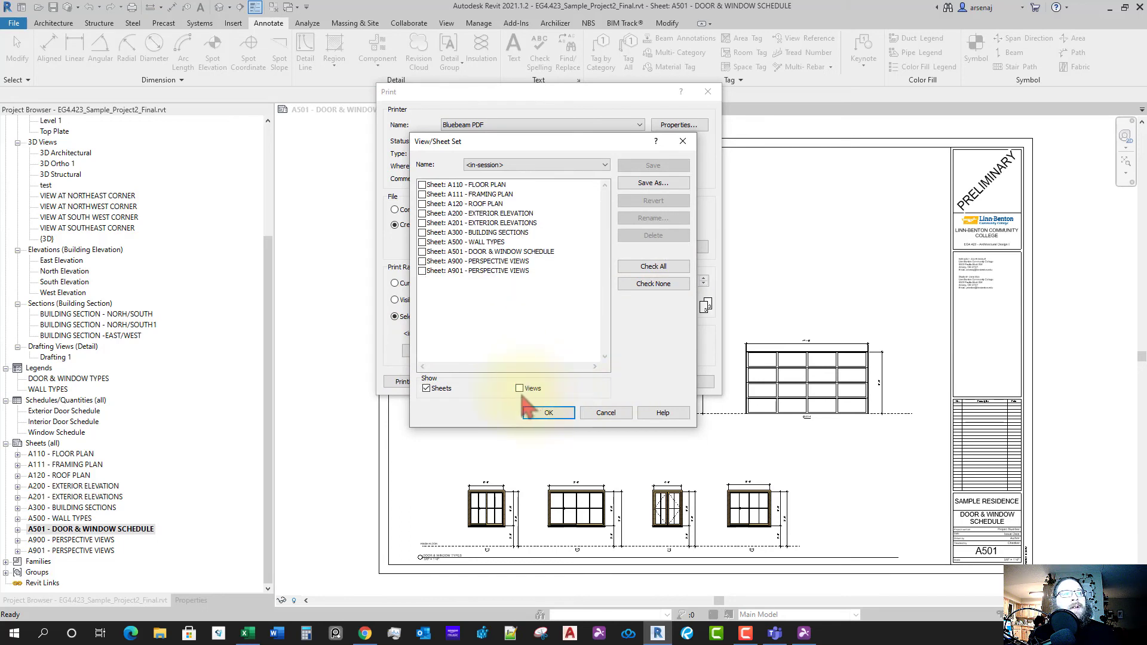
click(423, 242)
click(423, 252)
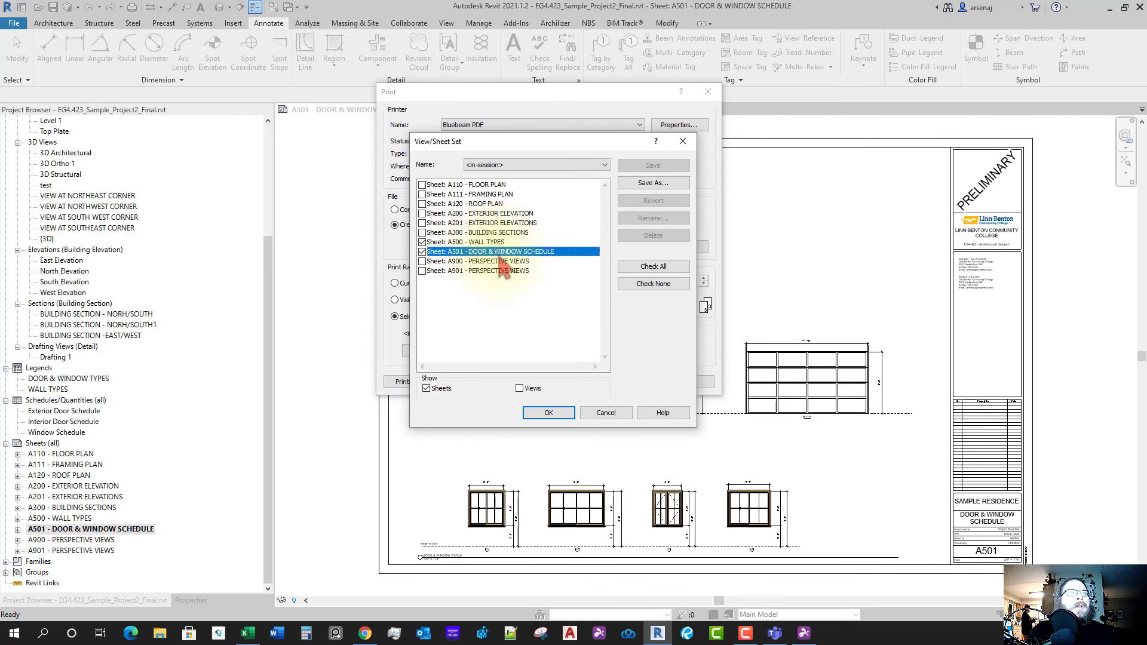
click(544, 413)
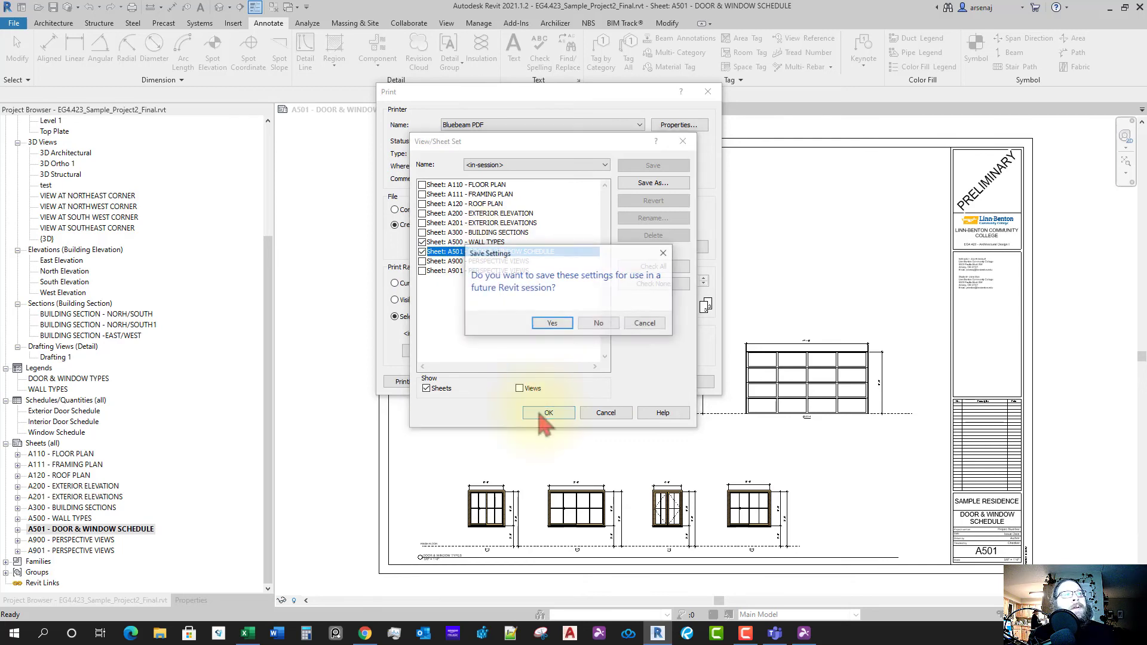
click(600, 324)
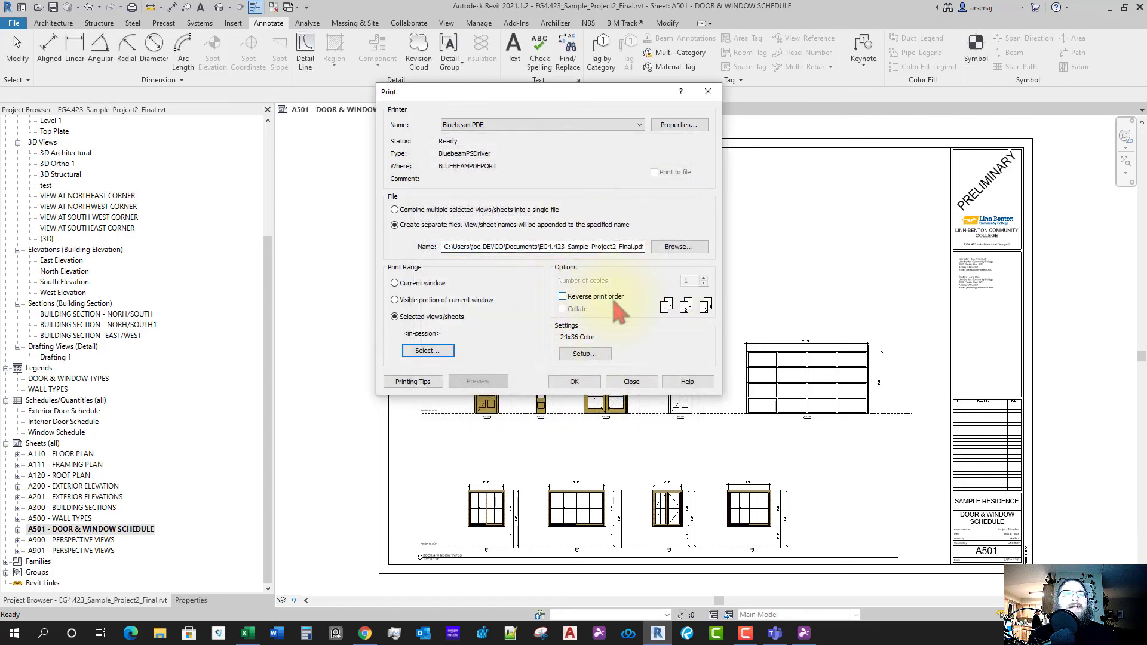
click(418, 211)
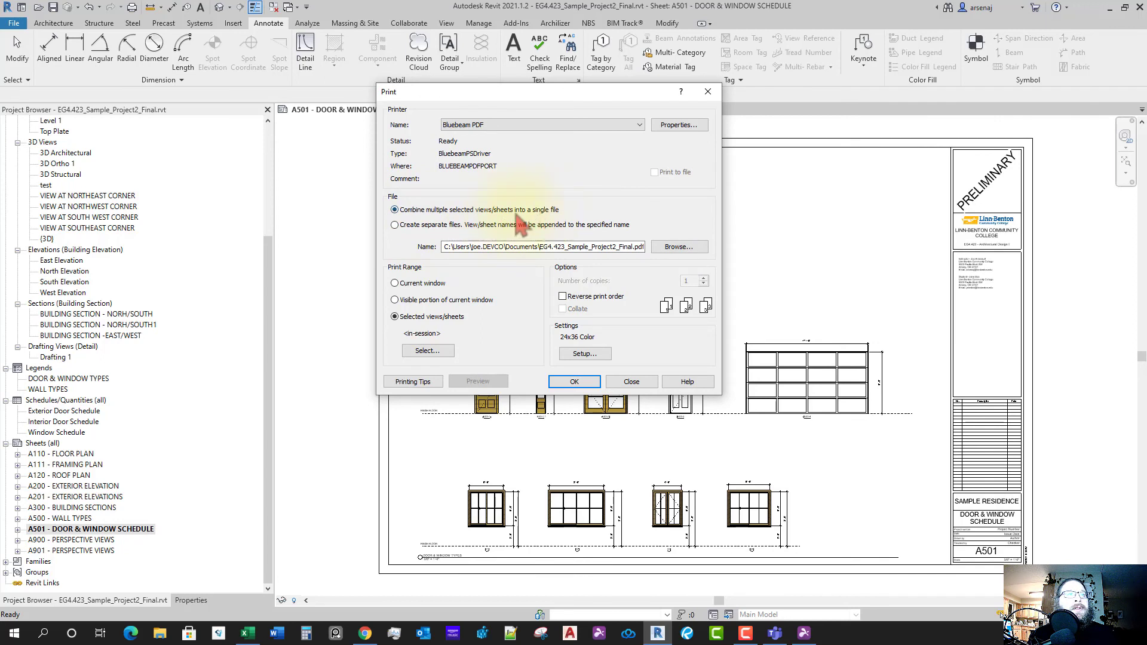
- Print to Revit Files as 'EG4.423_Sample_Project2_Wall Types and Schedules.pdf'
click(562, 386)
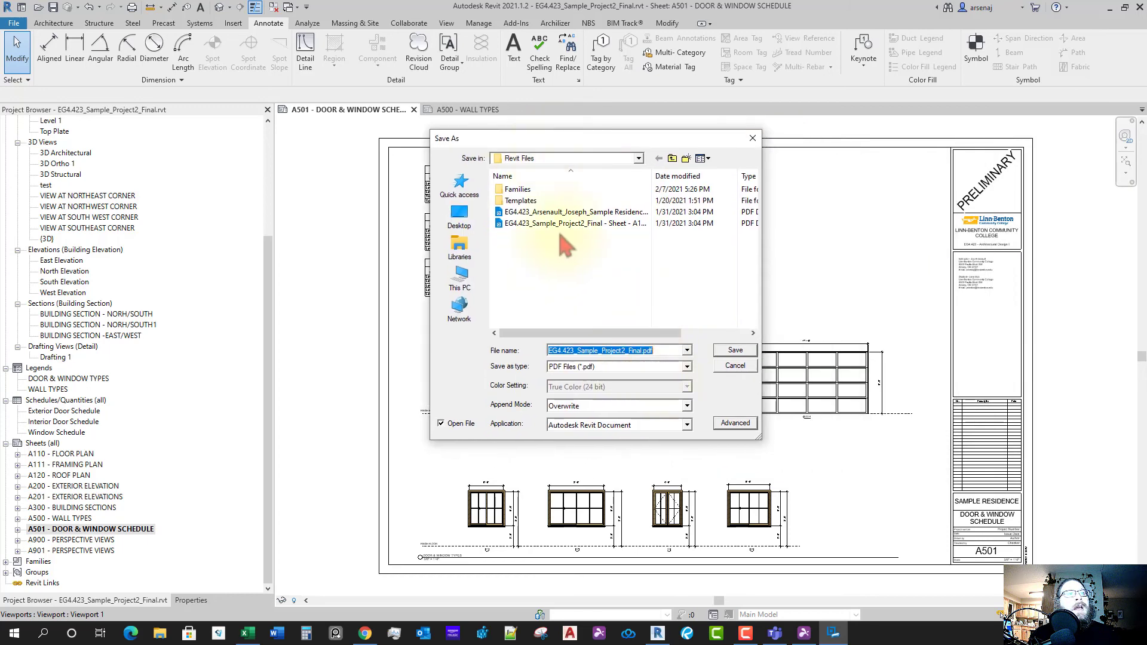
click(639, 159)
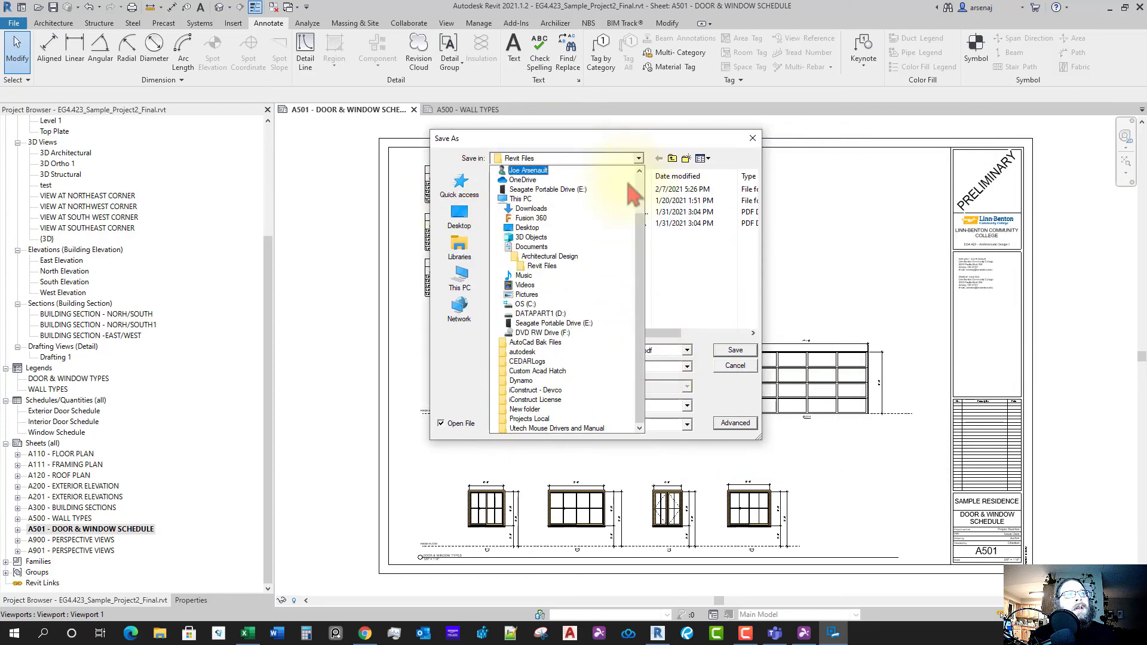
click(564, 266)
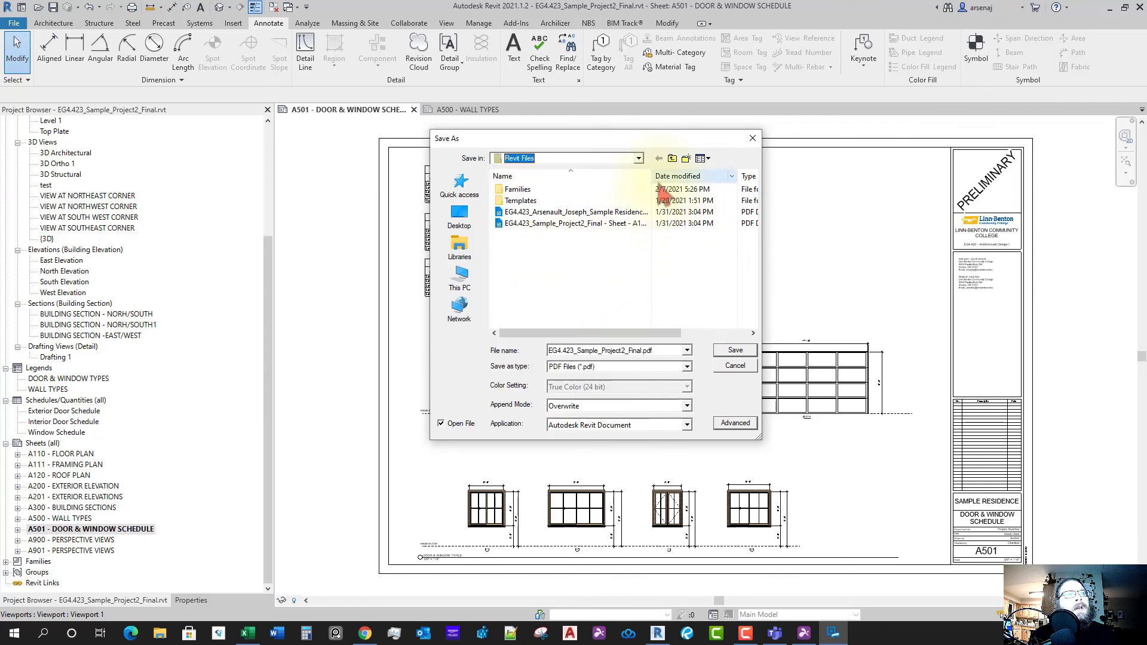
double_click(654, 178)
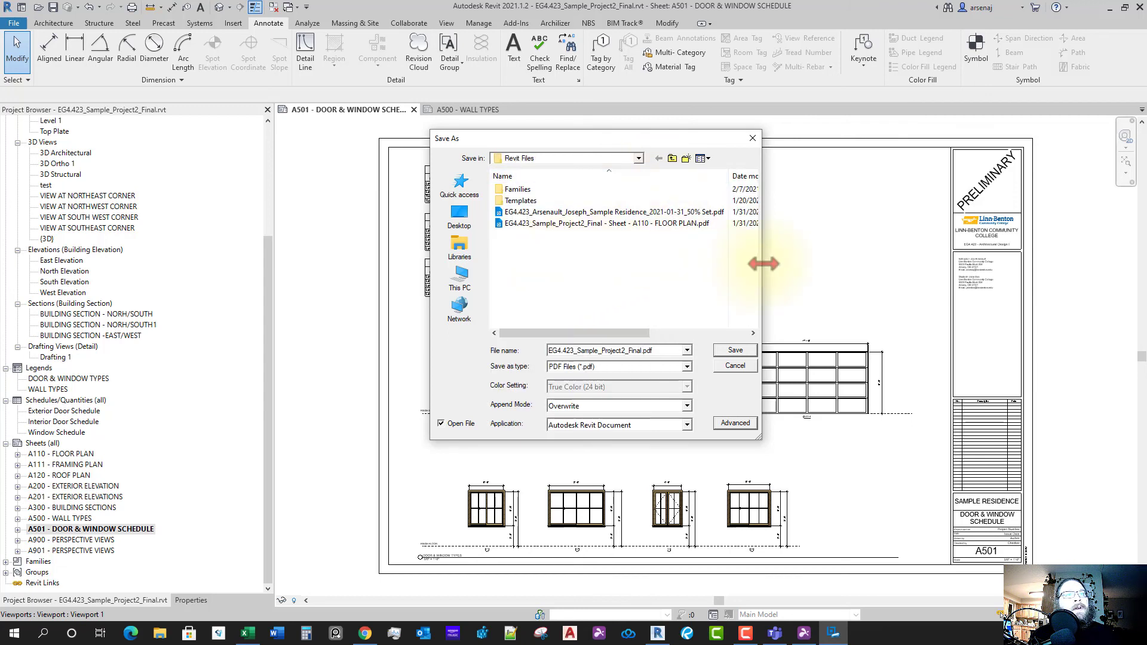
drag(763, 272, 946, 267)
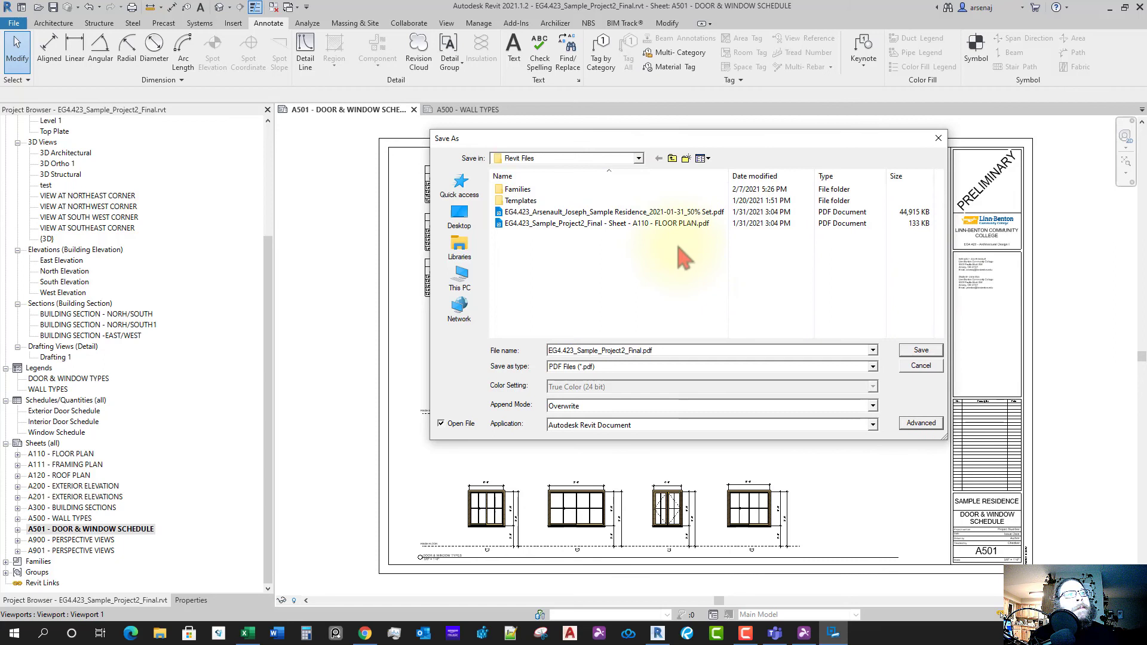
click(638, 224)
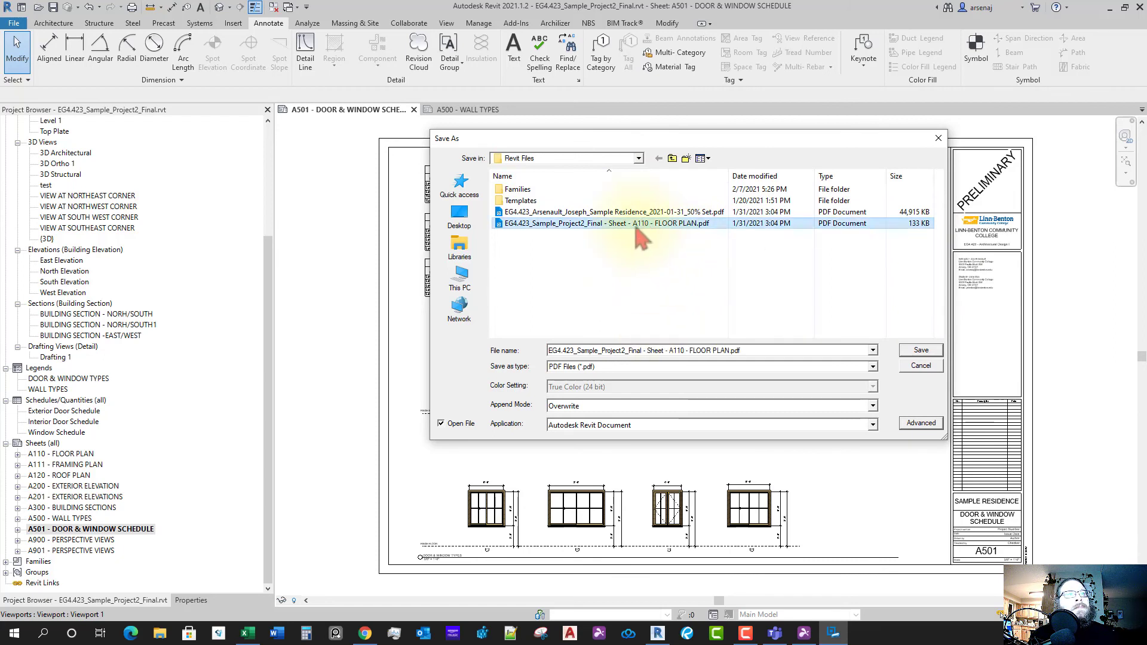
triple_click(613, 350)
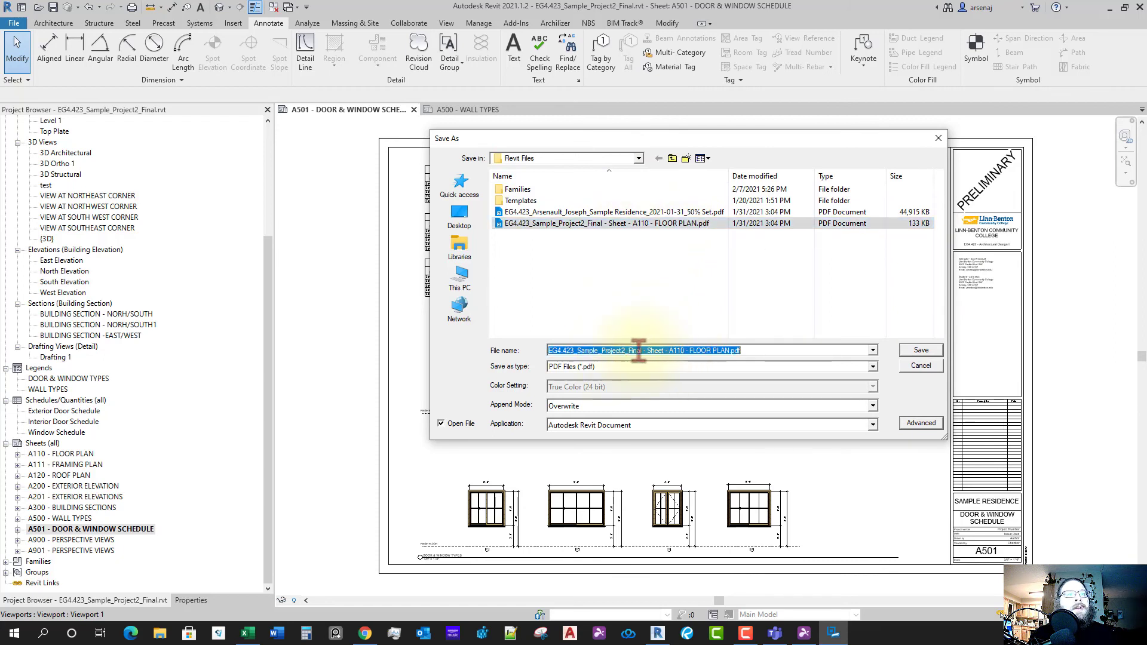
click(638, 351)
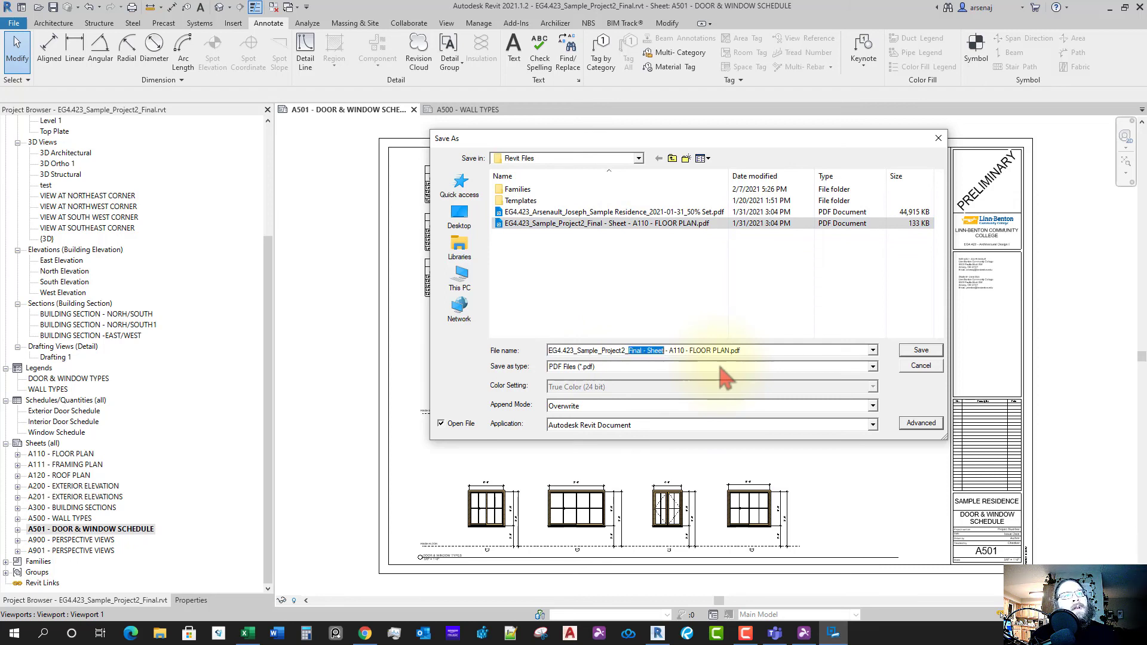
text(w)
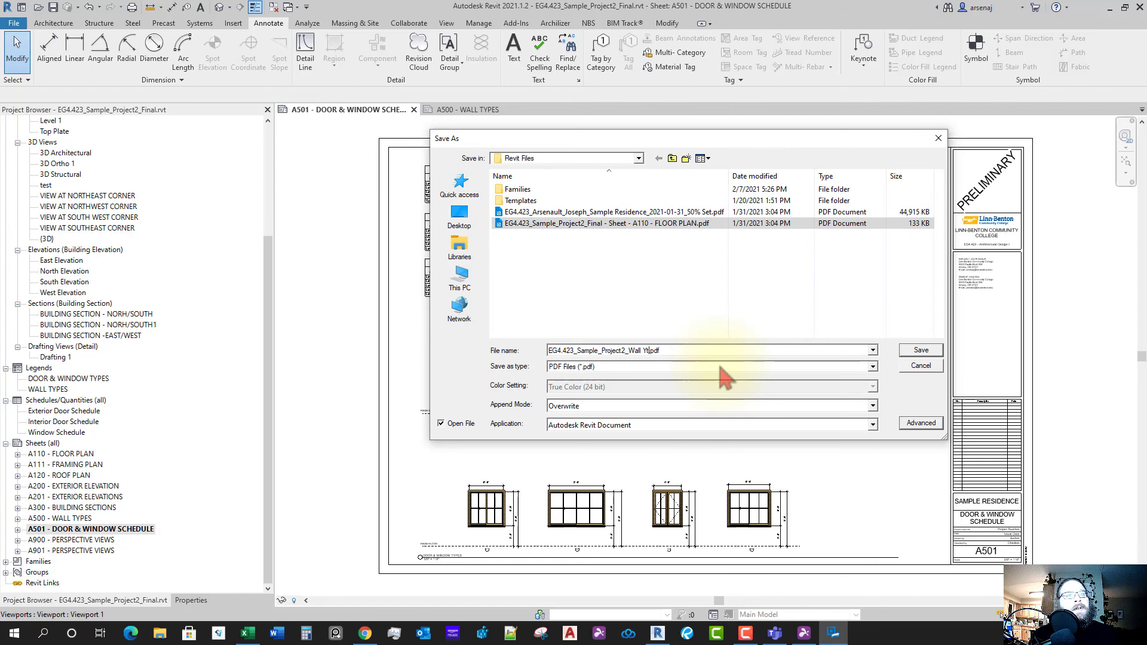
text(all Ty)
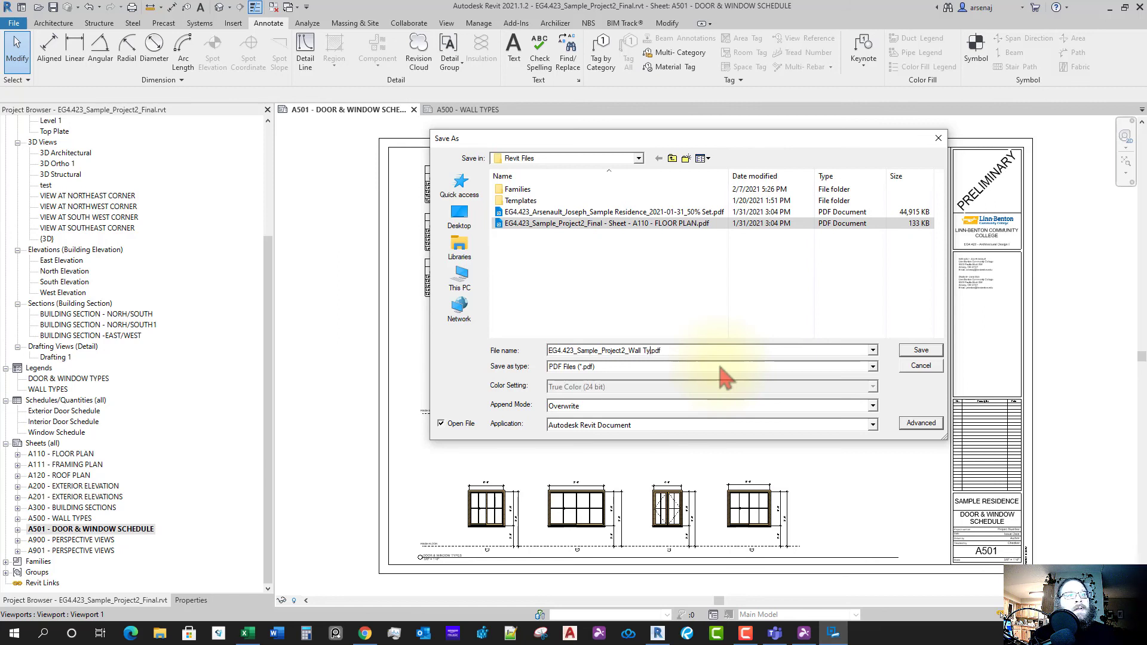
text(pes and Schedules)
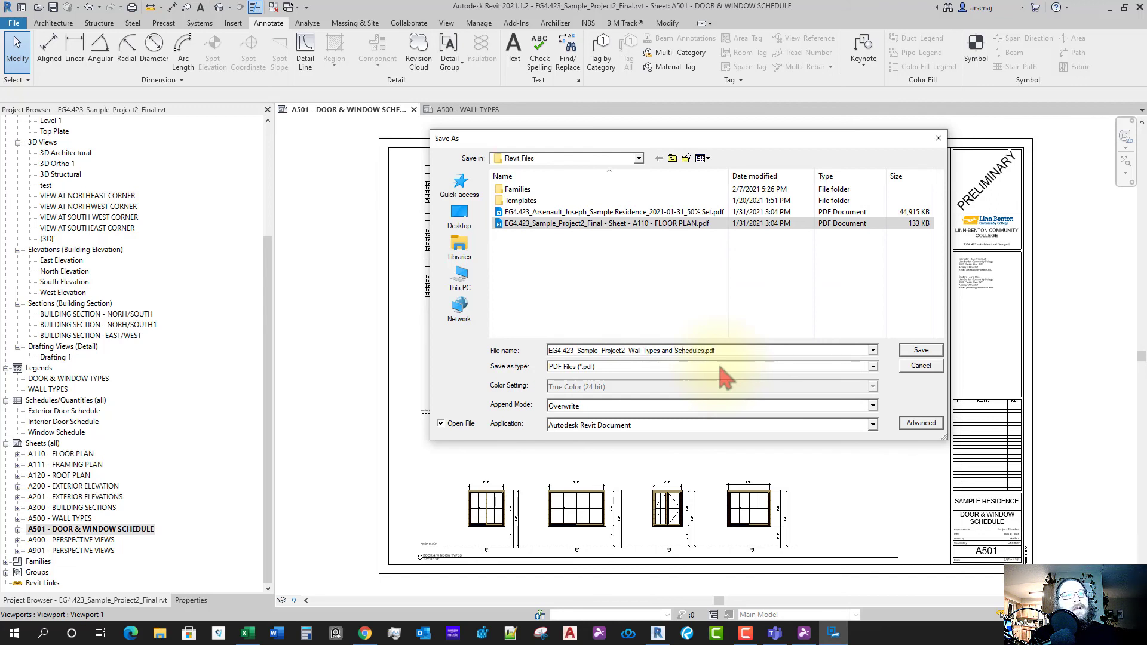
key(Return)
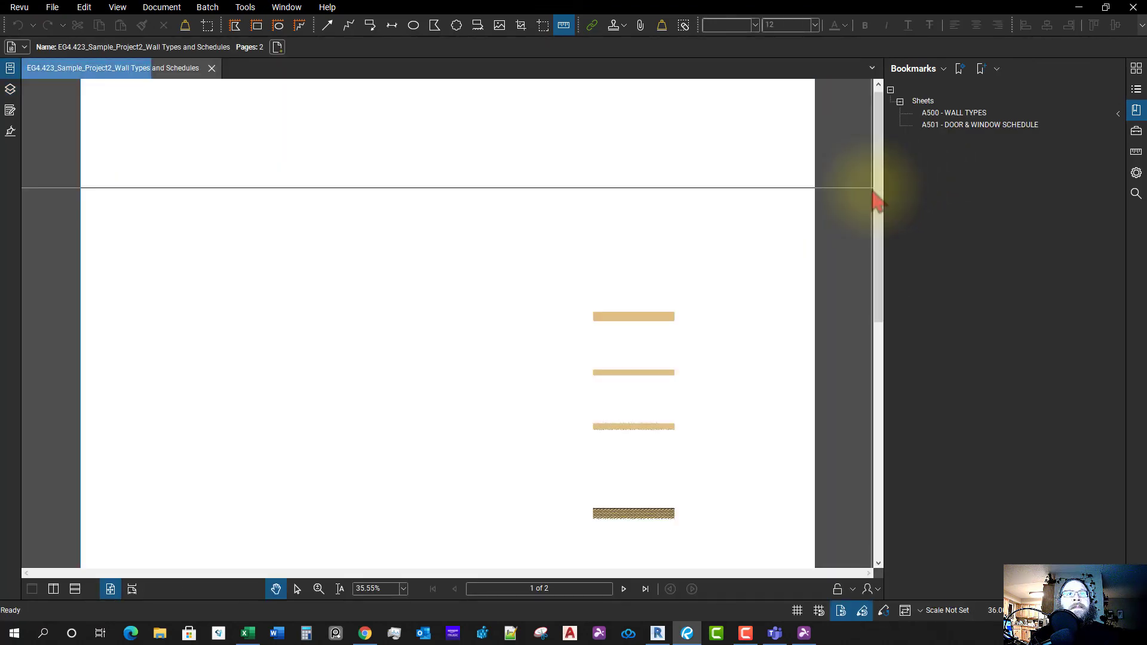
- Hide the bookmarks, inspect the A500 wall types including type D, then go to page 2
double_click(884, 277)
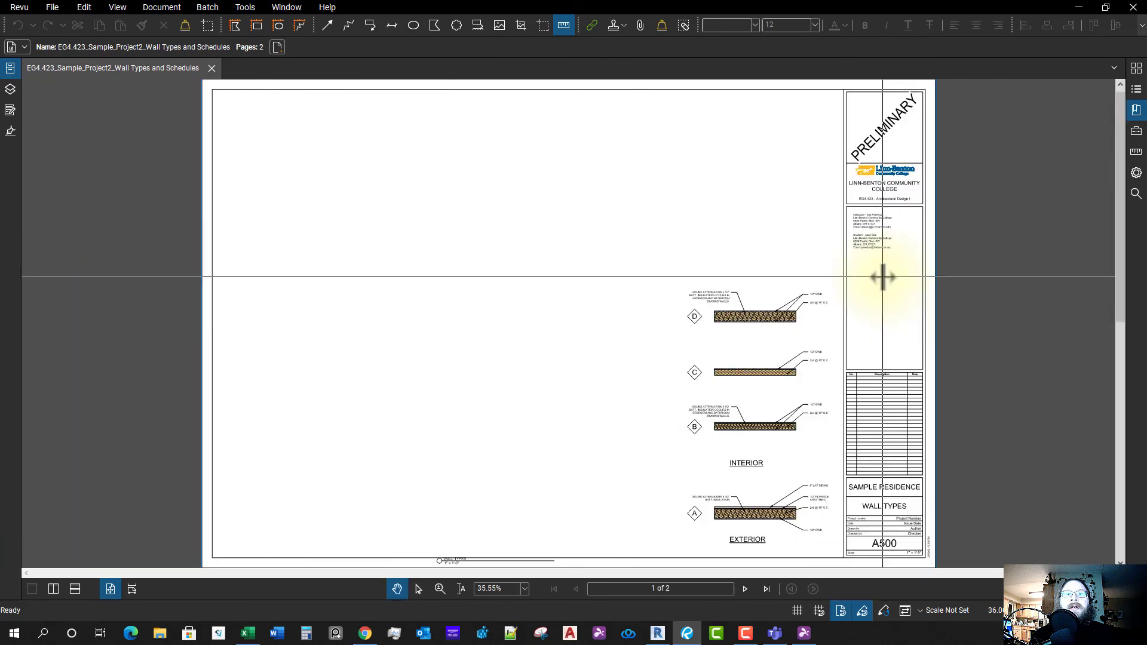
drag(779, 386, 791, 359)
scroll(828, 389, down, 2)
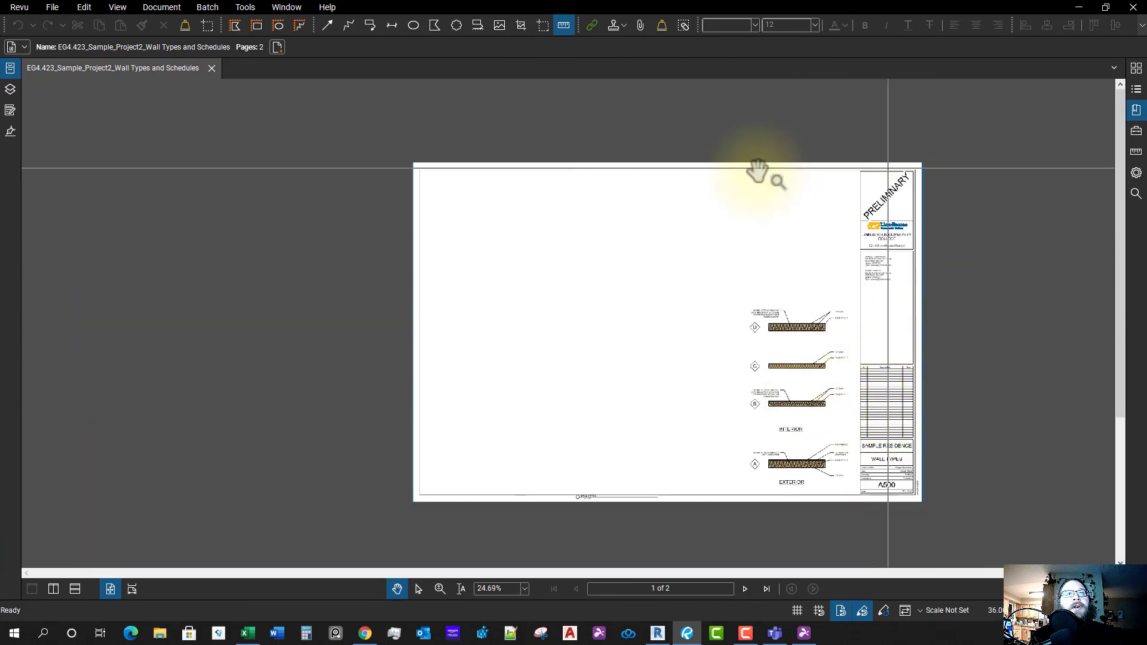
scroll(833, 479, up, 5)
scroll(711, 381, up, 2)
scroll(702, 352, down, 2)
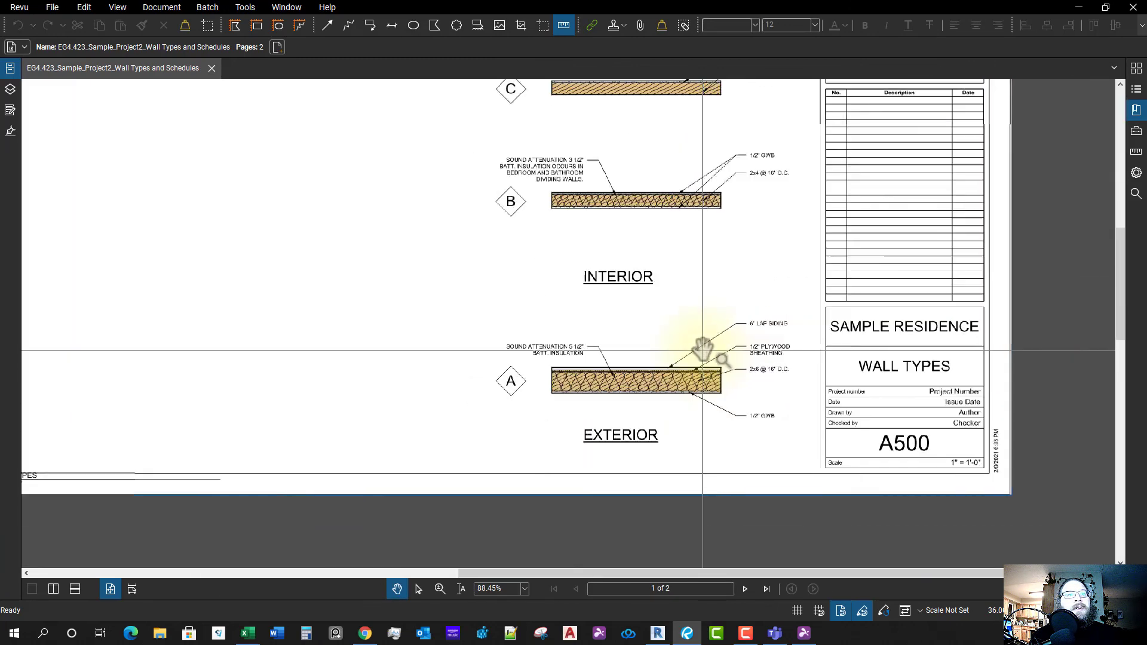
drag(680, 291, 699, 382)
drag(722, 289, 723, 322)
scroll(723, 323, down, 2)
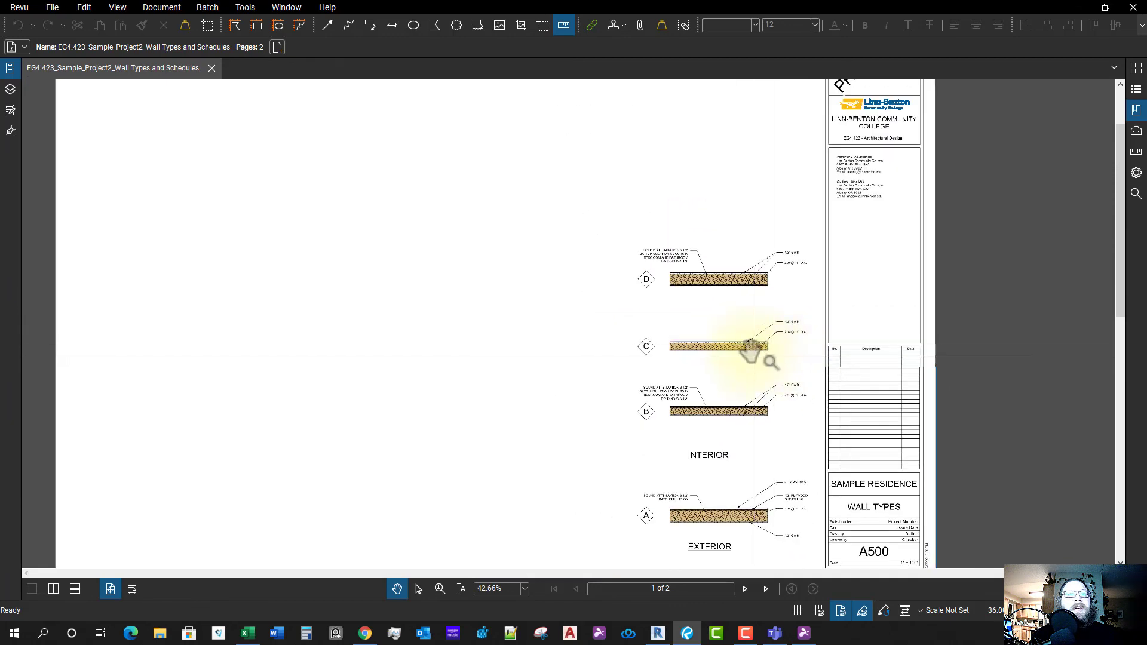
scroll(747, 350, up, 1)
scroll(747, 350, down, 4)
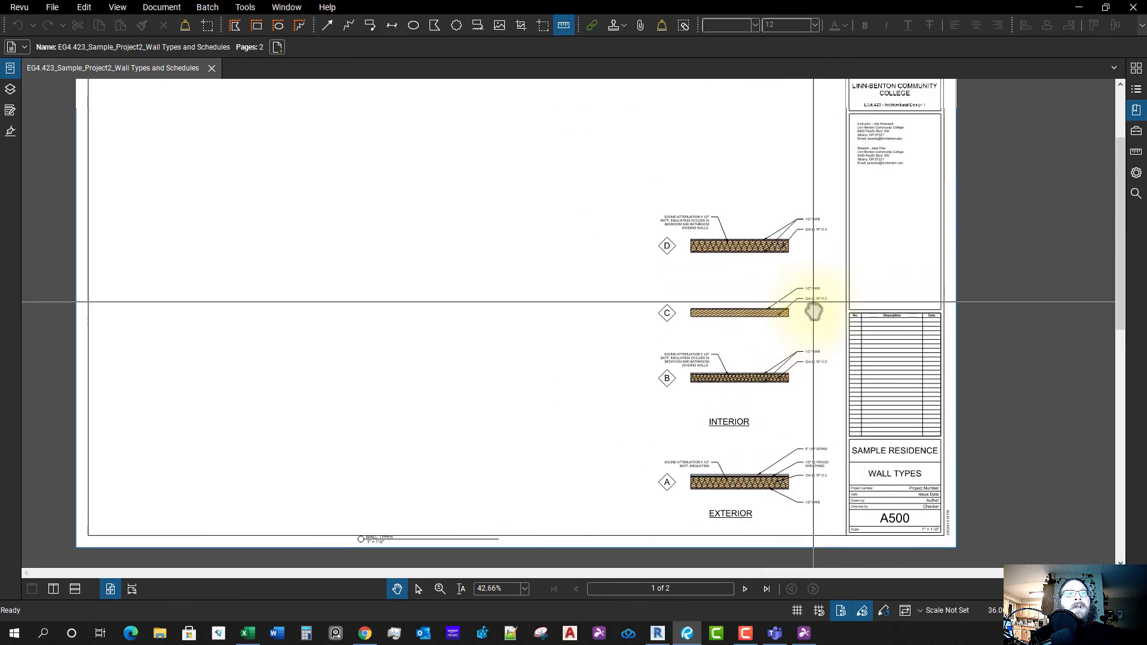
scroll(813, 384, up, 1)
key(Page_Down)
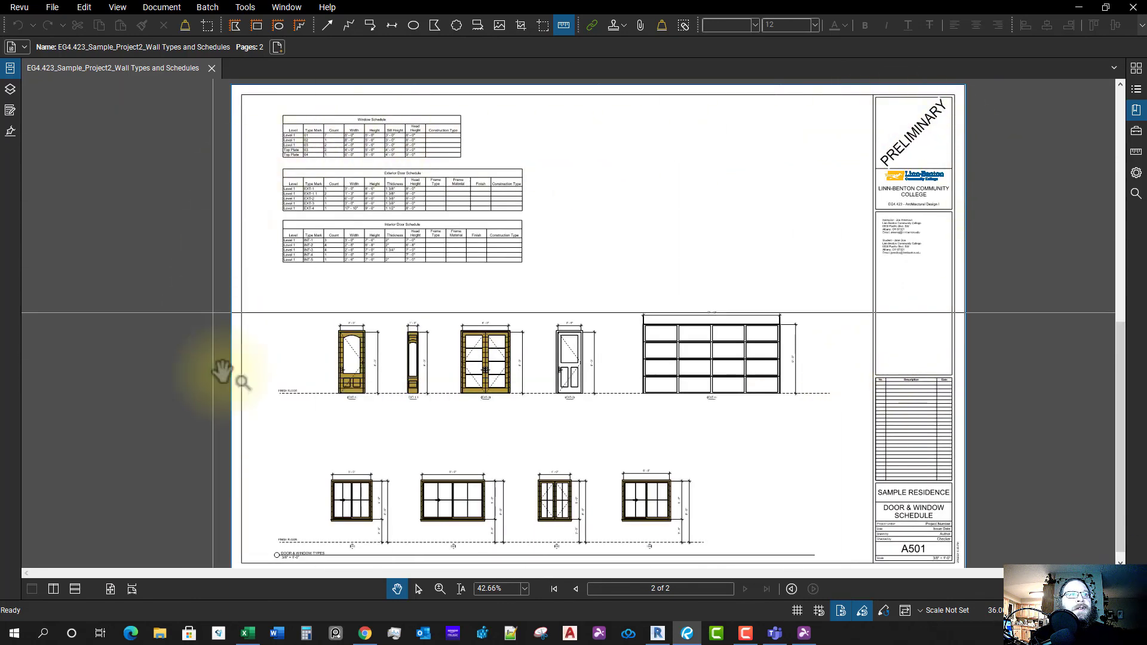
- Zoom around page 2 to examine the window elevations and door schedules
scroll(763, 468, down, 3)
scroll(882, 515, up, 3)
scroll(880, 515, up, 2)
drag(858, 517, 920, 496)
scroll(921, 496, down, 2)
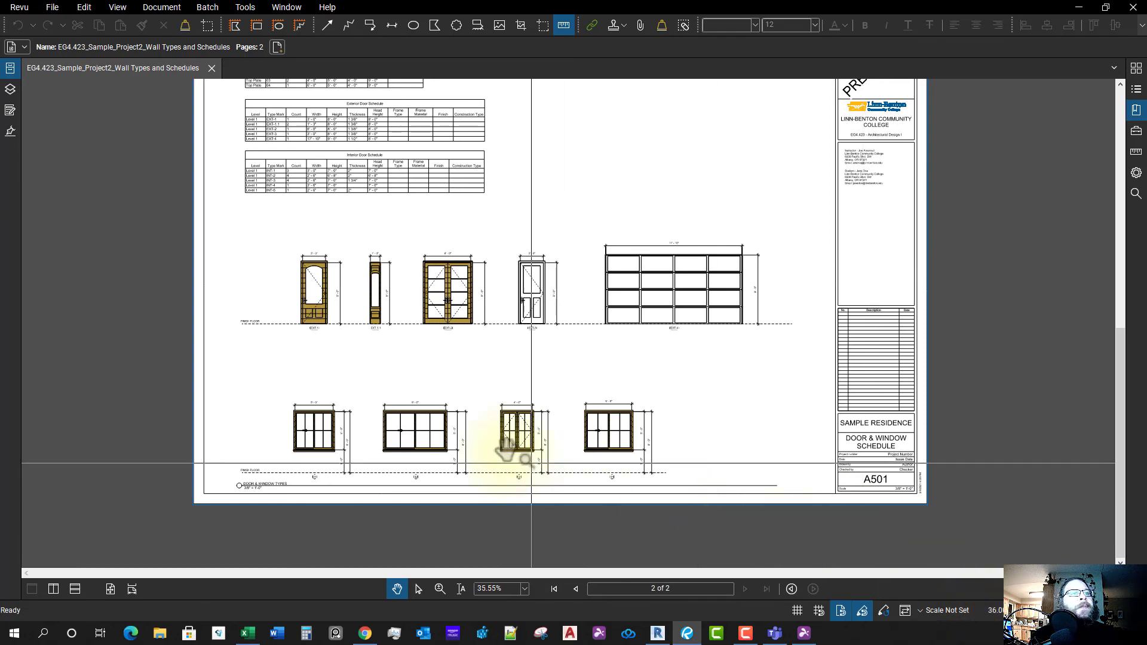
scroll(522, 488, up, 4)
scroll(622, 407, down, 2)
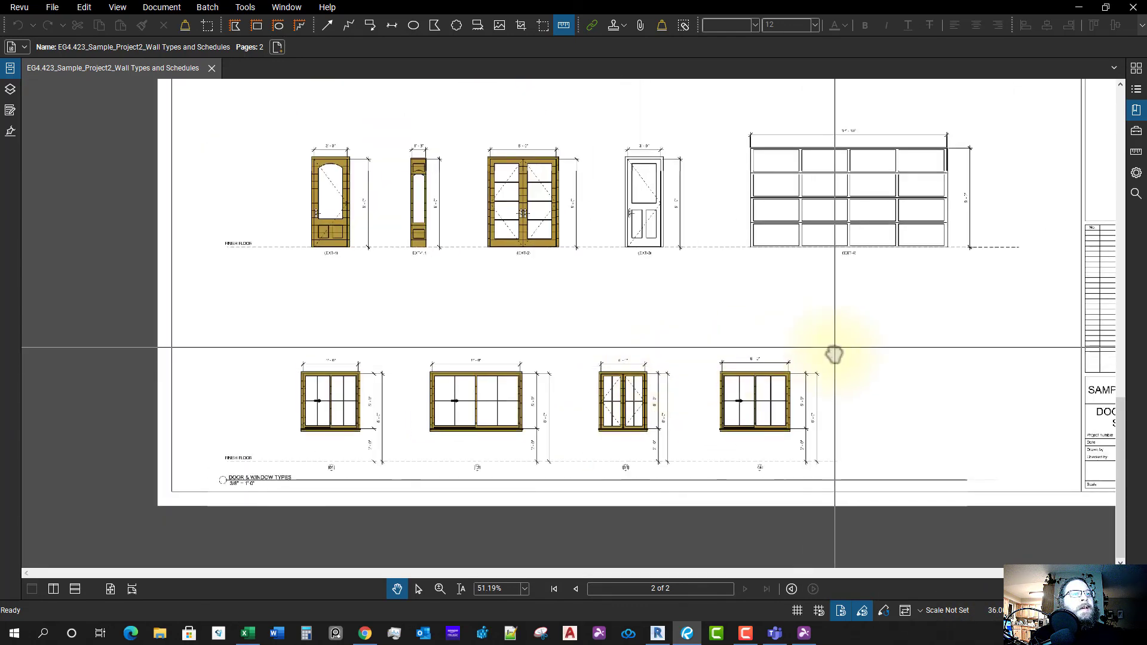
drag(832, 353, 857, 347)
scroll(847, 360, up, 1)
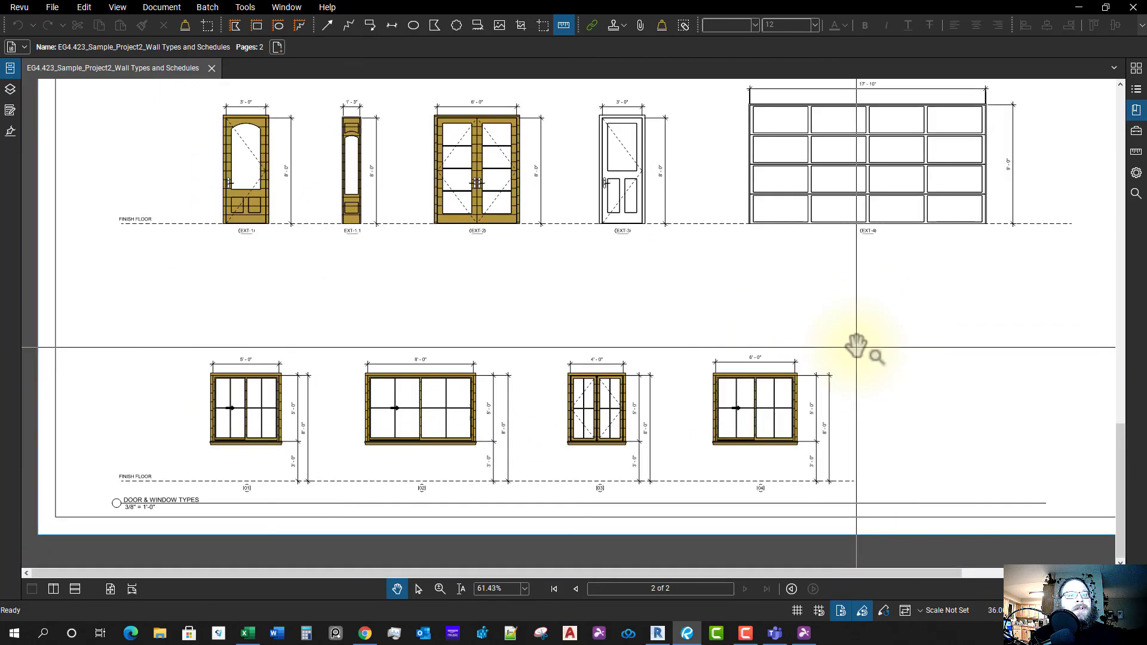
scroll(735, 499, up, 5)
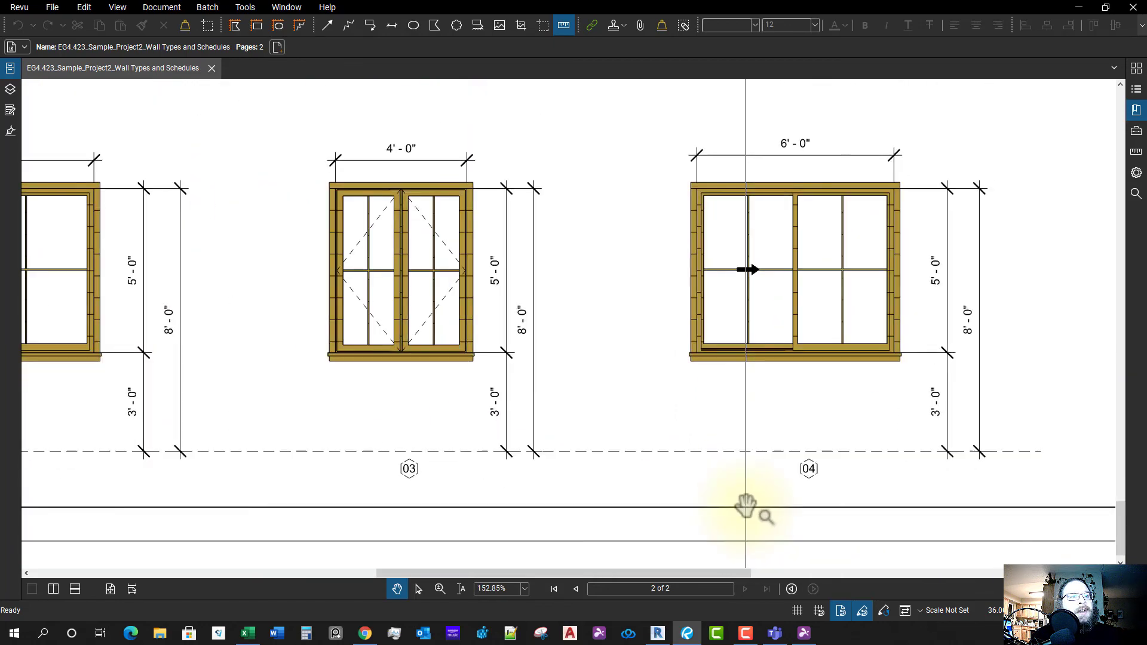
scroll(688, 419, down, 5)
drag(640, 348, 798, 501)
scroll(798, 501, down, 2)
drag(701, 392, 659, 481)
- Inspect the door and window elevations, then close the PDF and switch back to Revit
scroll(511, 245, up, 4)
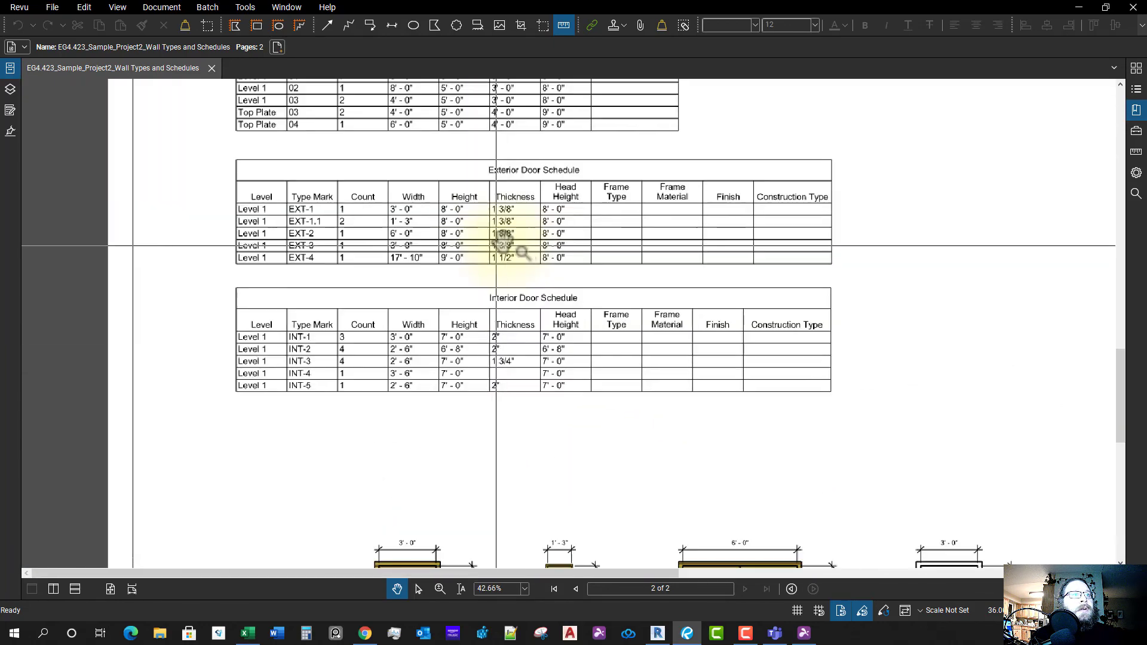
scroll(511, 382, down, 3)
scroll(499, 418, up, 9)
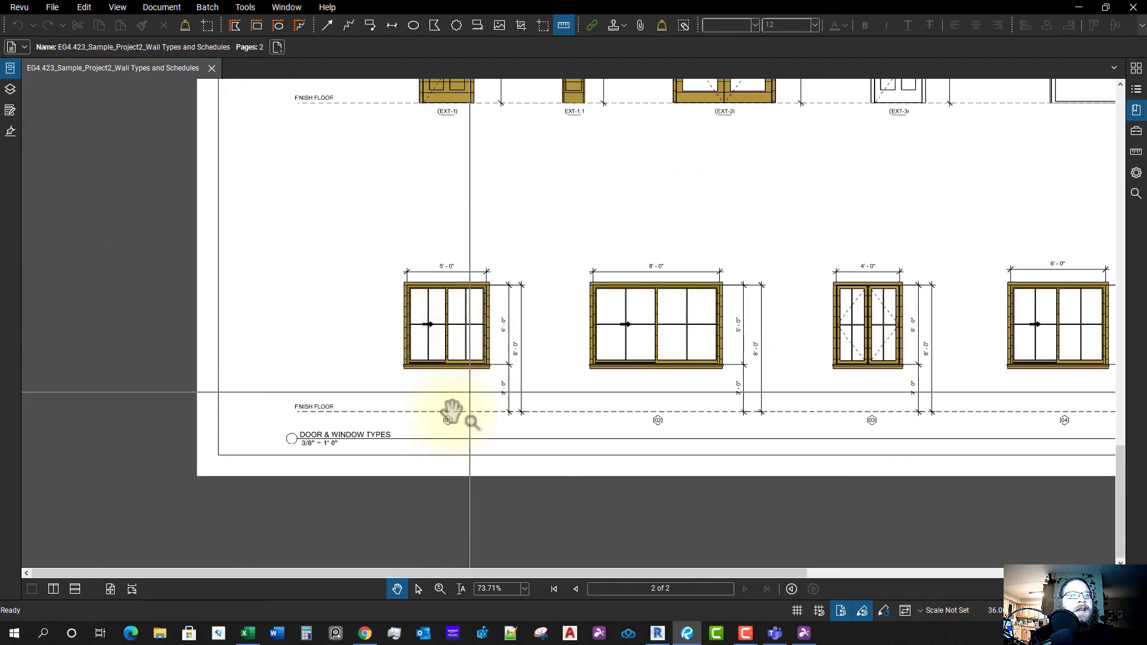
scroll(483, 405, up, 5)
scroll(527, 372, down, 3)
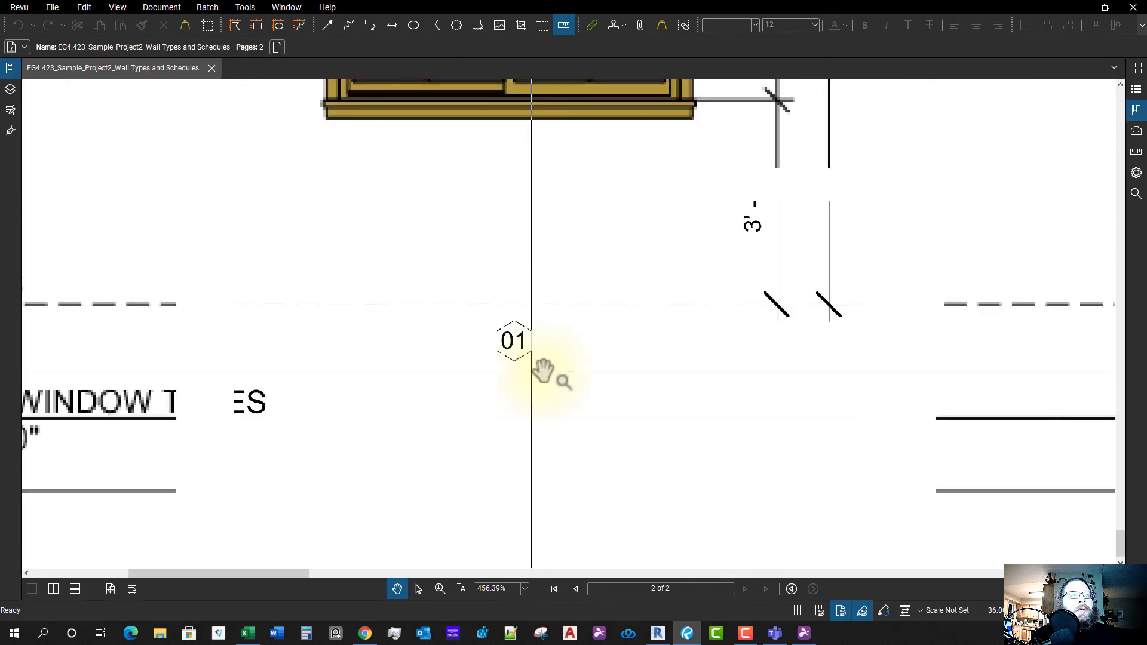
scroll(528, 362, up, 4)
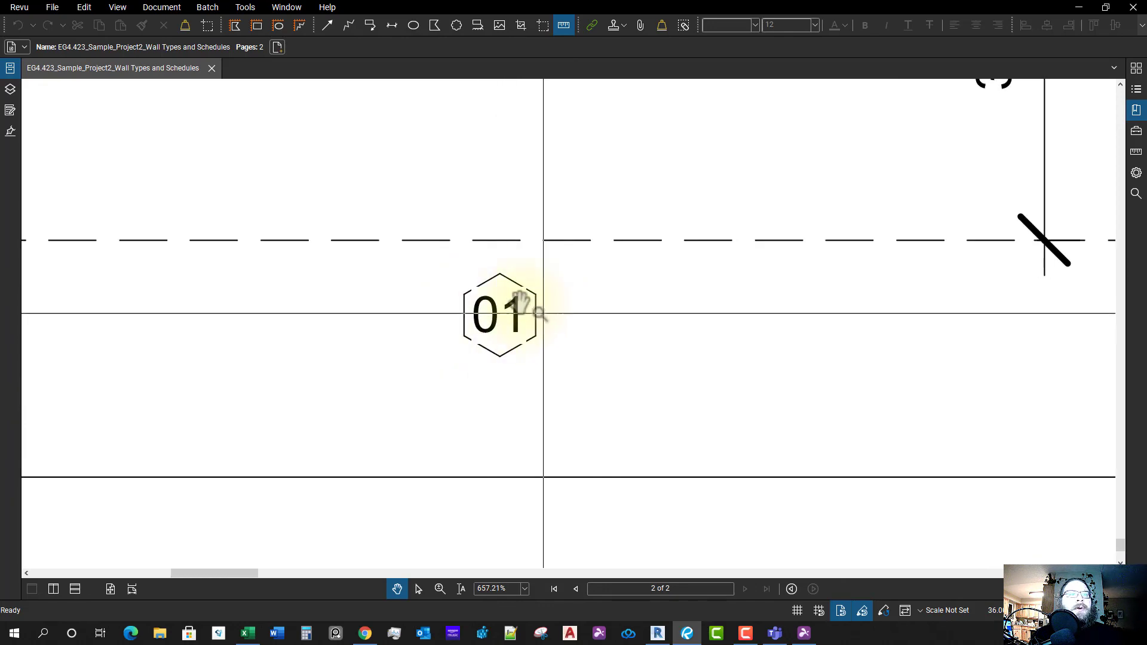
scroll(610, 341, down, 5)
scroll(675, 376, down, 10)
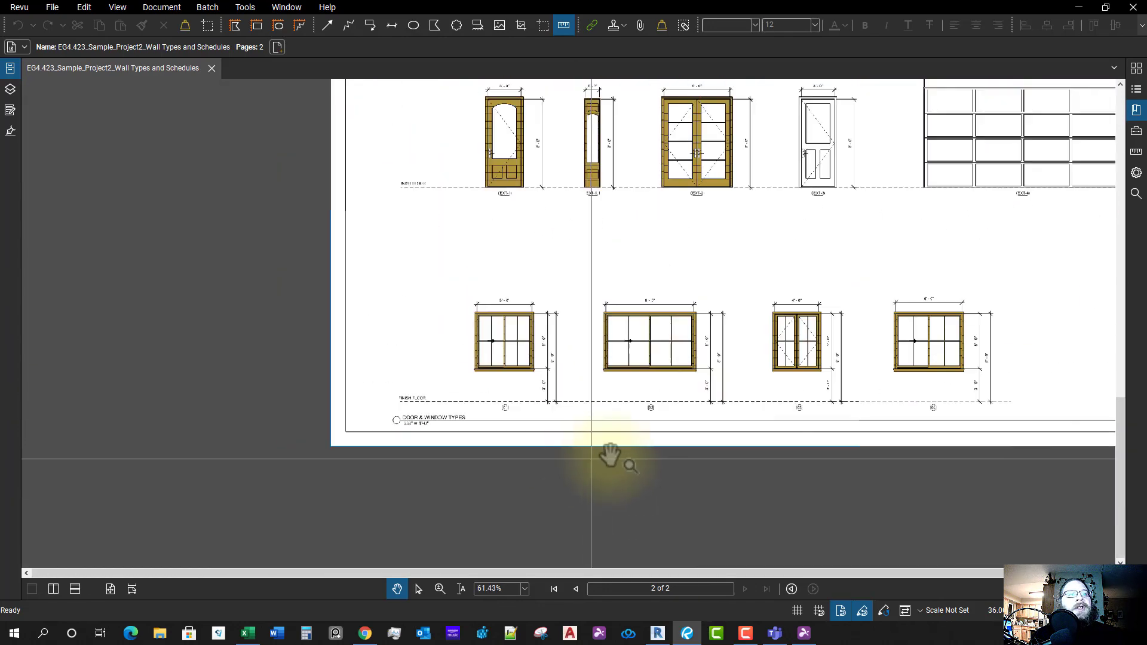
scroll(598, 317, up, 2)
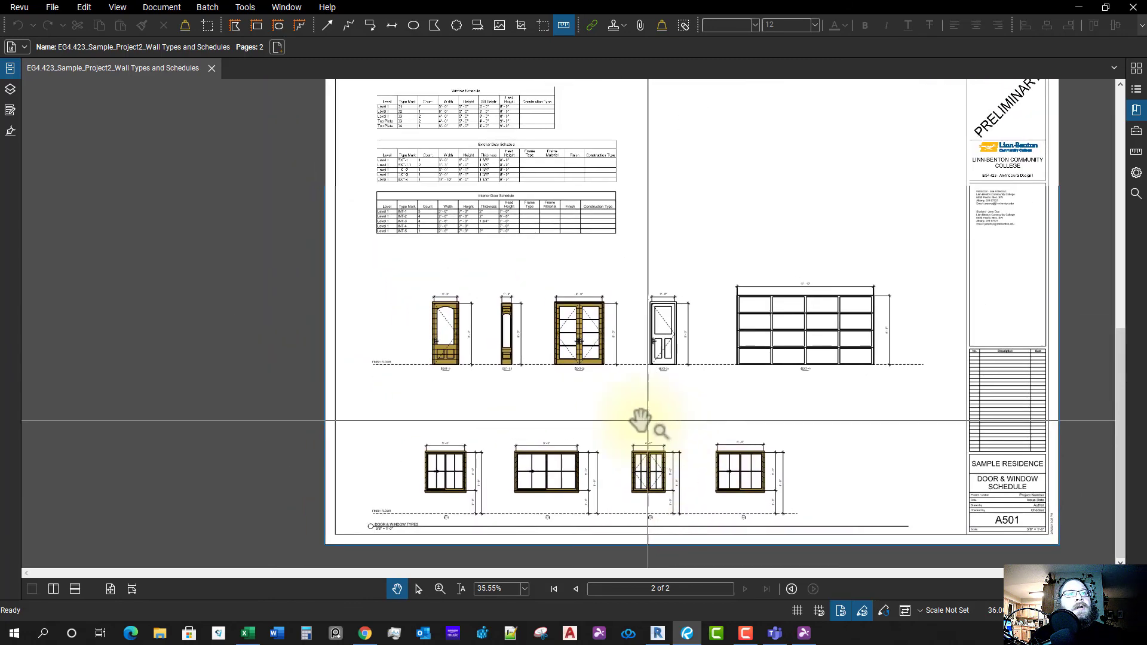
drag(635, 286, 563, 346)
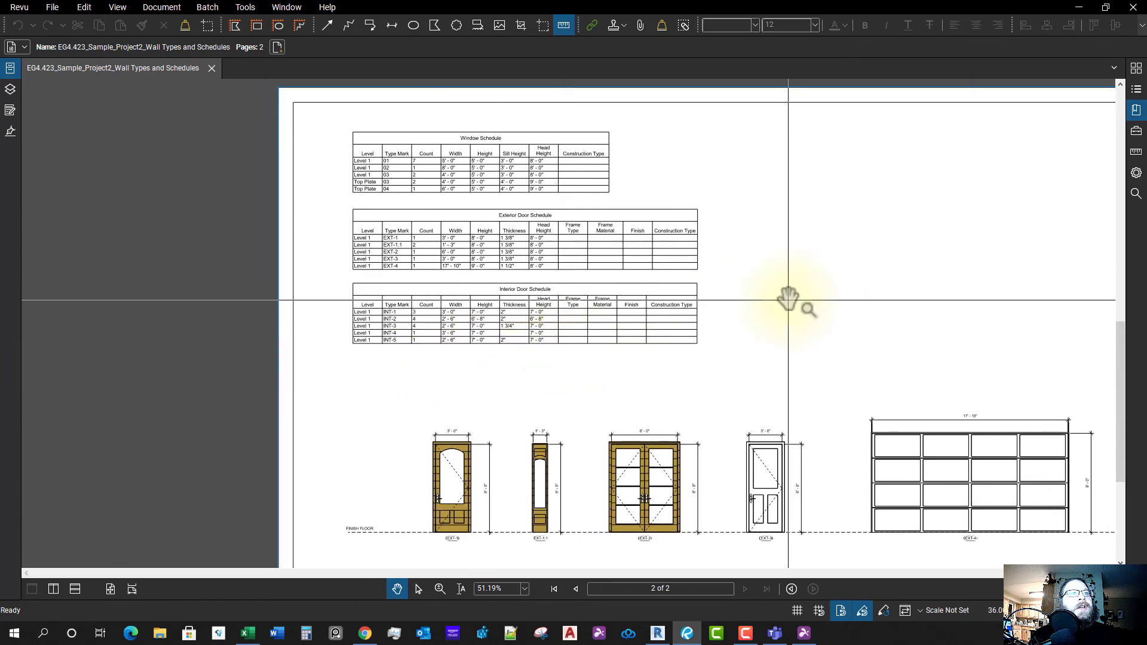
scroll(807, 392, down, 4)
scroll(811, 391, up, 3)
scroll(699, 389, down, 2)
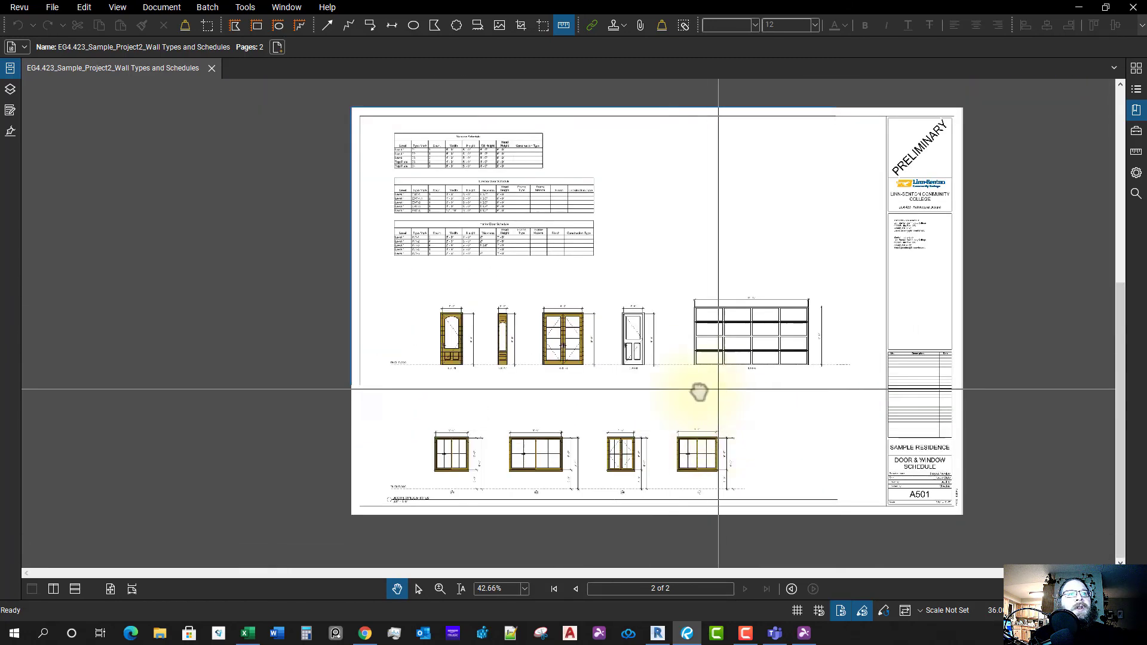
scroll(673, 405, up, 1)
scroll(659, 370, down, 1)
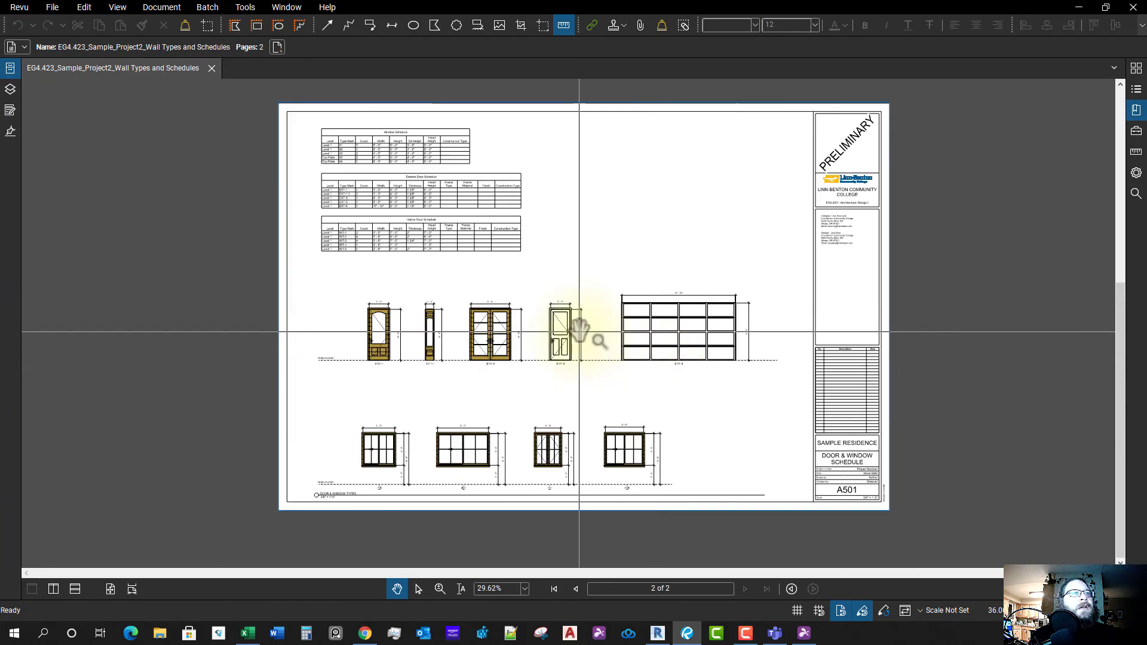
click(212, 68)
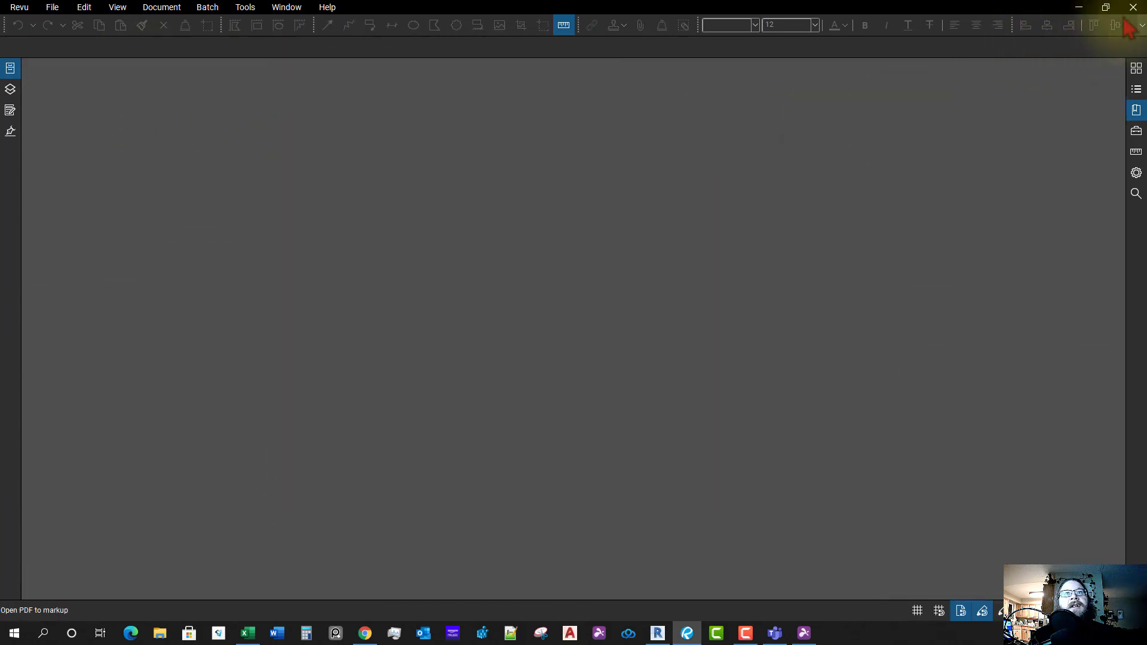
key(alt+Tab)
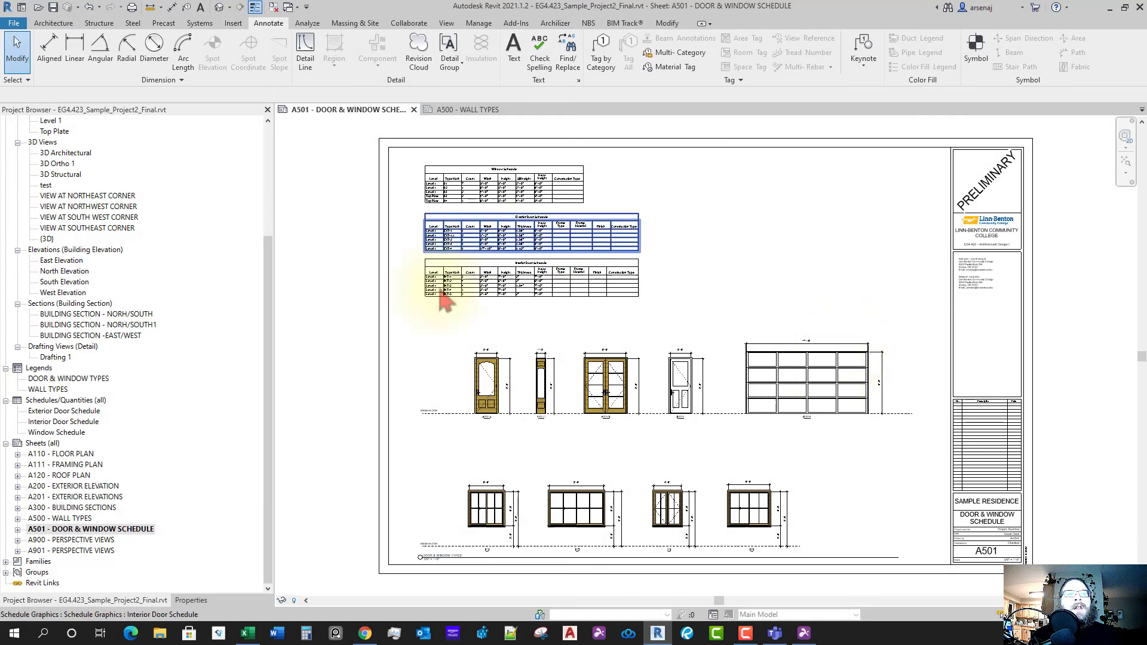